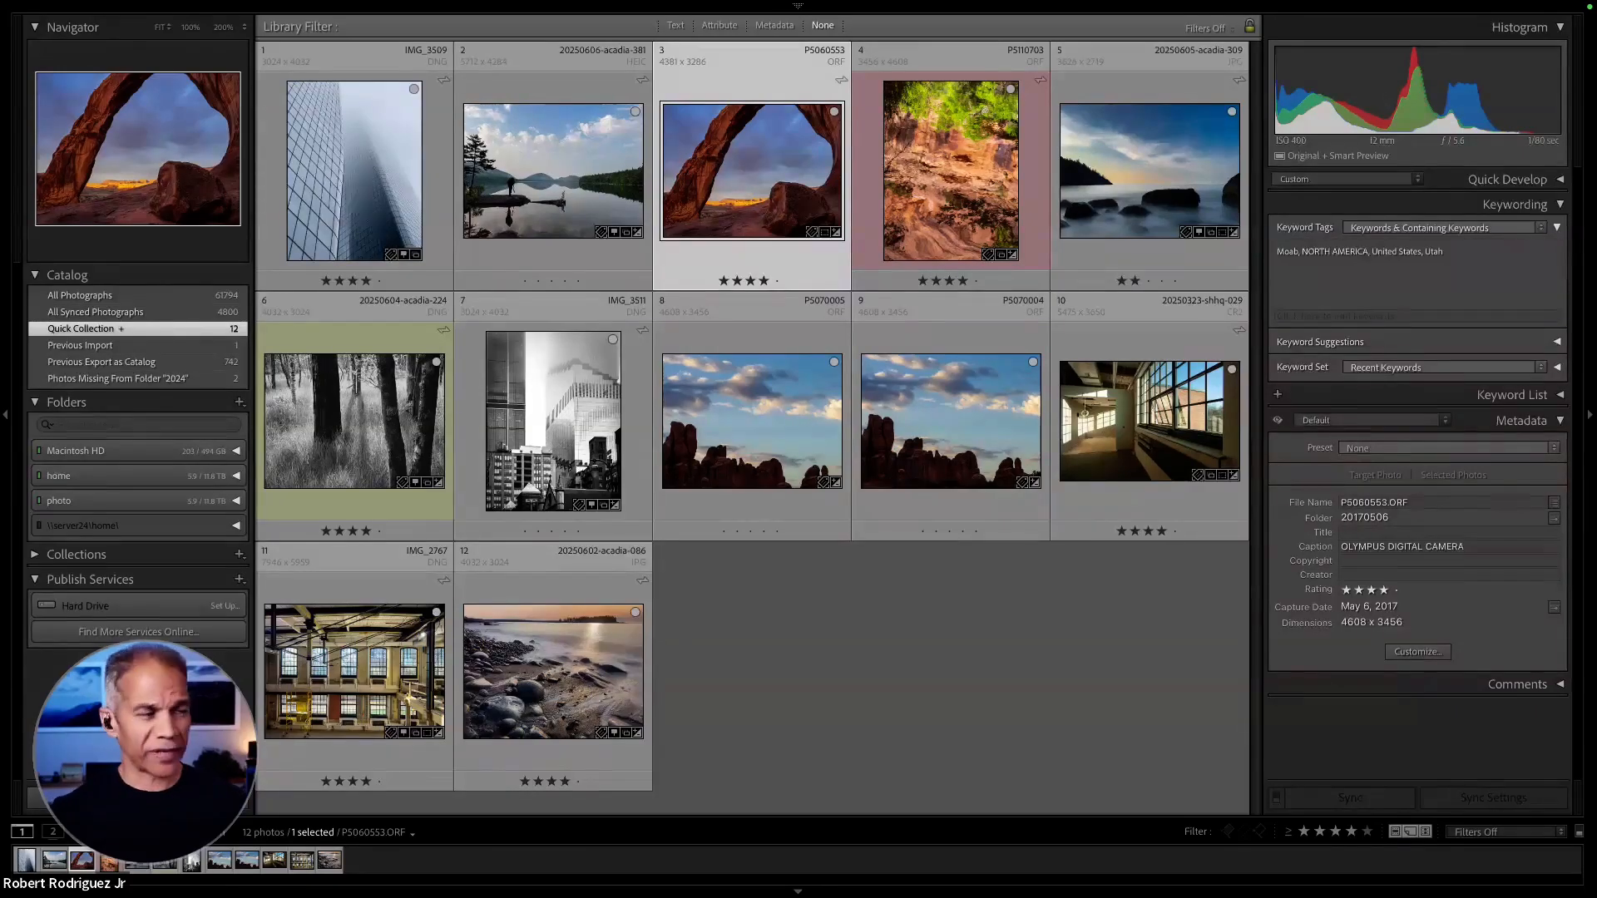
# - Show the program's About information to check the installed version, and dismiss it
pyautogui.click(513, 8)
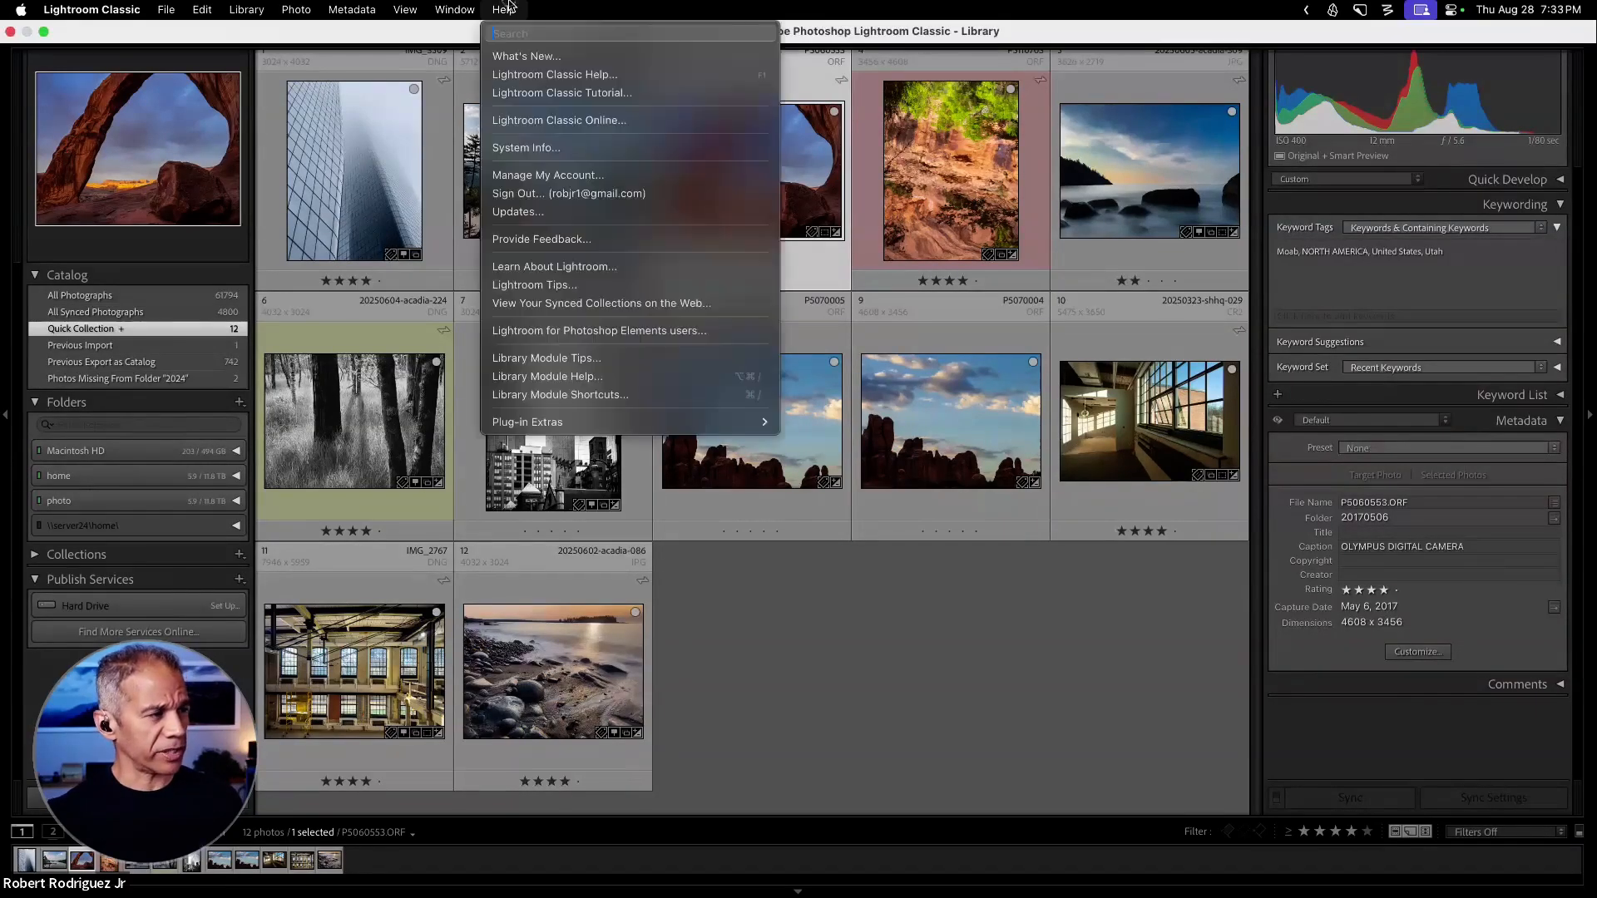
pyautogui.moveTo(117, 7)
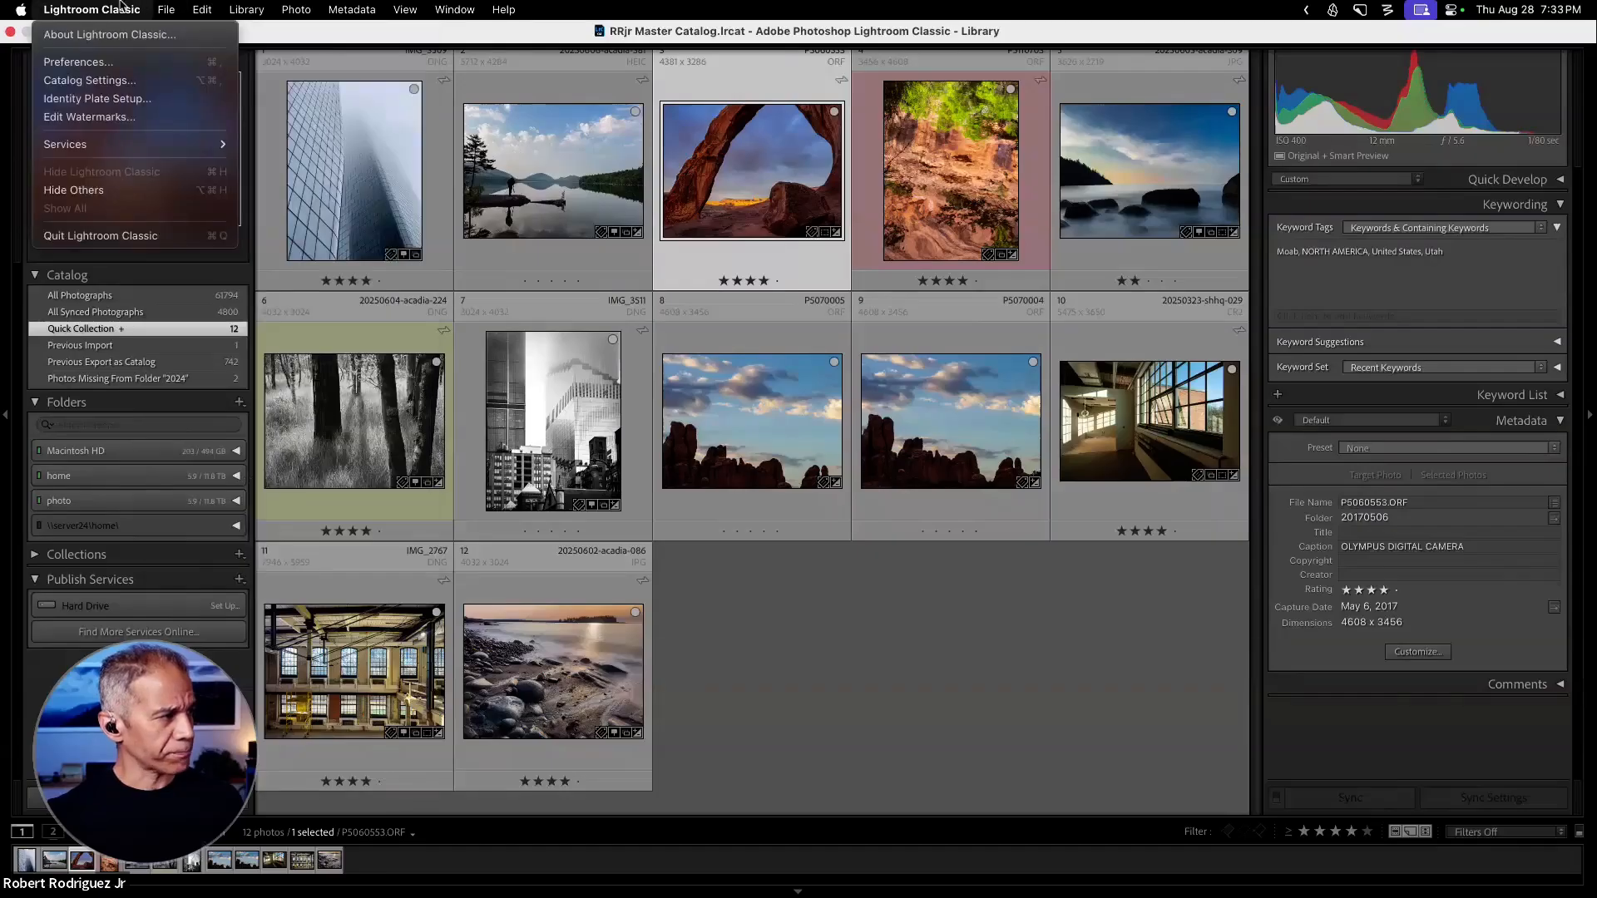
pyautogui.click(83, 34)
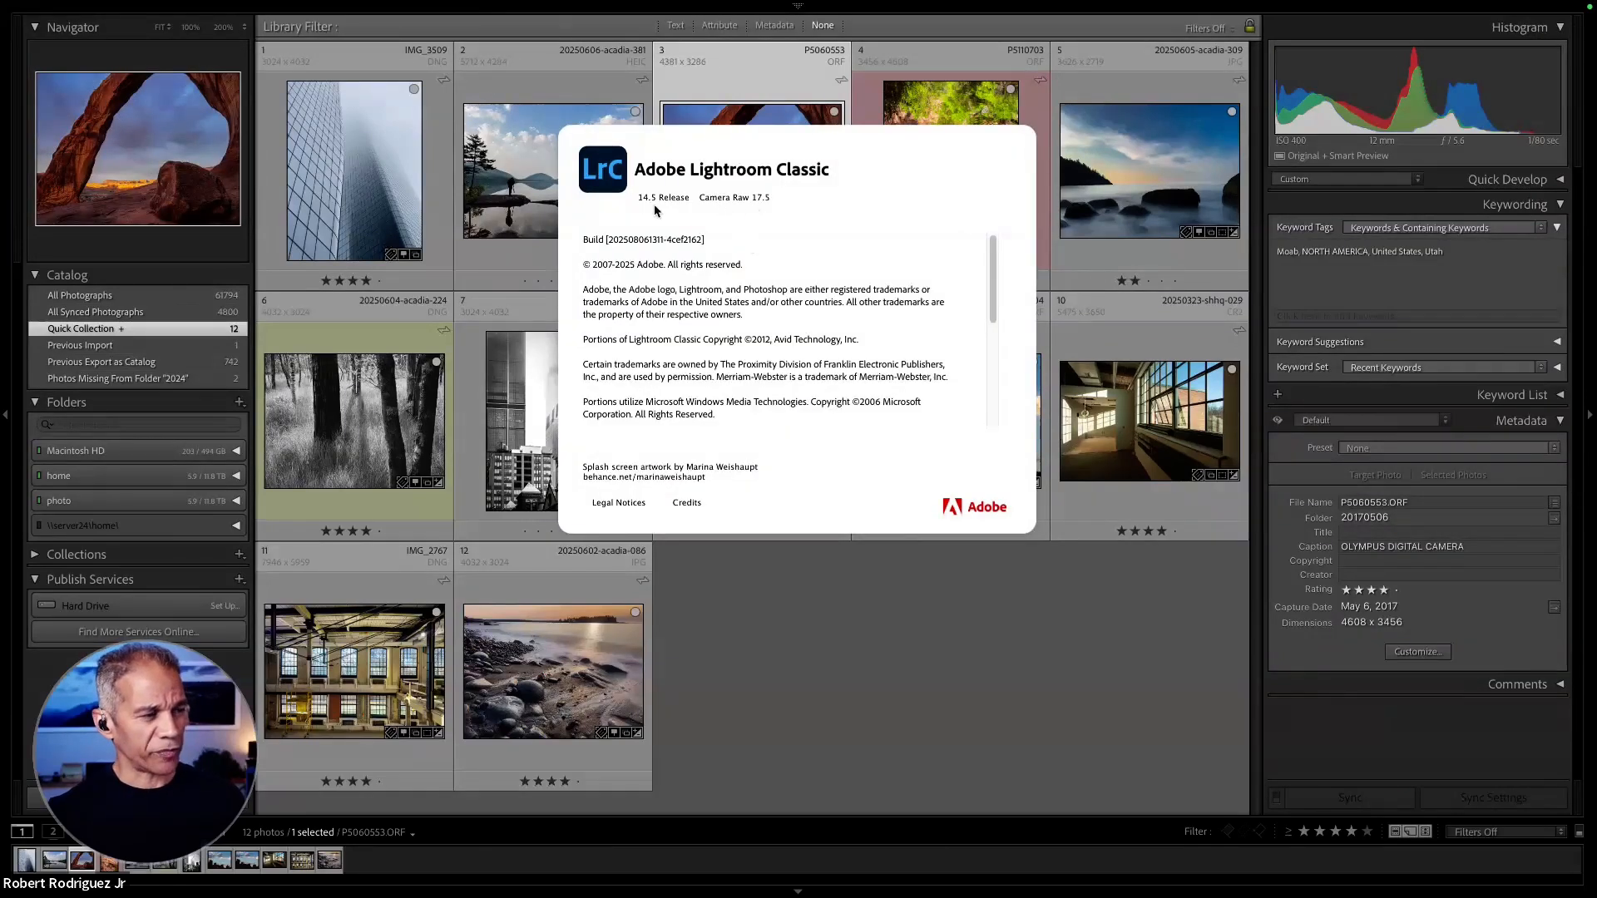
pyautogui.click(999, 620)
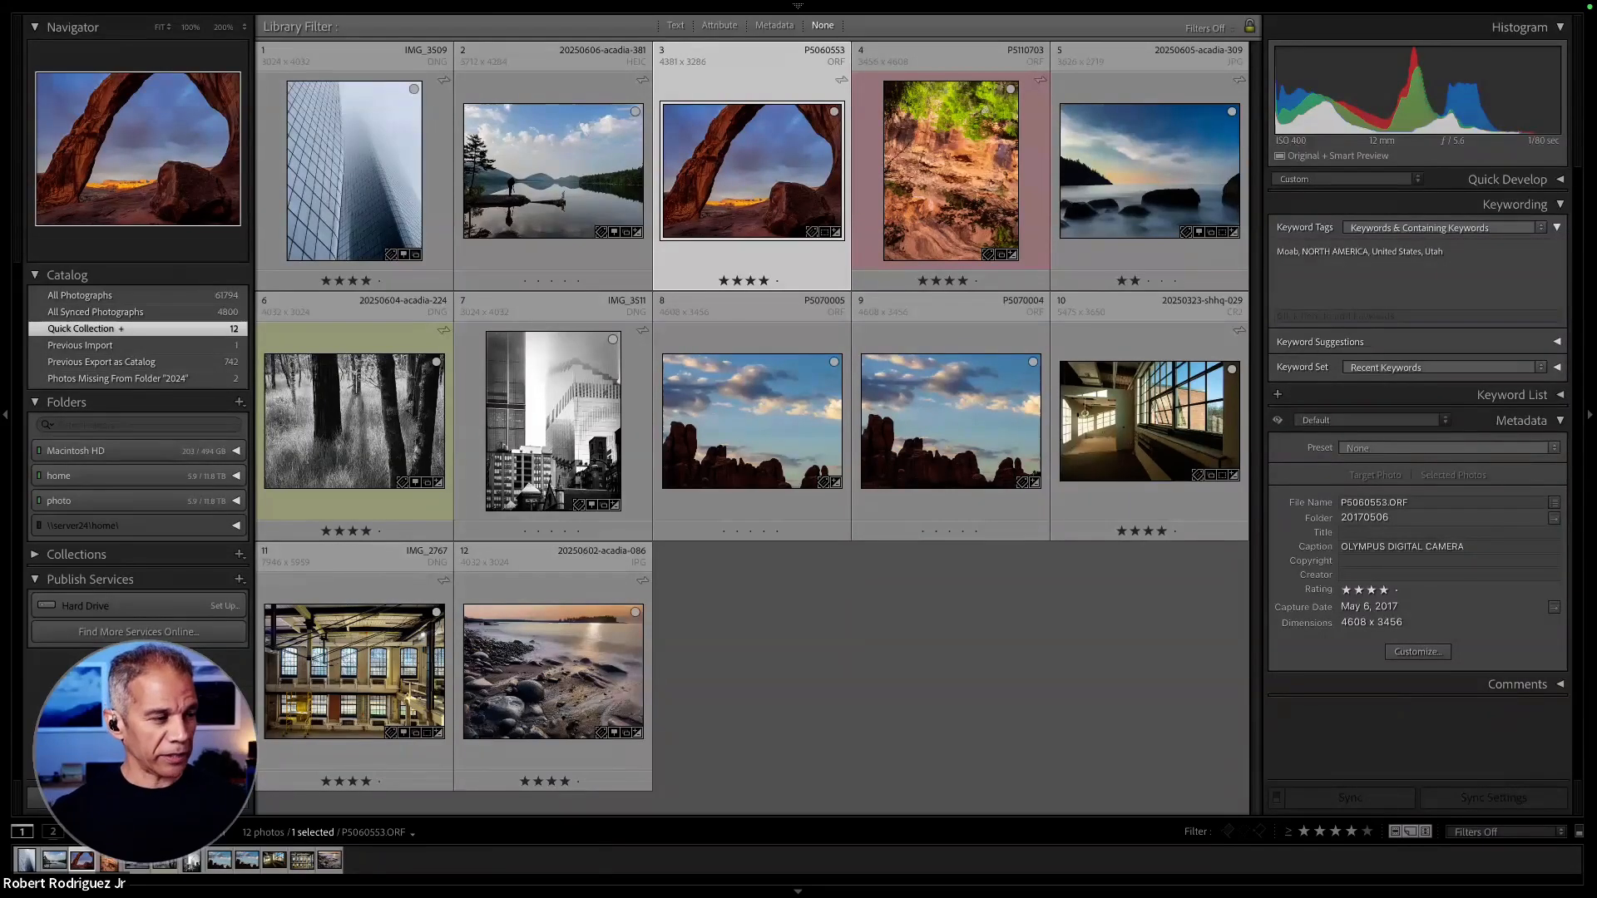
# - Open the lake photo 20250606-acadia-381 and remove the photographer standing on the rock using generative AI Remove with a size 14 brush
pyautogui.click(536, 178)
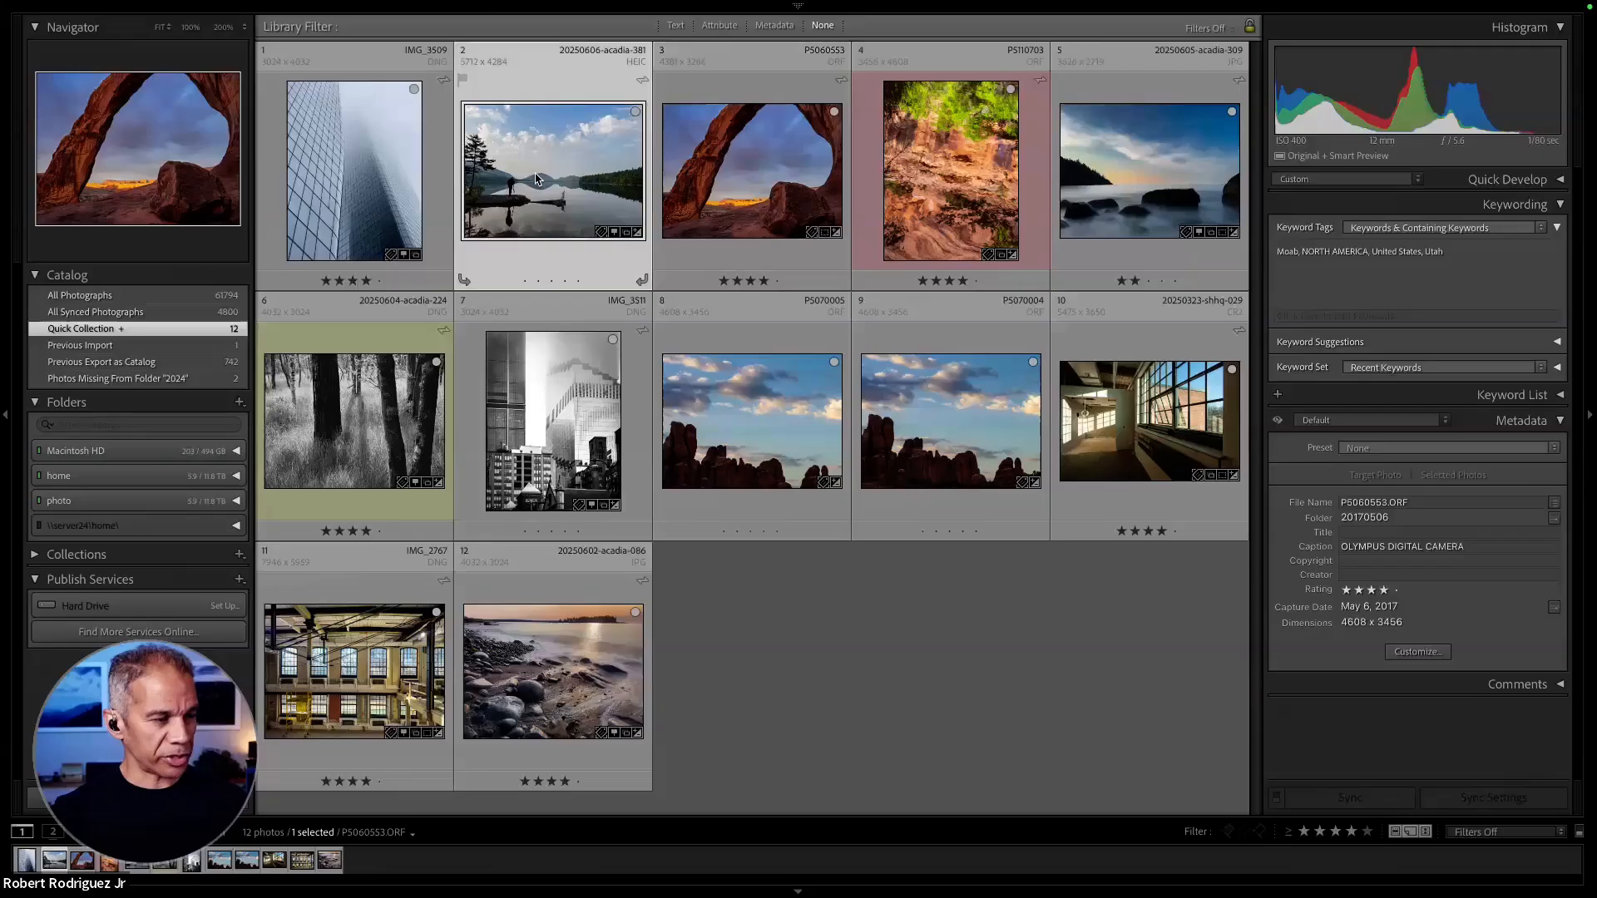
pyautogui.doubleClick(536, 179)
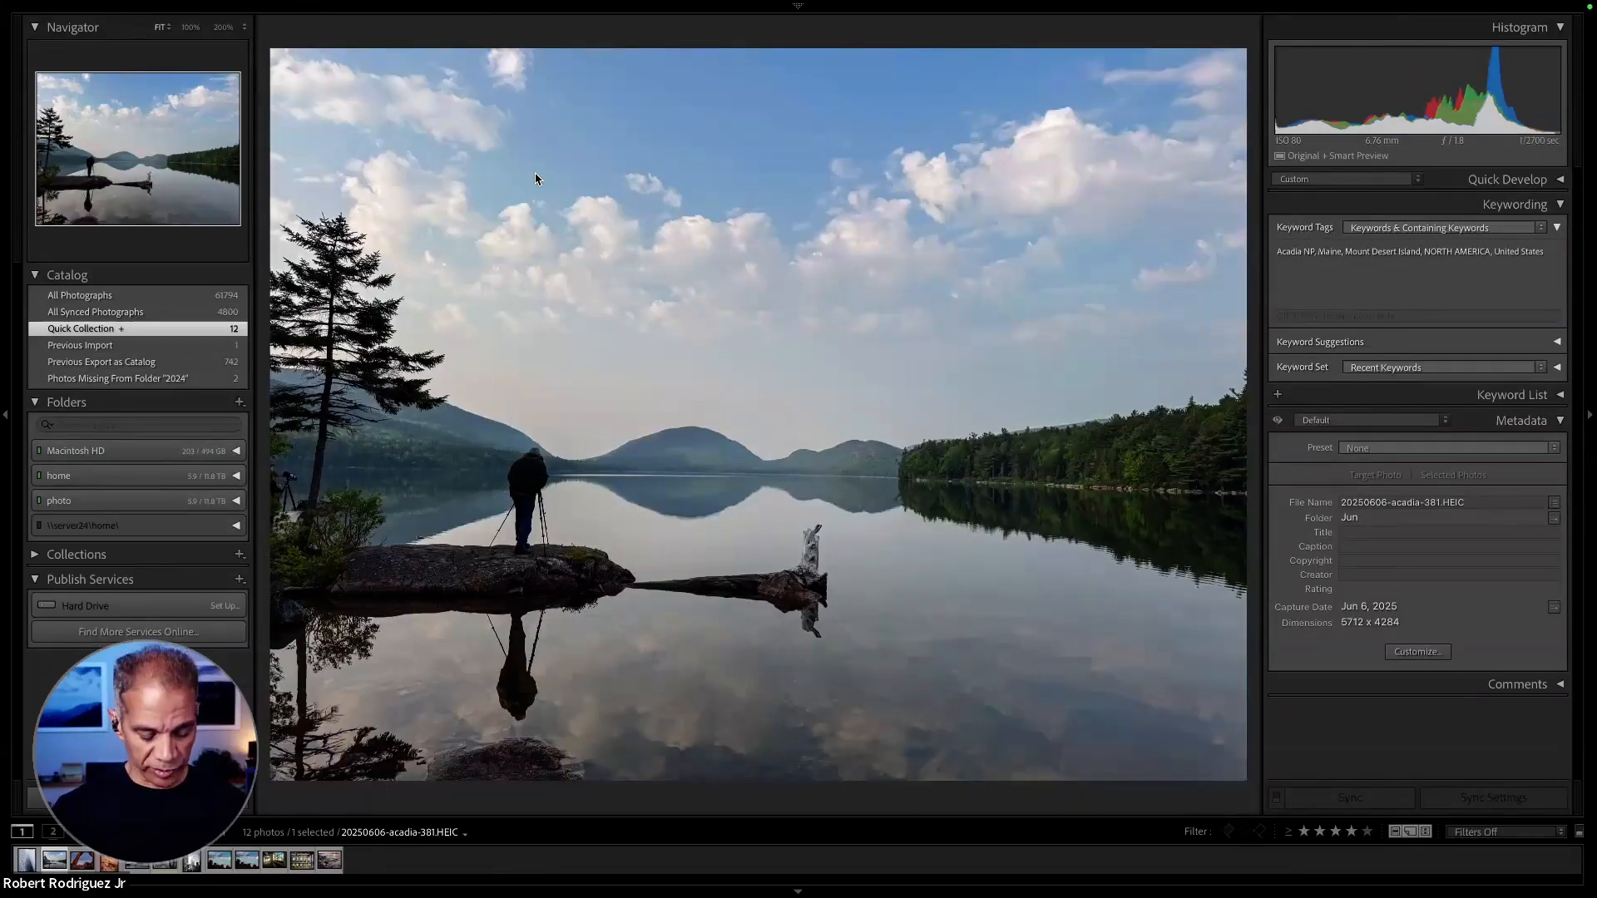
pyautogui.press('q')
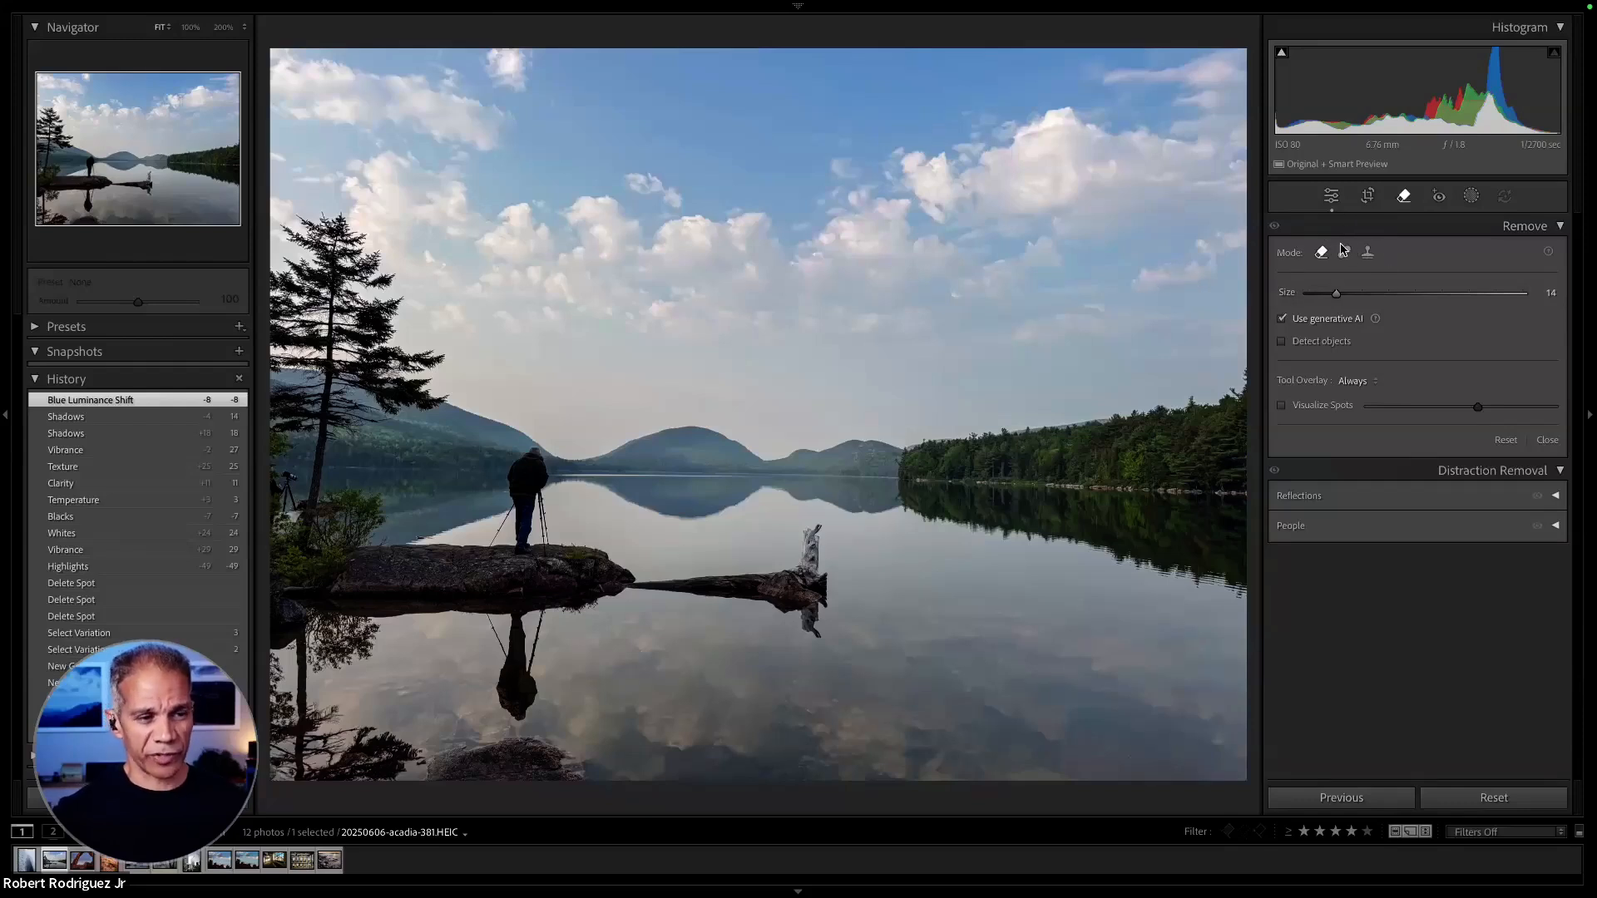
pyautogui.click(1368, 254)
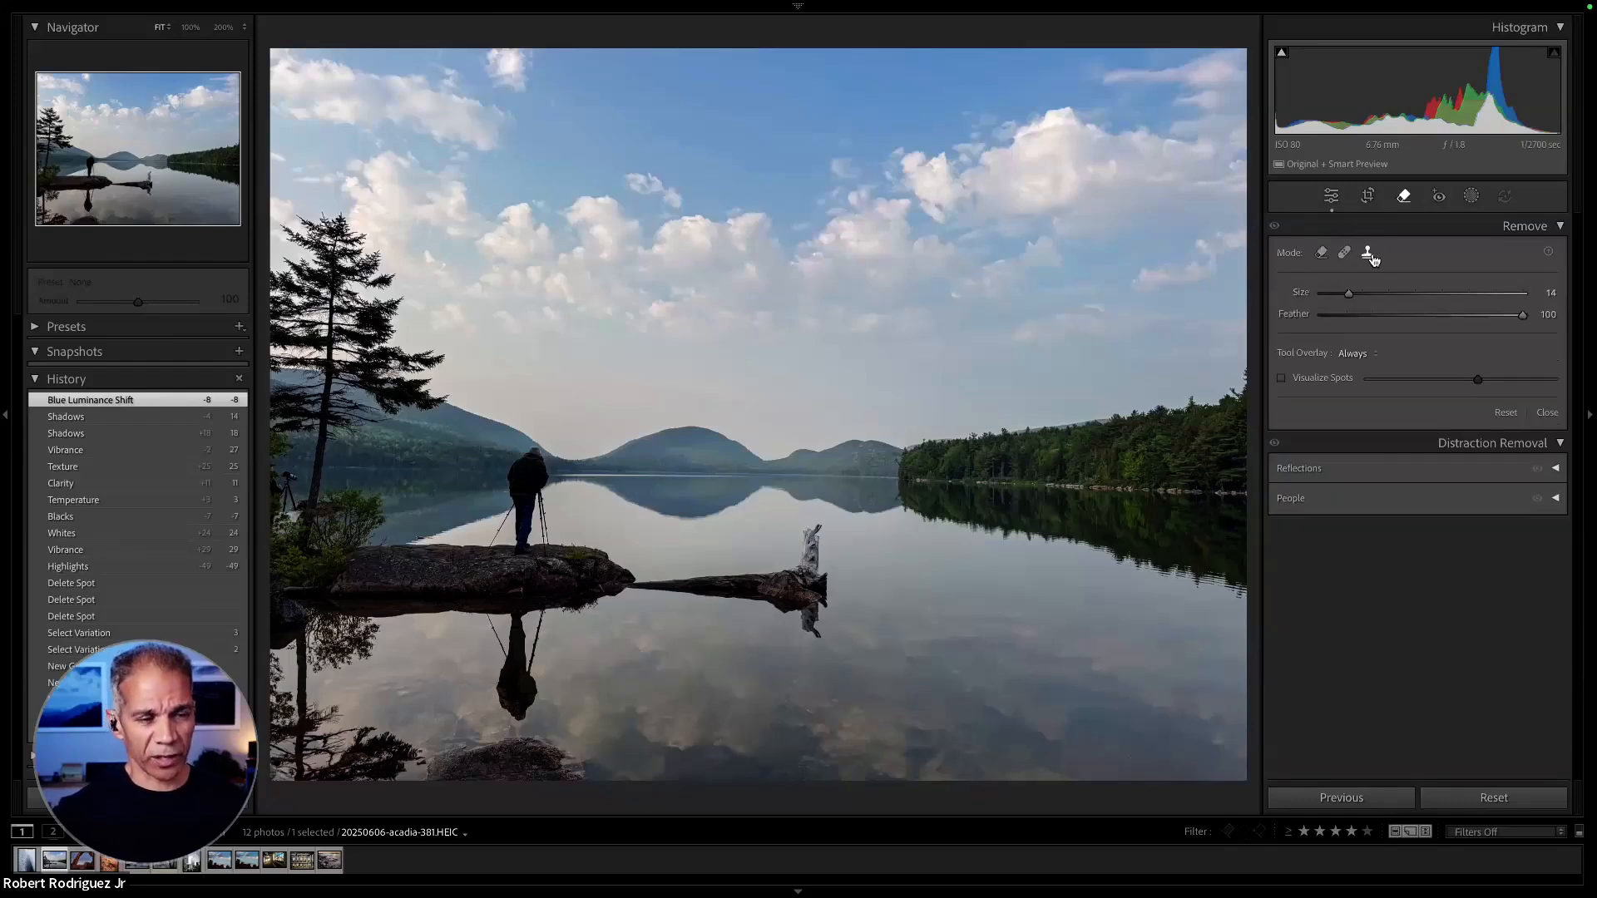
pyautogui.click(1322, 255)
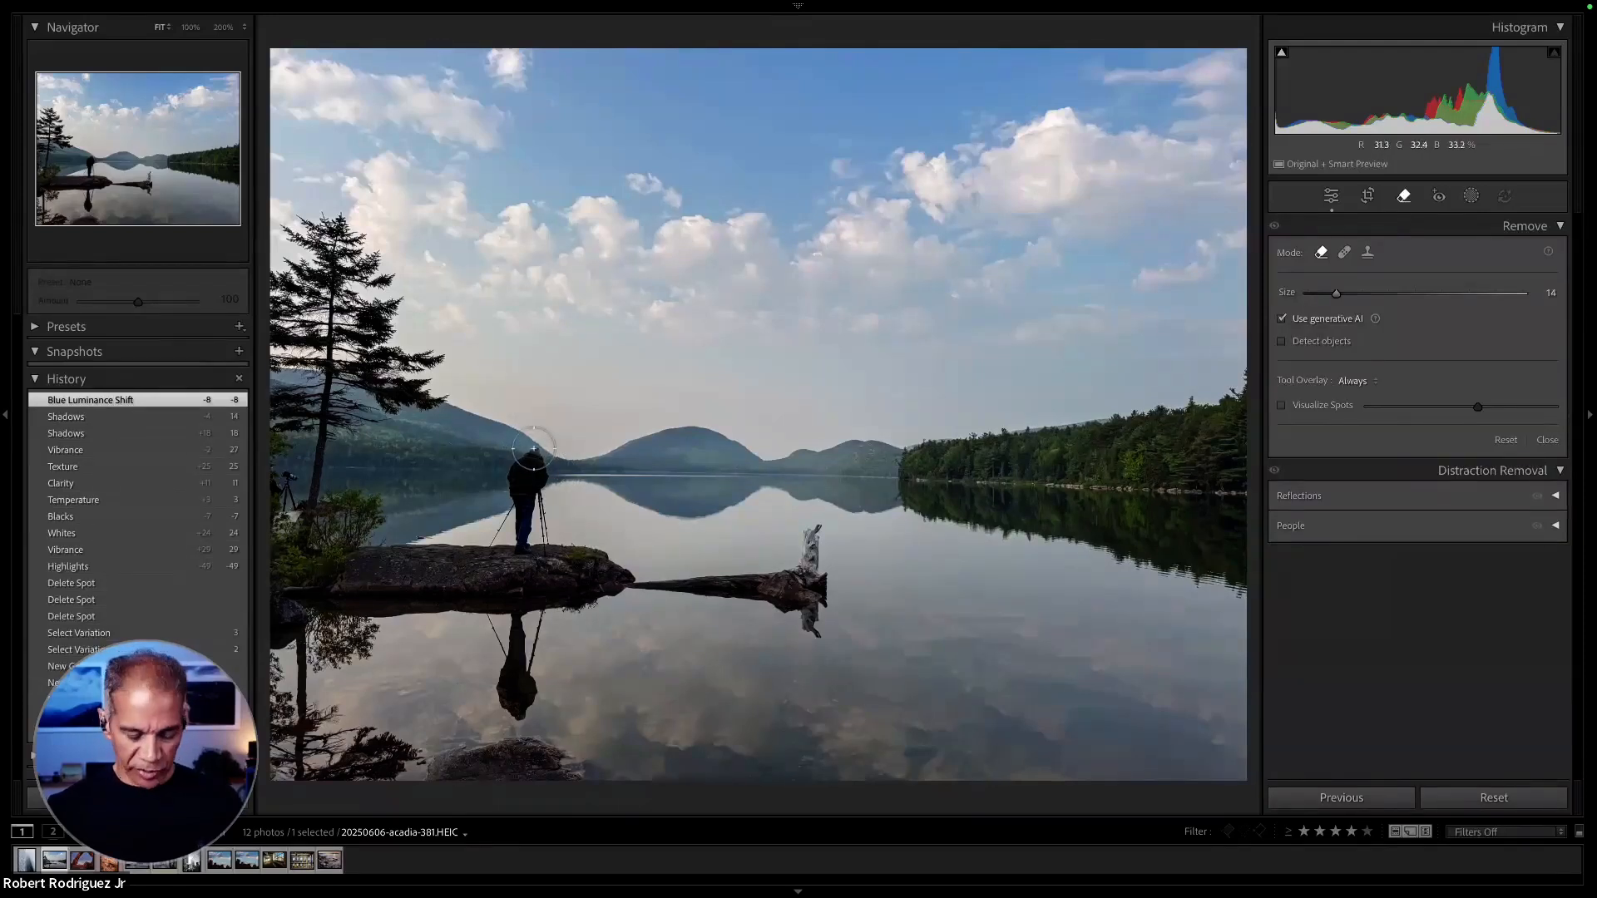
pyautogui.moveTo(540, 455)
pyautogui.mouseDown()
pyautogui.moveTo(493, 539)
pyautogui.moveTo(543, 545)
pyautogui.moveTo(547, 445)
pyautogui.moveTo(480, 545)
pyautogui.moveTo(511, 556)
pyautogui.moveTo(541, 530)
pyautogui.moveTo(546, 480)
pyautogui.mouseUp()
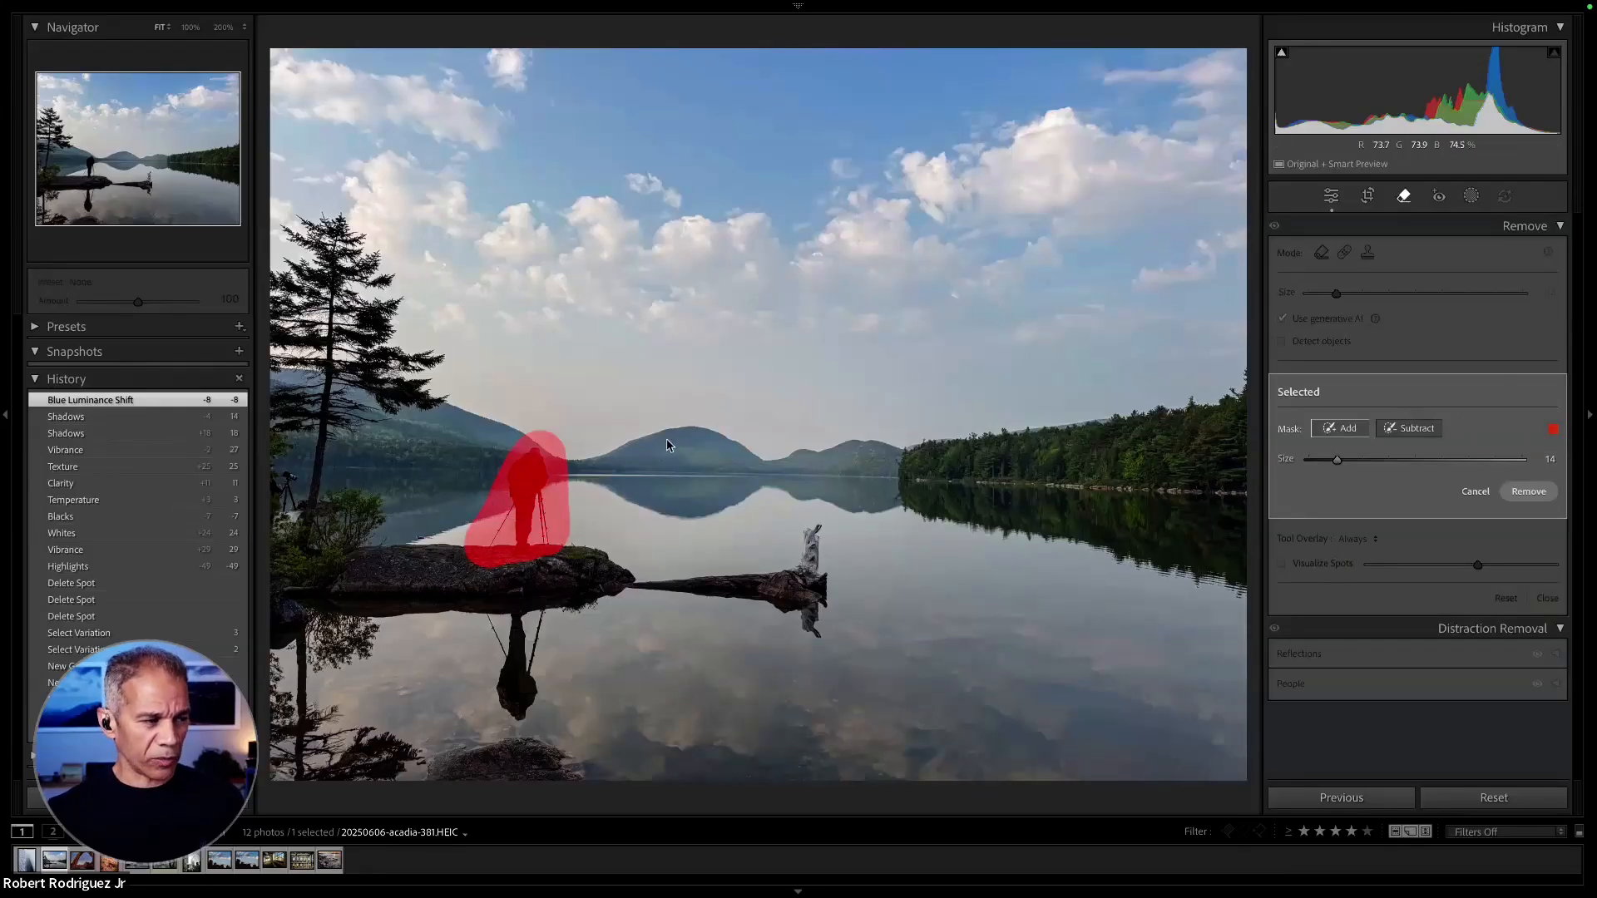
pyautogui.click(1532, 494)
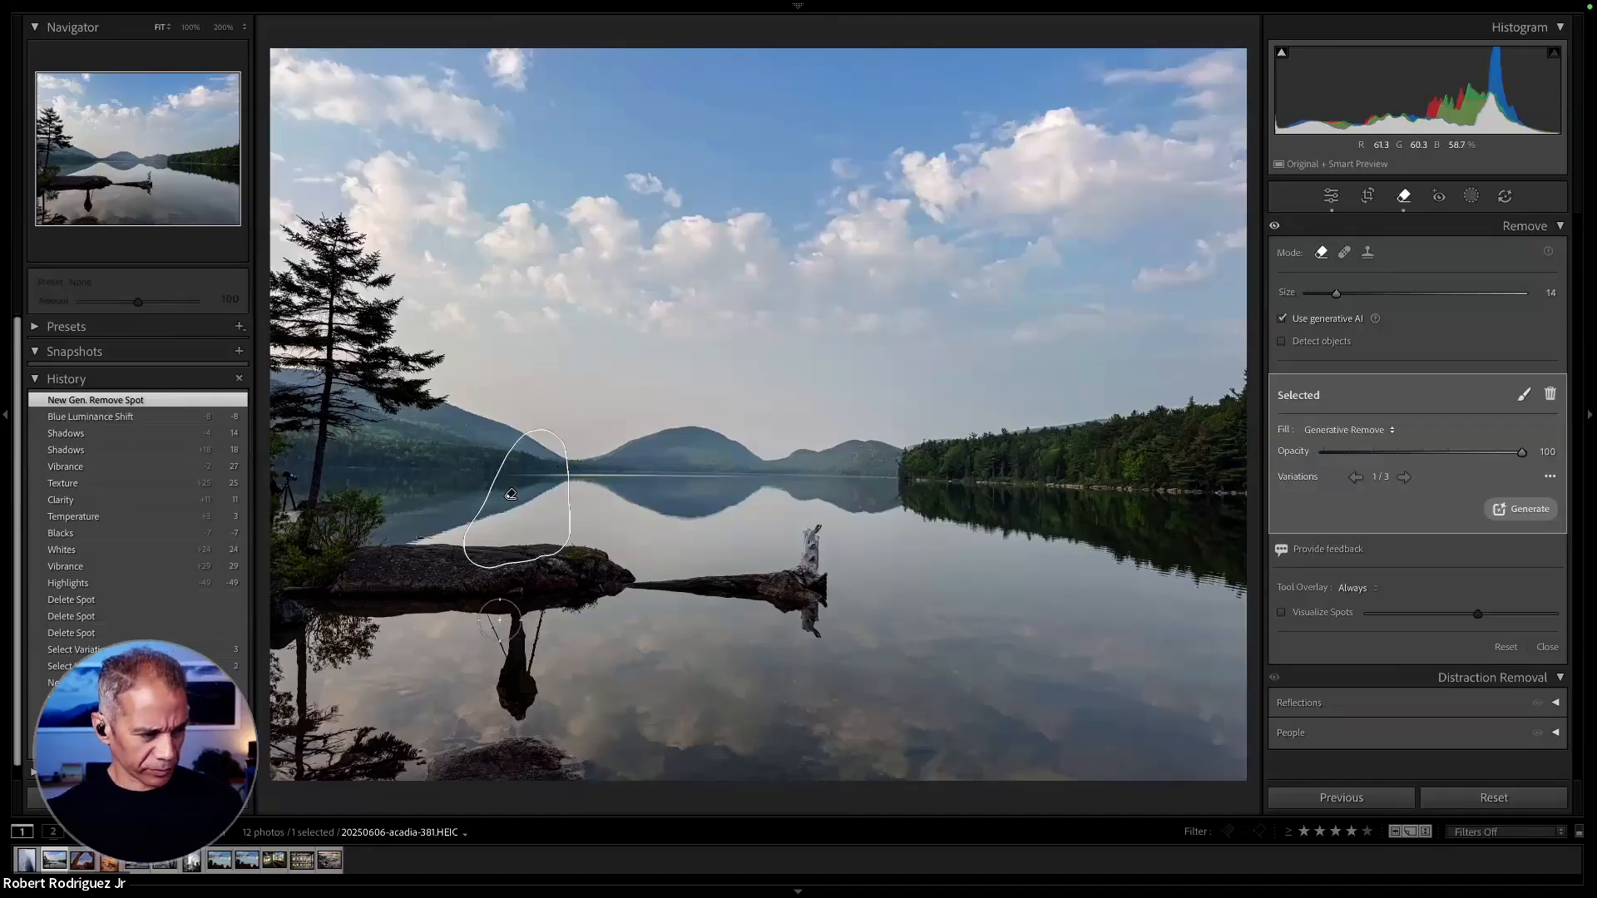
# - Remove the photographer's reflection from the water with generative AI, compare the variations and keep variation 2
pyautogui.moveTo(497, 618)
pyautogui.mouseDown()
pyautogui.moveTo(509, 703)
pyautogui.moveTo(529, 714)
pyautogui.moveTo(544, 622)
pyautogui.moveTo(508, 616)
pyautogui.mouseUp()
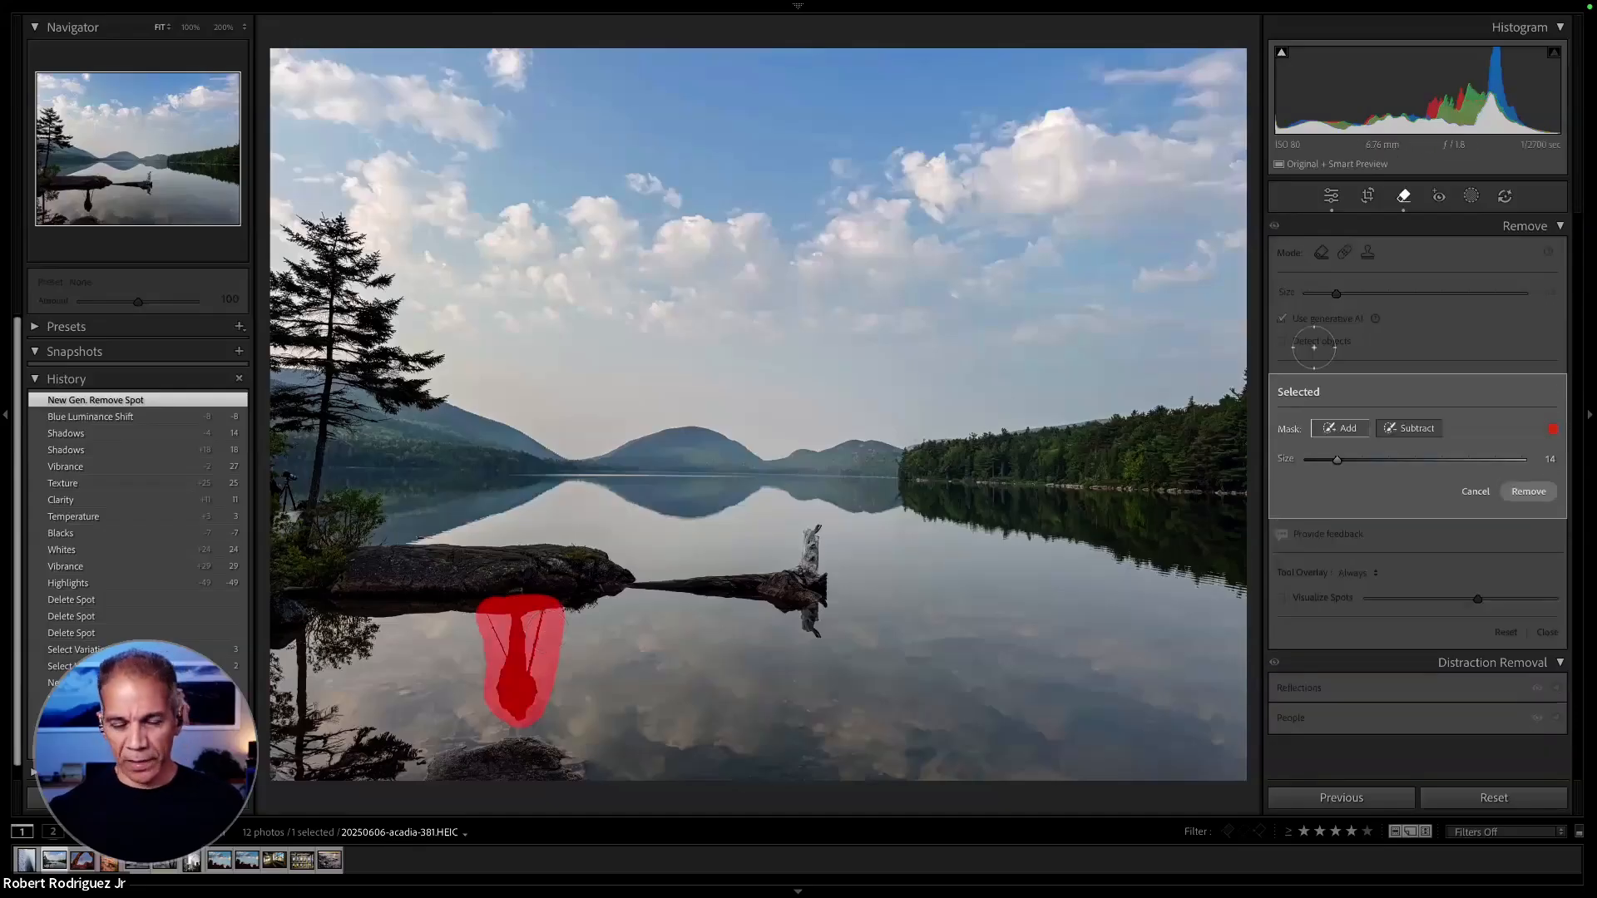
pyautogui.click(1528, 492)
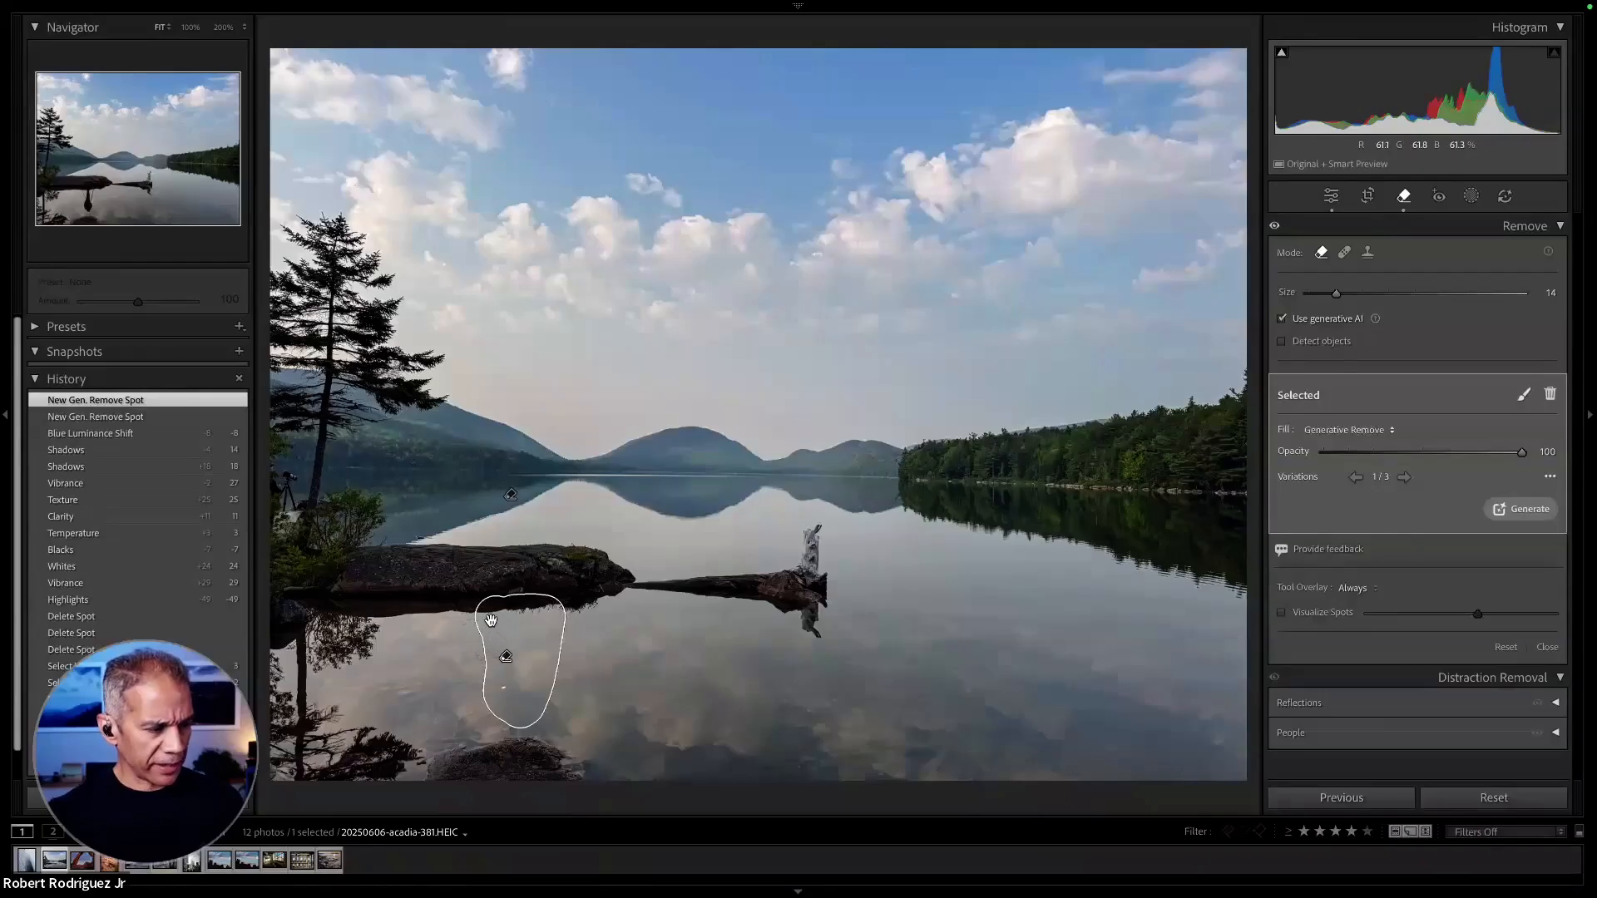
pyautogui.press('z')
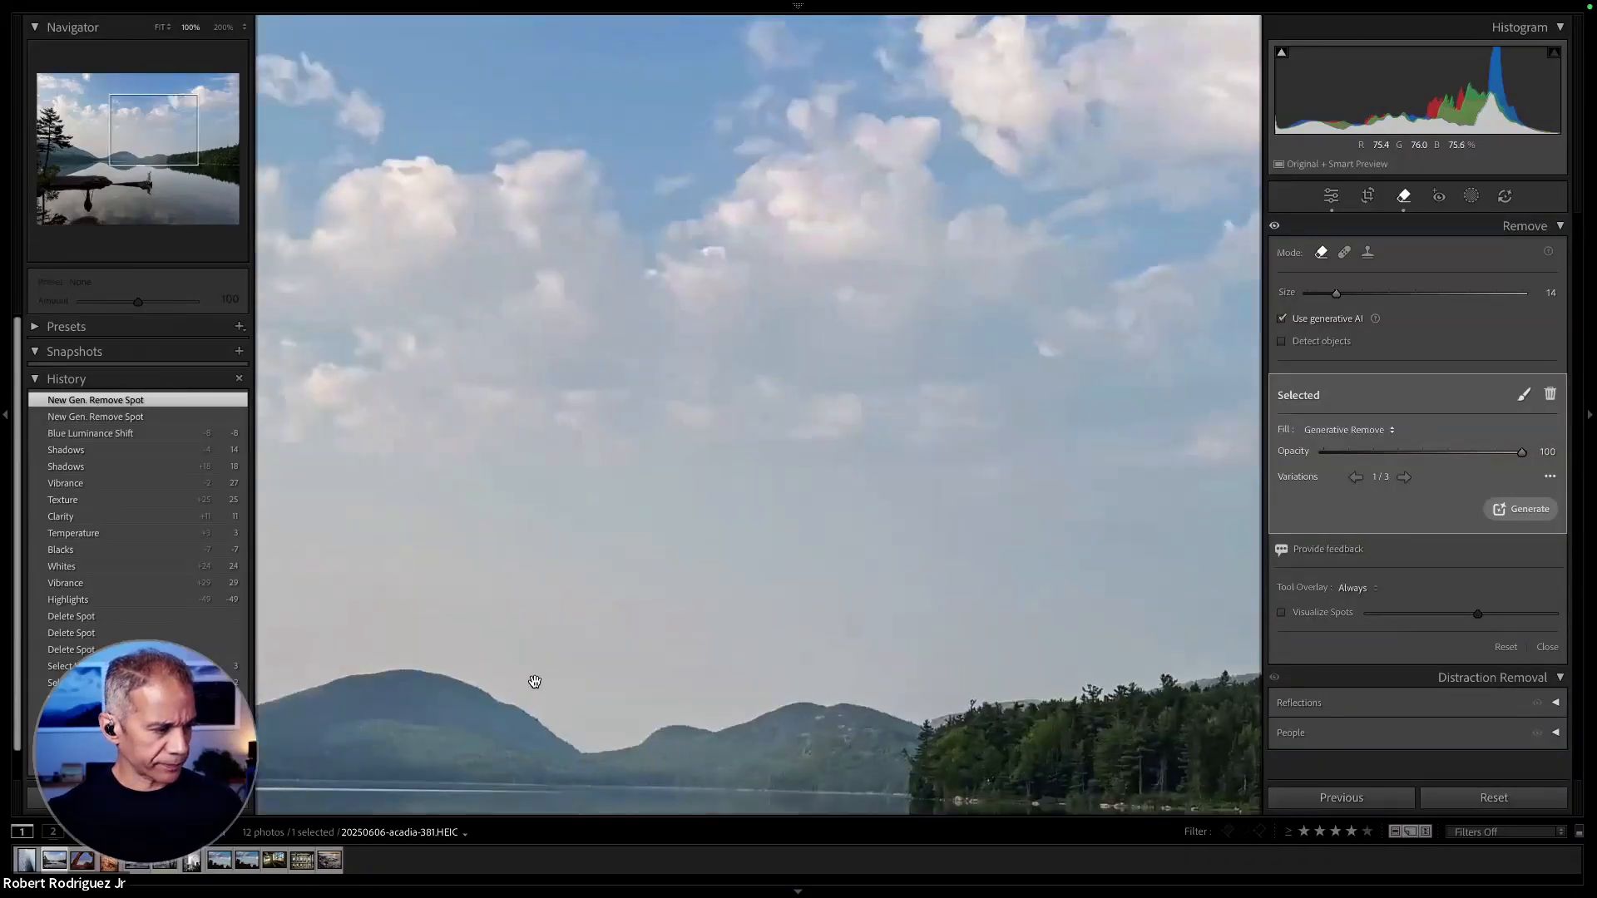
pyautogui.moveTo(535, 679); pyautogui.dragTo(615, 554)
pyautogui.scroll(-10, 615, 554)
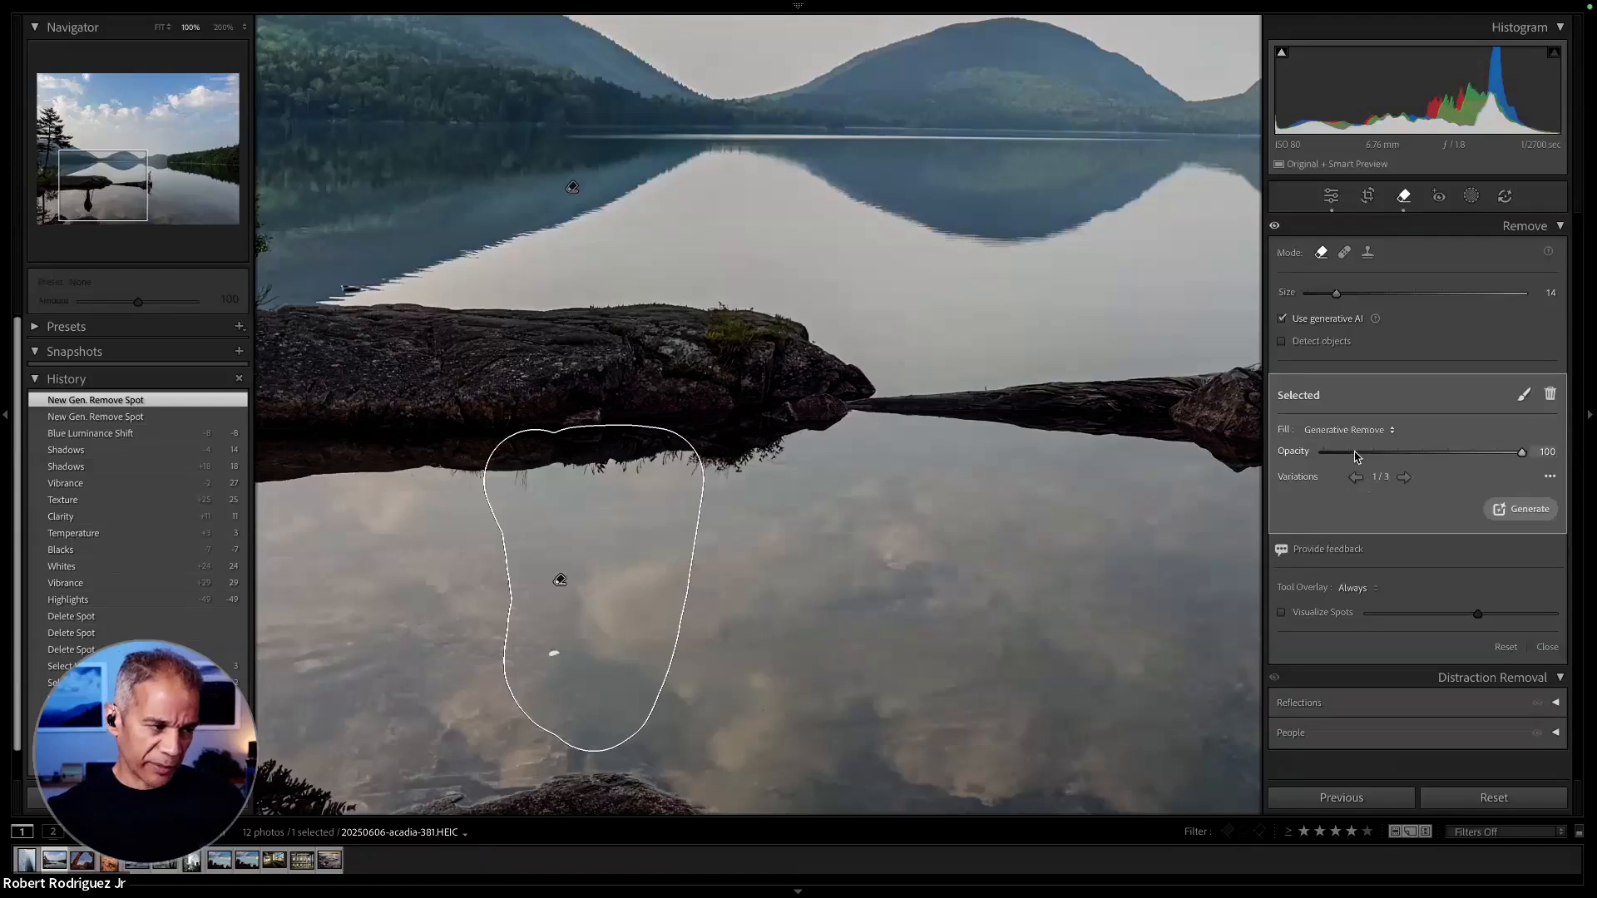
pyautogui.click(1405, 476)
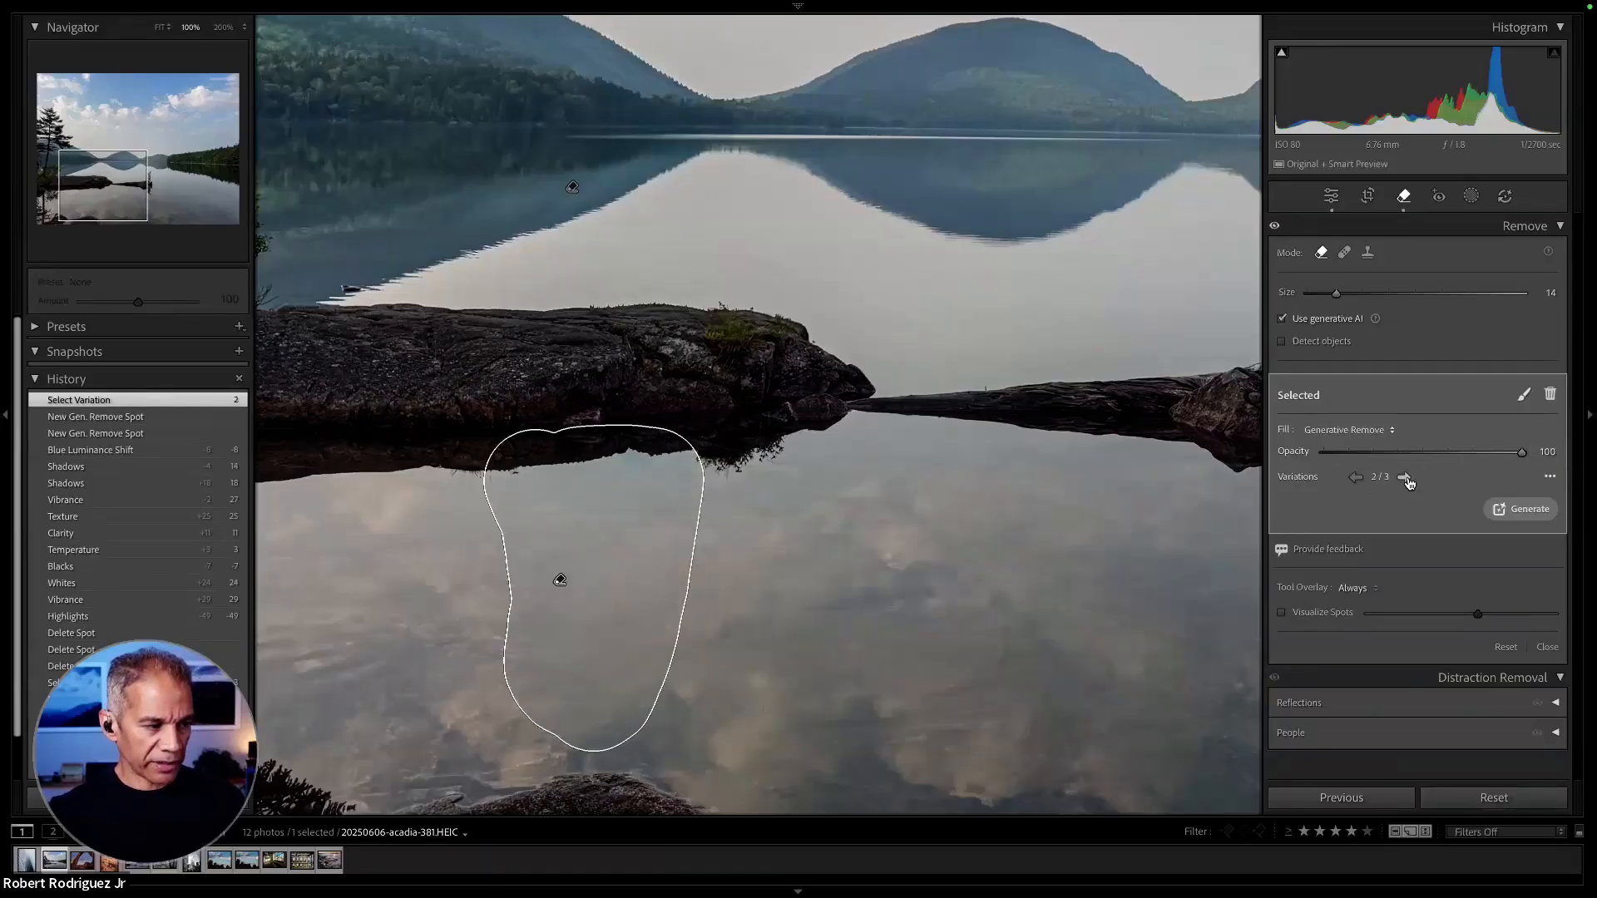
pyautogui.click(1405, 476)
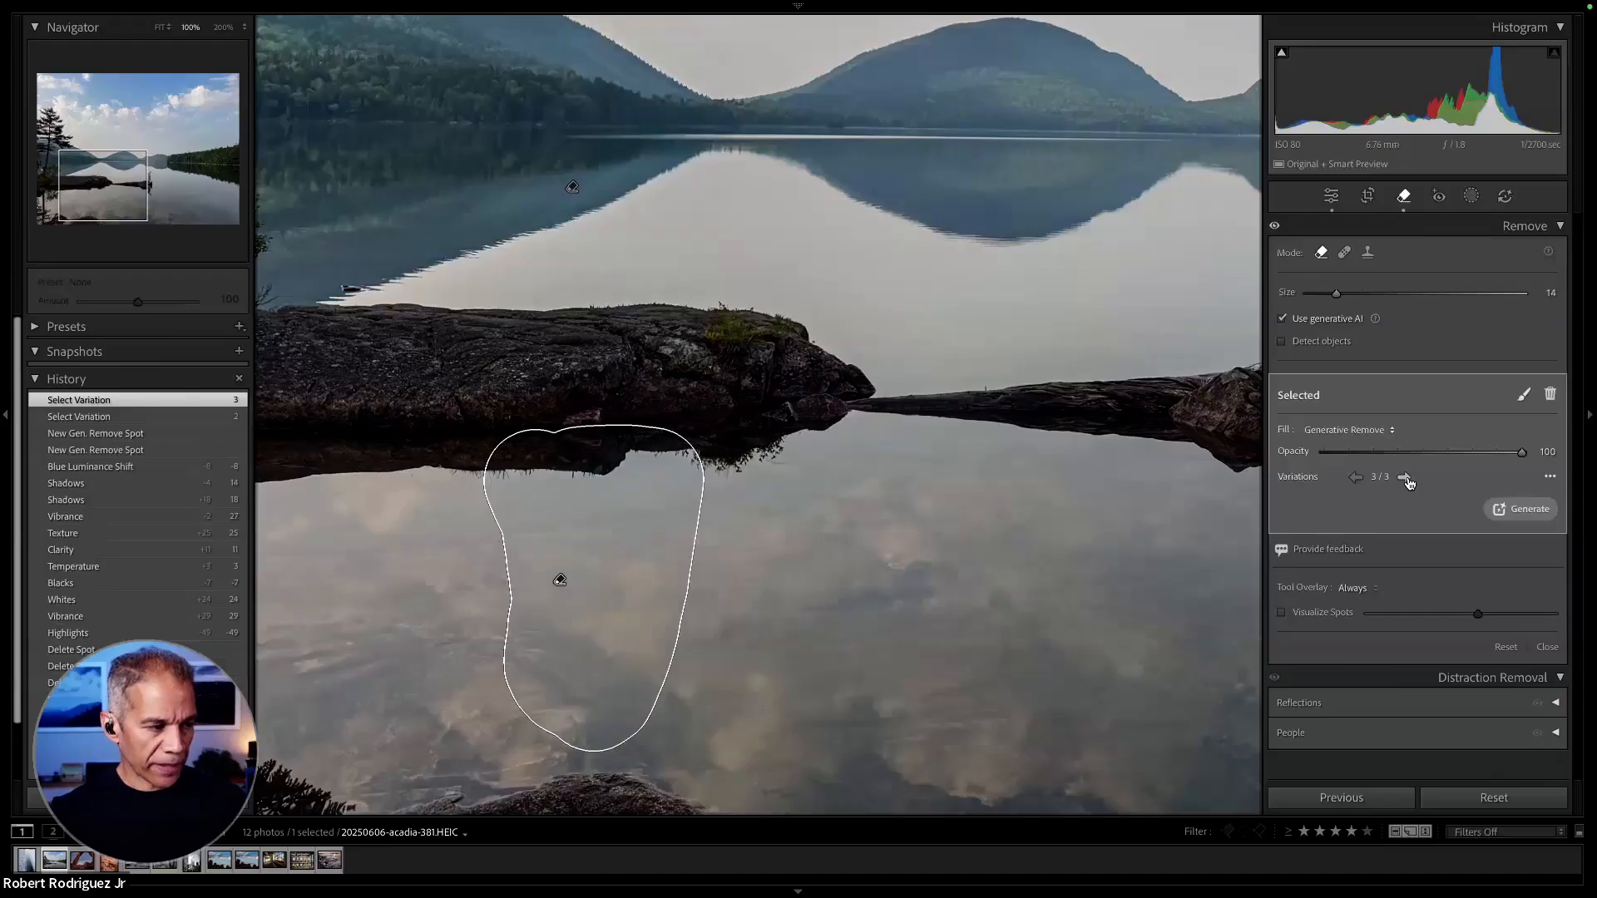
pyautogui.click(1406, 478)
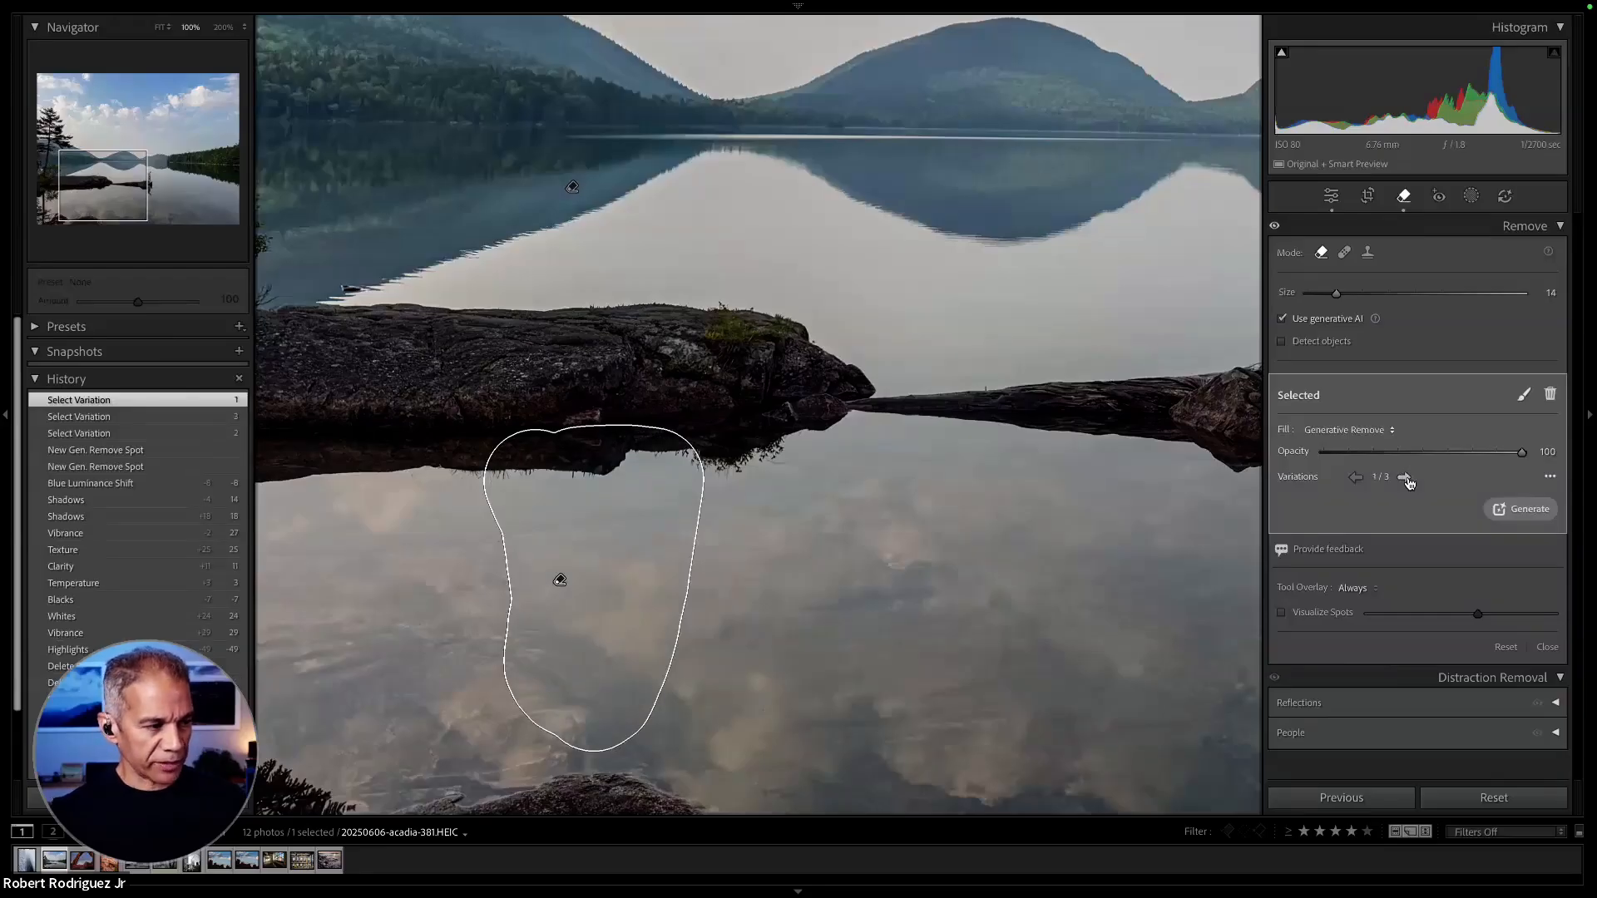
pyautogui.click(1406, 479)
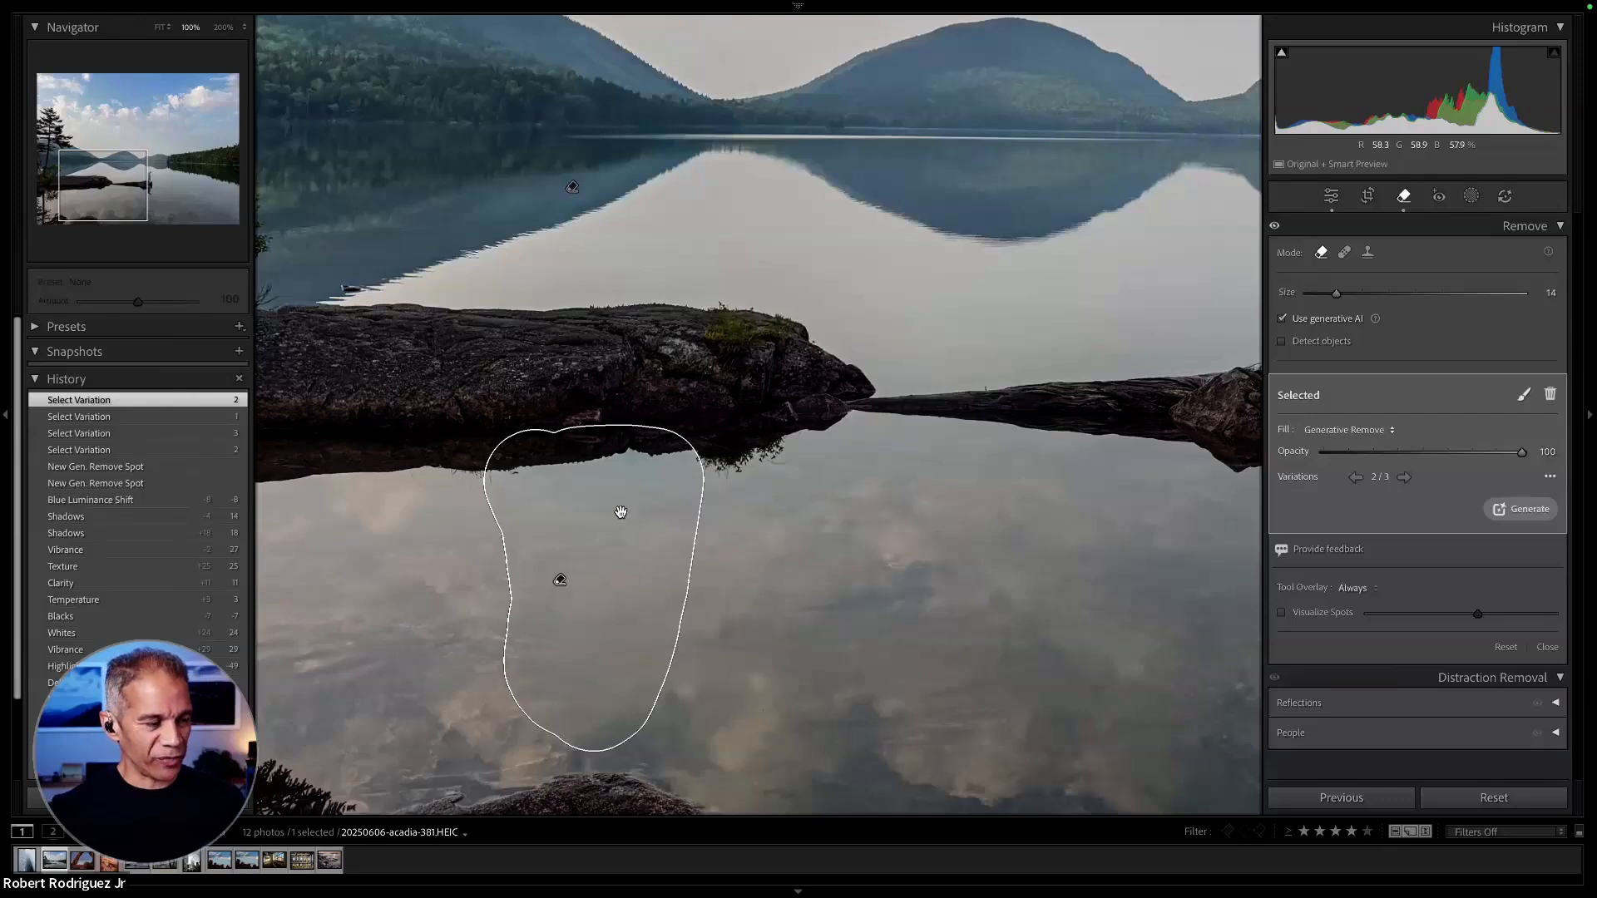
pyautogui.press('Delete')
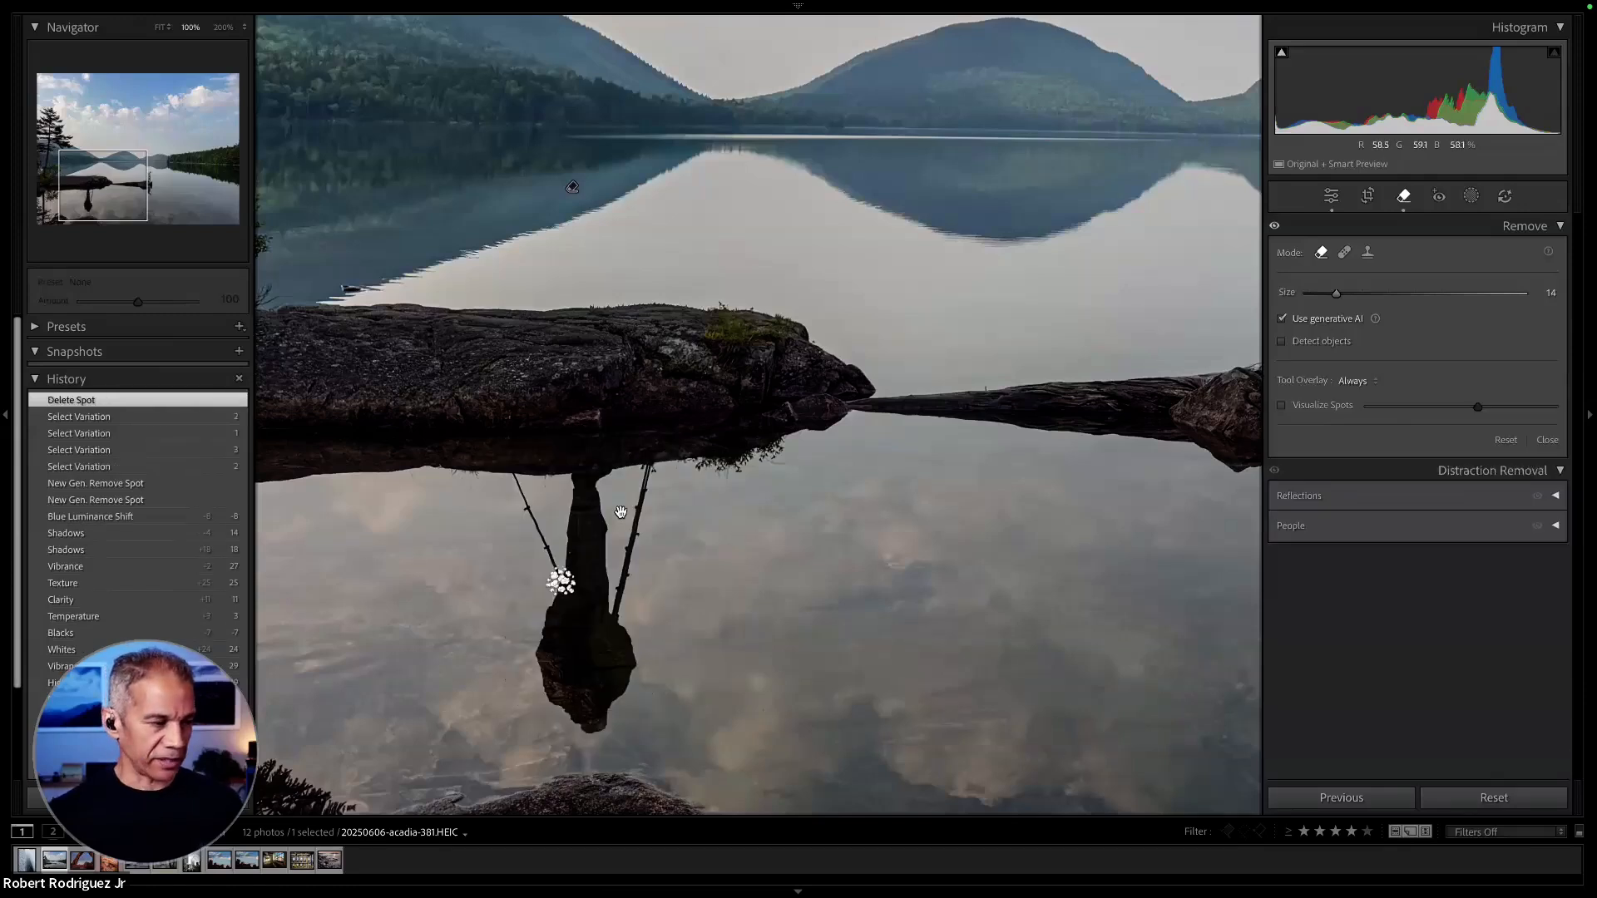
pyautogui.hotkey('ctrl', 'z')
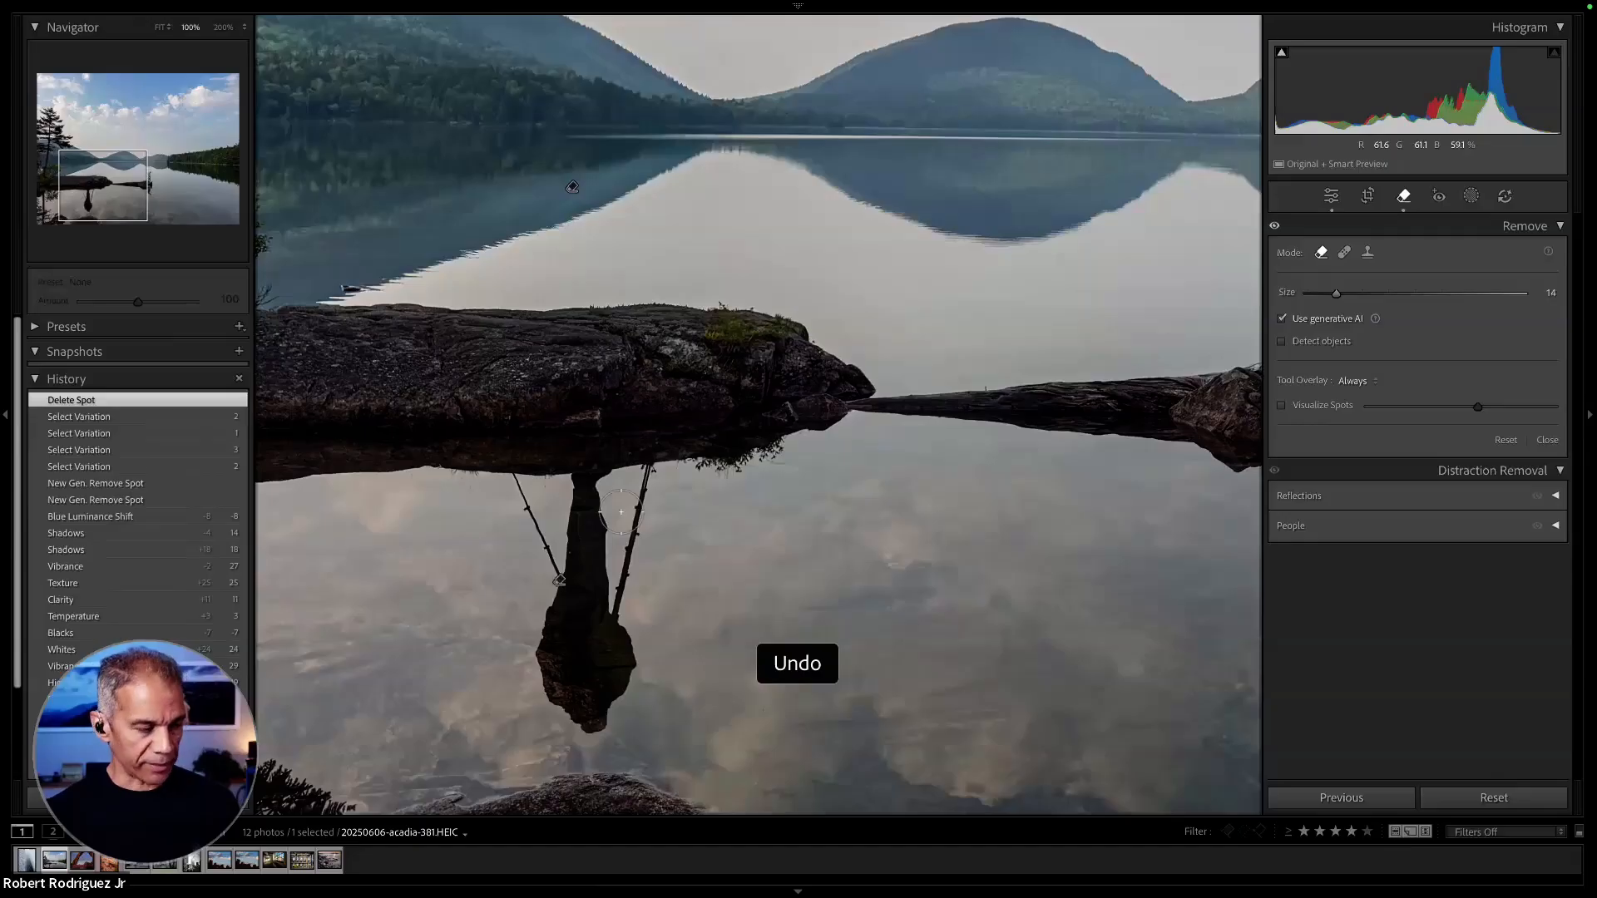
# - Paint over the camera and tripod at the lake photo's left edge, set the brush size to 15 and remove them generatively
pyautogui.moveTo(474, 282); pyautogui.dragTo(816, 401)
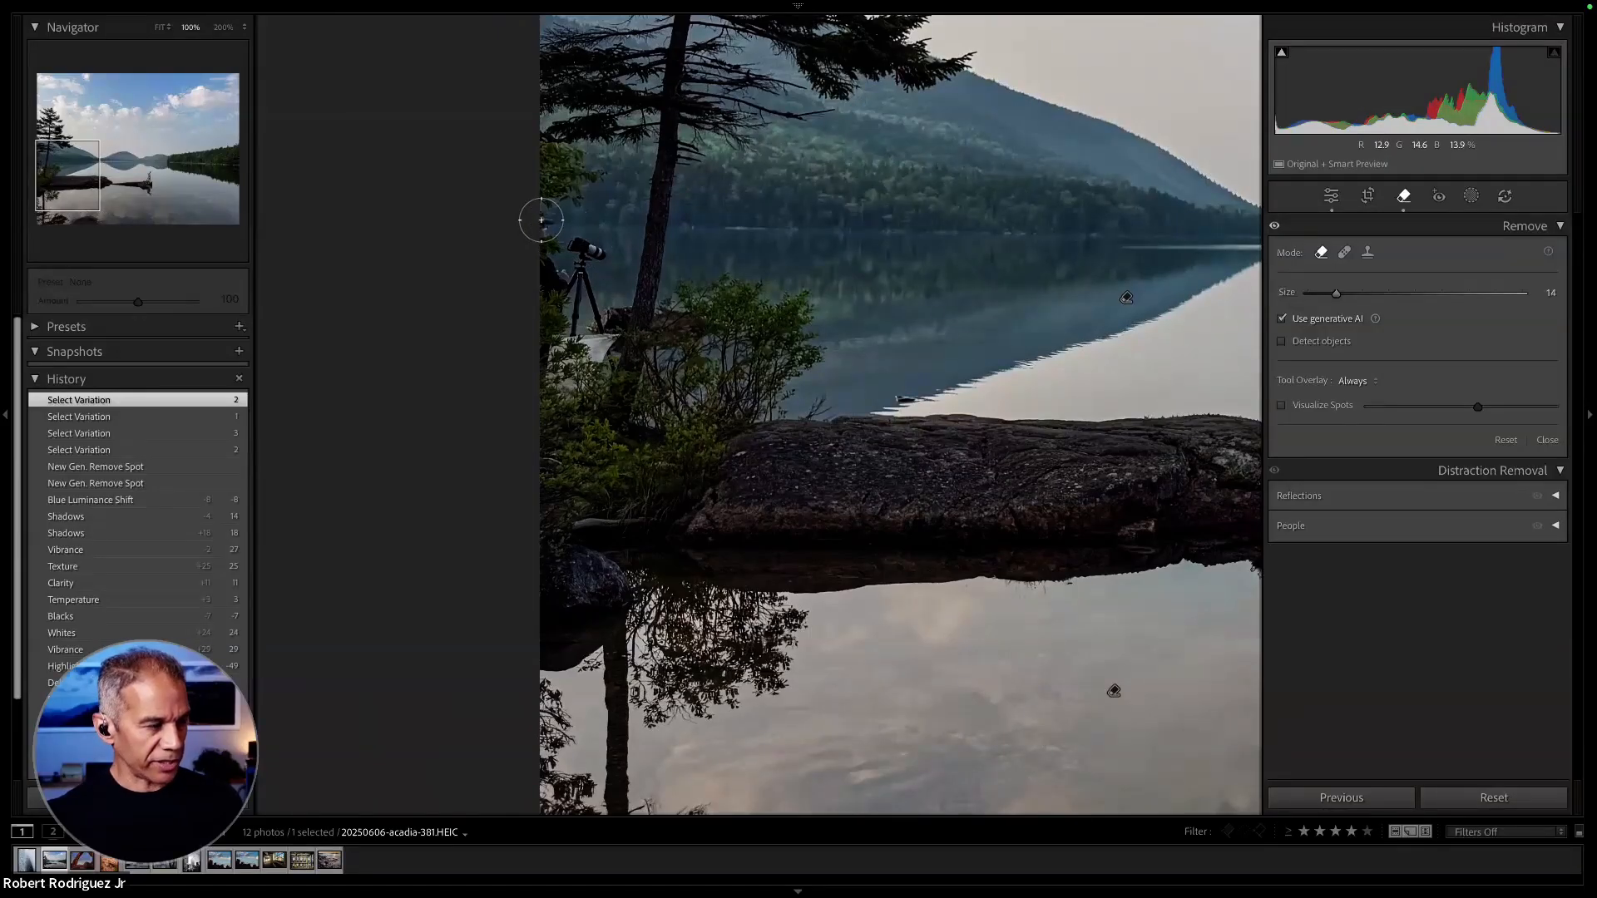
pyautogui.moveTo(543, 222)
pyautogui.mouseDown()
pyautogui.moveTo(592, 246)
pyautogui.moveTo(592, 379)
pyautogui.moveTo(551, 397)
pyautogui.moveTo(545, 253)
pyautogui.moveTo(568, 358)
pyautogui.moveTo(594, 329)
pyautogui.moveTo(604, 340)
pyautogui.mouseUp()
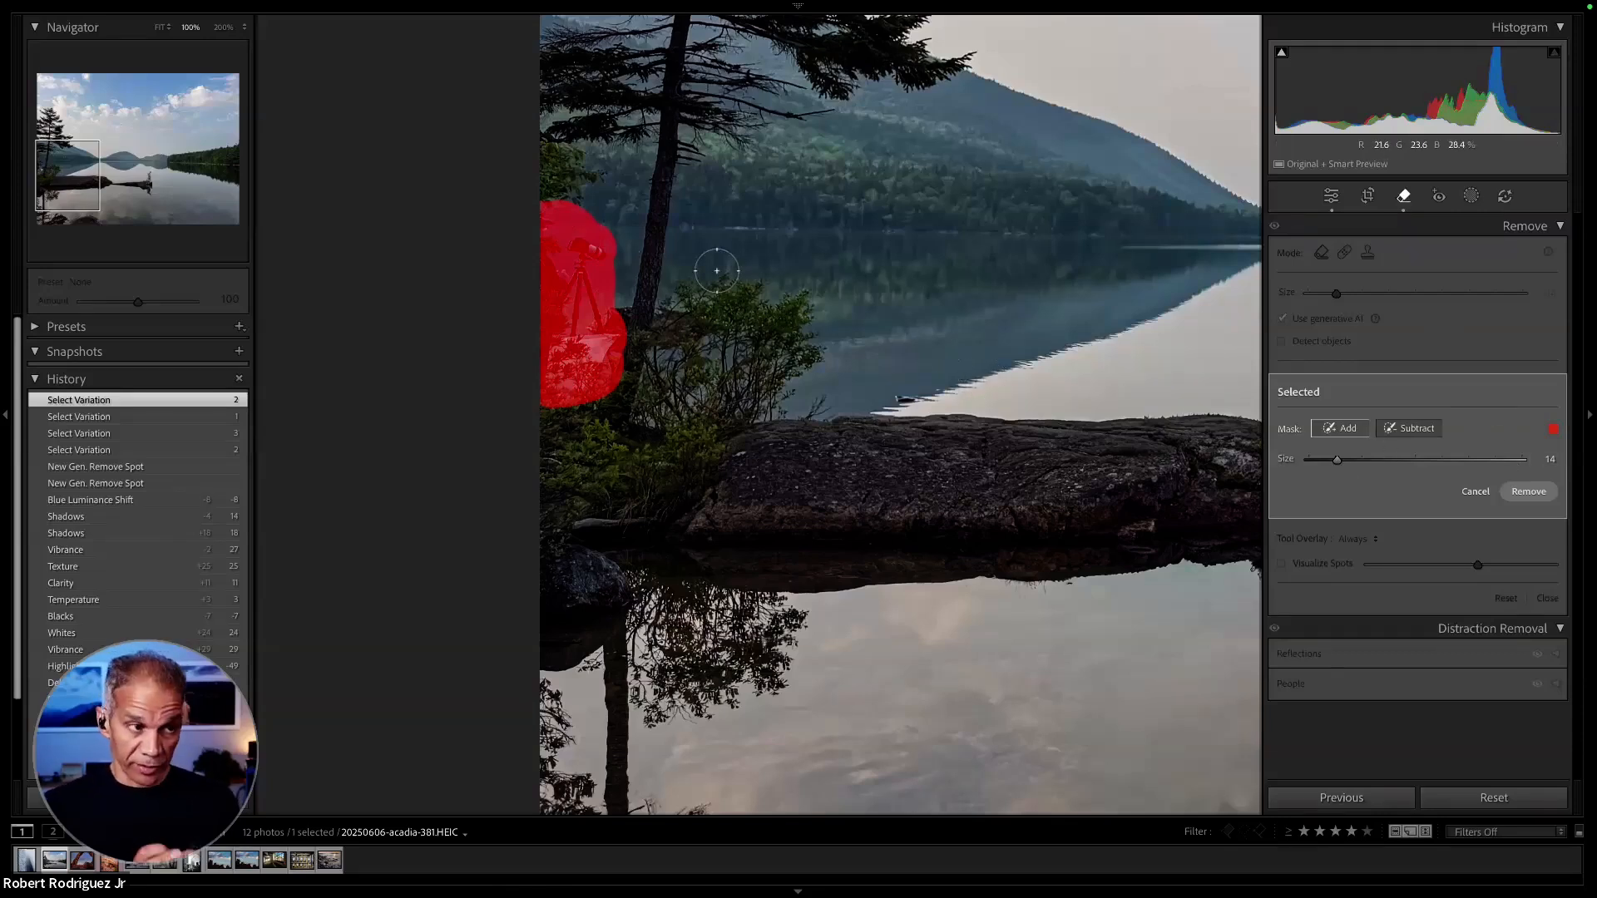
pyautogui.press('[')
pyautogui.press('[')
pyautogui.press(']')
pyautogui.press(']')
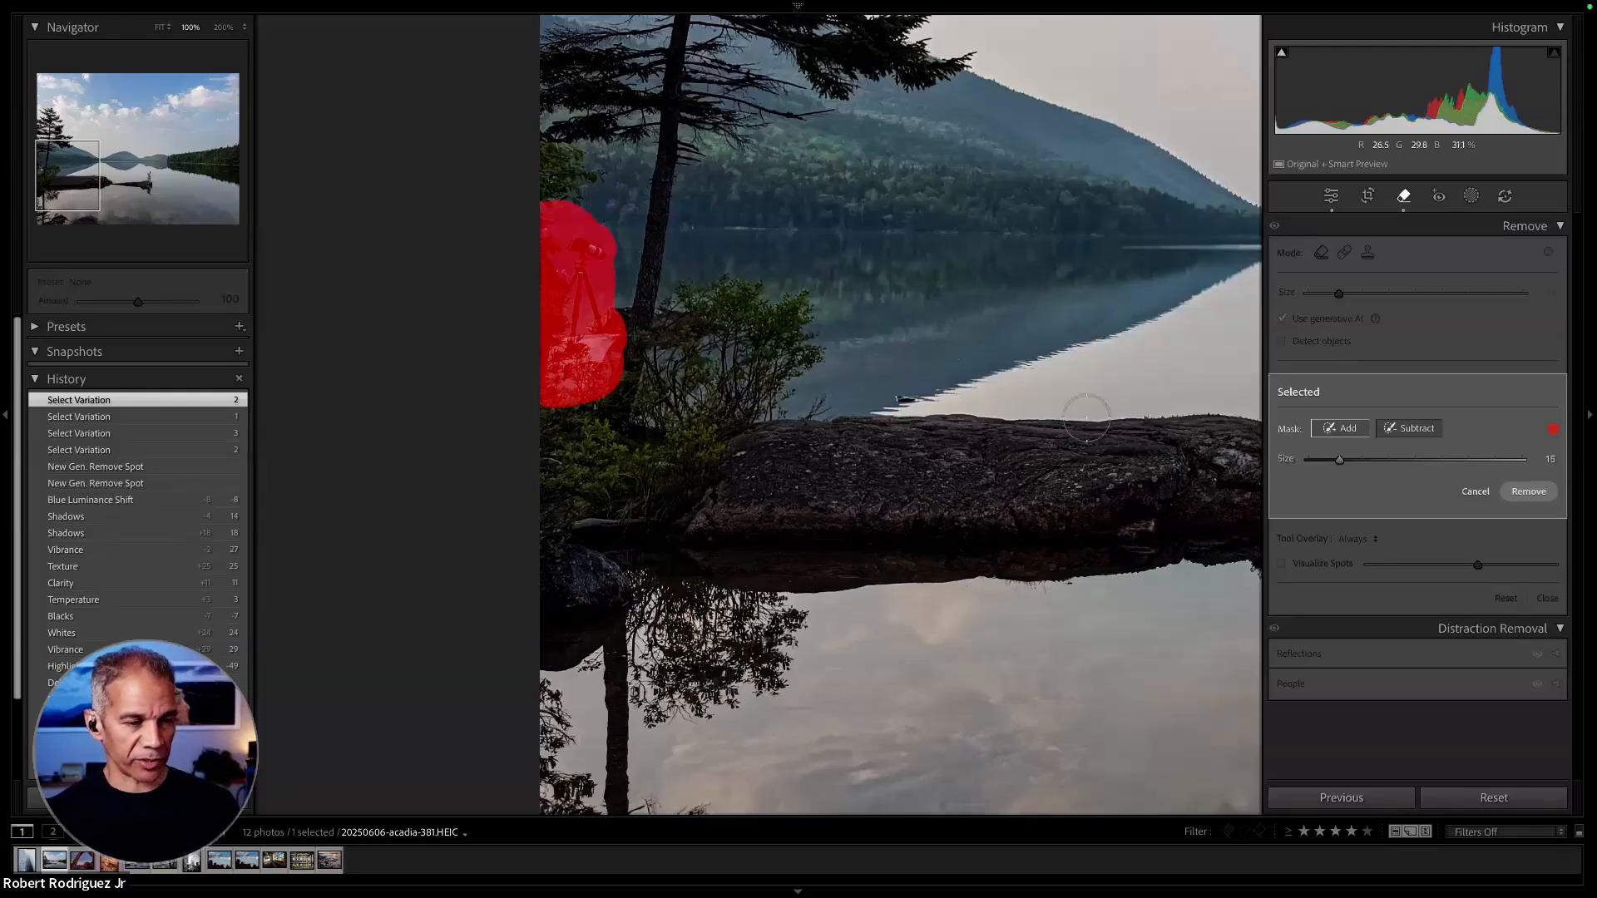
pyautogui.click(1535, 493)
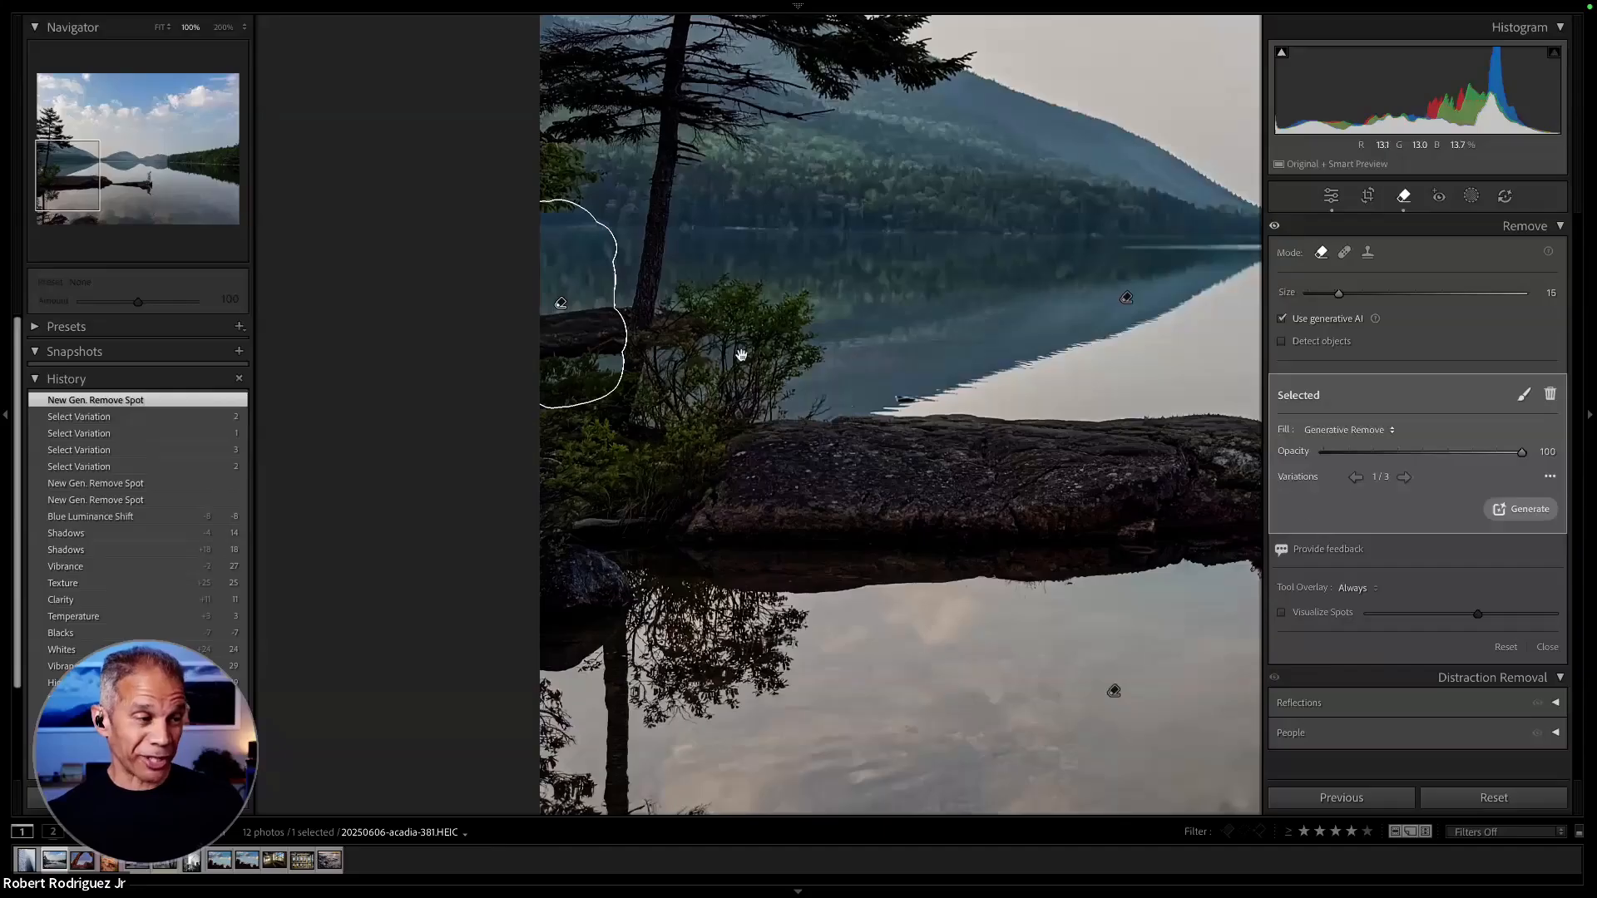
# - Compare the variations for the removed tripod area, keep variation 3 and close the Remove tool
pyautogui.click(1404, 478)
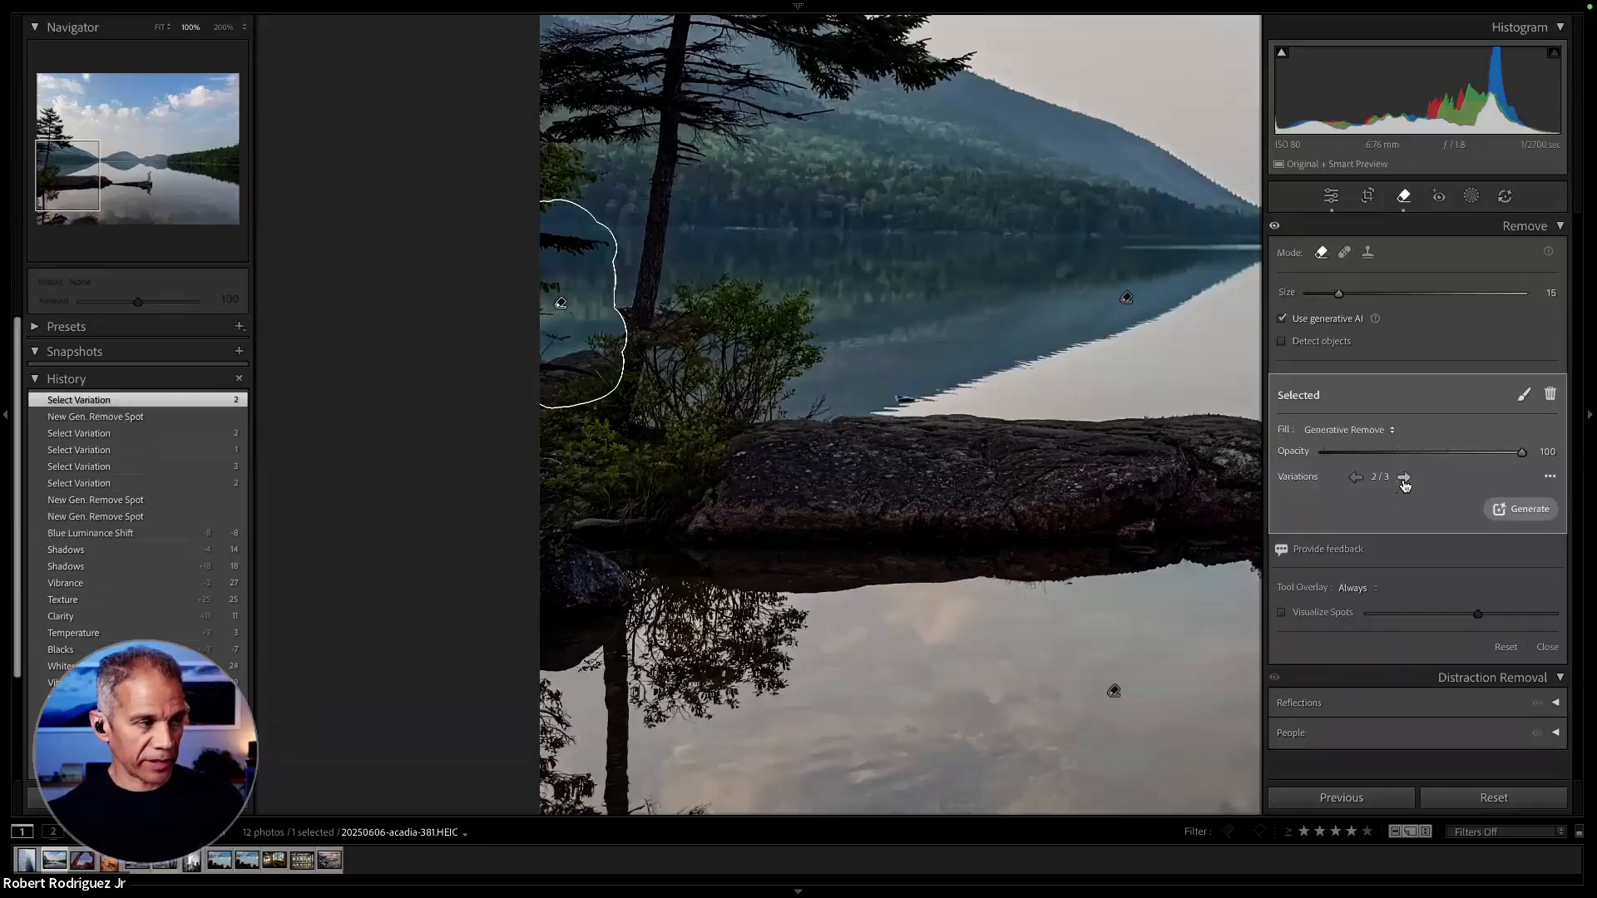
pyautogui.click(1404, 479)
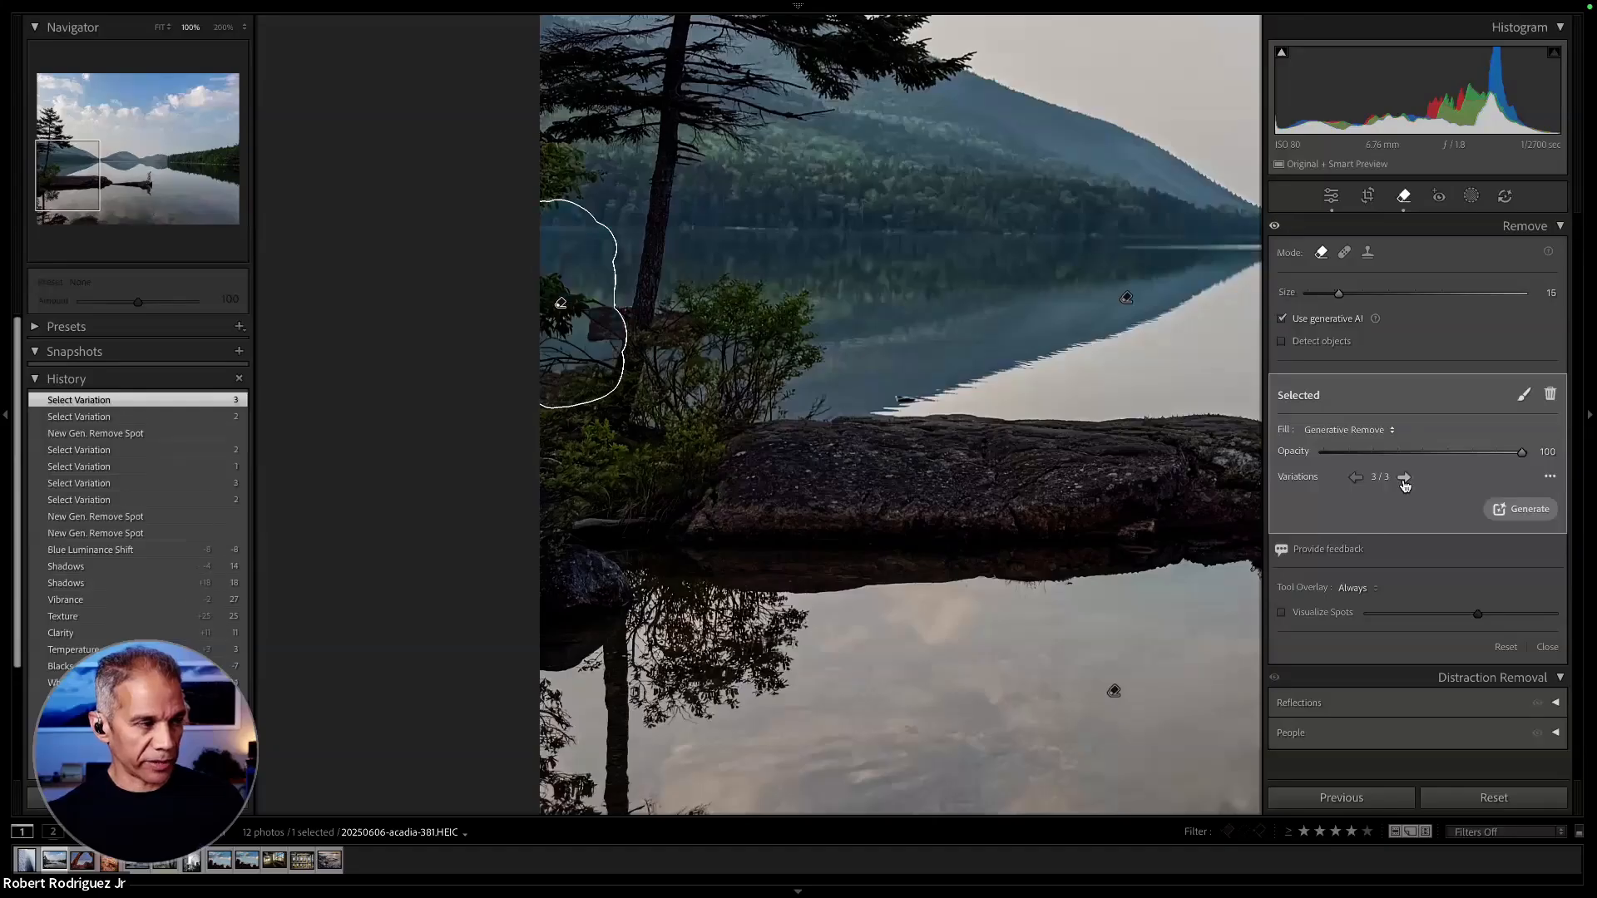
pyautogui.click(1404, 479)
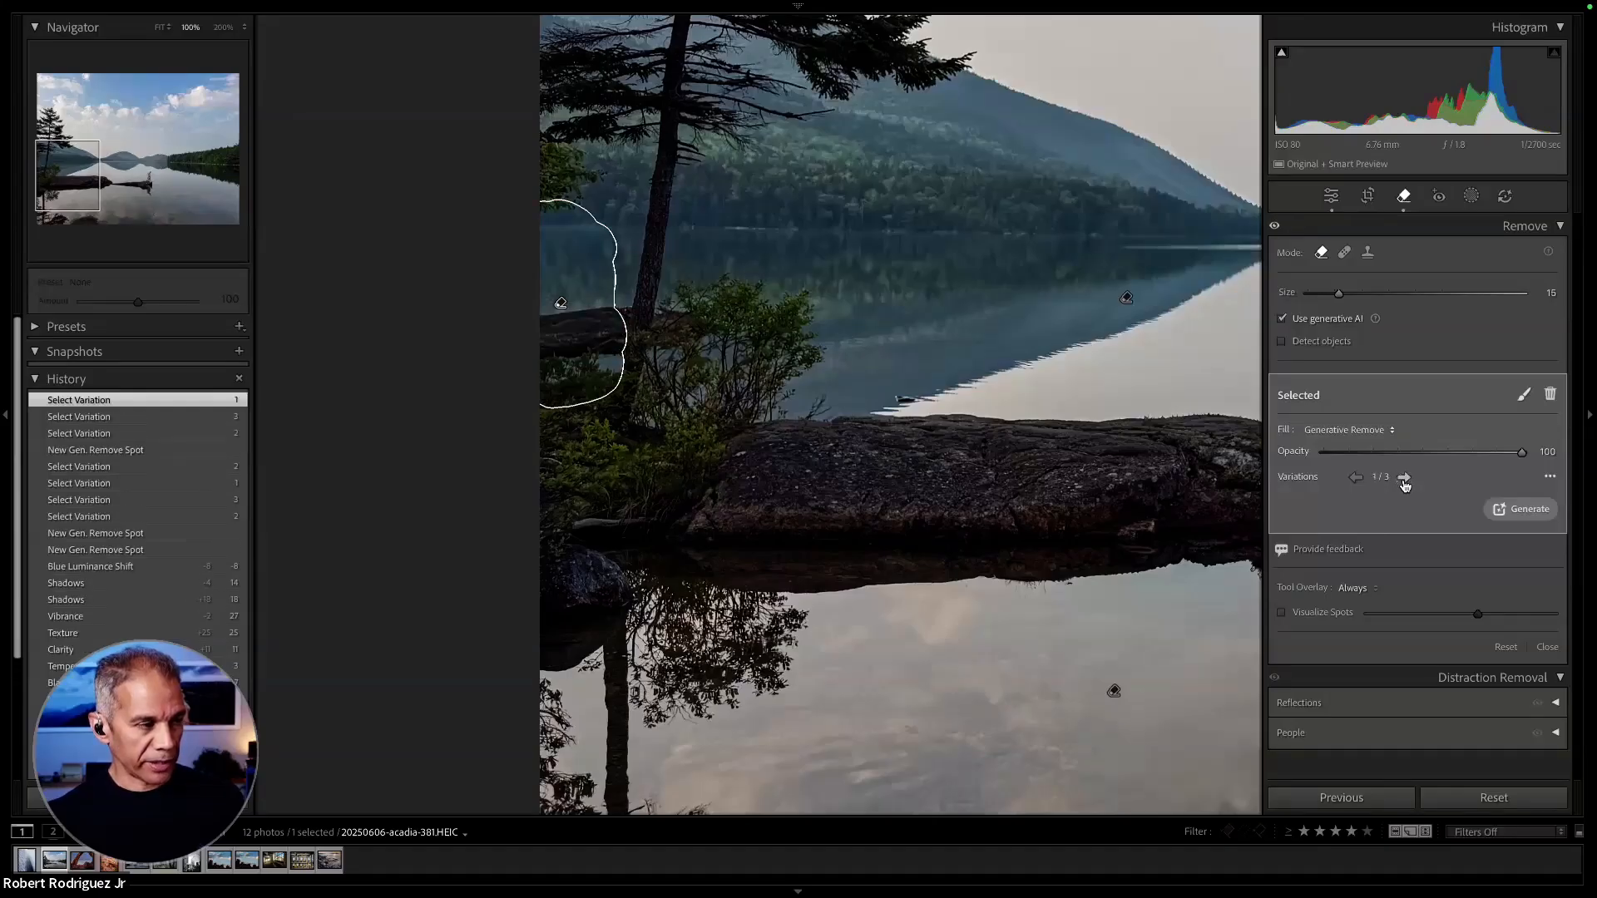
pyautogui.click(1405, 478)
pyautogui.click(1404, 478)
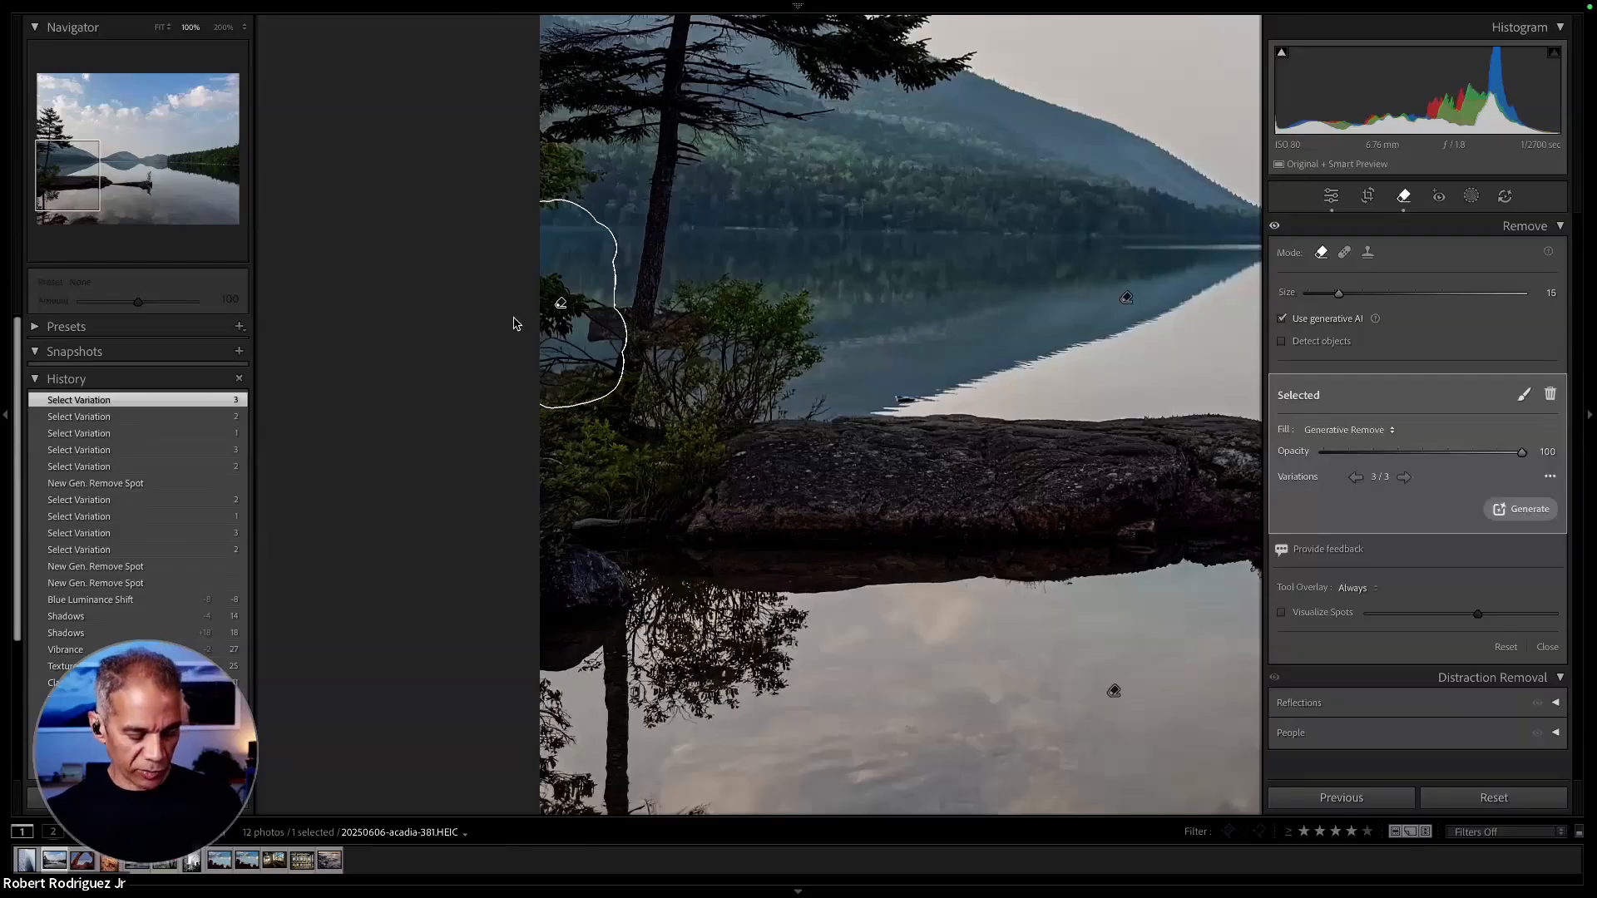
pyautogui.press('z')
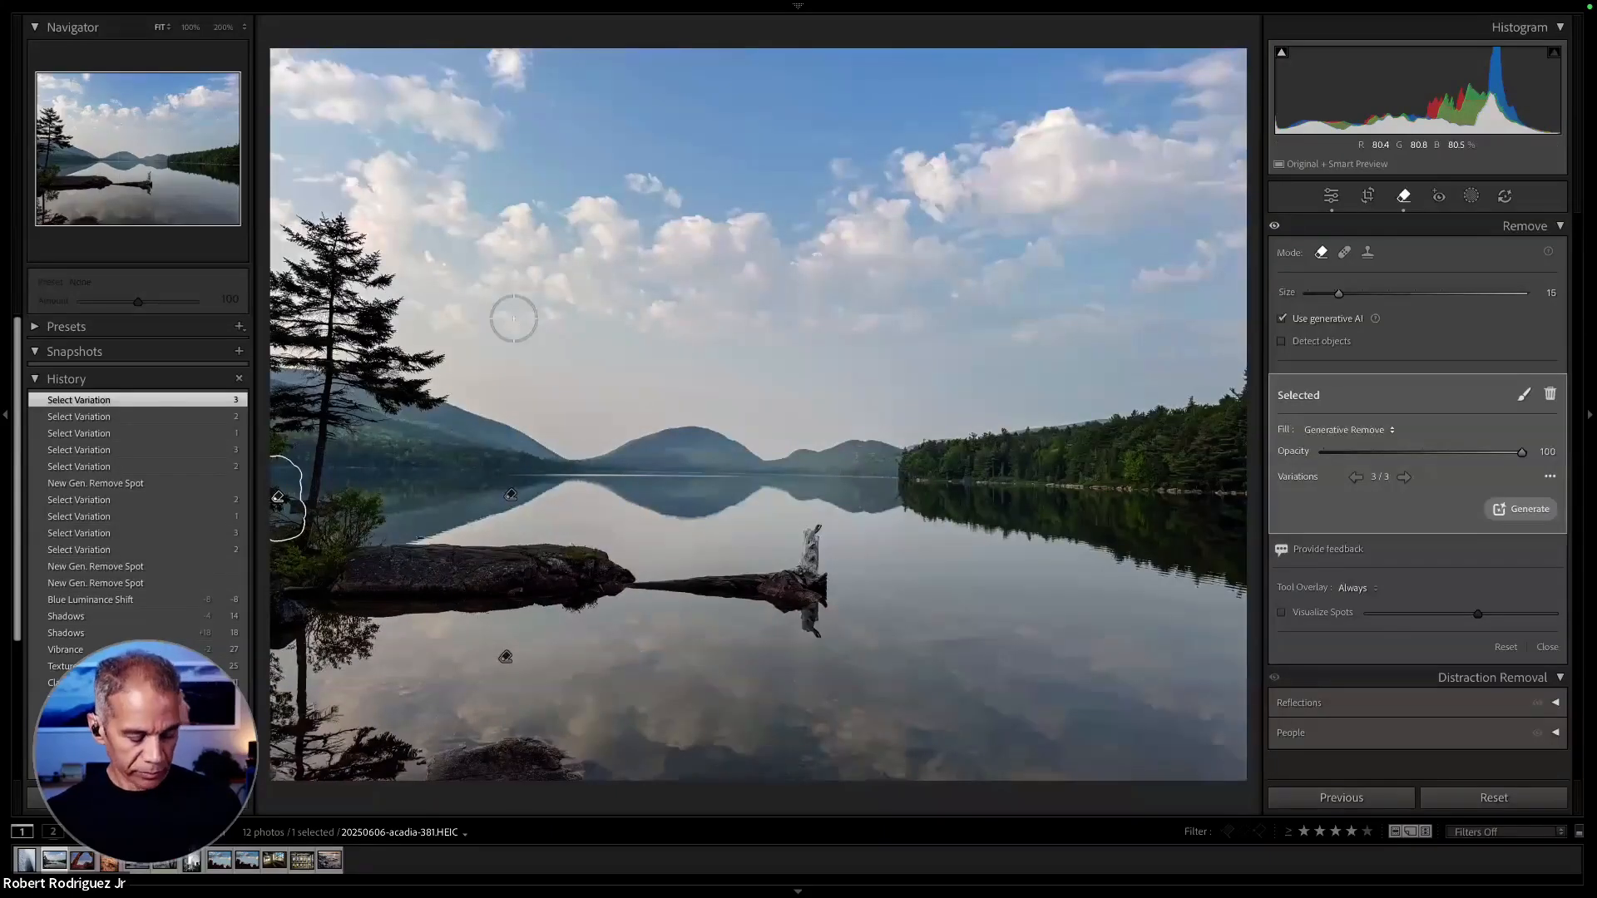
pyautogui.press('q')
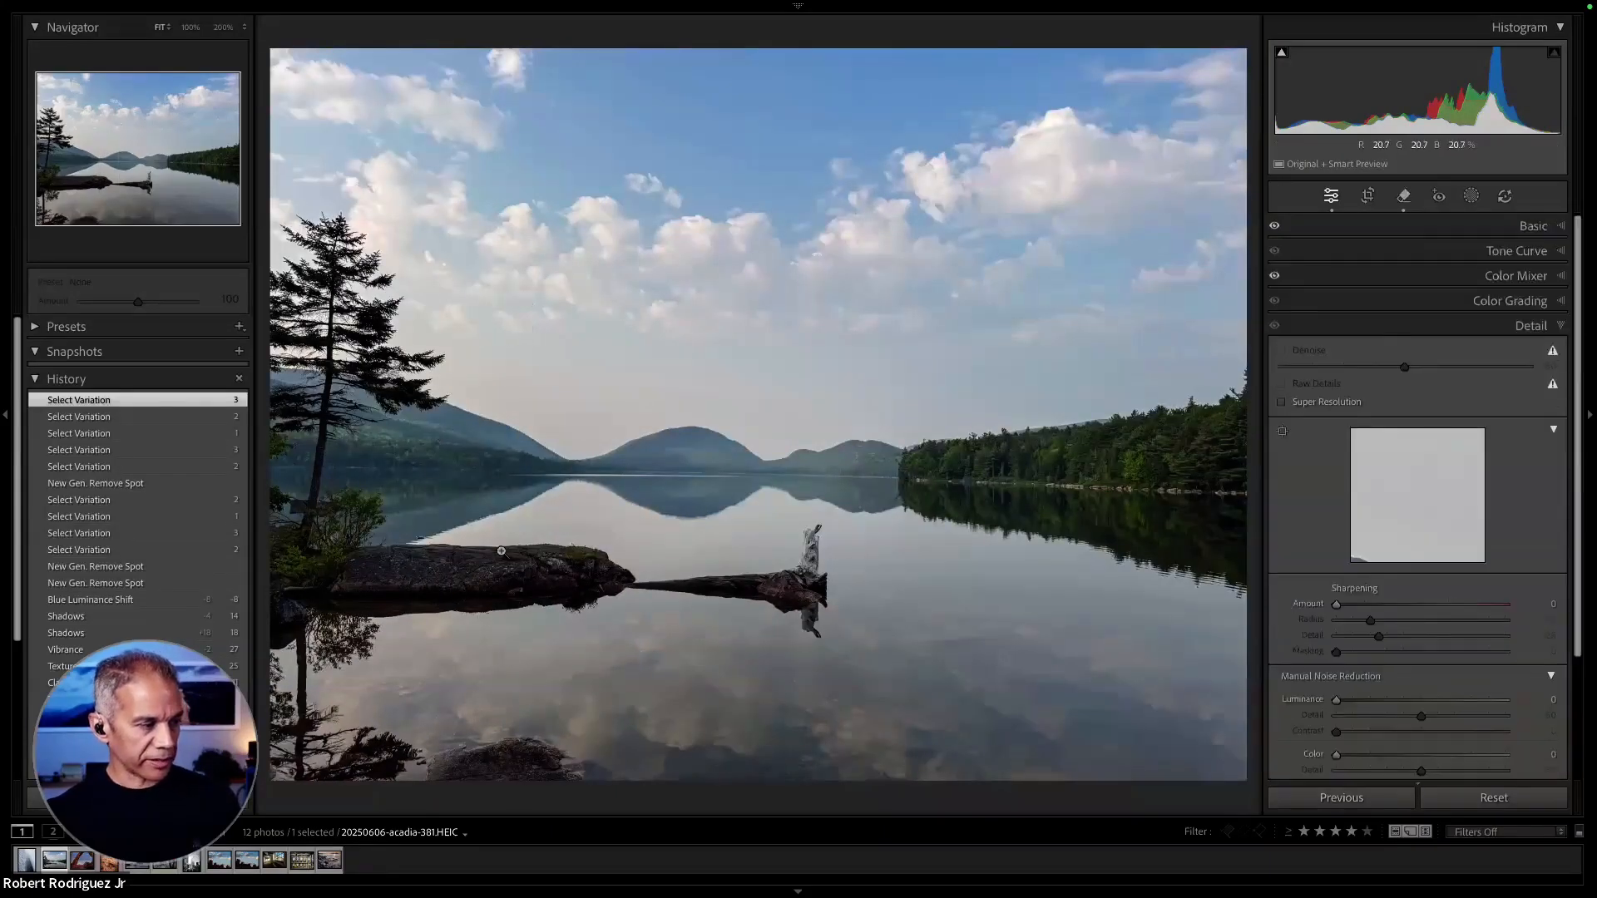
# - Open the black-and-white city photo IMG_3511 with the Remove tool and set the generative AI brush size to 20
pyautogui.press('g')
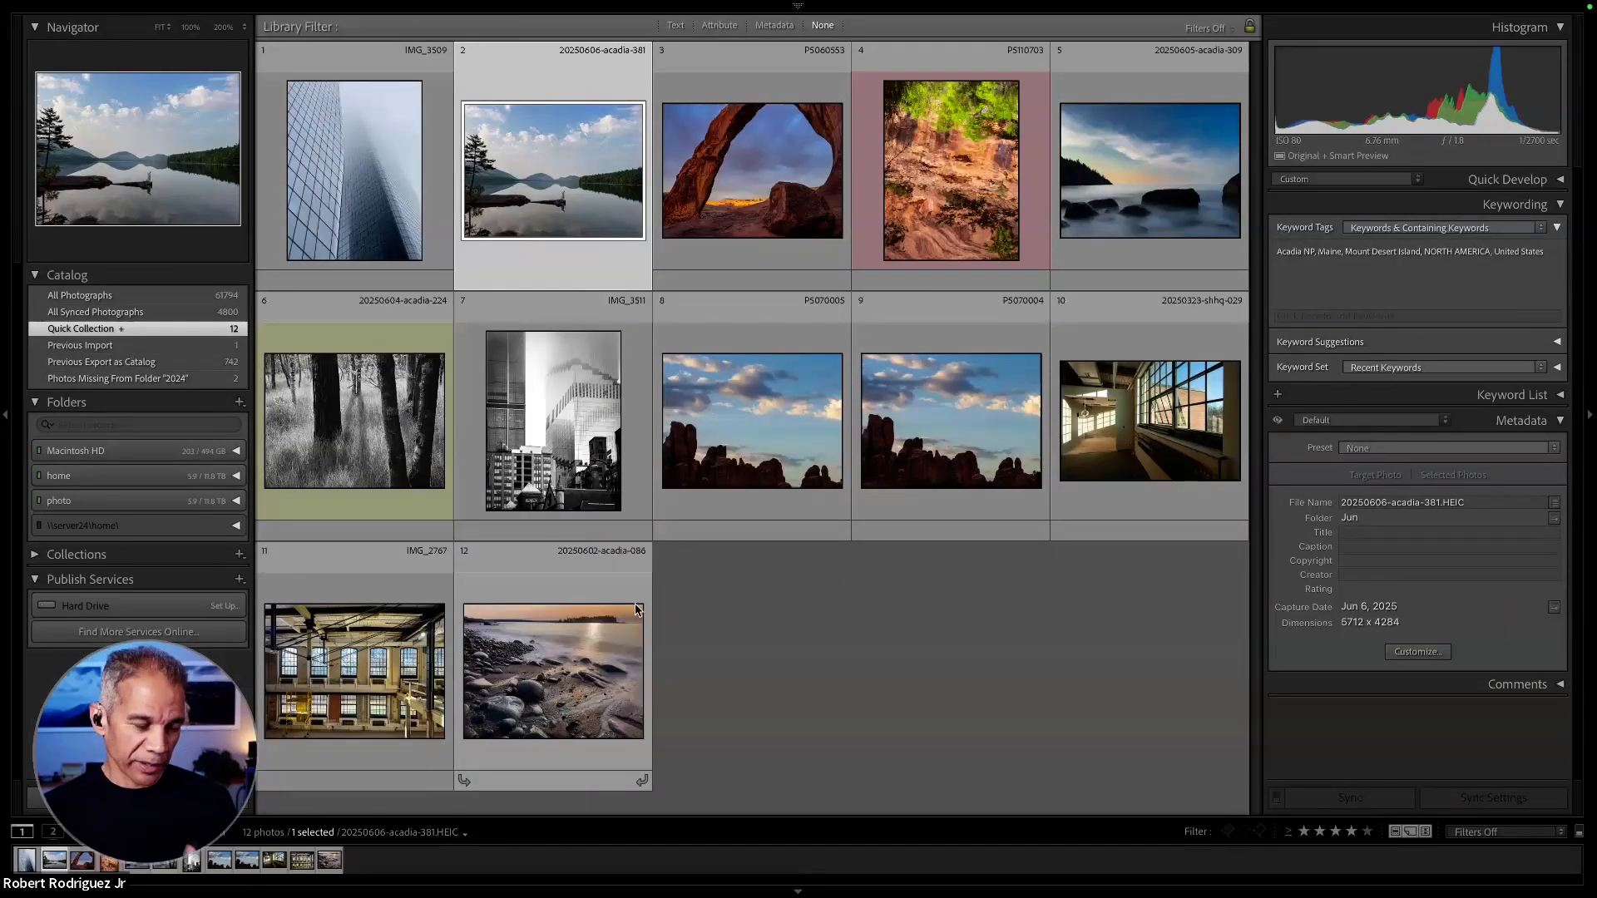
pyautogui.doubleClick(605, 502)
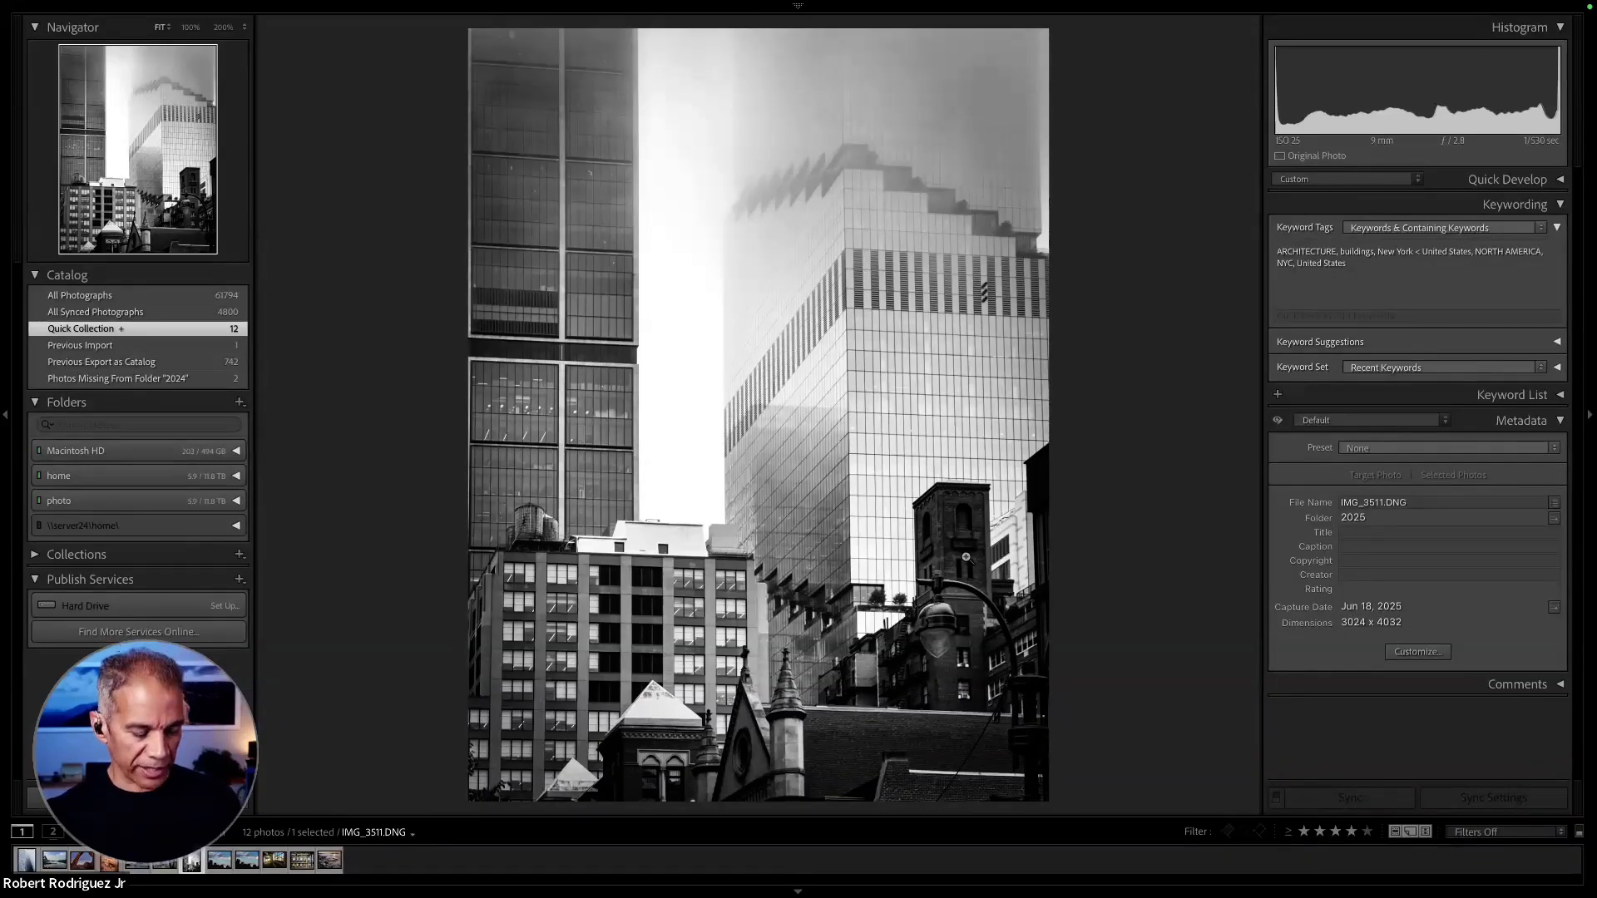
pyautogui.press('q')
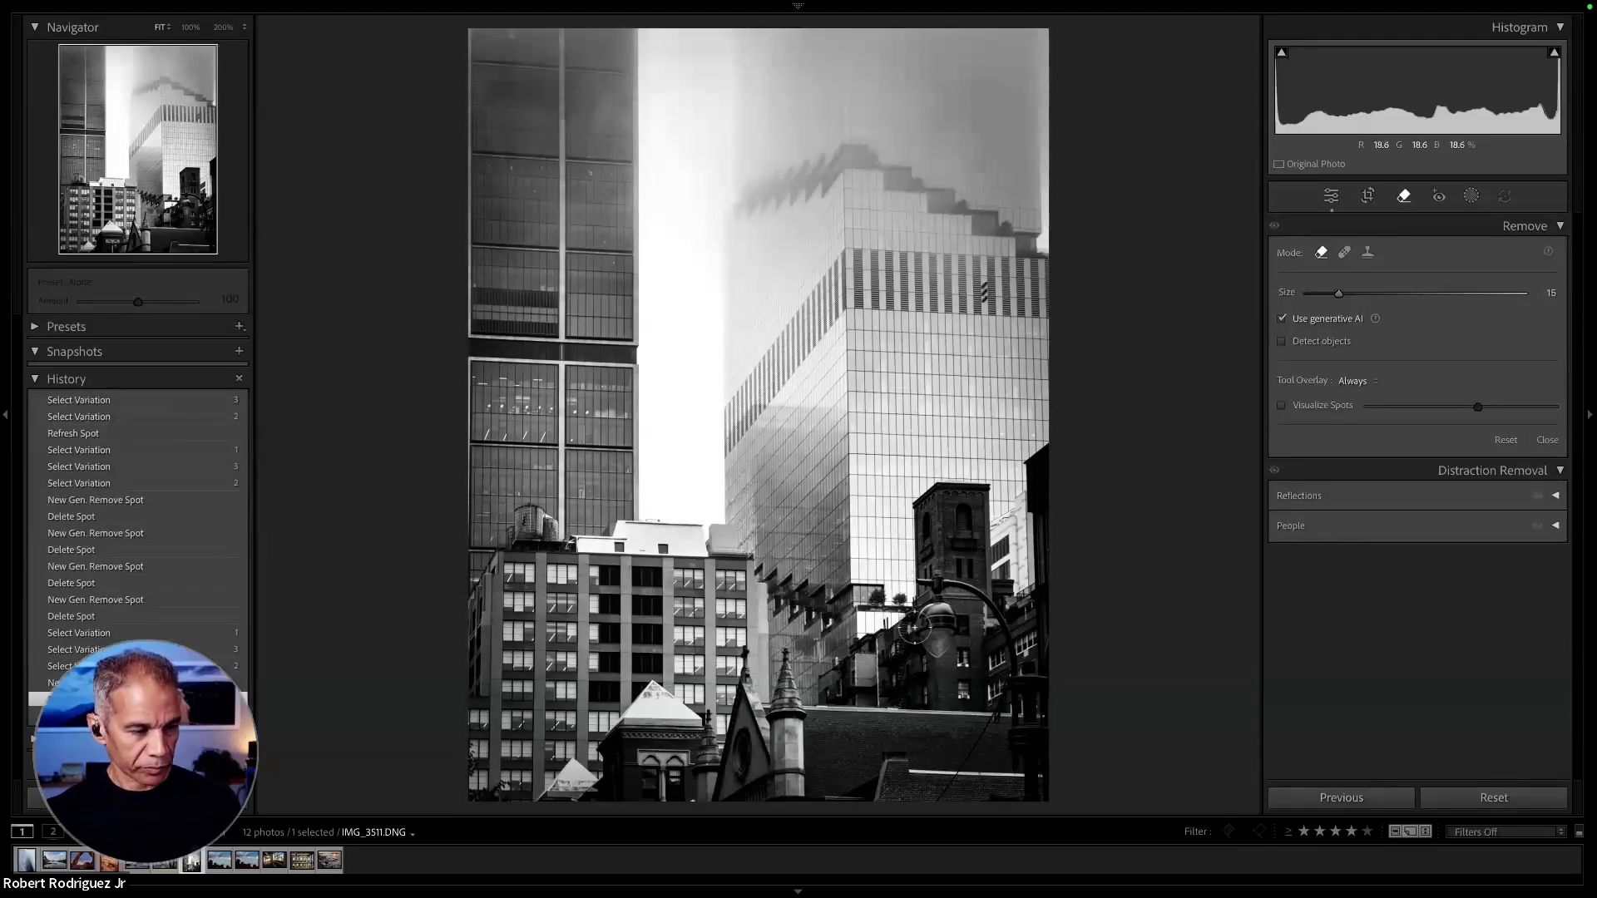
pyautogui.scroll(4, 923, 595)
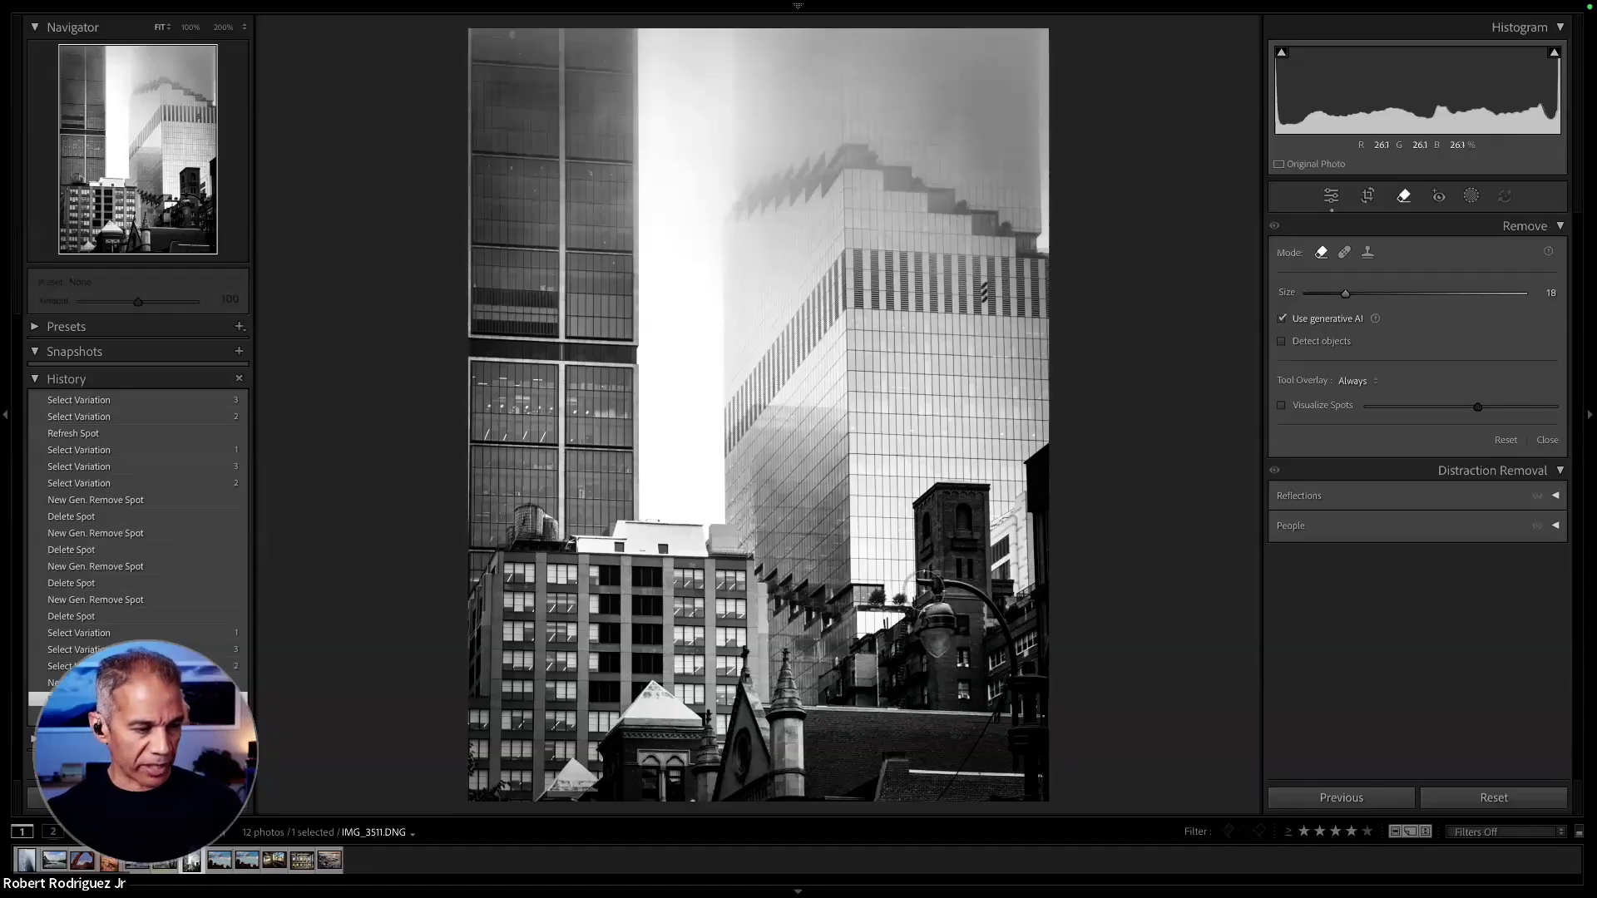
pyautogui.scroll(2, 928, 588)
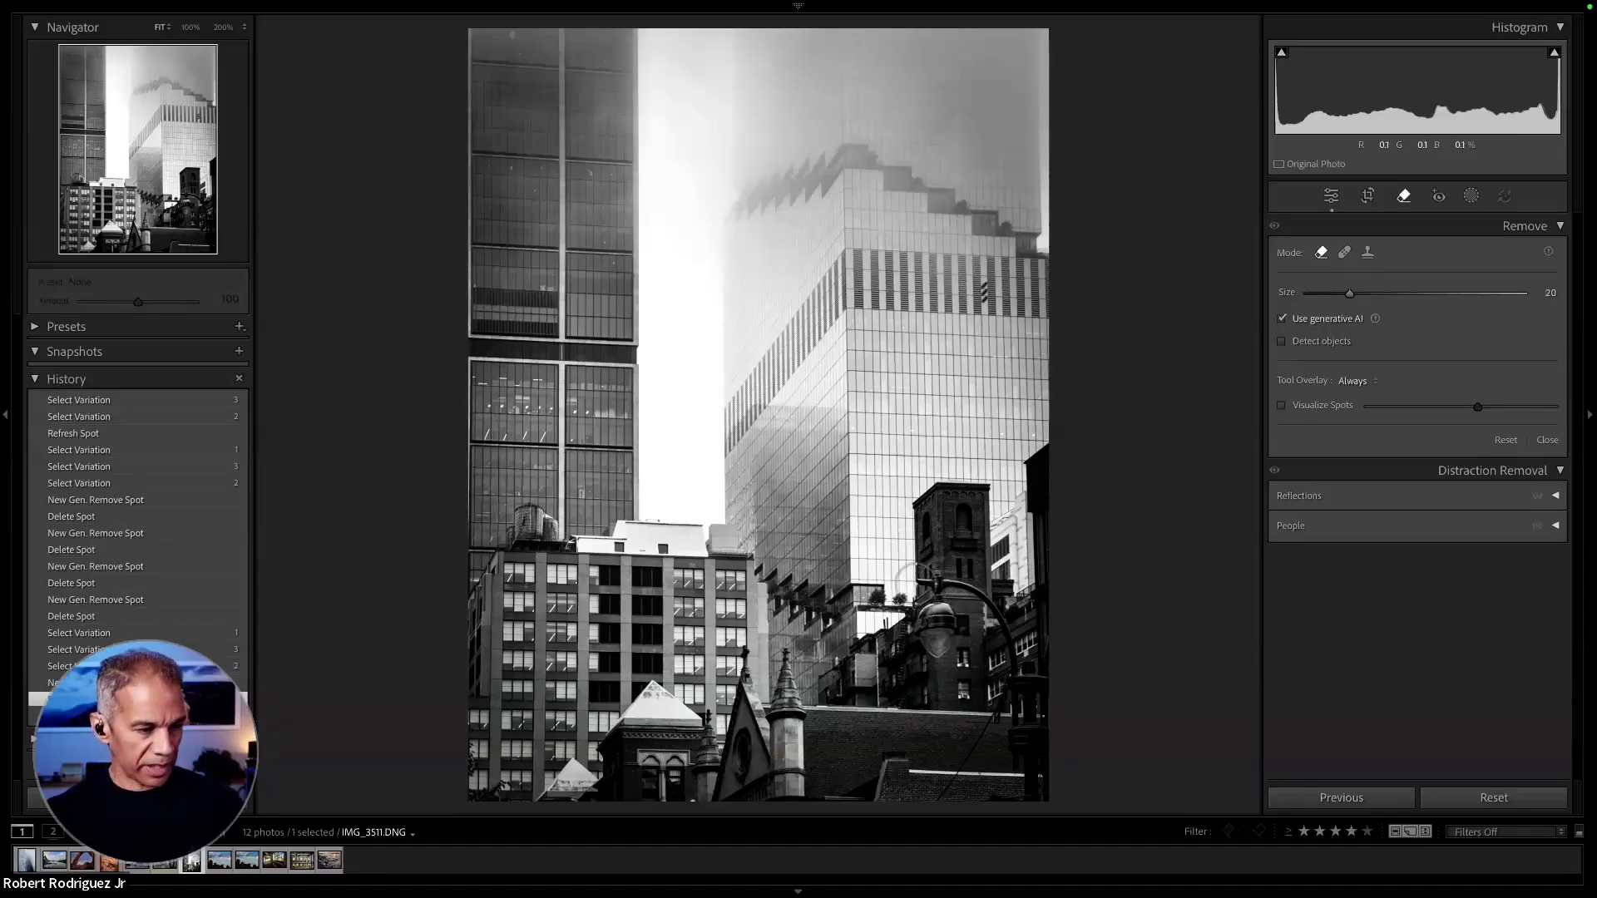
# - Try to remove the street lamp and its pole at the city photo's lower right with generative AI Remove
pyautogui.moveTo(956, 585)
pyautogui.mouseDown()
pyautogui.moveTo(997, 633)
pyautogui.moveTo(938, 616)
pyautogui.moveTo(916, 630)
pyautogui.moveTo(925, 647)
pyautogui.moveTo(955, 647)
pyautogui.moveTo(945, 617)
pyautogui.moveTo(921, 597)
pyautogui.moveTo(900, 607)
pyautogui.moveTo(1007, 636)
pyautogui.moveTo(1040, 786)
pyautogui.moveTo(1022, 669)
pyautogui.moveTo(1026, 793)
pyautogui.moveTo(1021, 688)
pyautogui.moveTo(956, 797)
pyautogui.moveTo(1009, 761)
pyautogui.moveTo(998, 801)
pyautogui.mouseUp()
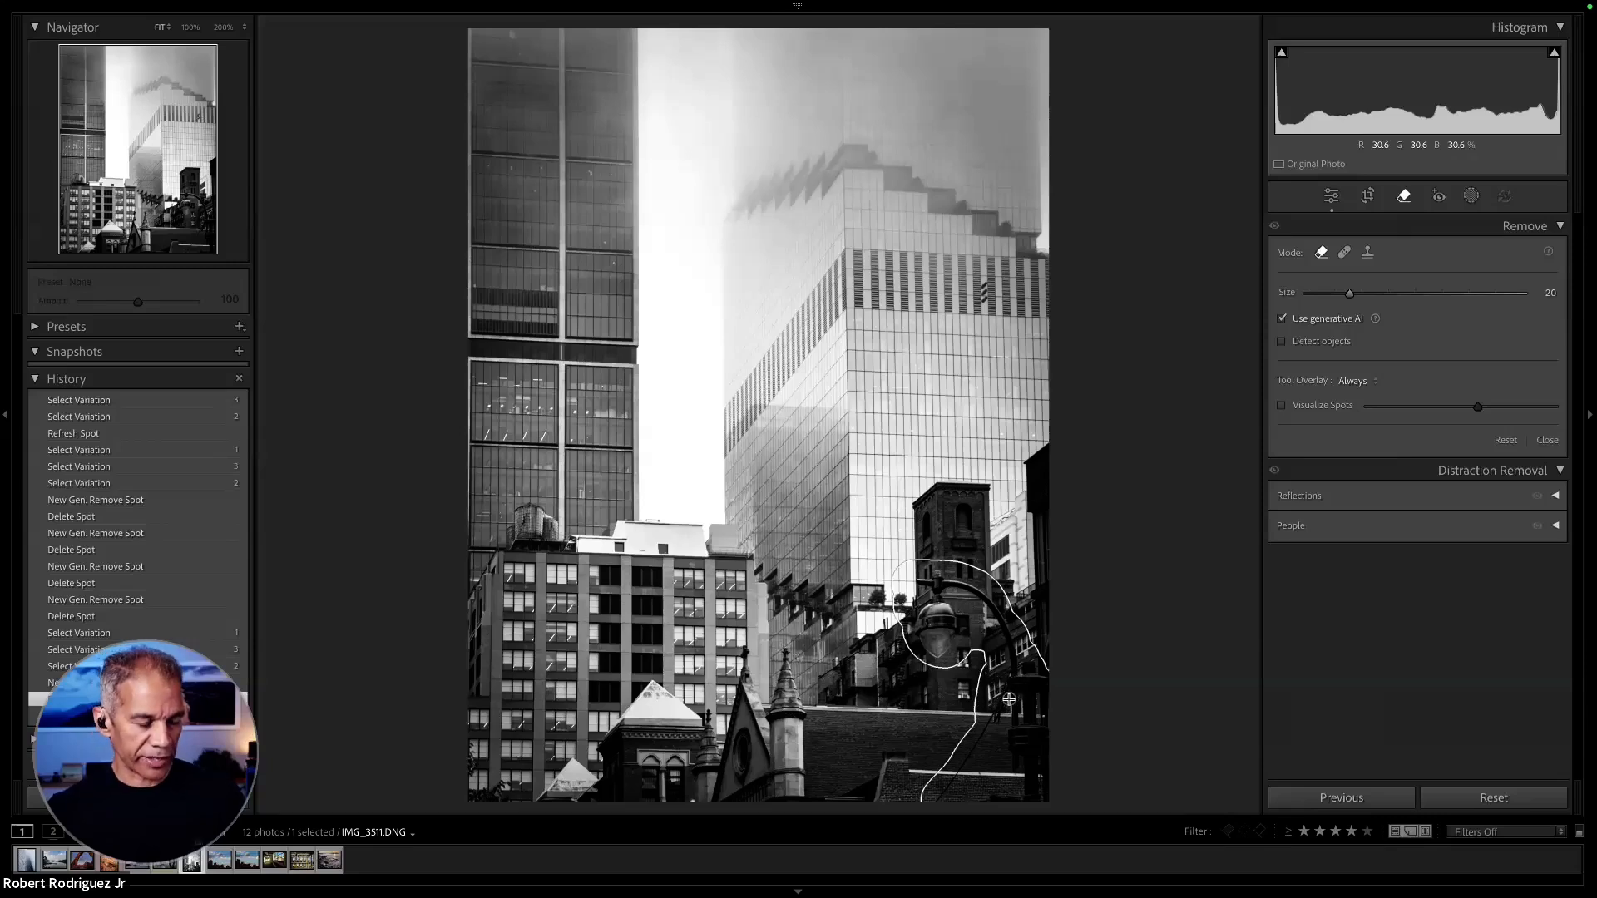
pyautogui.moveTo(1009, 700); pyautogui.dragTo(1012, 706)
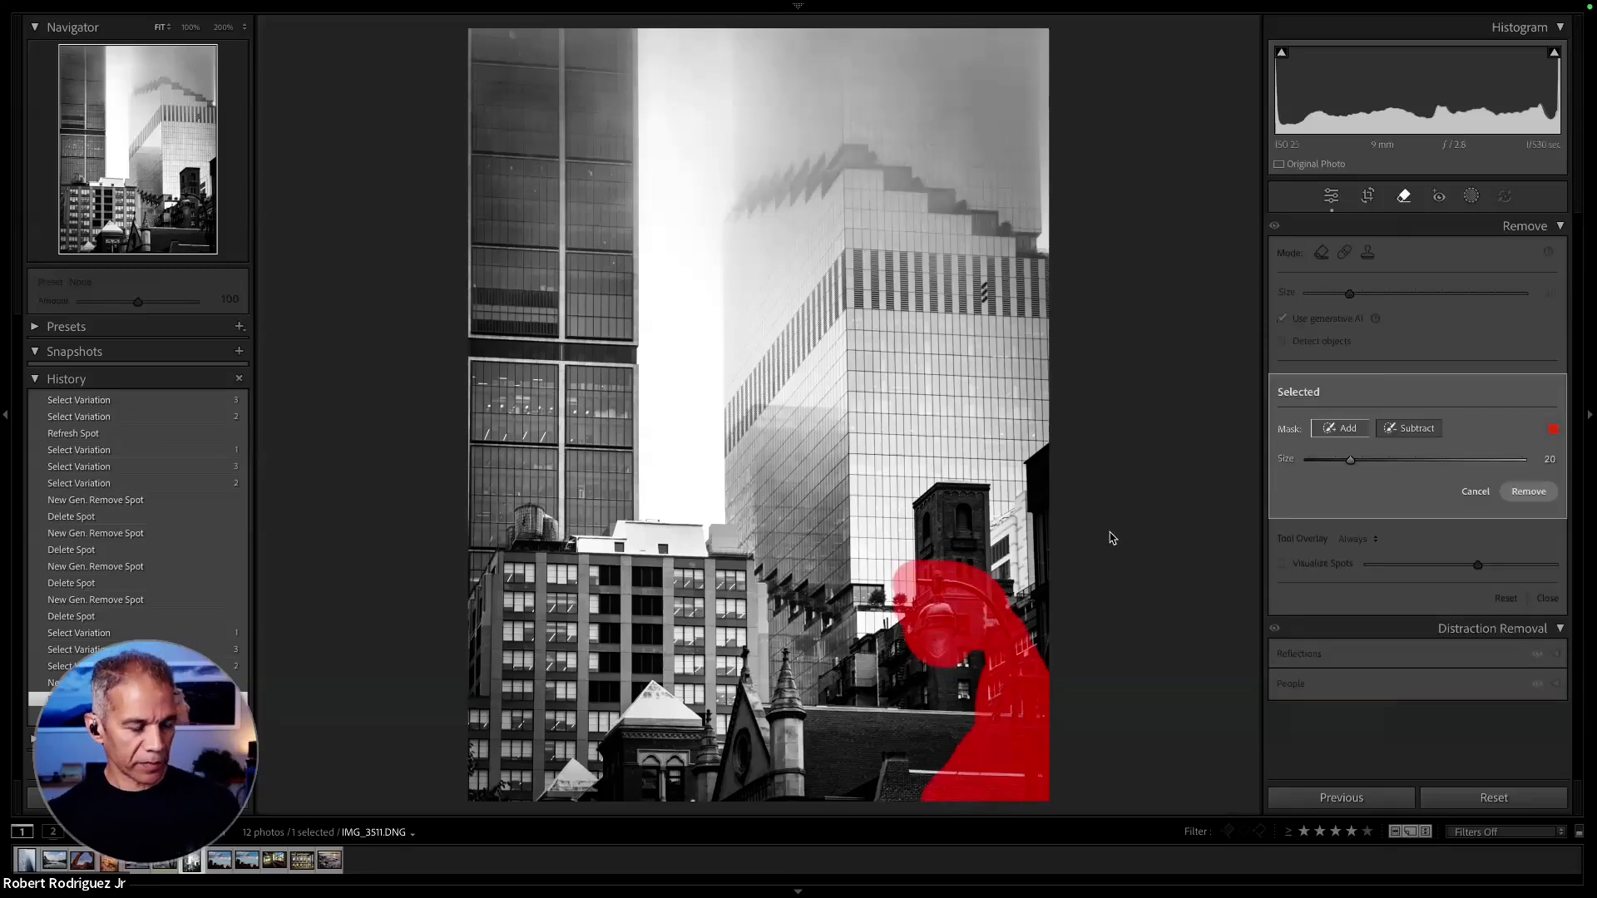
pyautogui.click(1530, 493)
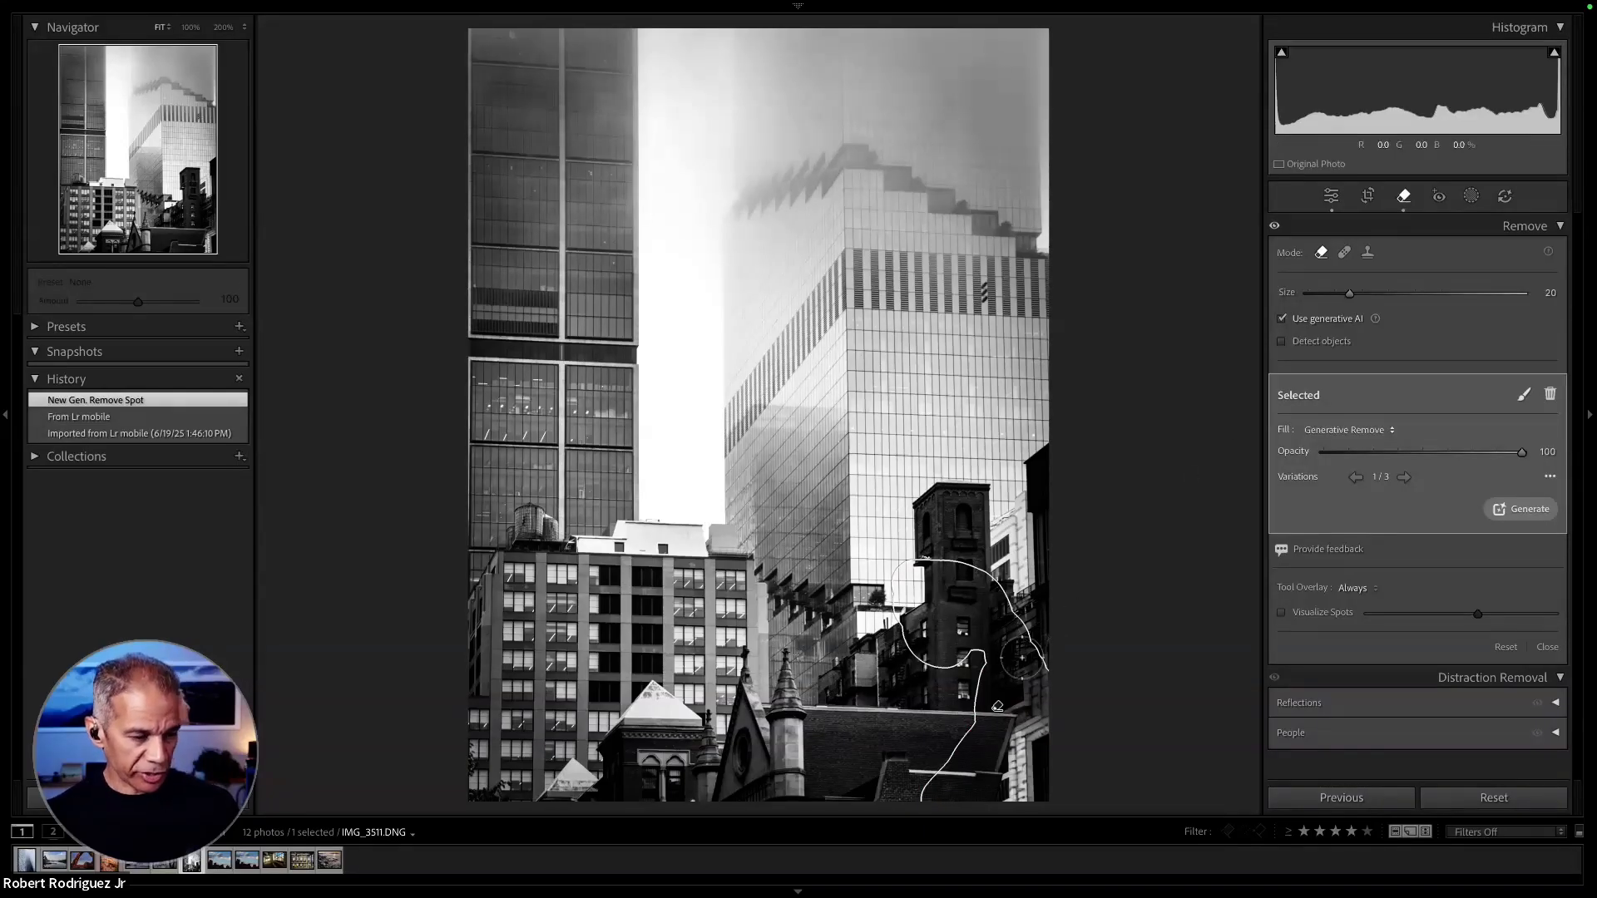
# - Compare the variations of the street lamp removal and delete that removal spot
pyautogui.click(1405, 478)
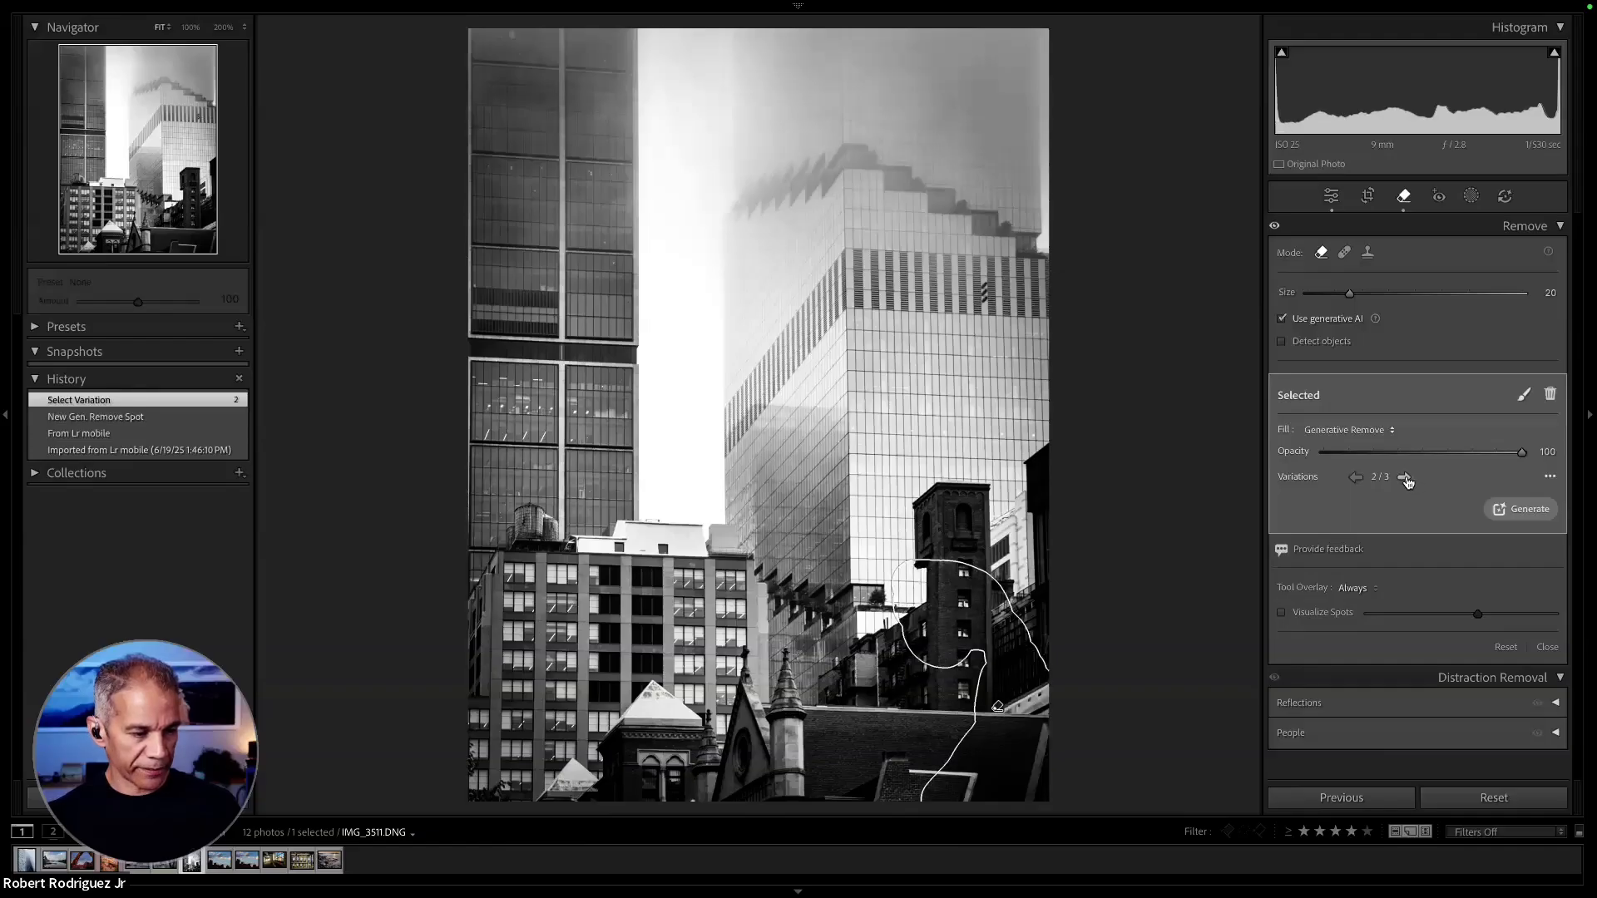
pyautogui.click(1405, 477)
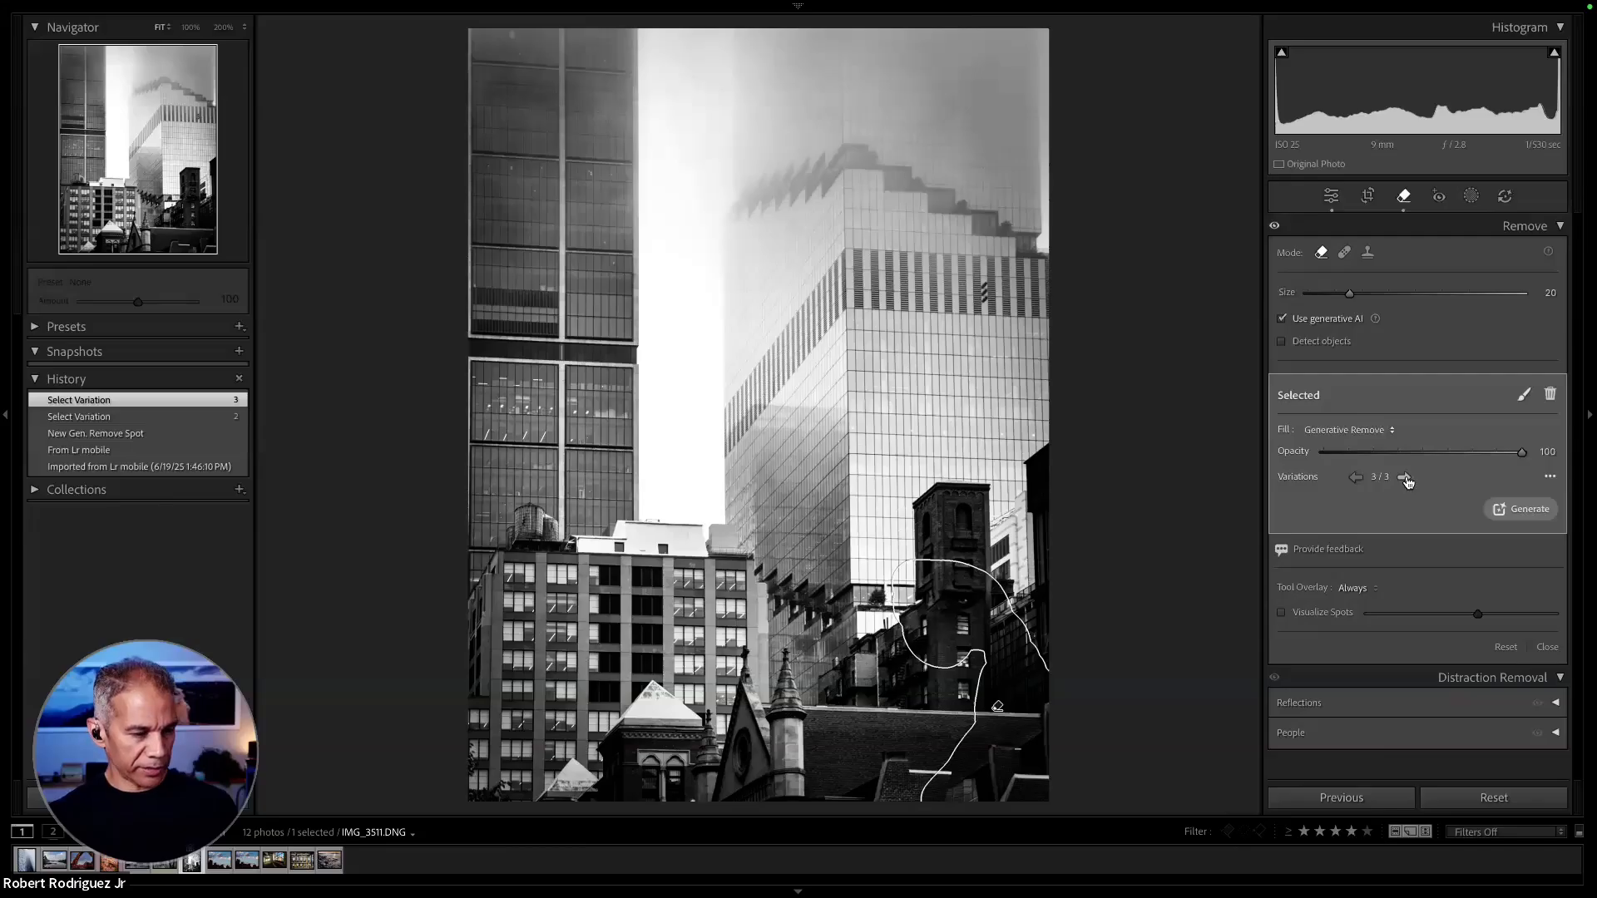
pyautogui.click(1405, 477)
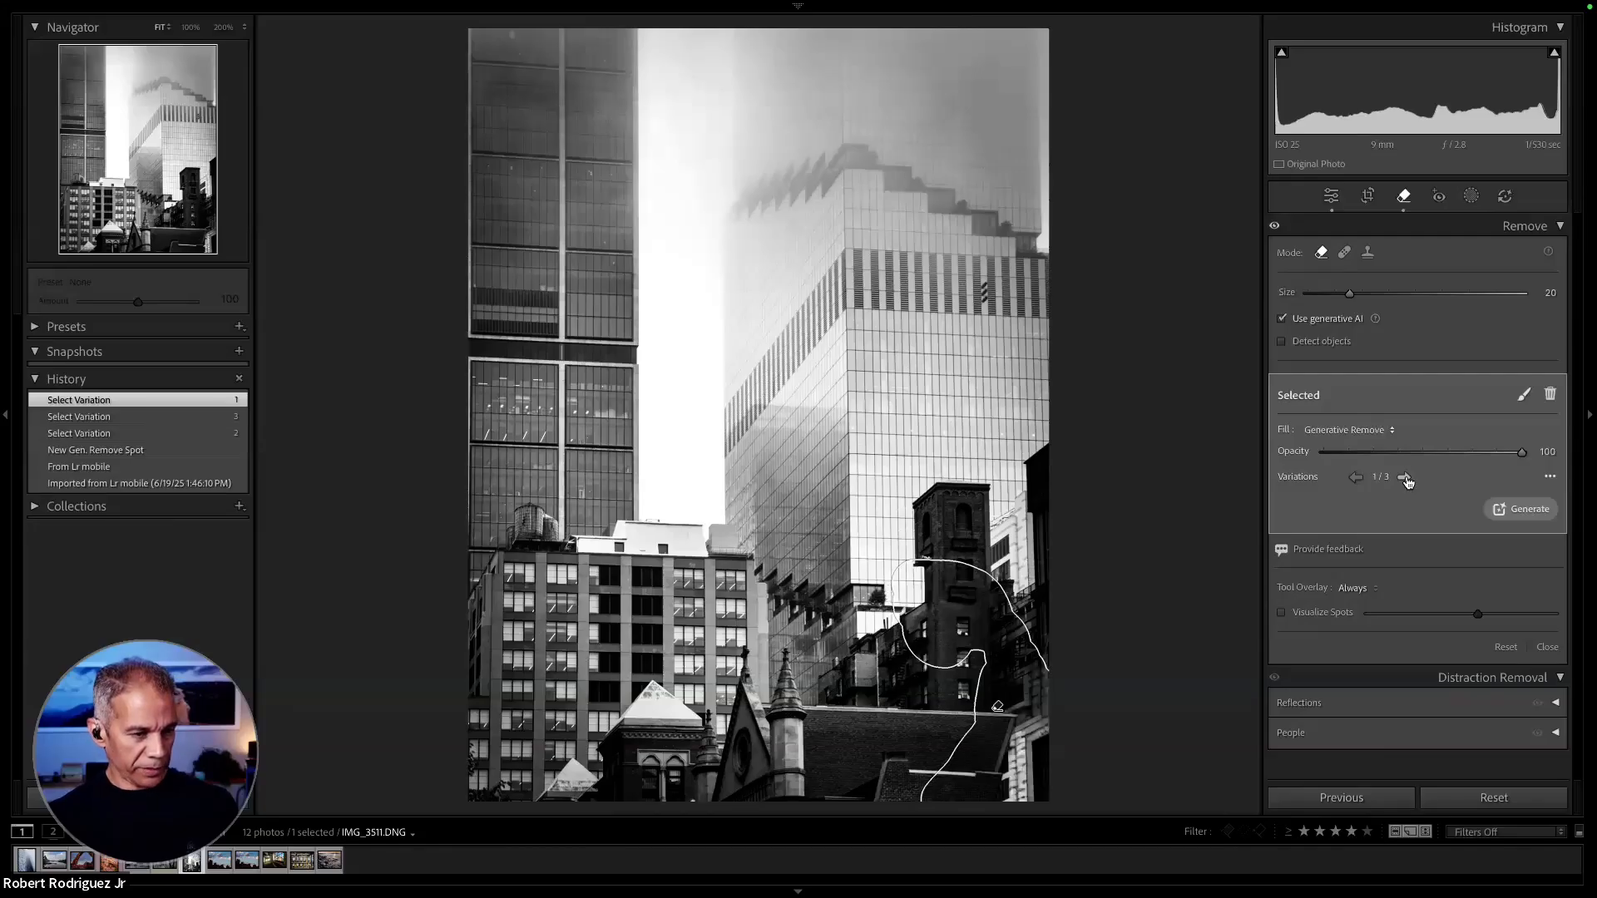
pyautogui.click(1405, 477)
pyautogui.click(1406, 478)
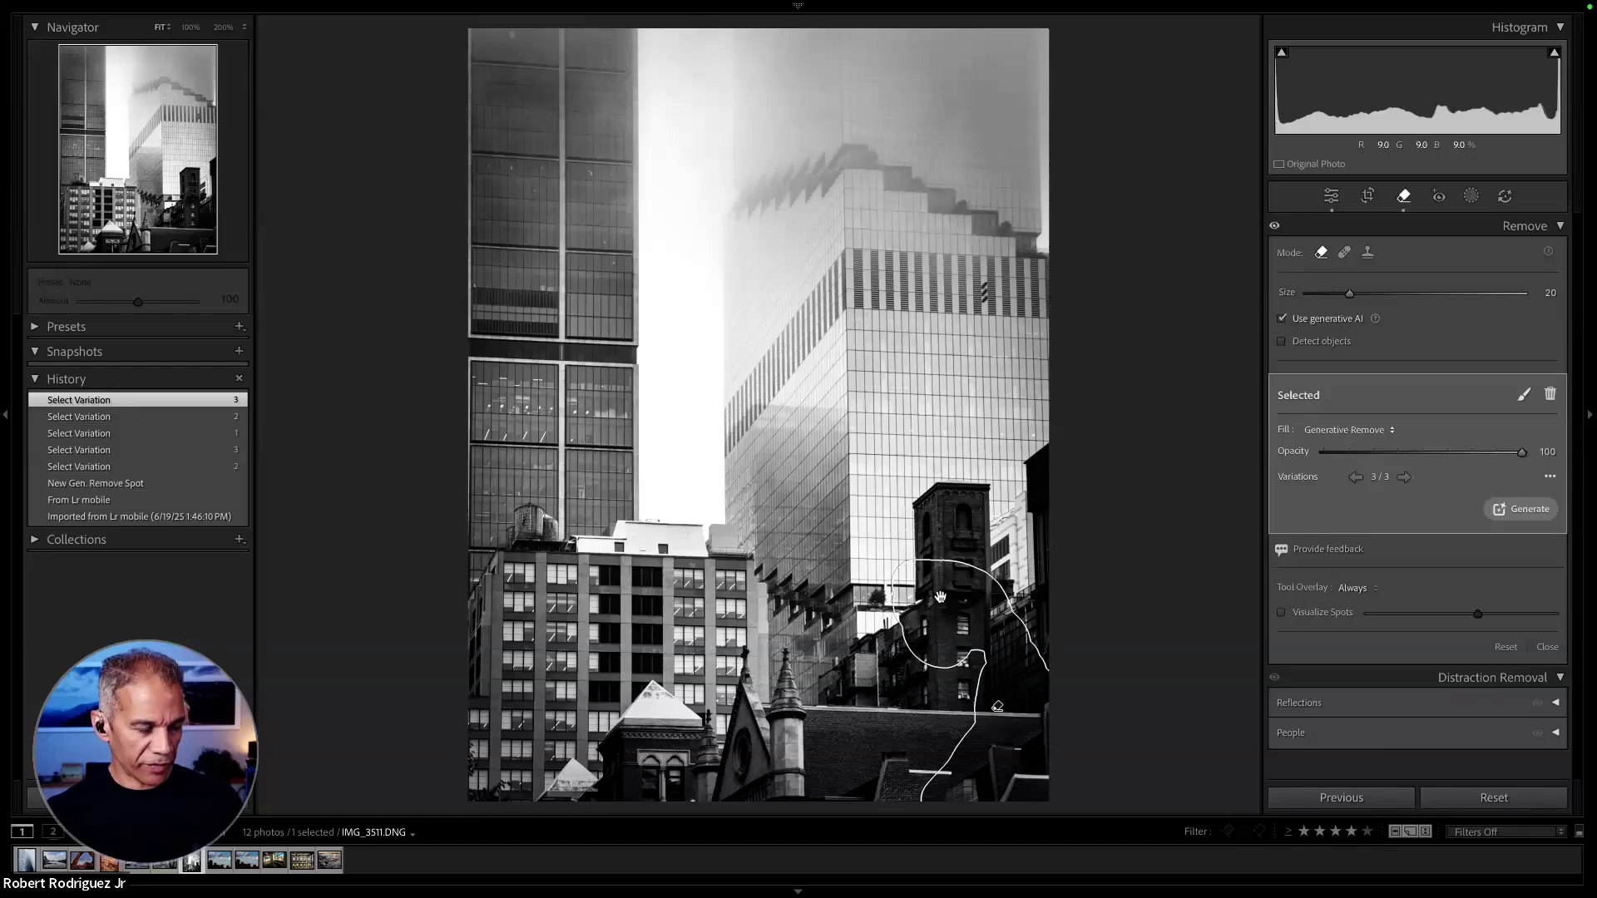
pyautogui.press('Delete')
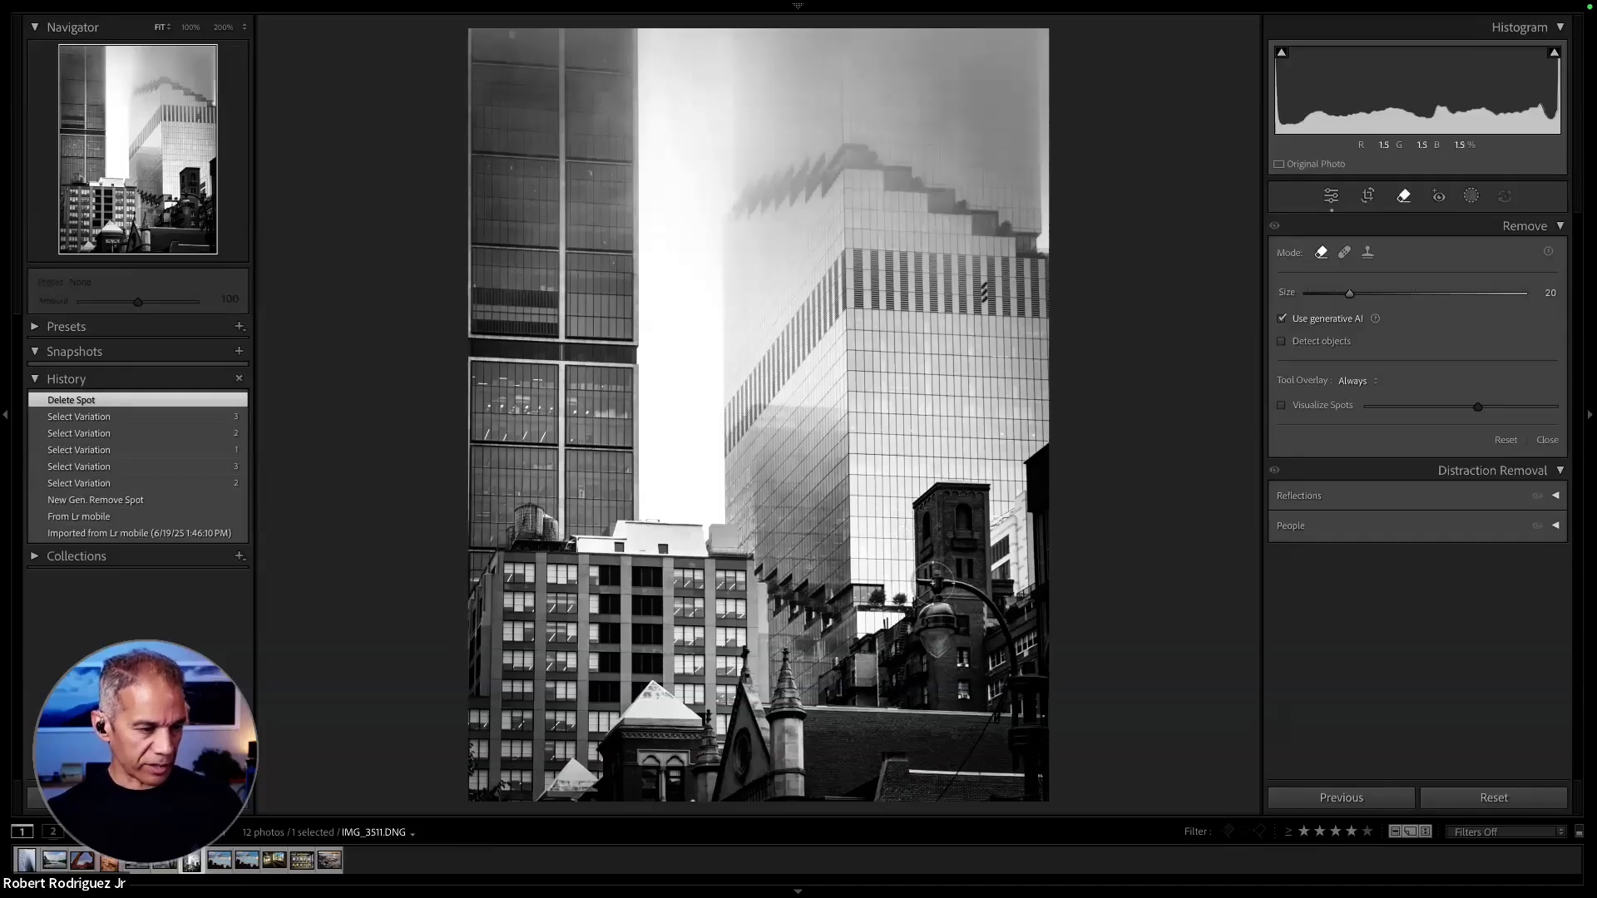
# - Repaint the street lamp and pole, remove them generatively, compare the variations, keep variation 1 and close the Remove tool
pyautogui.moveTo(922, 581)
pyautogui.mouseDown()
pyautogui.moveTo(990, 640)
pyautogui.moveTo(932, 608)
pyautogui.moveTo(927, 640)
pyautogui.moveTo(933, 655)
pyautogui.moveTo(943, 626)
pyautogui.moveTo(990, 652)
pyautogui.moveTo(986, 607)
pyautogui.moveTo(1019, 673)
pyautogui.moveTo(1015, 805)
pyautogui.moveTo(1040, 795)
pyautogui.moveTo(1030, 663)
pyautogui.moveTo(938, 808)
pyautogui.moveTo(1057, 795)
pyautogui.moveTo(1031, 803)
pyautogui.moveTo(1040, 770)
pyautogui.mouseUp()
pyautogui.click(1527, 492)
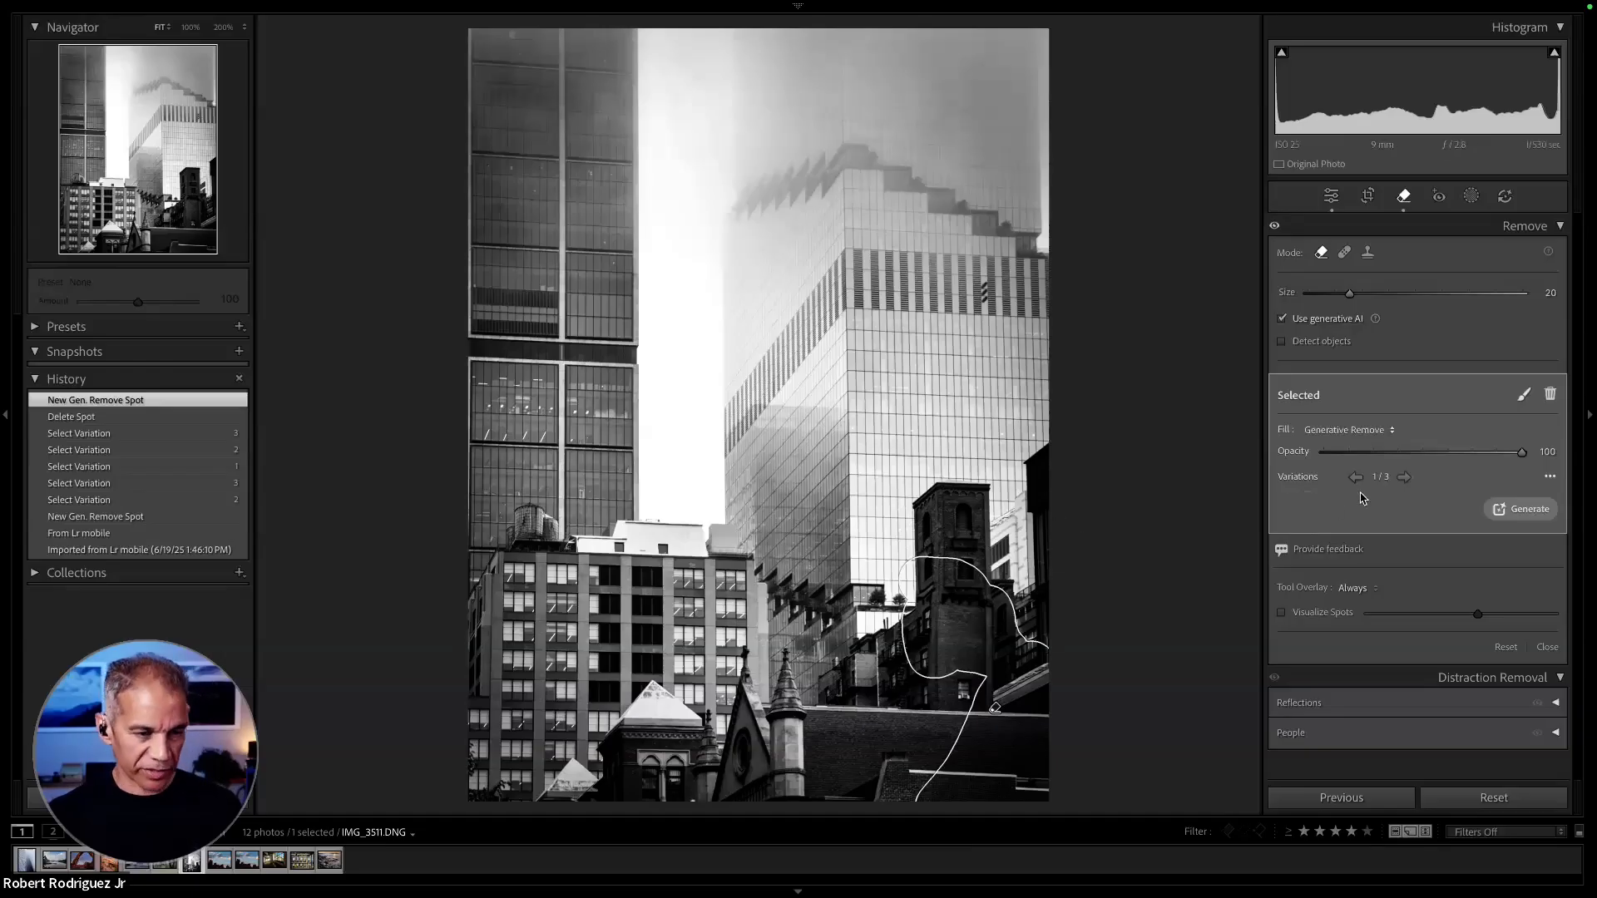
pyautogui.click(1404, 478)
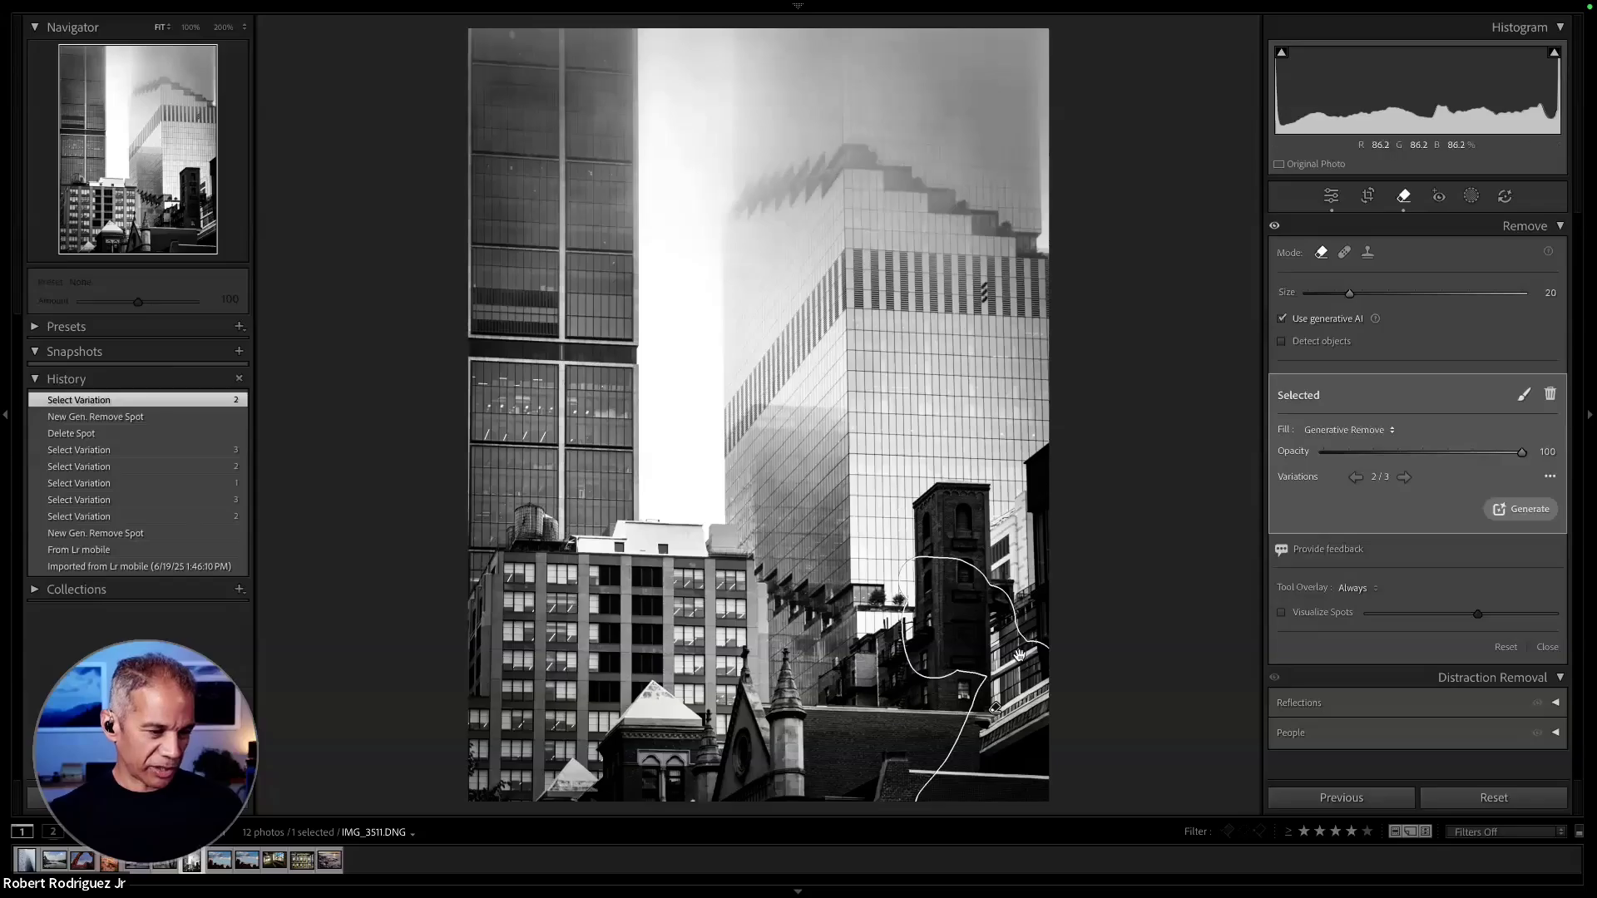
pyautogui.click(1405, 481)
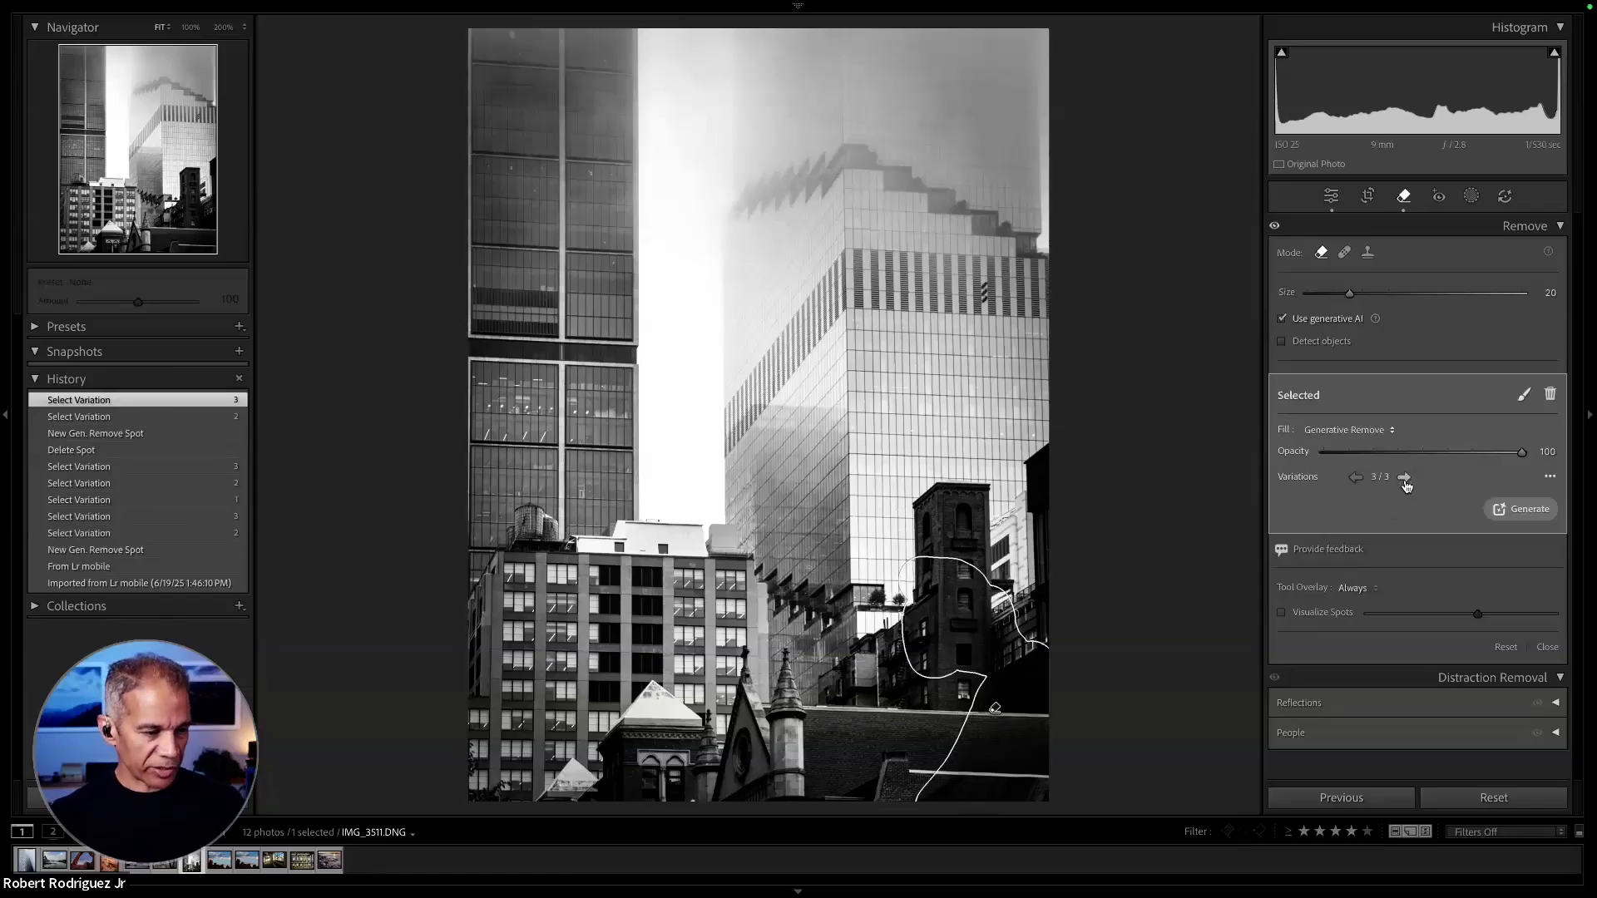
pyautogui.click(1405, 480)
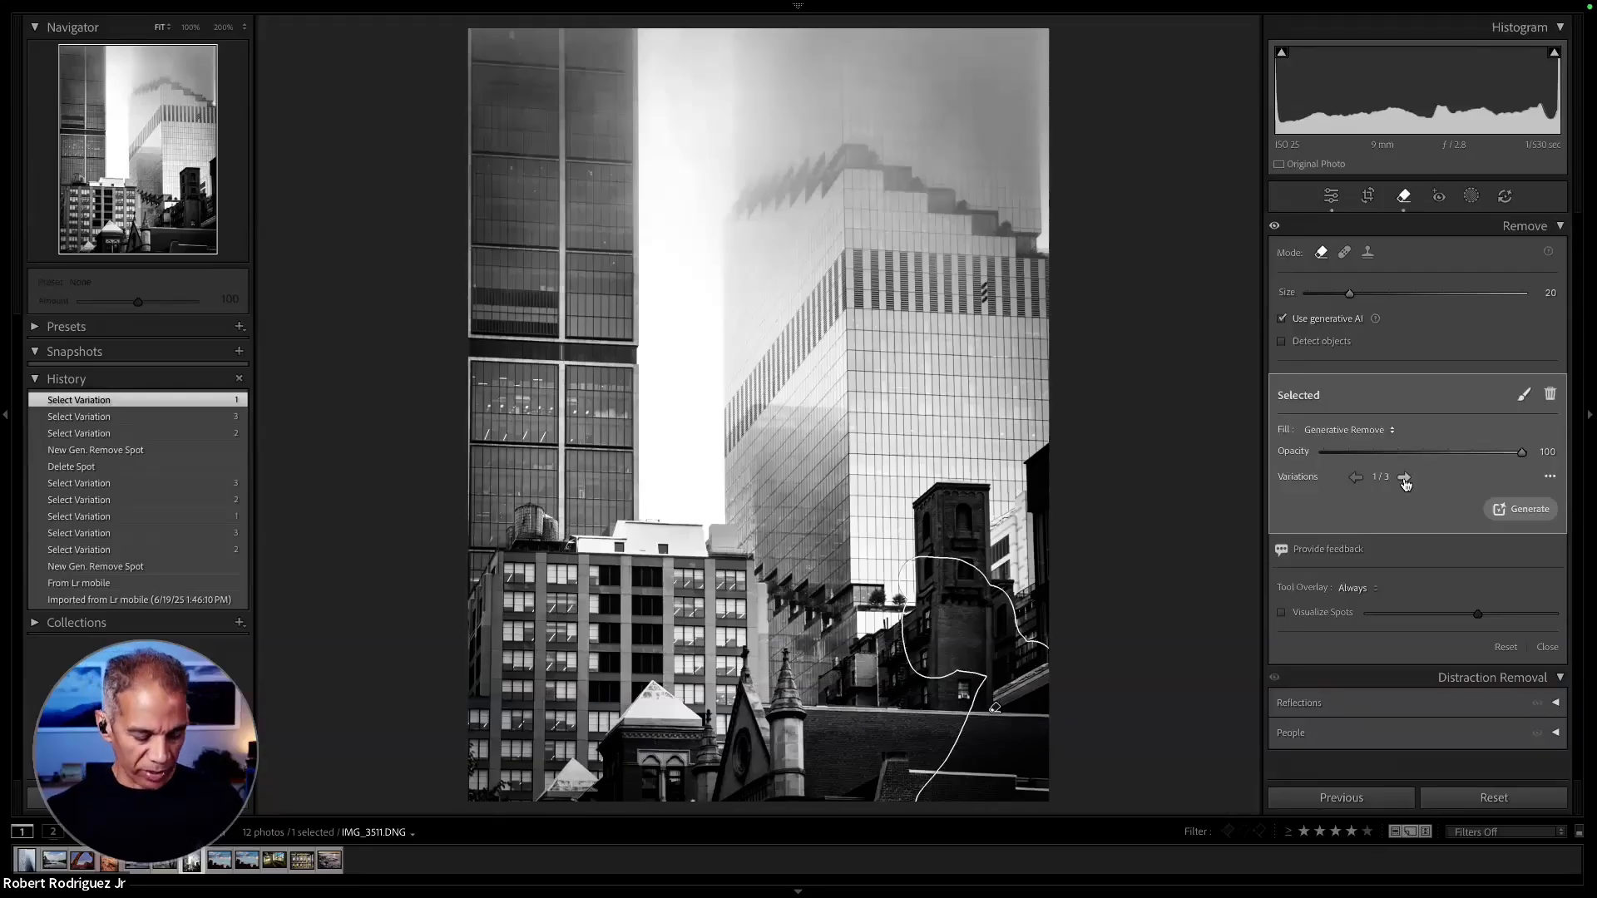
pyautogui.press('q')
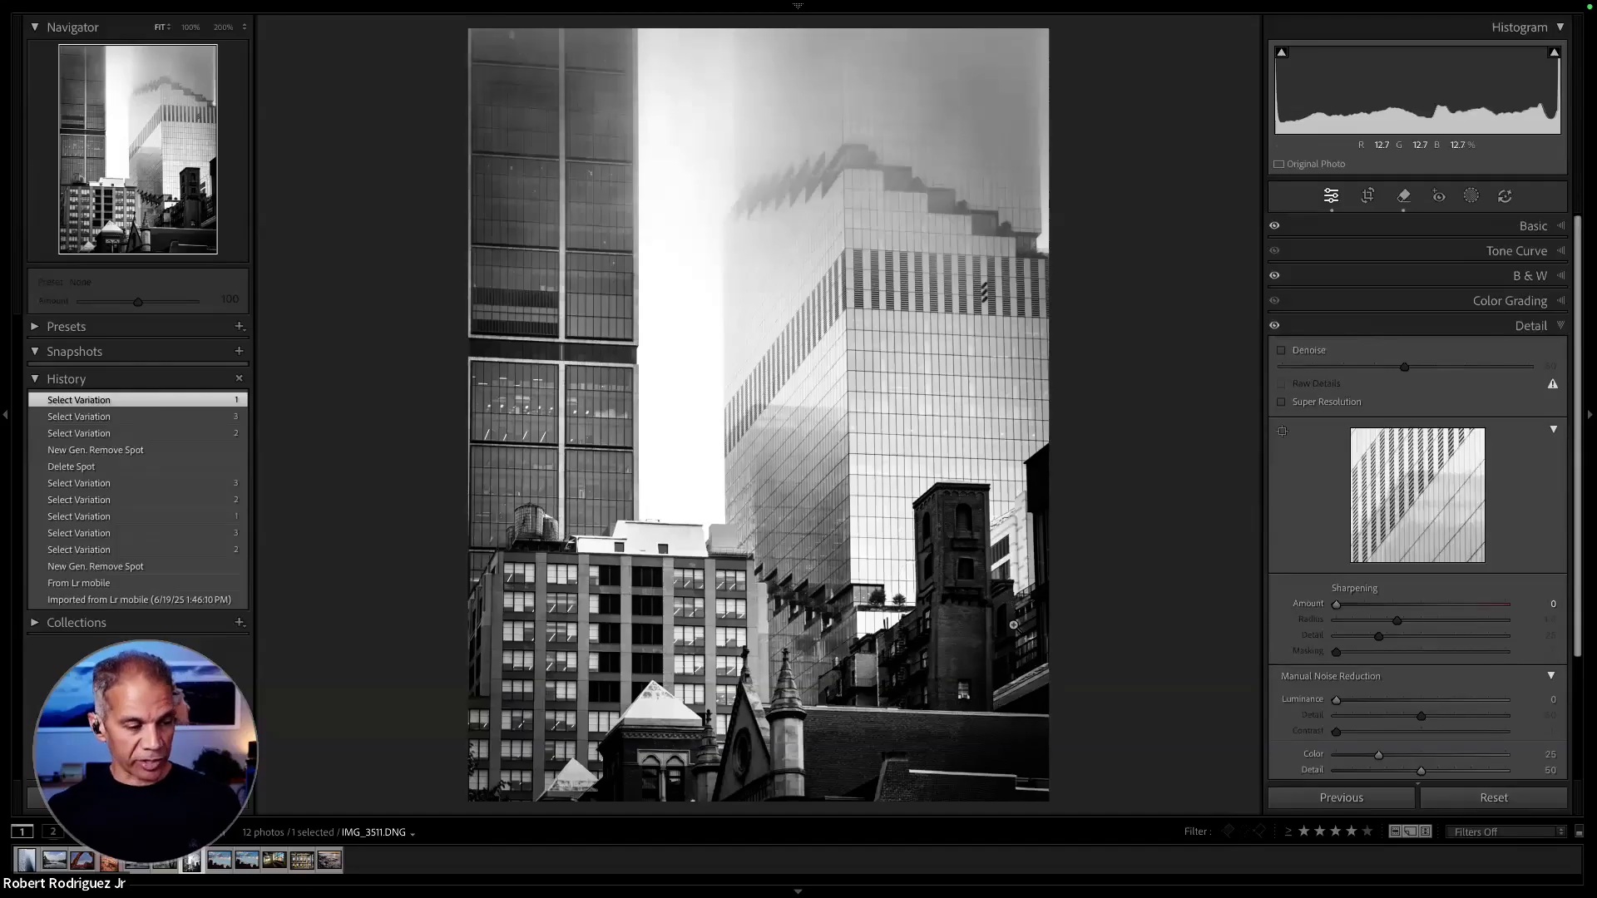
# - Open the factory interior photo IMG_2767 and remove the yellow scaffold using generative AI Remove with a size 17 brush
pyautogui.press('g')
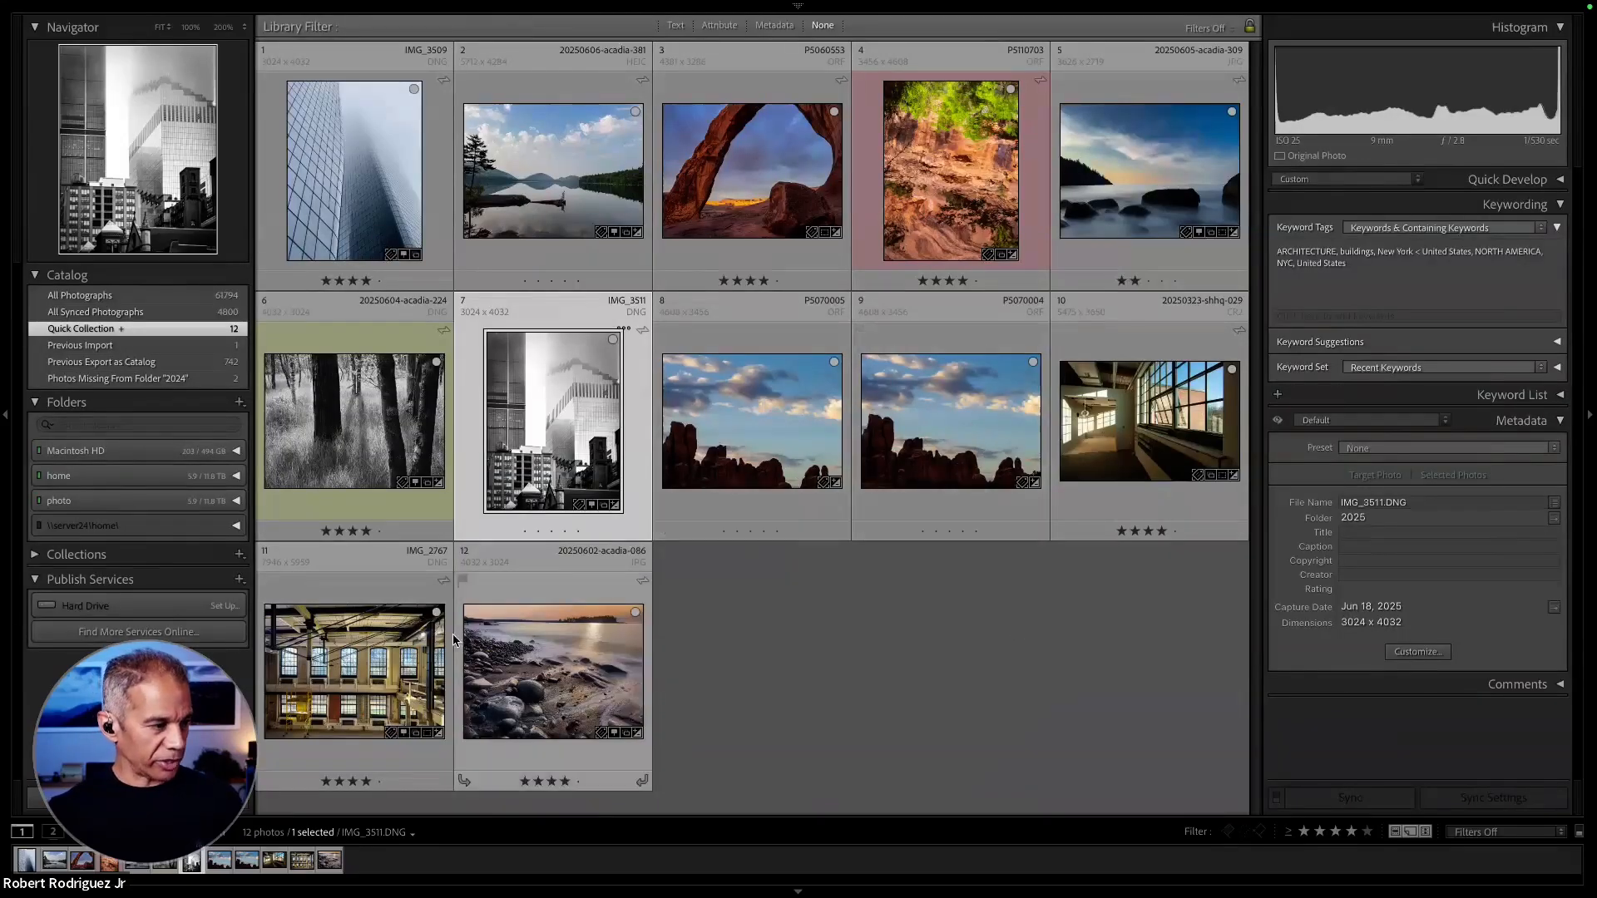
pyautogui.doubleClick(330, 675)
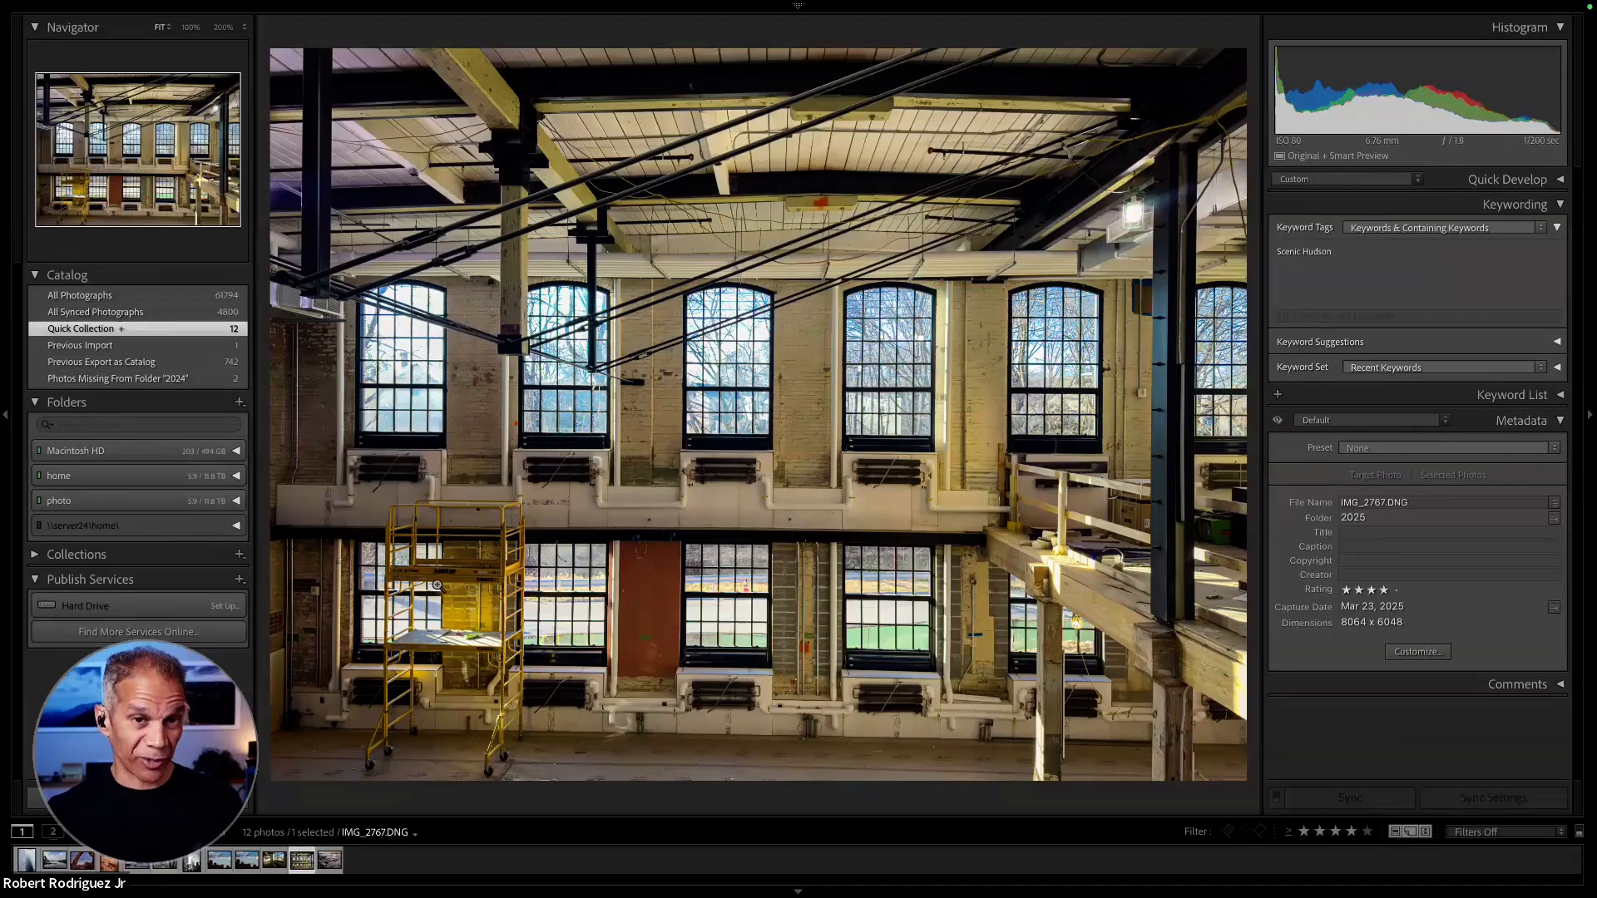
pyautogui.press('q')
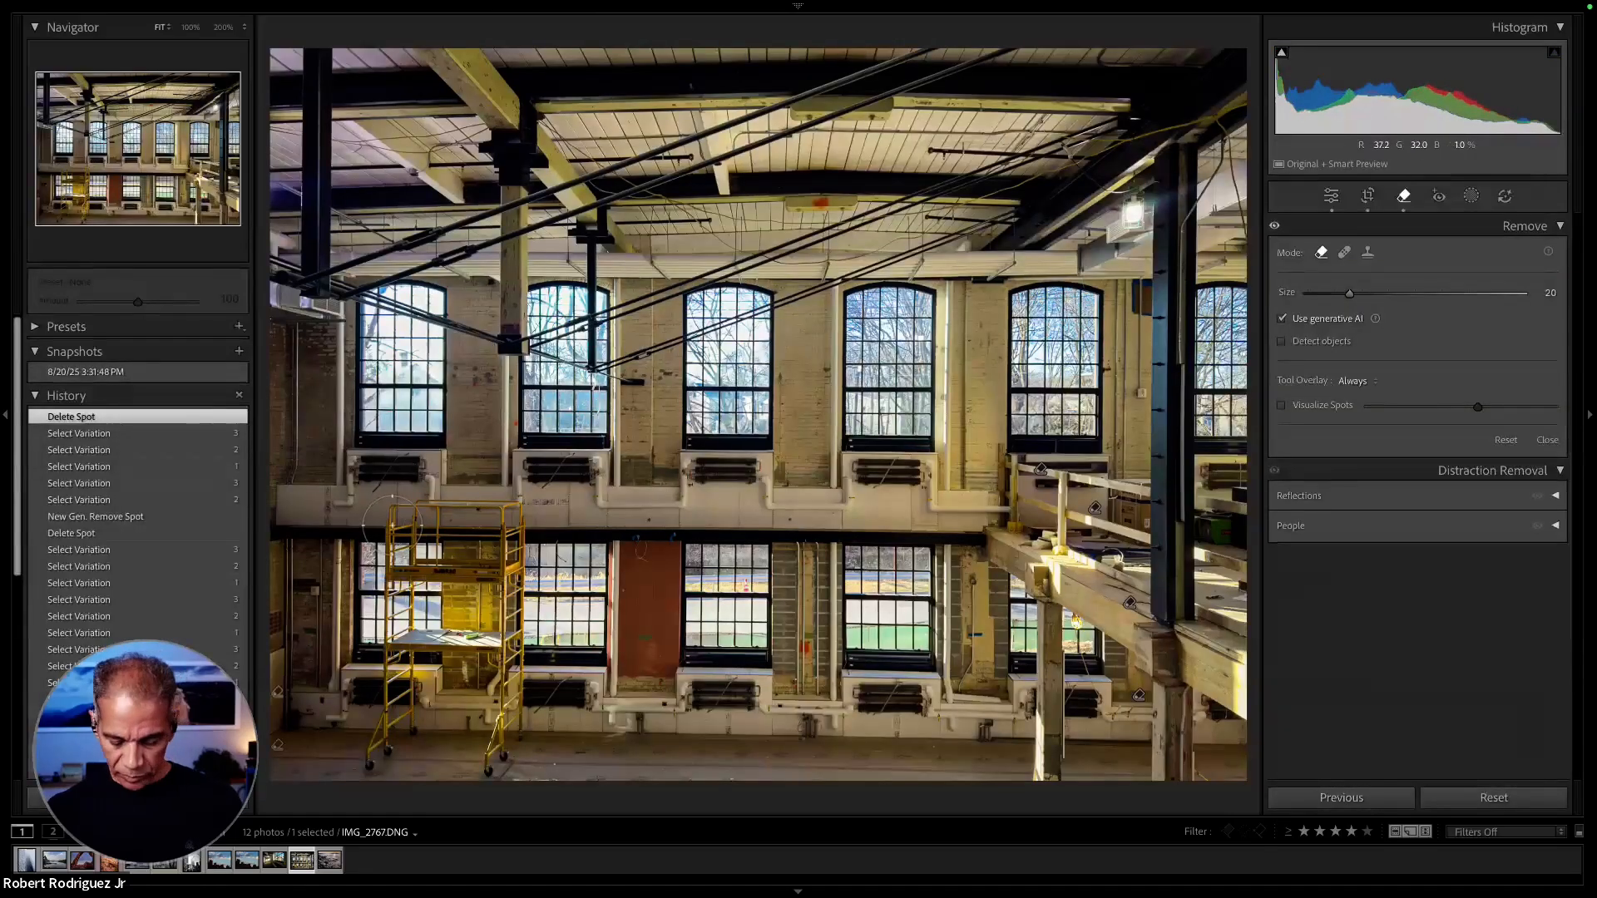
pyautogui.press('[')
pyautogui.press('[')
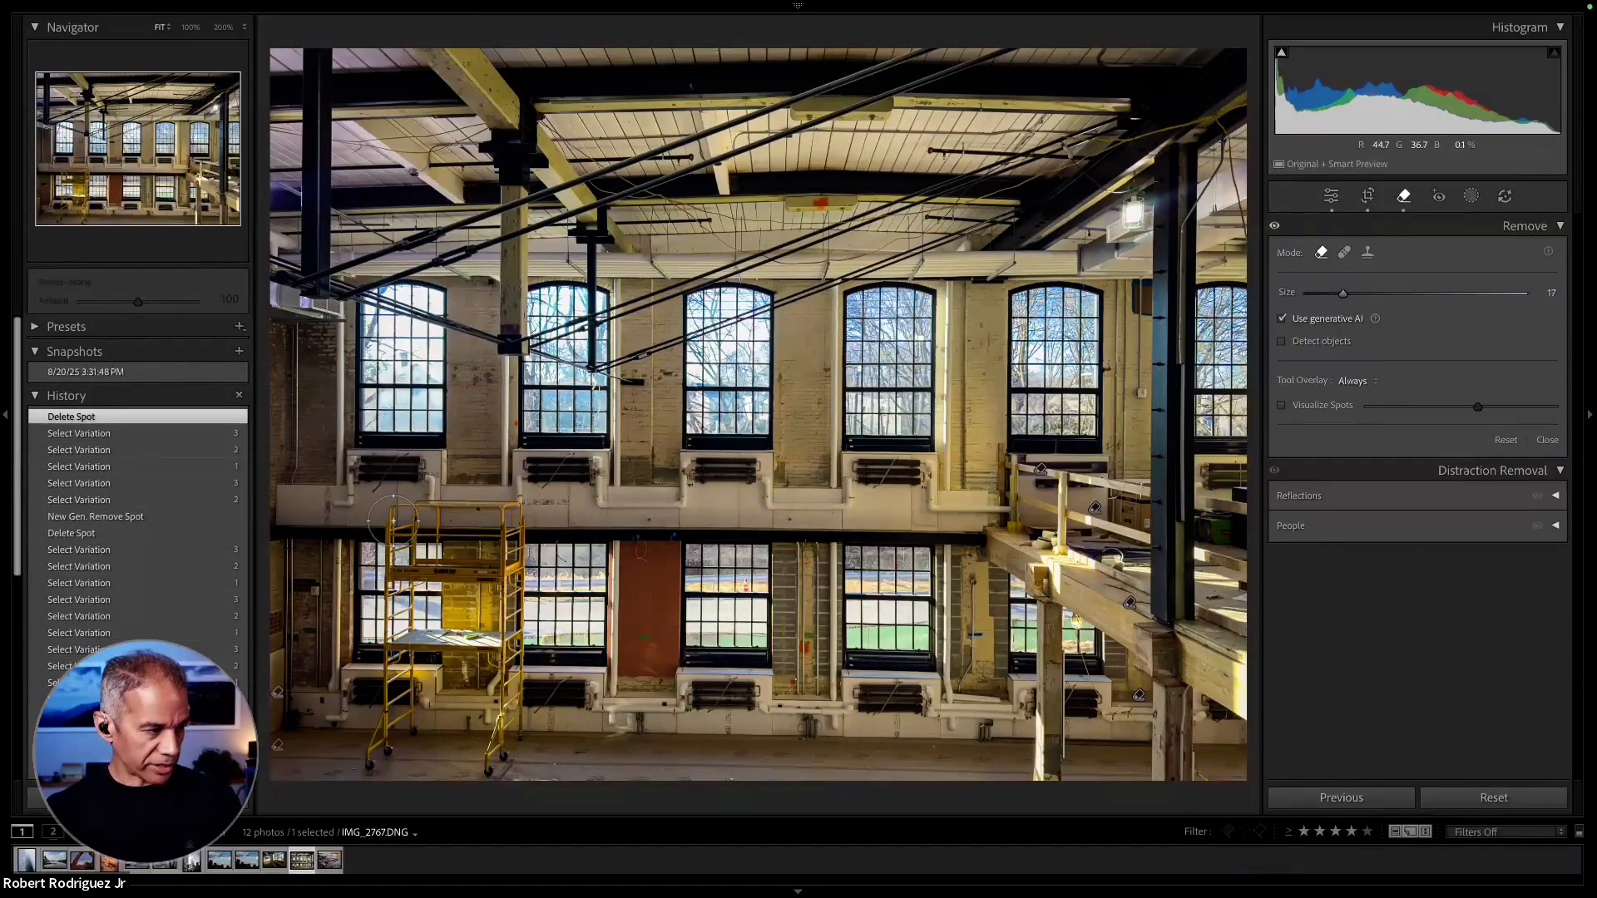
pyautogui.moveTo(393, 521)
pyautogui.mouseDown()
pyautogui.moveTo(514, 517)
pyautogui.moveTo(495, 513)
pyautogui.moveTo(513, 524)
pyautogui.moveTo(511, 739)
pyautogui.moveTo(495, 778)
pyautogui.moveTo(366, 780)
pyautogui.moveTo(395, 699)
pyautogui.moveTo(390, 556)
pyautogui.moveTo(401, 769)
pyautogui.moveTo(464, 741)
pyautogui.moveTo(468, 550)
pyautogui.moveTo(436, 551)
pyautogui.moveTo(430, 571)
pyautogui.moveTo(427, 746)
pyautogui.moveTo(432, 611)
pyautogui.moveTo(482, 532)
pyautogui.moveTo(480, 516)
pyautogui.moveTo(438, 509)
pyautogui.moveTo(480, 515)
pyautogui.moveTo(503, 689)
pyautogui.moveTo(474, 782)
pyautogui.mouseUp()
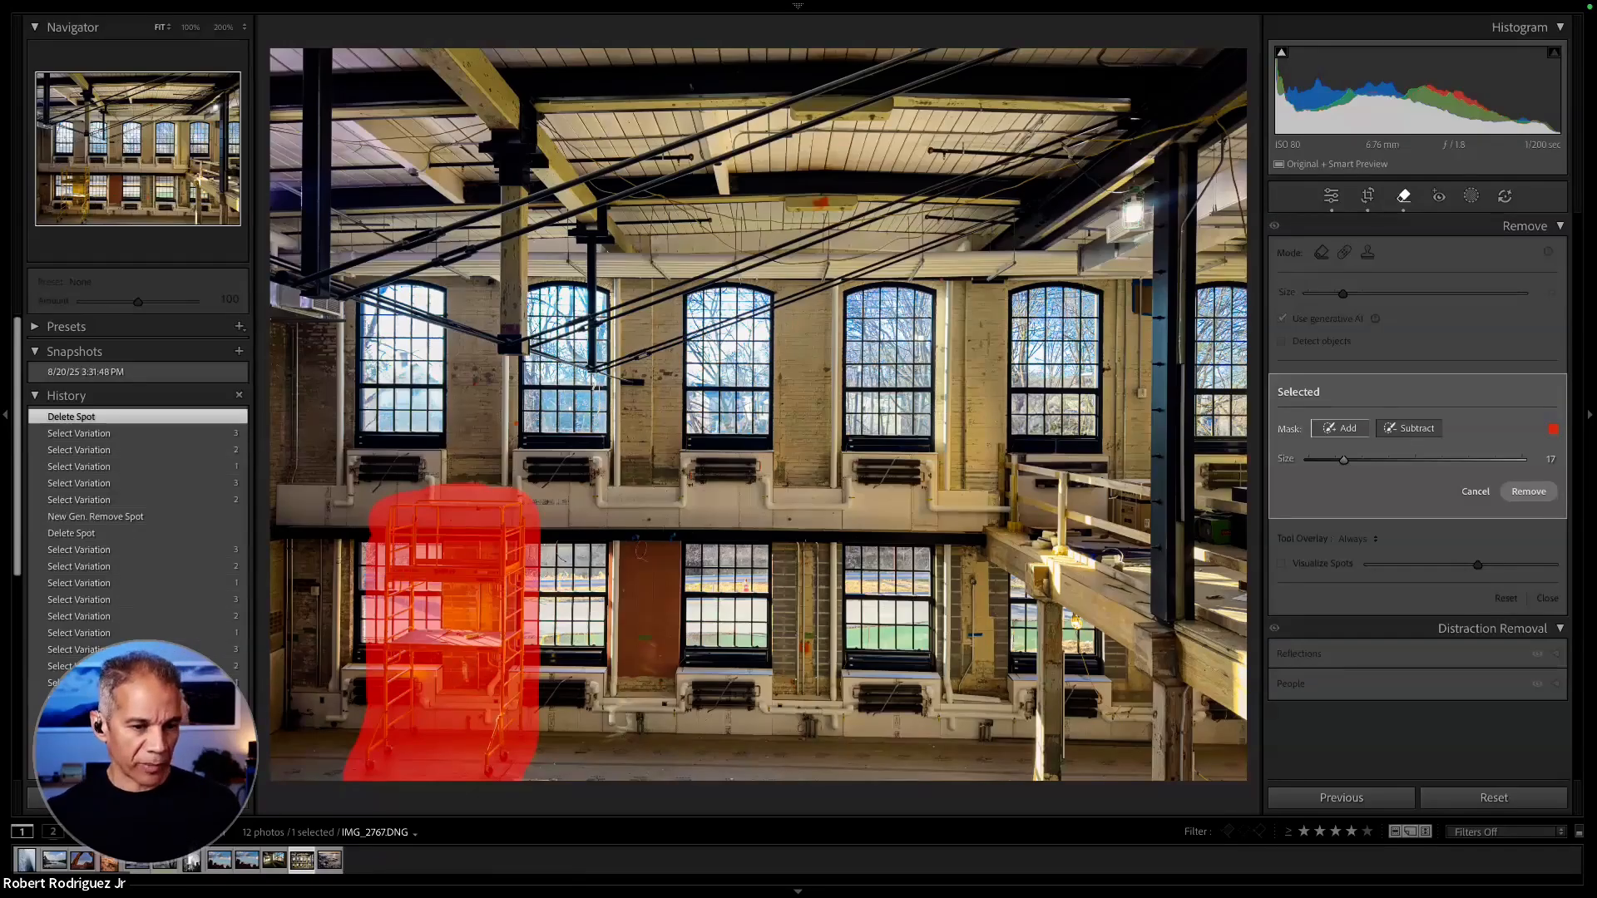
pyautogui.click(1529, 500)
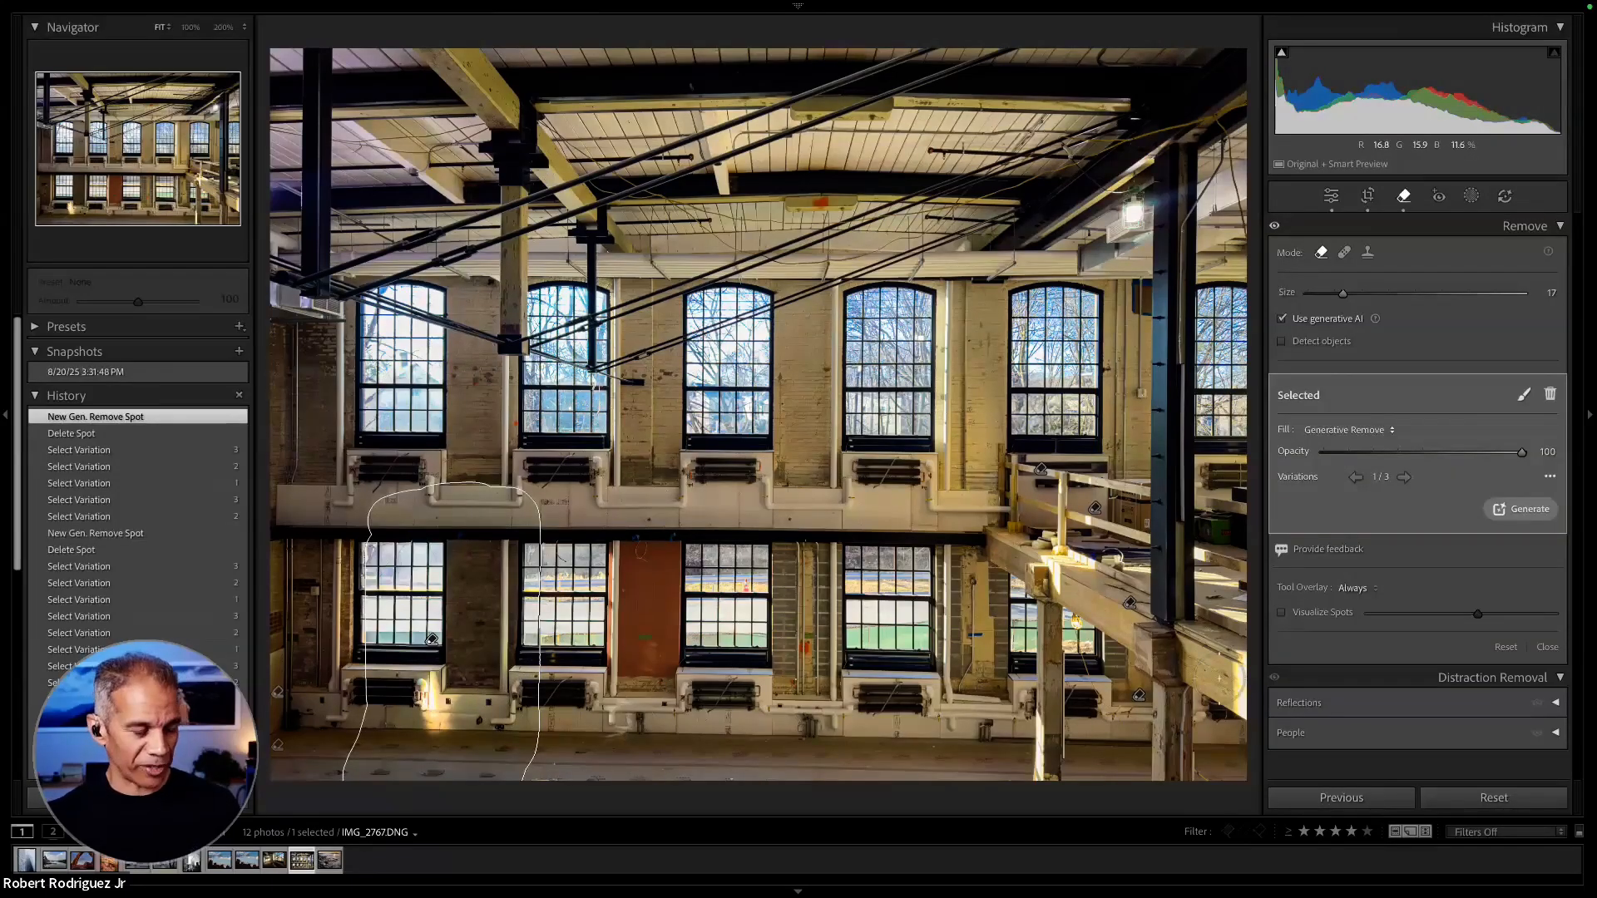
# - Compare the variations for the removed scaffold area, keep variation 3 and close the Remove tool
pyautogui.click(1405, 477)
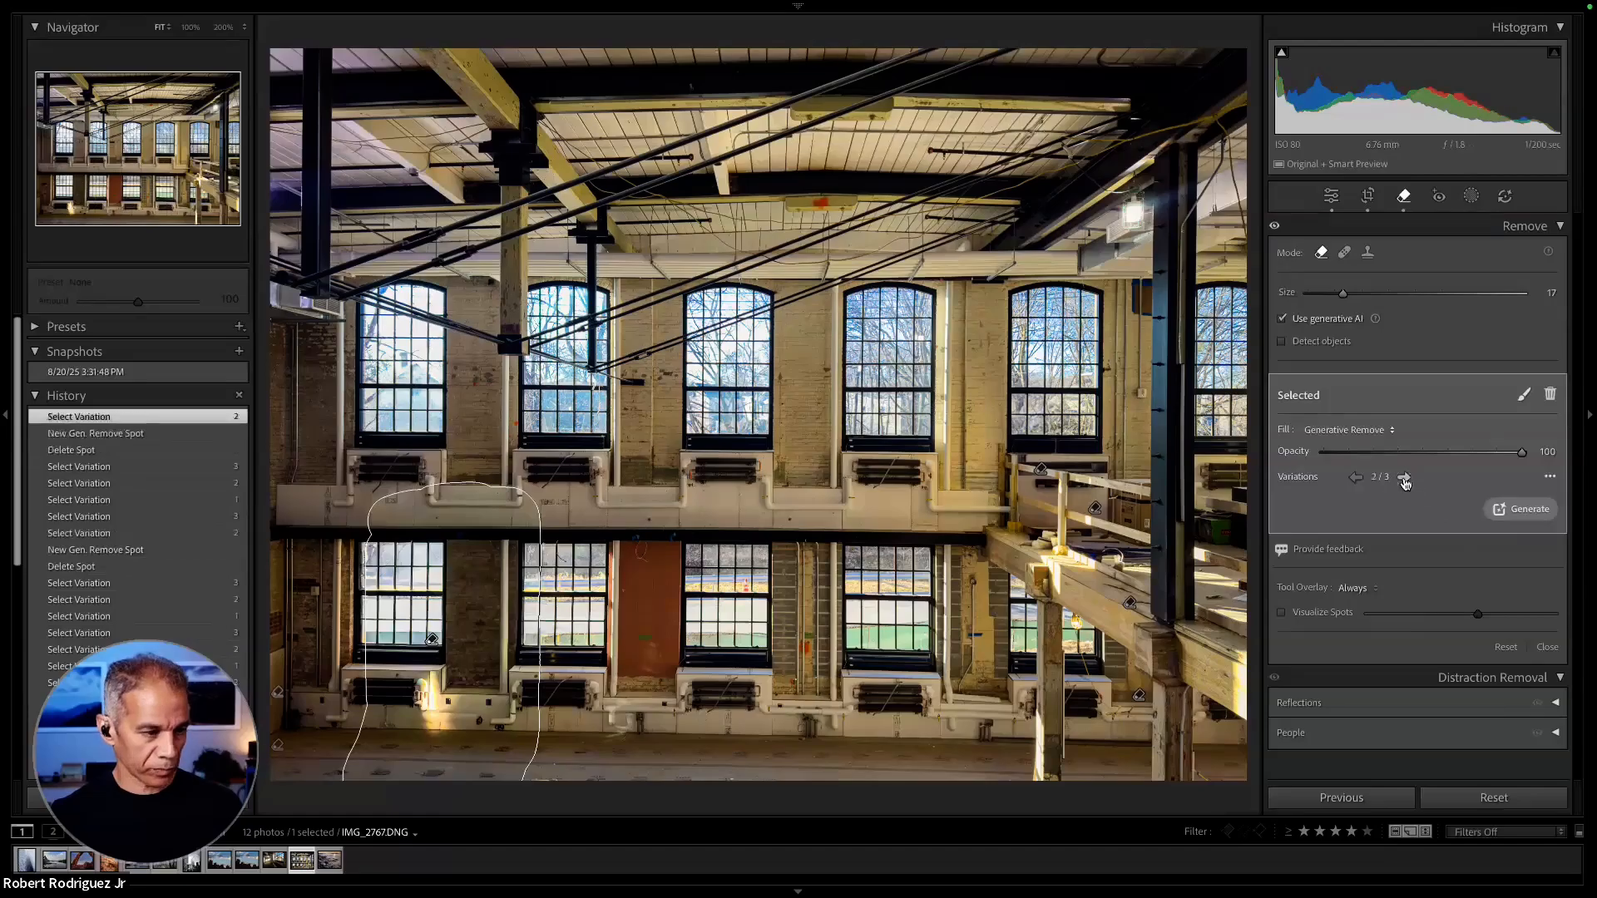
pyautogui.click(1405, 479)
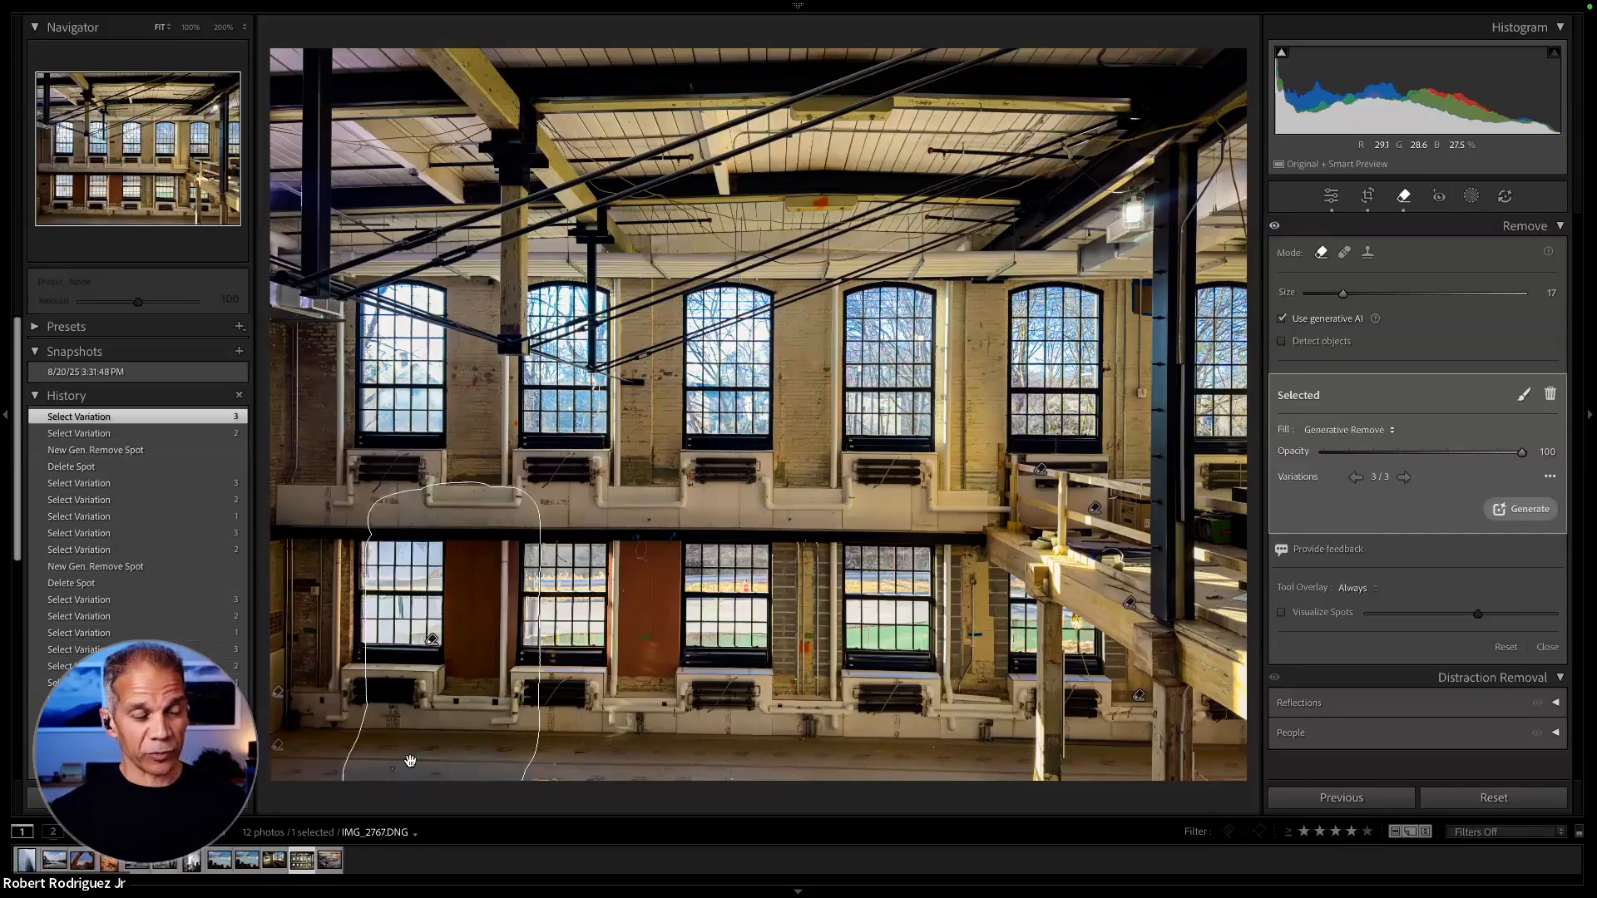
pyautogui.press('q')
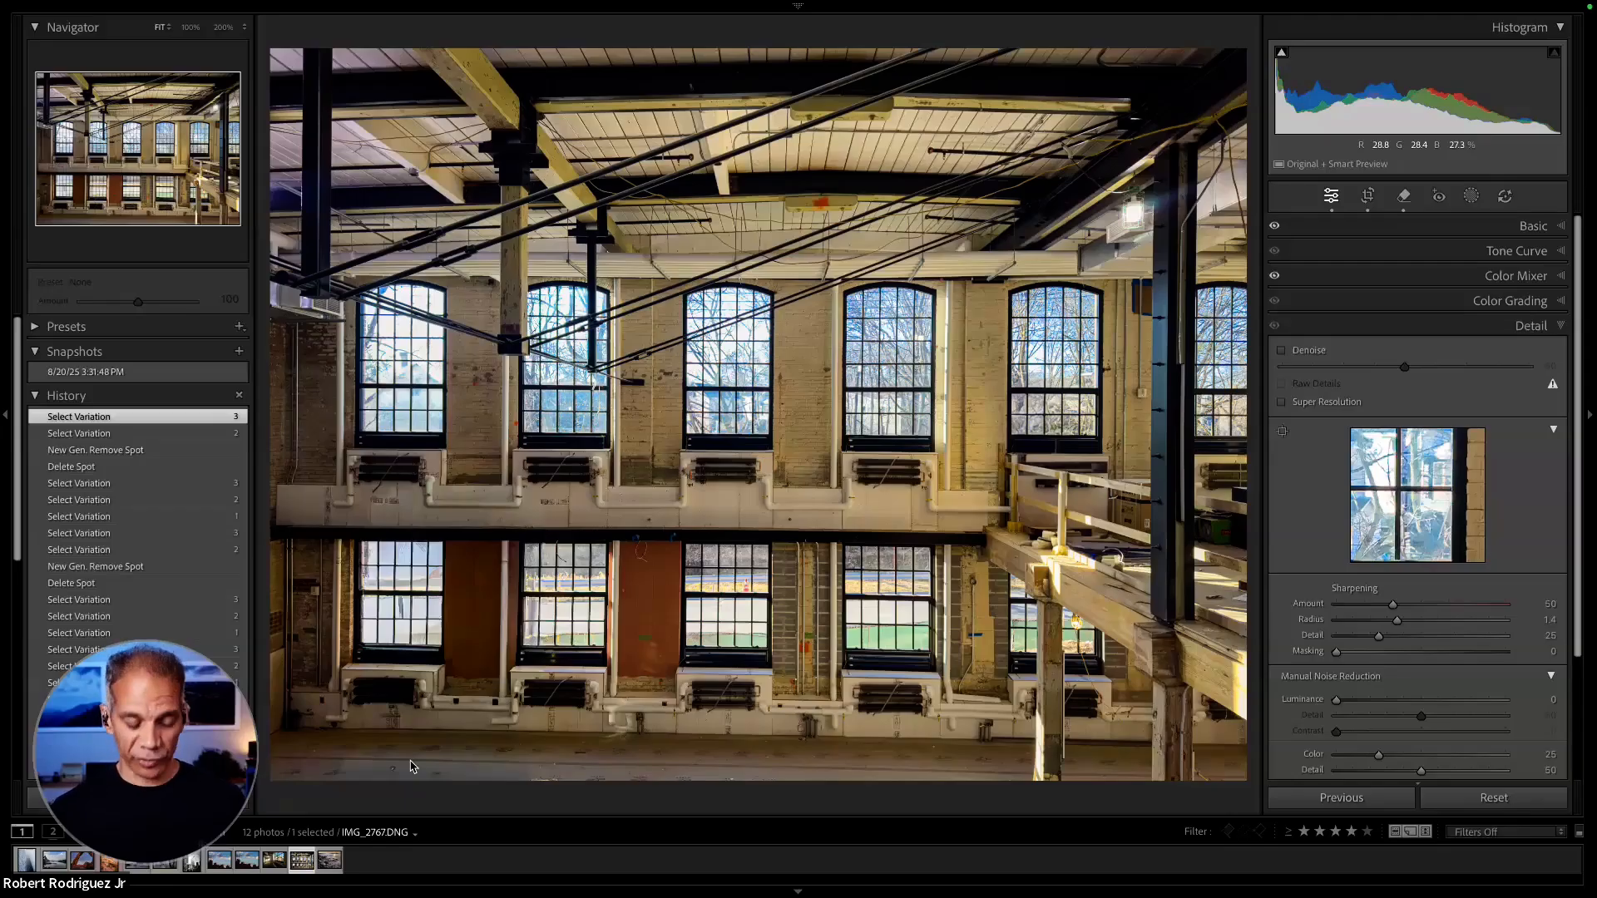
# - Return to the photo grid, expand the photo volume's folders and browse the pictures in the 2009 folder
pyautogui.press('g')
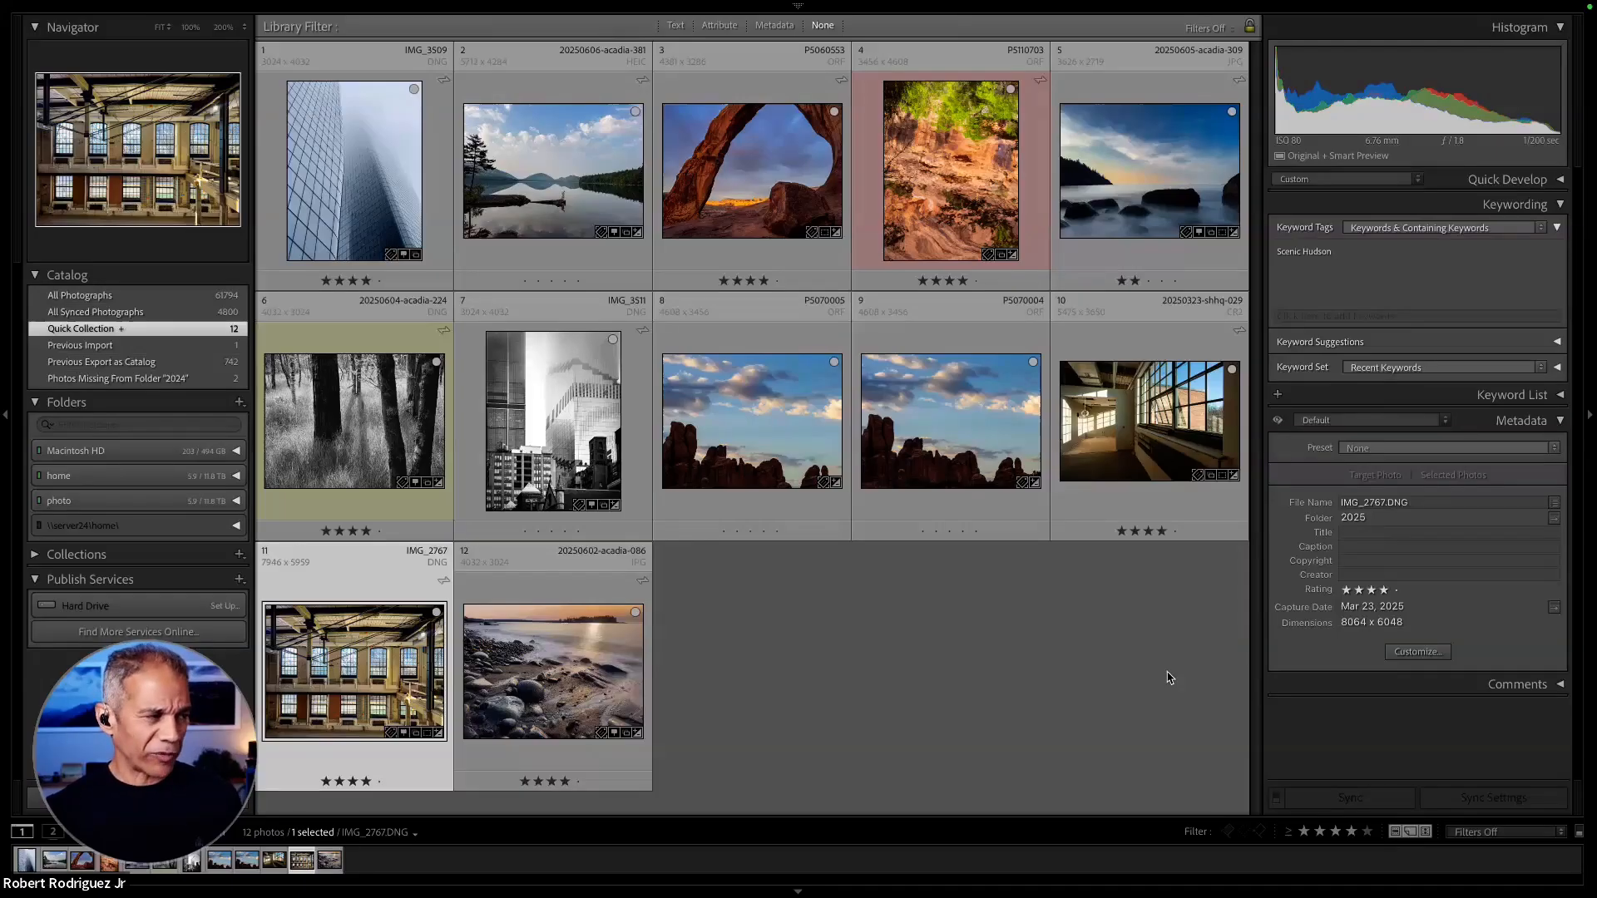
pyautogui.click(236, 503)
pyautogui.scroll(-5, 223, 505)
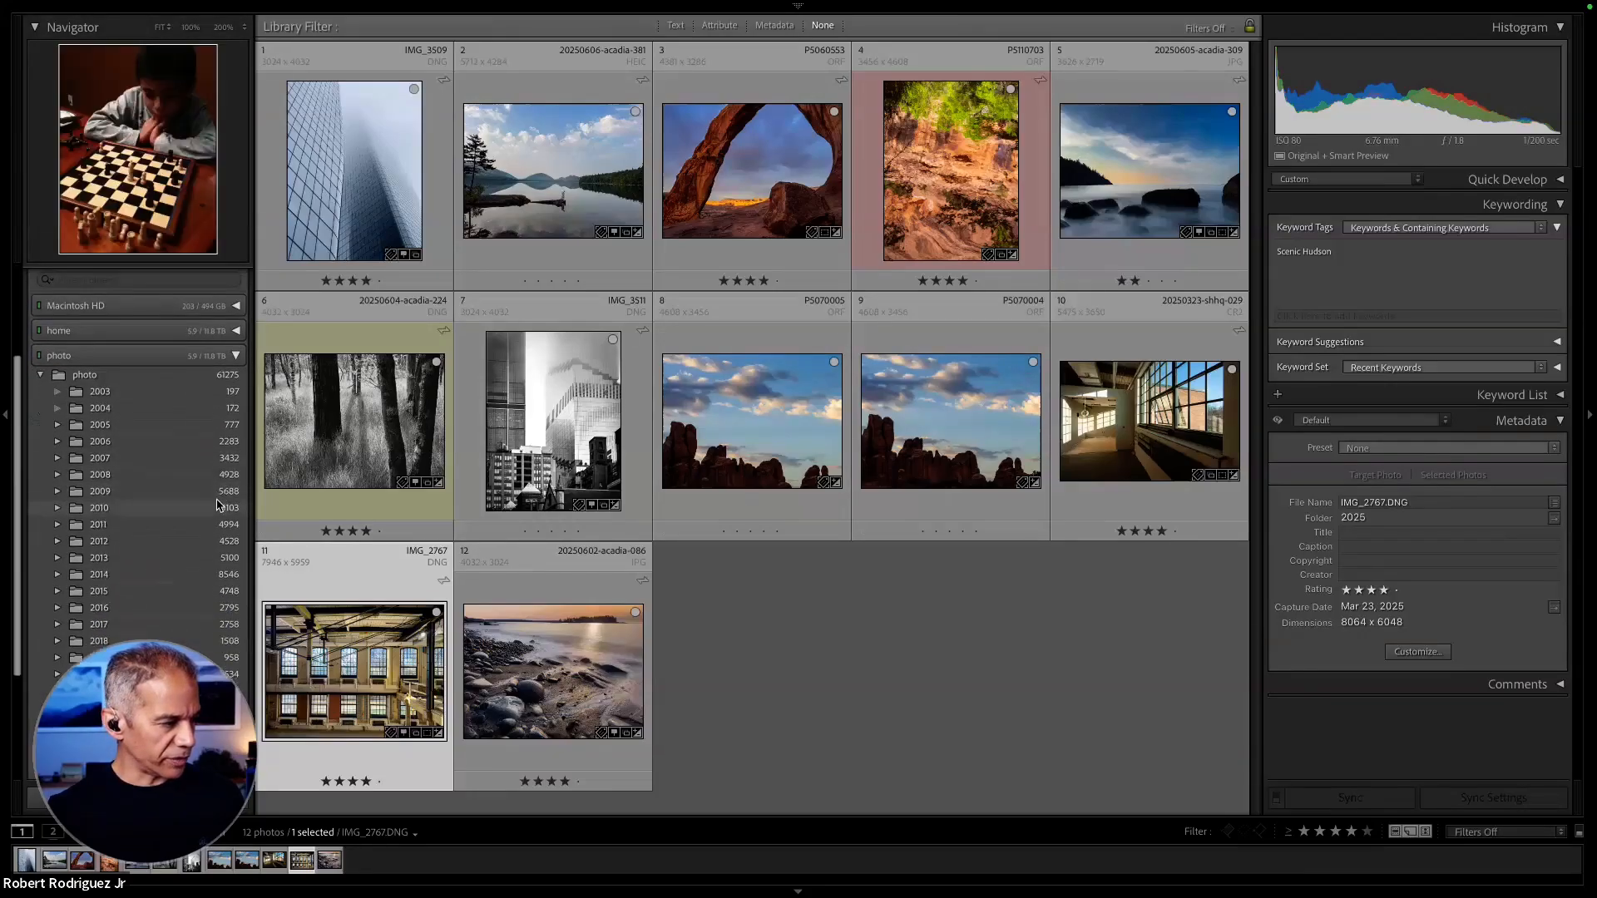
pyautogui.click(207, 493)
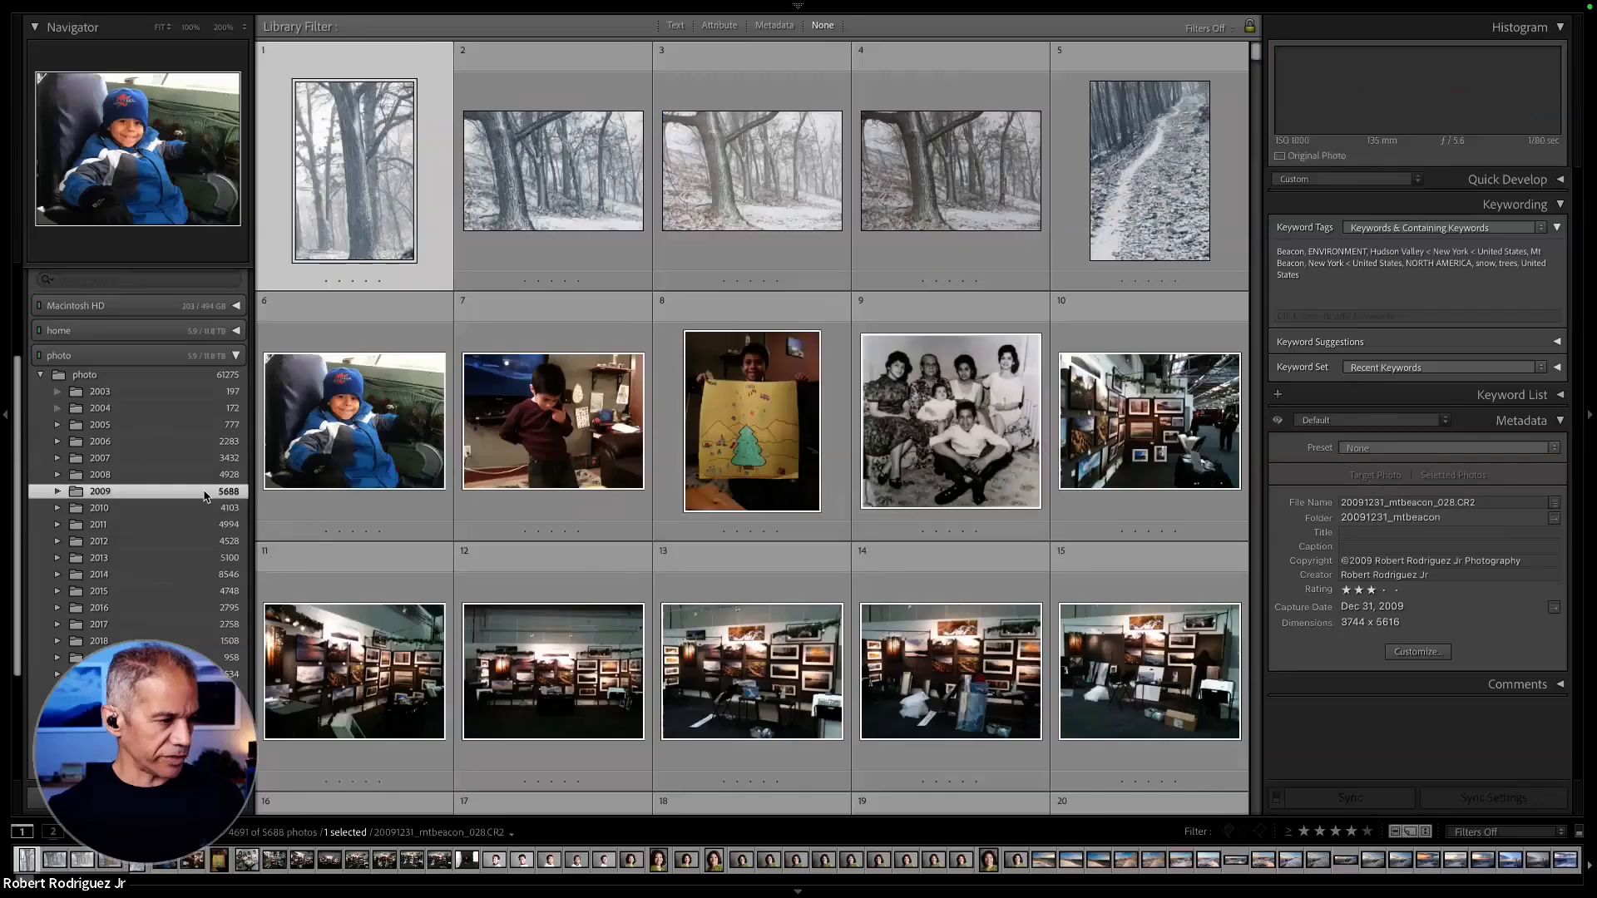
pyautogui.scroll(-15, 728, 469)
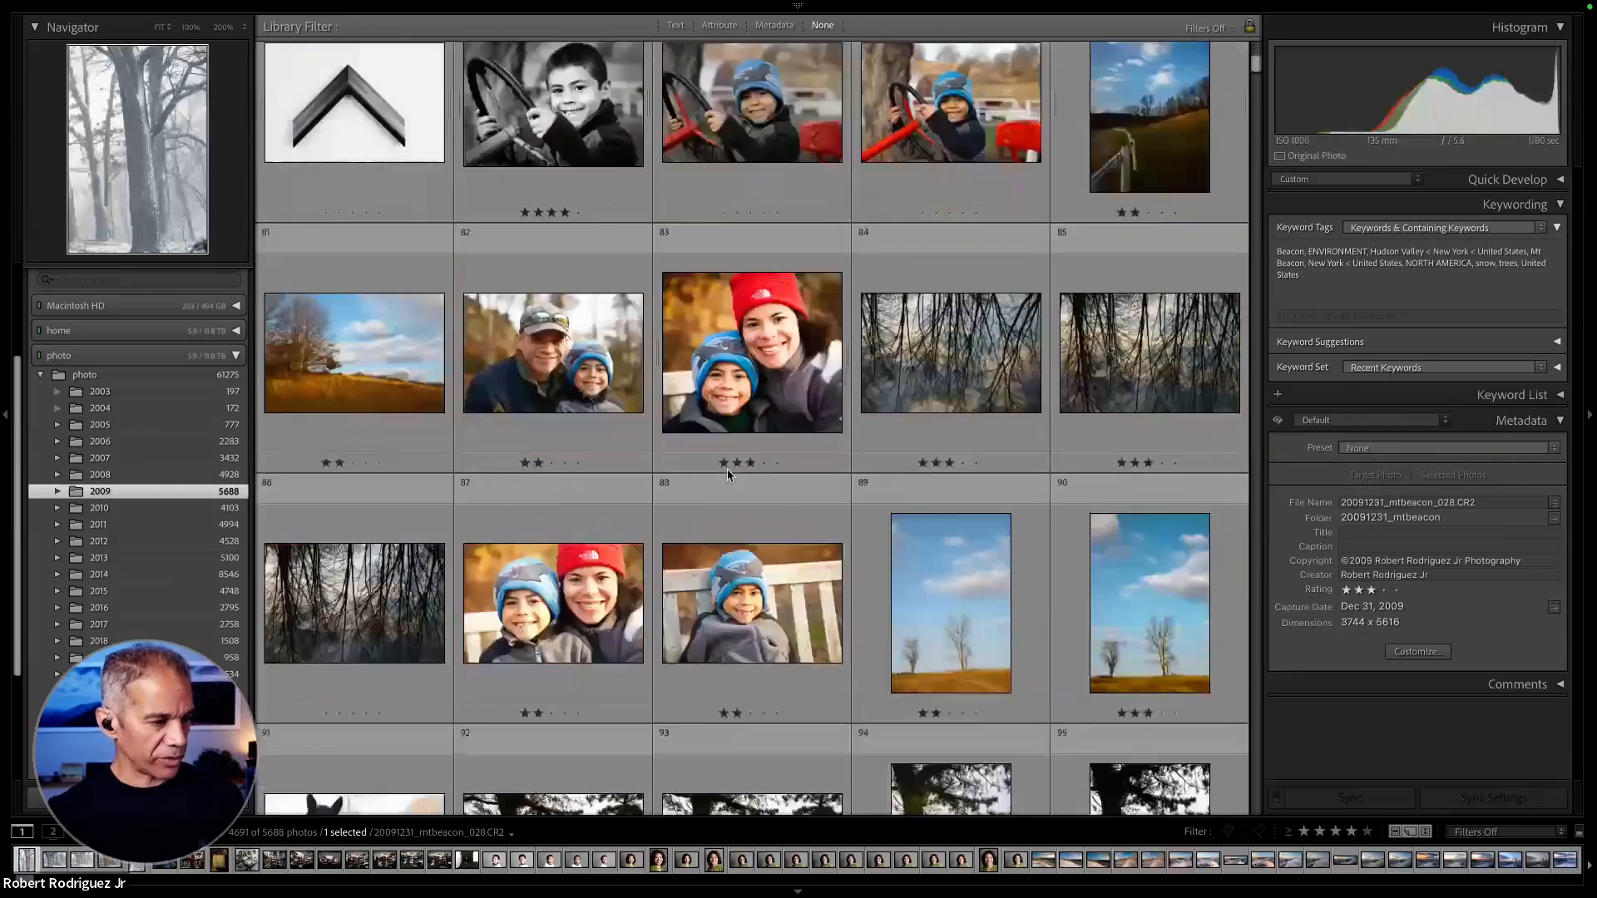
pyautogui.scroll(-5, 727, 469)
# - Open the 2010 folder and browse through its pictures to the August Cape Breton series
pyautogui.click(199, 508)
pyautogui.scroll(-5, 883, 494)
pyautogui.scroll(-10, 883, 493)
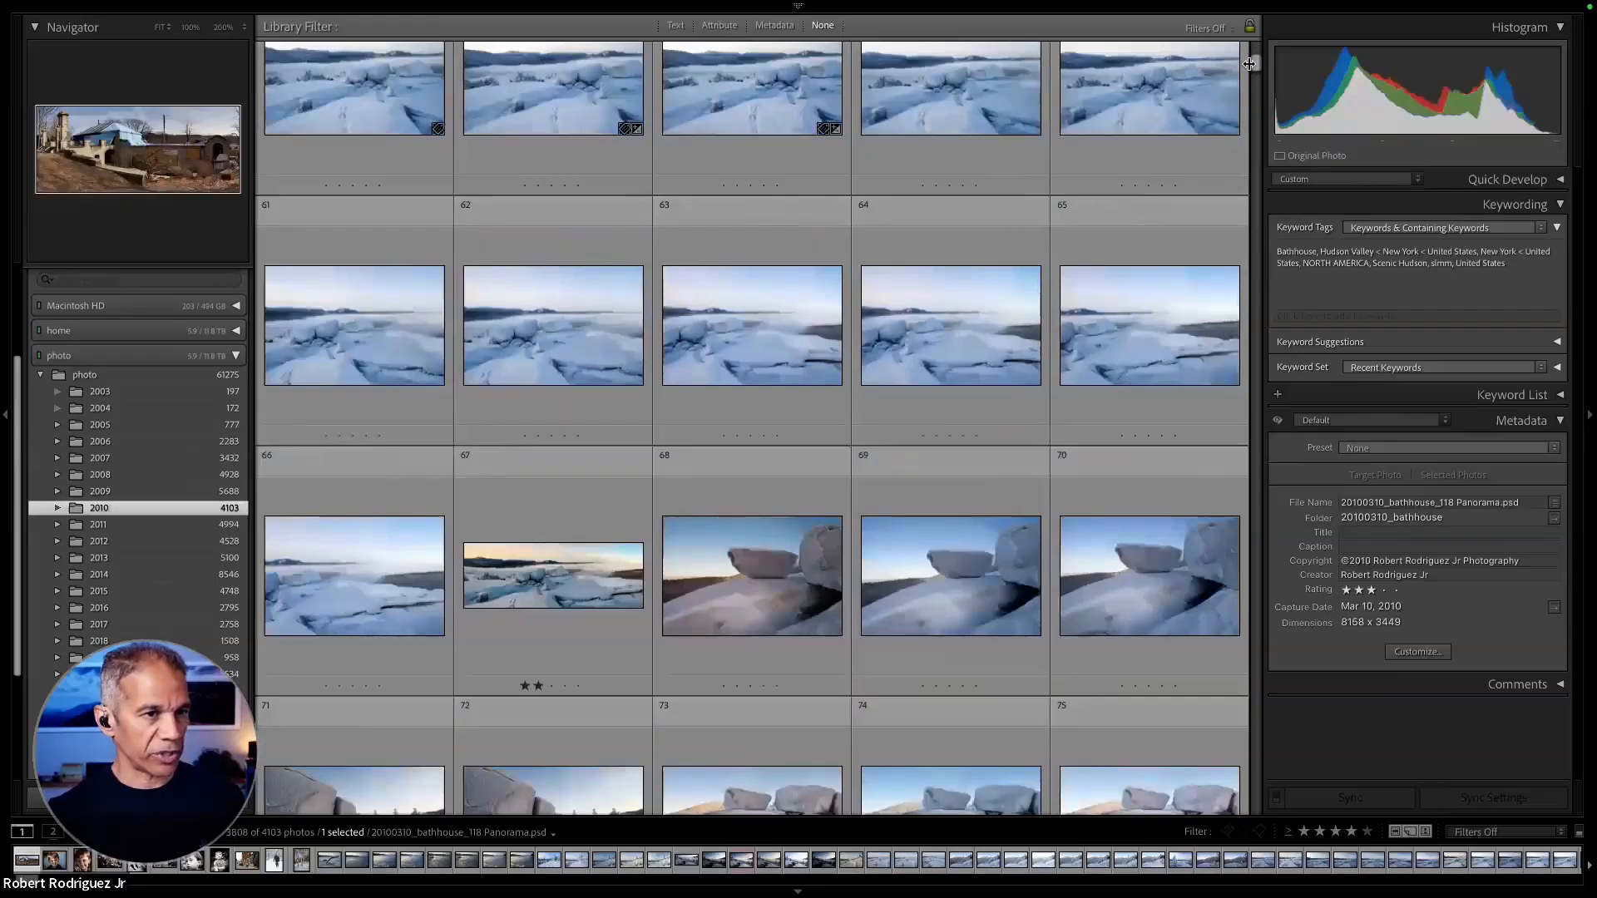
pyautogui.moveTo(1250, 64); pyautogui.dragTo(1256, 155)
pyautogui.moveTo(1262, 306); pyautogui.dragTo(1264, 450)
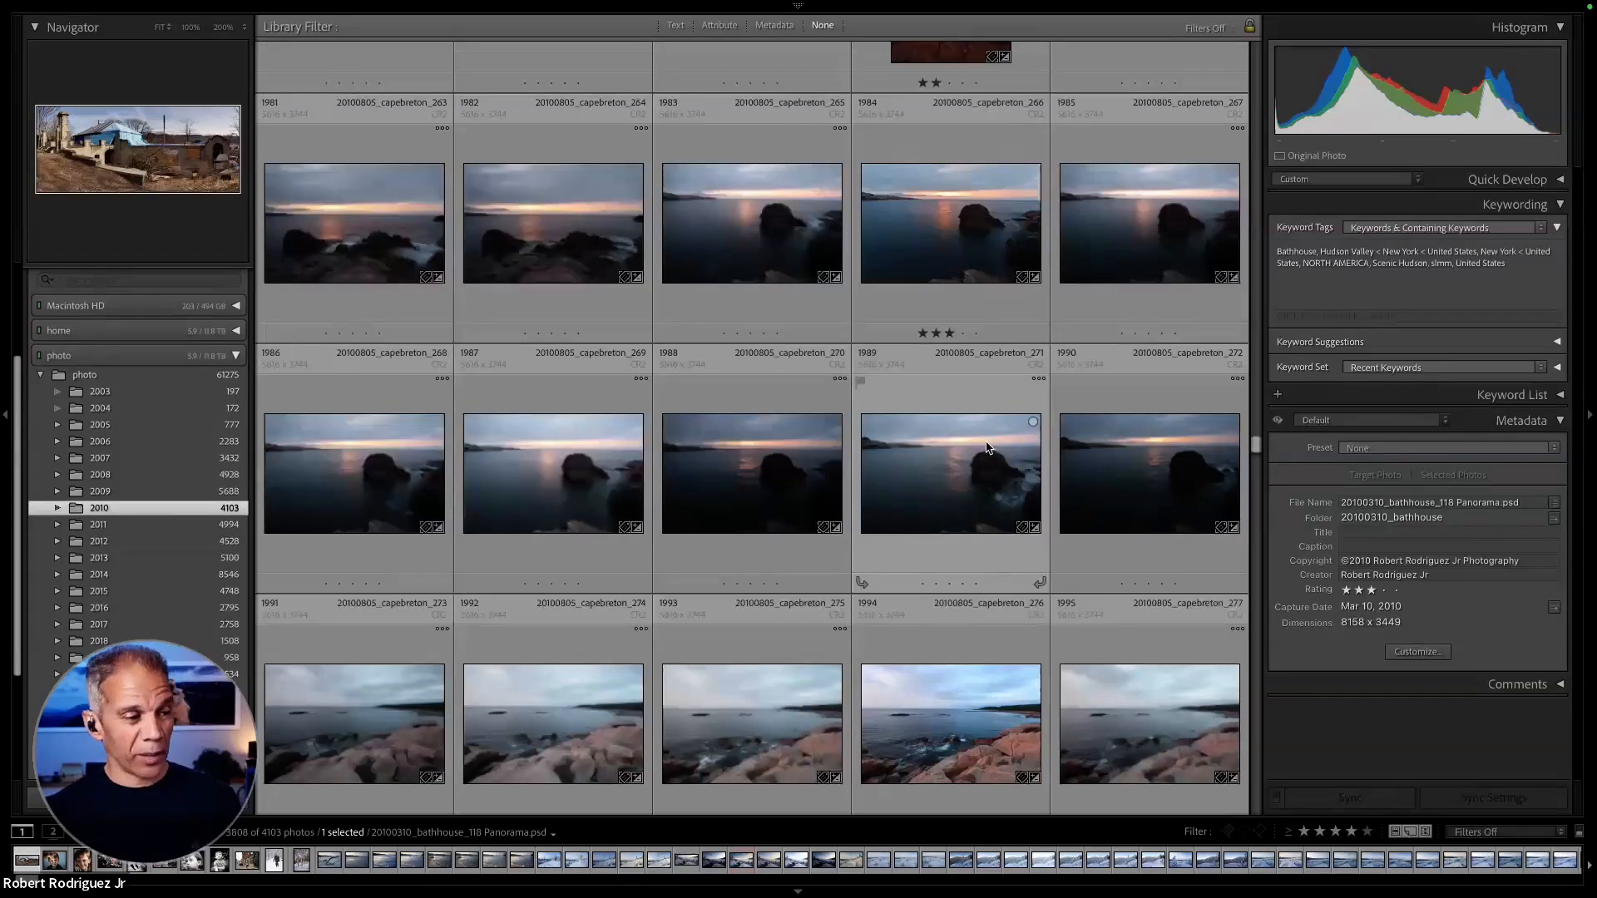
pyautogui.scroll(-3, 988, 448)
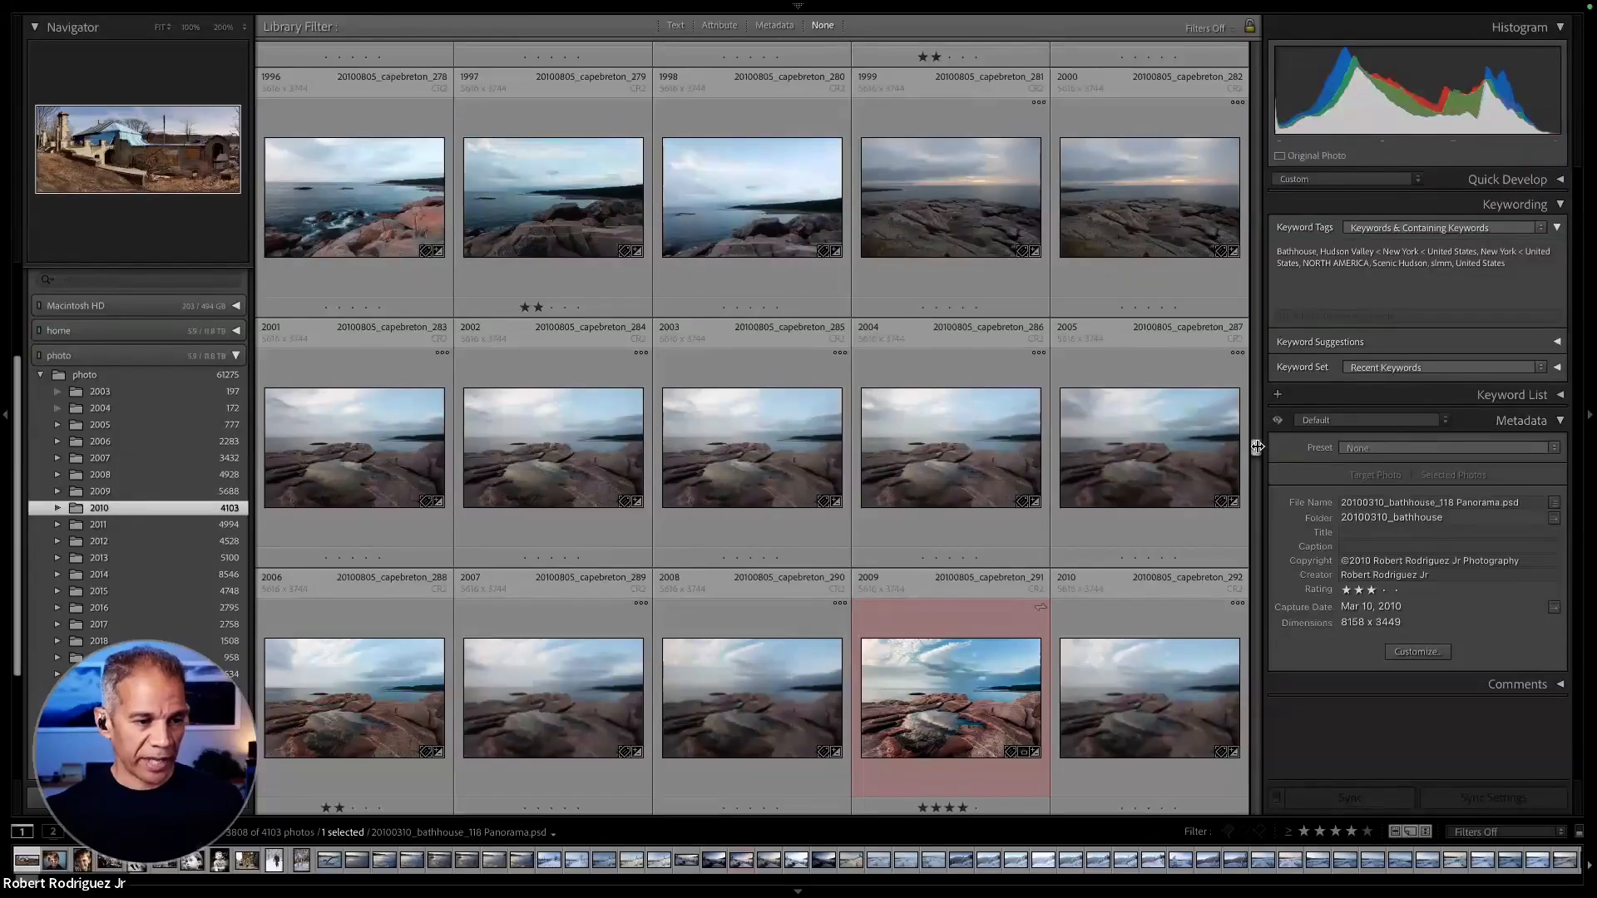
pyautogui.moveTo(1257, 447); pyautogui.dragTo(1261, 502)
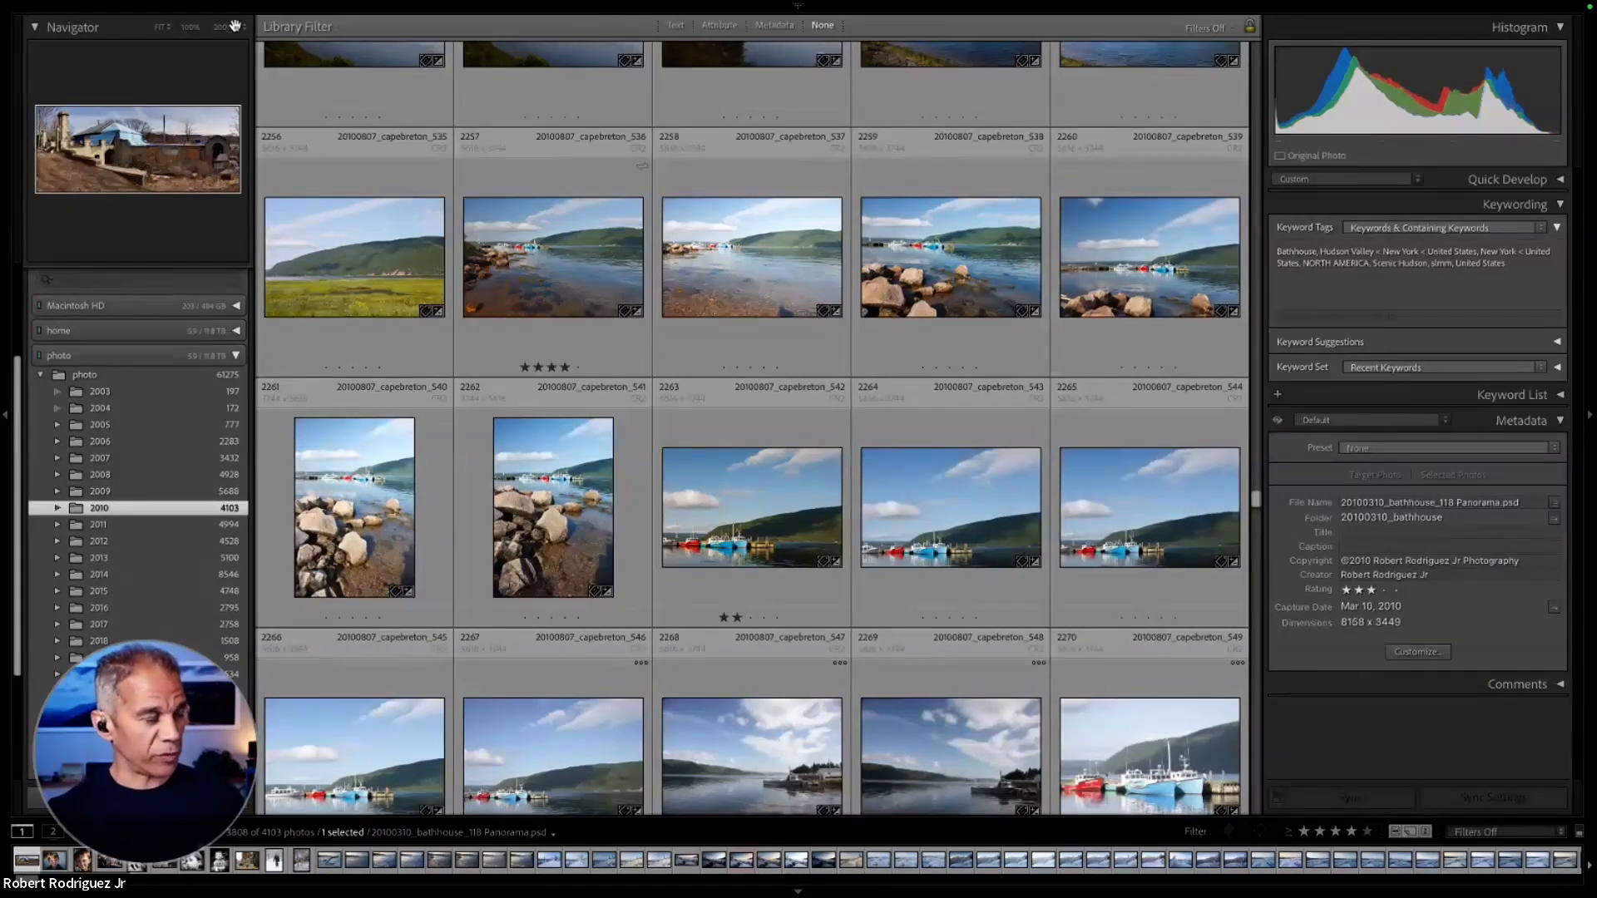
# - Review the General and Performance preferences, including the GPU for Preview Generation options, and close the preferences
pyautogui.moveTo(173, 5)
pyautogui.click(104, 7)
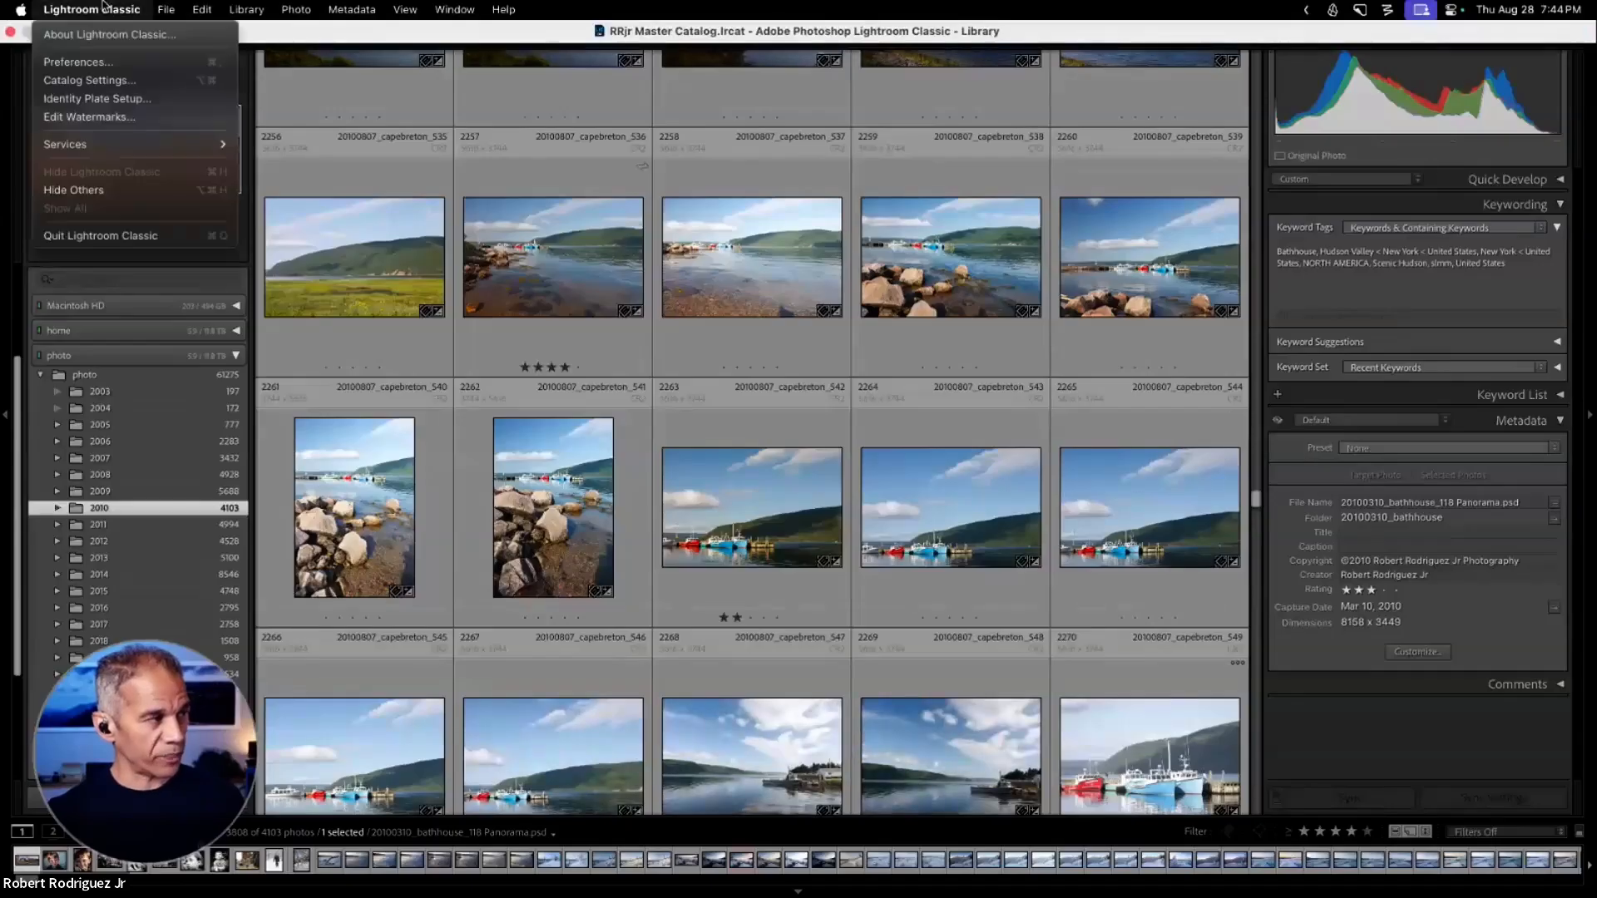
pyautogui.click(107, 63)
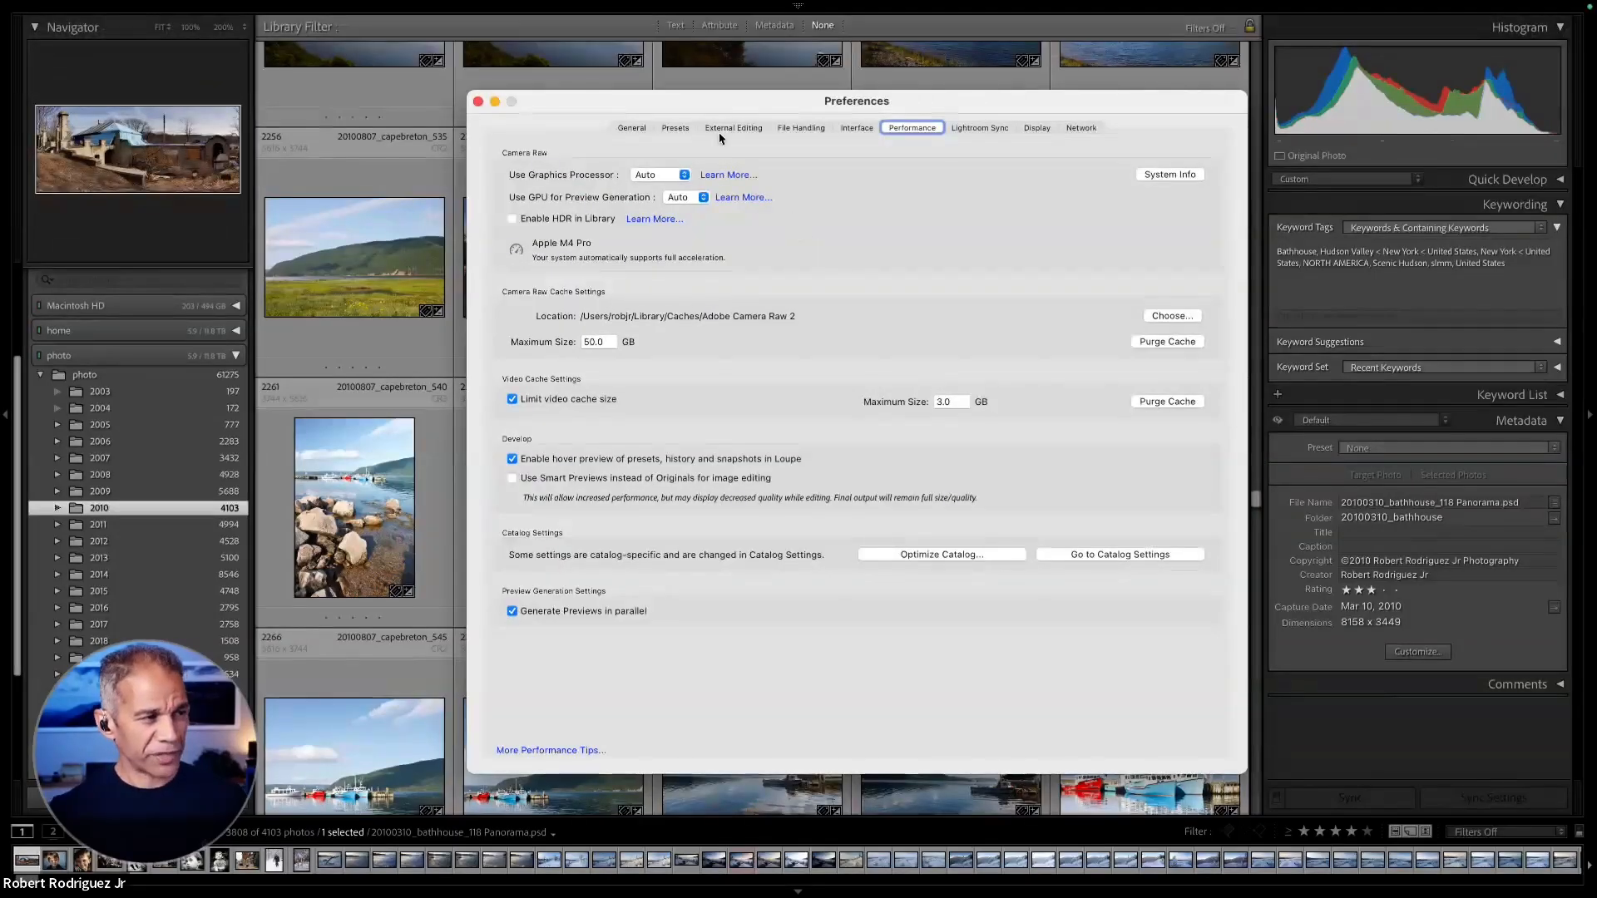
pyautogui.click(634, 128)
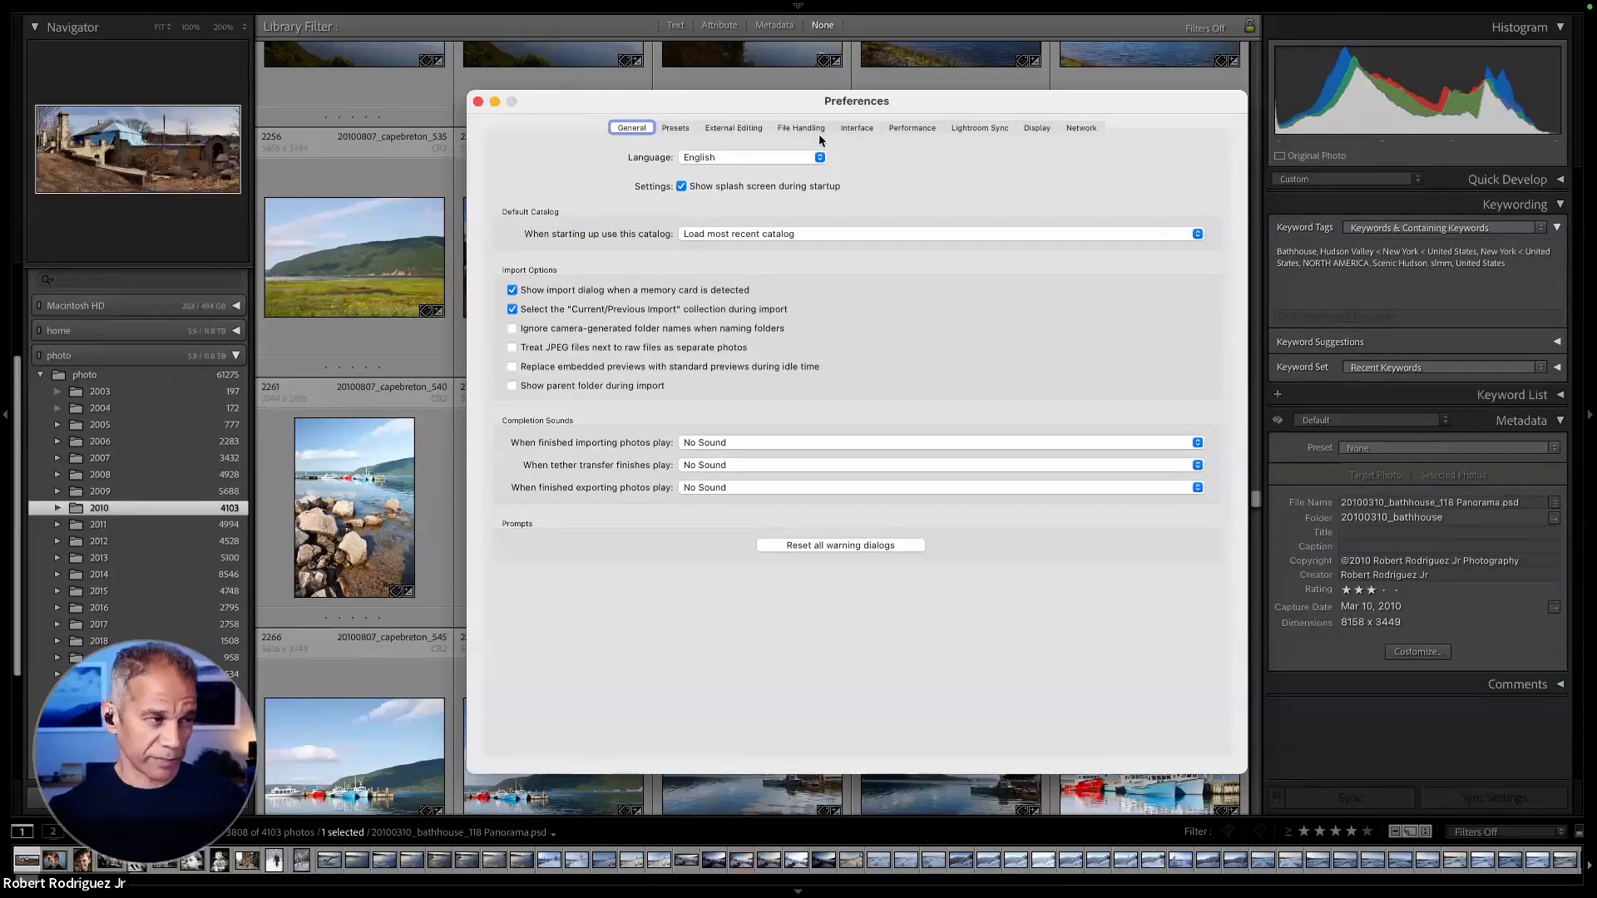
pyautogui.click(912, 131)
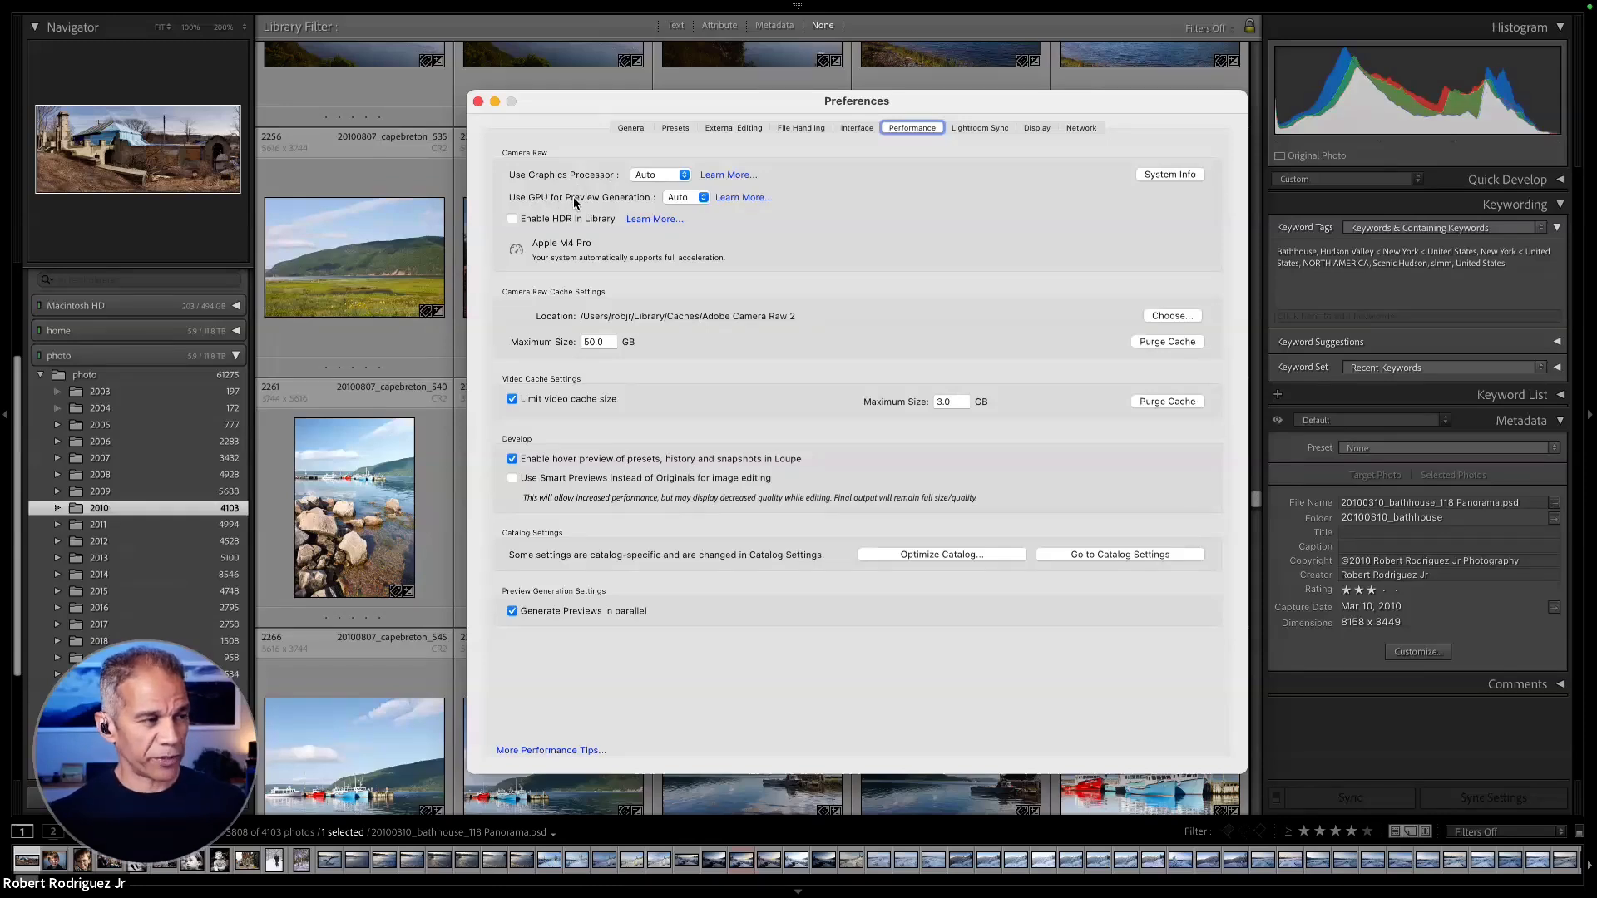
pyautogui.click(704, 203)
pyautogui.click(699, 200)
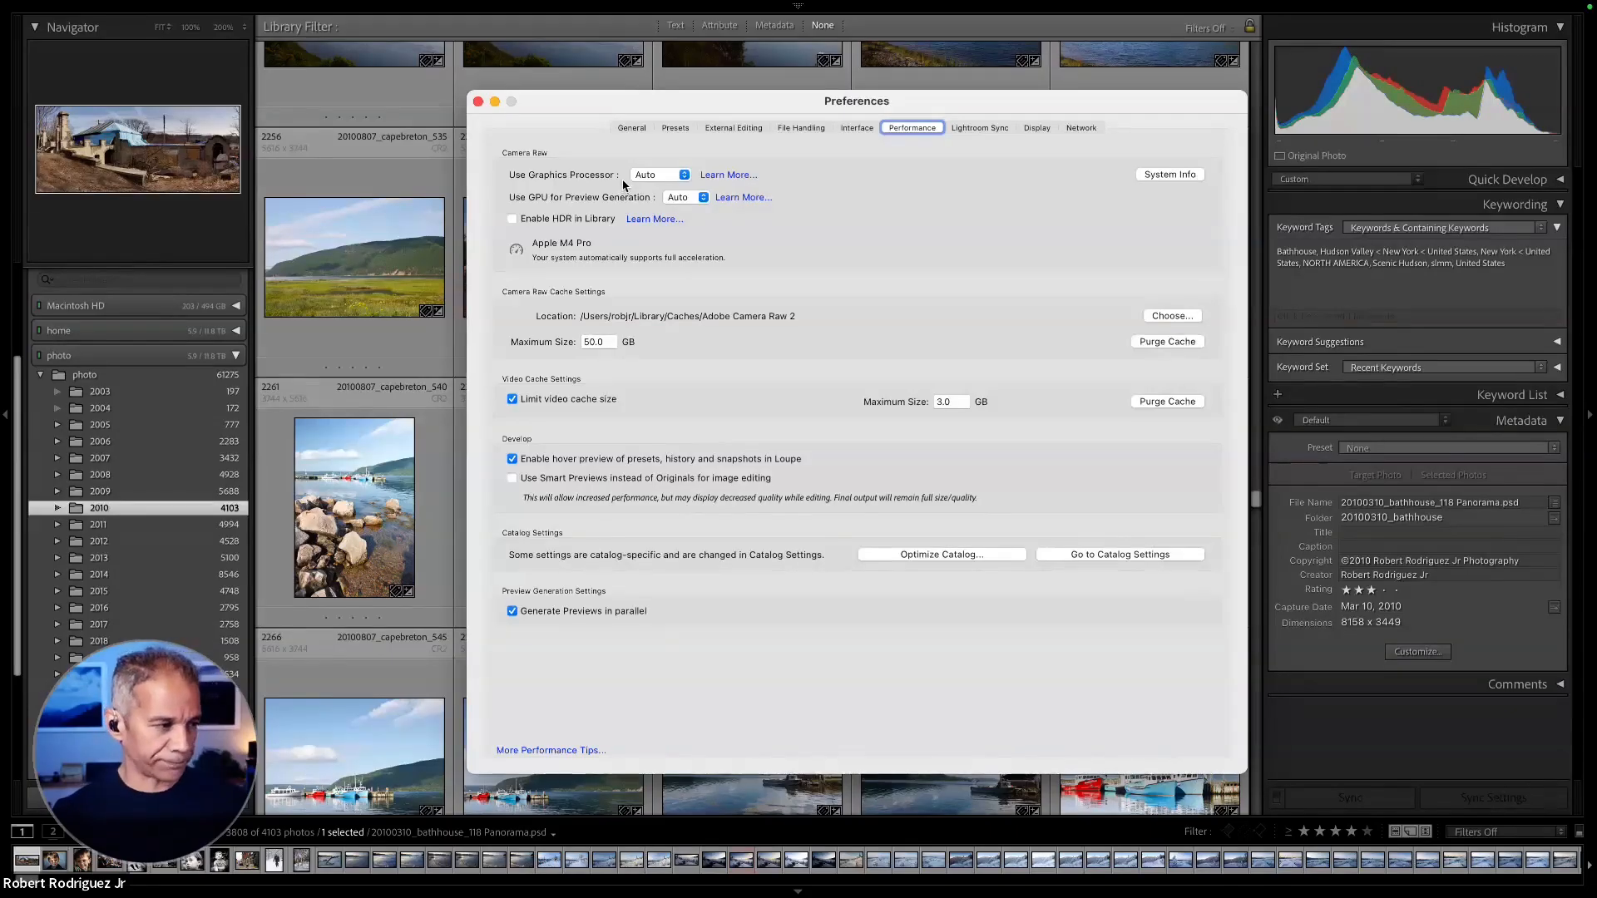
pyautogui.click(479, 102)
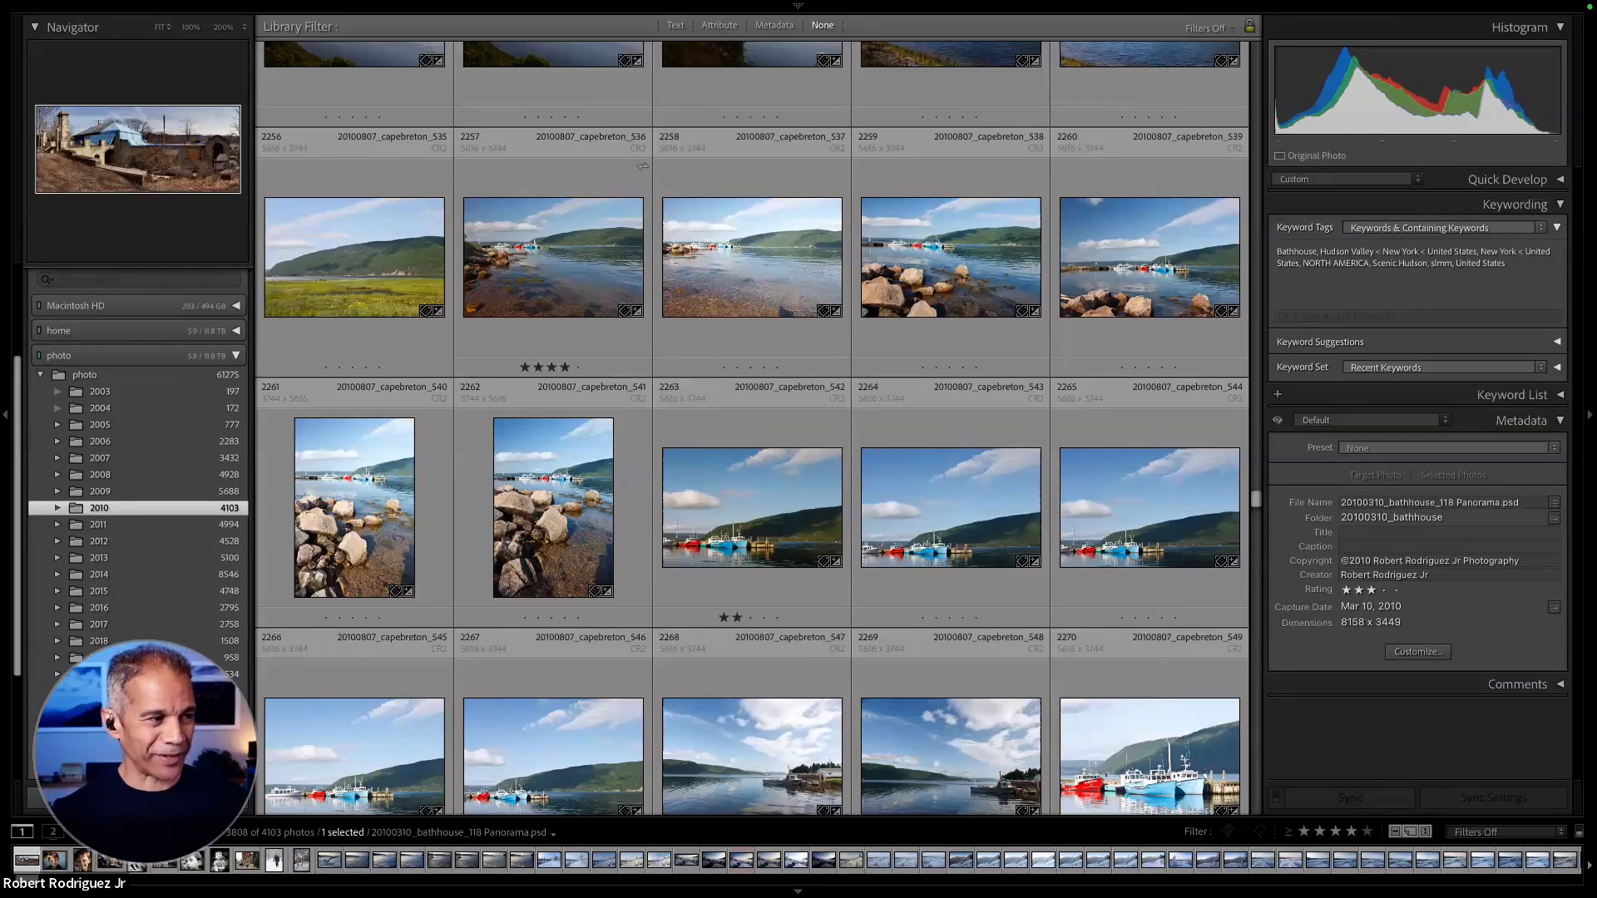
# - View the Cape Breton harbour photo 20100807_capebreton_536 enlarged and return to the photo grid
pyautogui.click(500, 283)
pyautogui.doubleClick(532, 277)
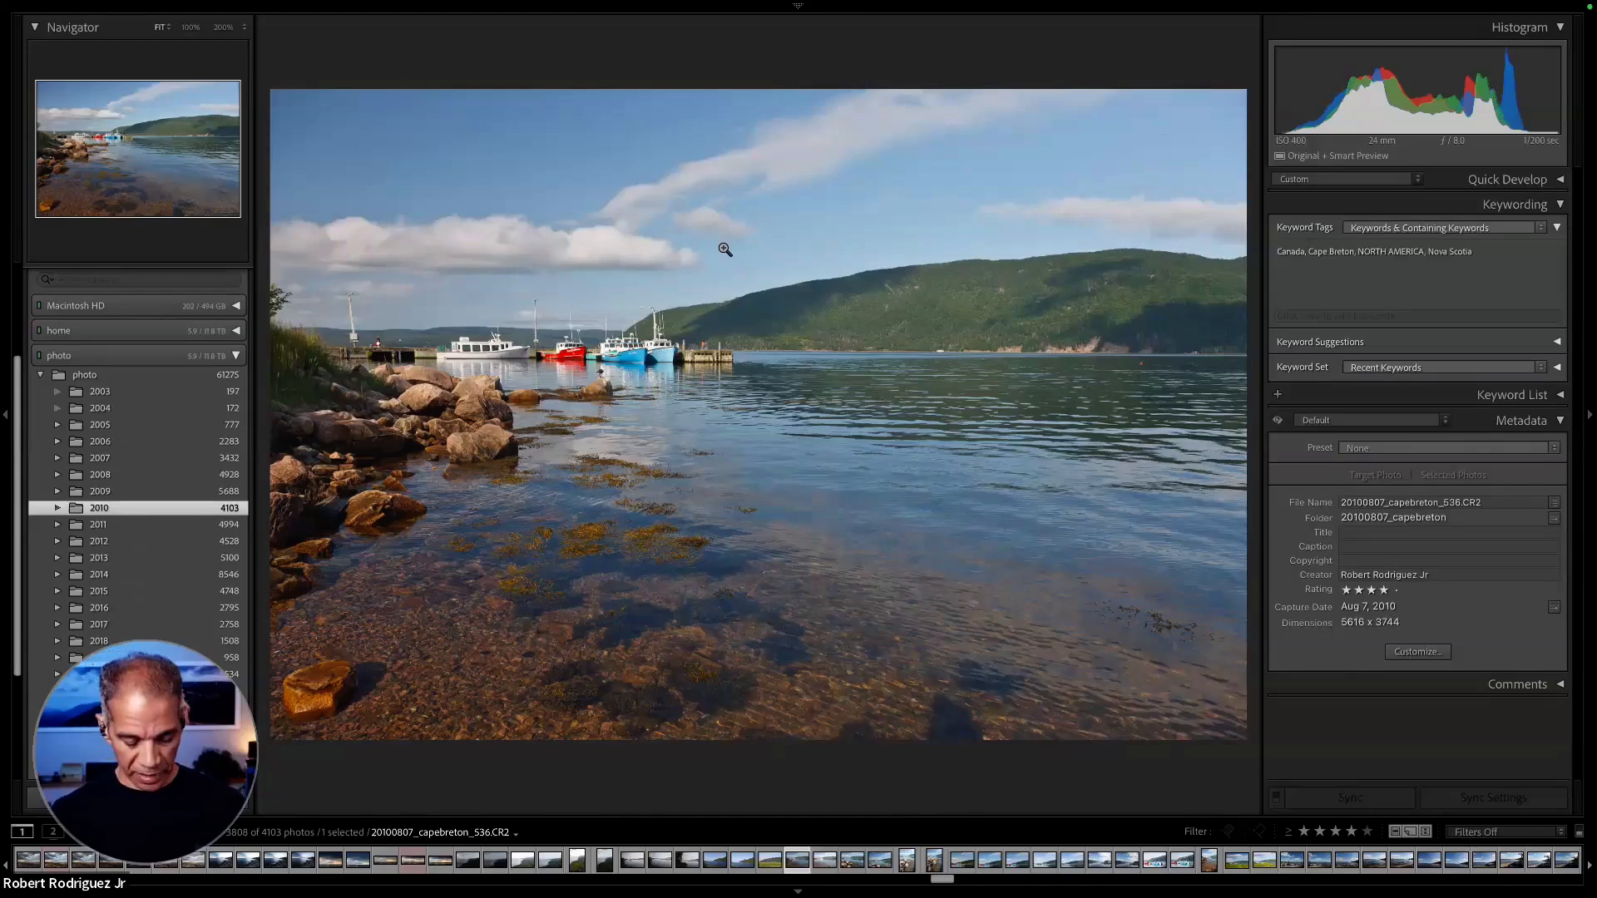
pyautogui.press('g')
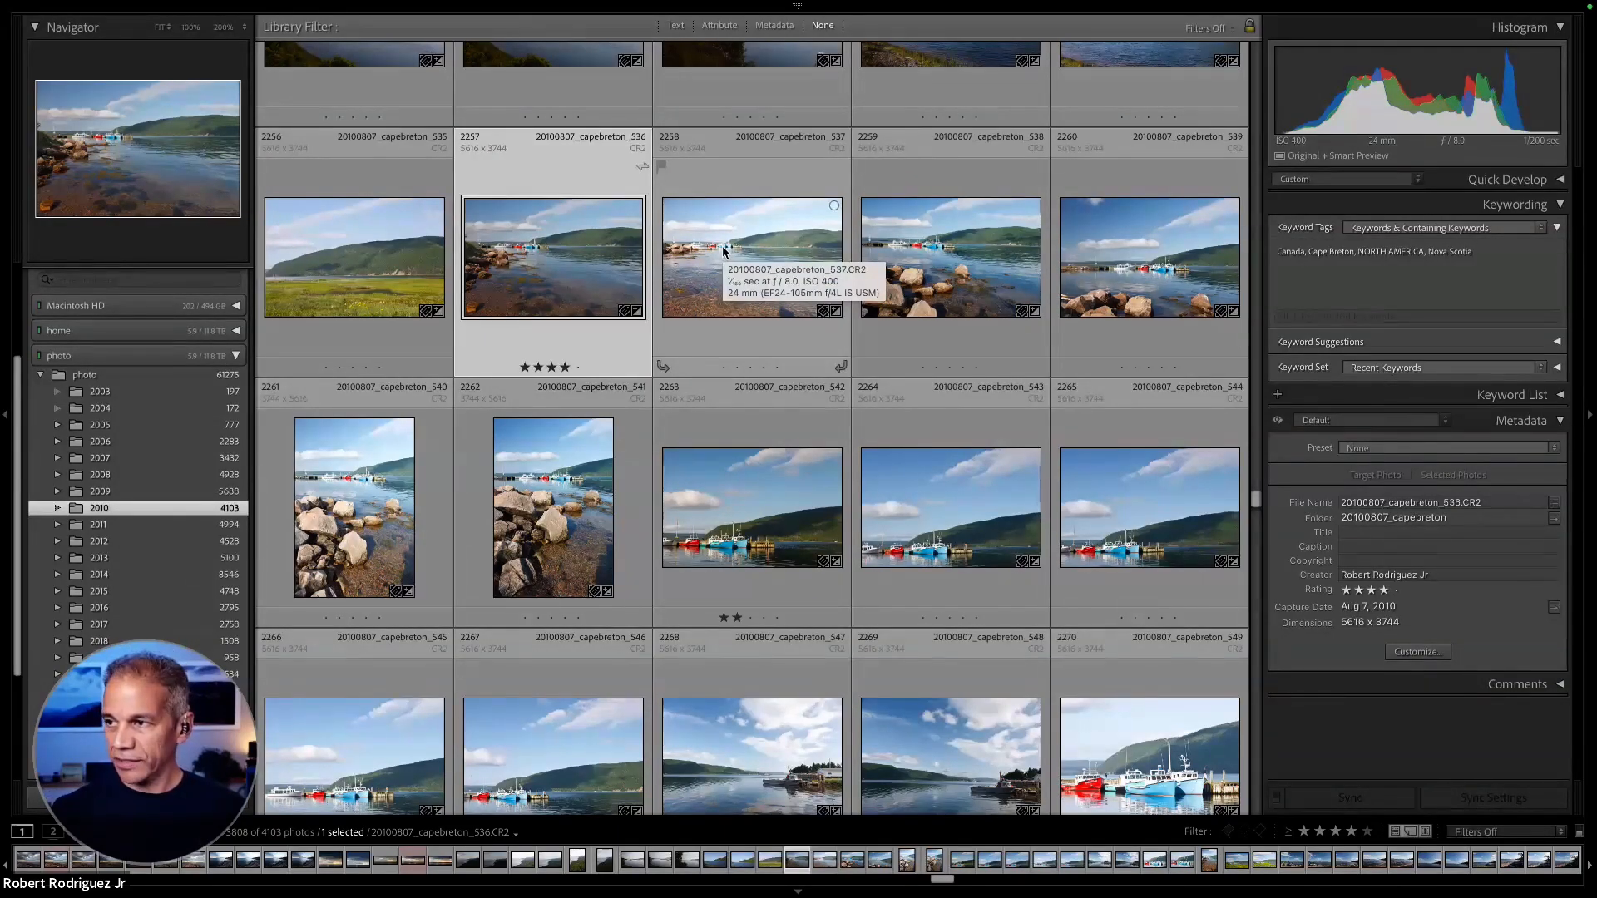
# - Show the Quick Collection and open the red rock photo P5070005 in the enlarged single-photo view
pyautogui.scroll(3, 194, 284)
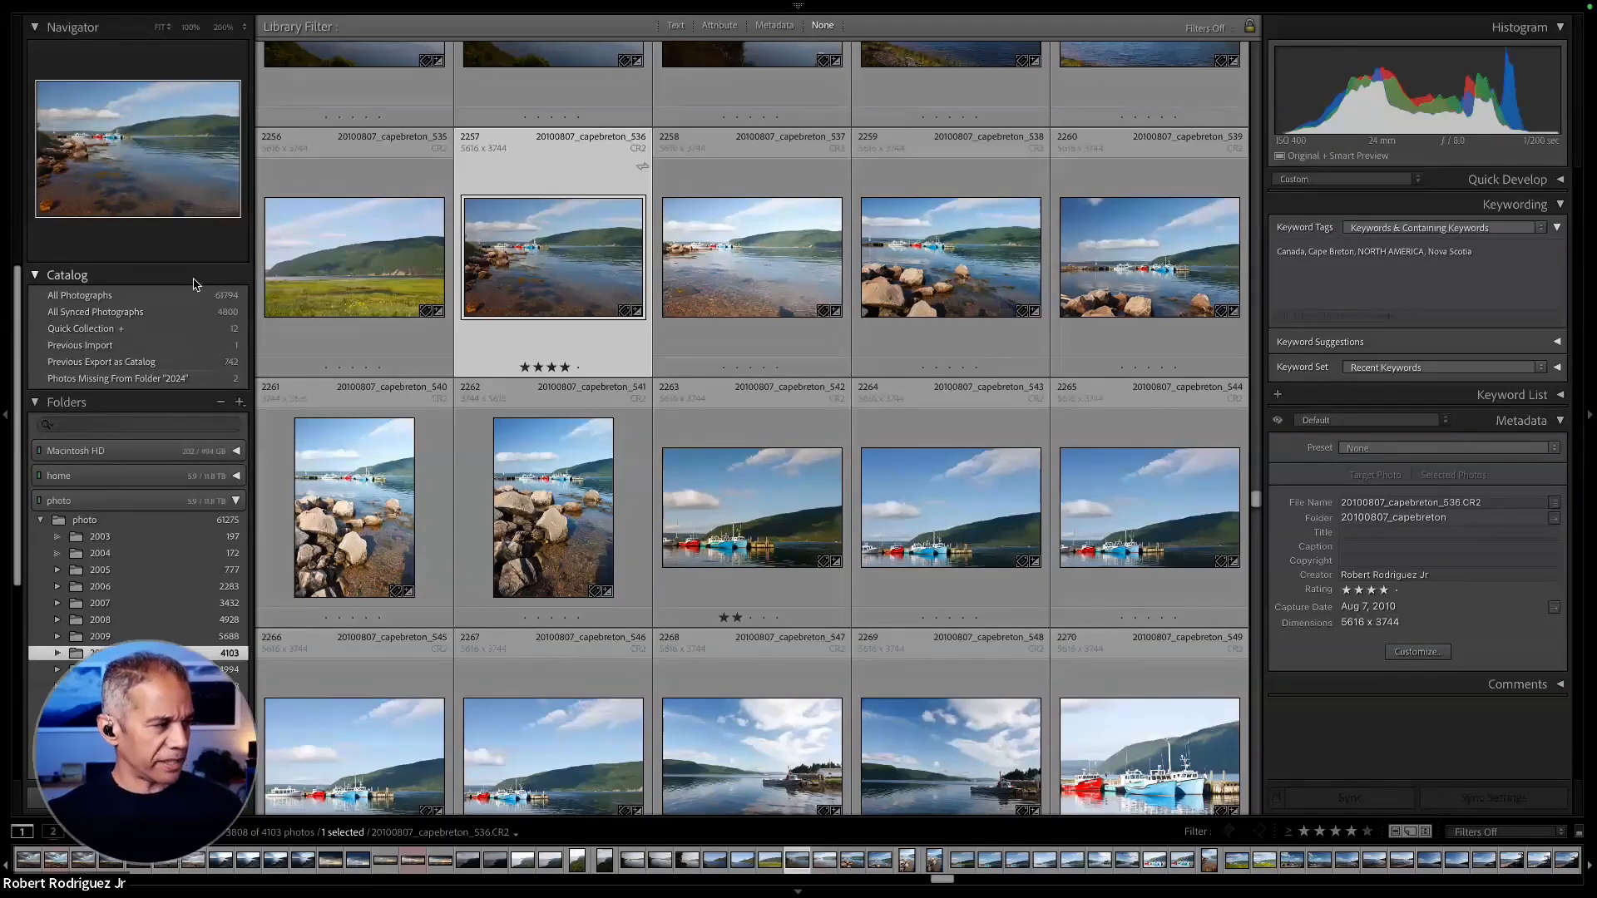
pyautogui.click(180, 331)
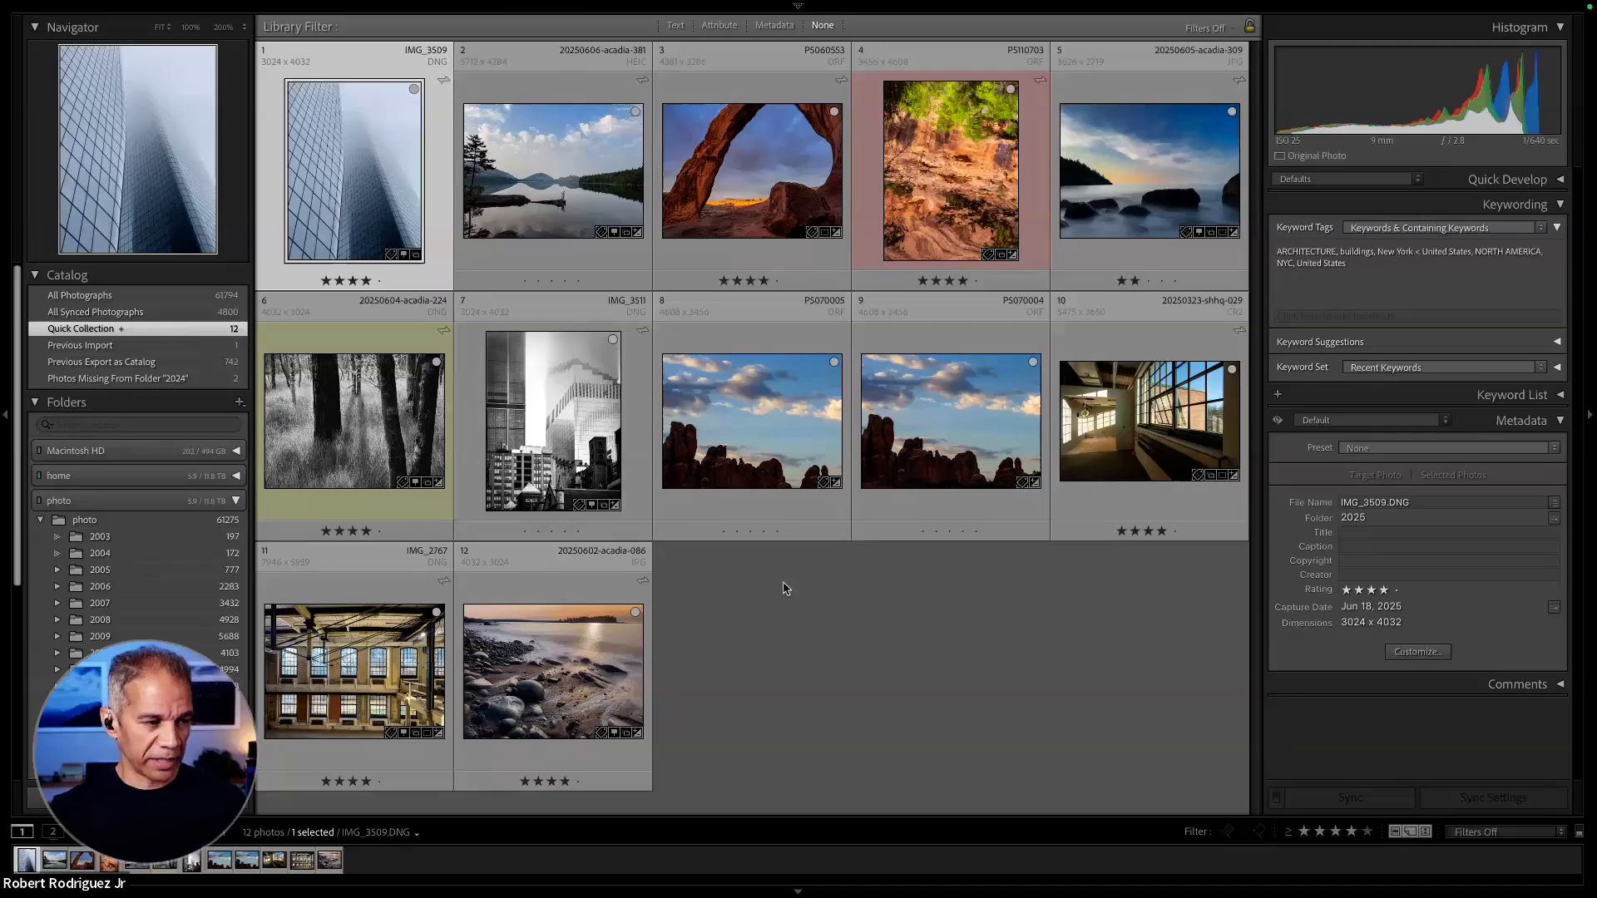
pyautogui.click(779, 415)
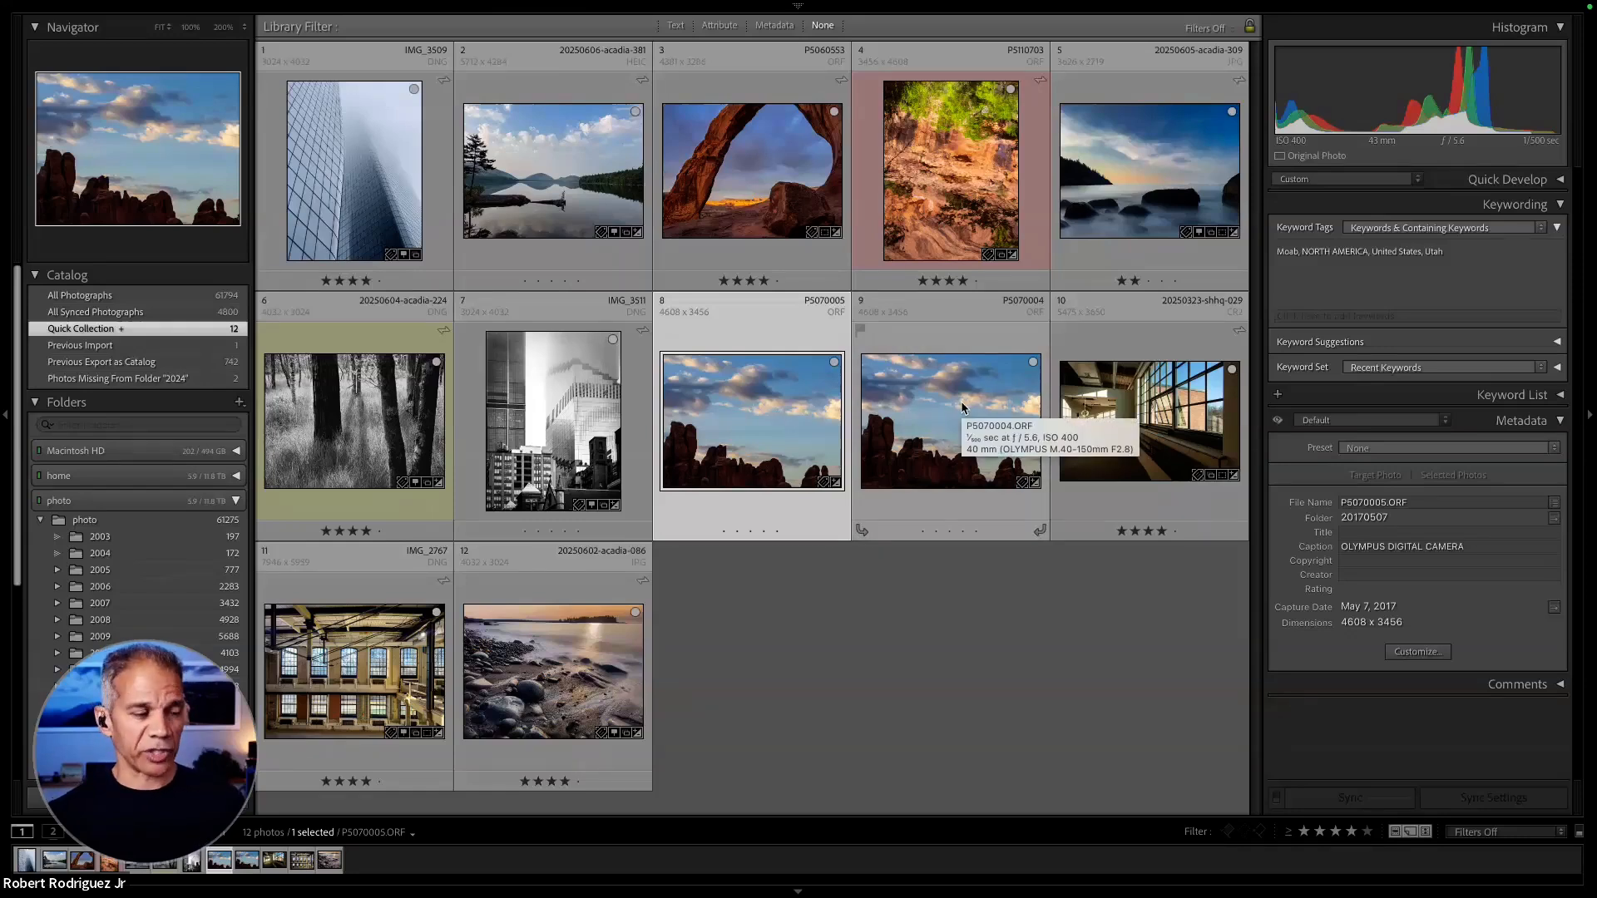
pyautogui.doubleClick(766, 419)
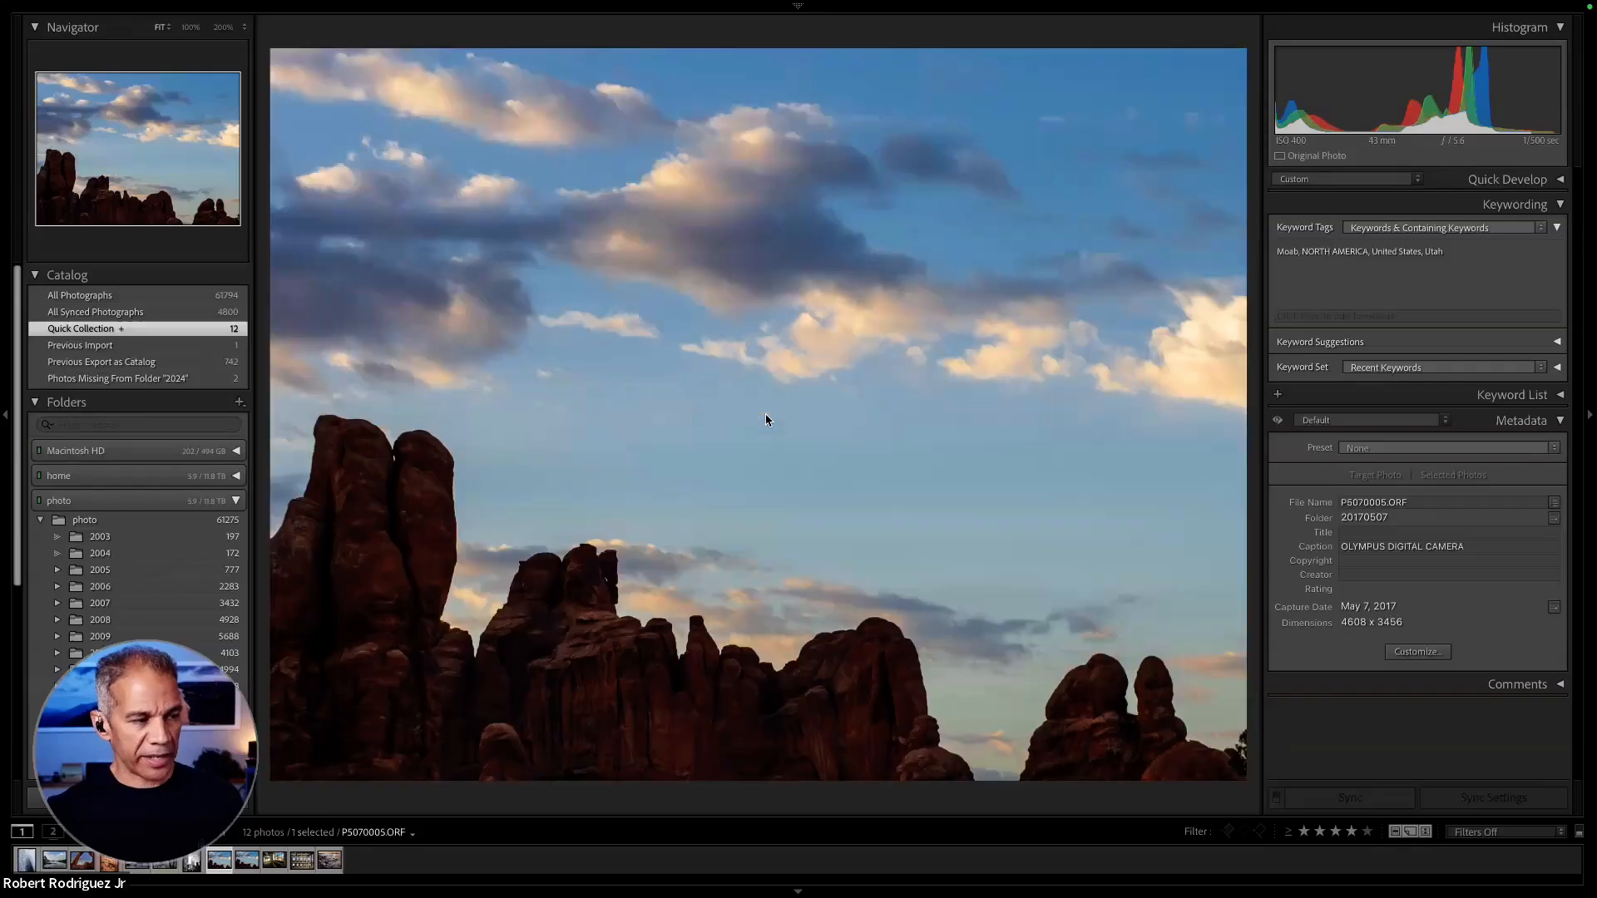
# - Crop photo P5070005 inward from its upper-right corner to about 4126 x 3095 pixels, keeping the Original aspect ratio locked
pyautogui.press('r')
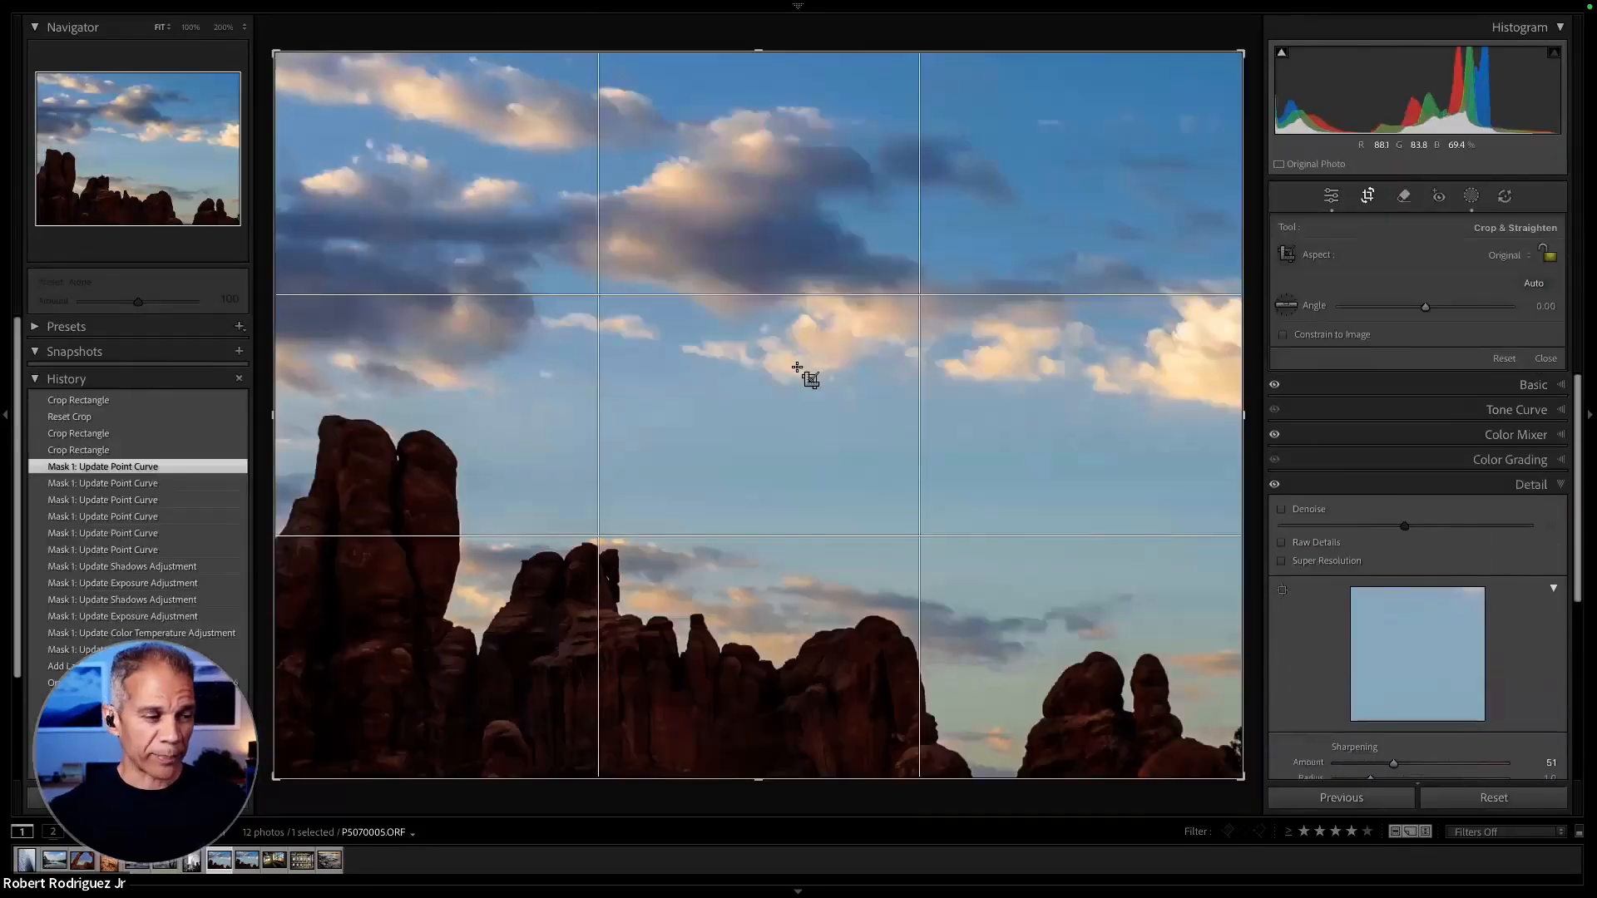
pyautogui.click(1548, 252)
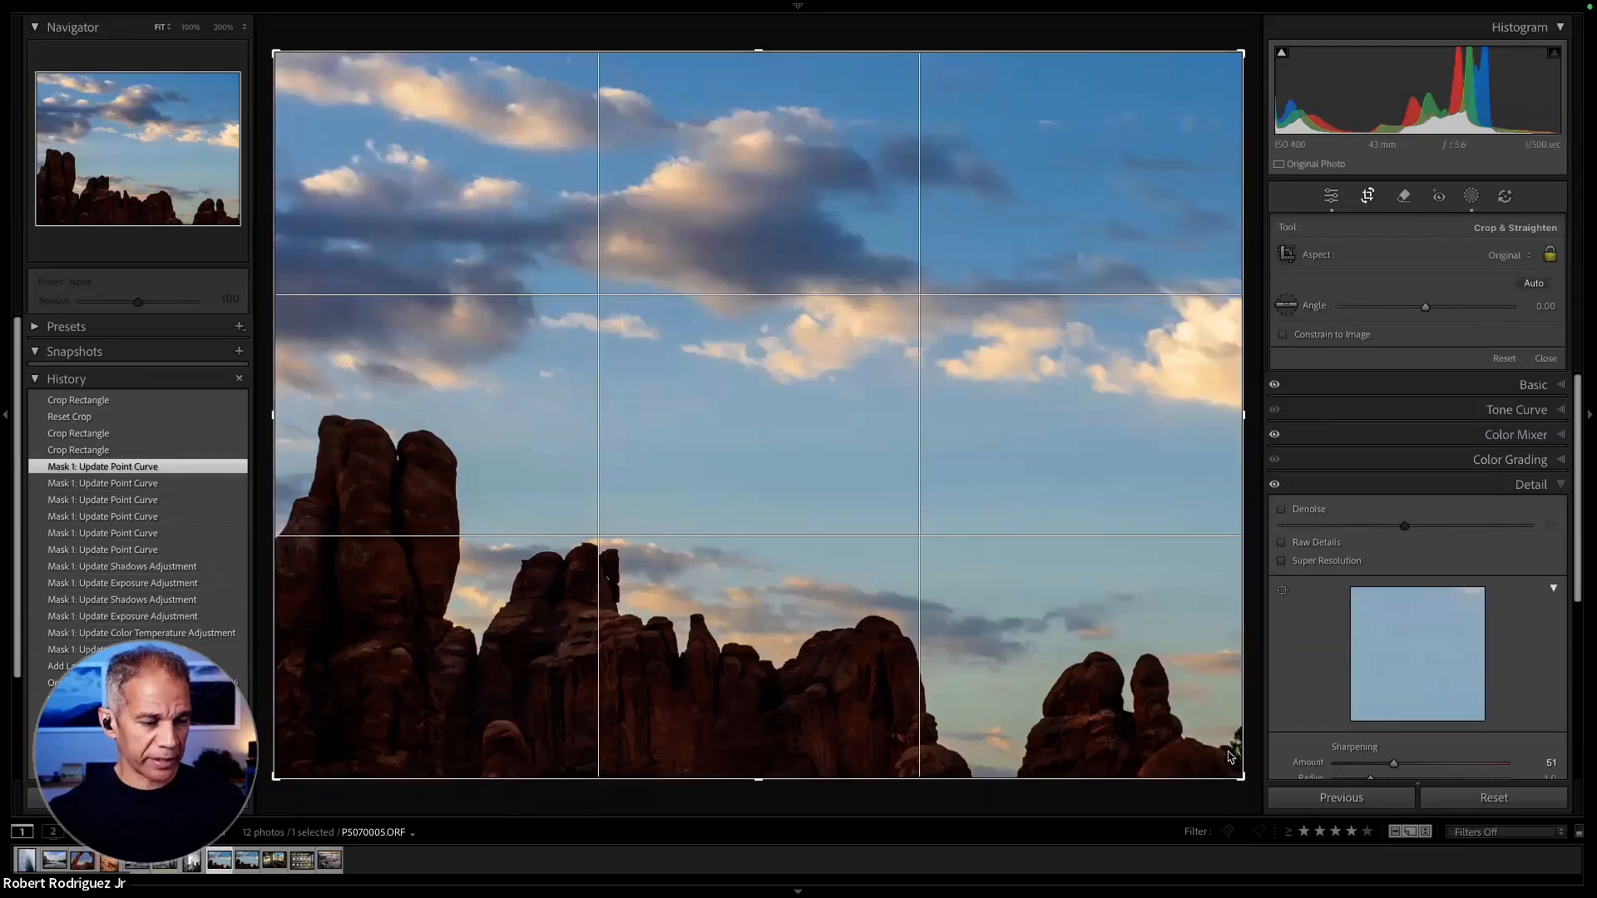
pyautogui.click(1545, 260)
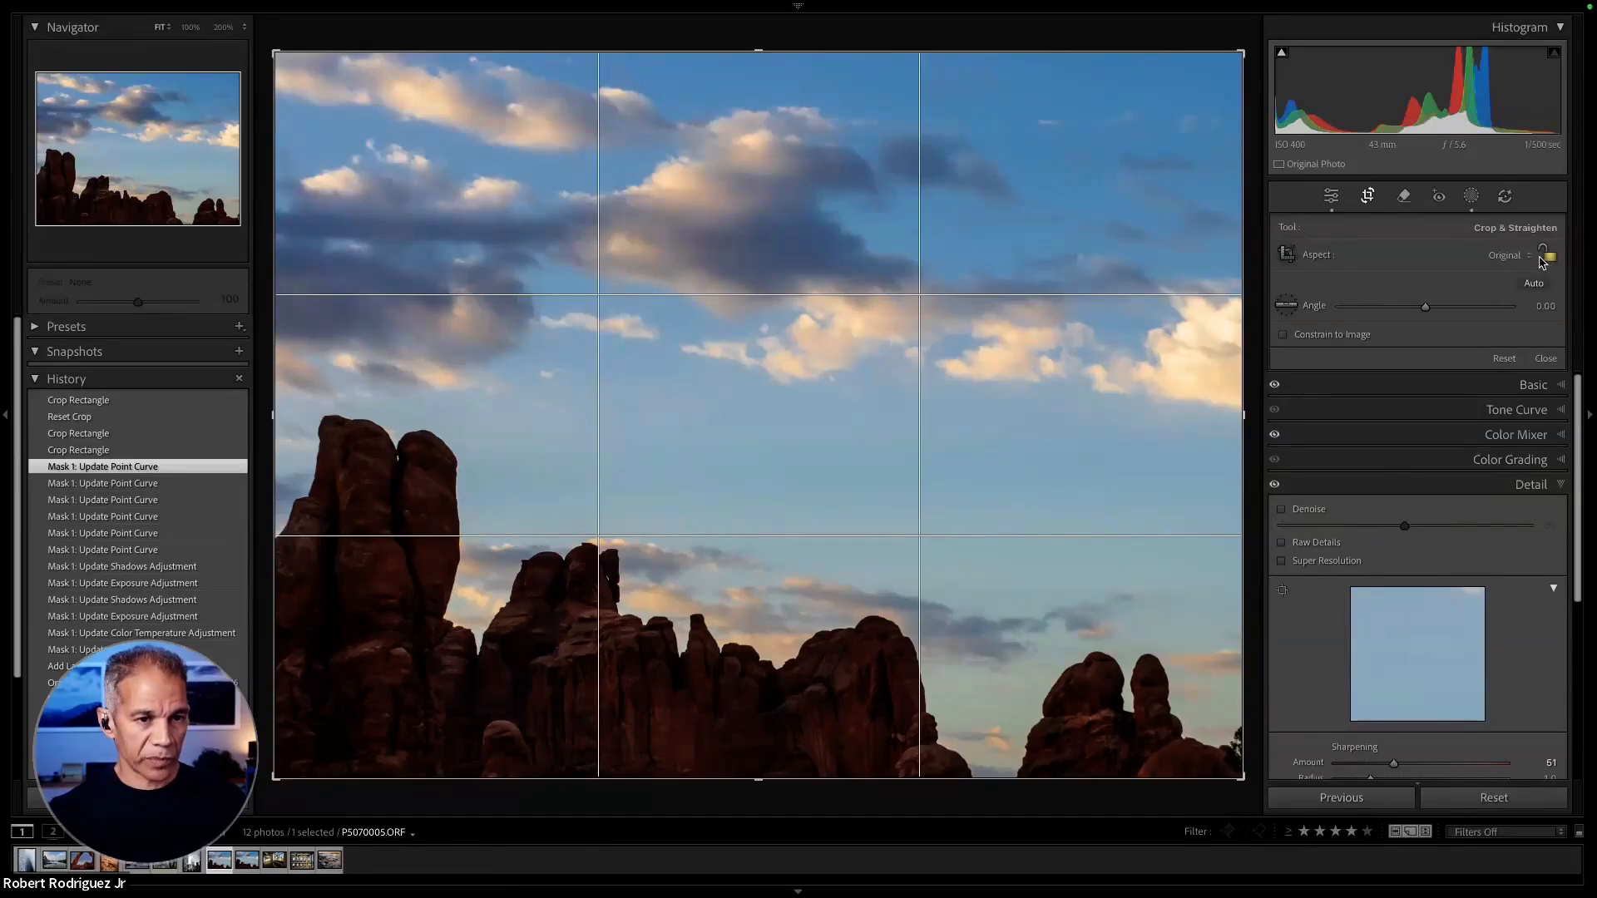
pyautogui.click(1507, 254)
pyautogui.click(1492, 249)
pyautogui.click(1548, 255)
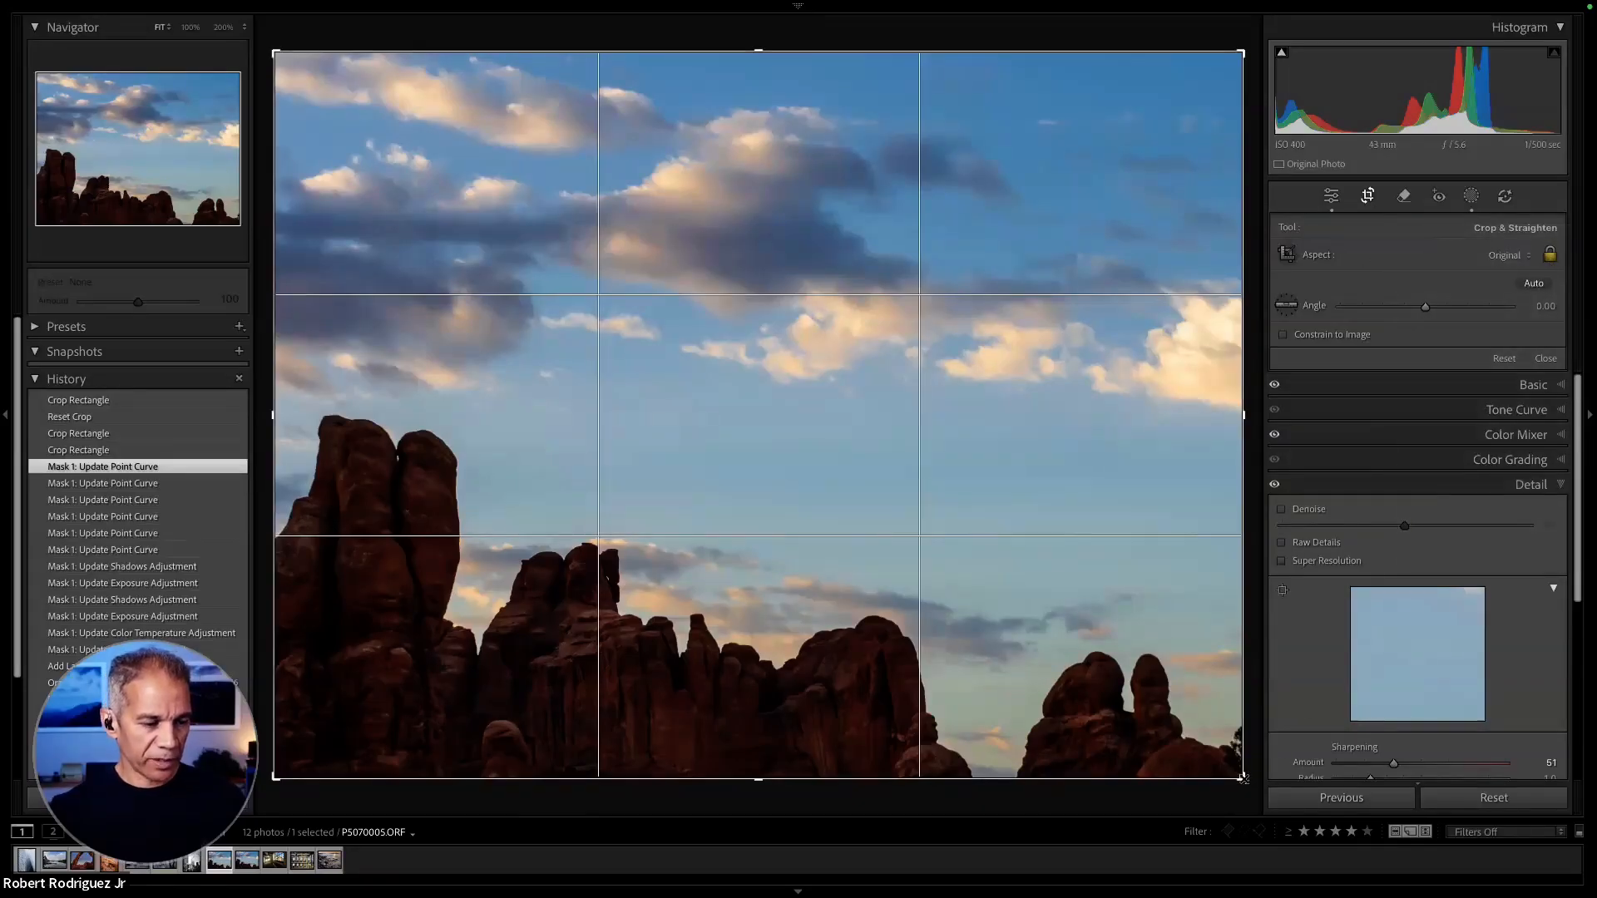
pyautogui.moveTo(1240, 58); pyautogui.dragTo(1188, 78)
pyautogui.click(1097, 125)
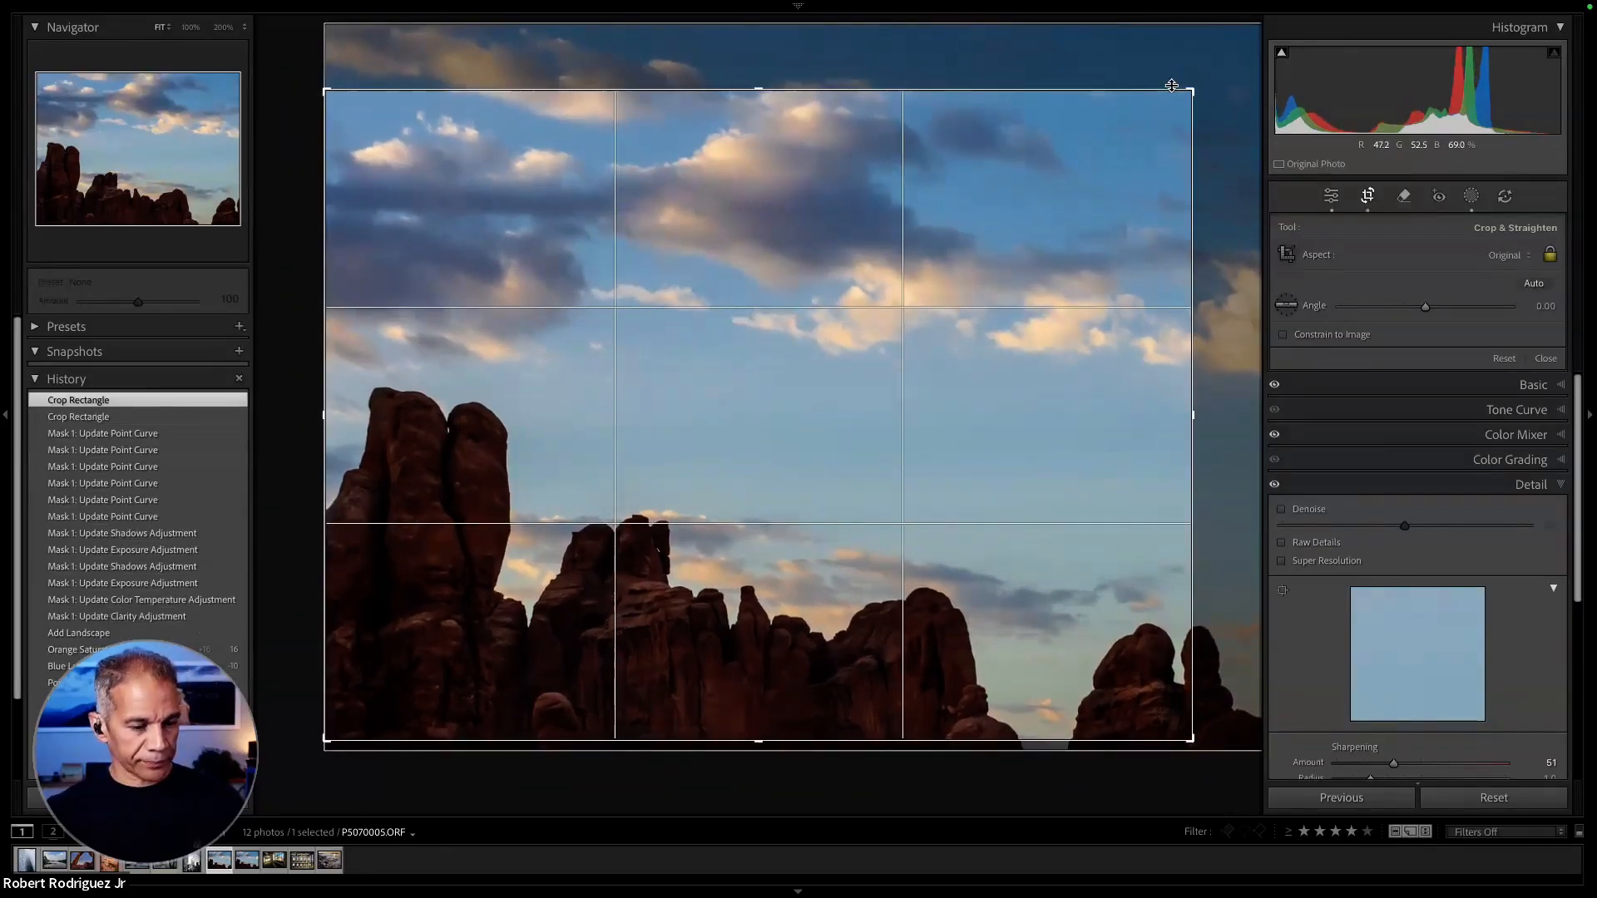
pyautogui.press('Return')
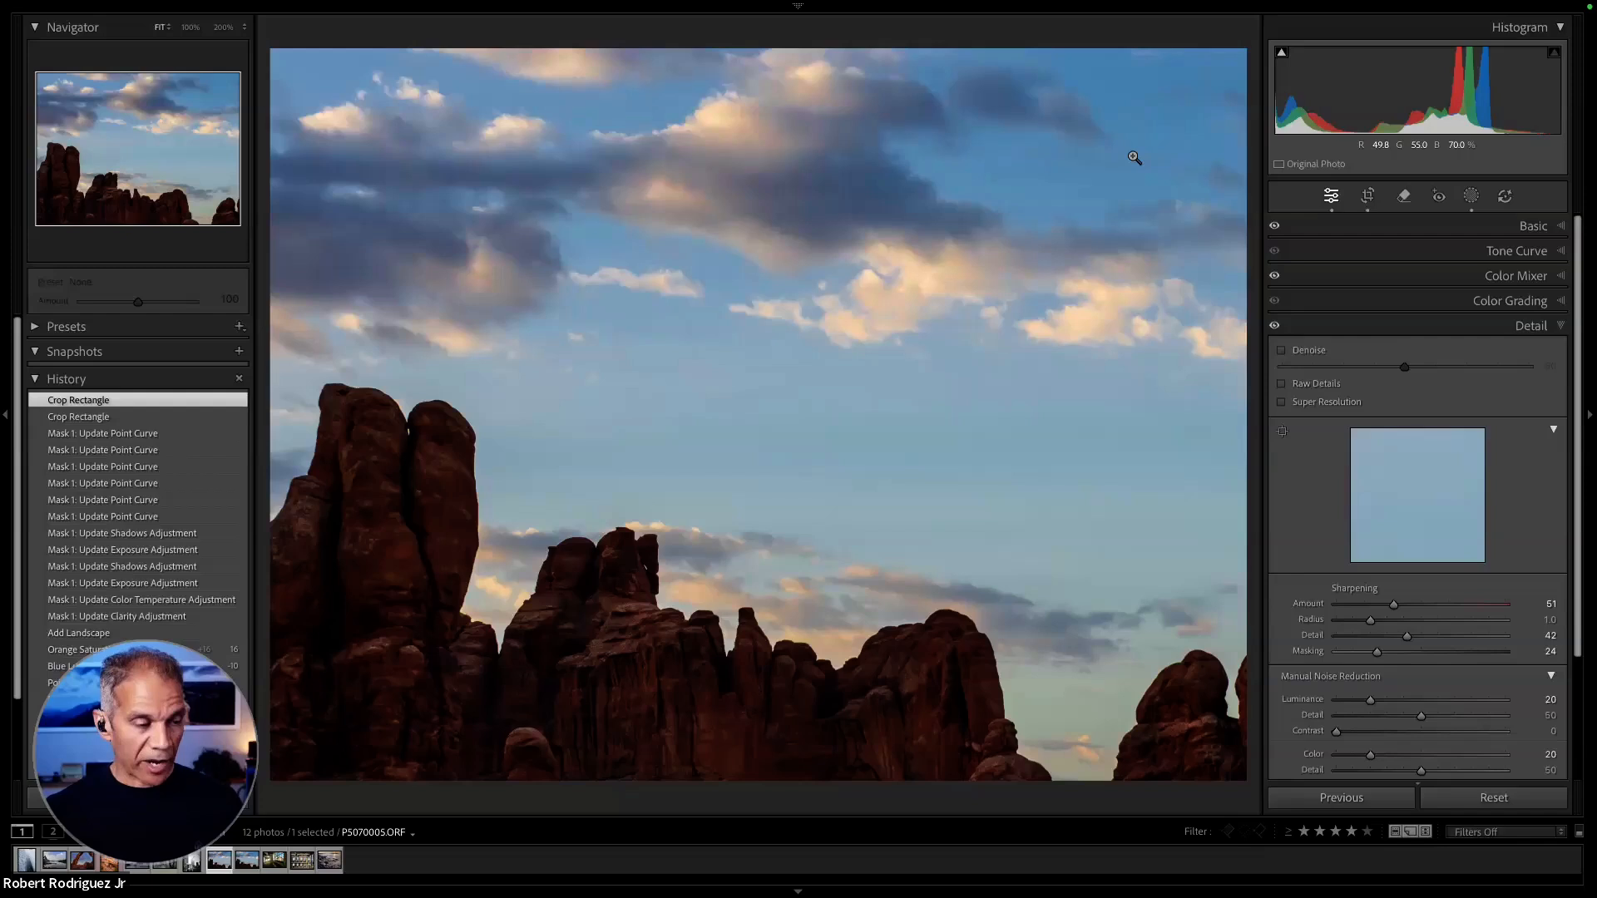
# - Return to the grid and synchronize only the Crop settings, including Straighten Angle and Aspect Ratio, from P5070005 to P5070004
pyautogui.press('g')
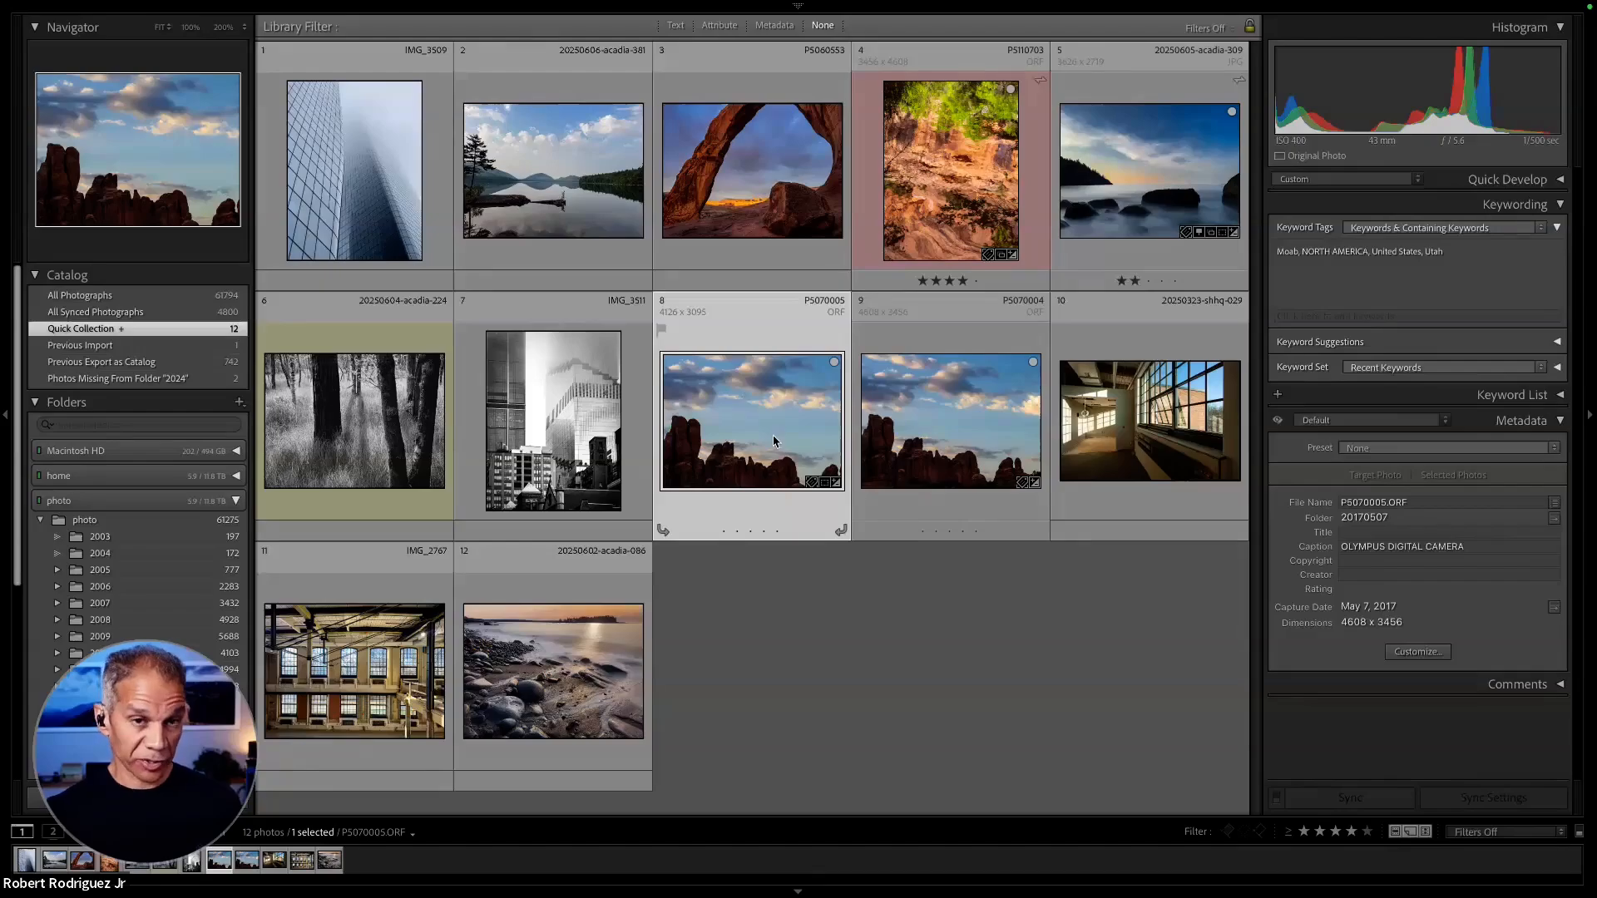
pyautogui.keyDown('super'); pyautogui.click(937, 416); pyautogui.keyUp('super')
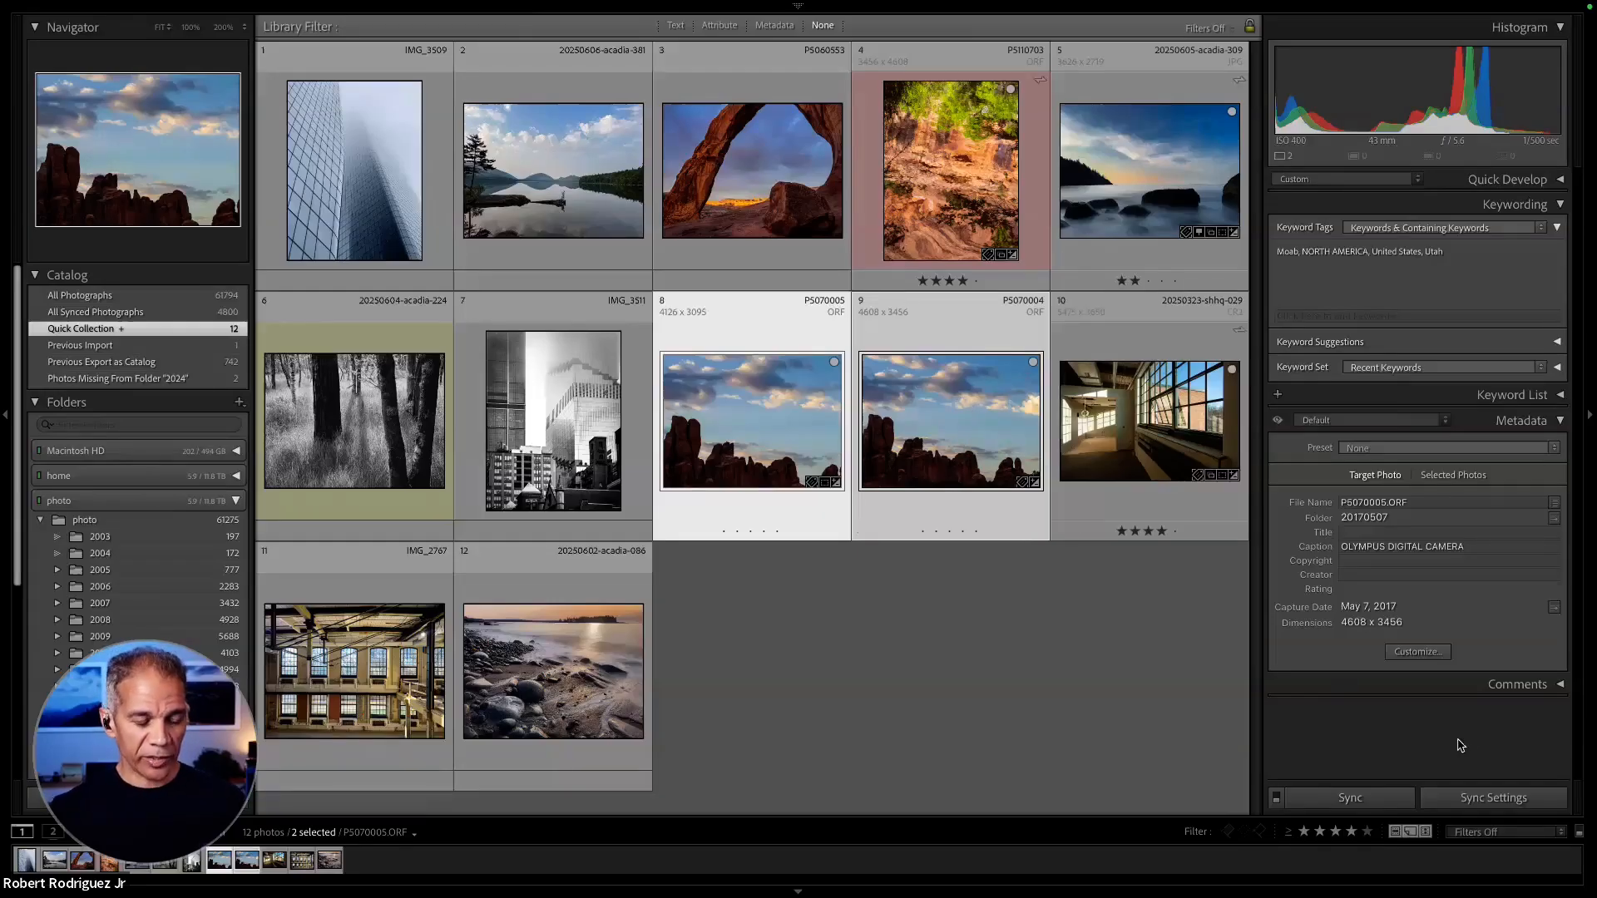
pyautogui.click(1502, 798)
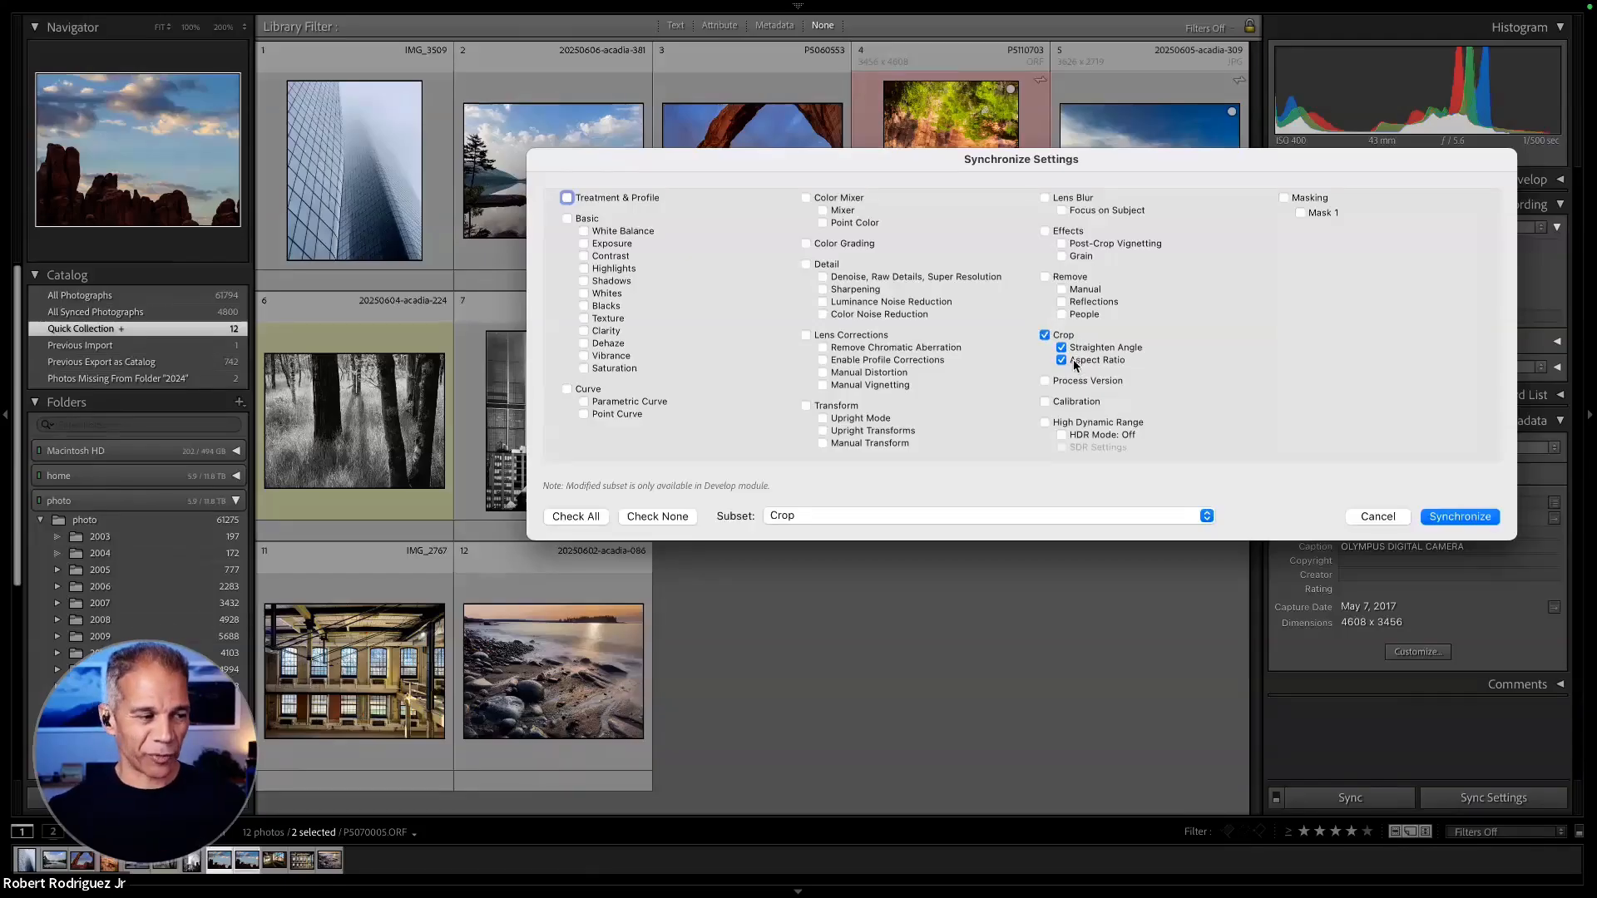
pyautogui.click(584, 521)
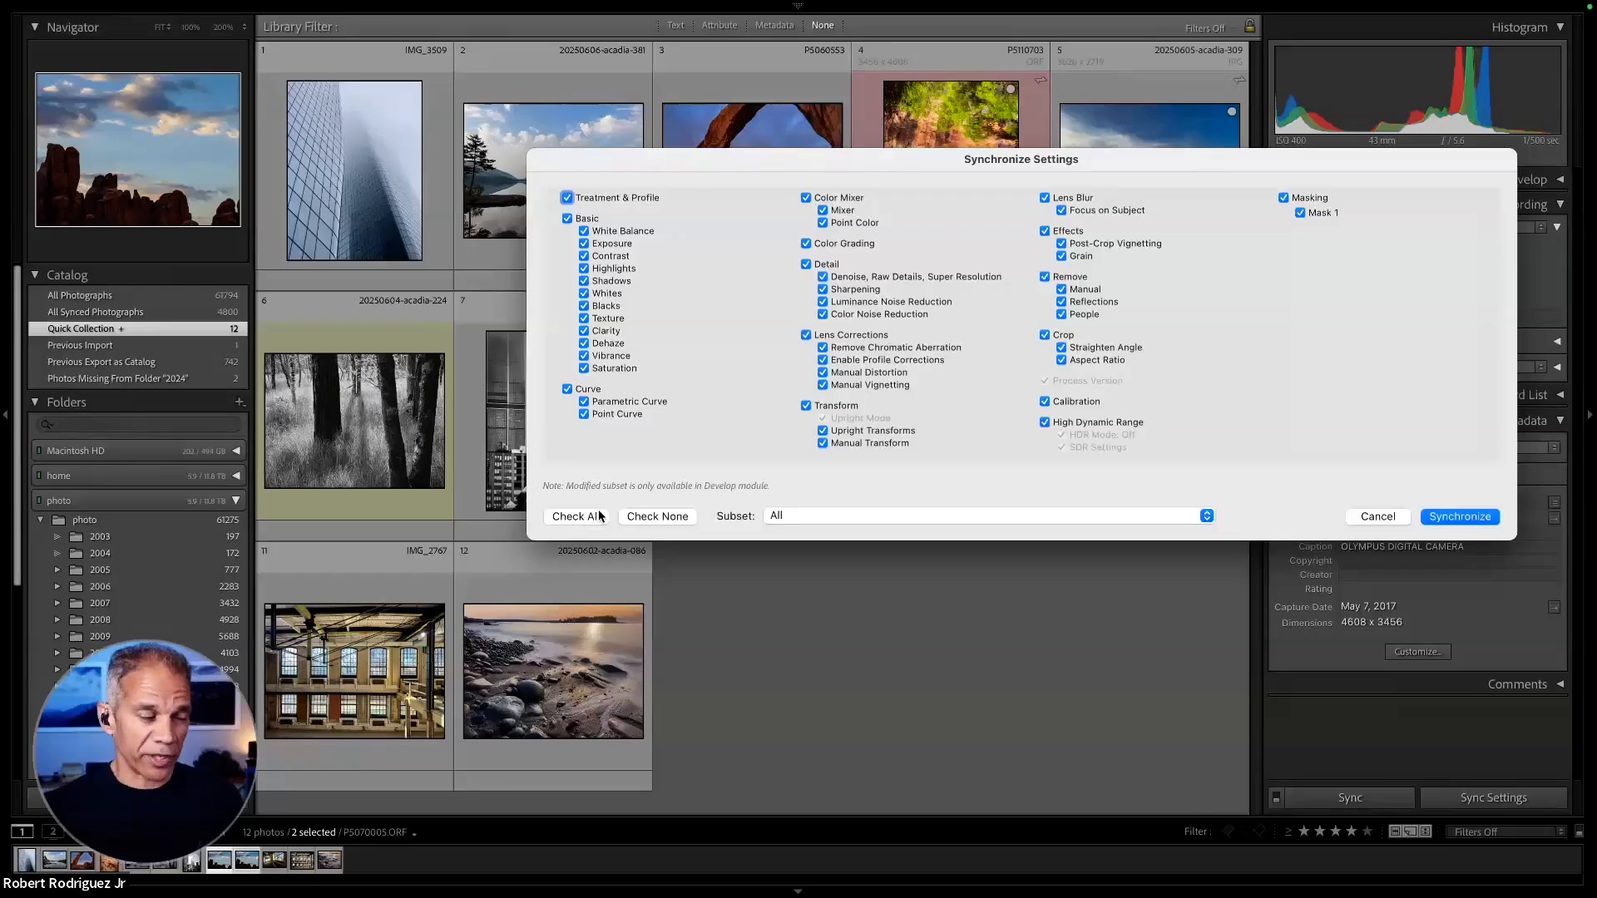
pyautogui.click(675, 518)
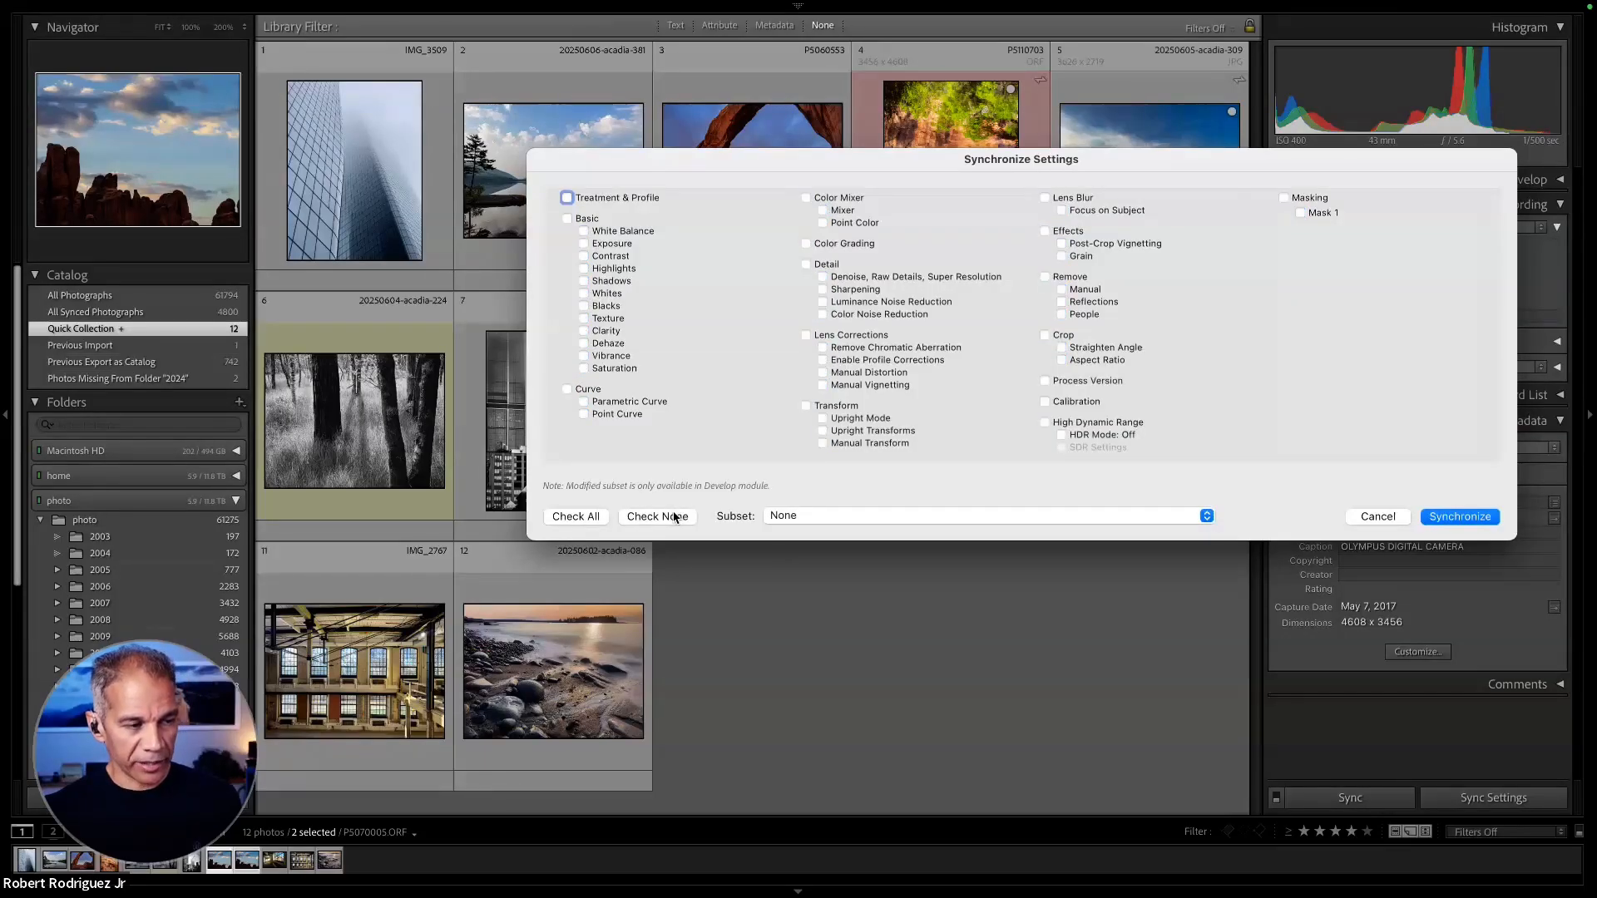
pyautogui.click(1046, 335)
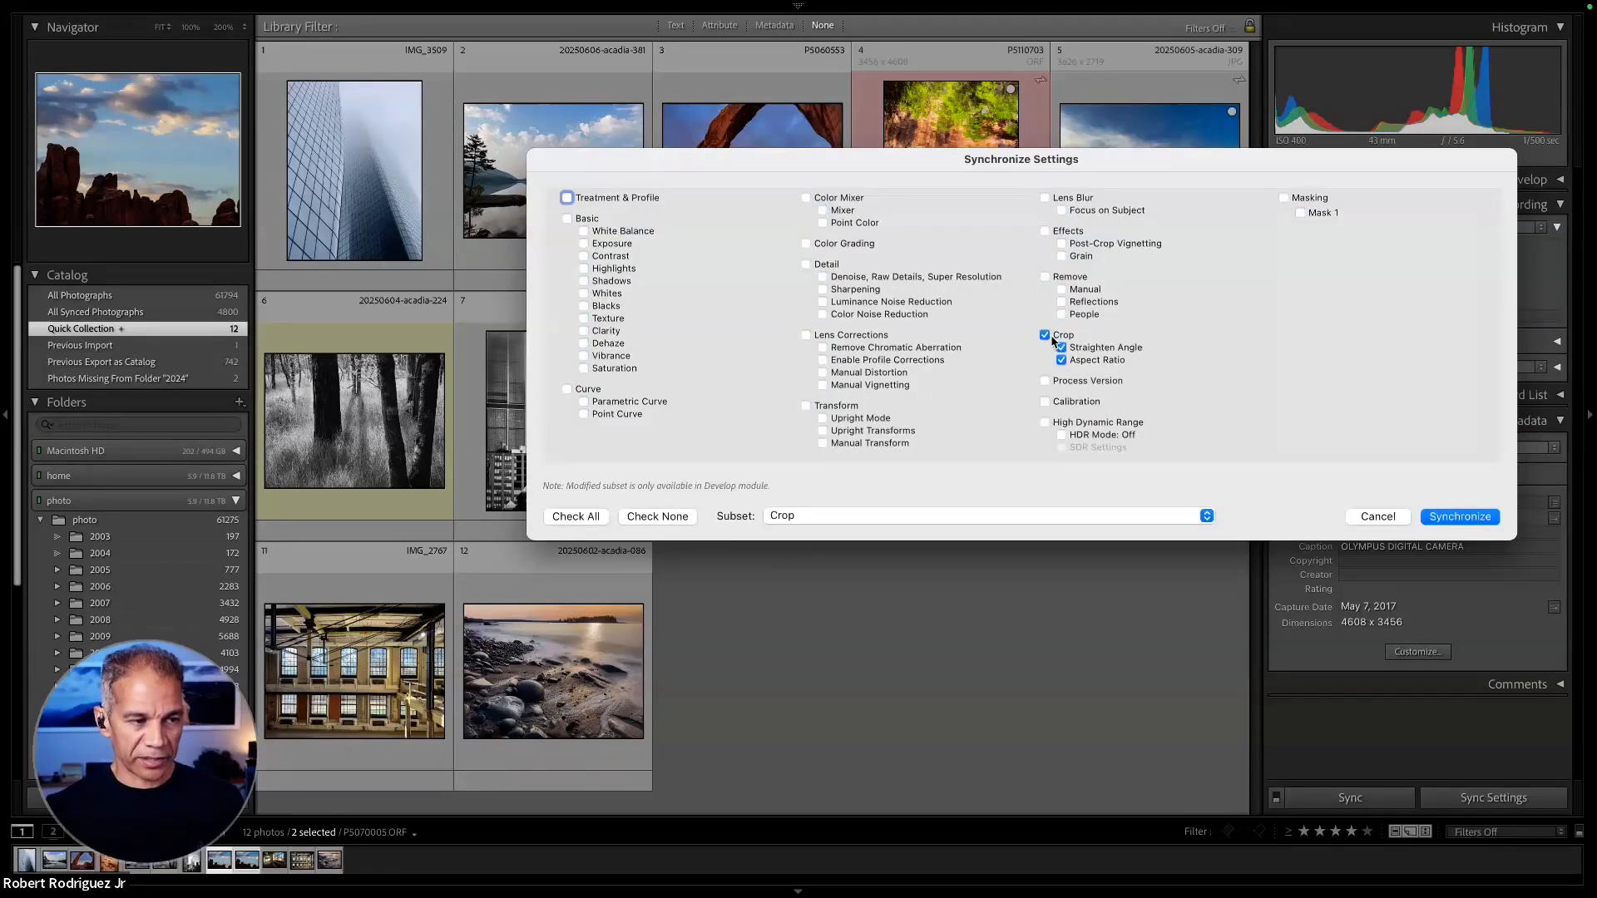
pyautogui.click(1472, 516)
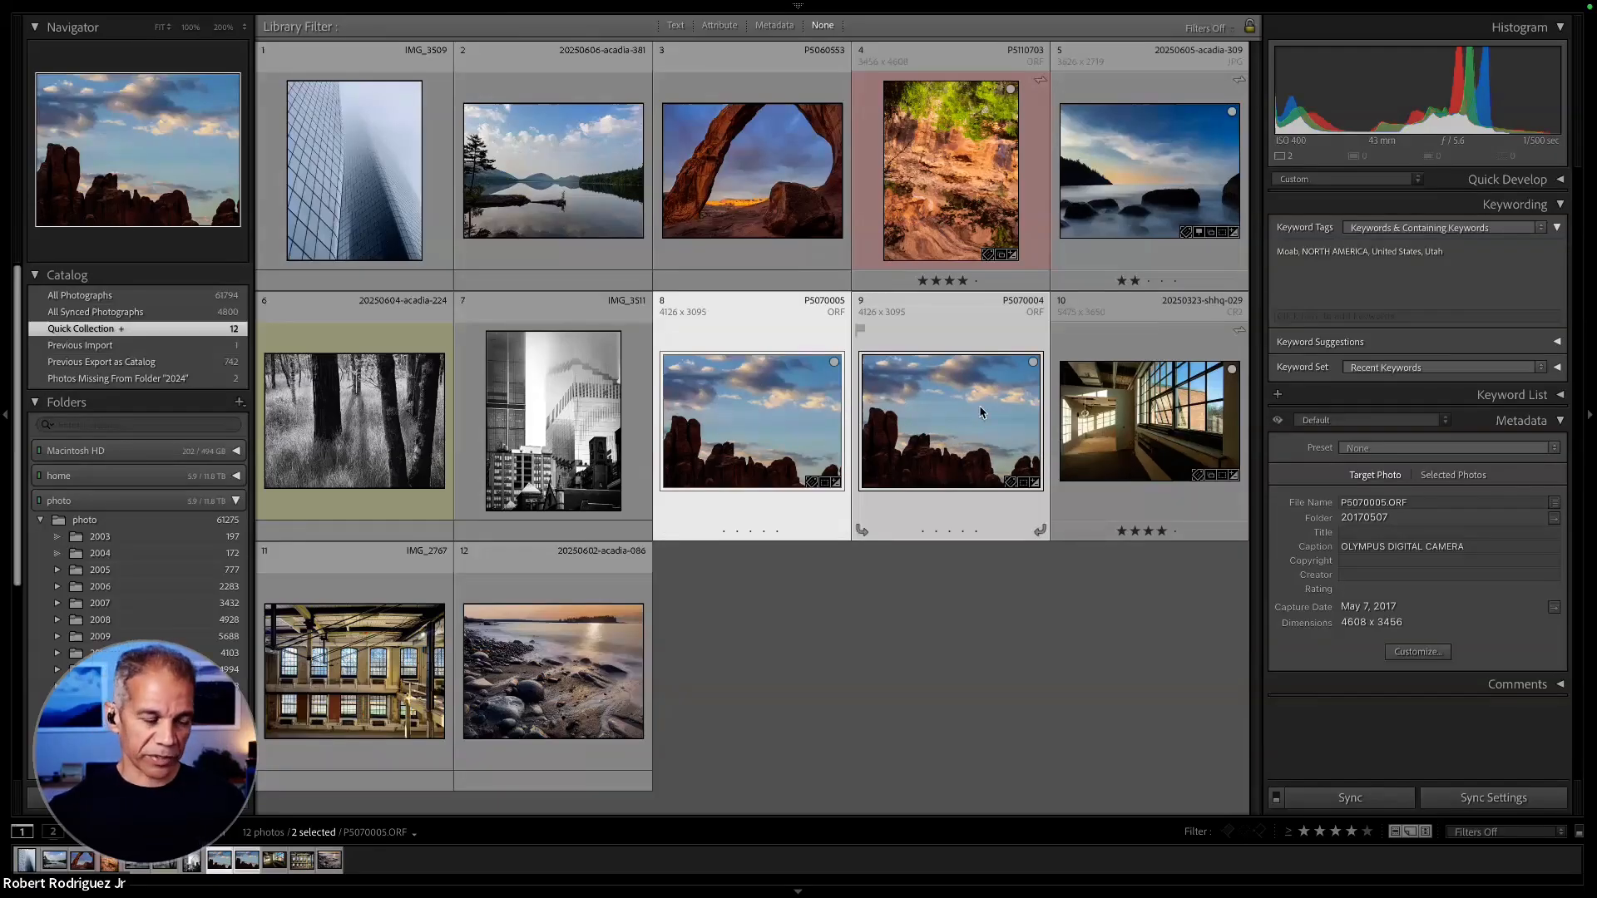
# - Reopen the synchronization settings for the two selected photos and delete the saved subset "Crop"
pyautogui.click(1461, 797)
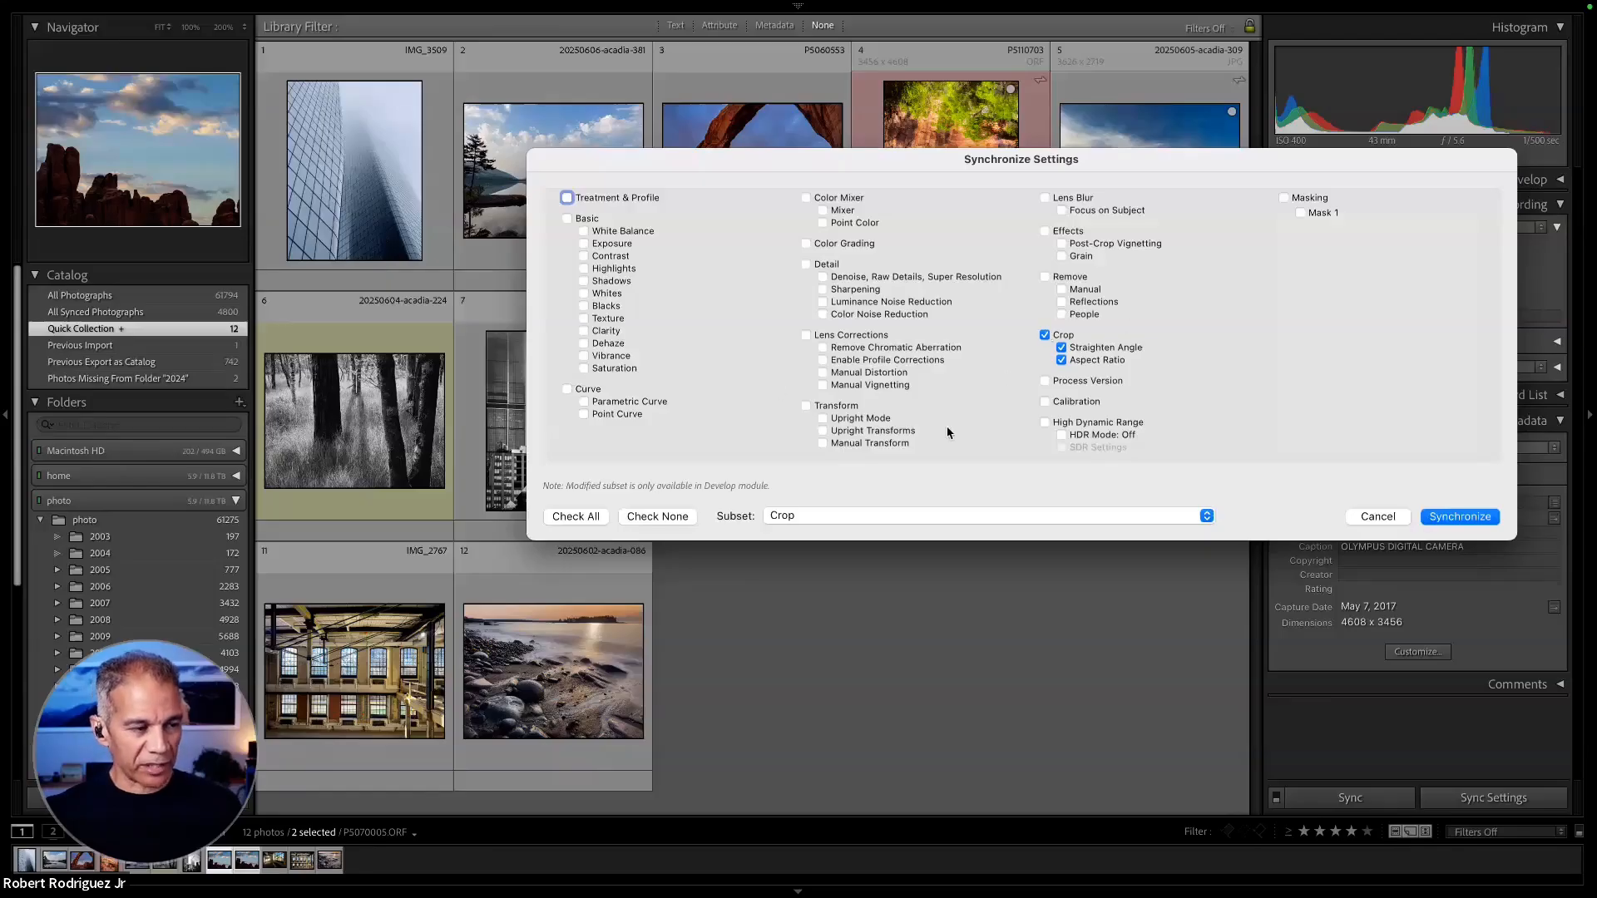
pyautogui.click(861, 515)
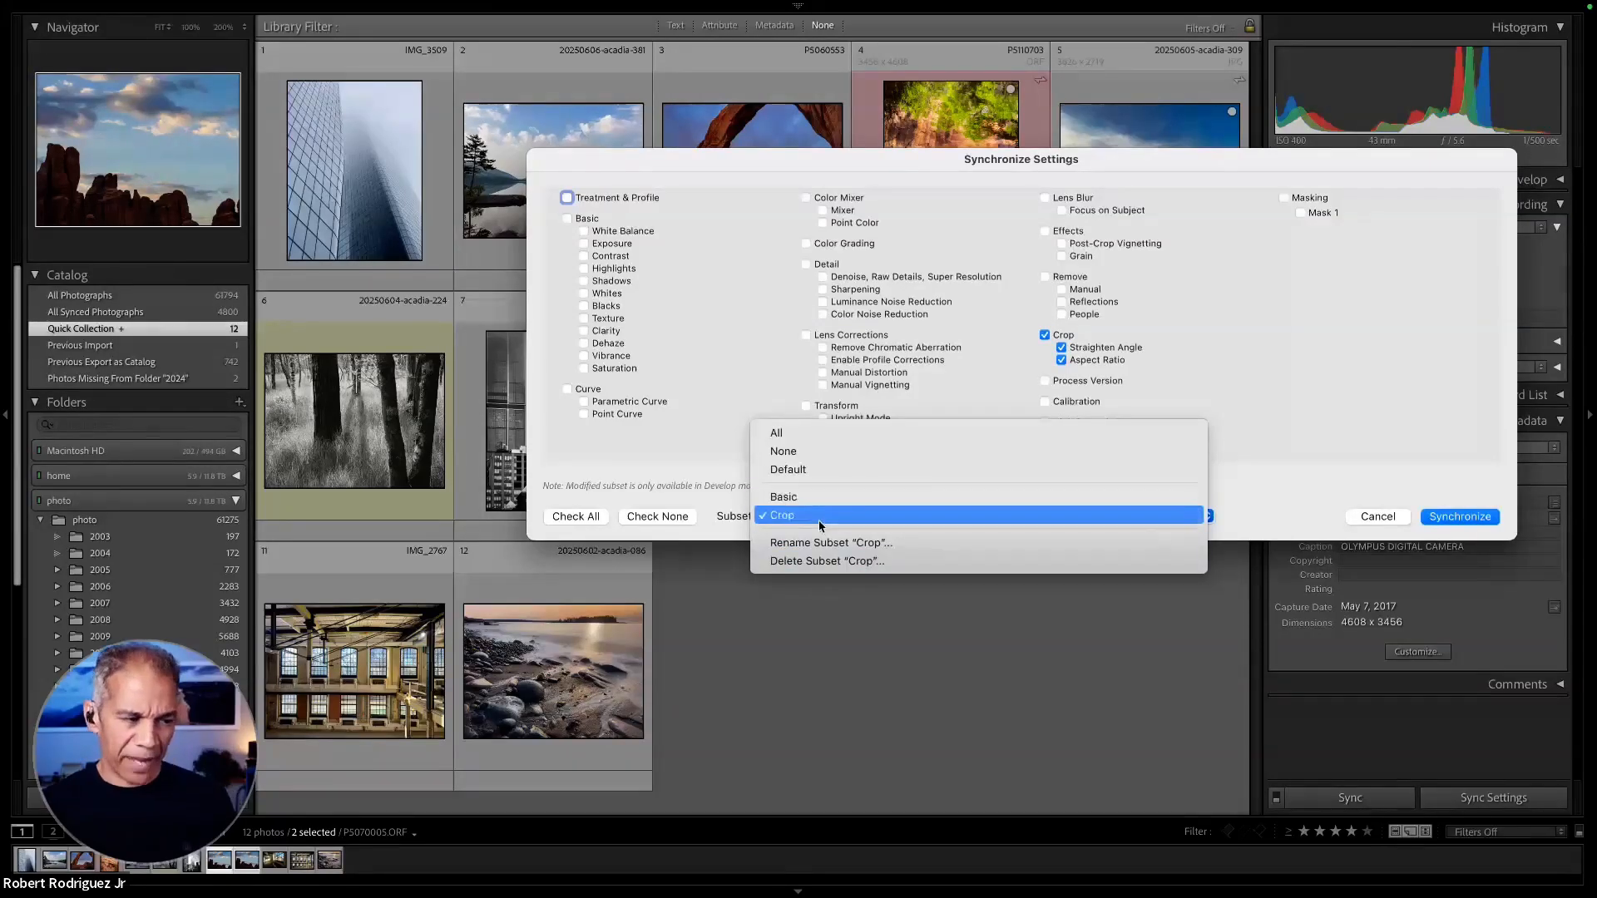
pyautogui.click(830, 562)
pyautogui.click(980, 290)
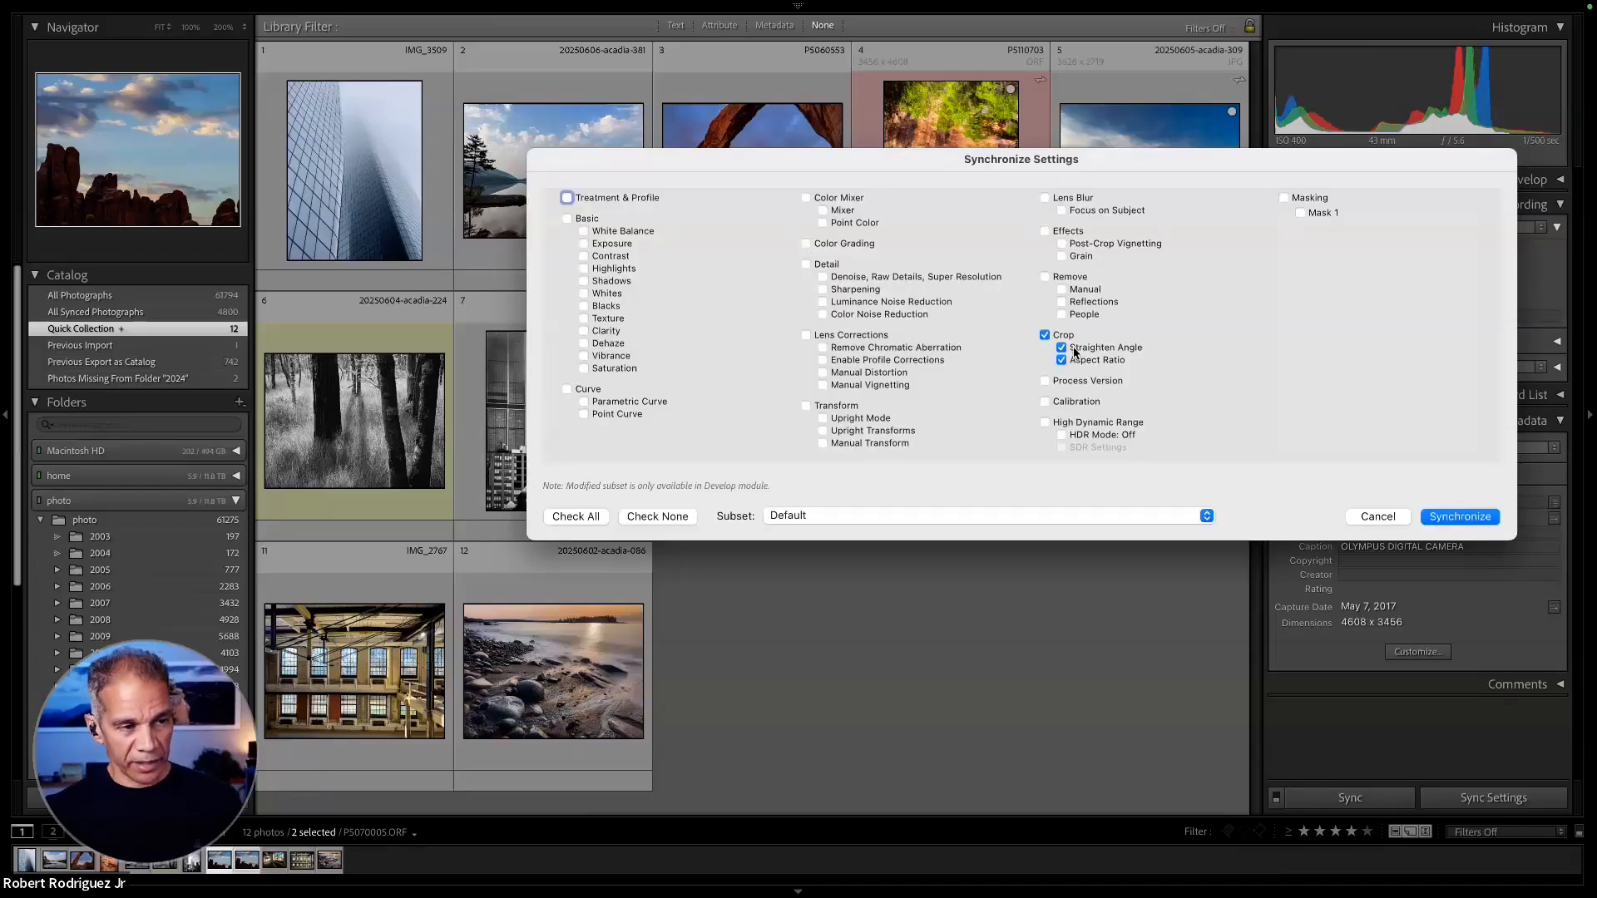
# - Save the checked crop options as a new subset named "Crop" and leave the synchronization settings without synchronizing
pyautogui.click(855, 516)
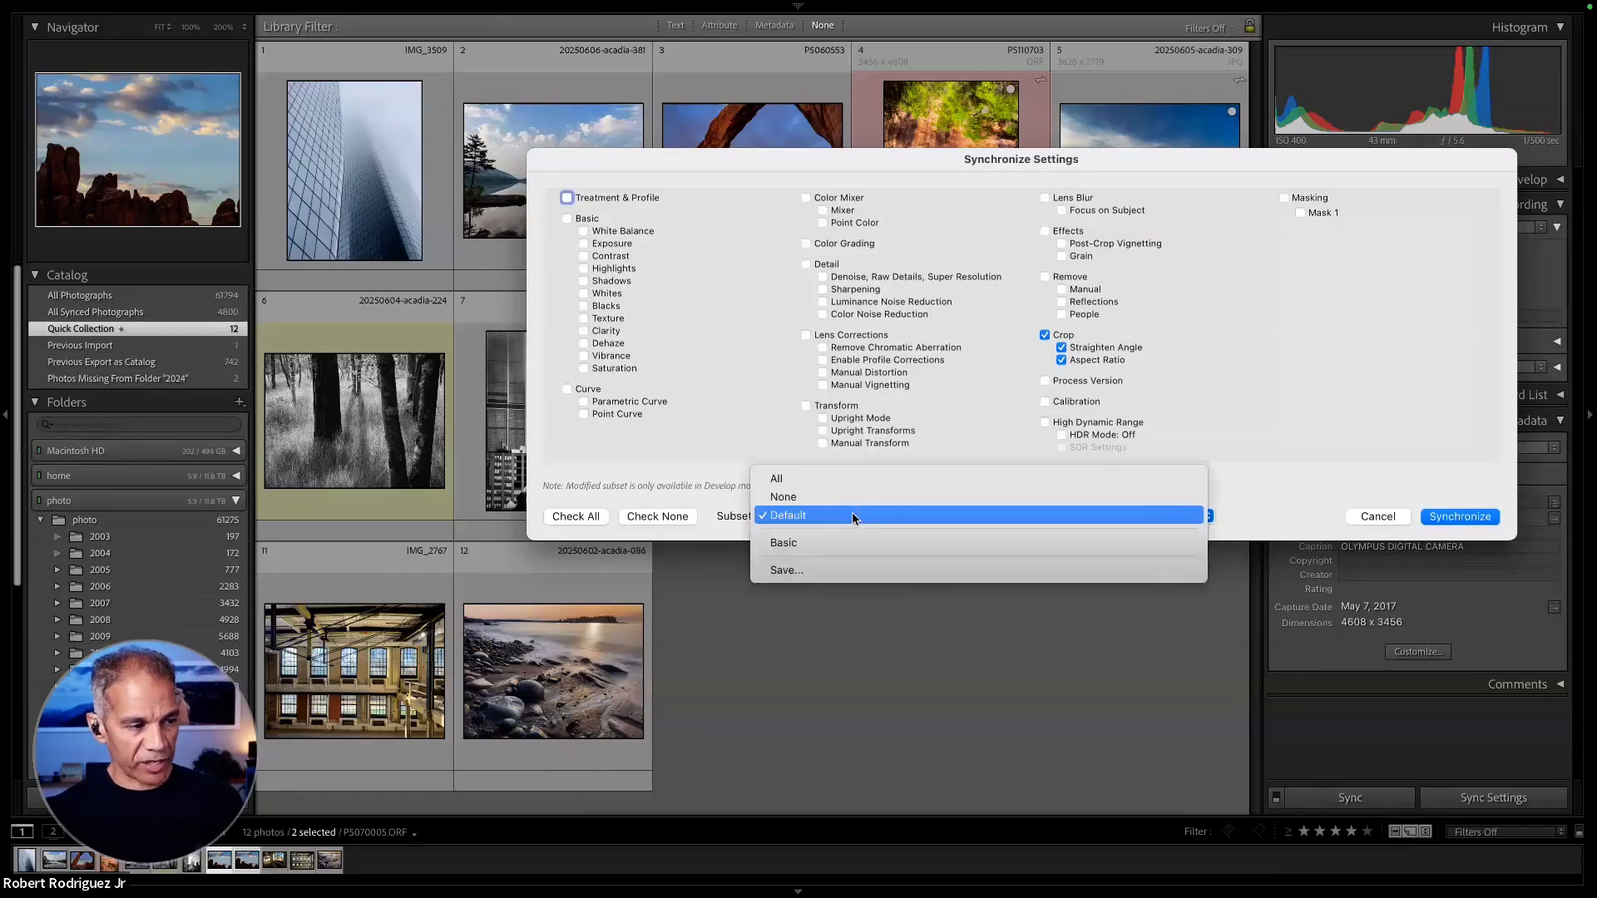
pyautogui.click(847, 574)
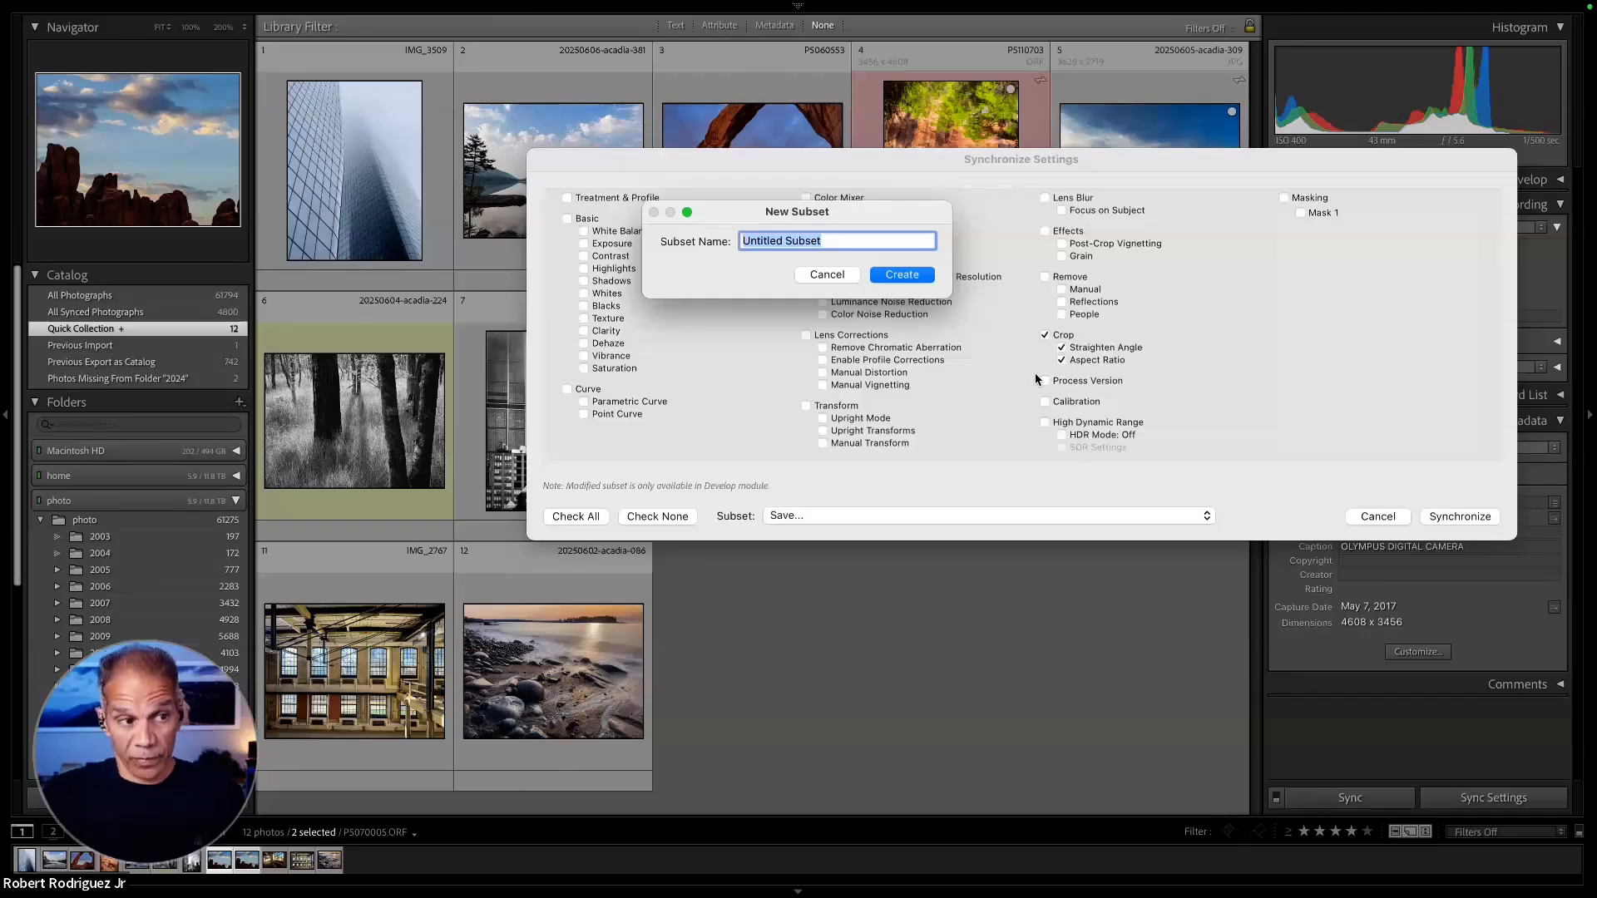
pyautogui.write('Crop')
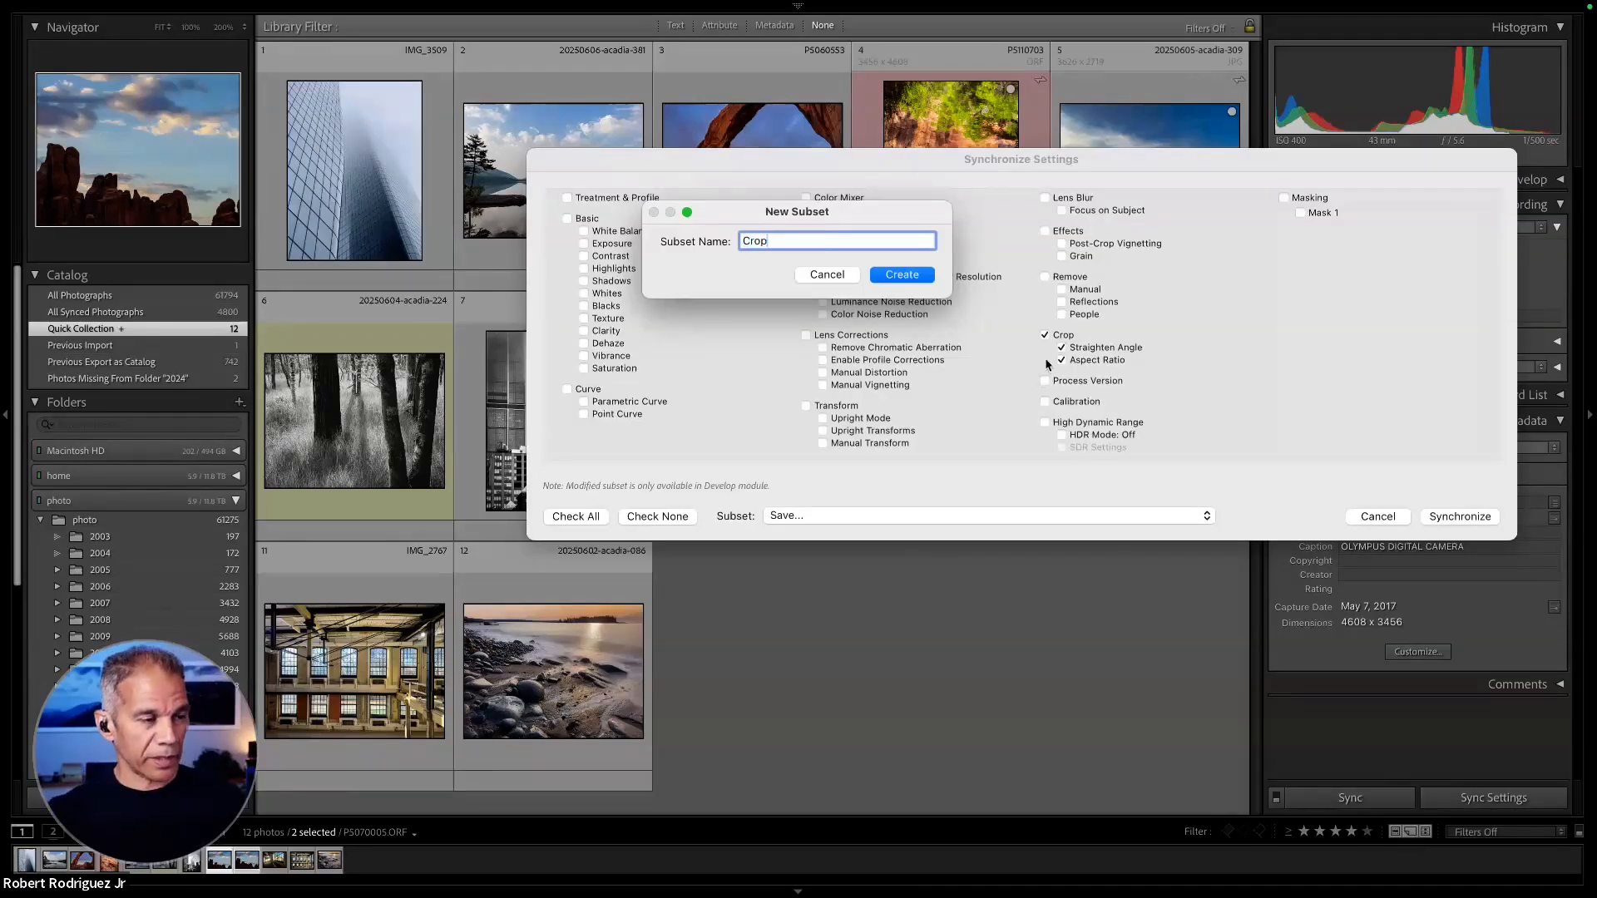
pyautogui.click(902, 275)
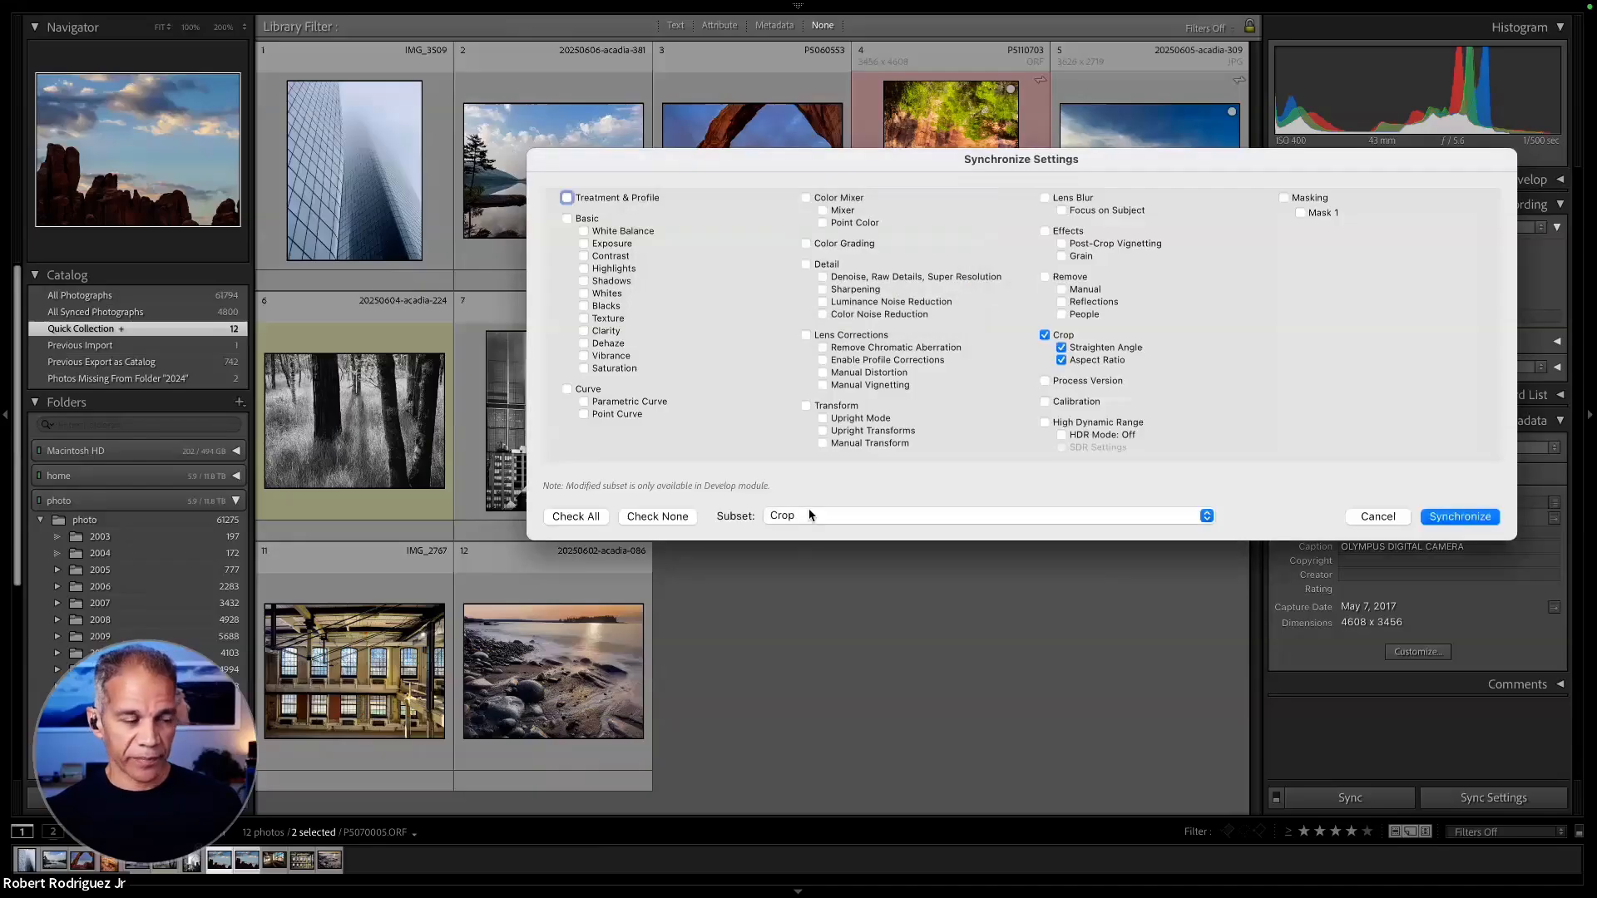
pyautogui.click(1377, 517)
# - Tighten the crop of photo P5070005 from its lower-right corner to about 3674 x 2755 pixels, reposition the image within it and return to the grid
pyautogui.click(1137, 638)
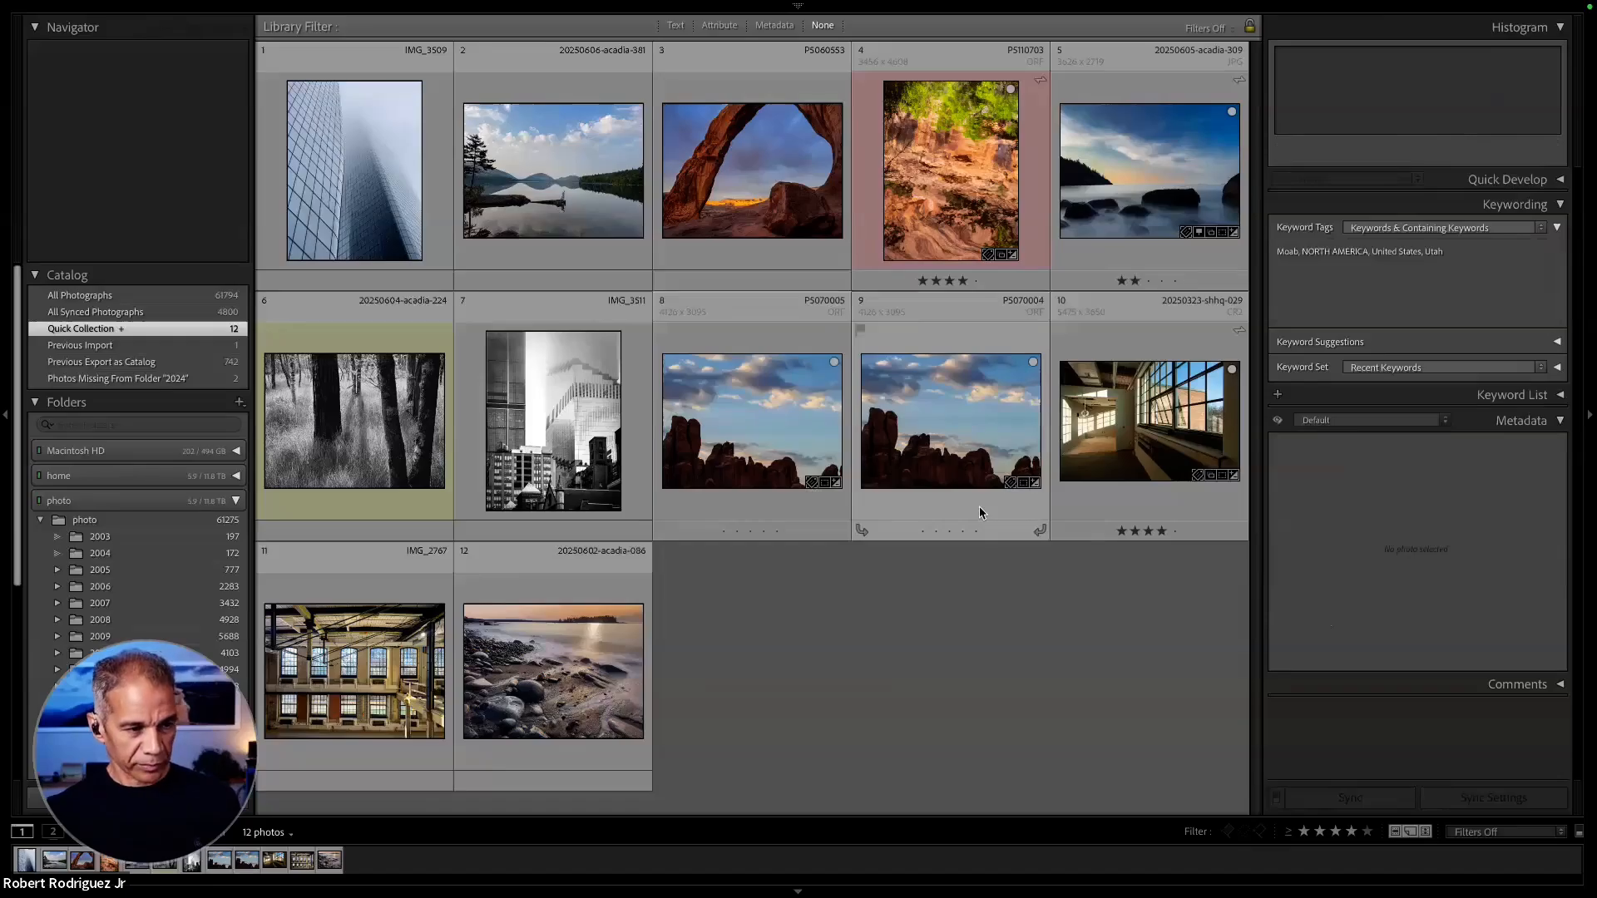
pyautogui.doubleClick(778, 420)
pyautogui.press('d')
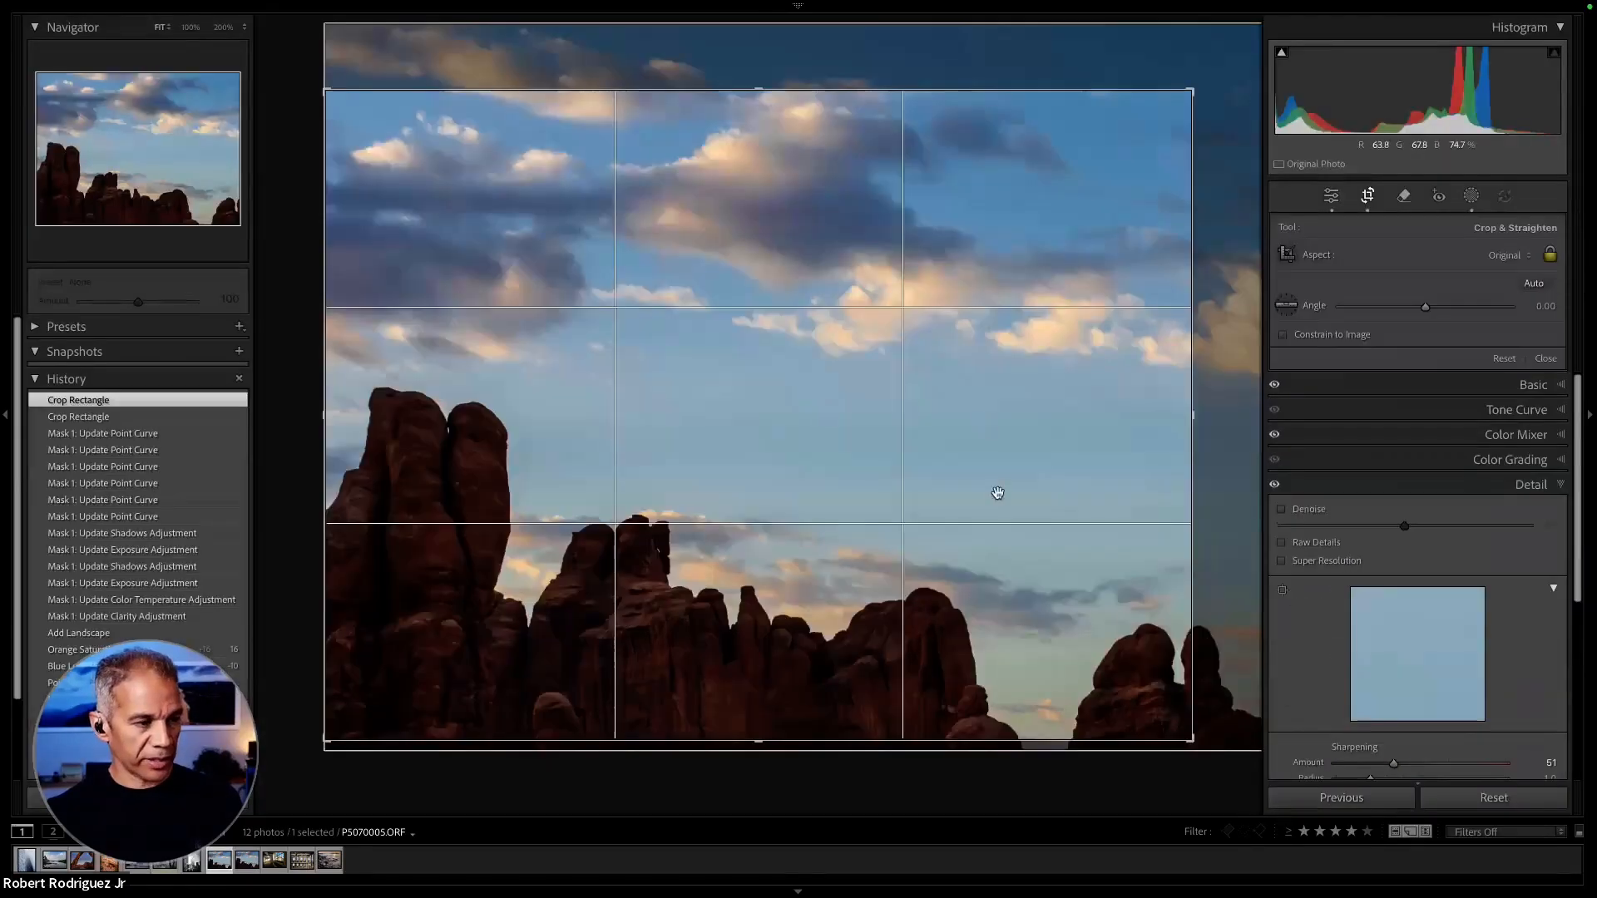
pyautogui.moveTo(1196, 736); pyautogui.dragTo(1164, 704)
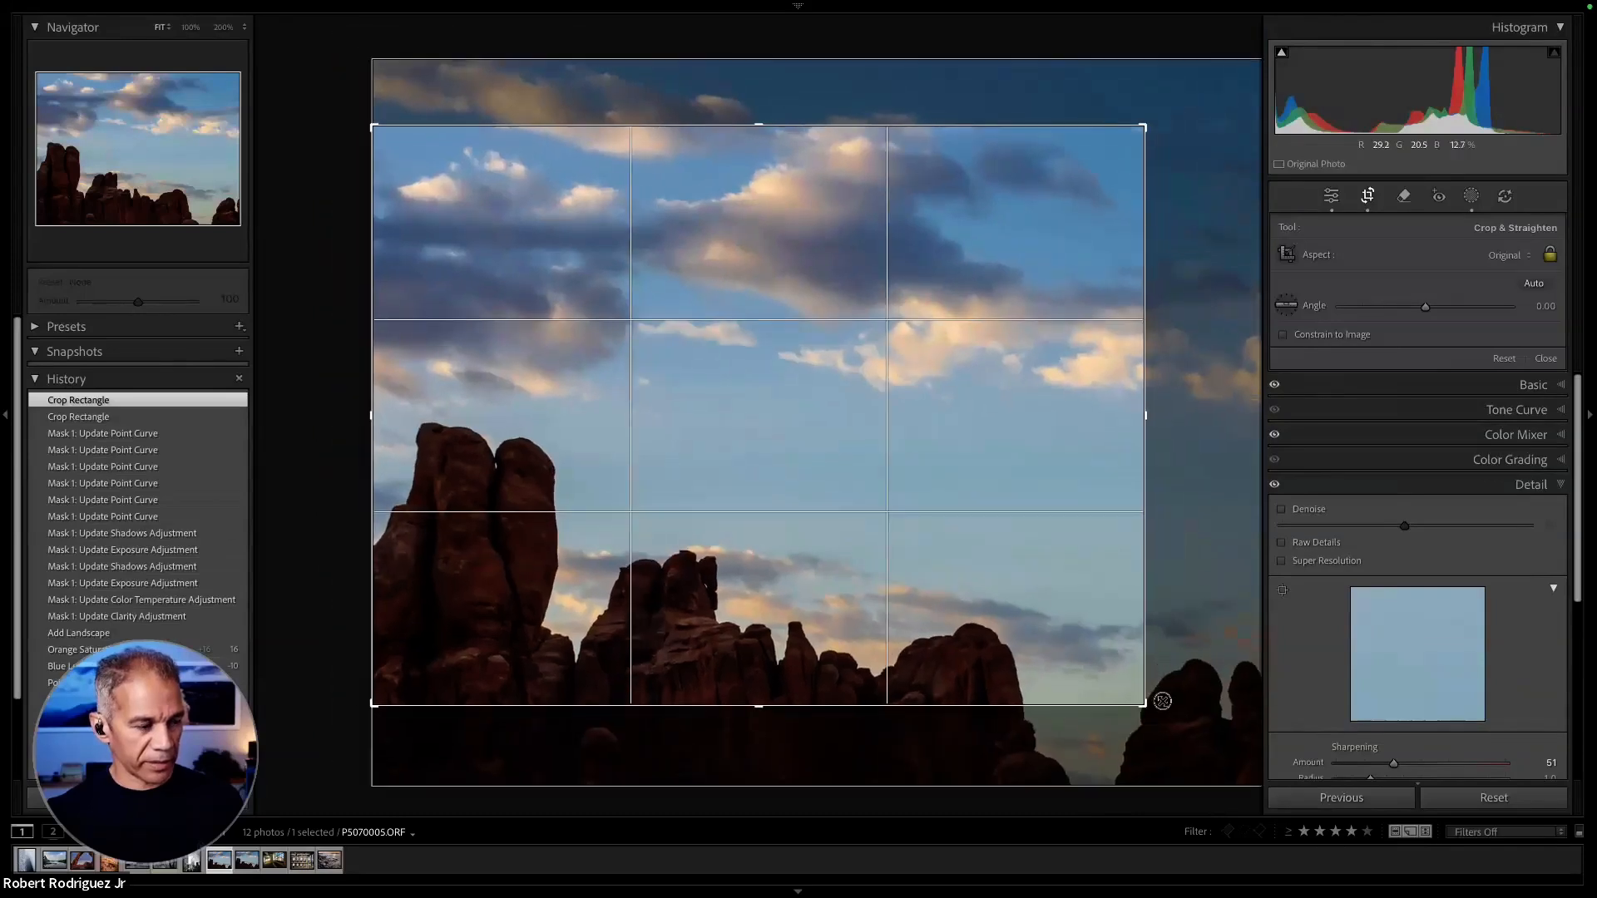
pyautogui.moveTo(1074, 574); pyautogui.dragTo(1086, 552)
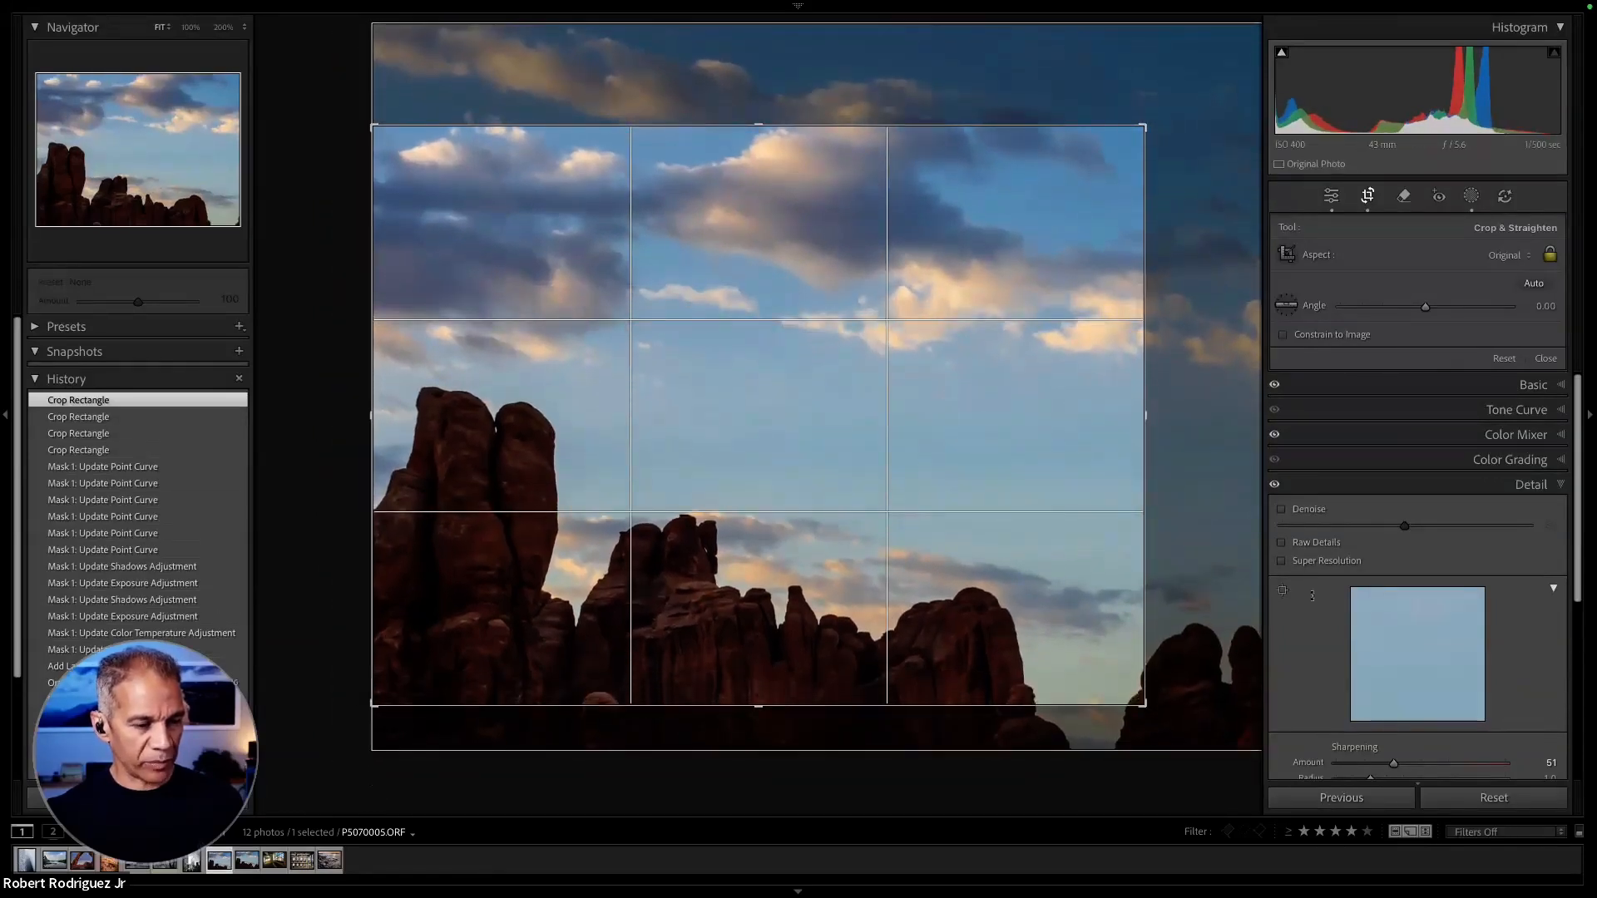
pyautogui.press('r')
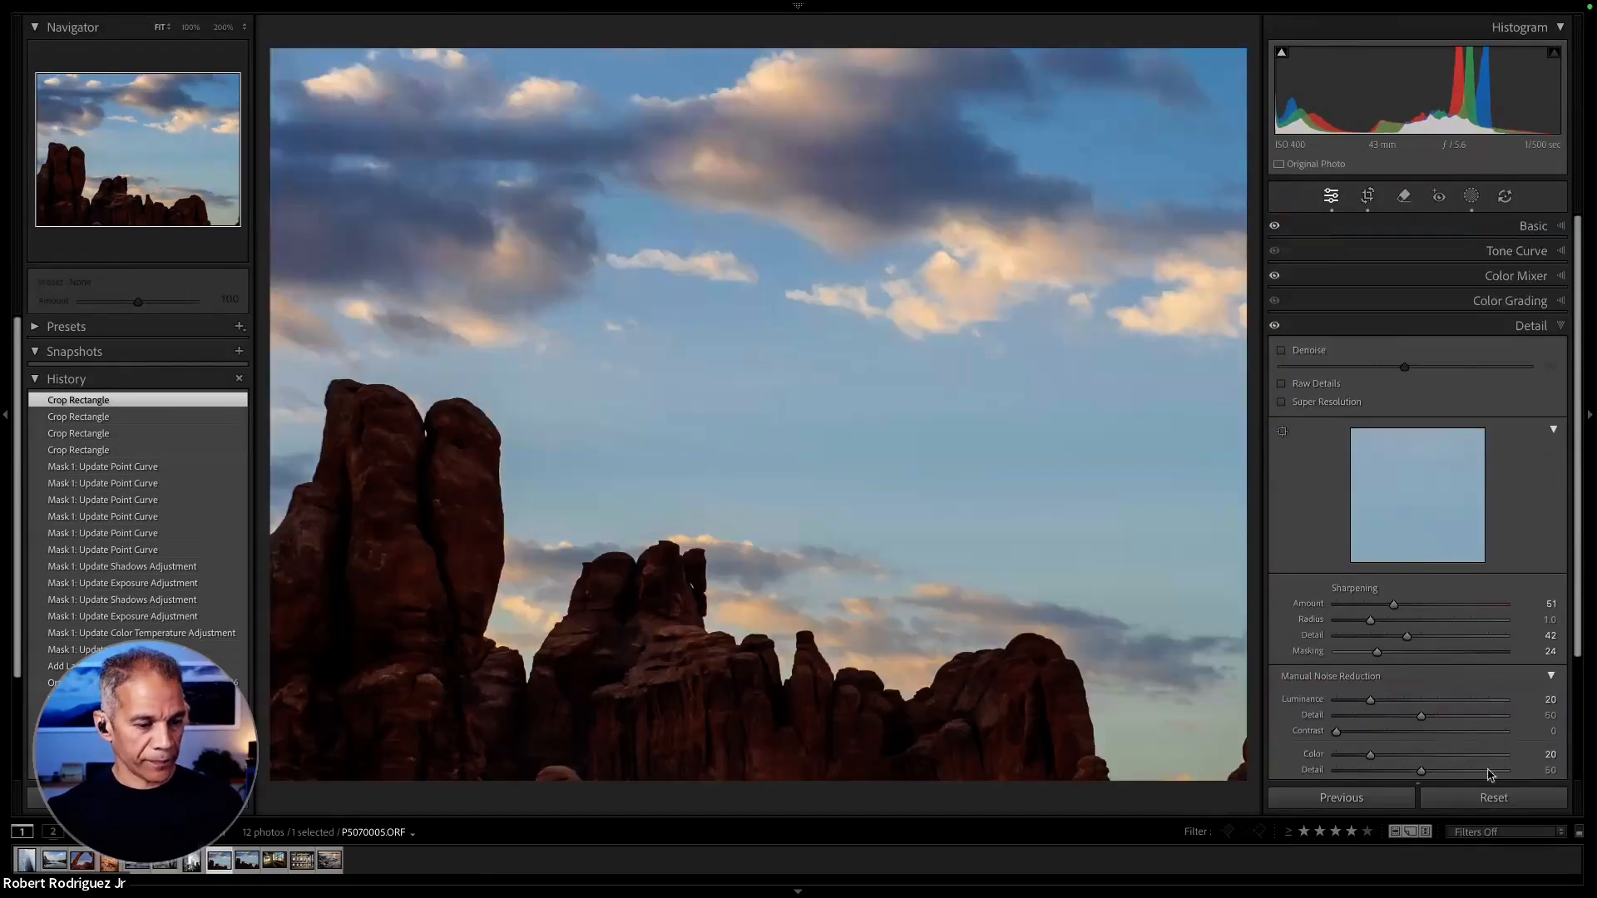
pyautogui.press('g')
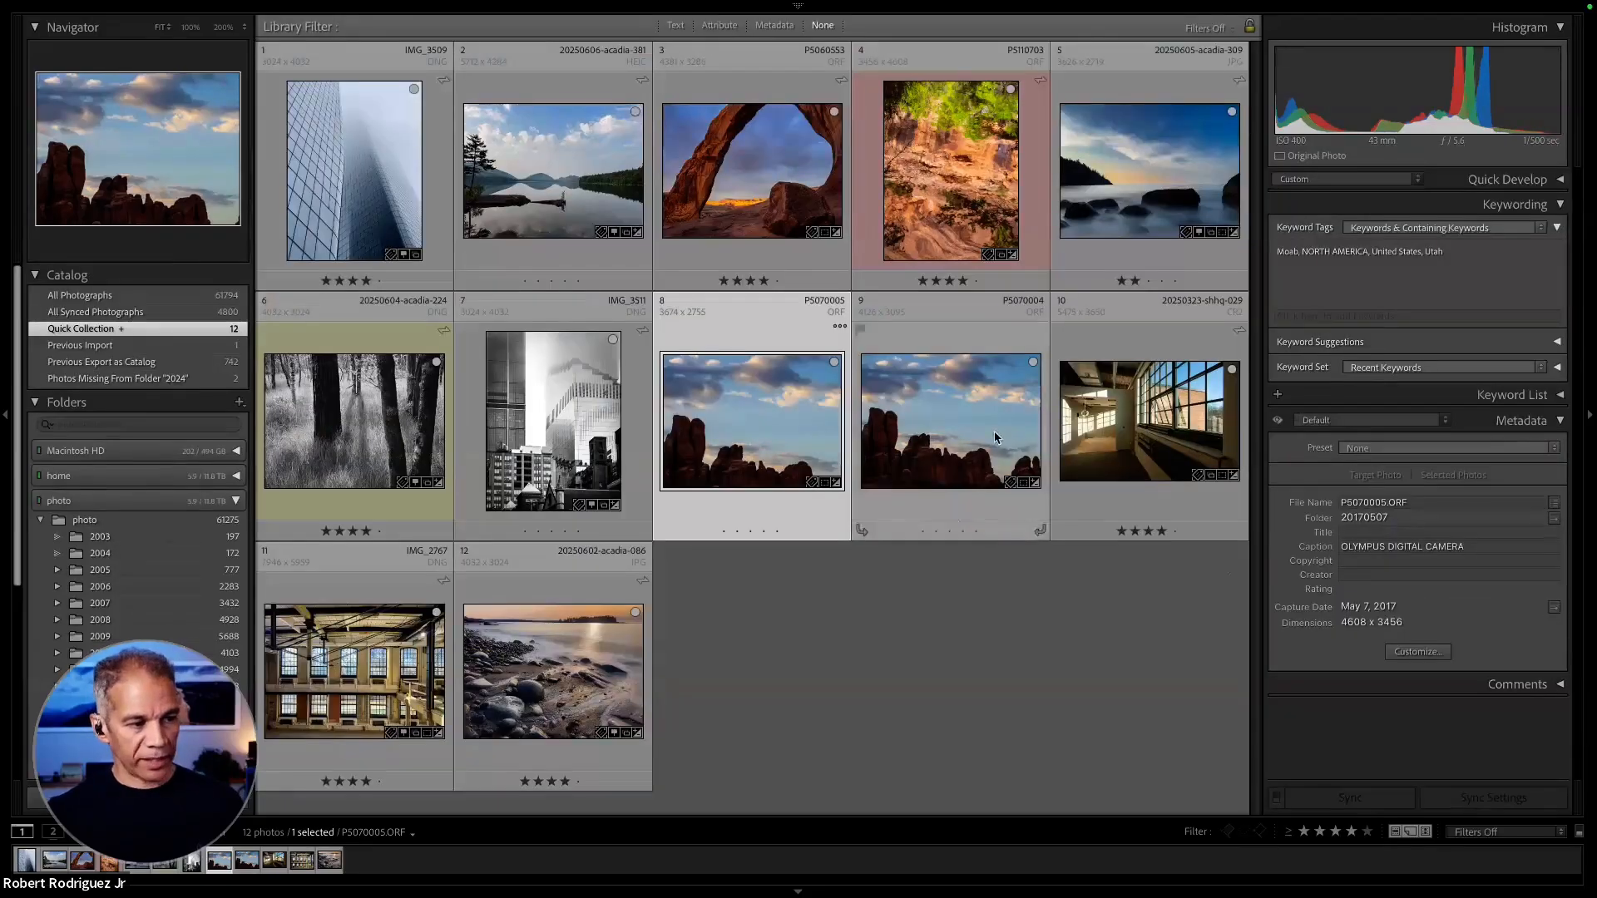
# - Review the All, Crop and Basic subsets in the synchronization settings for P5070005 and P5070004, and leave without synchronizing
pyautogui.hotkey('shift', 'Right')
pyautogui.click(1470, 800)
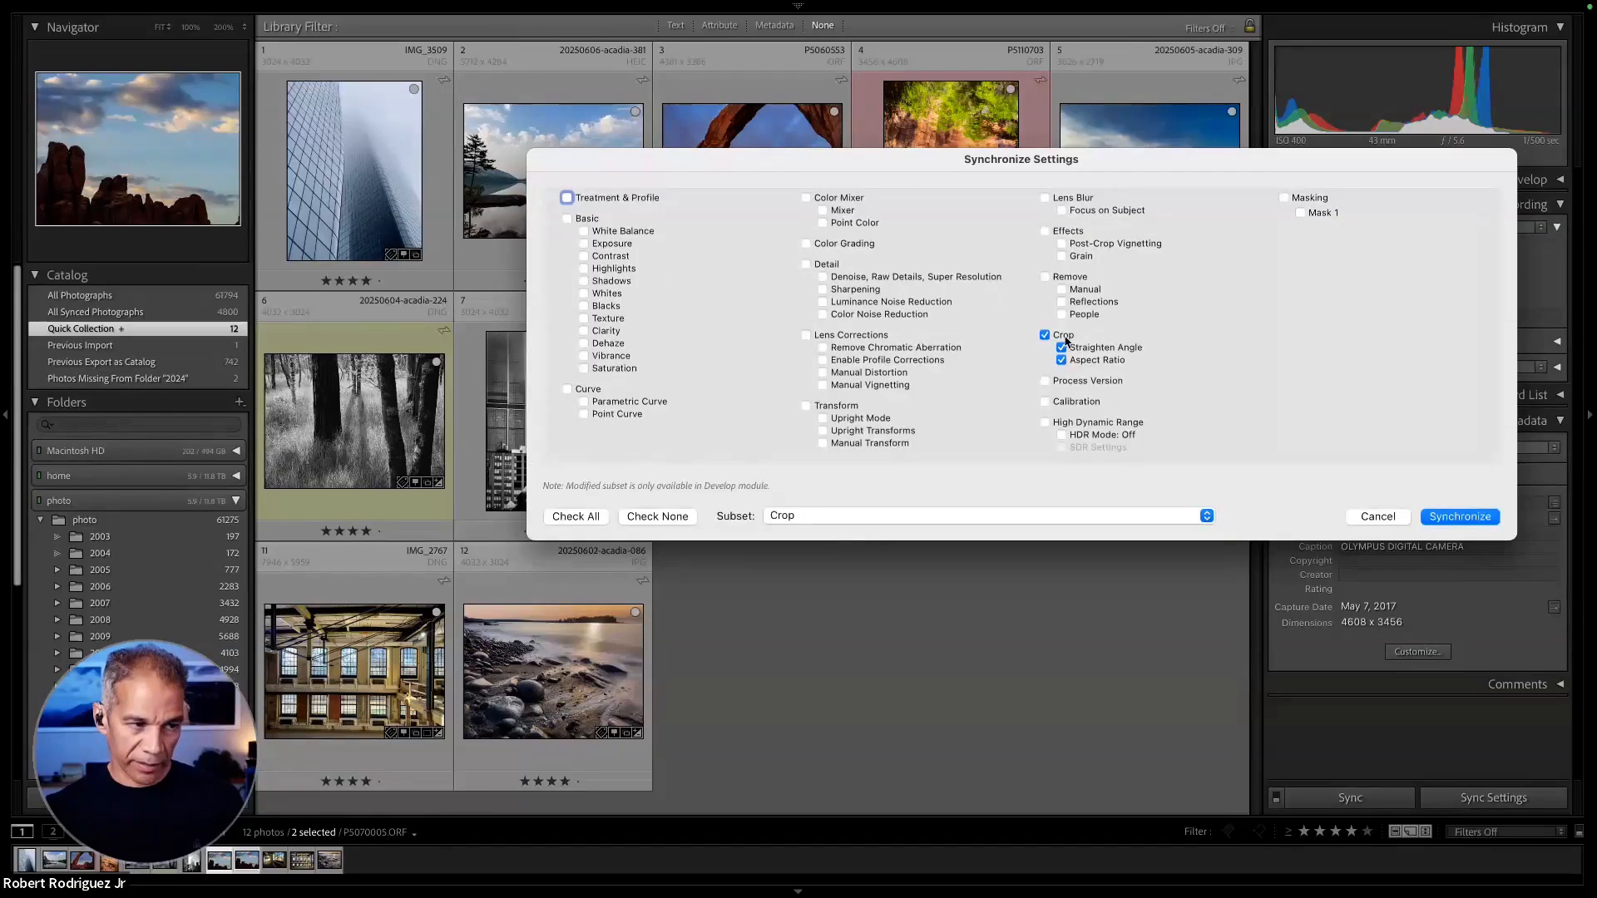
pyautogui.click(603, 521)
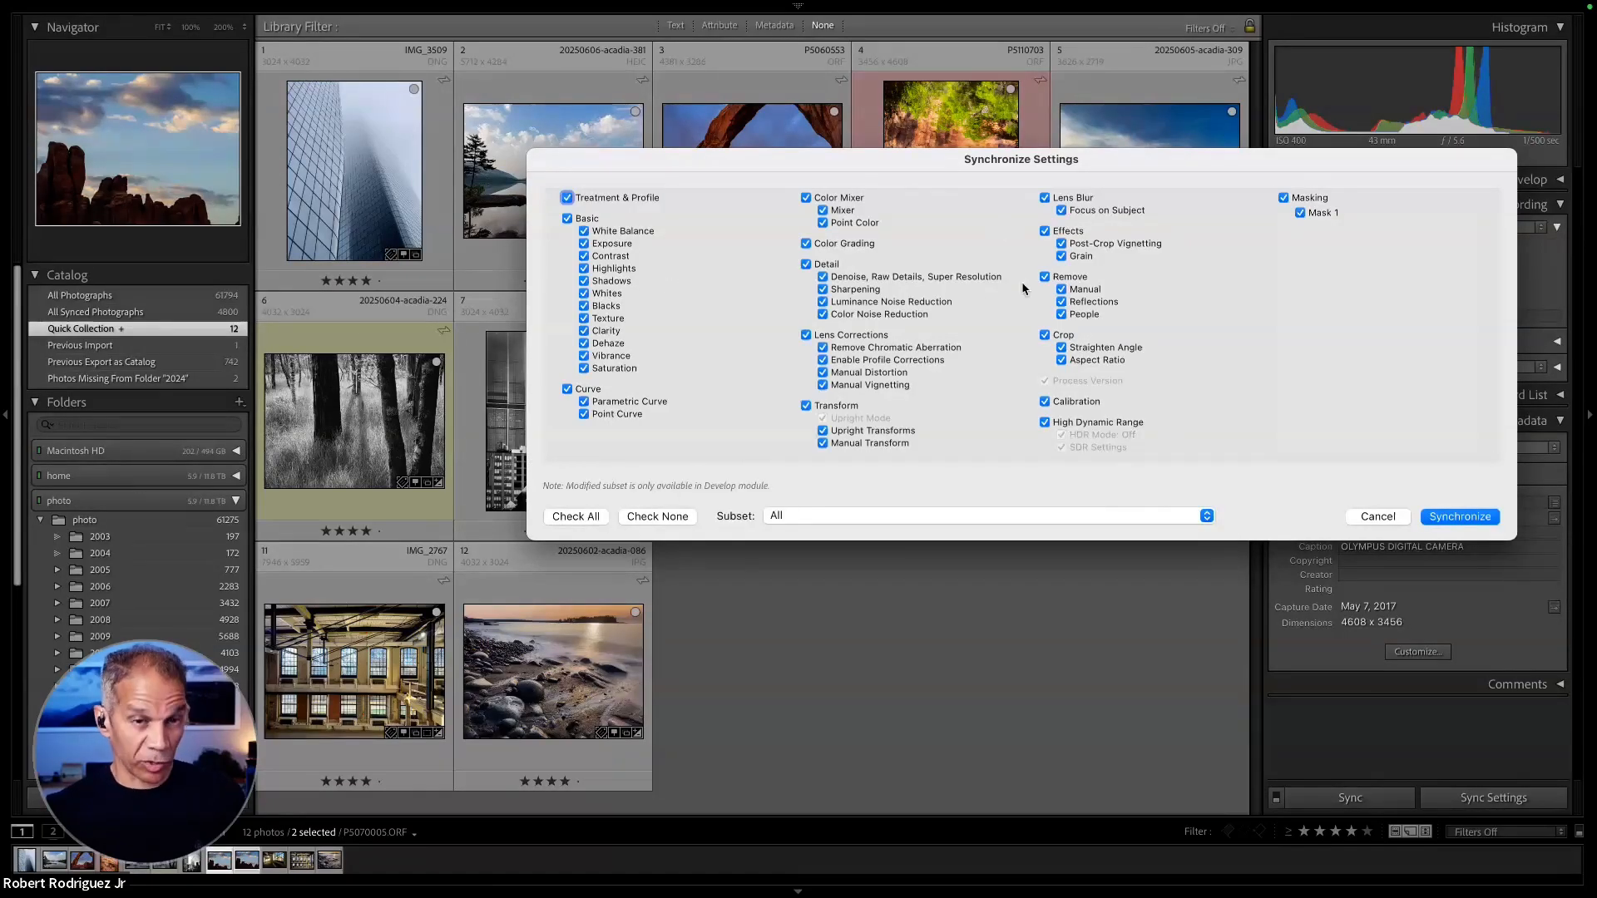
pyautogui.click(907, 519)
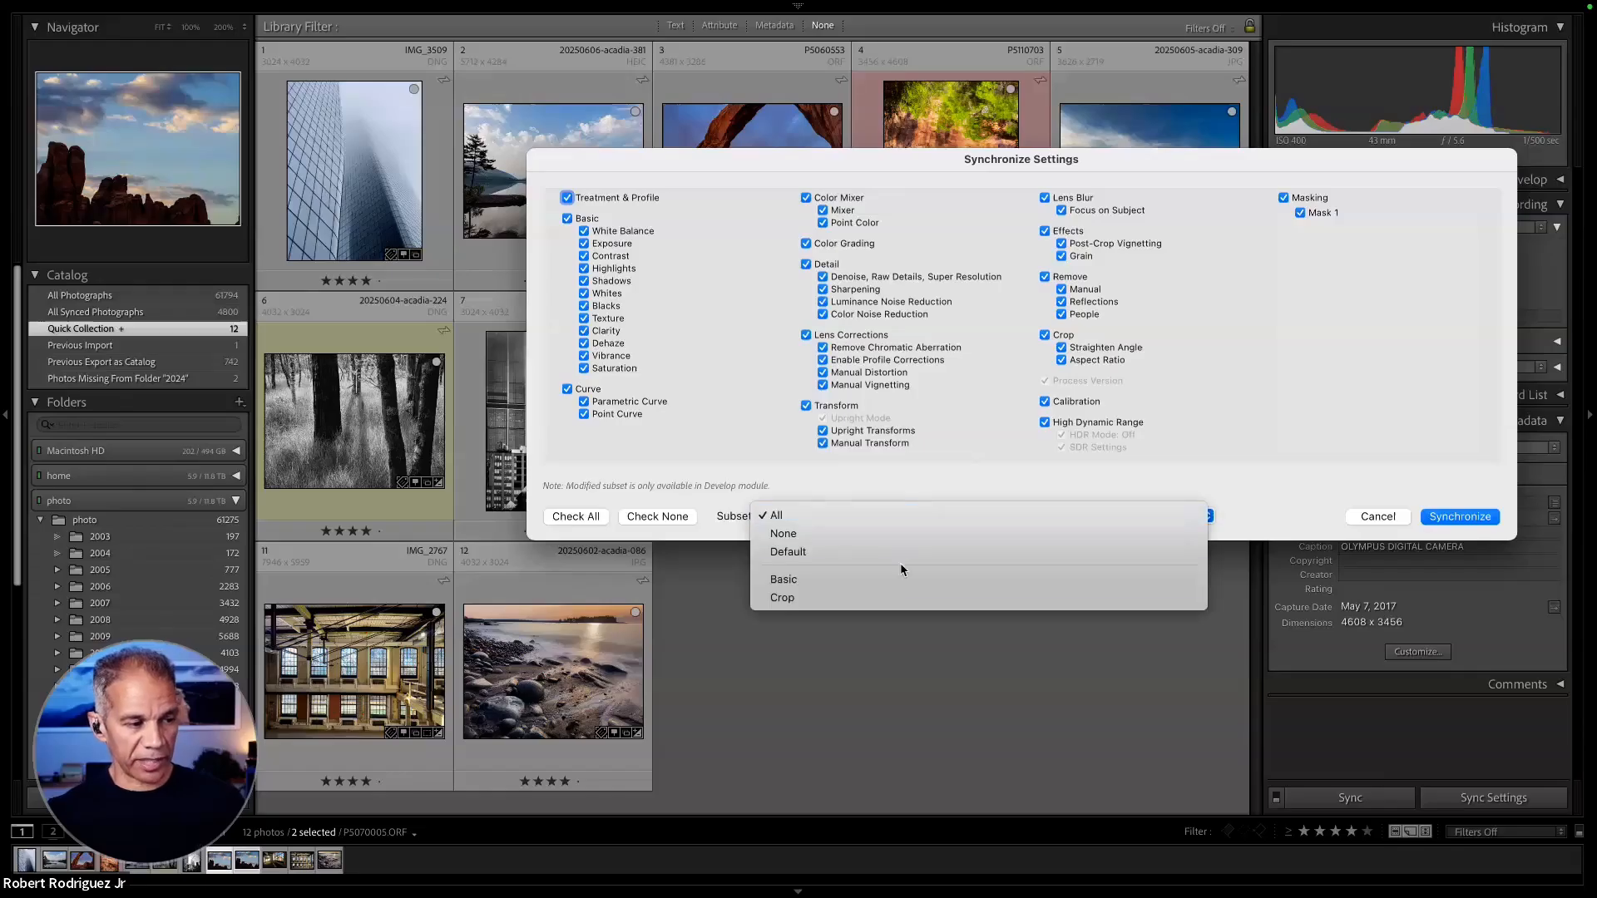
pyautogui.click(893, 597)
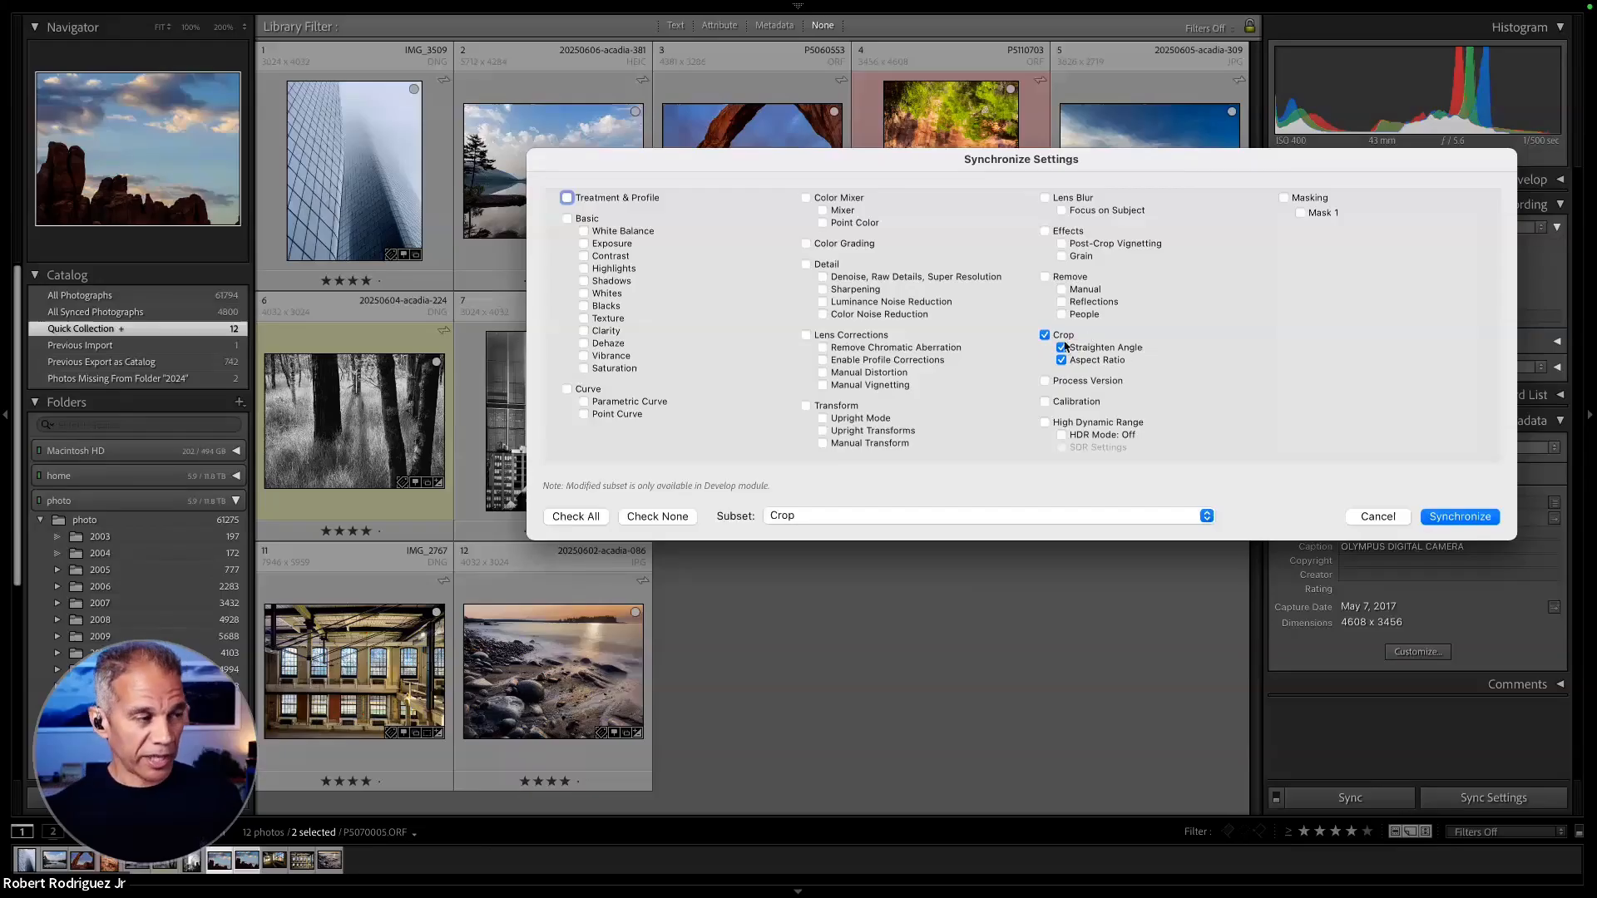
pyautogui.click(861, 514)
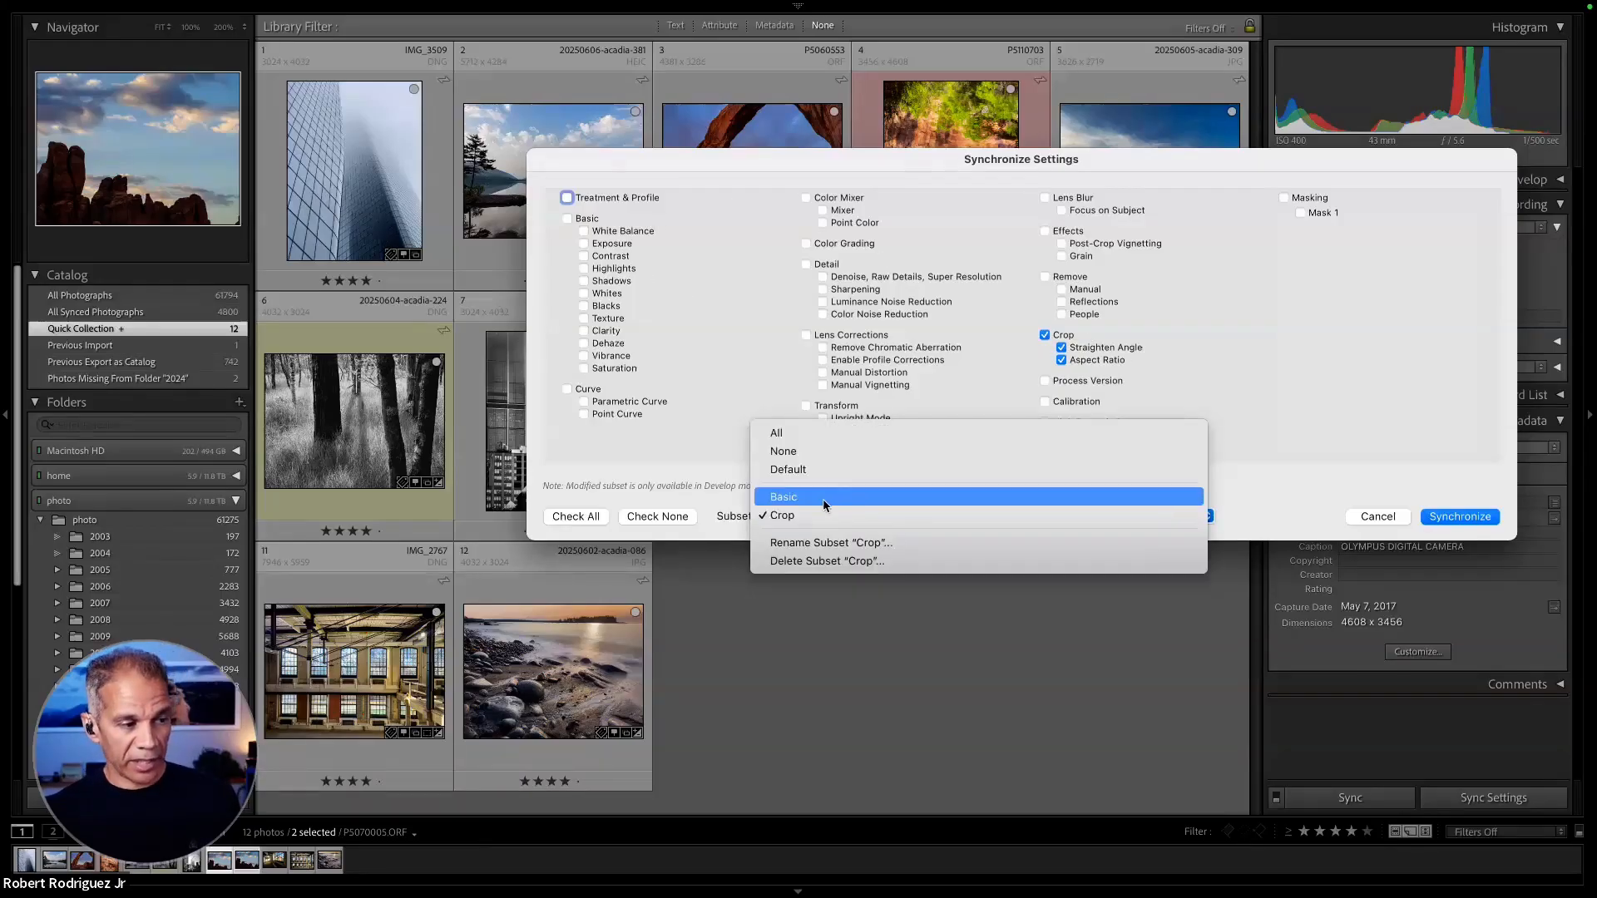
pyautogui.click(832, 497)
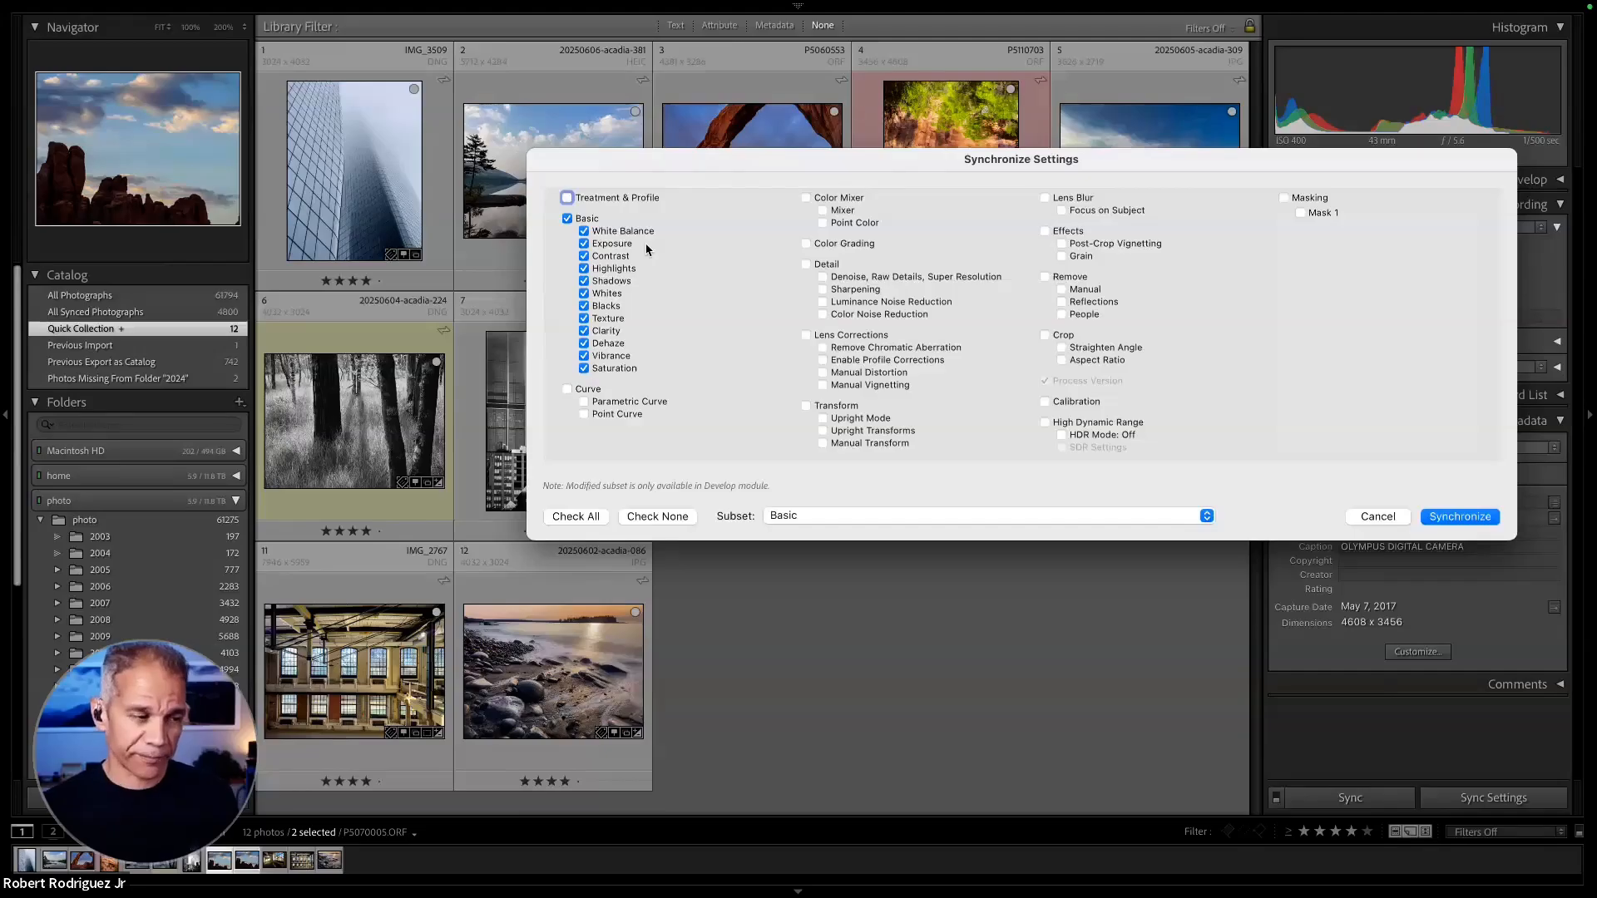
pyautogui.click(1371, 516)
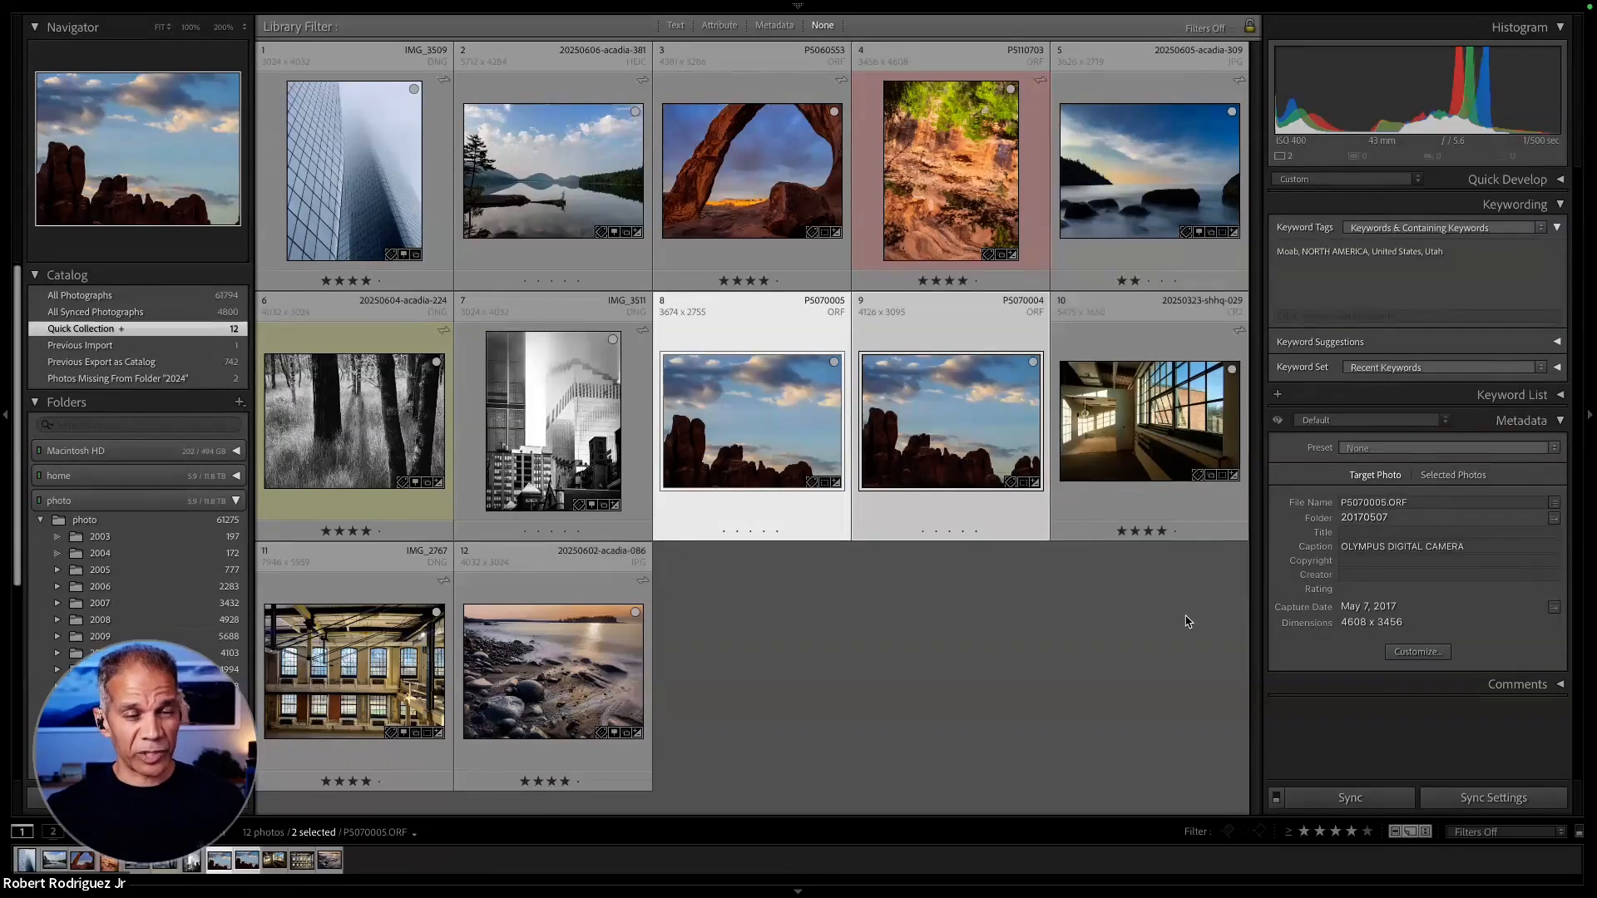
pyautogui.click(1140, 577)
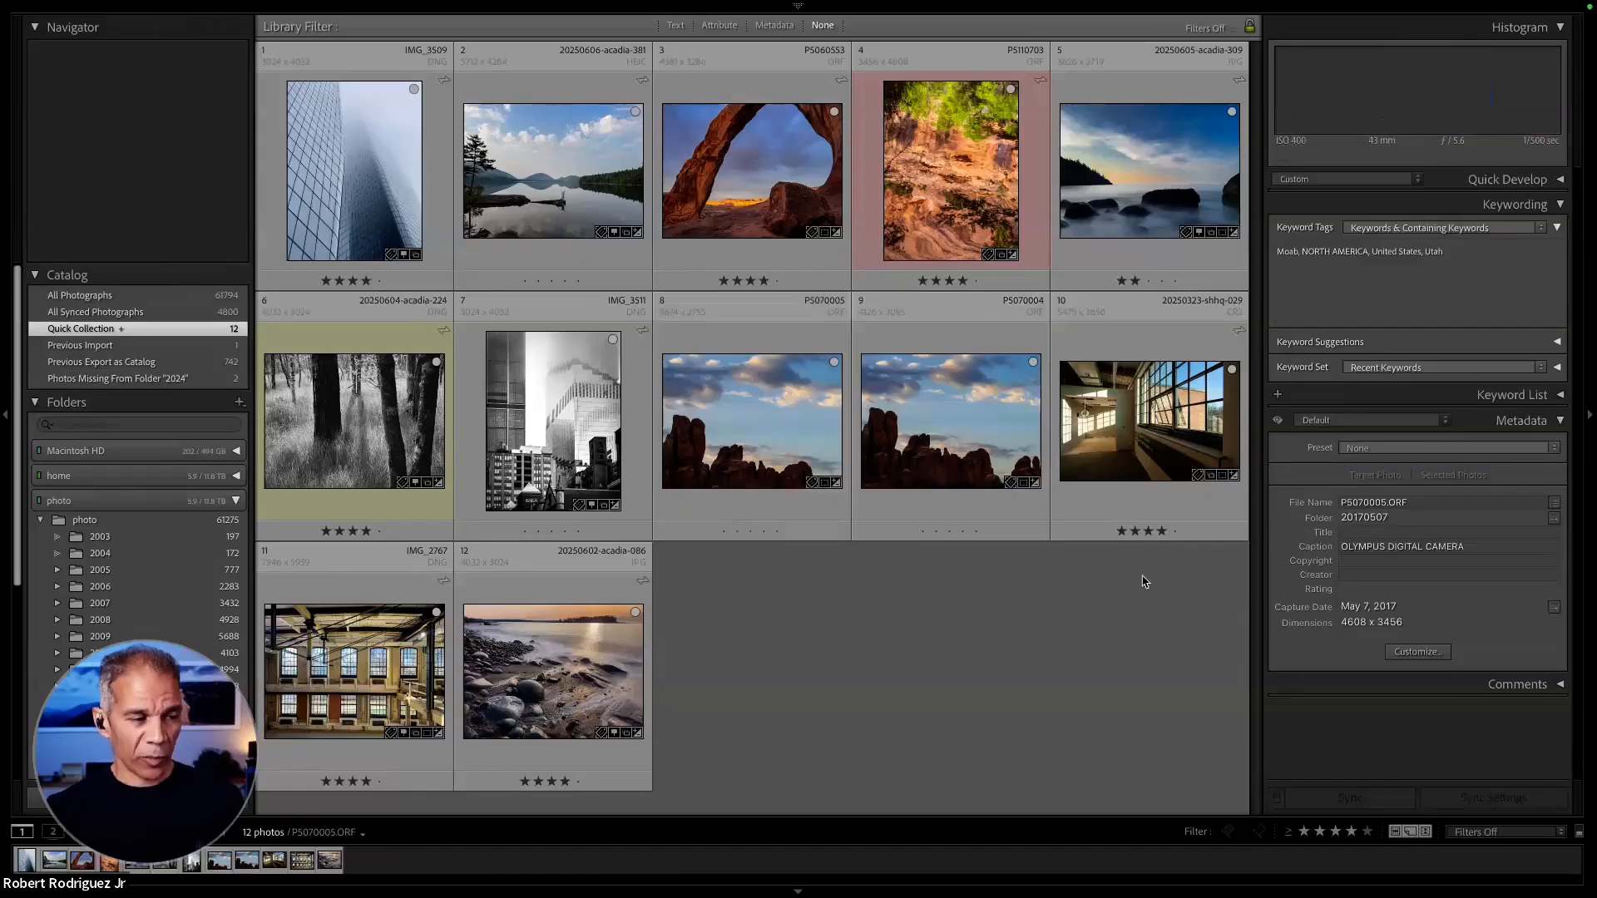
pyautogui.click(745, 447)
pyautogui.keyDown('shift'); pyautogui.click(884, 429); pyautogui.keyUp('shift')
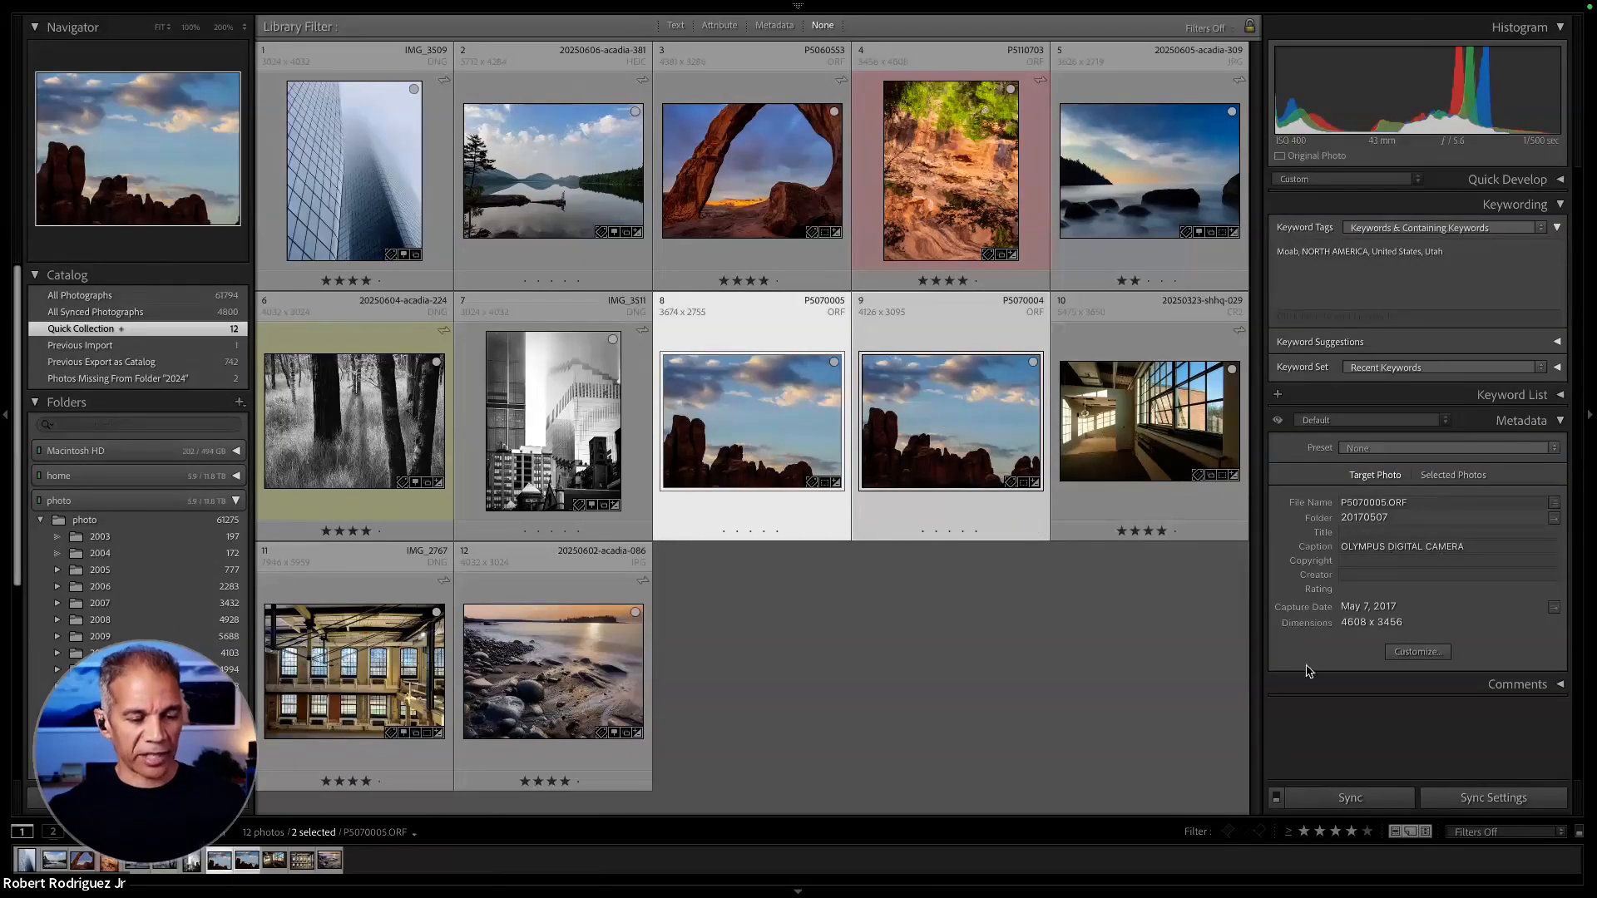
pyautogui.click(1061, 663)
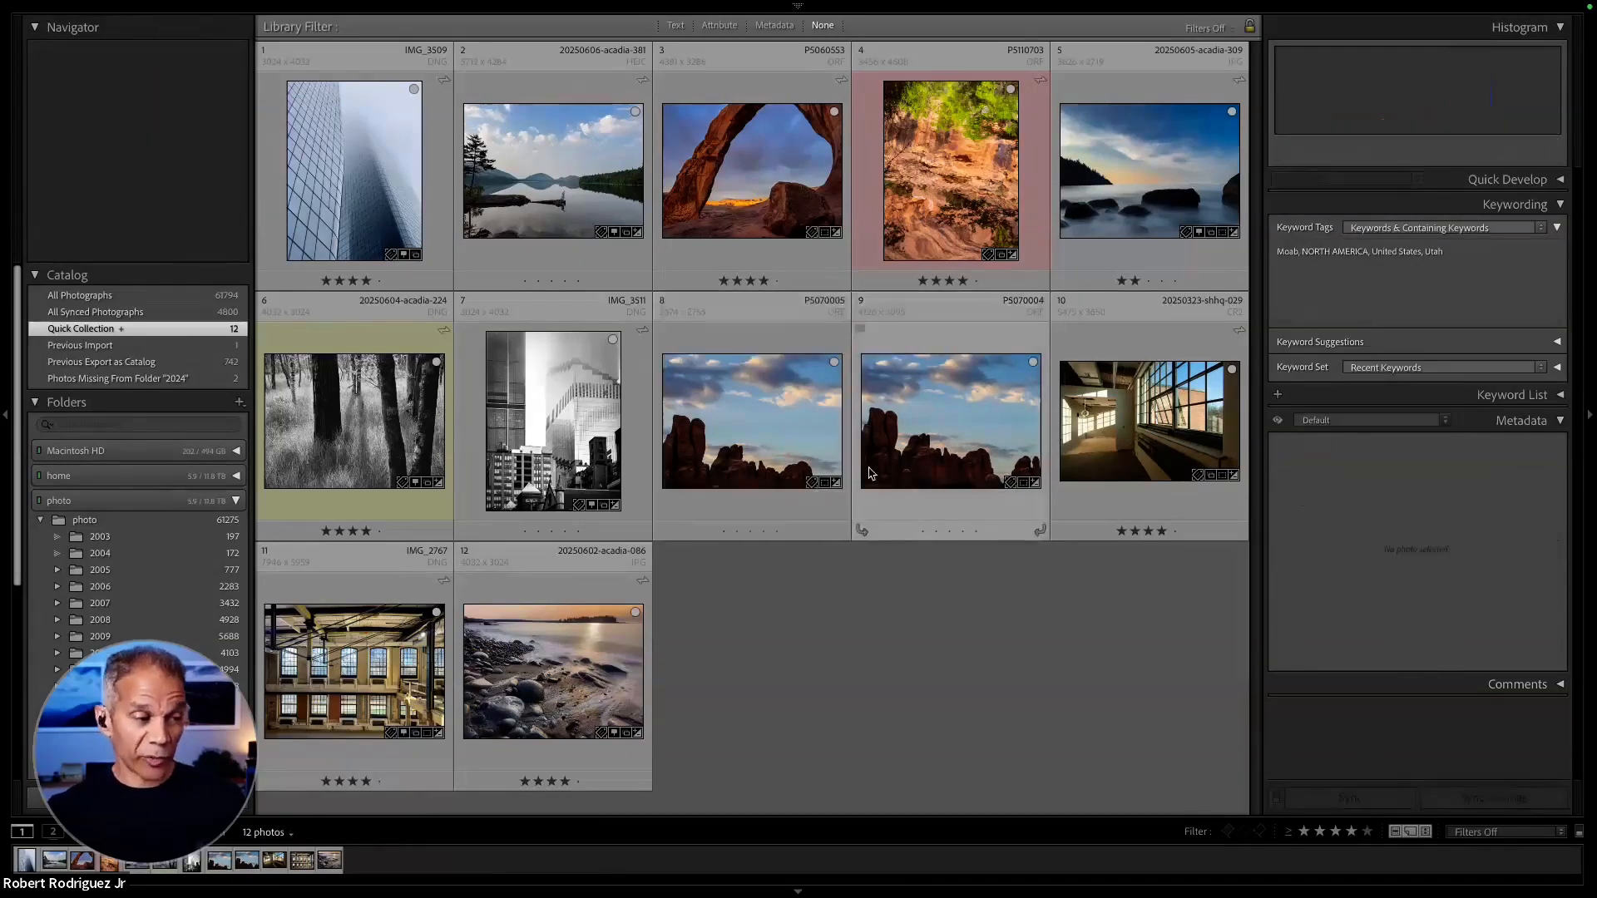
# - Copy only the Crop develop settings, including Straighten Angle and Aspect Ratio, from photo P5070005 using the "Crop" subset
pyautogui.rightClick(756, 405)
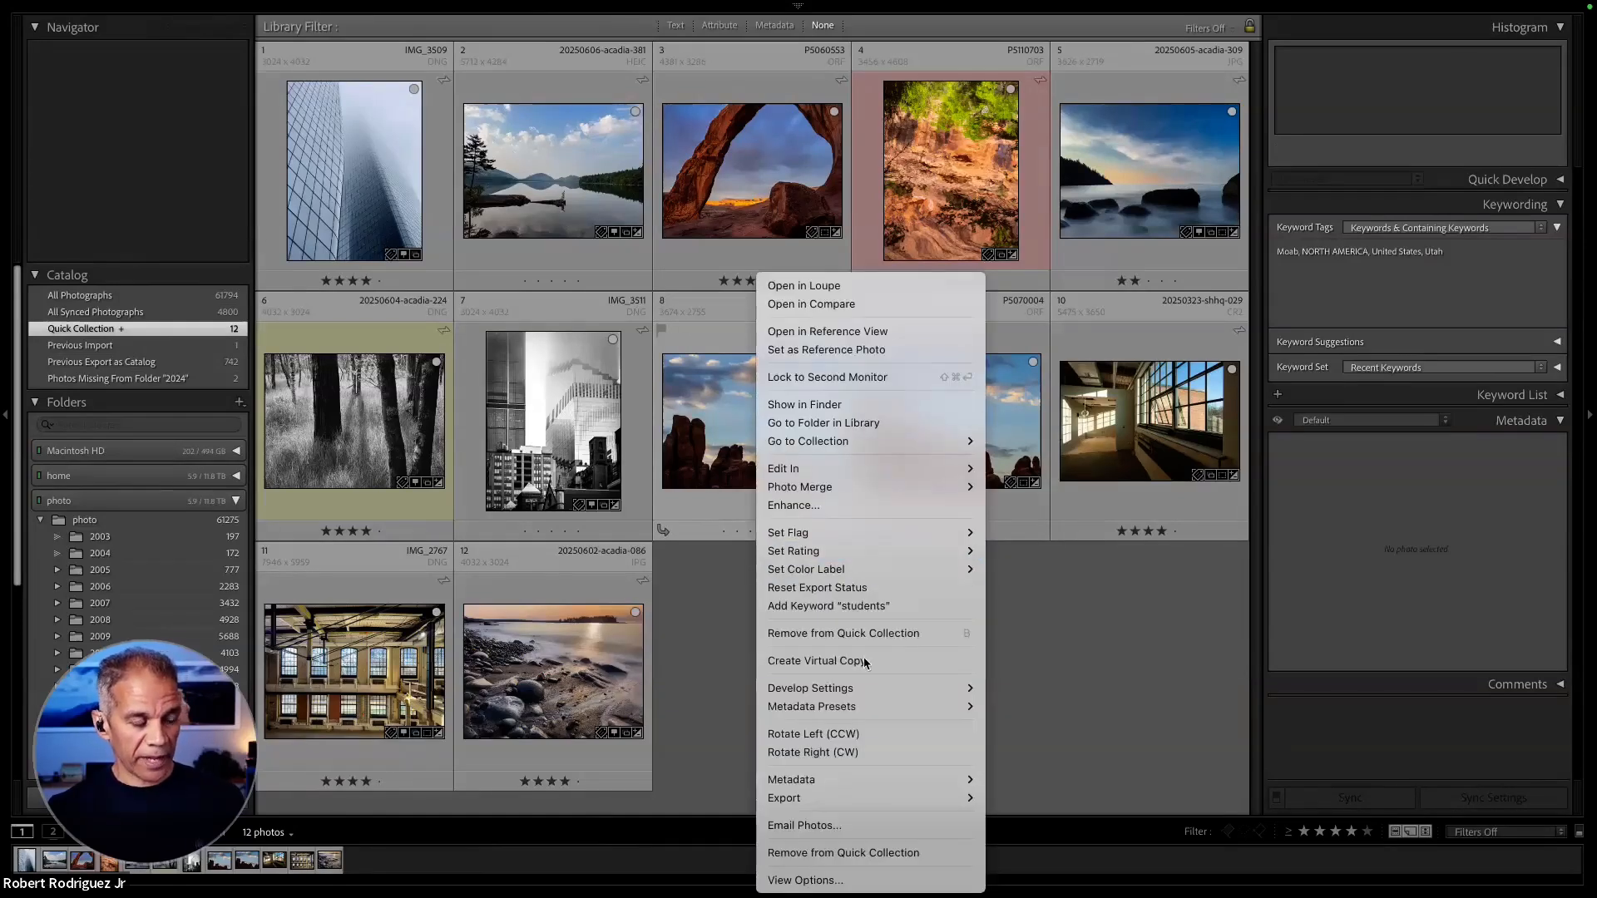
pyautogui.moveTo(863, 697)
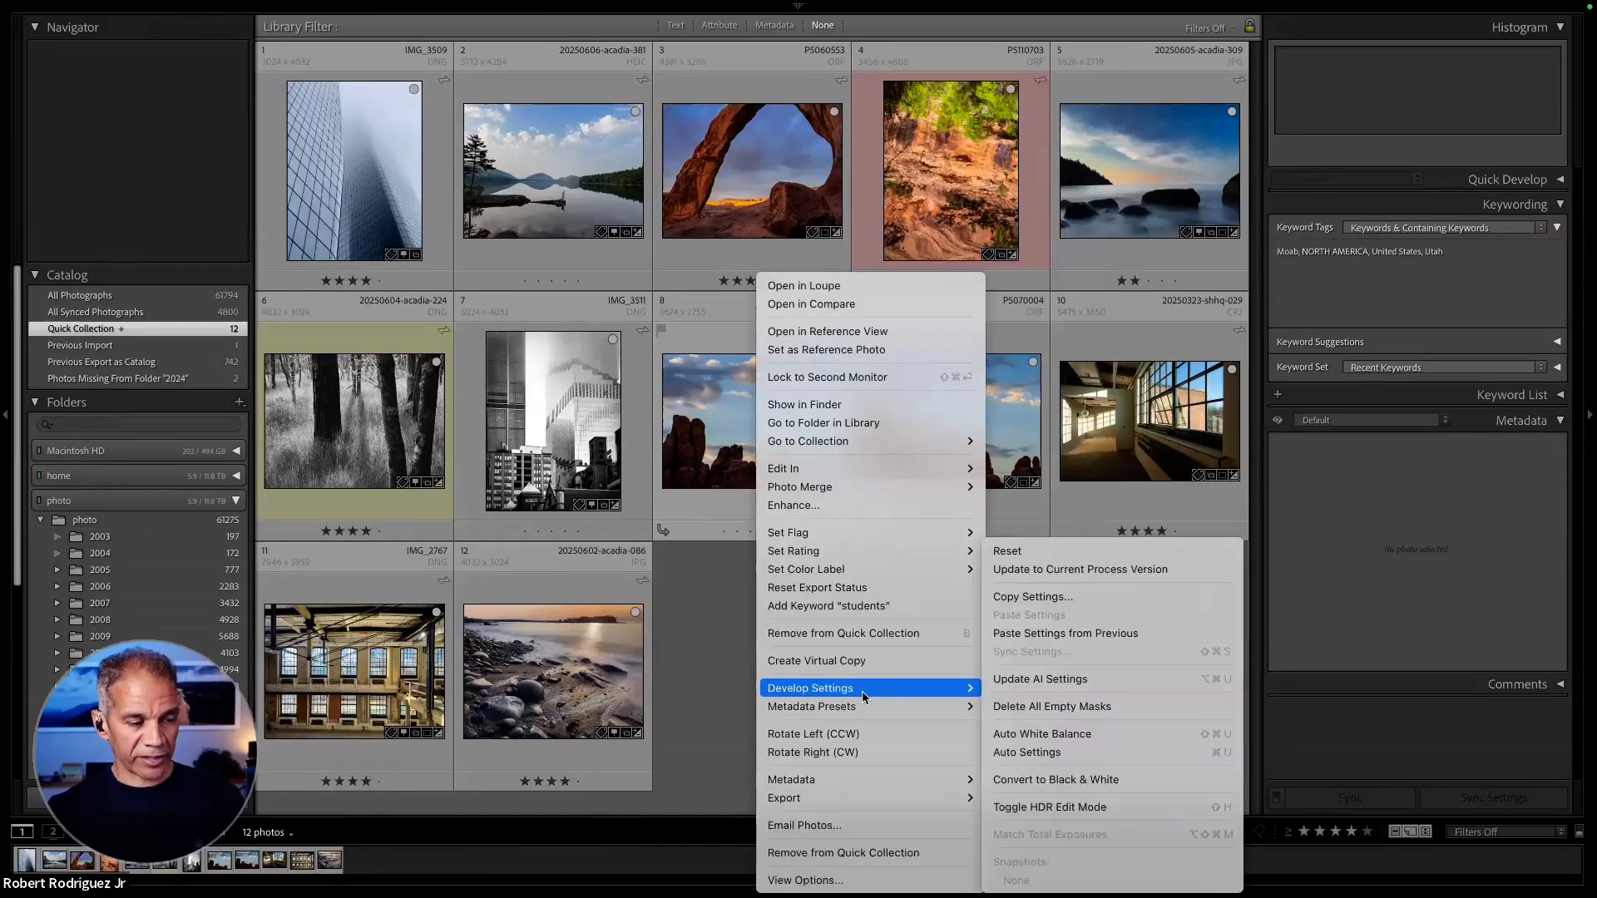
pyautogui.click(1075, 599)
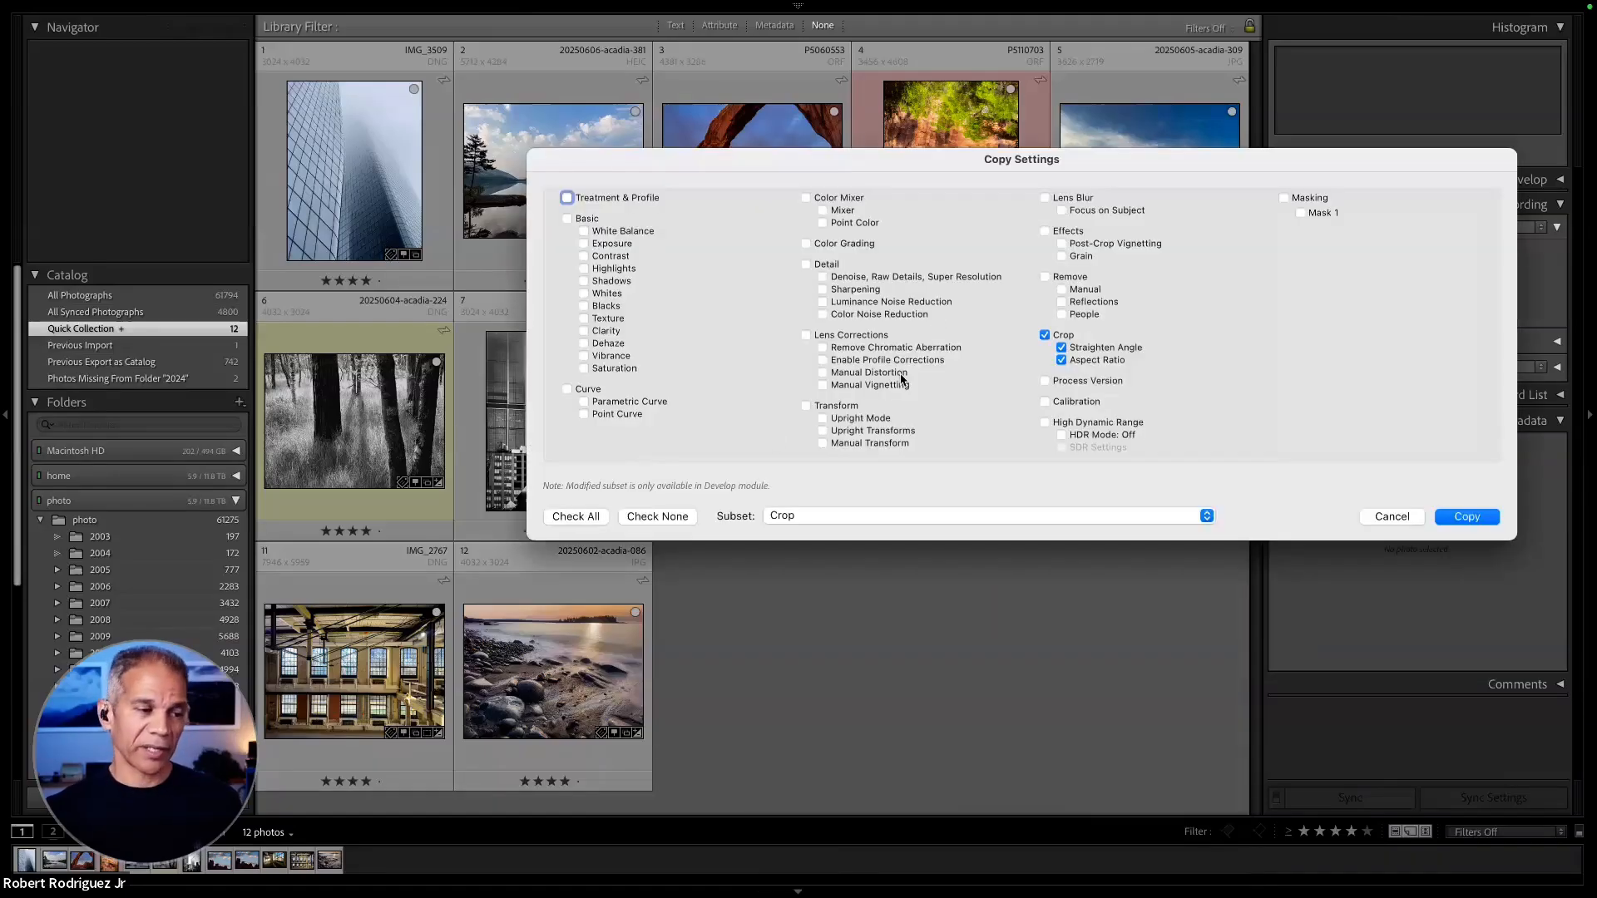
pyautogui.click(844, 517)
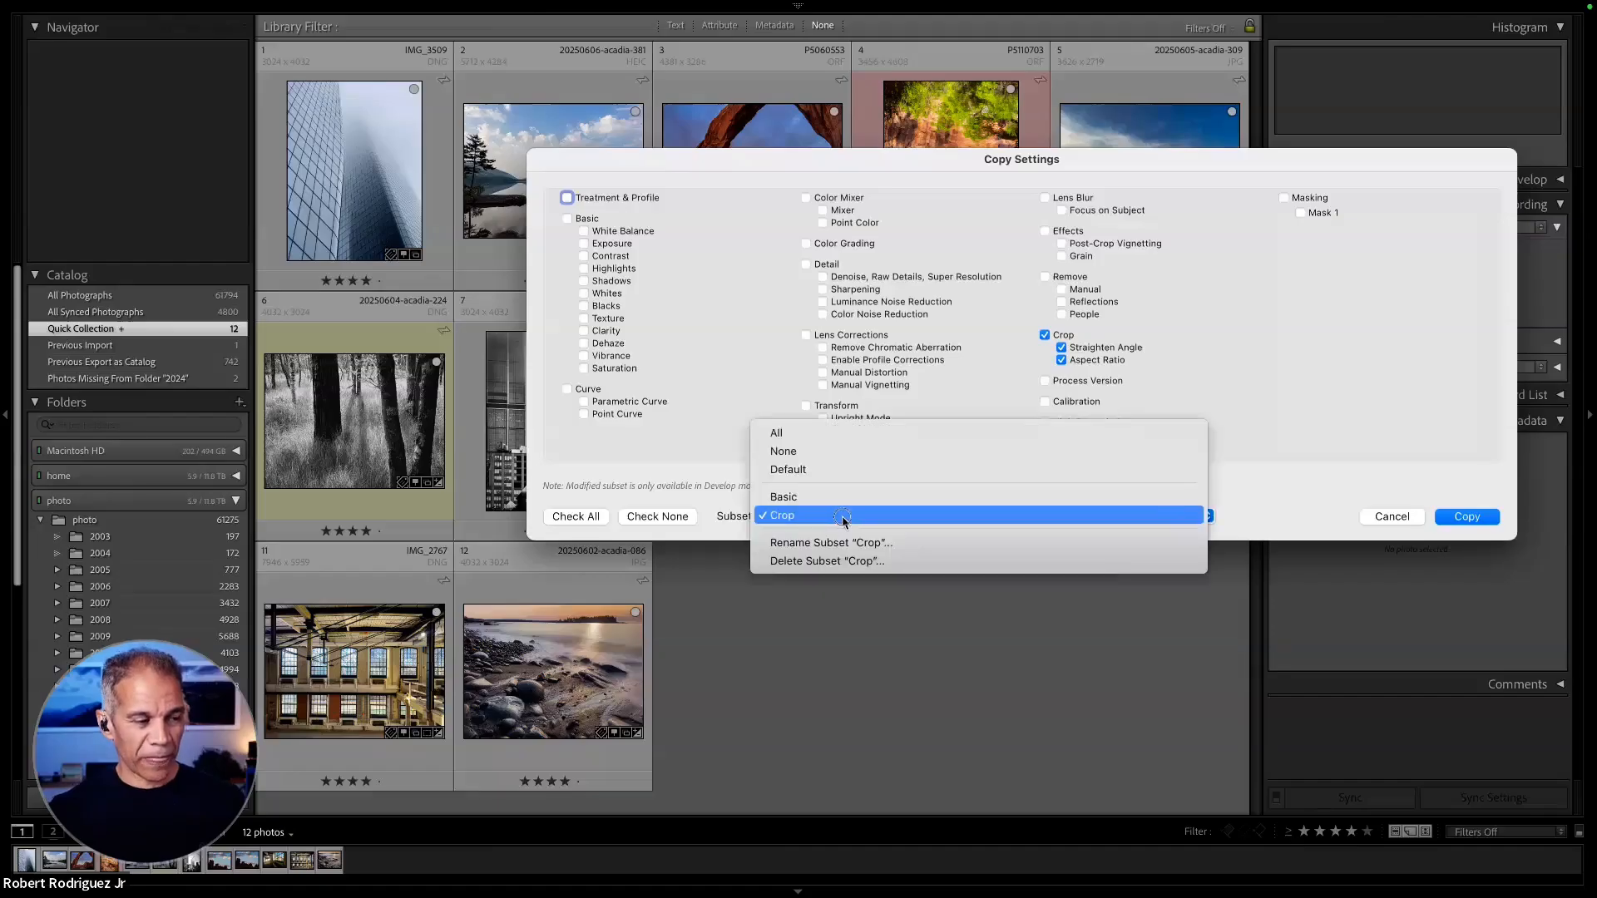
pyautogui.click(843, 517)
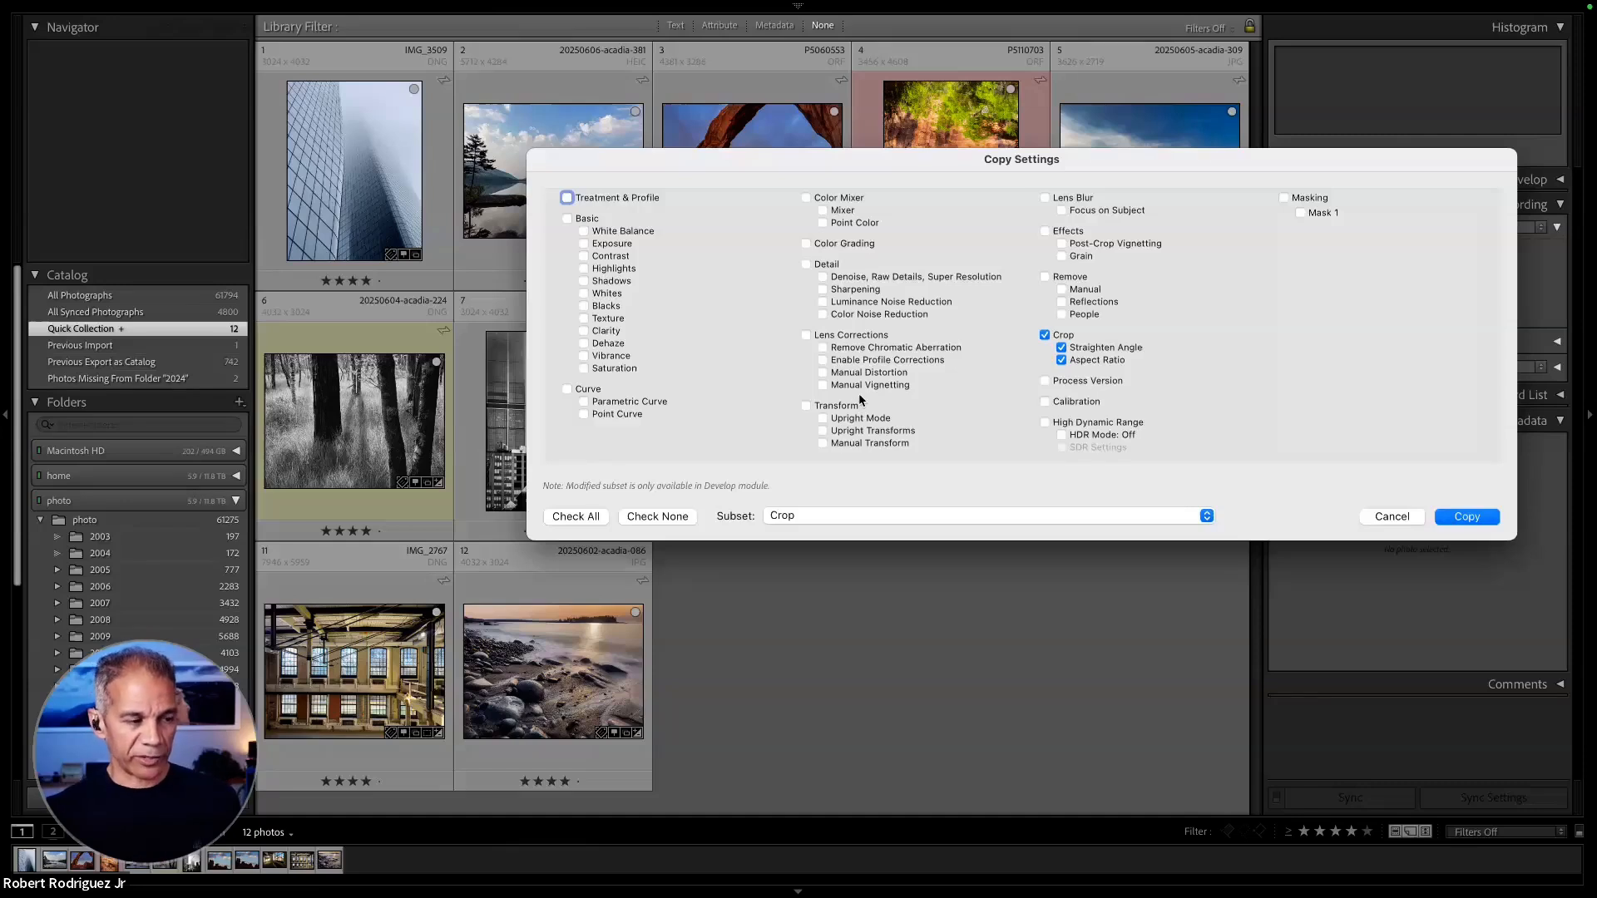
pyautogui.click(1467, 517)
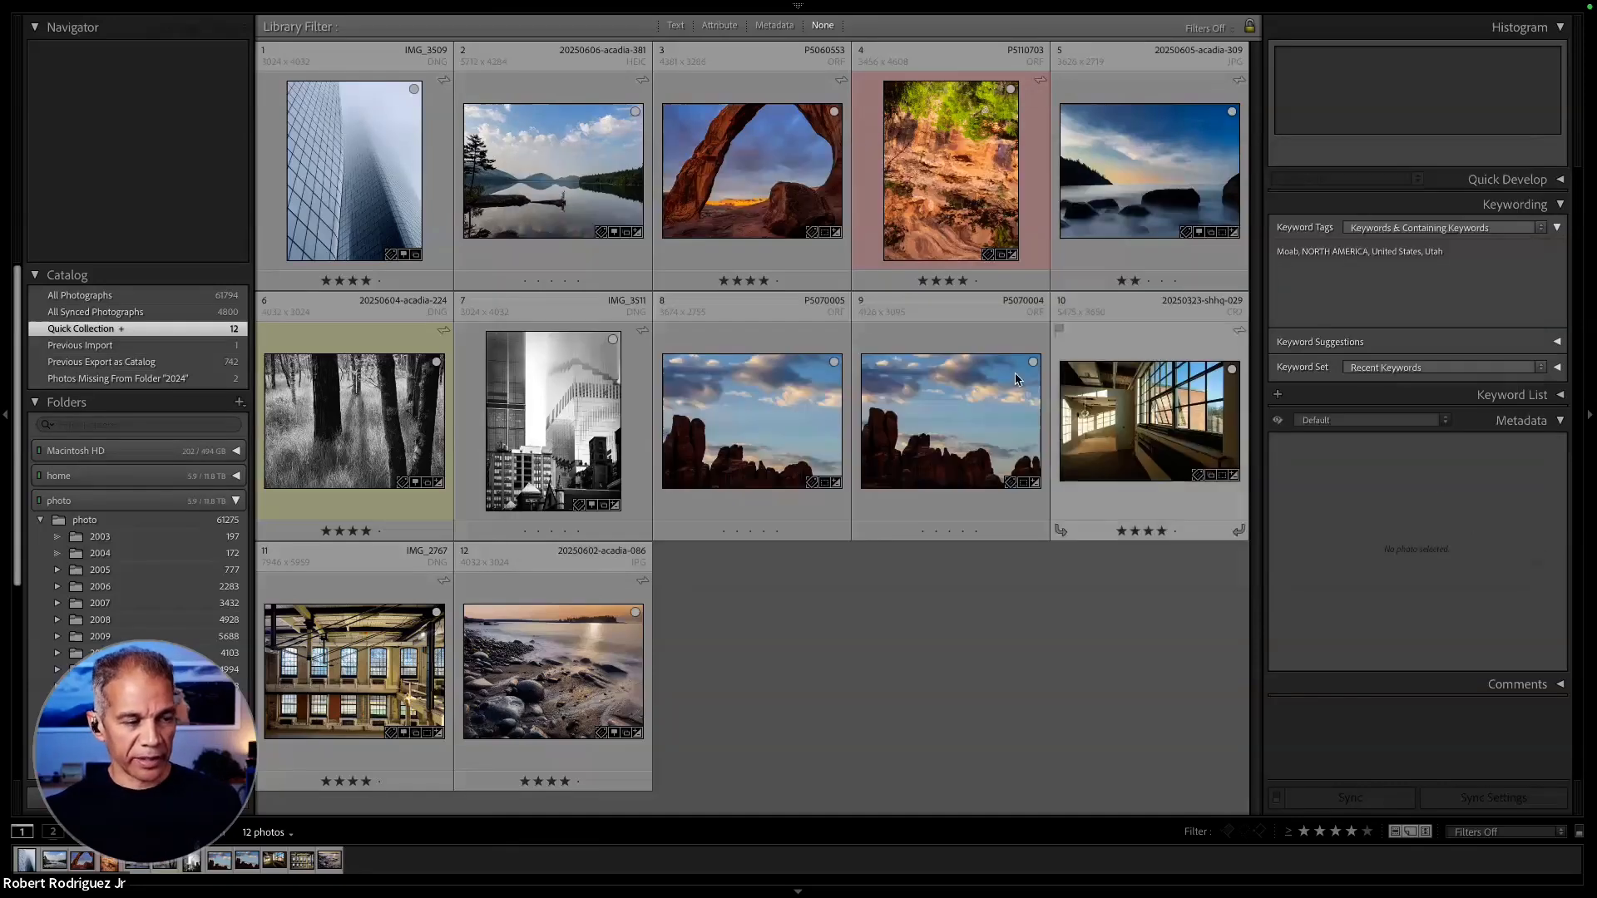
pyautogui.rightClick(989, 431)
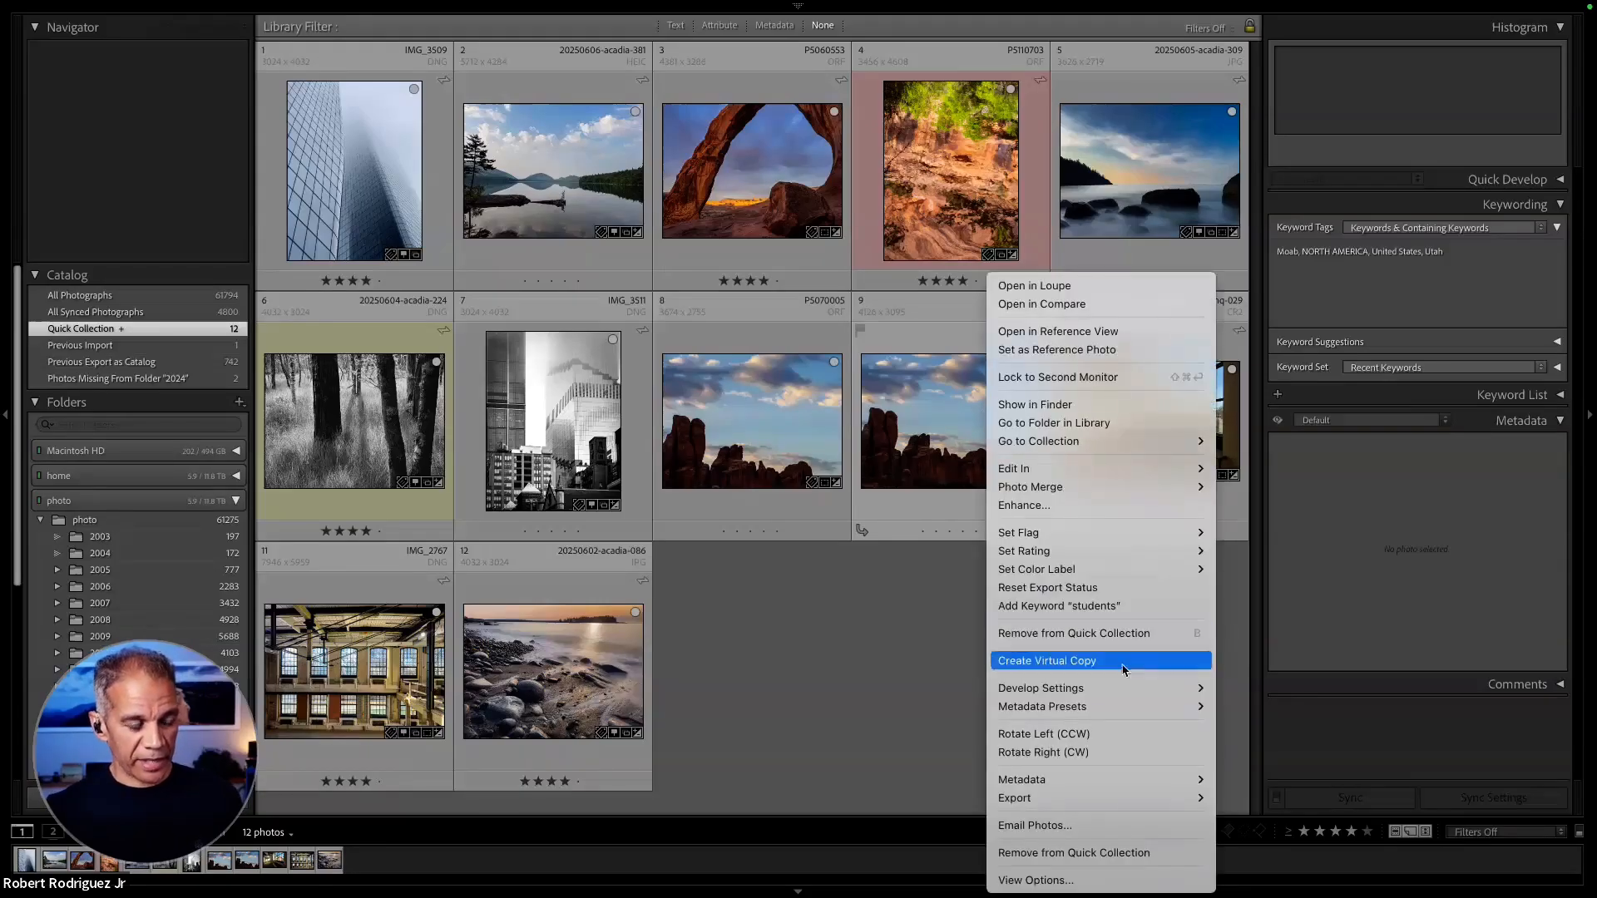
pyautogui.moveTo(1112, 686)
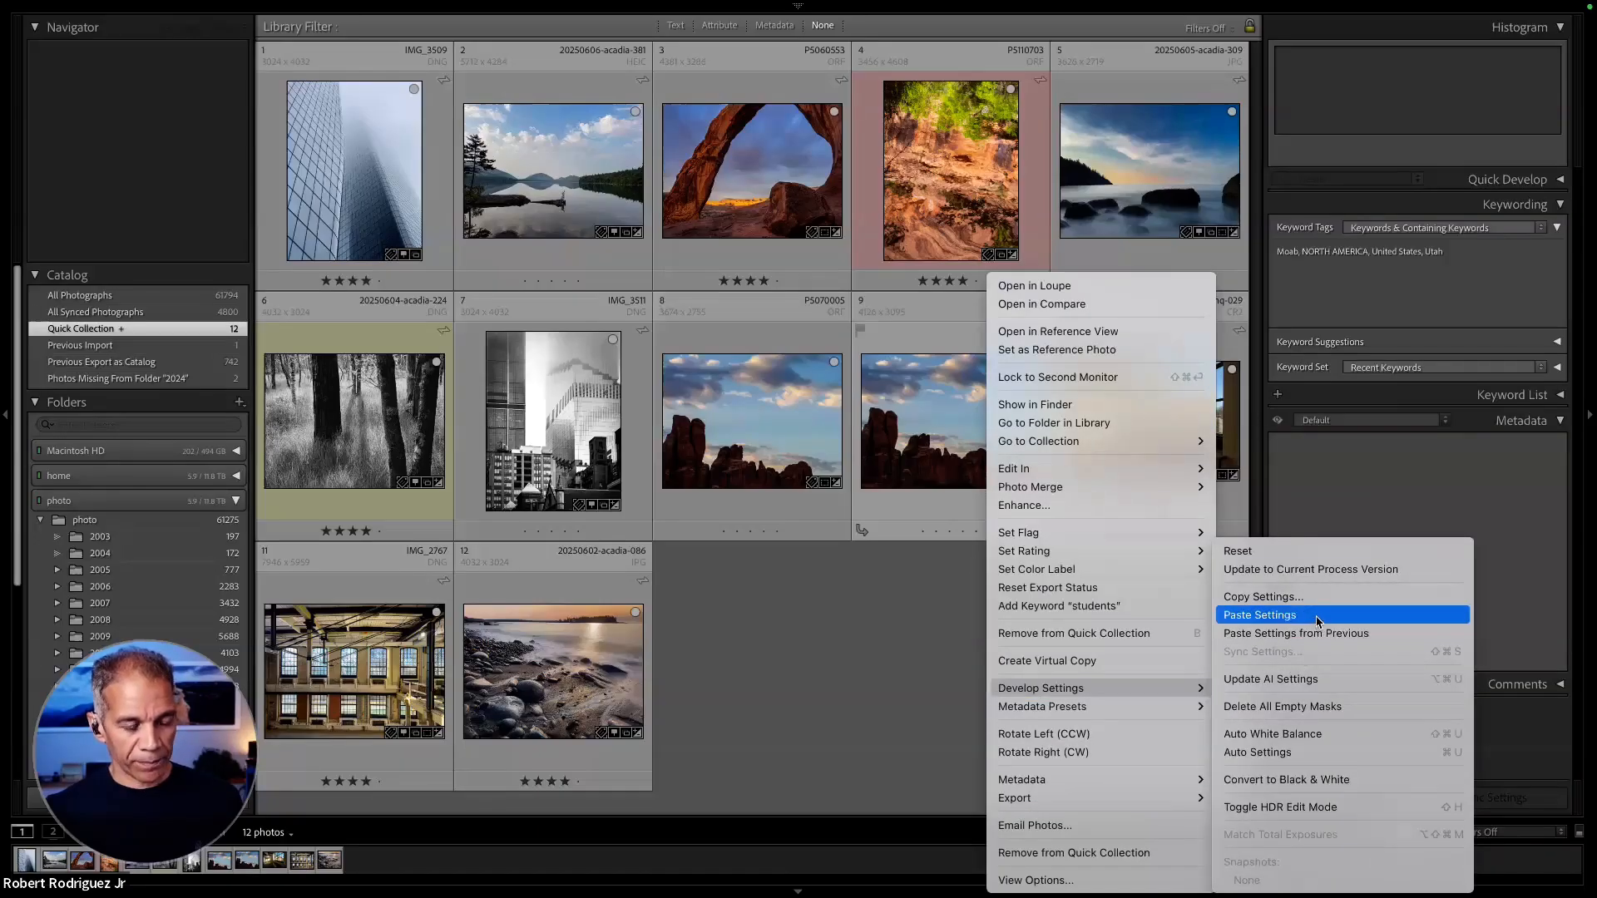
pyautogui.click(935, 649)
# - Paste the copied crop settings onto the window interior photo 20250323-shhq-029
pyautogui.click(1173, 383)
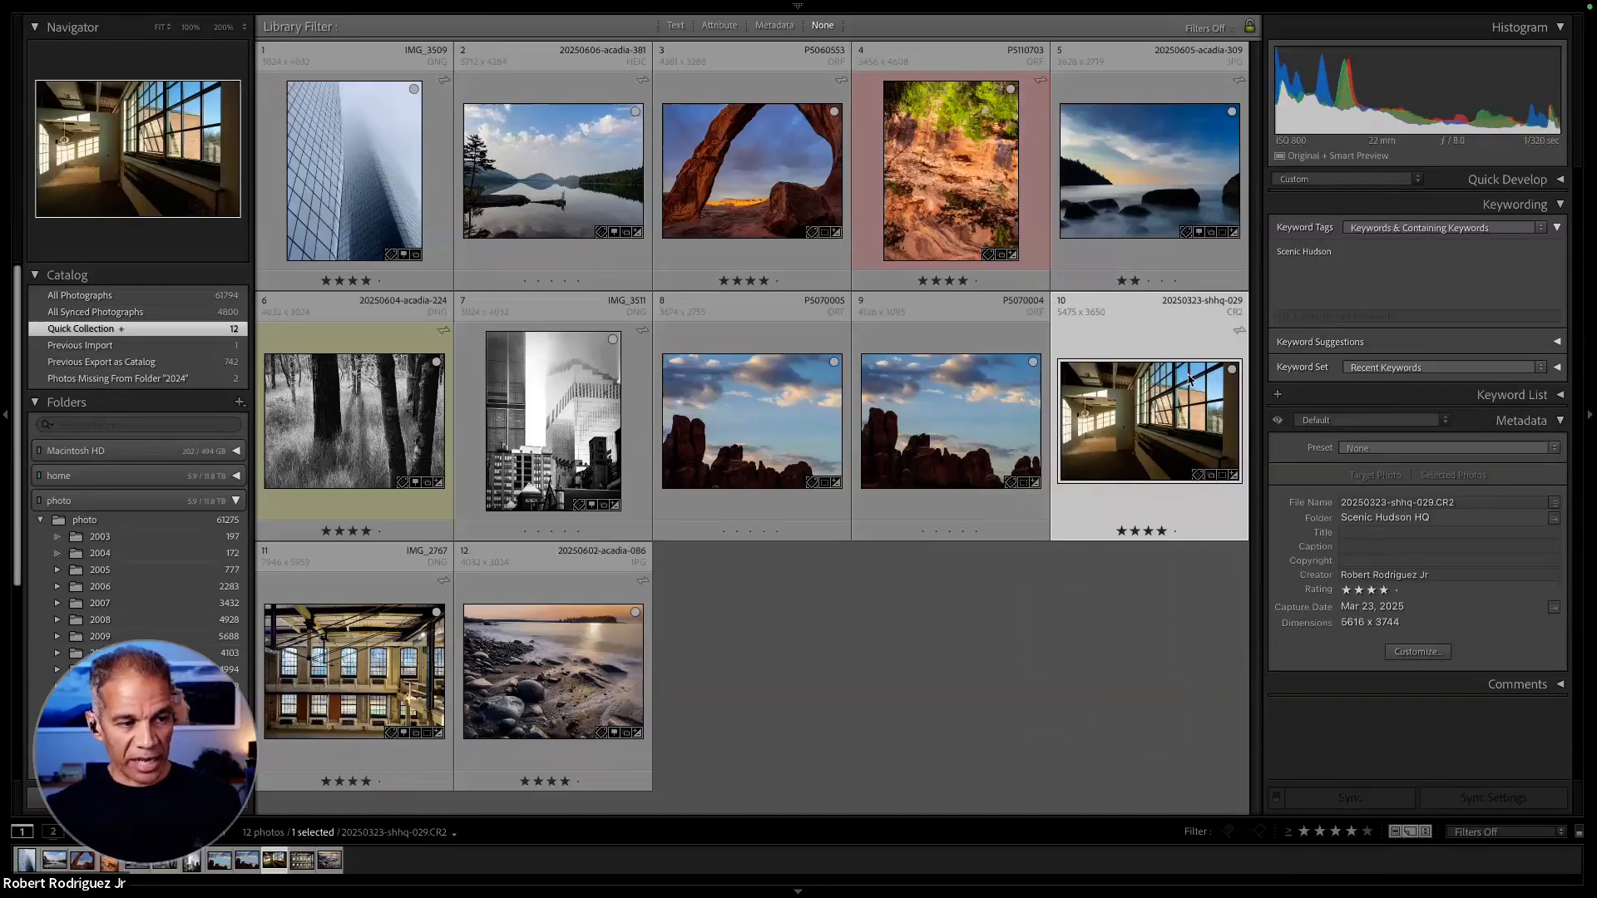
pyautogui.rightClick(1132, 416)
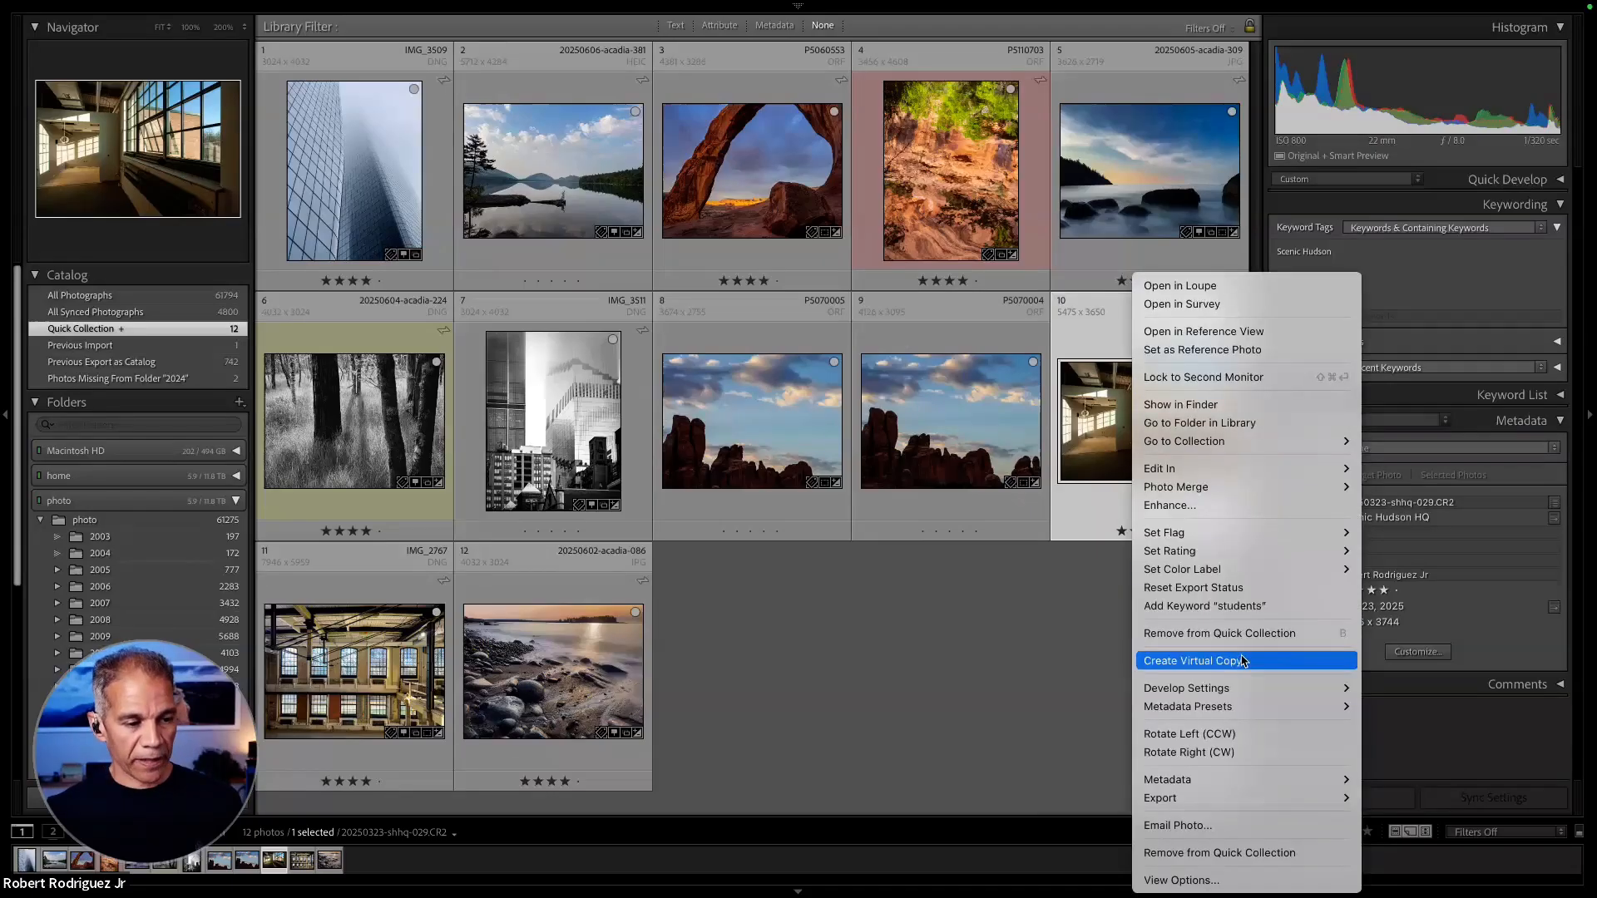
pyautogui.moveTo(1238, 689)
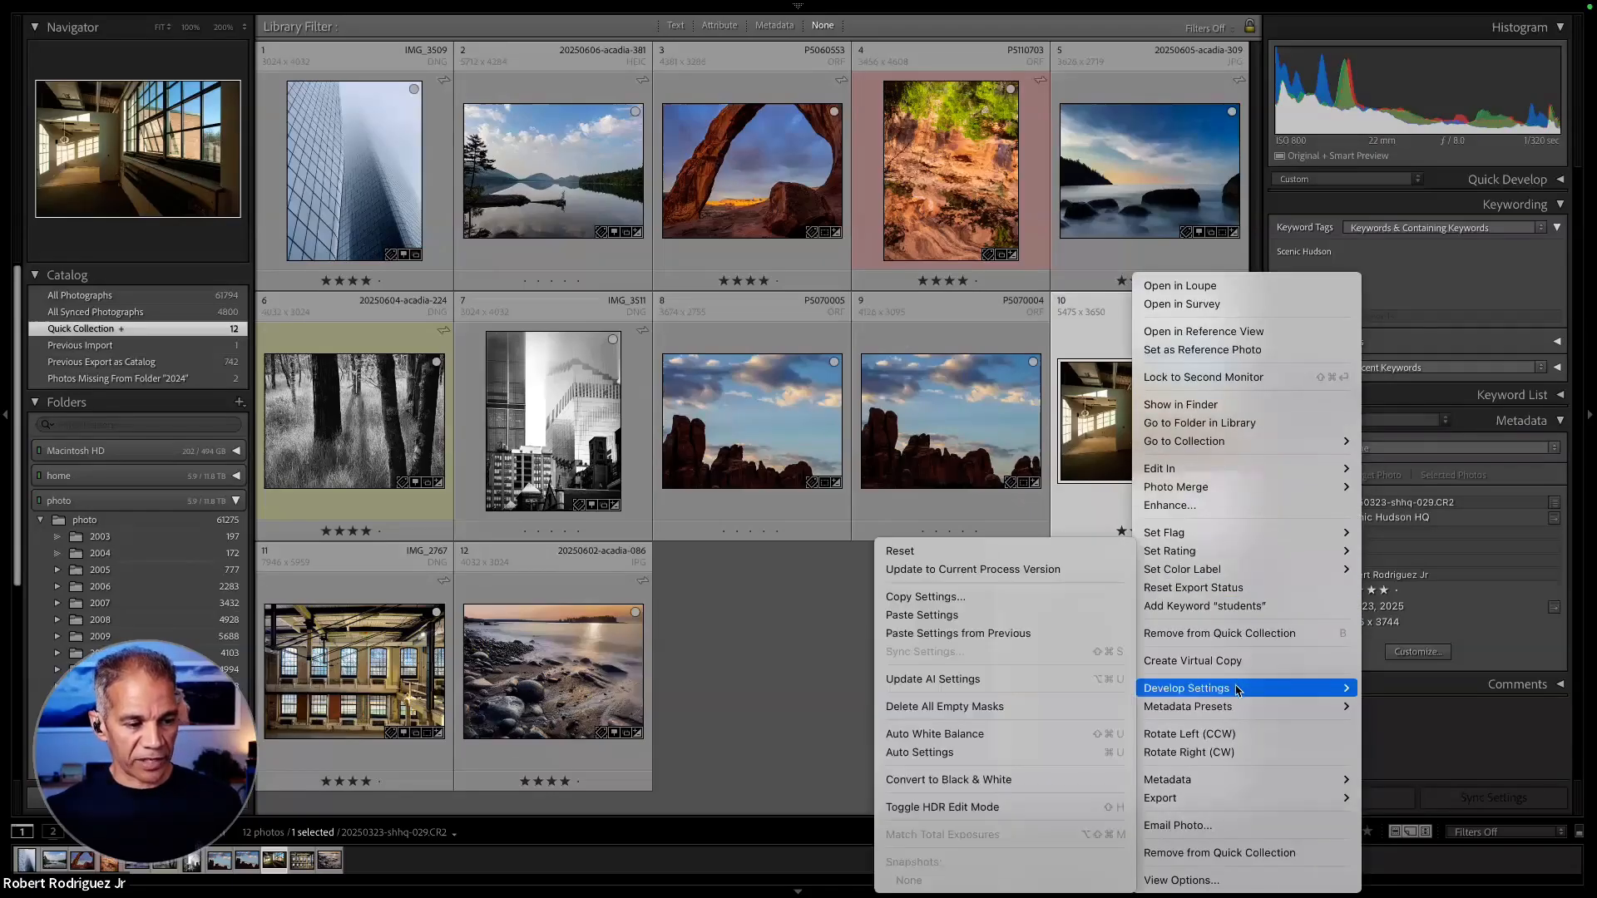
pyautogui.click(1042, 616)
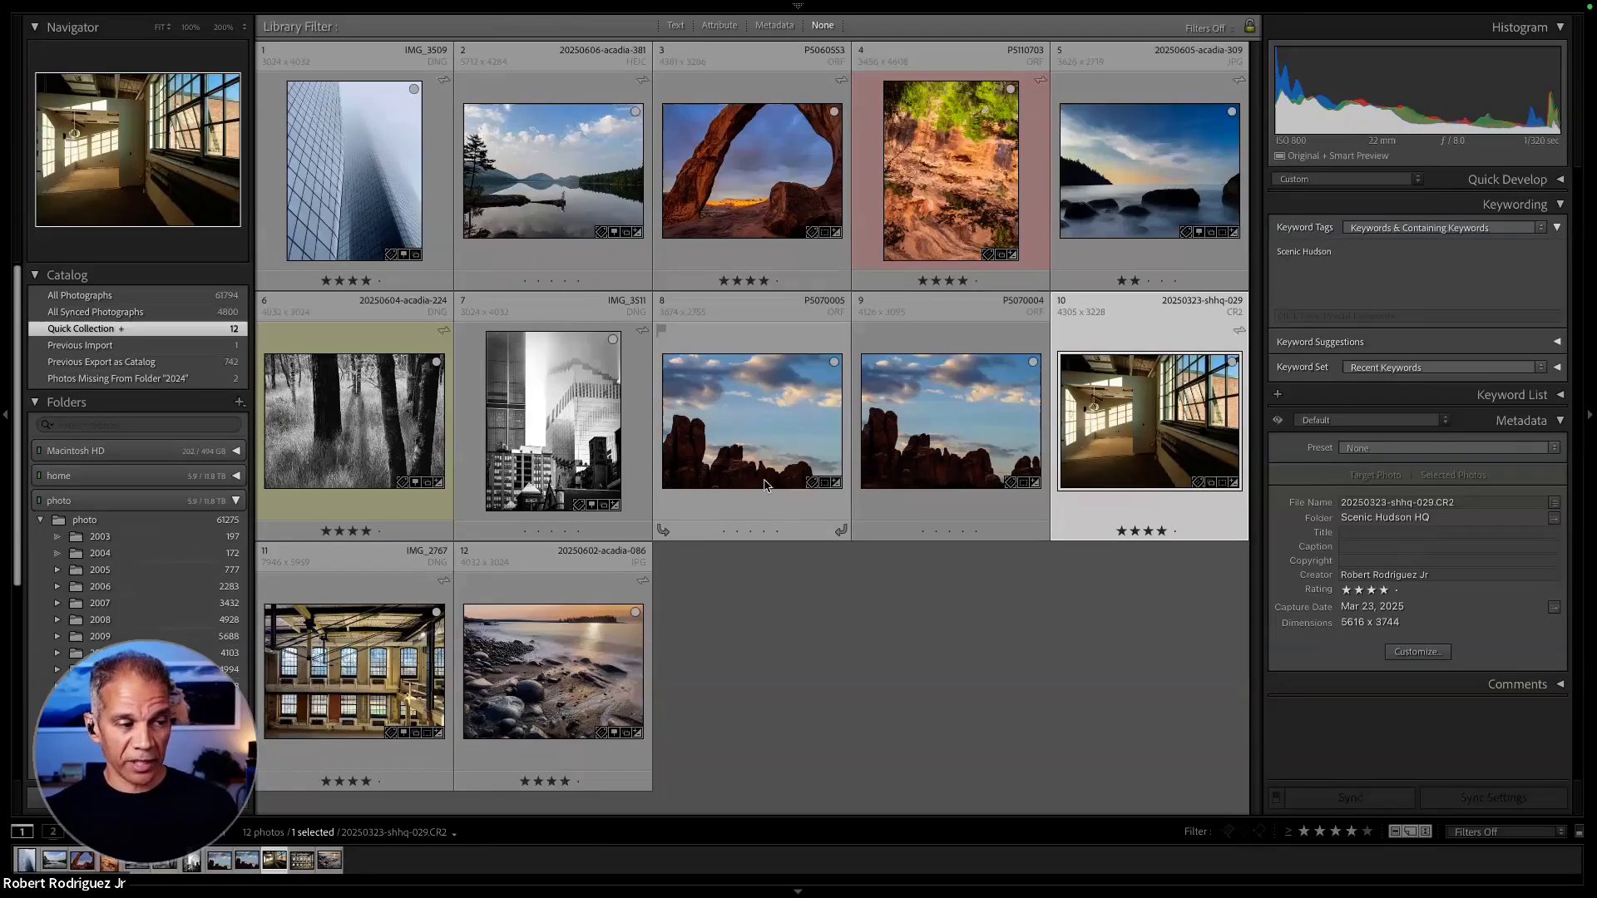
# - Select the five photos from P5070005 through 20250602-acadia-086 and clear the selection again
pyautogui.click(857, 596)
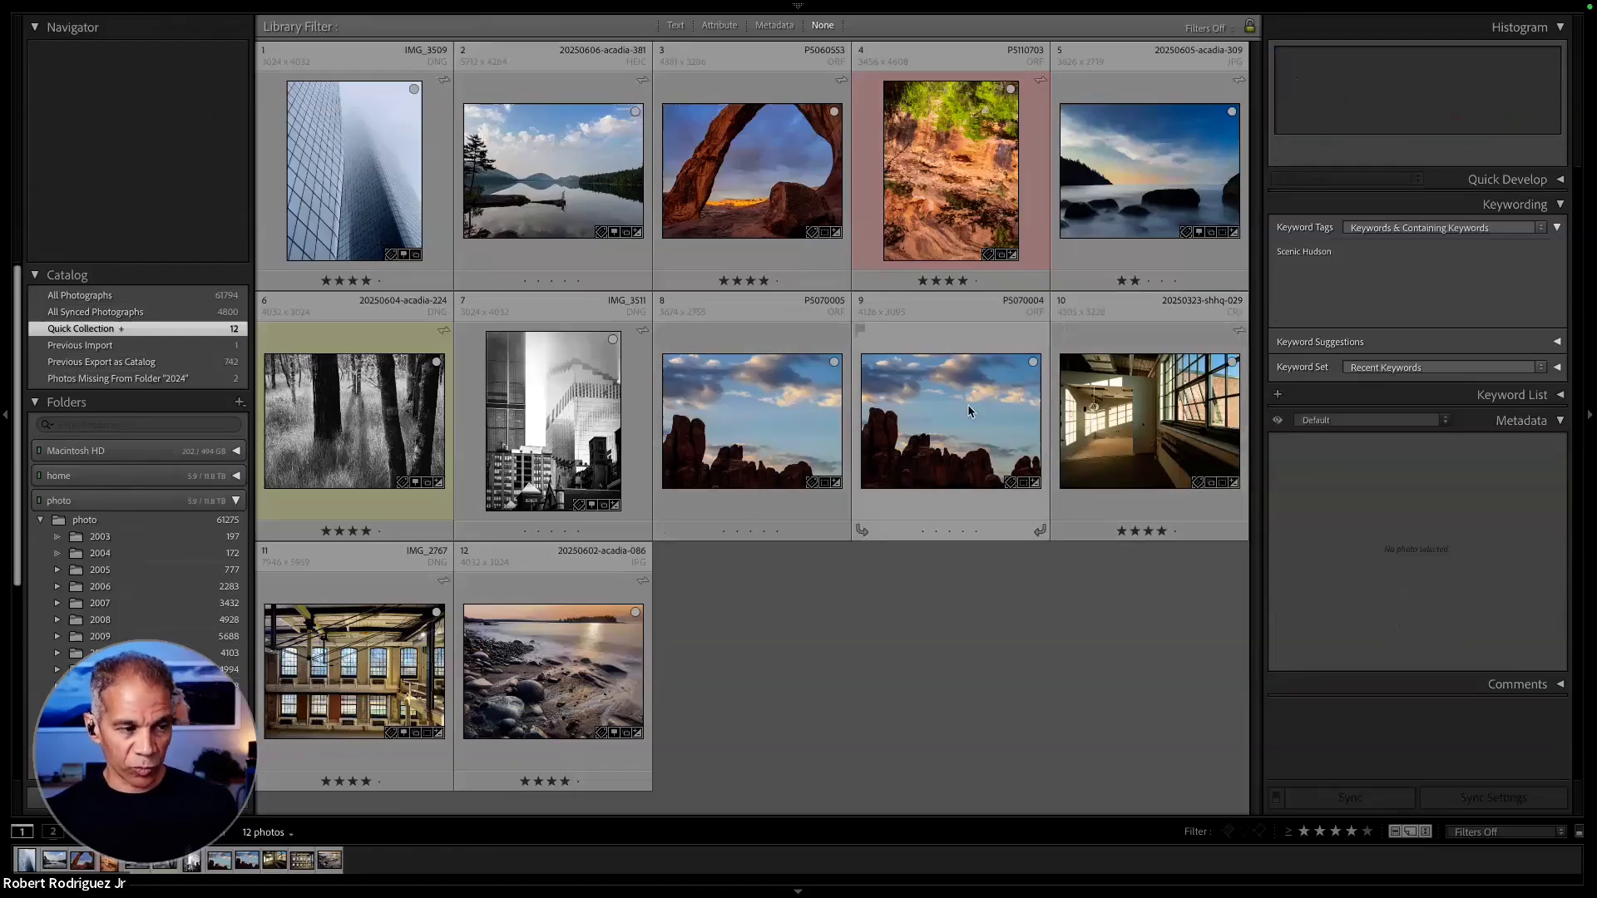
pyautogui.click(767, 423)
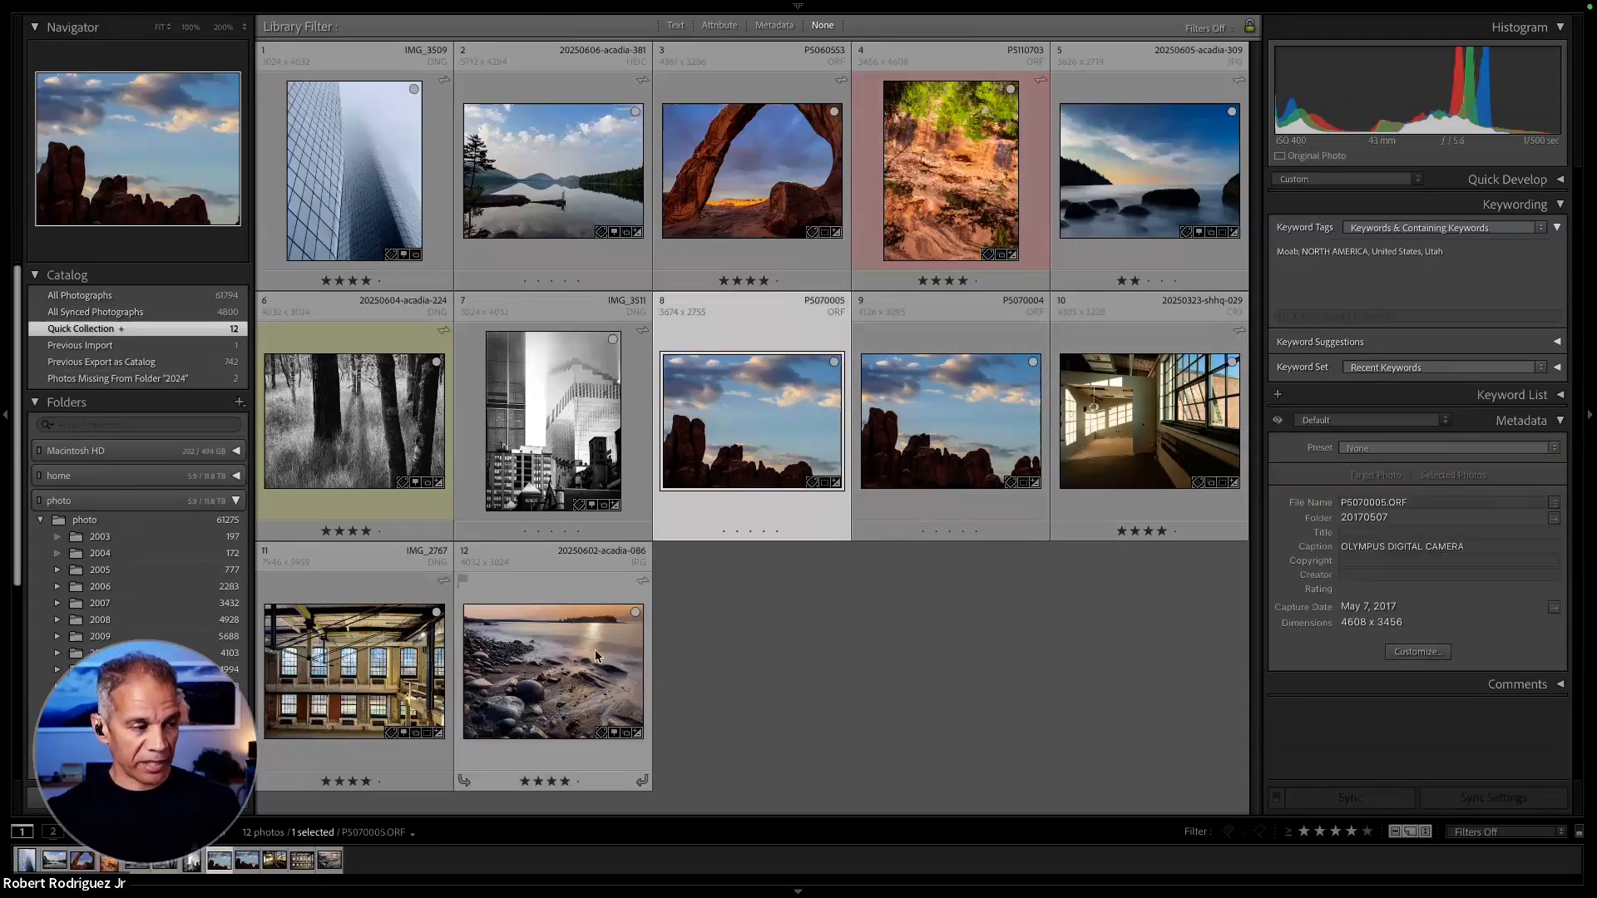
pyautogui.keyDown('shift'); pyautogui.click(548, 707); pyautogui.keyUp('shift')
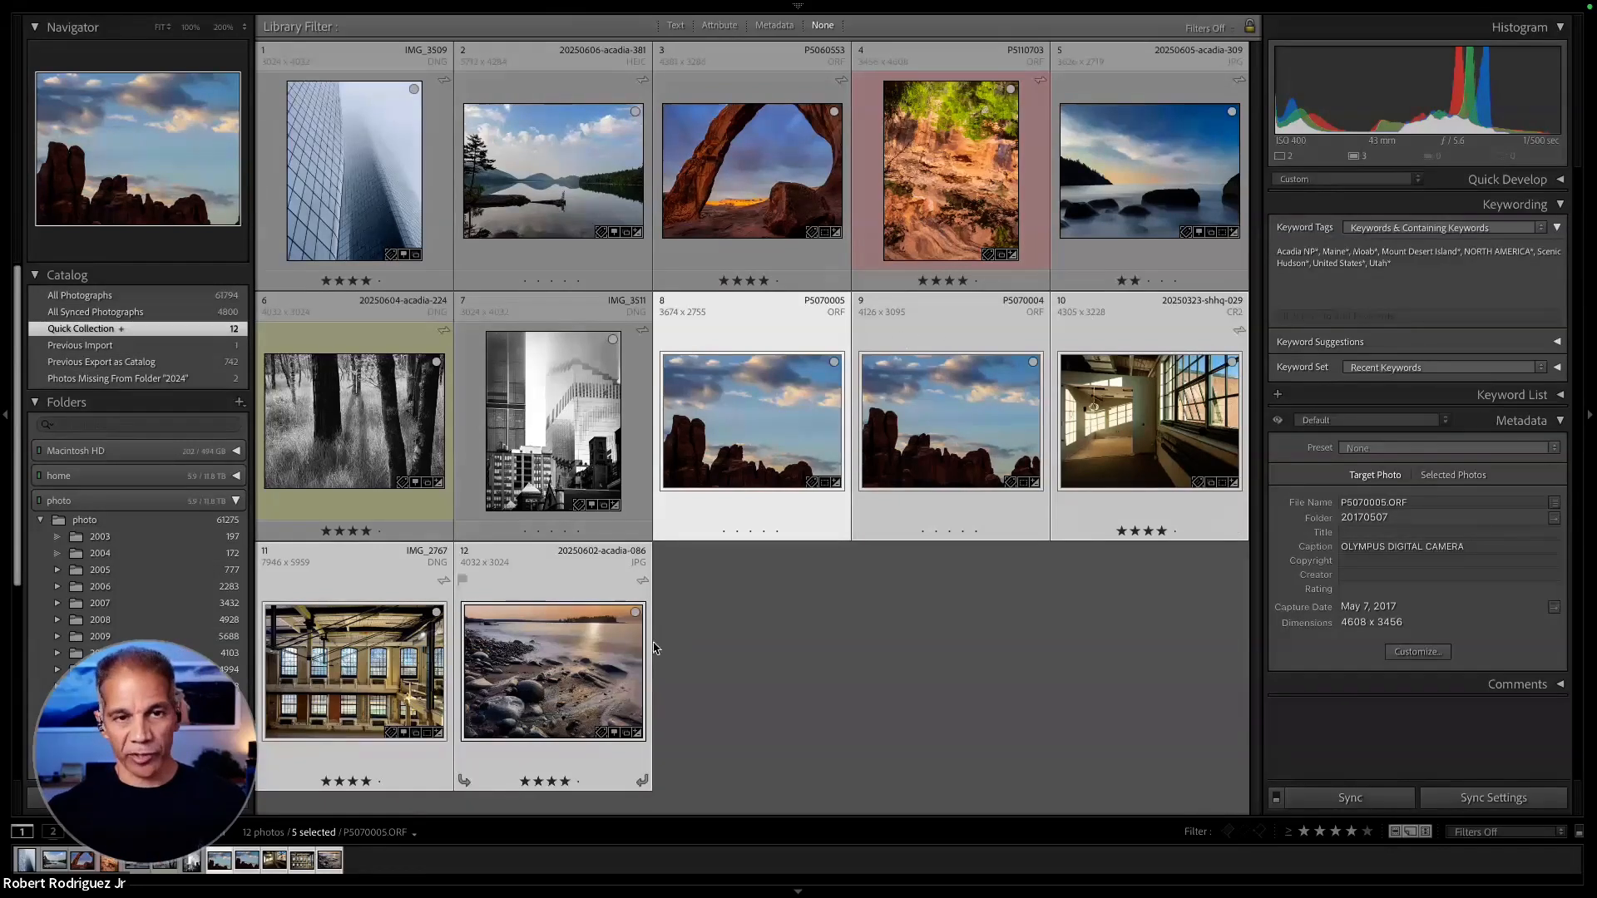
pyautogui.click(885, 666)
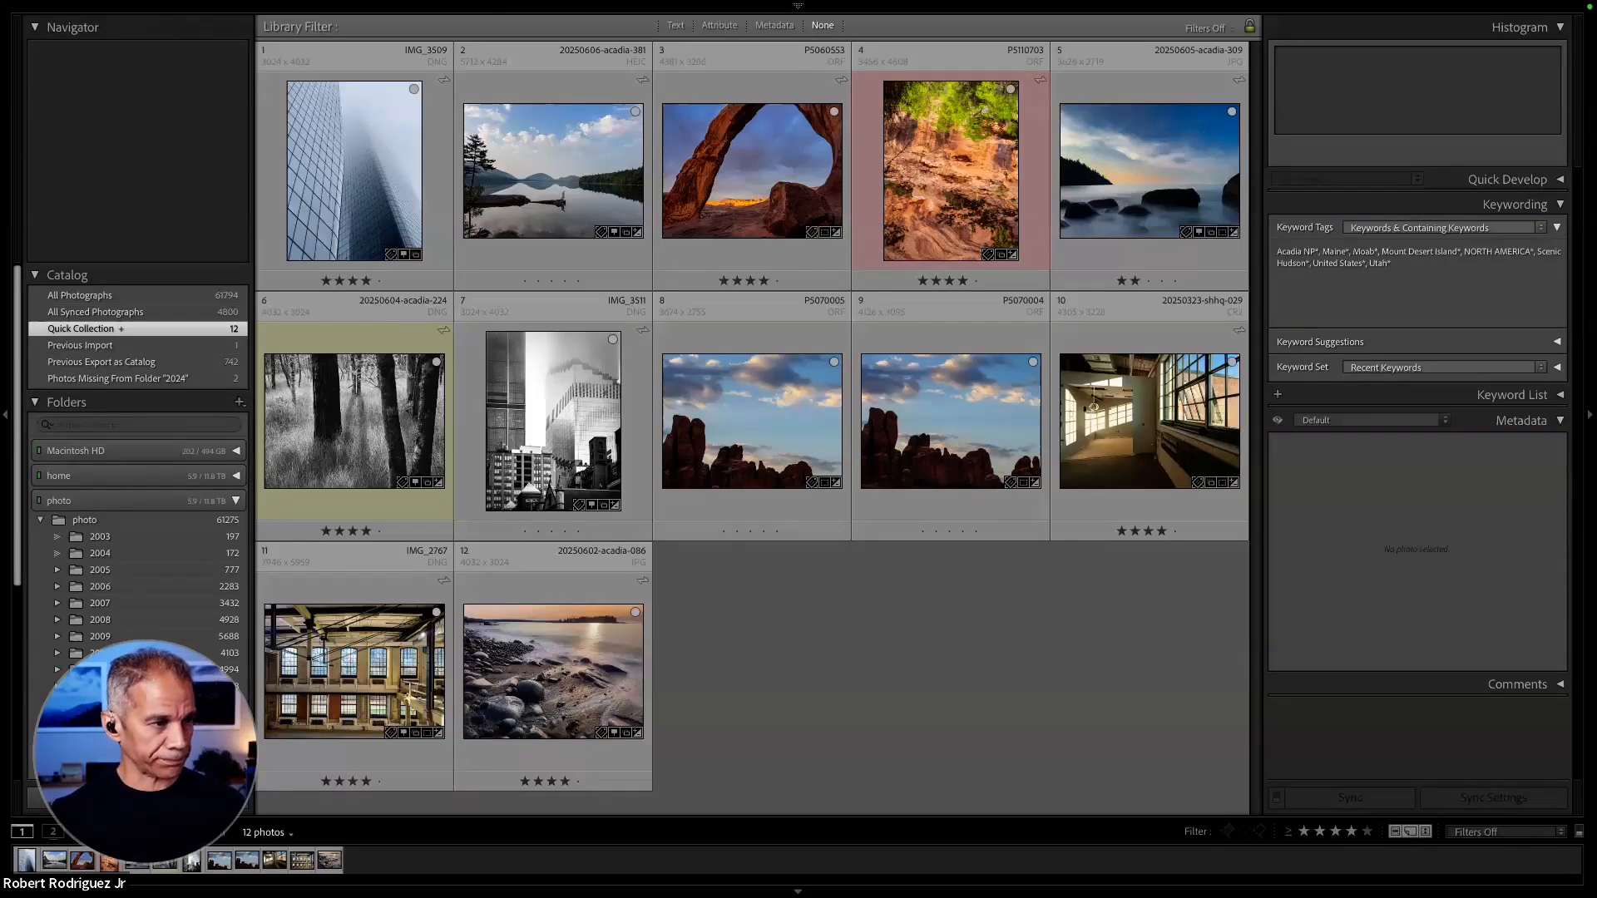
# - Open the arch photo P5060553 in Loupe view and cycle through its info overlays until they are hidden
pyautogui.doubleClick(778, 158)
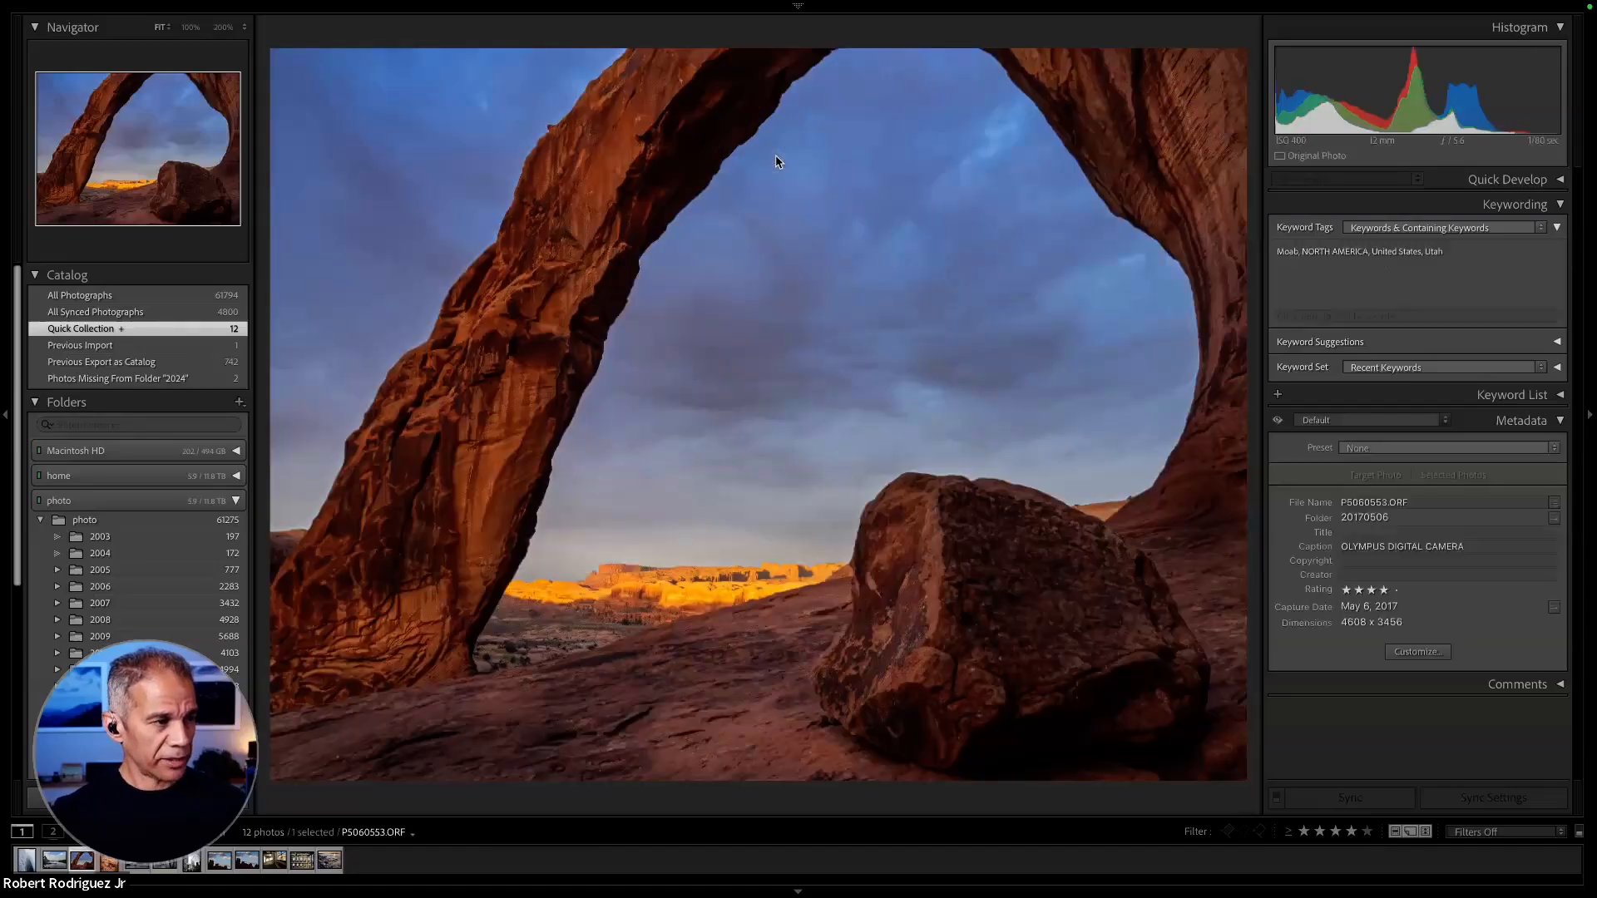
pyautogui.press('i')
pyautogui.press('i')
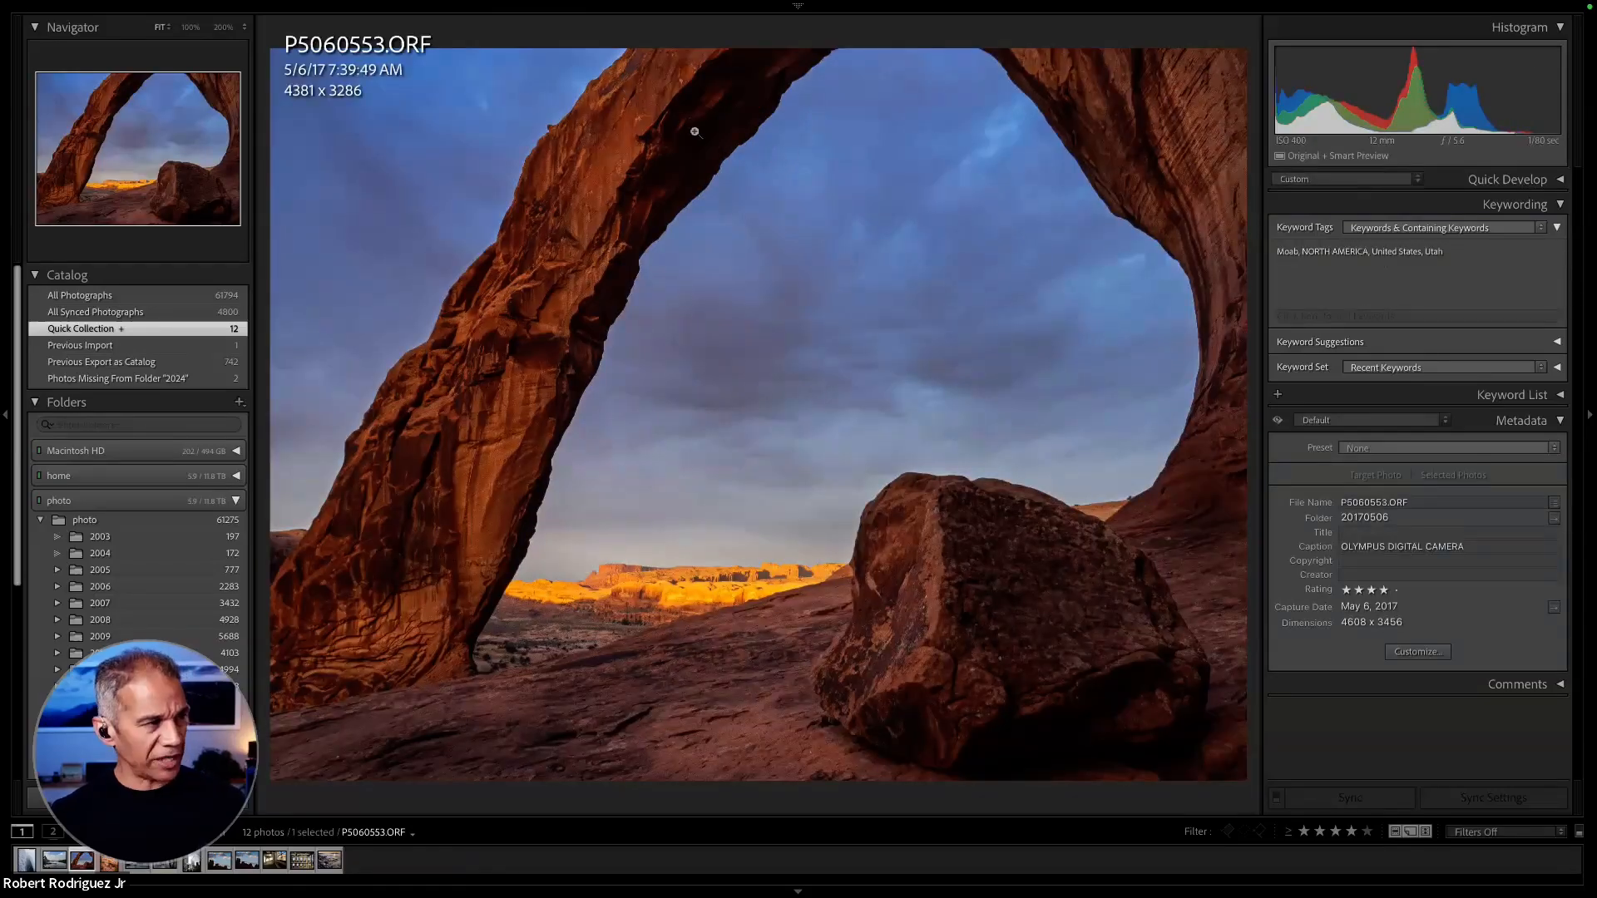
pyautogui.press('i')
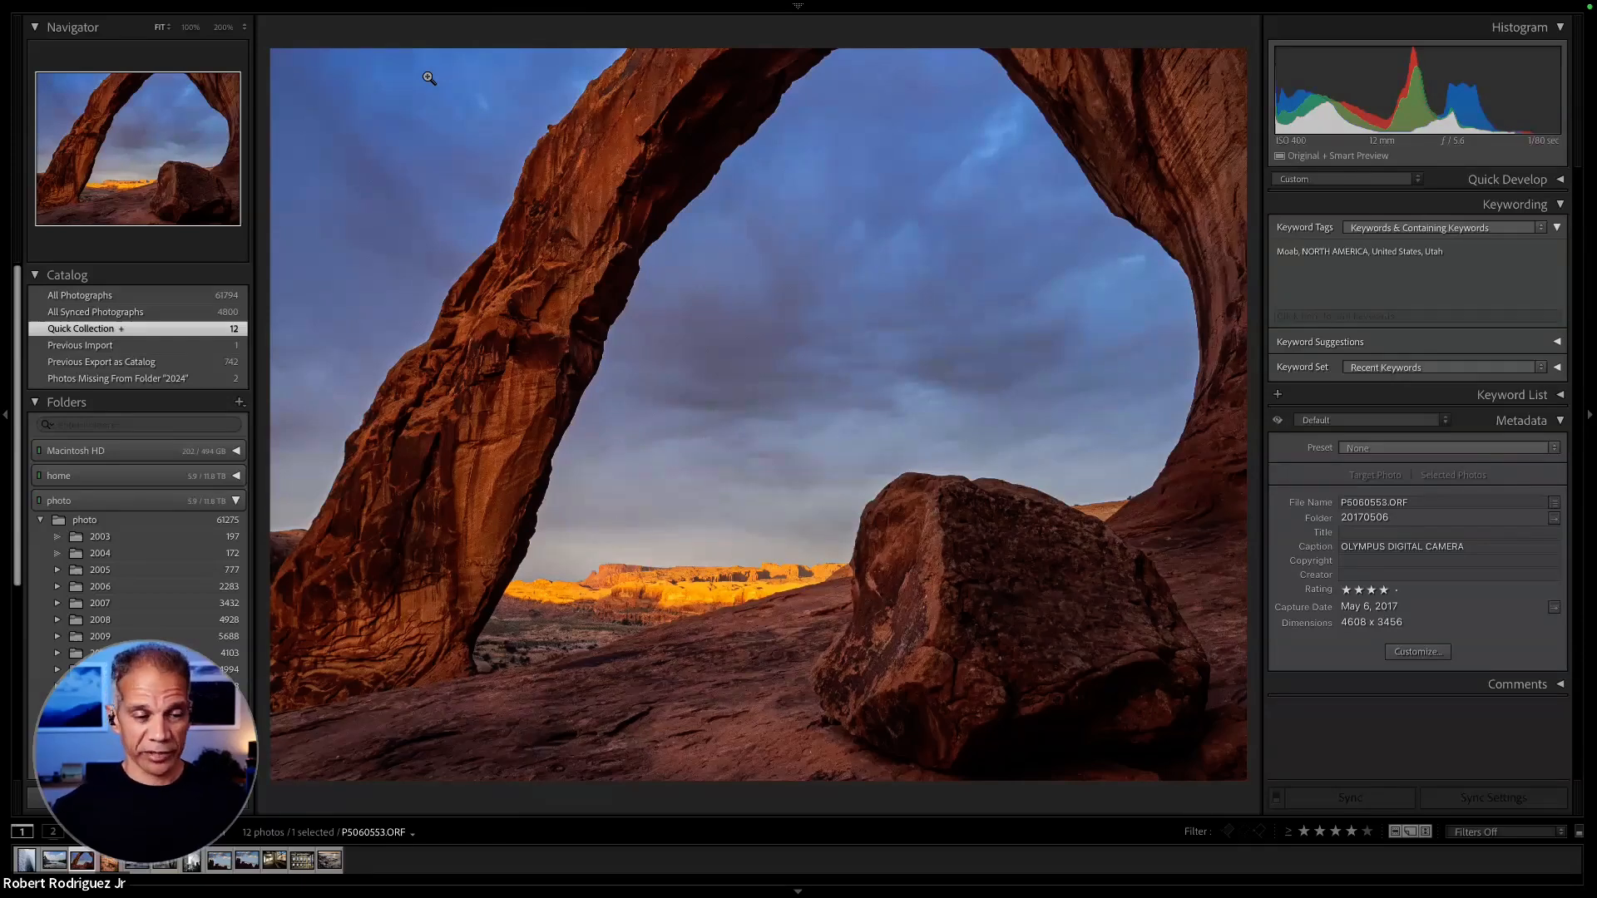
# - Open the arch photo P5060553 in the Develop module and turn on Denoise in its Detail settings
pyautogui.press('d')
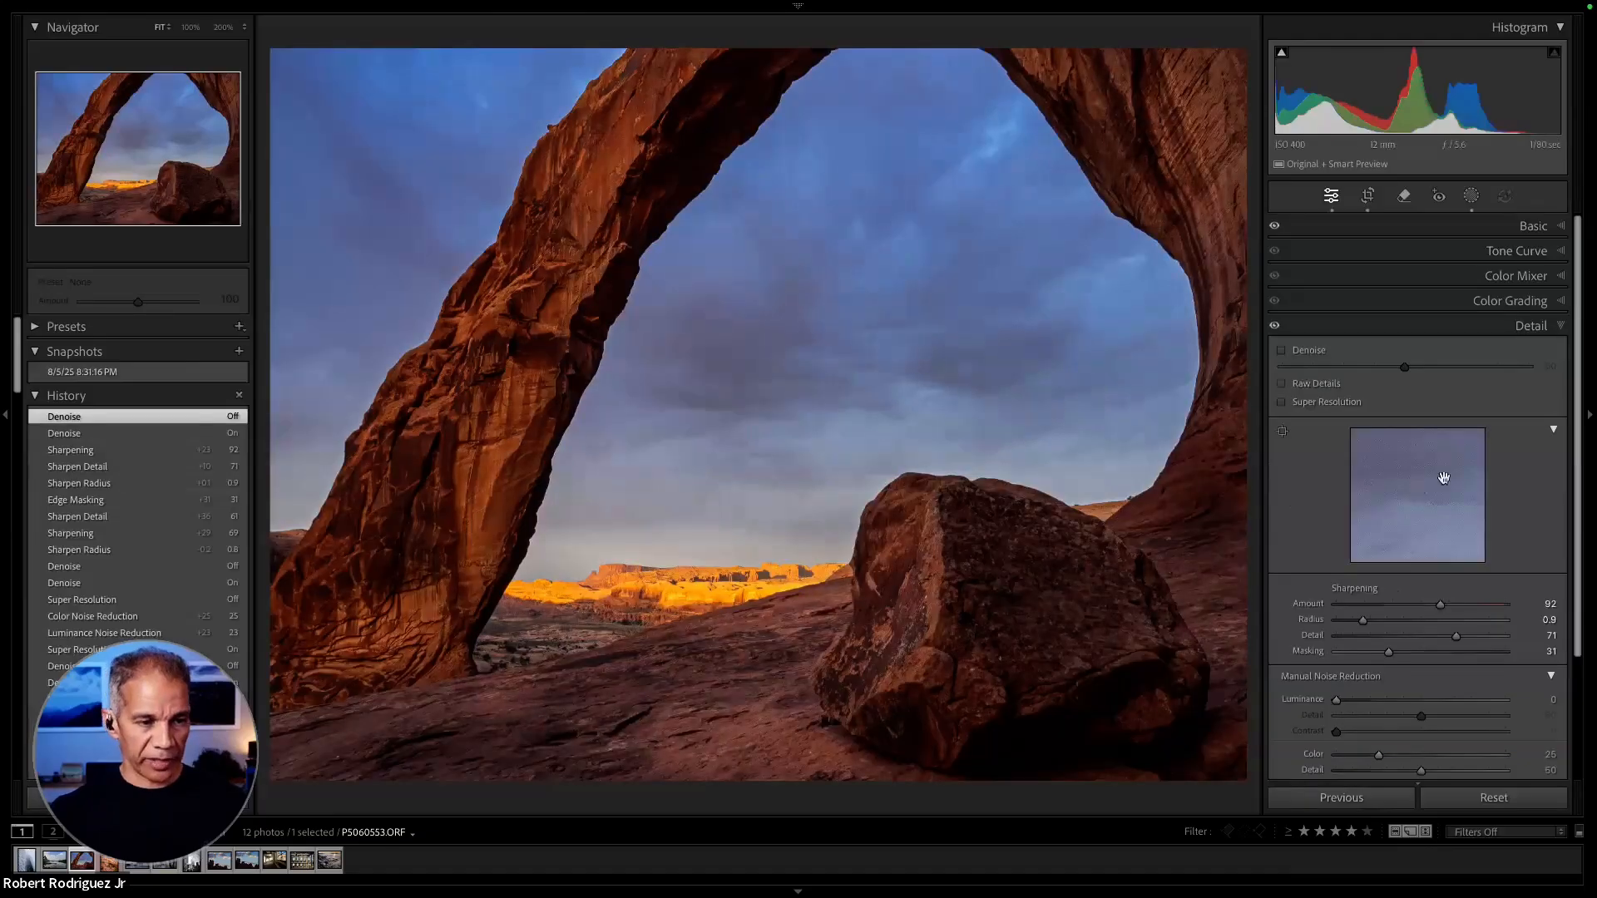
pyautogui.scroll(-3, 1457, 476)
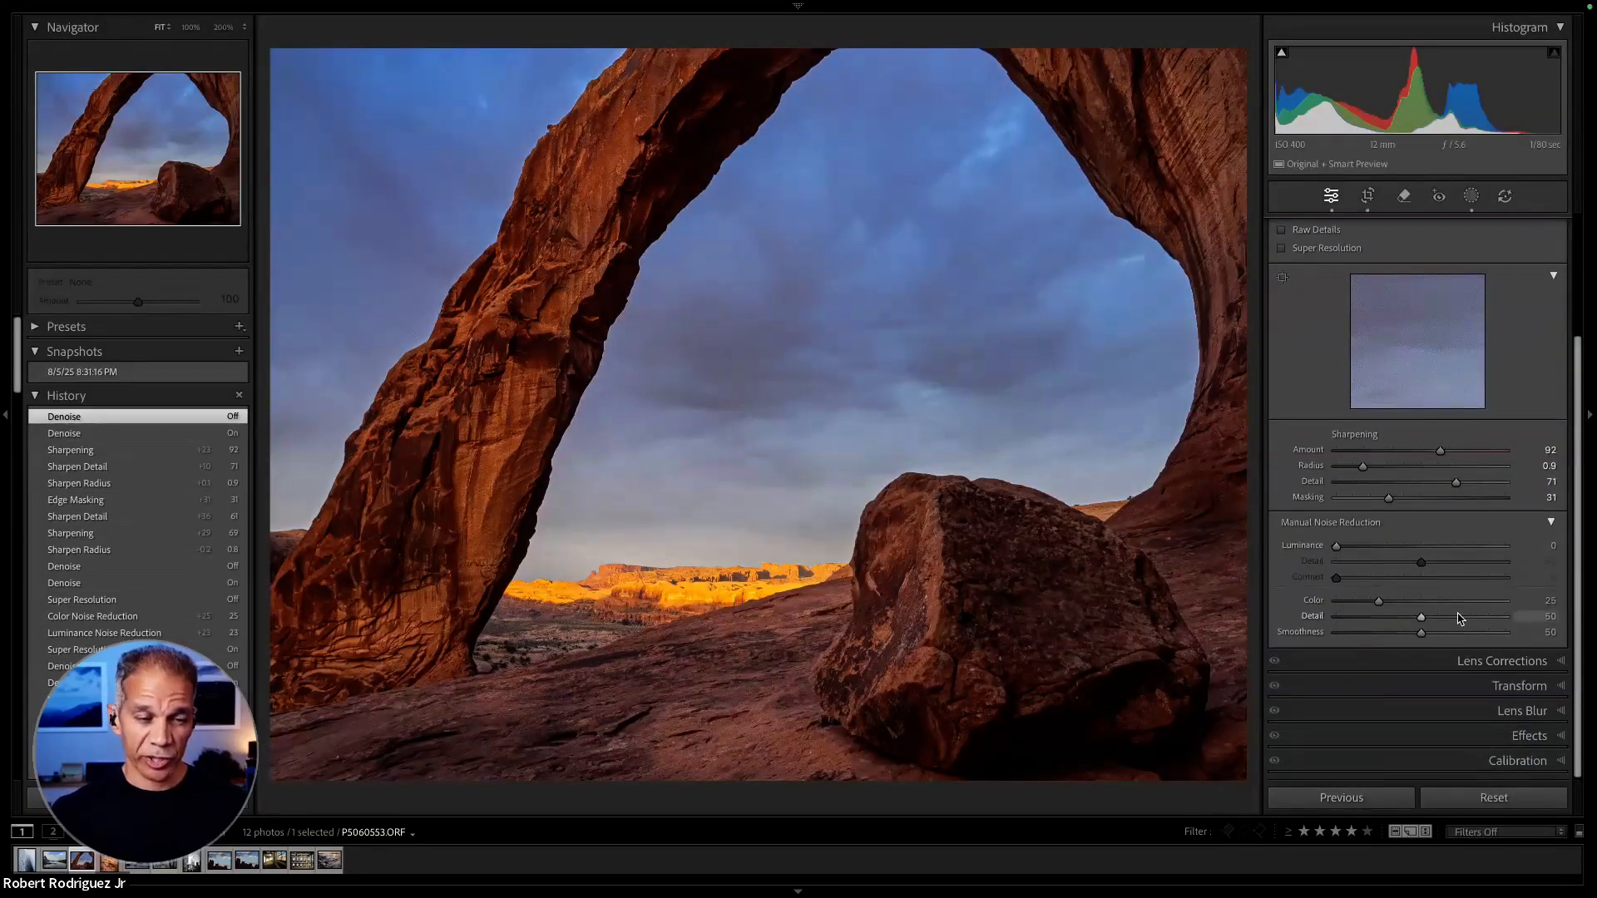
pyautogui.scroll(3, 1458, 618)
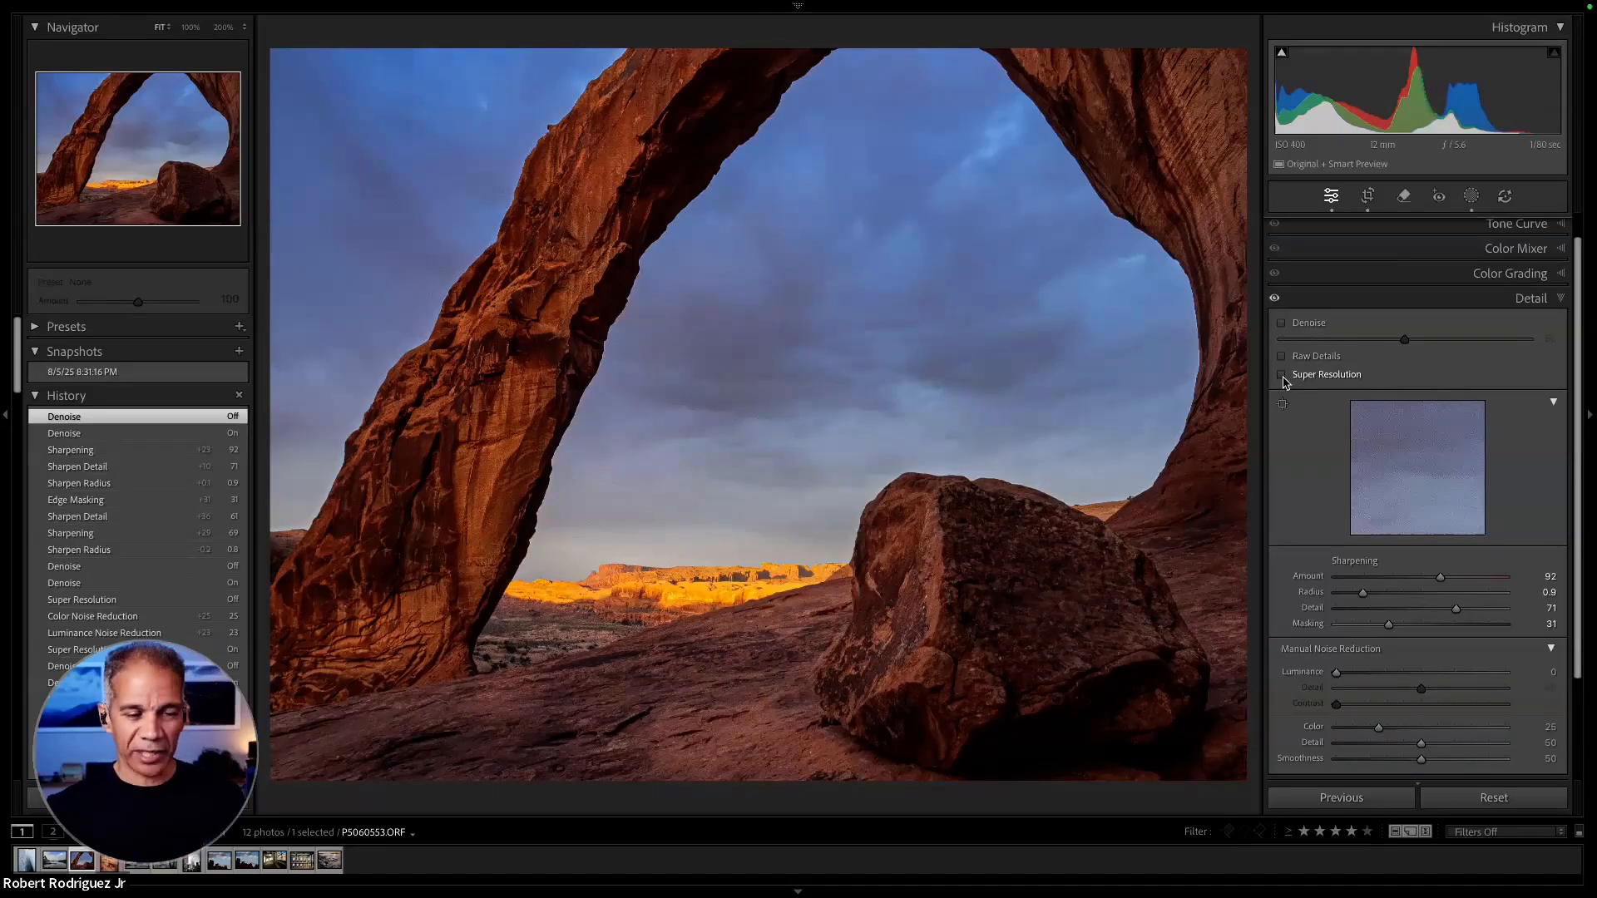
pyautogui.click(1283, 325)
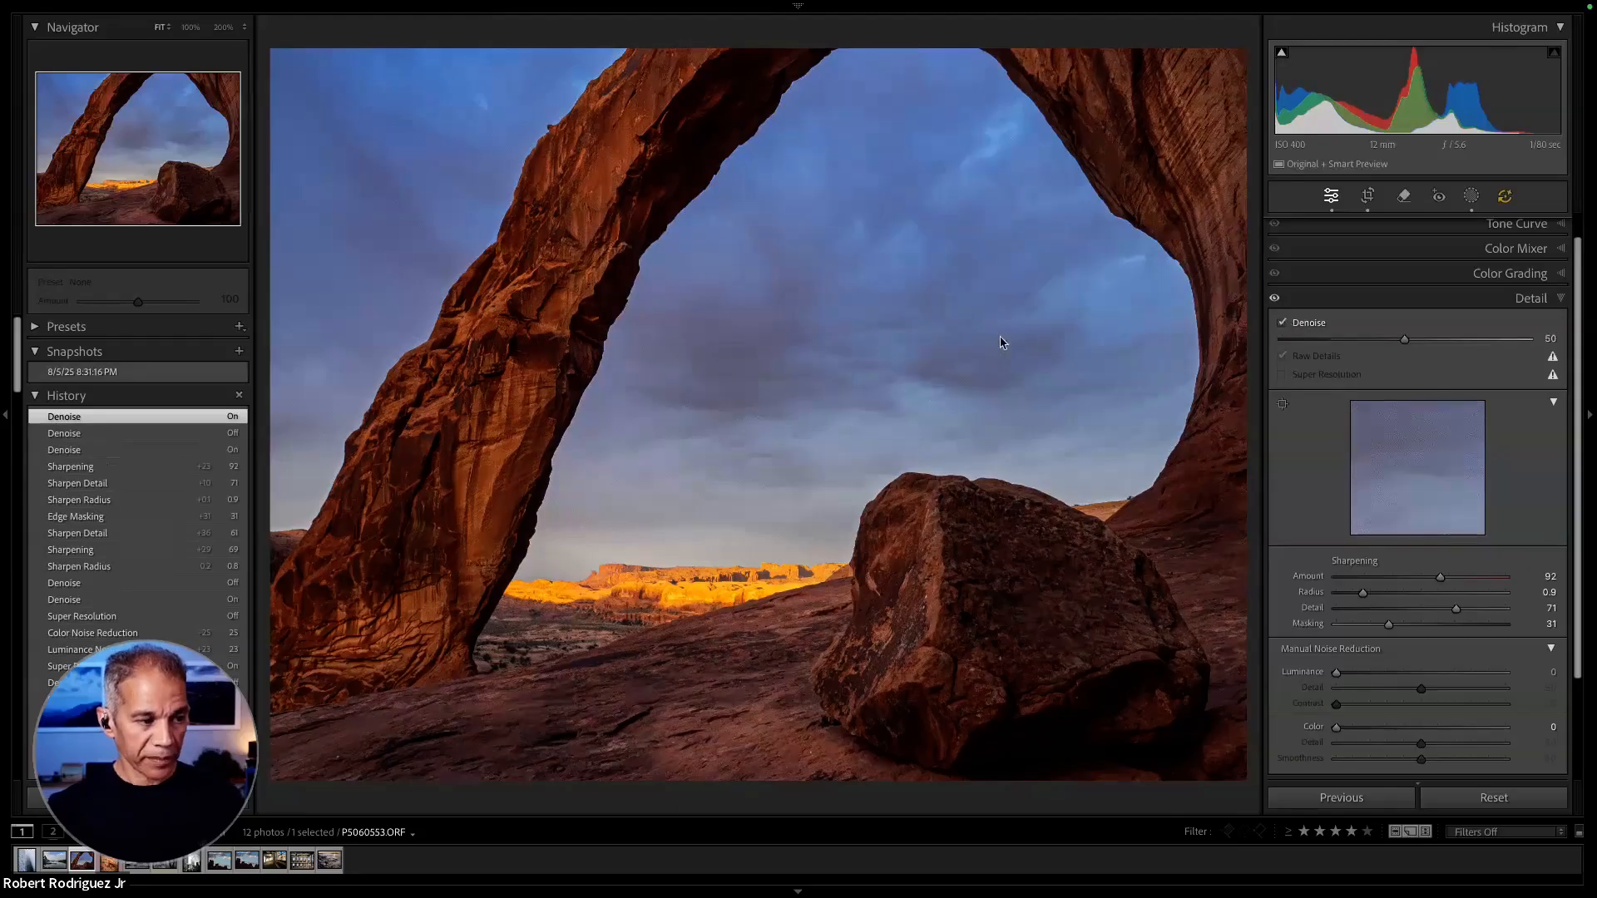
# - Compare the sky and the arch's rock edge at 200% with Denoise turned off and on again
pyautogui.click(825, 341)
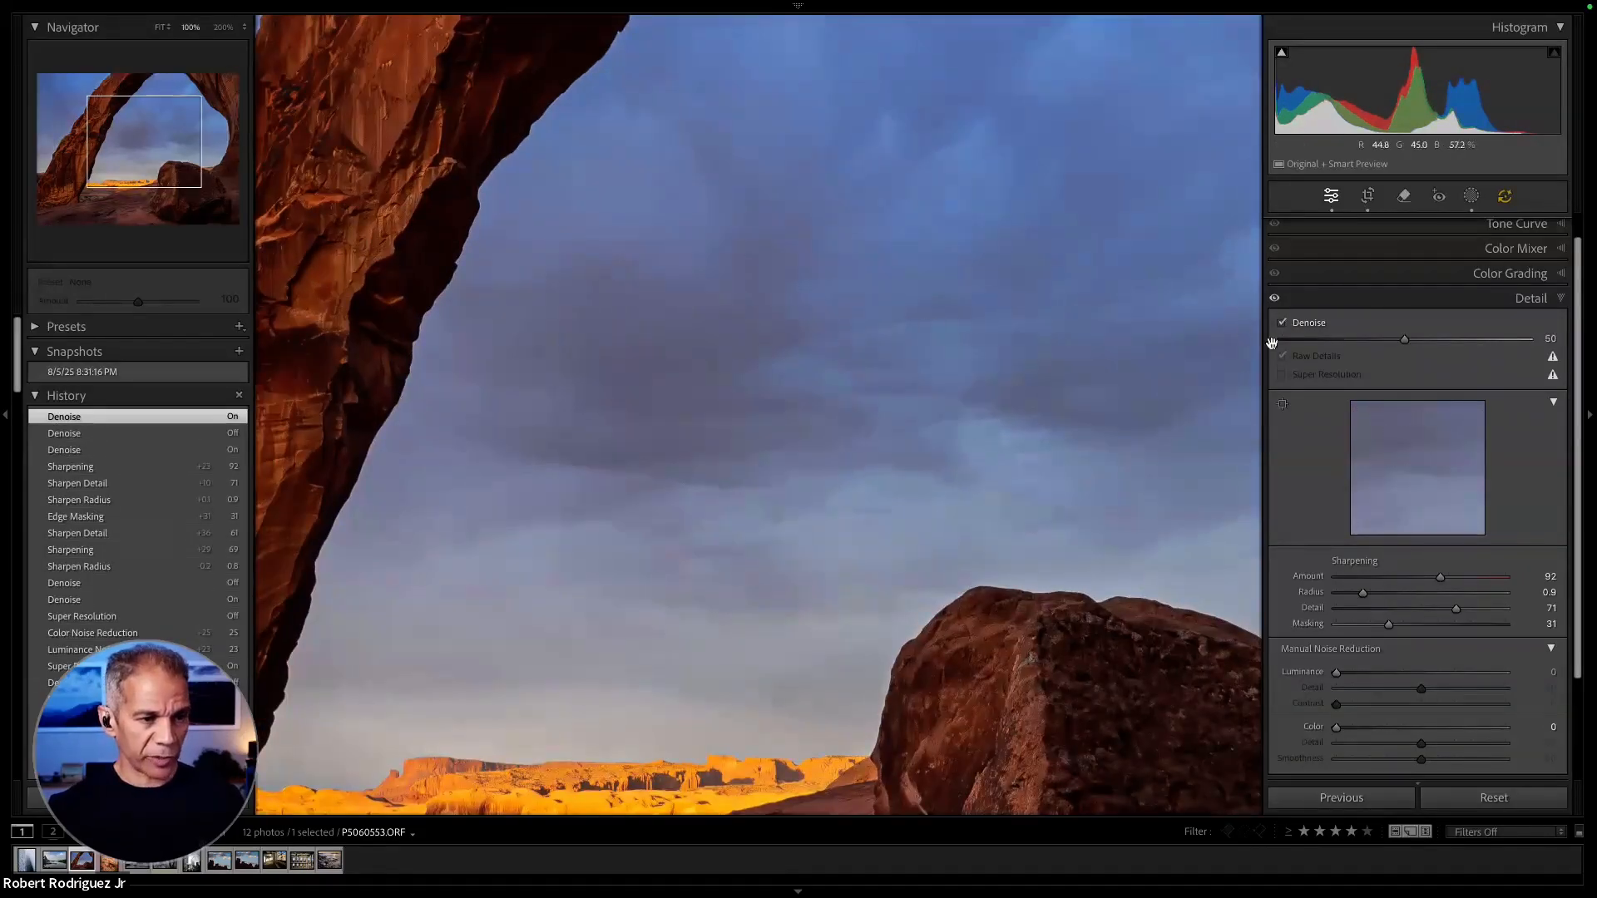
pyautogui.click(223, 27)
pyautogui.moveTo(523, 269); pyautogui.dragTo(823, 252)
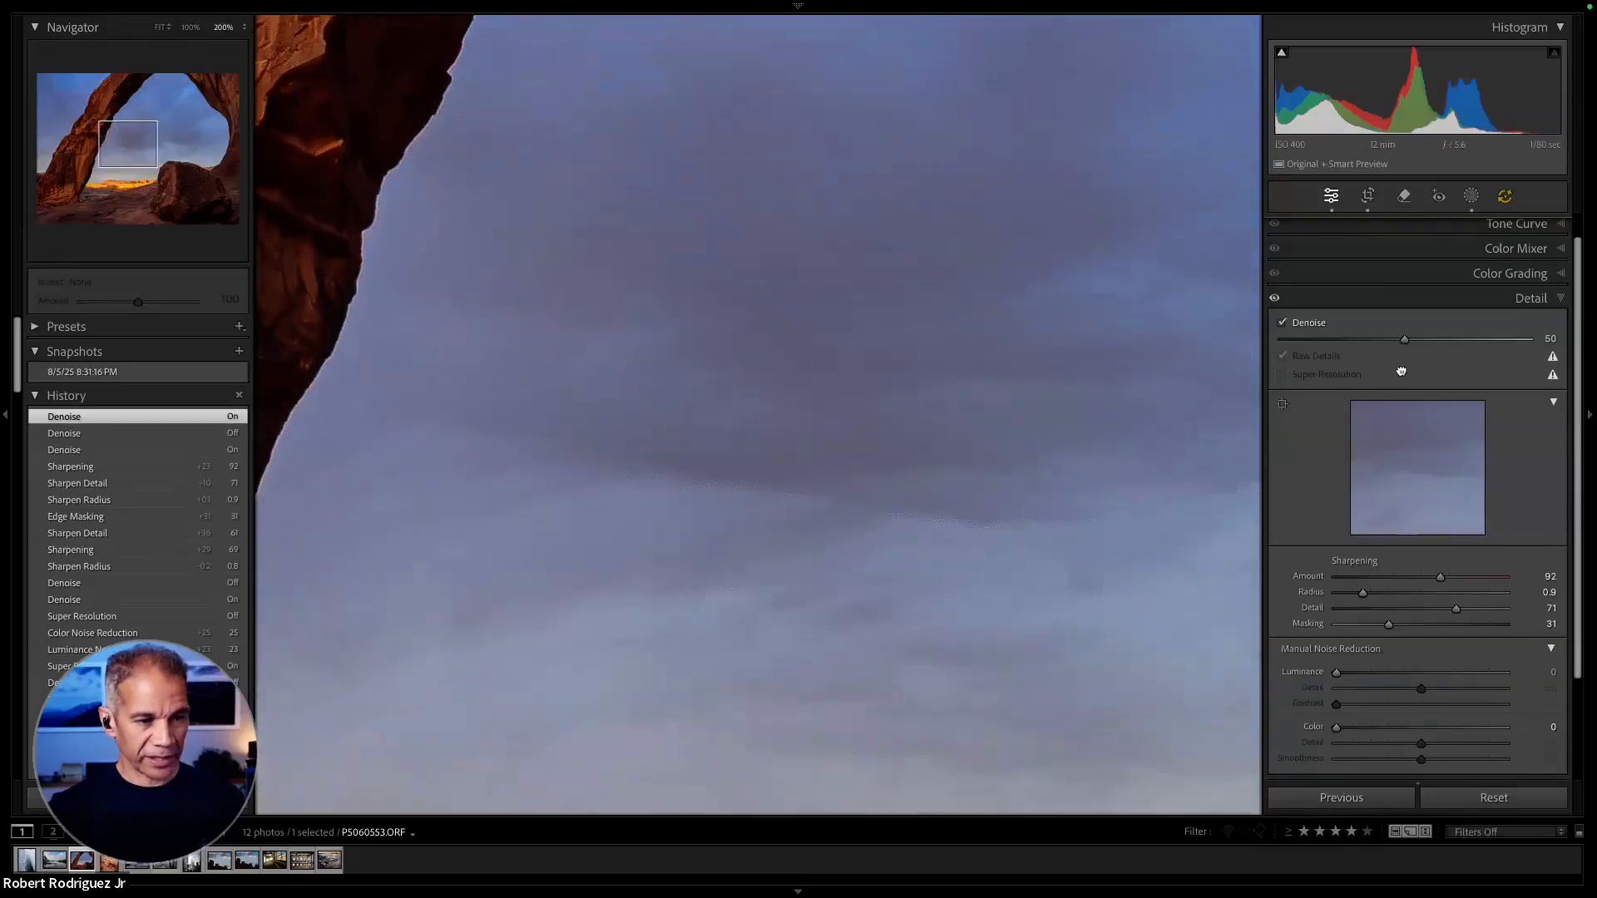
pyautogui.click(1284, 327)
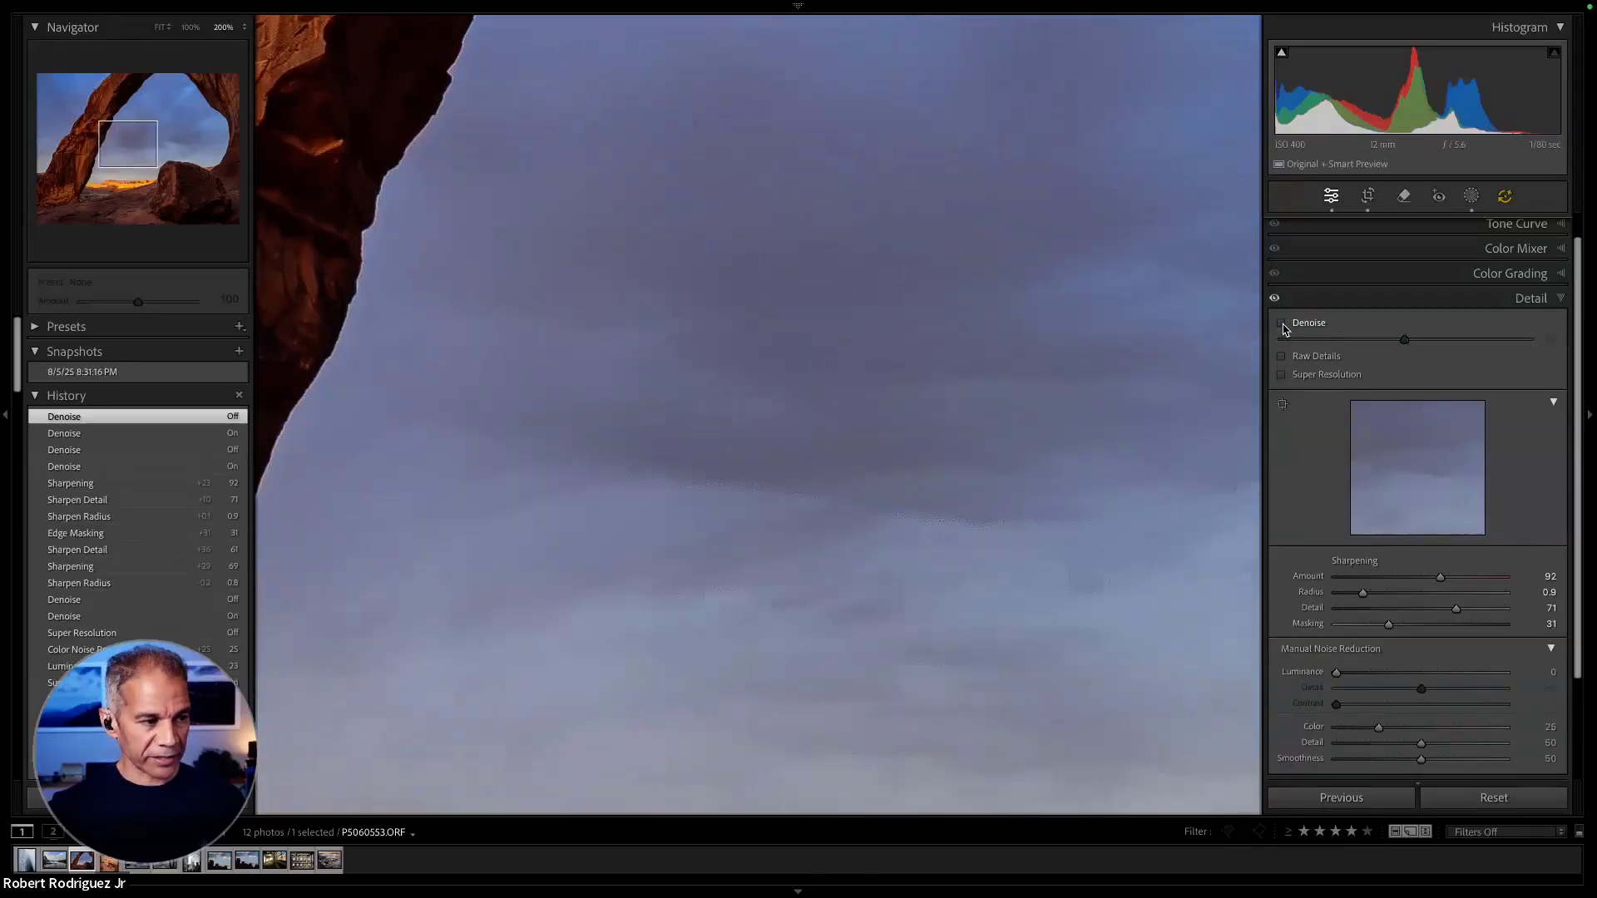
pyautogui.moveTo(724, 438); pyautogui.dragTo(866, 653)
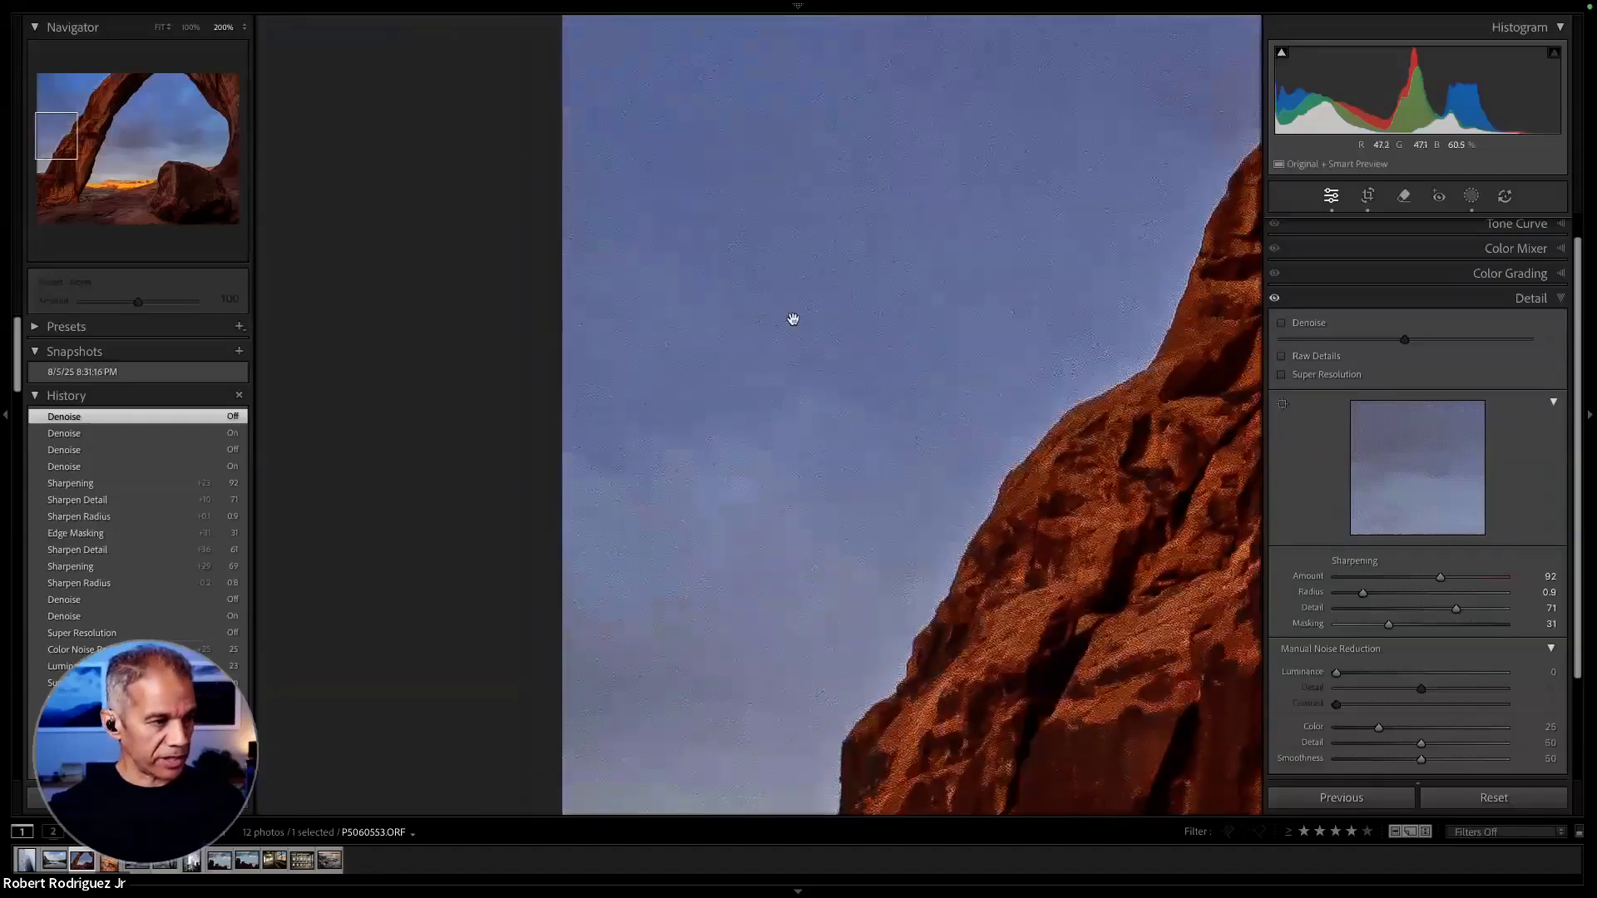
pyautogui.click(1282, 324)
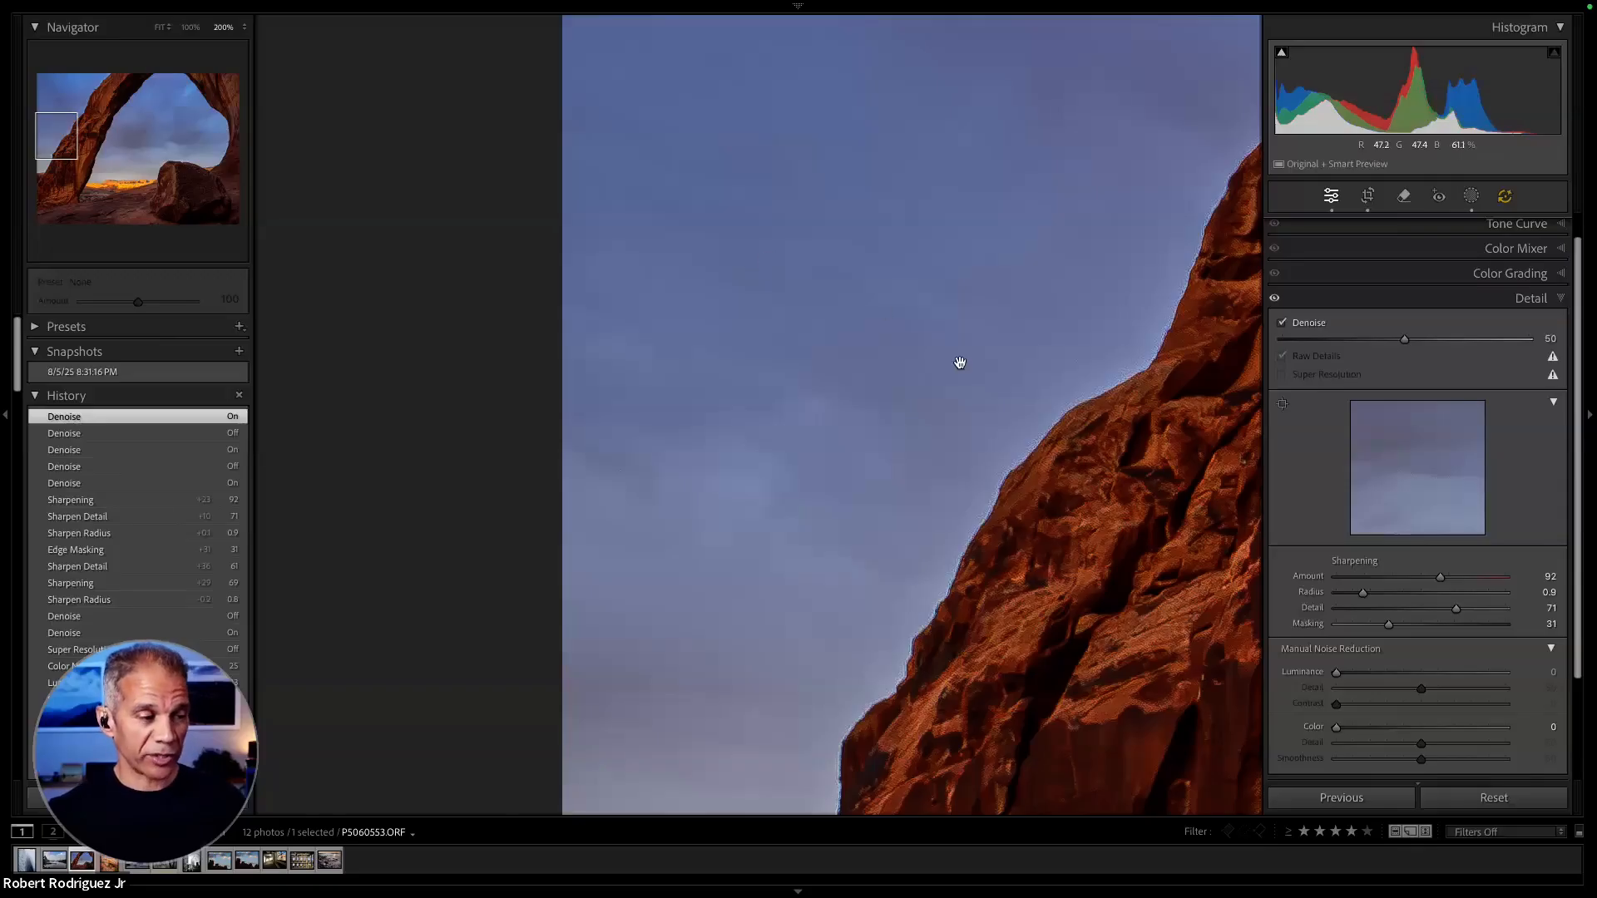
pyautogui.moveTo(961, 364); pyautogui.dragTo(918, 323)
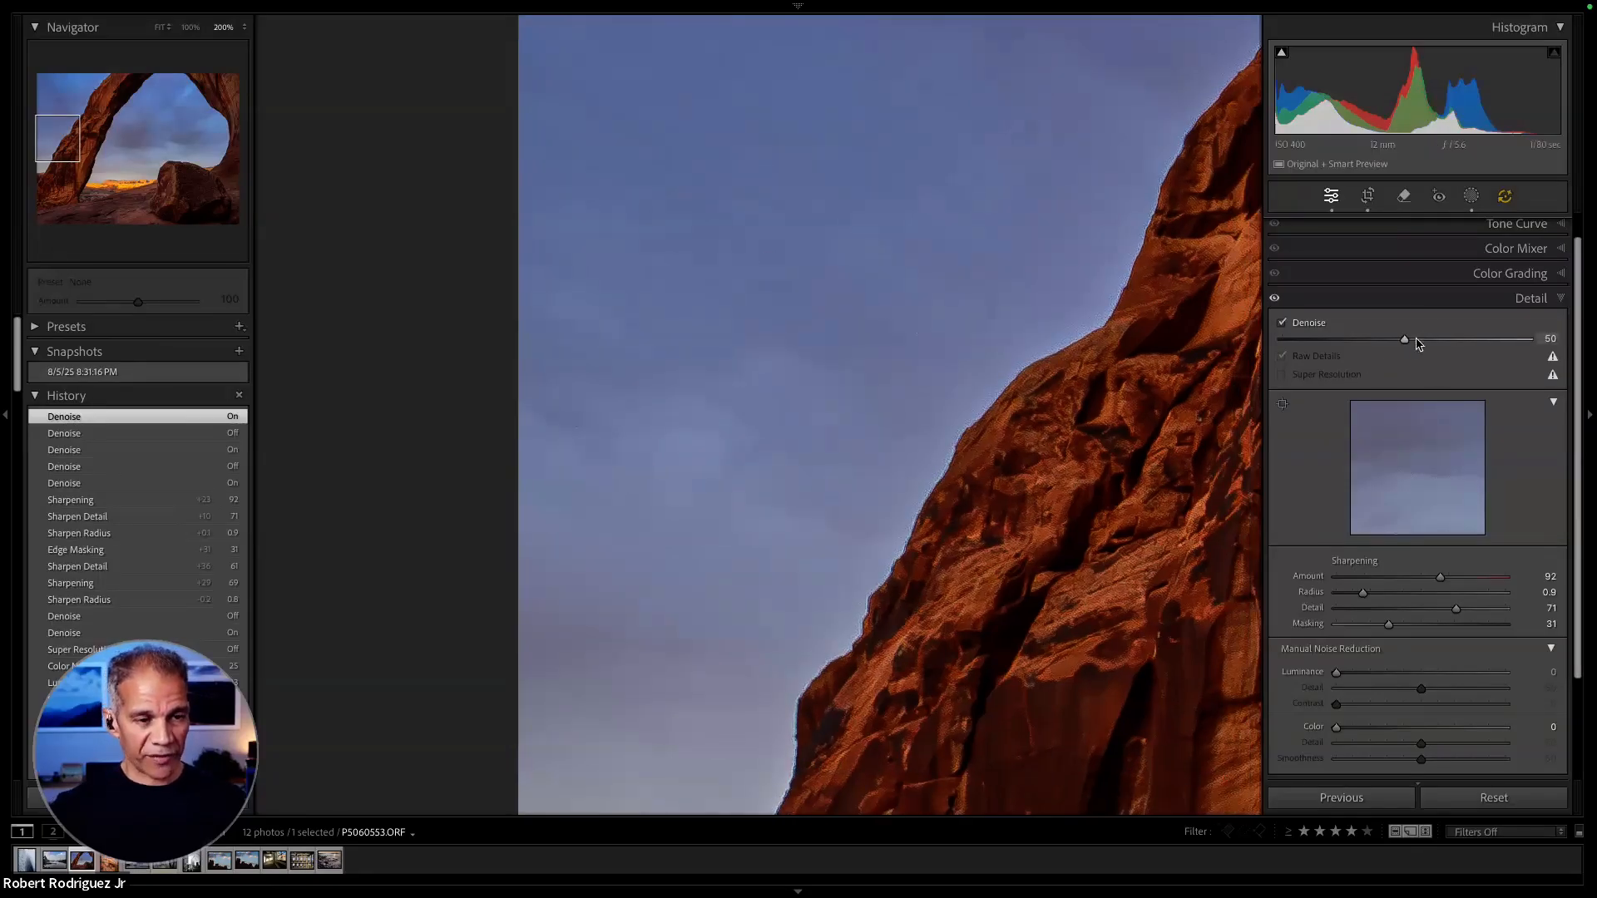
# - Set the arch photo's Denoise amount to 51 and turn Denoise off
pyautogui.moveTo(1406, 344)
pyautogui.mouseDown()
pyautogui.moveTo(1383, 344)
pyautogui.moveTo(1427, 343)
pyautogui.moveTo(1408, 344)
pyautogui.mouseUp()
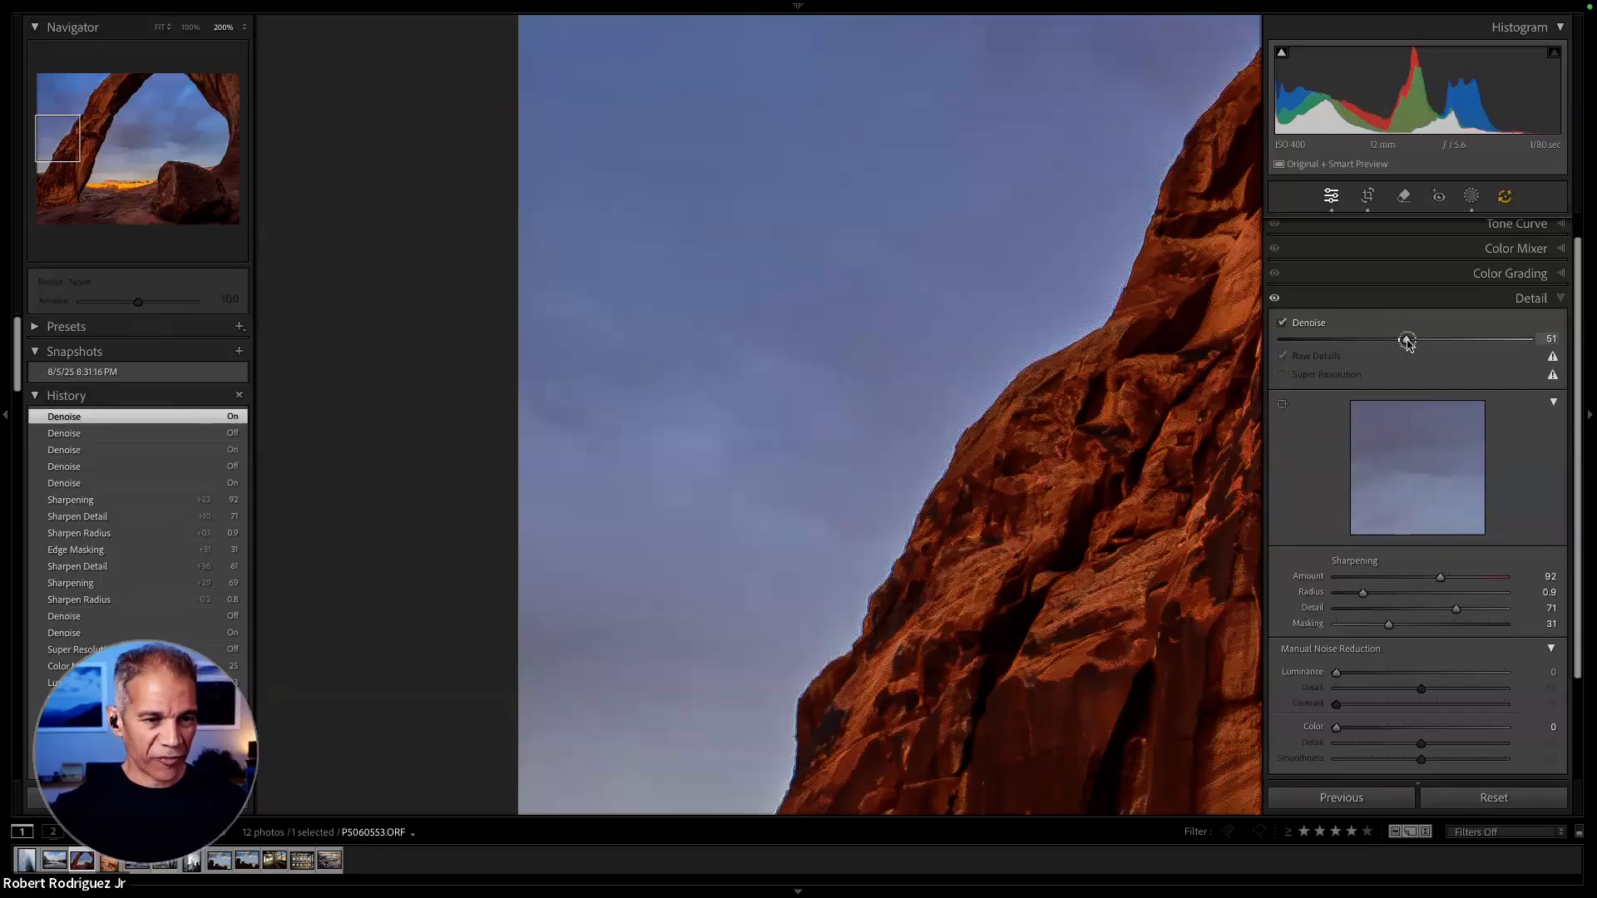
pyautogui.moveTo(1406, 342); pyautogui.dragTo(1406, 343)
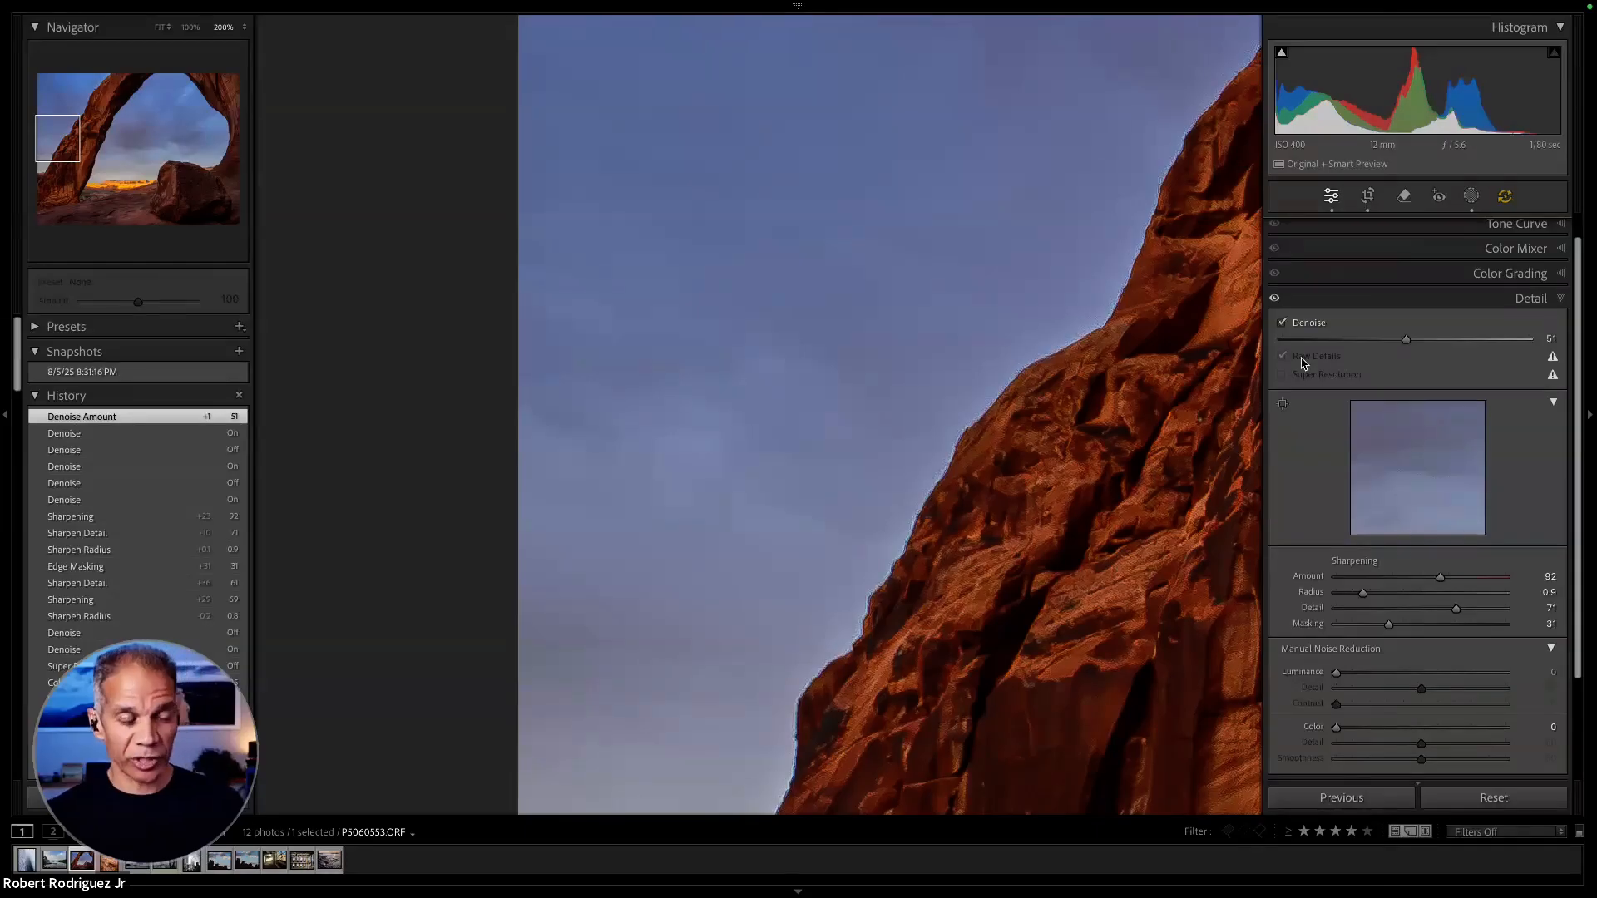
pyautogui.click(1282, 323)
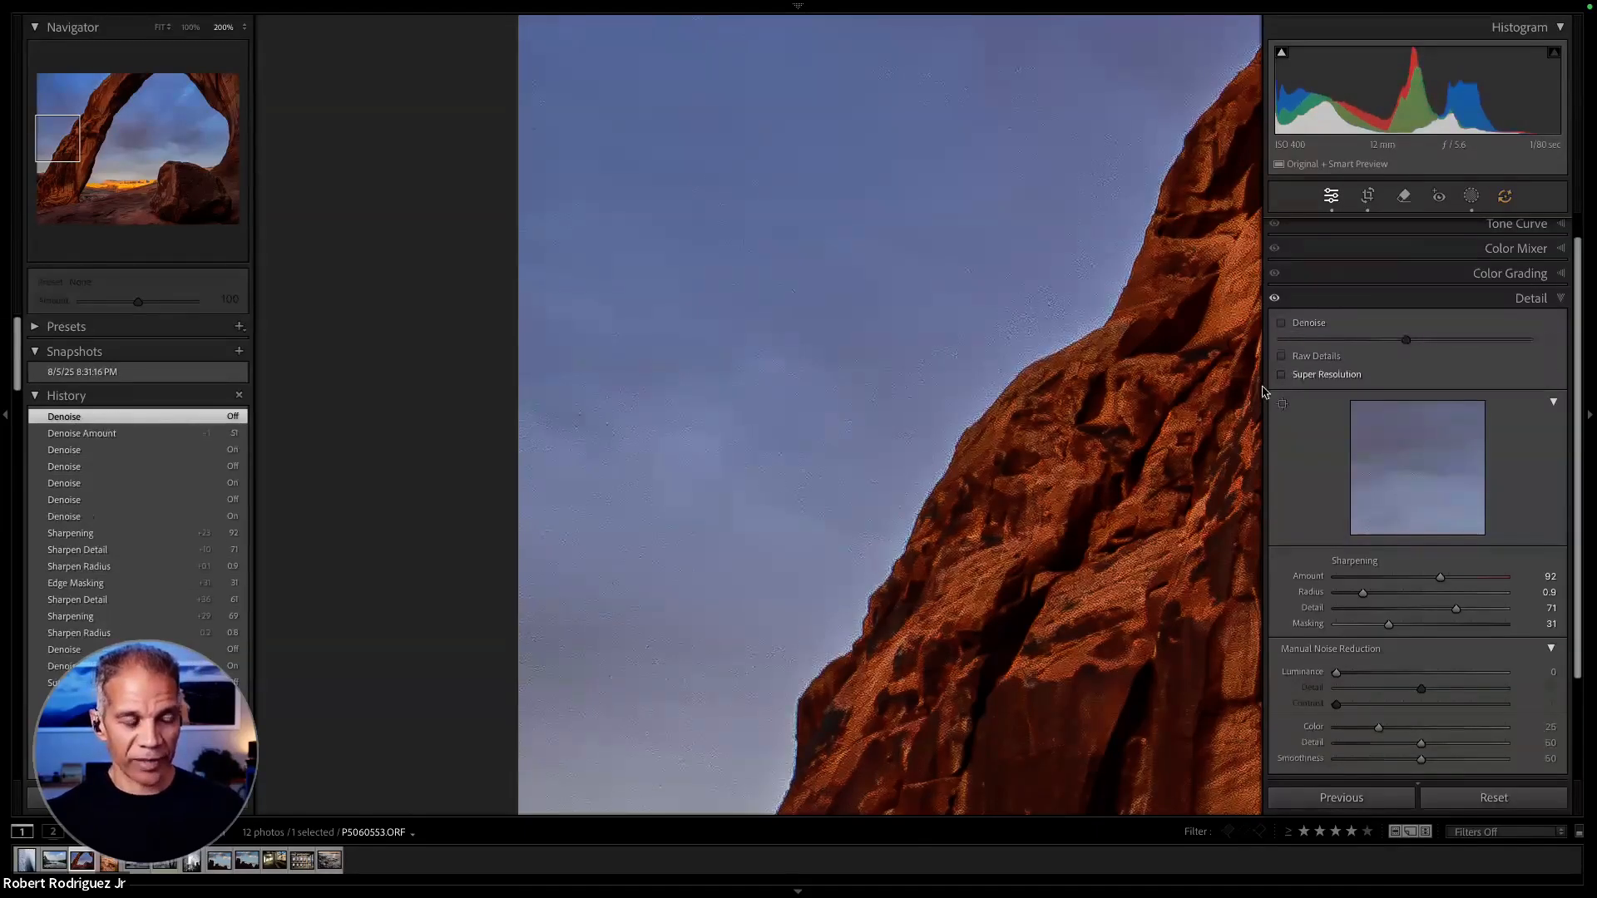
pyautogui.click(1181, 413)
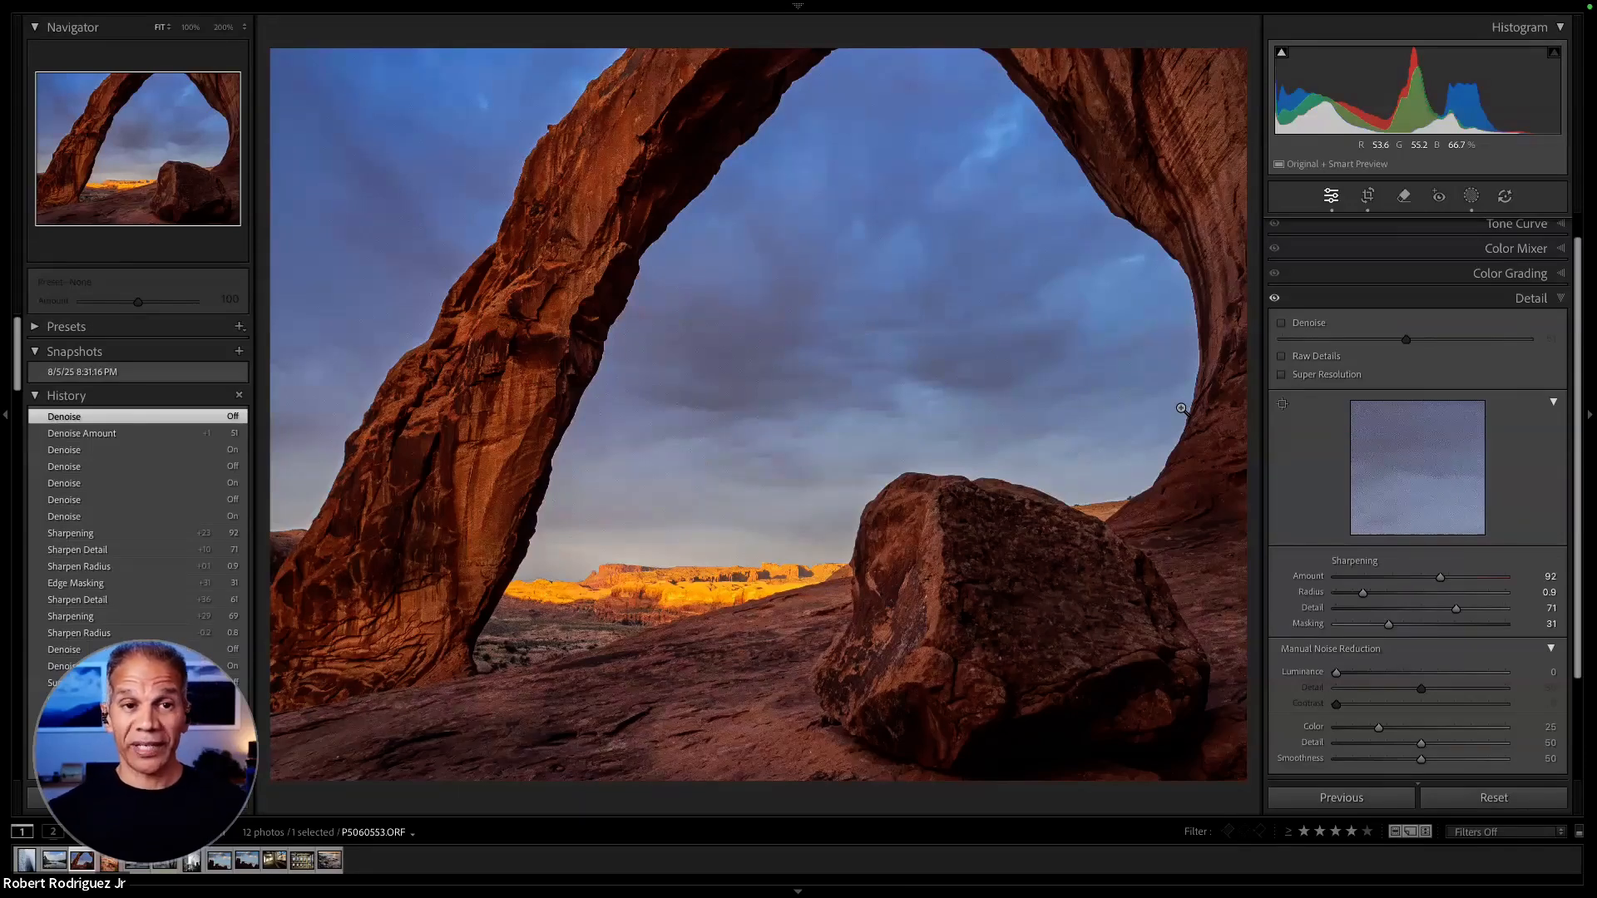
# - Try Super Resolution on the arch photo, switch it off again and turn Denoise back on
pyautogui.click(1285, 379)
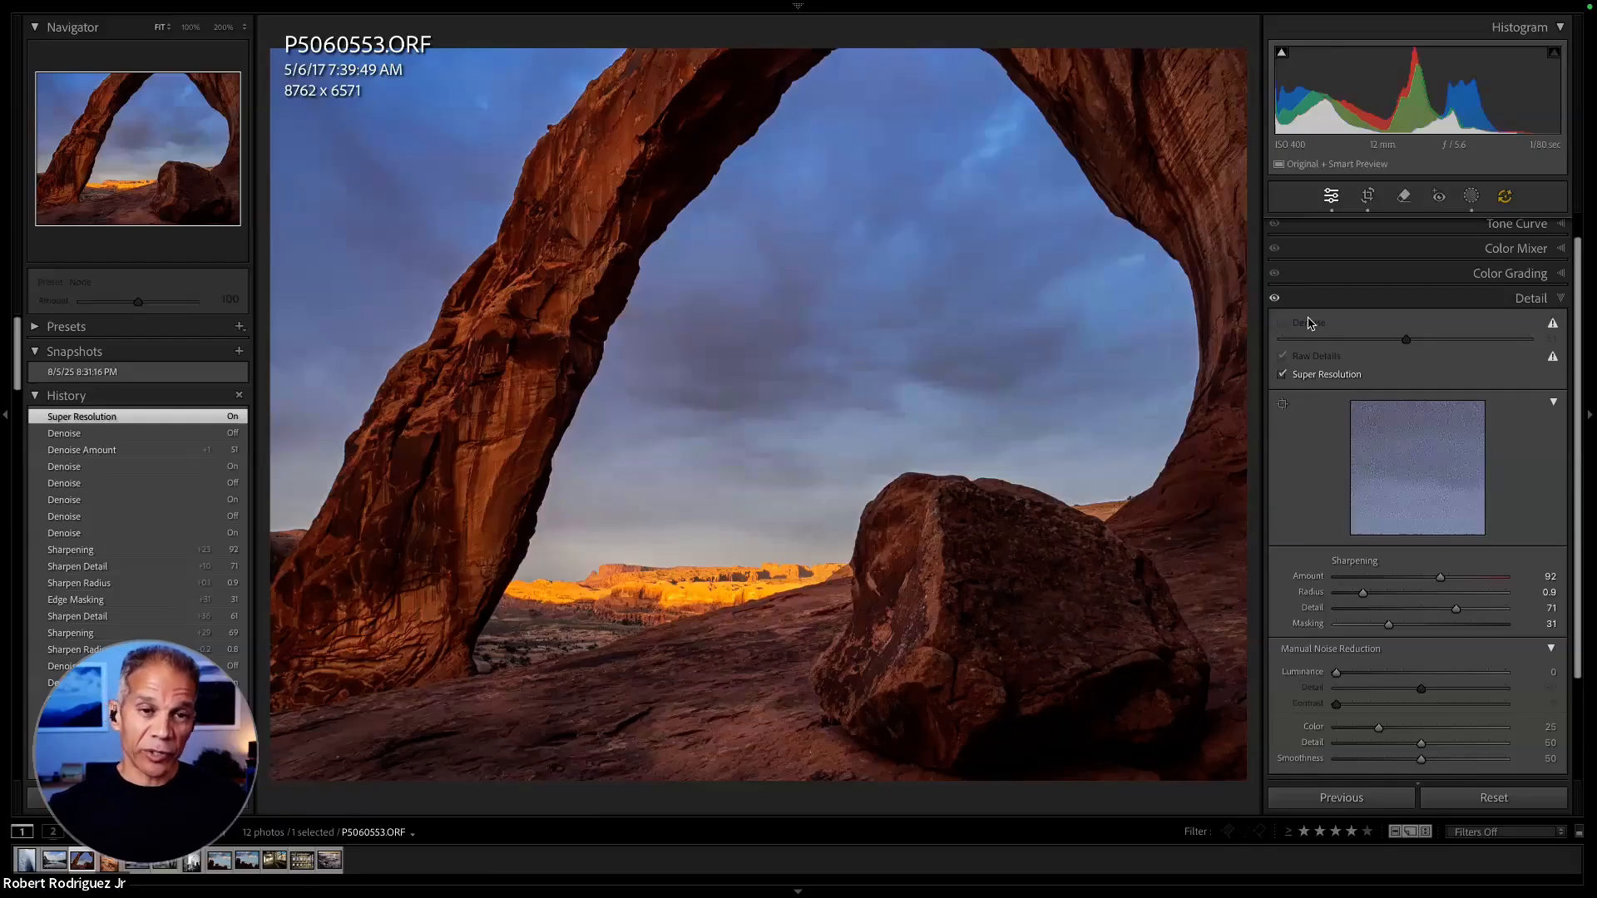
pyautogui.click(1282, 375)
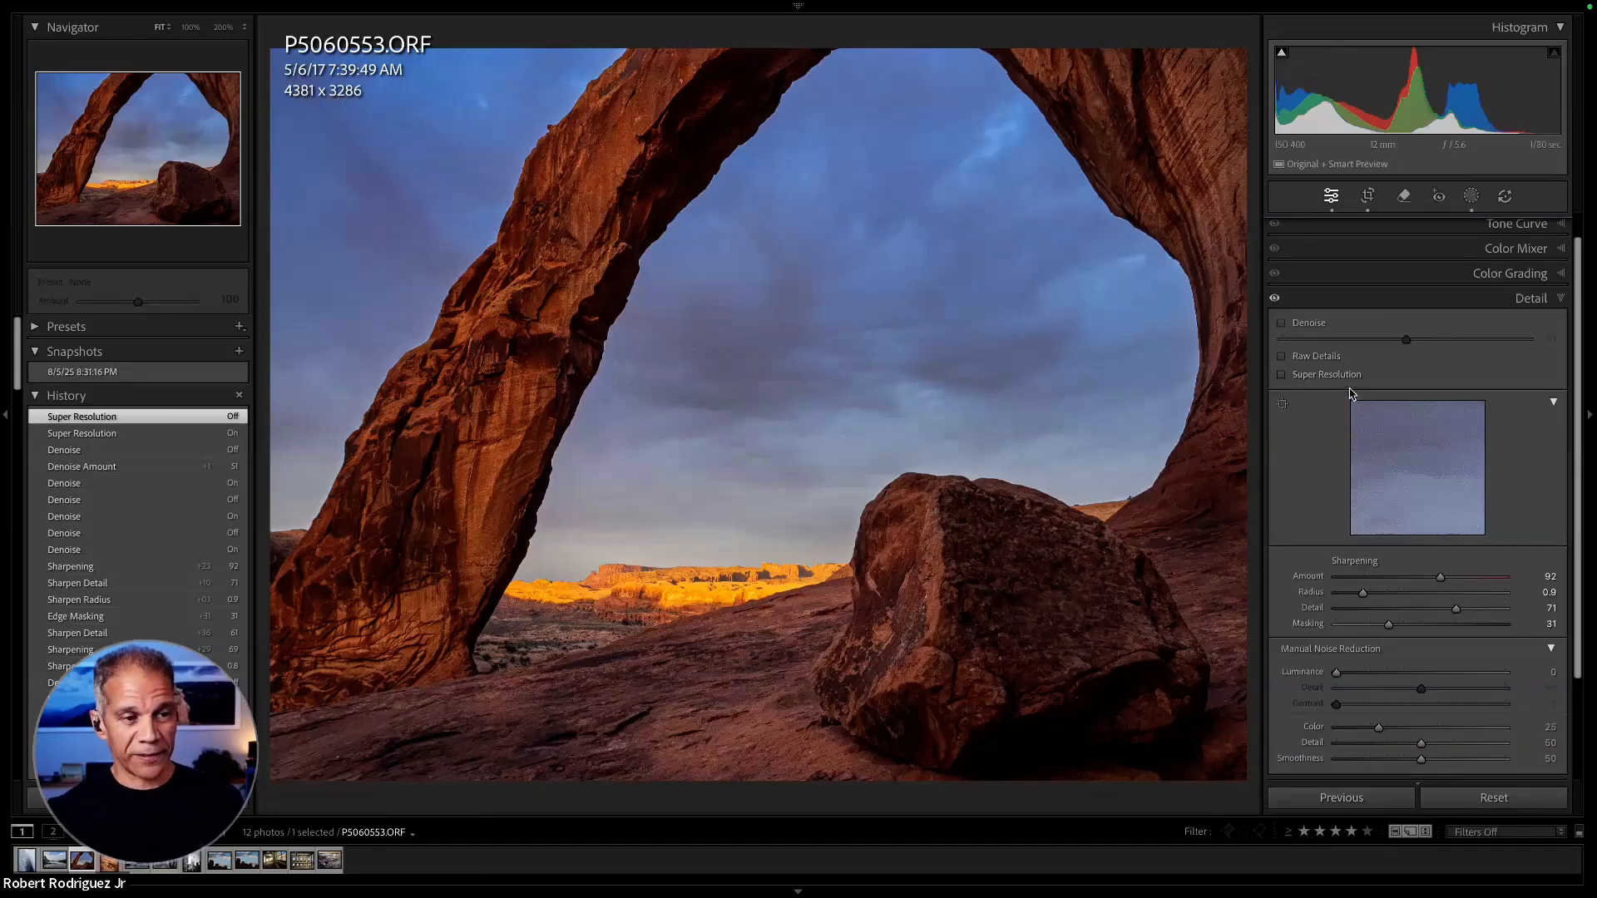
pyautogui.click(1282, 323)
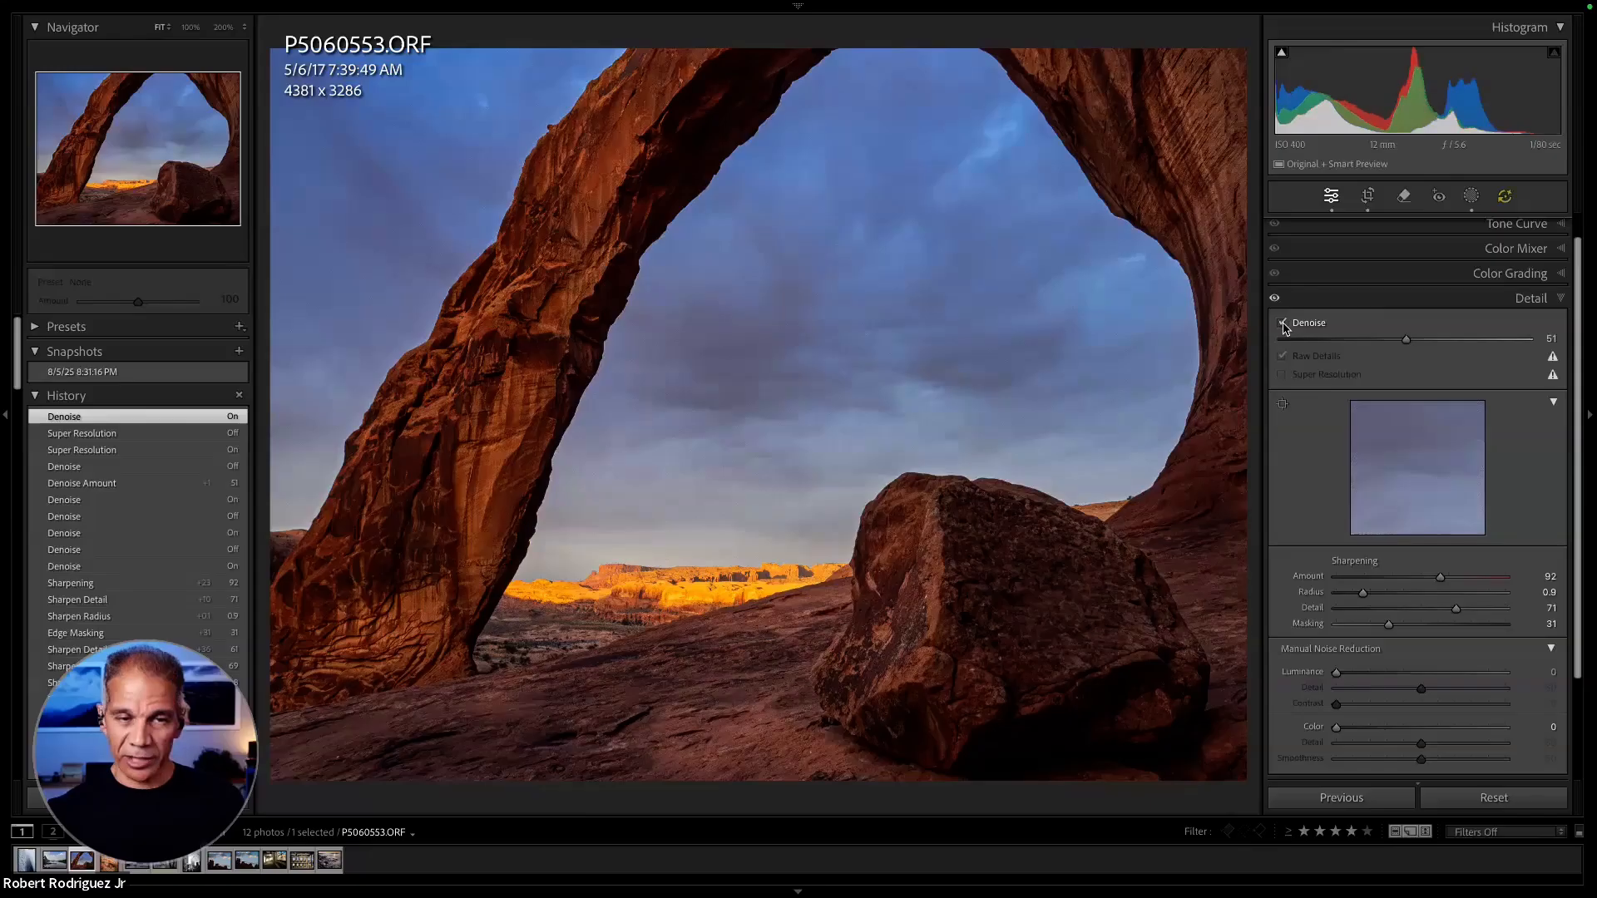
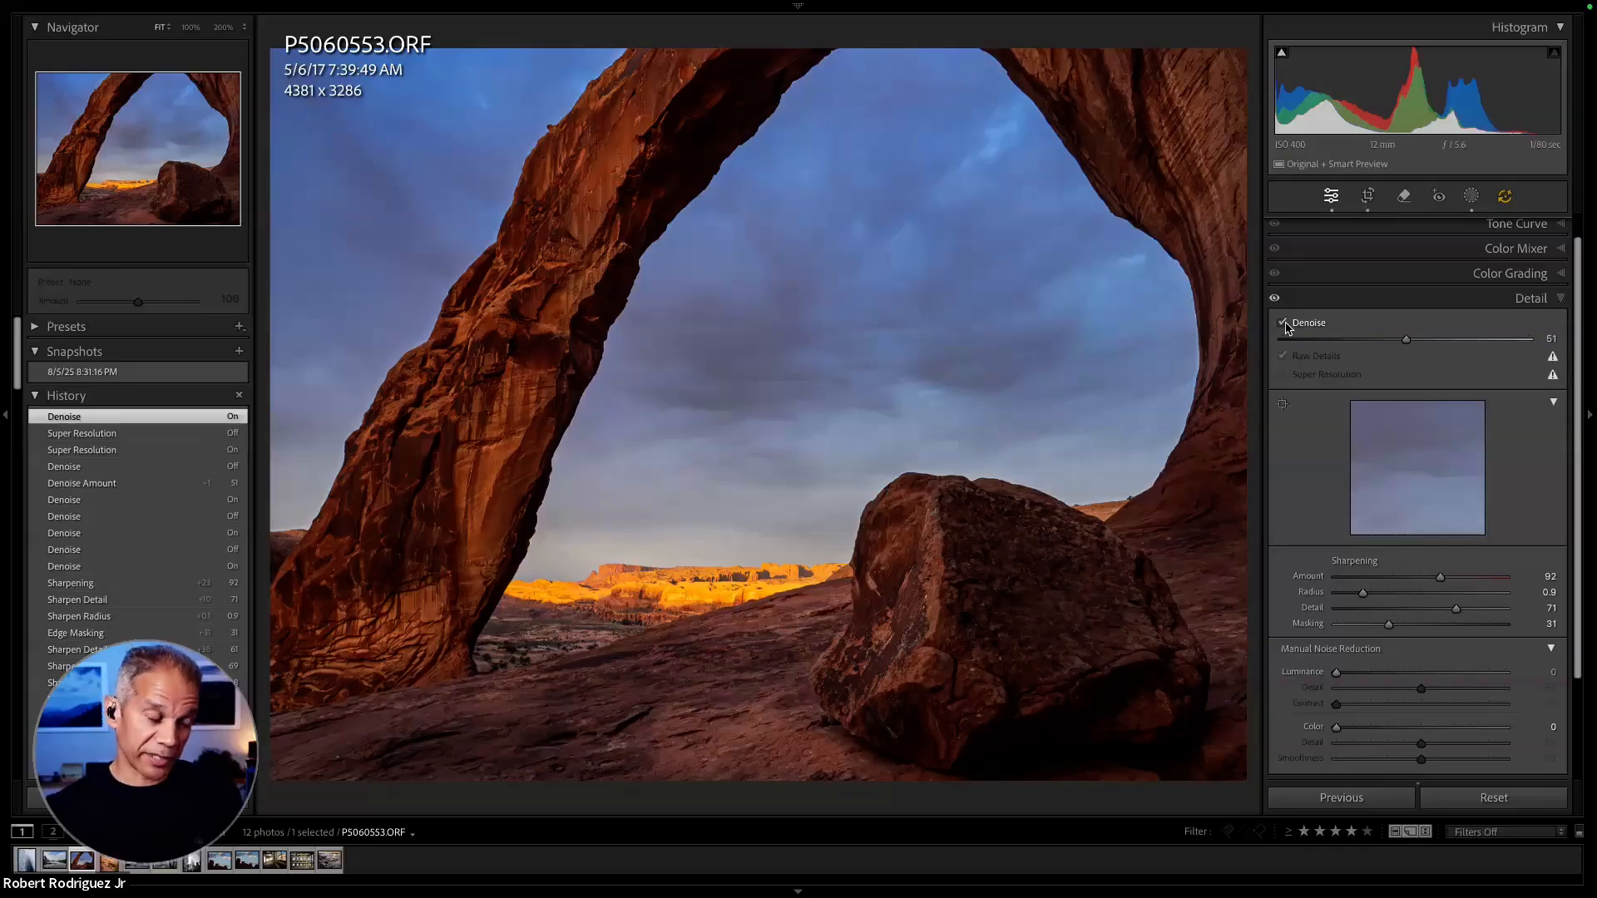
# - Examine the denoised arch photo's sky, rock edge and boulder at 200% and 100%, and return to the Library grid
pyautogui.click(731, 303)
pyautogui.moveTo(760, 253)
pyautogui.mouseDown()
pyautogui.moveTo(763, 441)
pyautogui.moveTo(952, 250)
pyautogui.moveTo(716, 287)
pyautogui.moveTo(1128, 297)
pyautogui.mouseUp()
pyautogui.moveTo(581, 292); pyautogui.dragTo(935, 441)
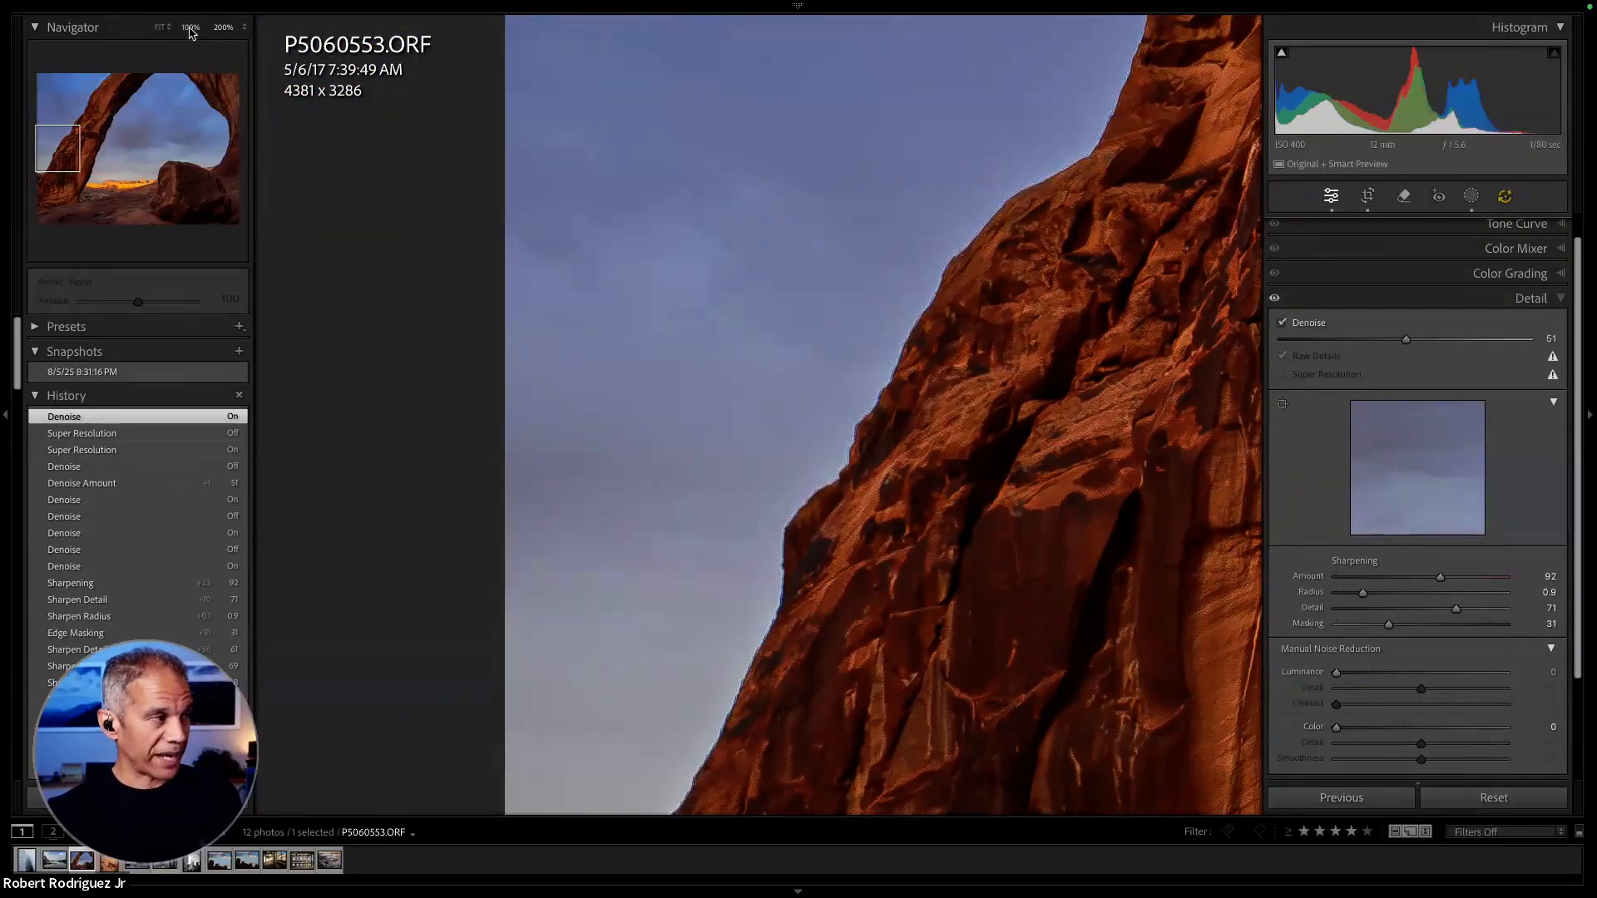
pyautogui.click(190, 27)
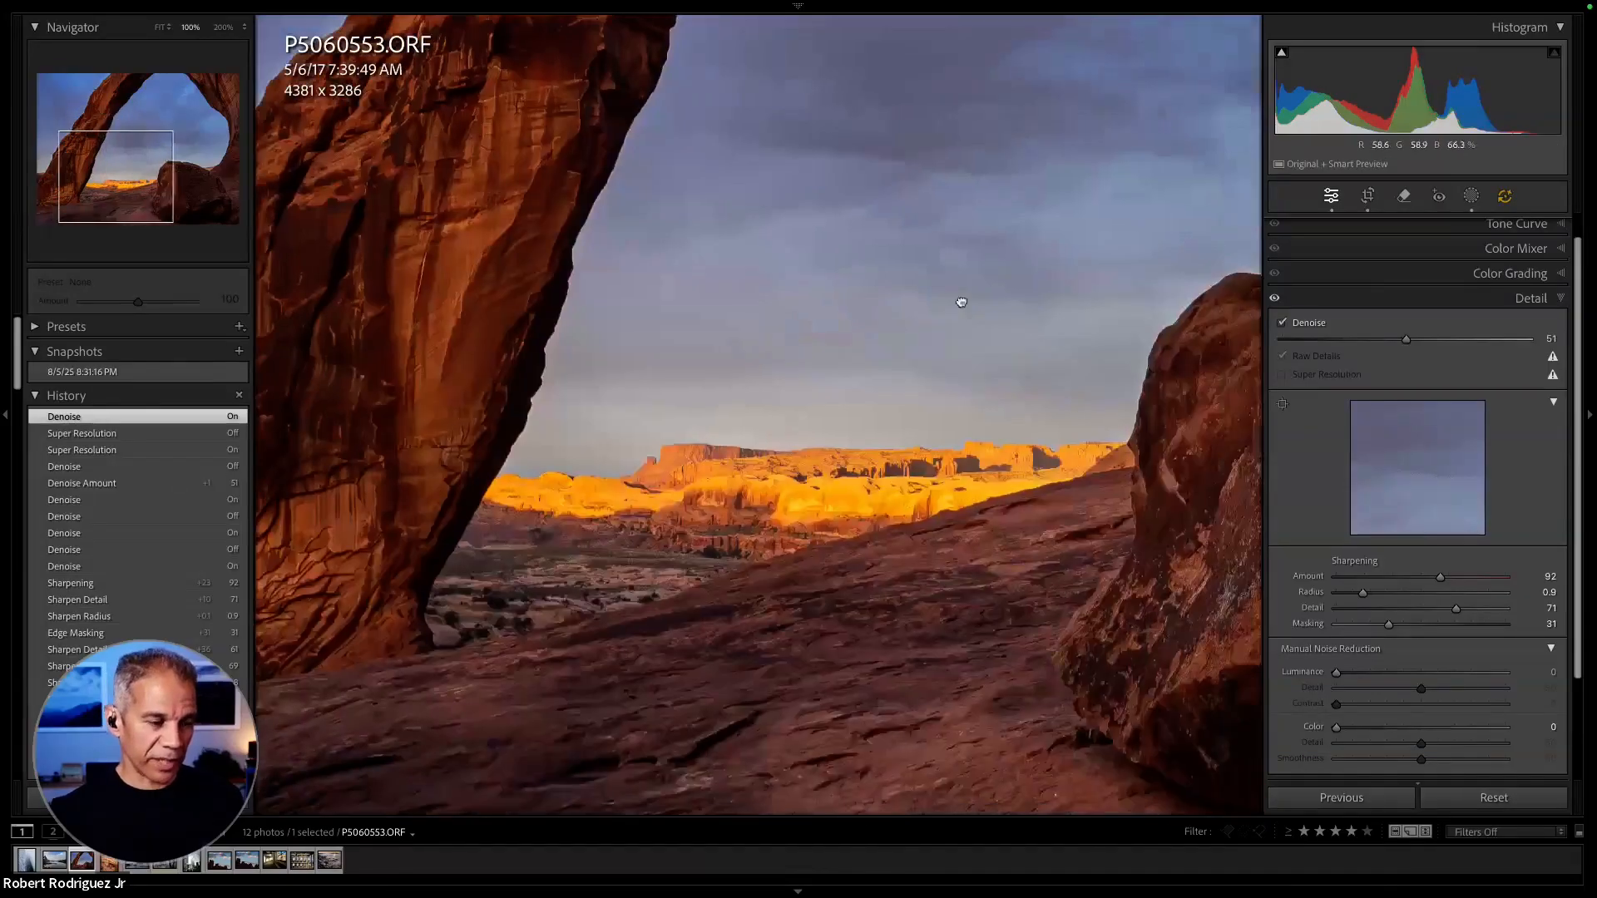
pyautogui.moveTo(962, 302); pyautogui.dragTo(884, 207)
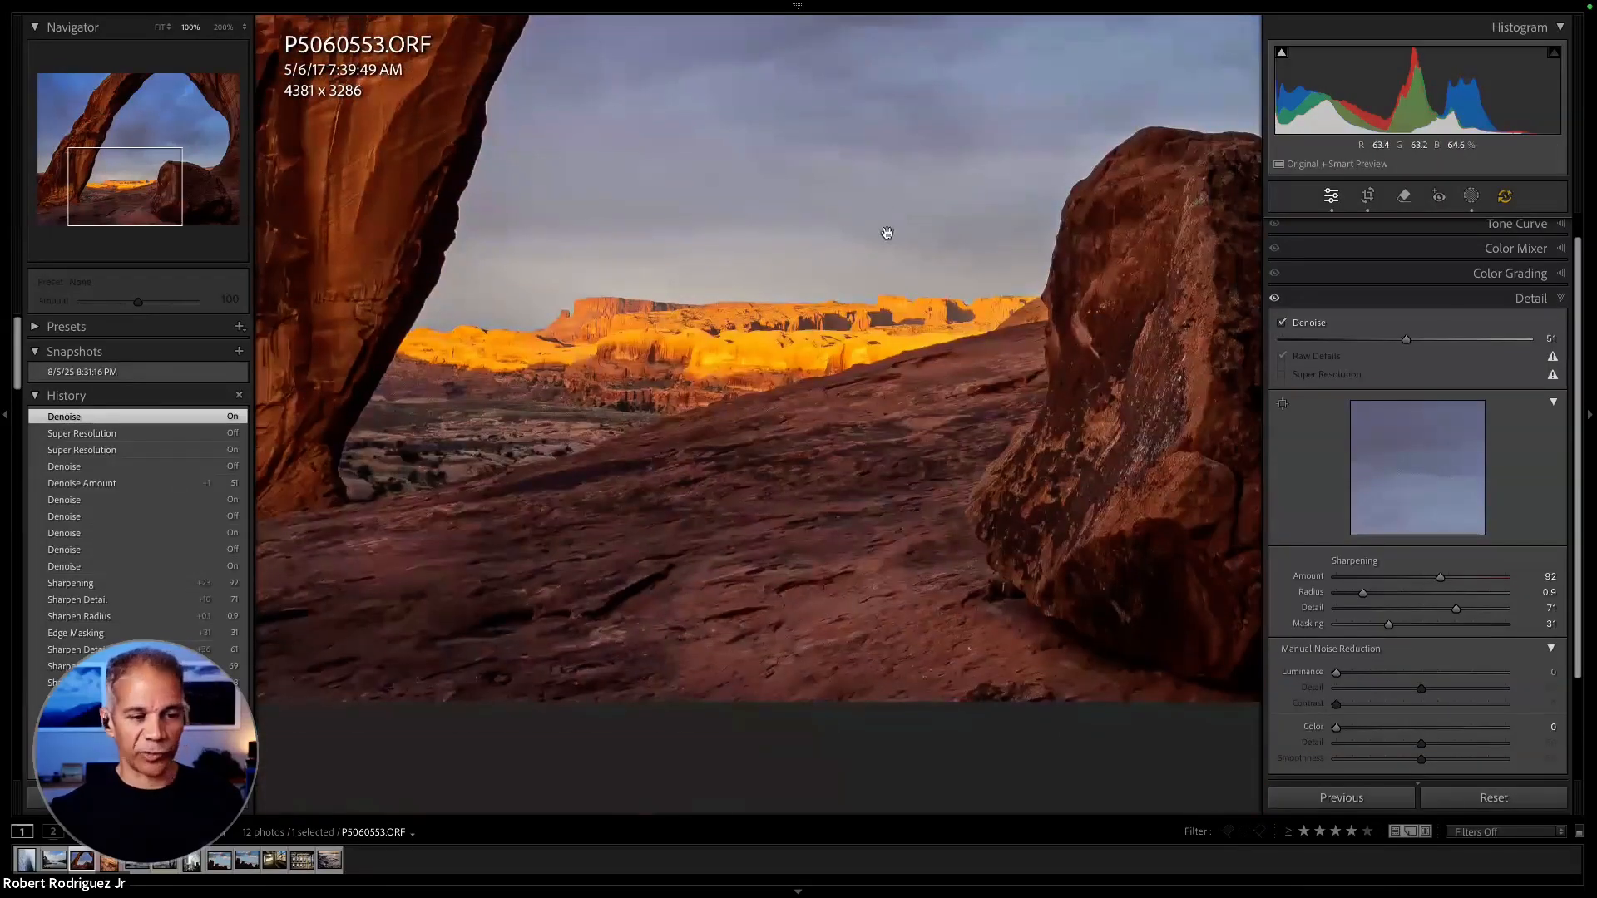
pyautogui.moveTo(1023, 267); pyautogui.dragTo(842, 225)
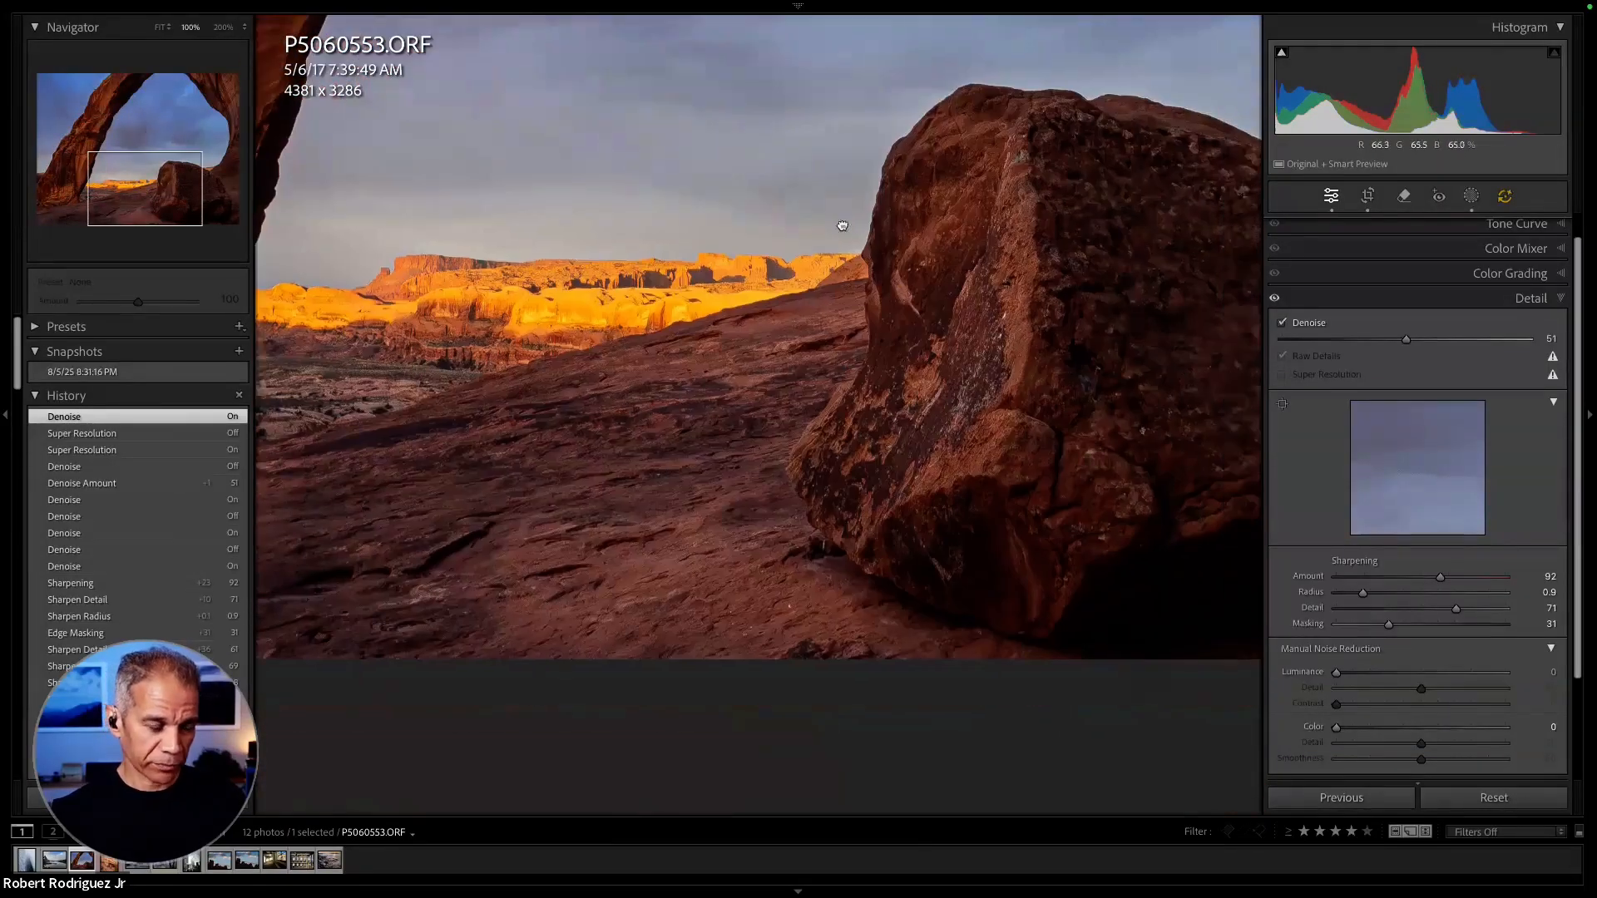
pyautogui.click(842, 226)
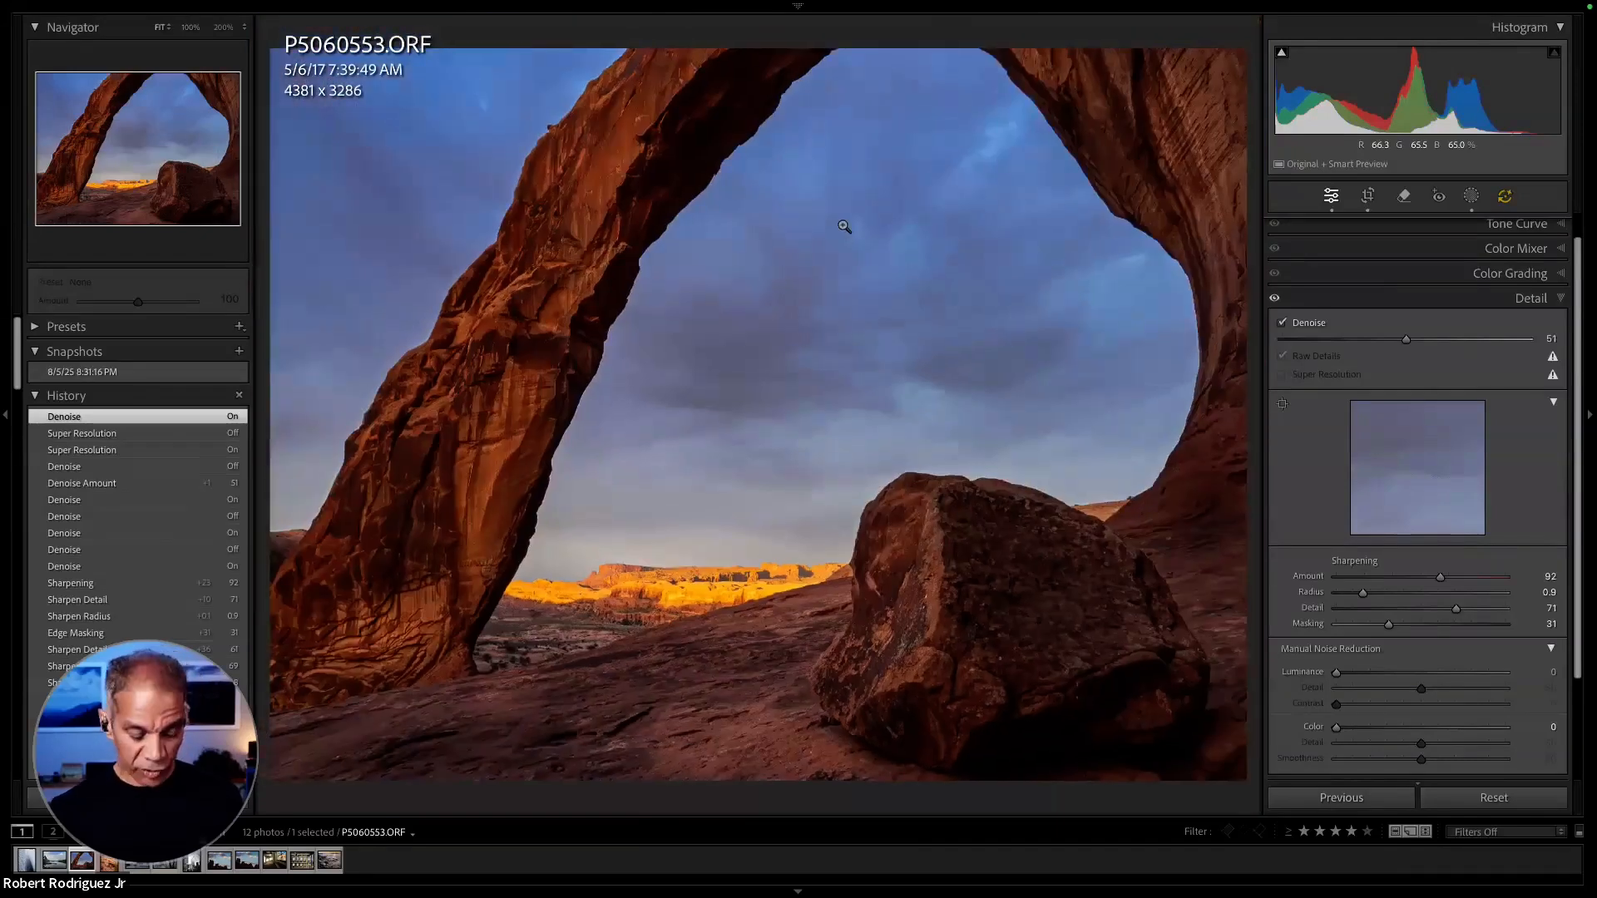
pyautogui.press('g')
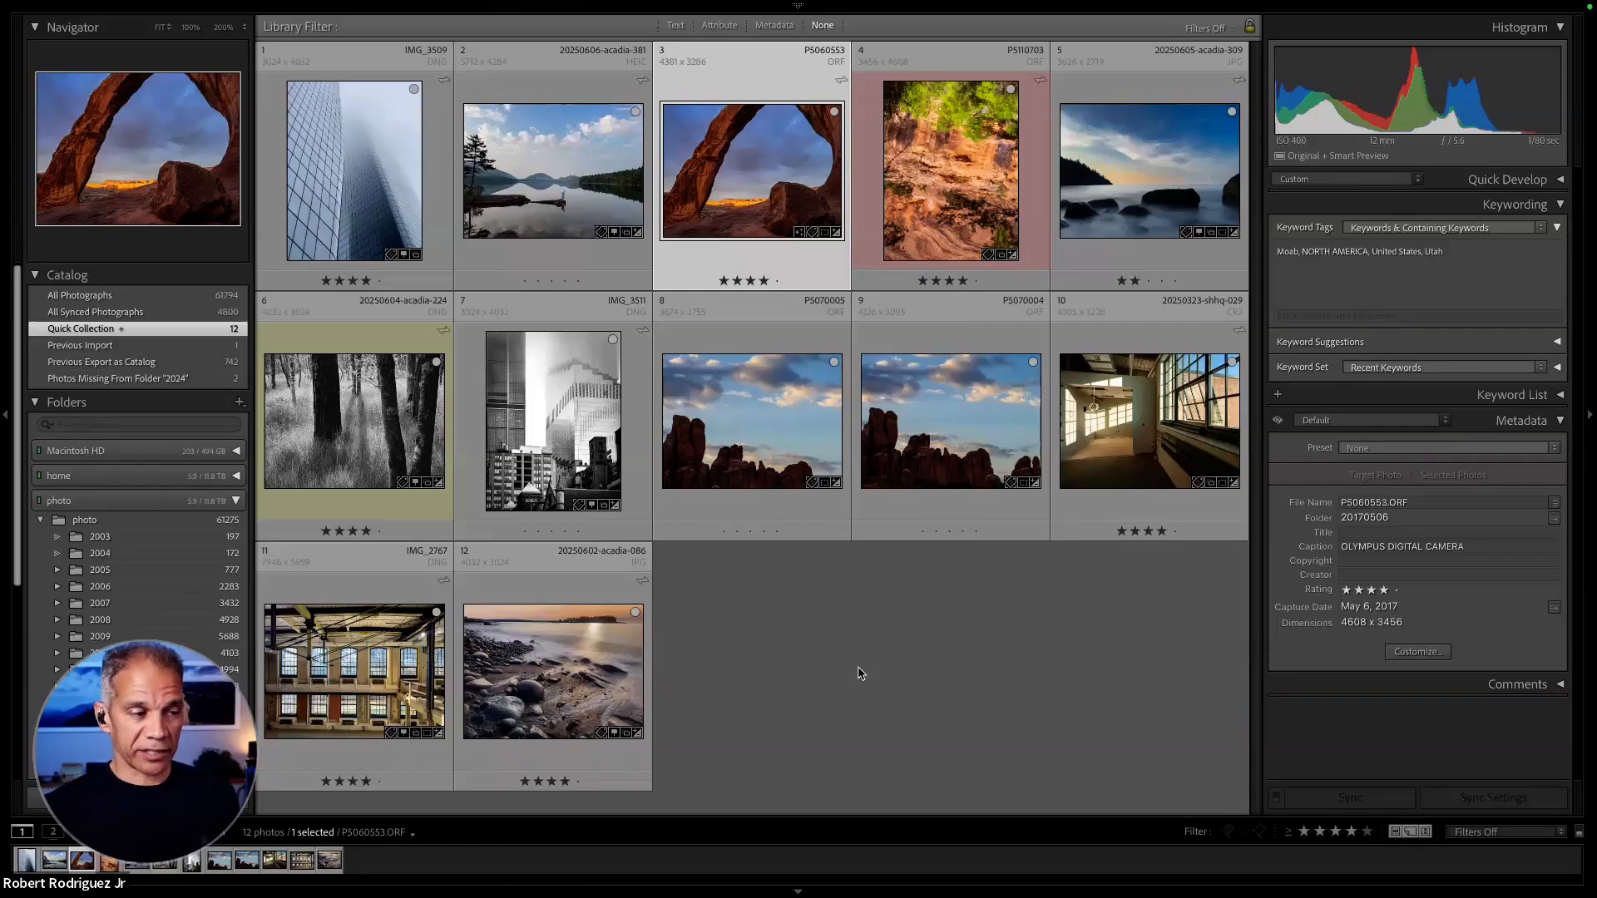
# - Open the Catalog Settings, review the Metadata options and close the dialog
pyautogui.moveTo(87, 7)
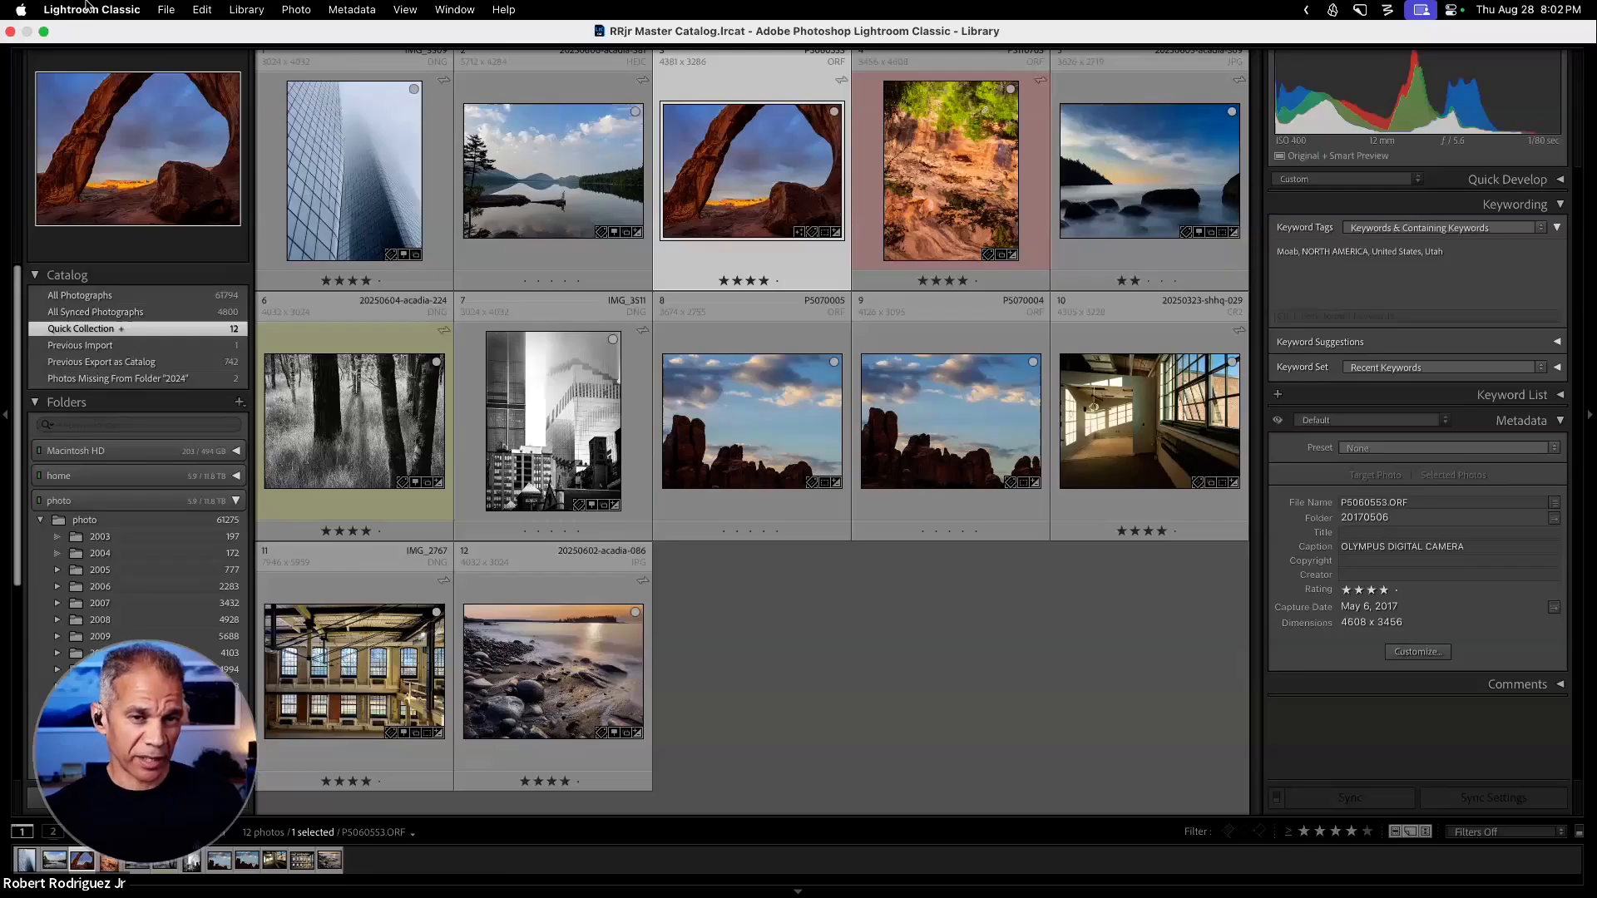
pyautogui.click(87, 9)
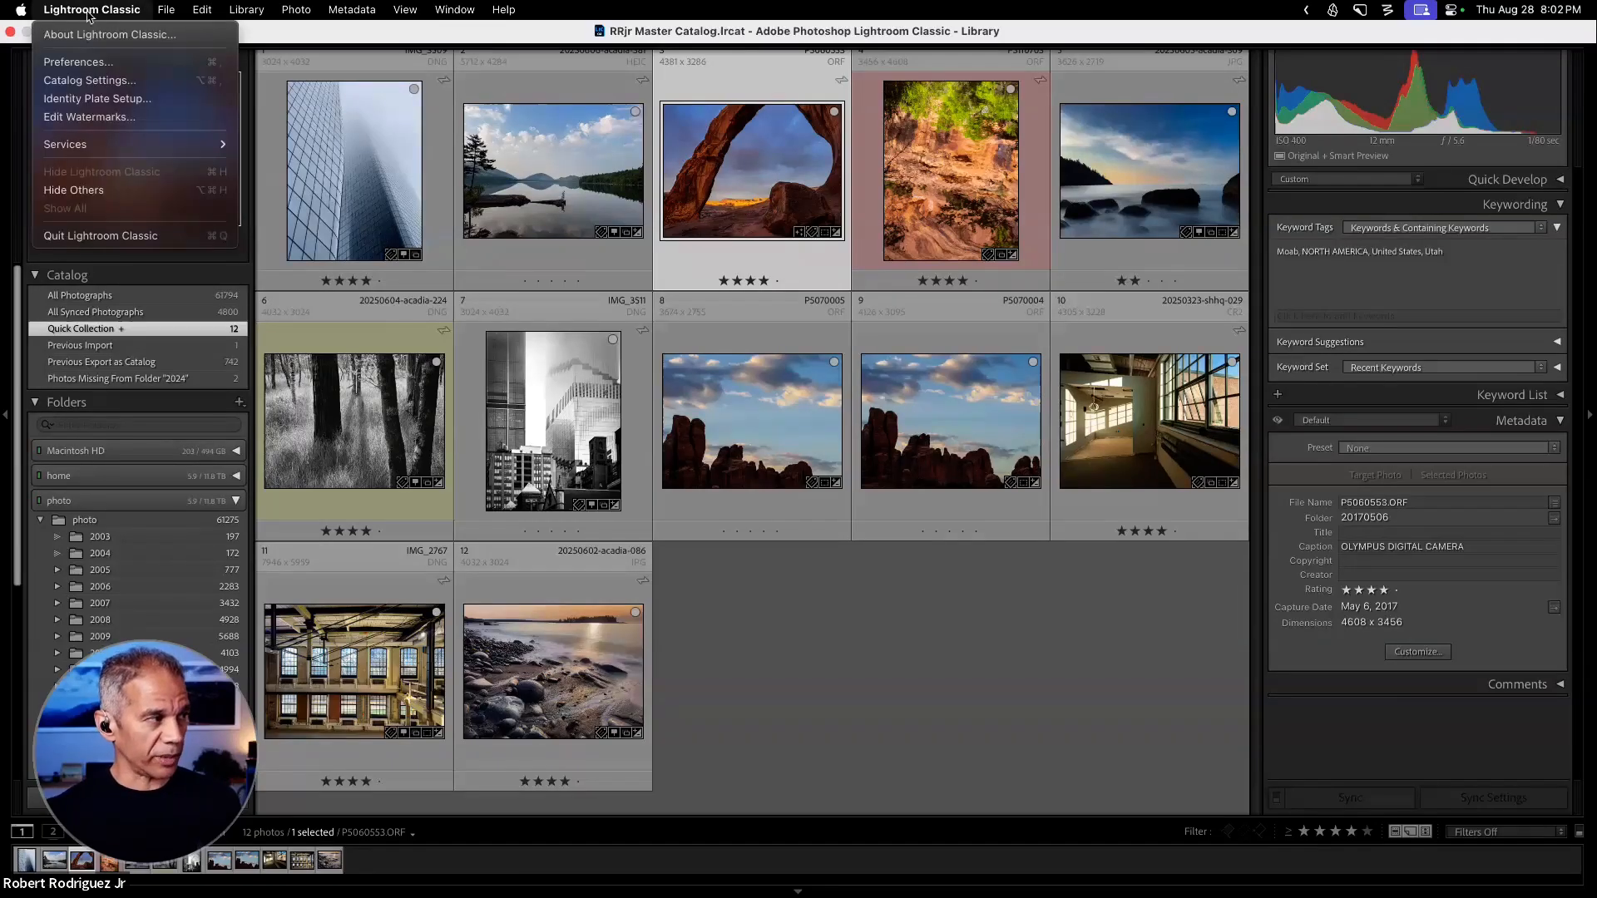
pyautogui.click(90, 80)
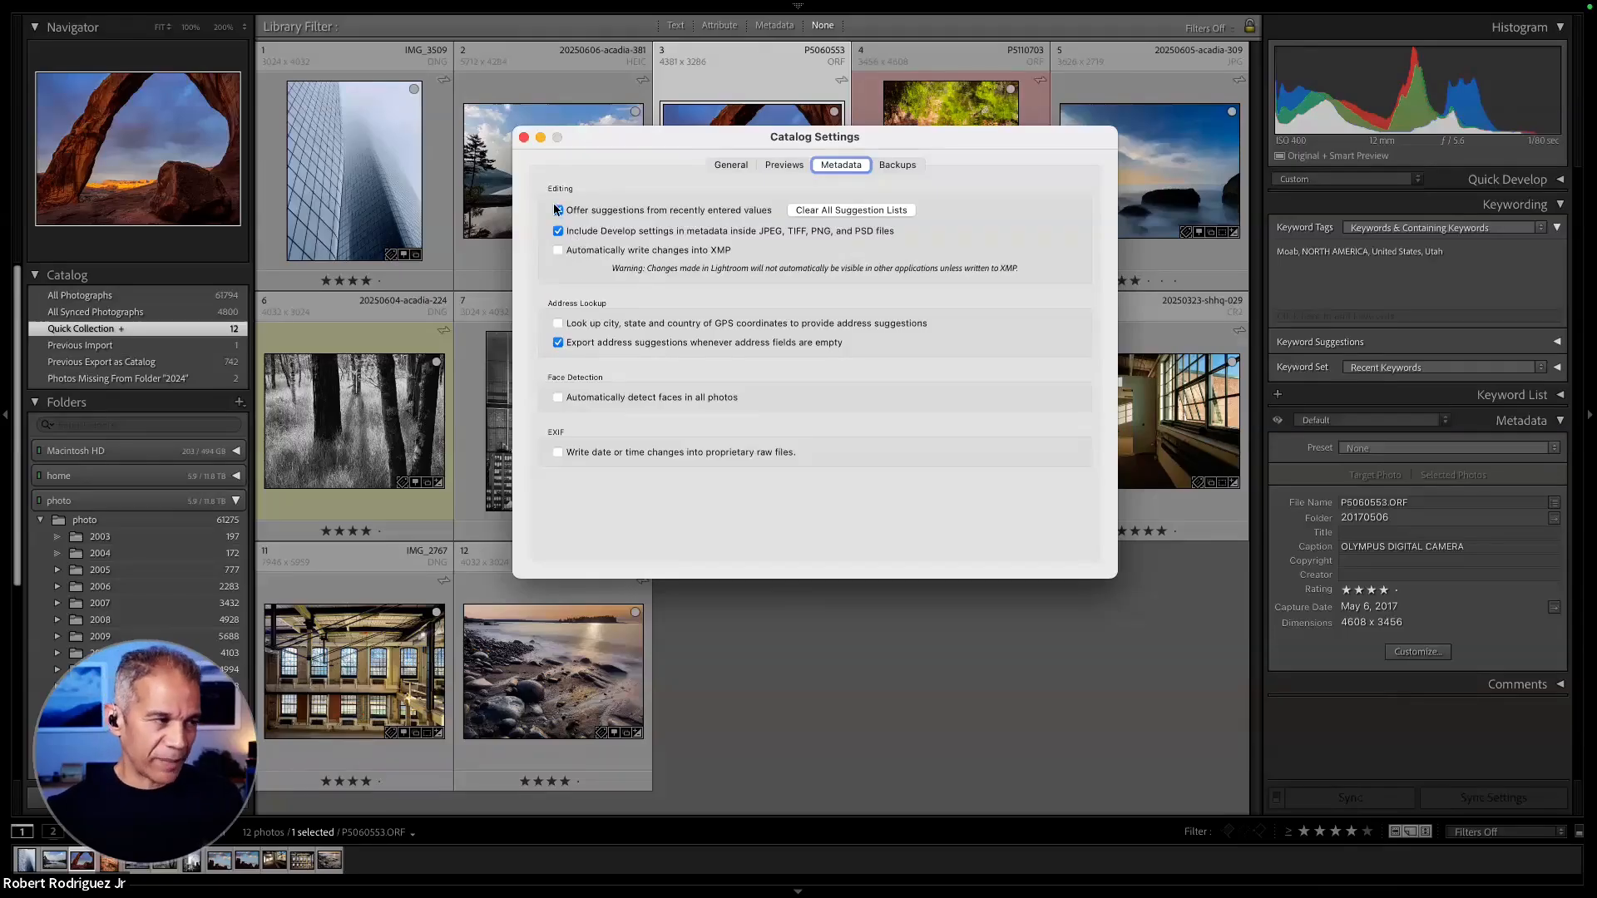
pyautogui.click(523, 138)
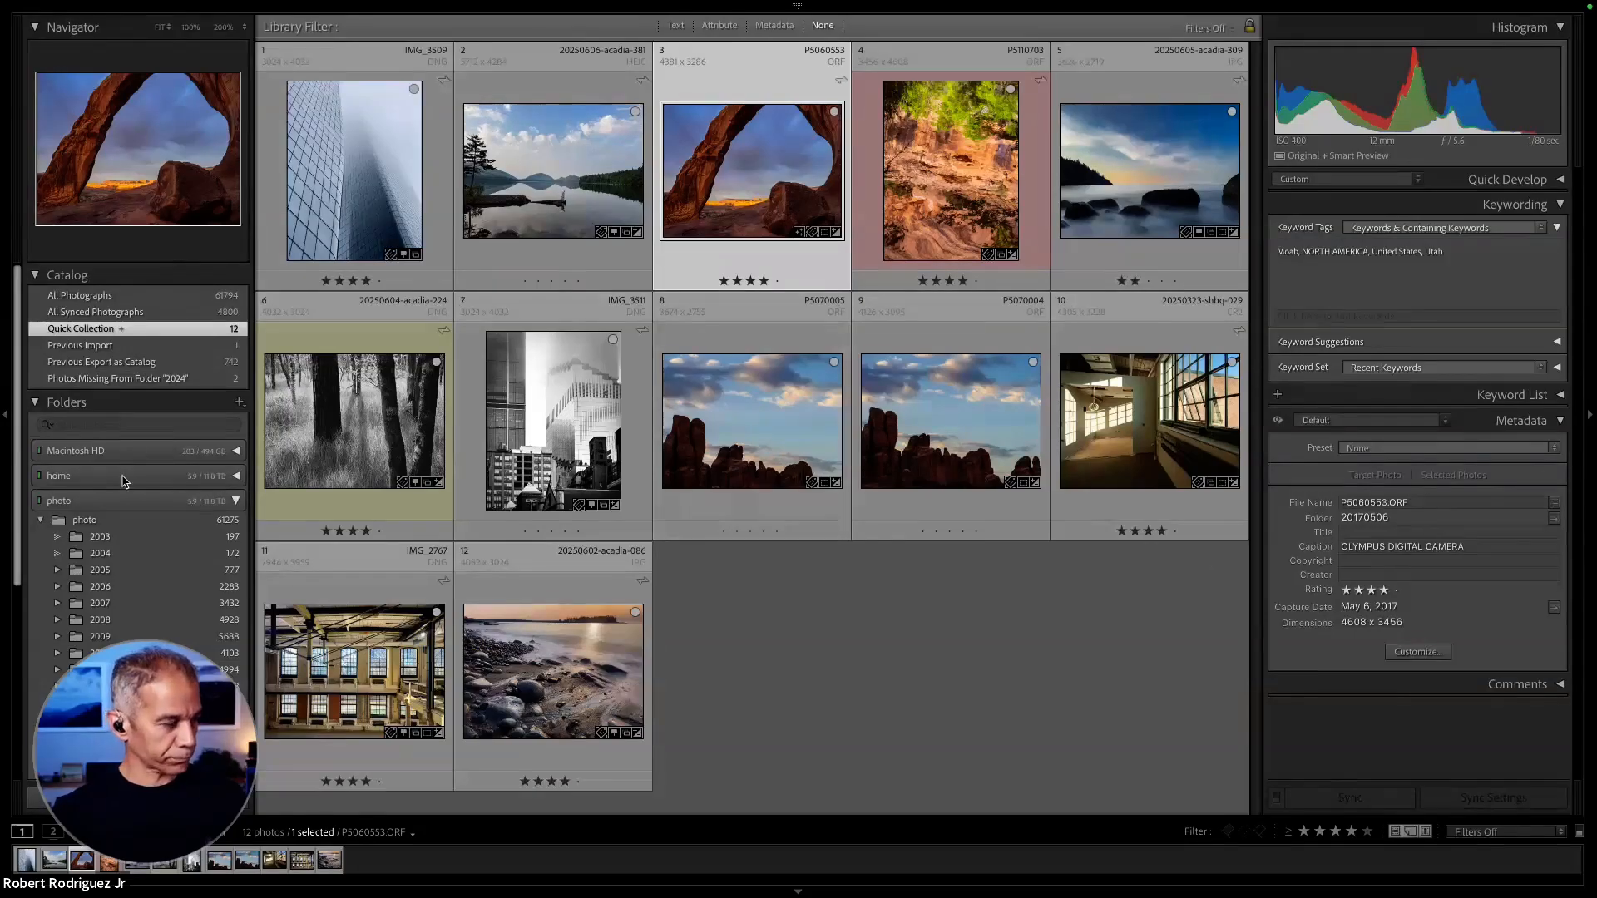
# - Show All Photographs in the grid, toggle the Library Filter bar off and on, and display its Metadata filter columns
pyautogui.click(178, 295)
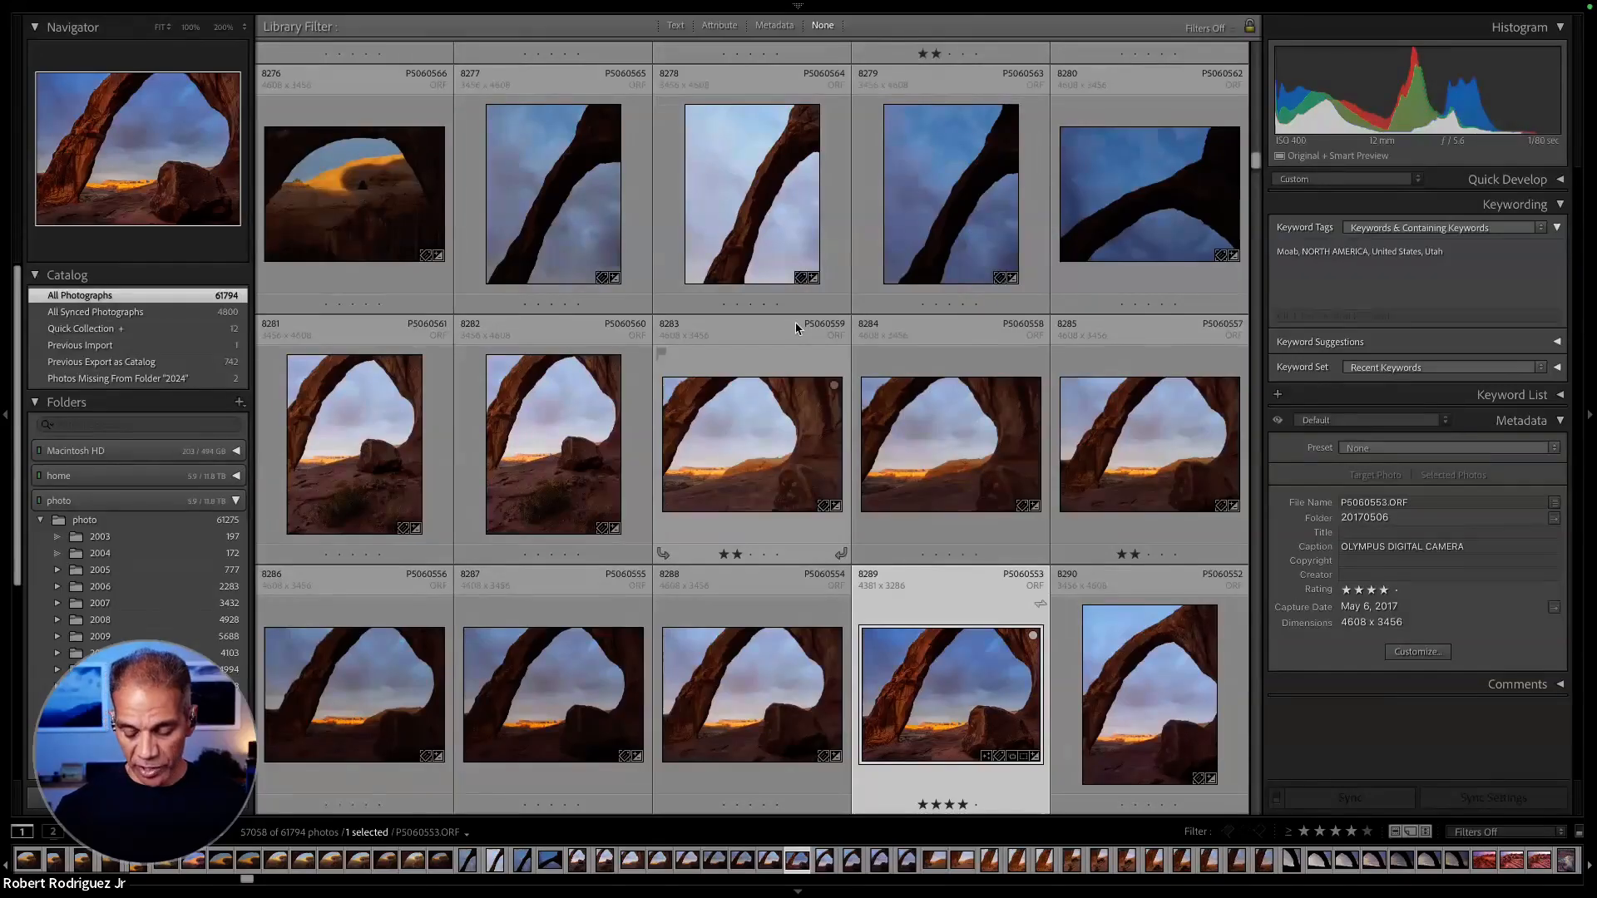
pyautogui.press('\\')
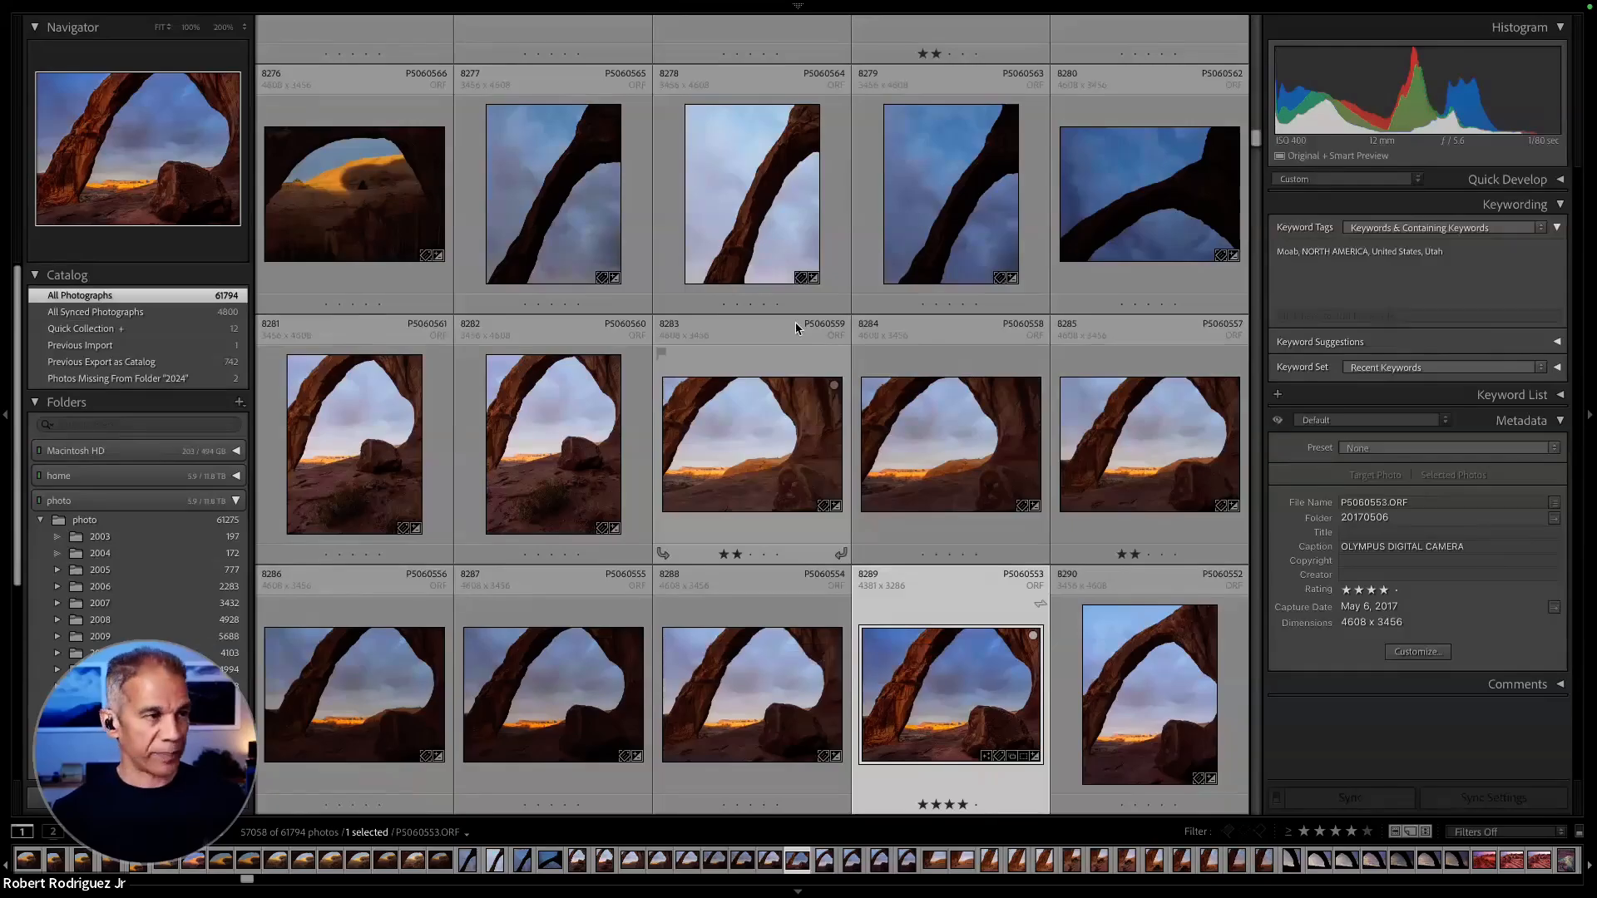
pyautogui.press('\\')
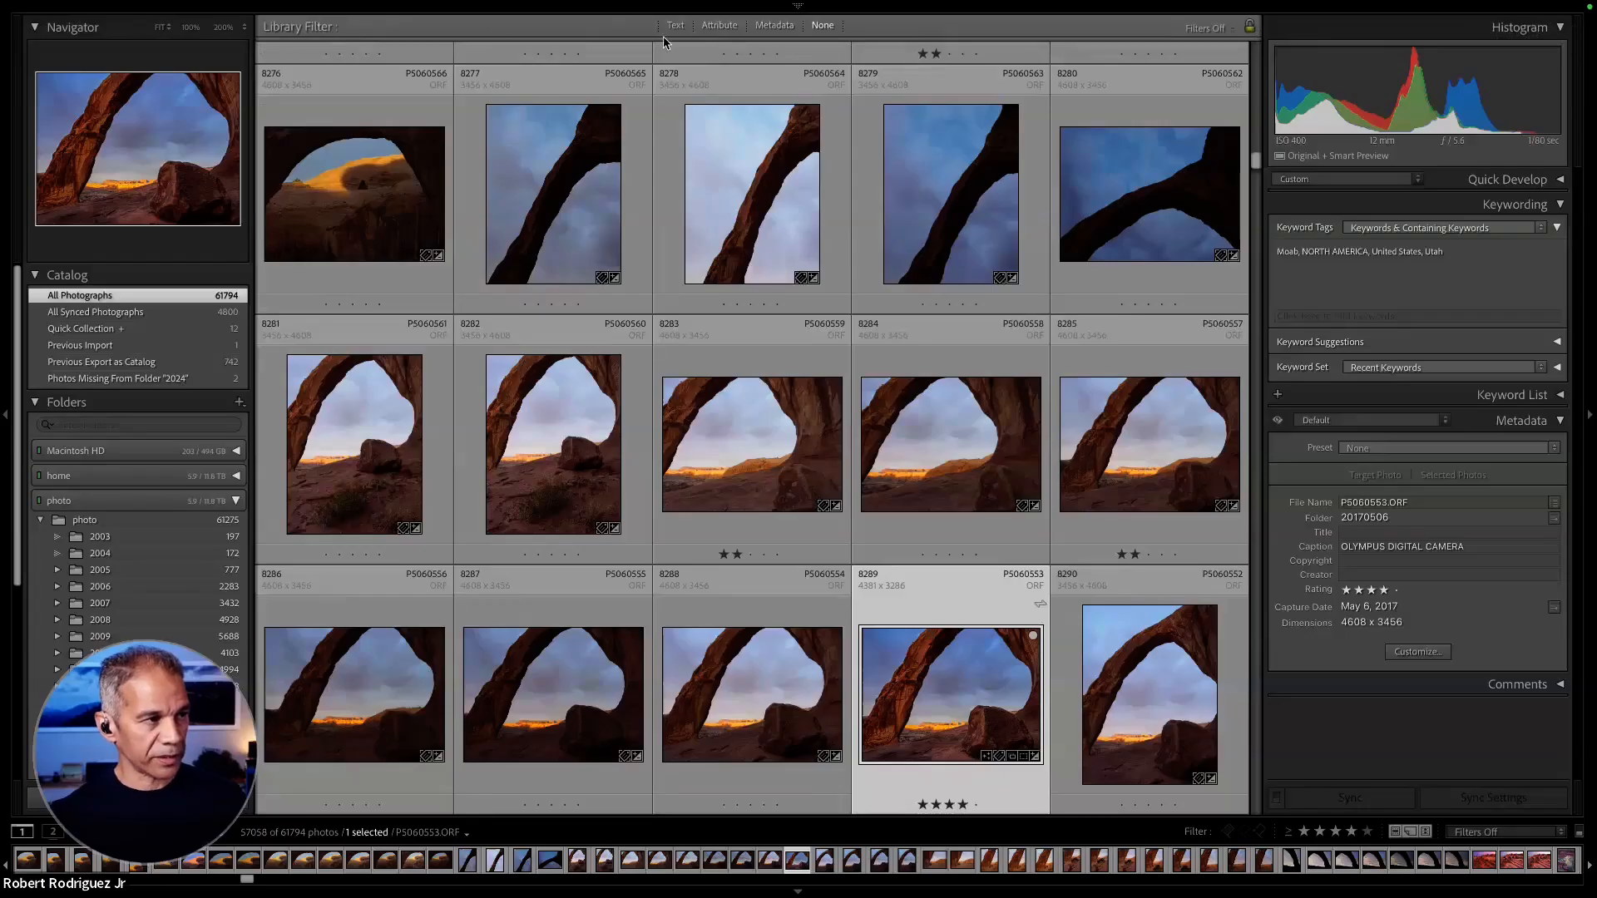
pyautogui.press('\\')
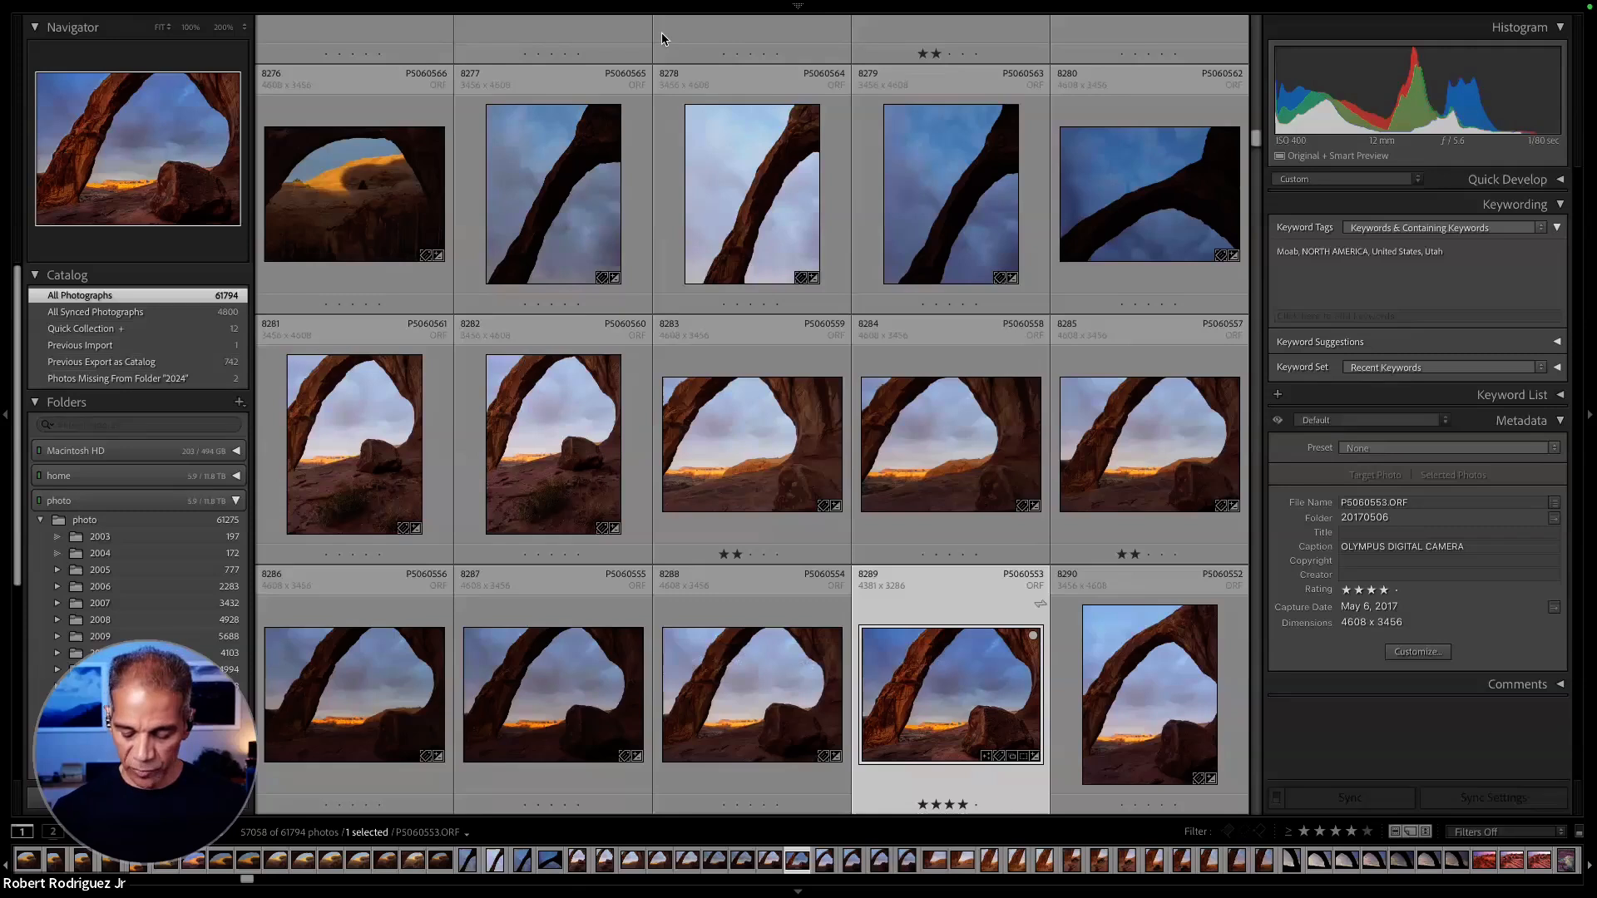
pyautogui.press('\\')
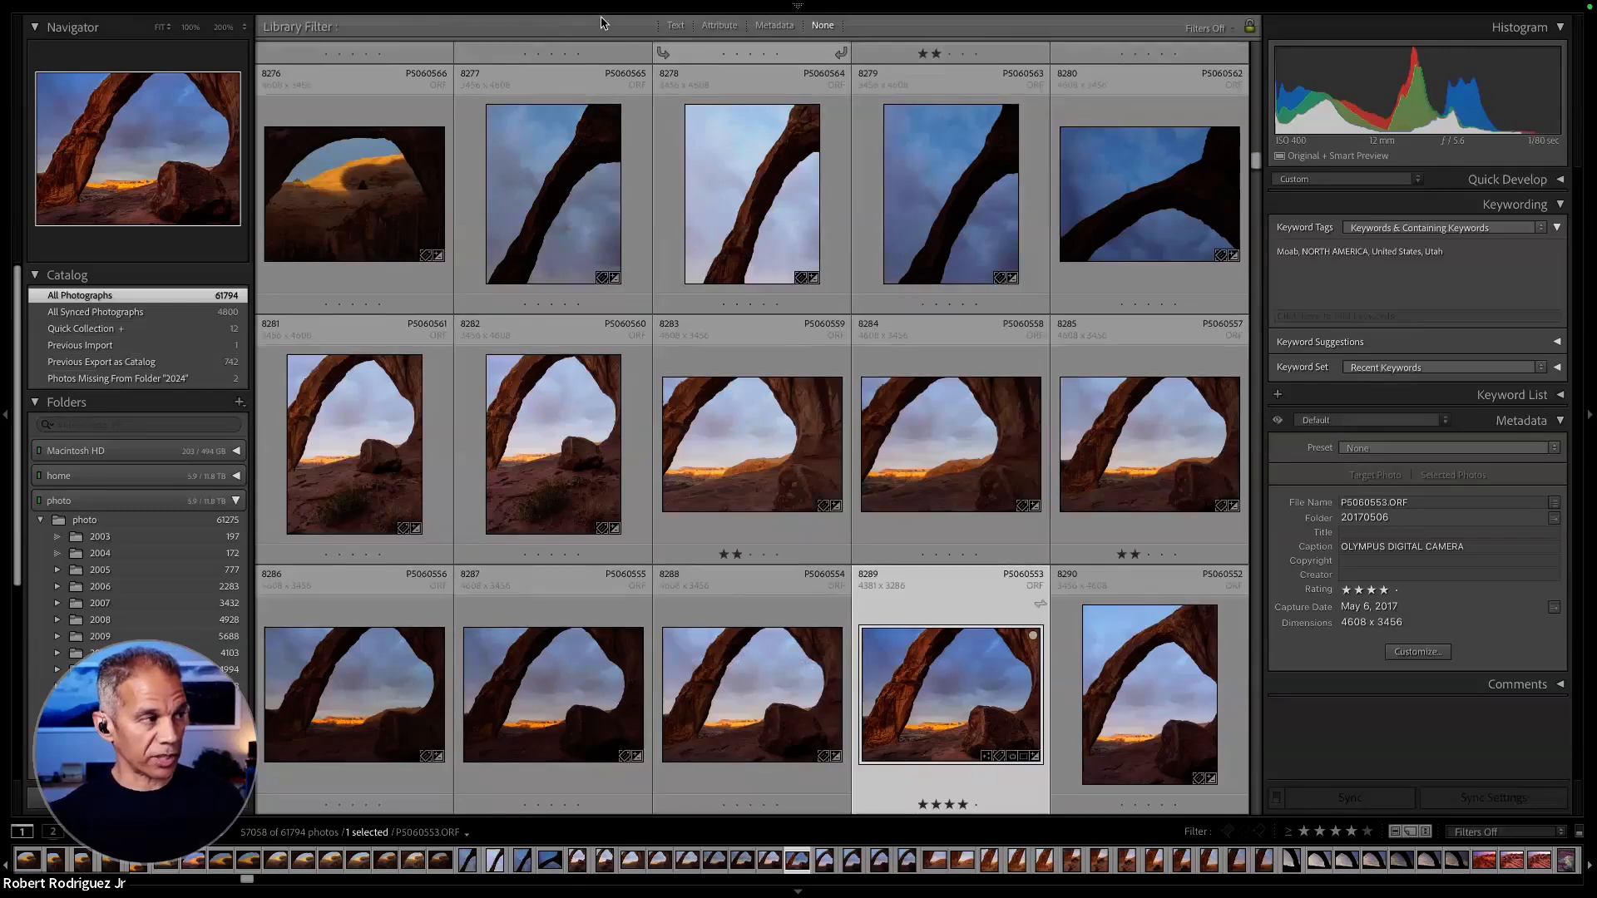
pyautogui.click(787, 32)
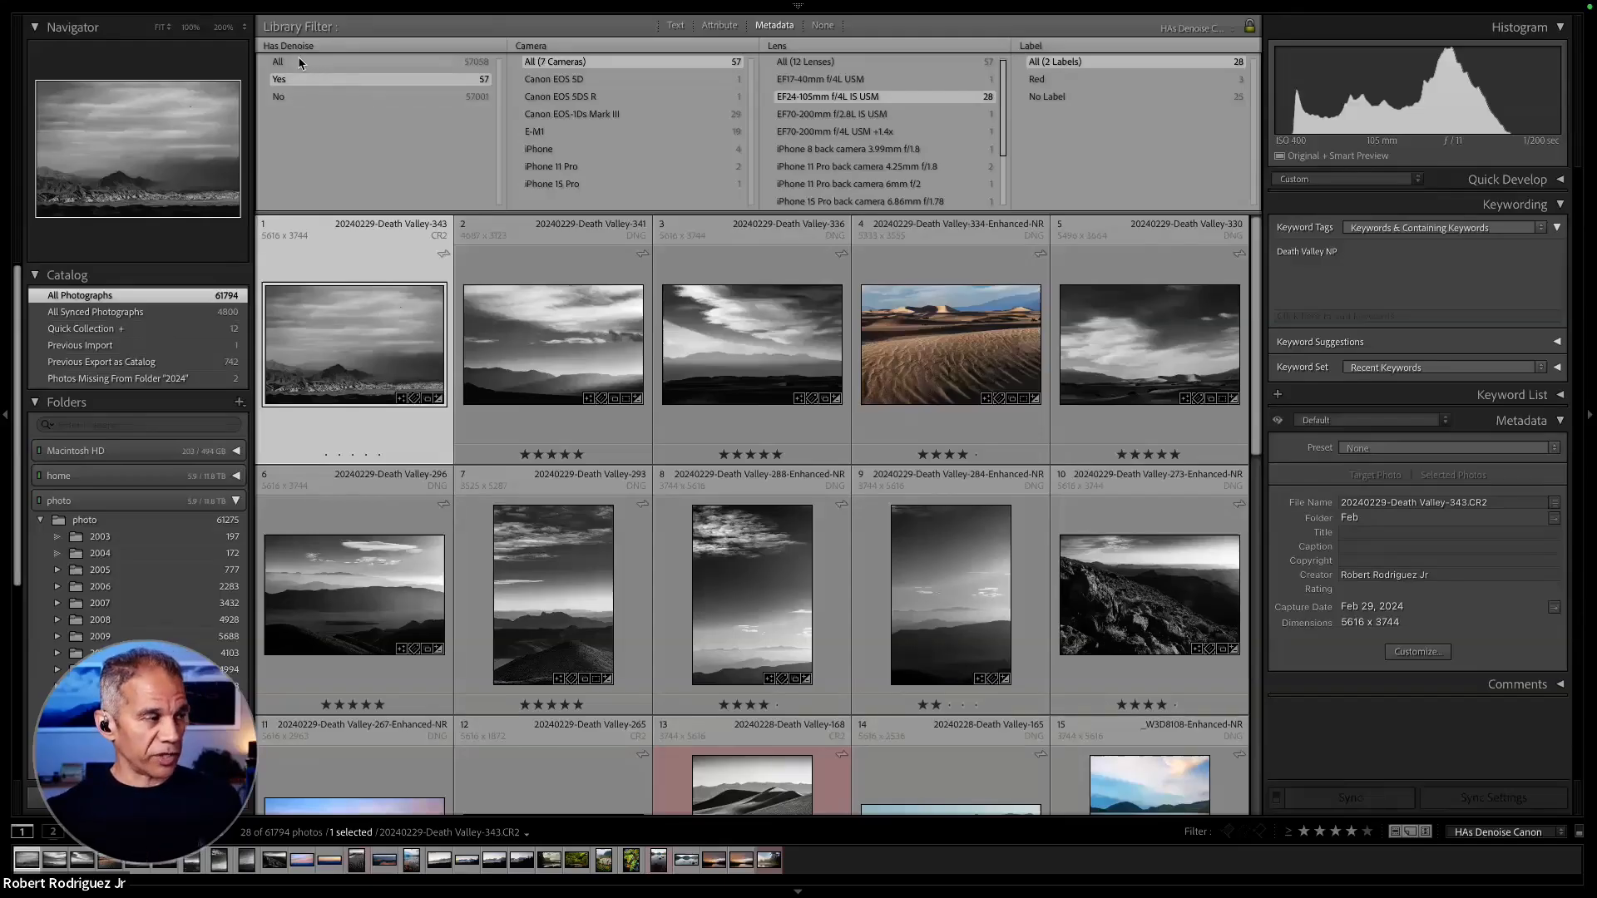
# - Set the first metadata filter column to Date and filter the photos by 2004 and by 2003
pyautogui.click(321, 49)
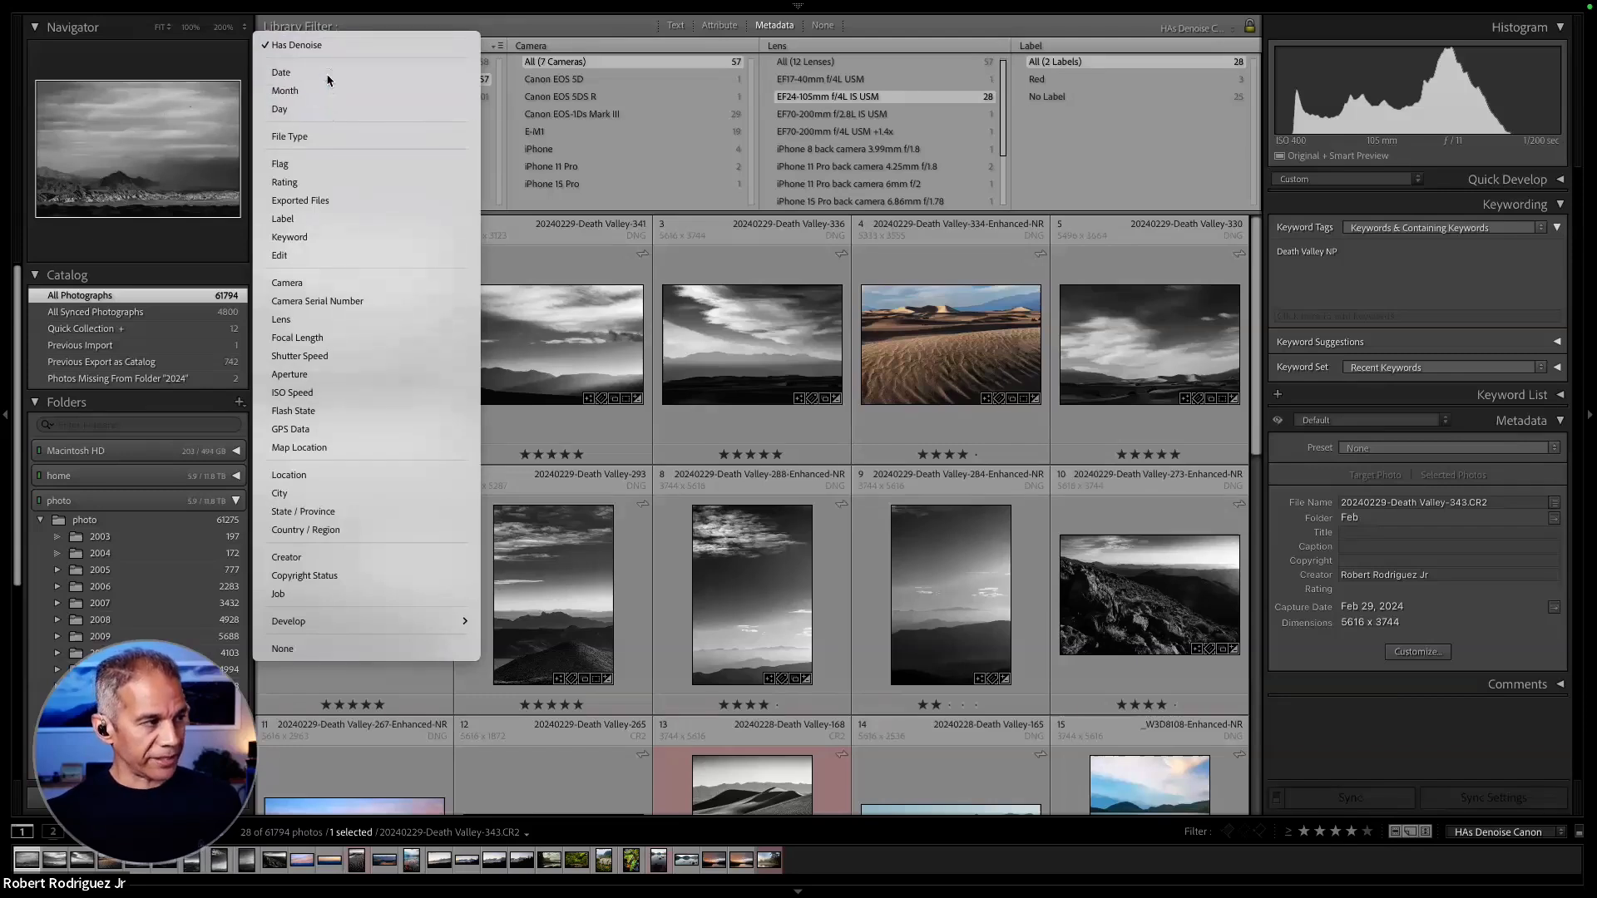
pyautogui.click(327, 77)
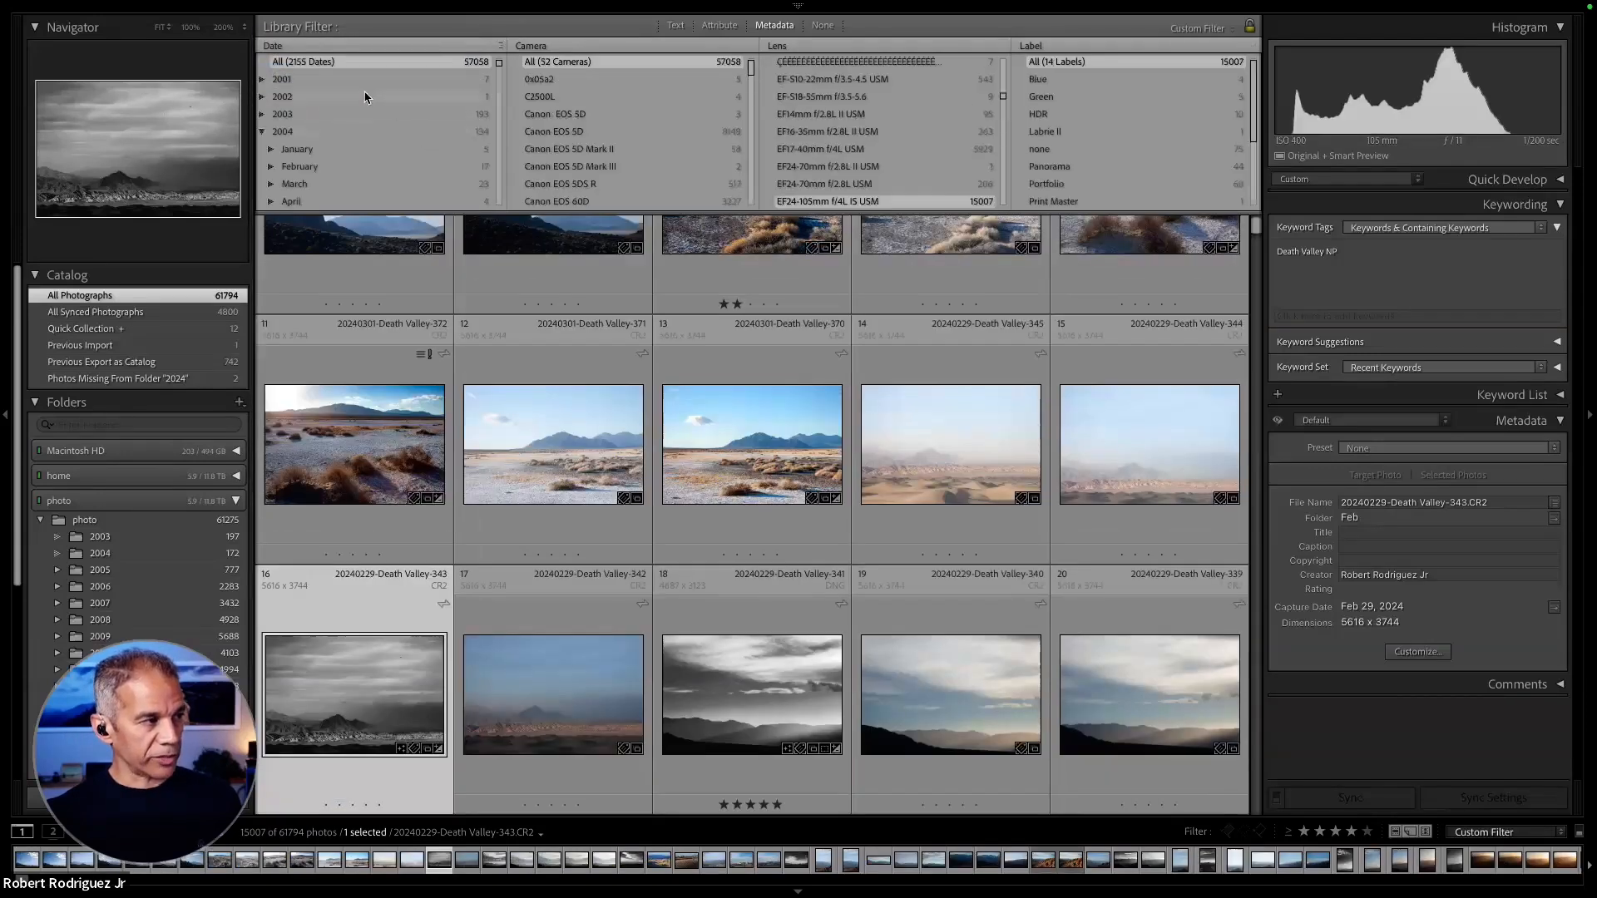
pyautogui.click(305, 133)
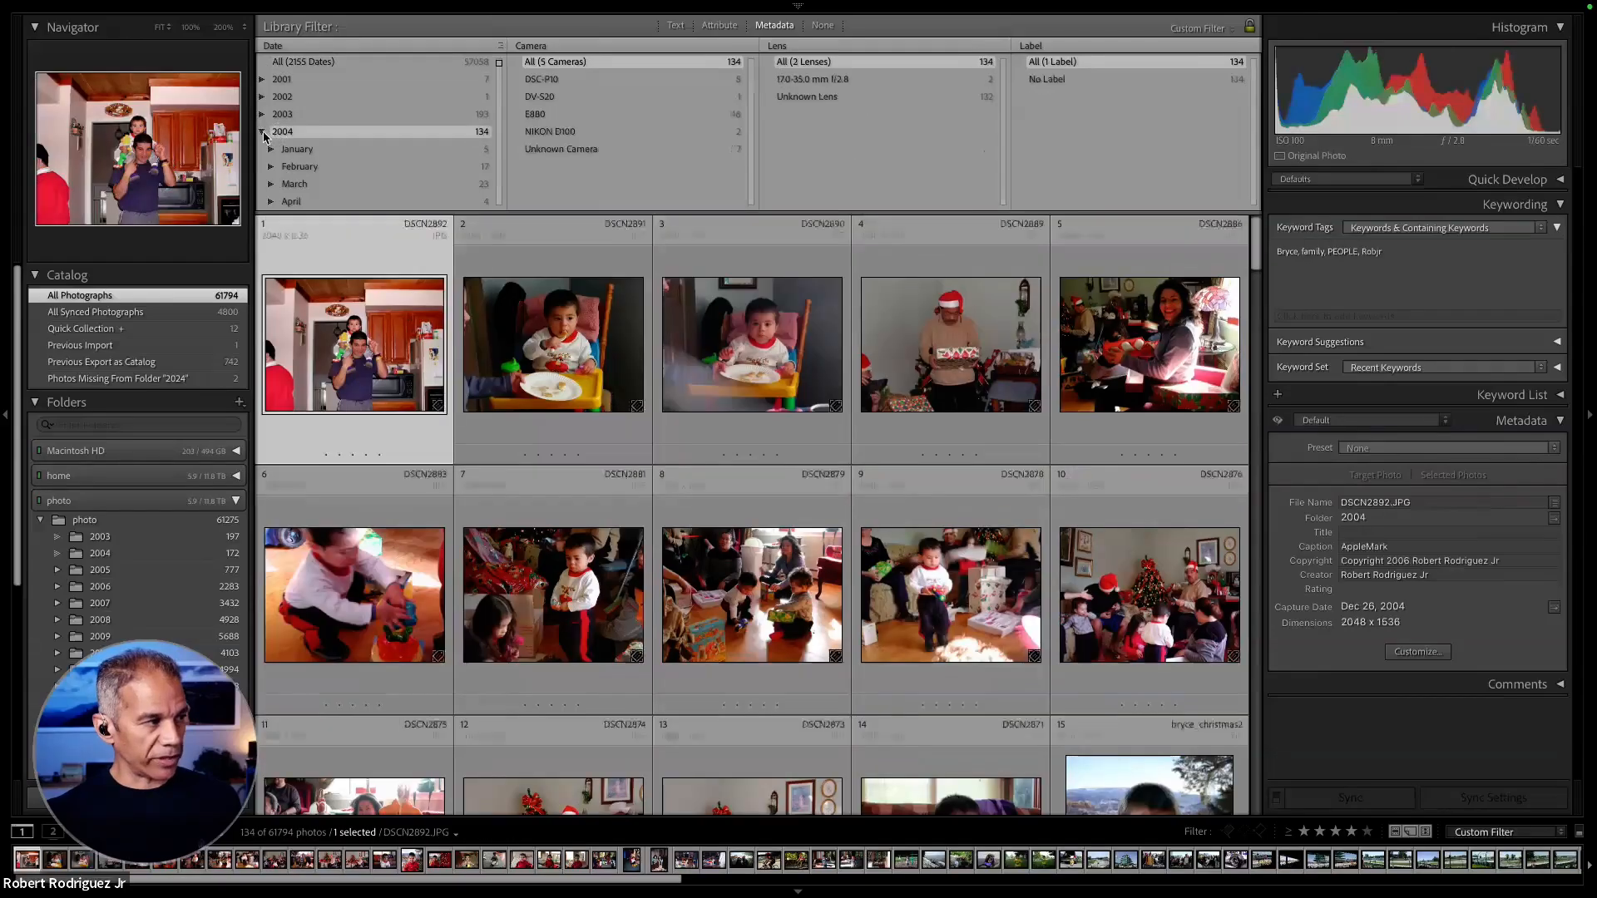
pyautogui.click(349, 115)
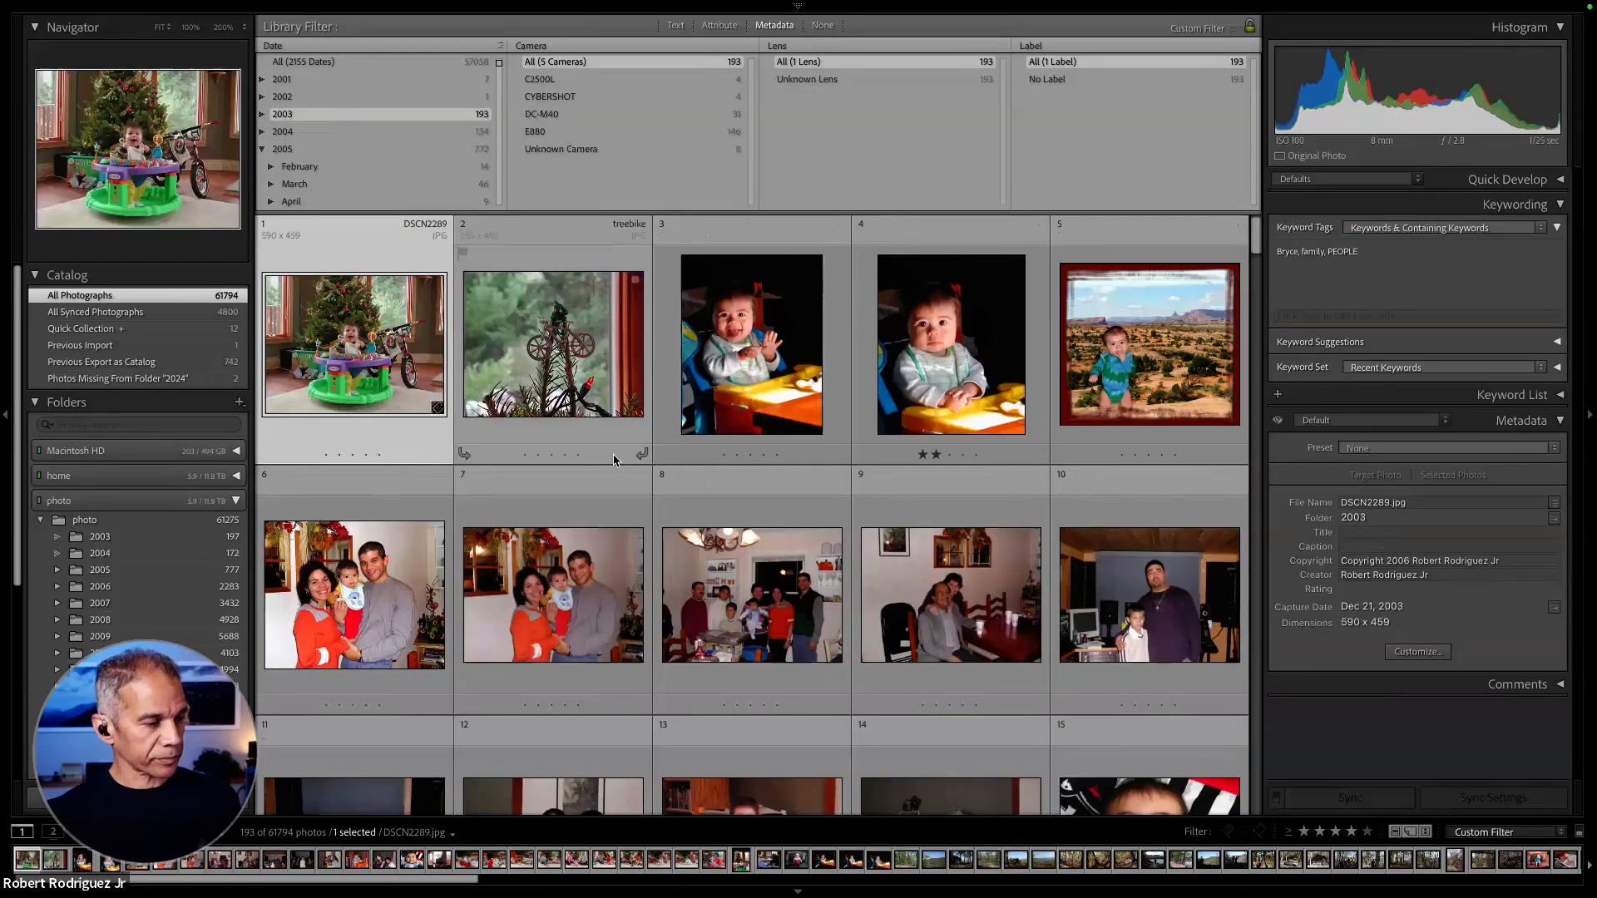
pyautogui.scroll(-5, 614, 453)
# - Filter the photos by 2005, 2007, February 2008 and 2009 in the Date column and browse the 2009 photos
pyautogui.click(327, 151)
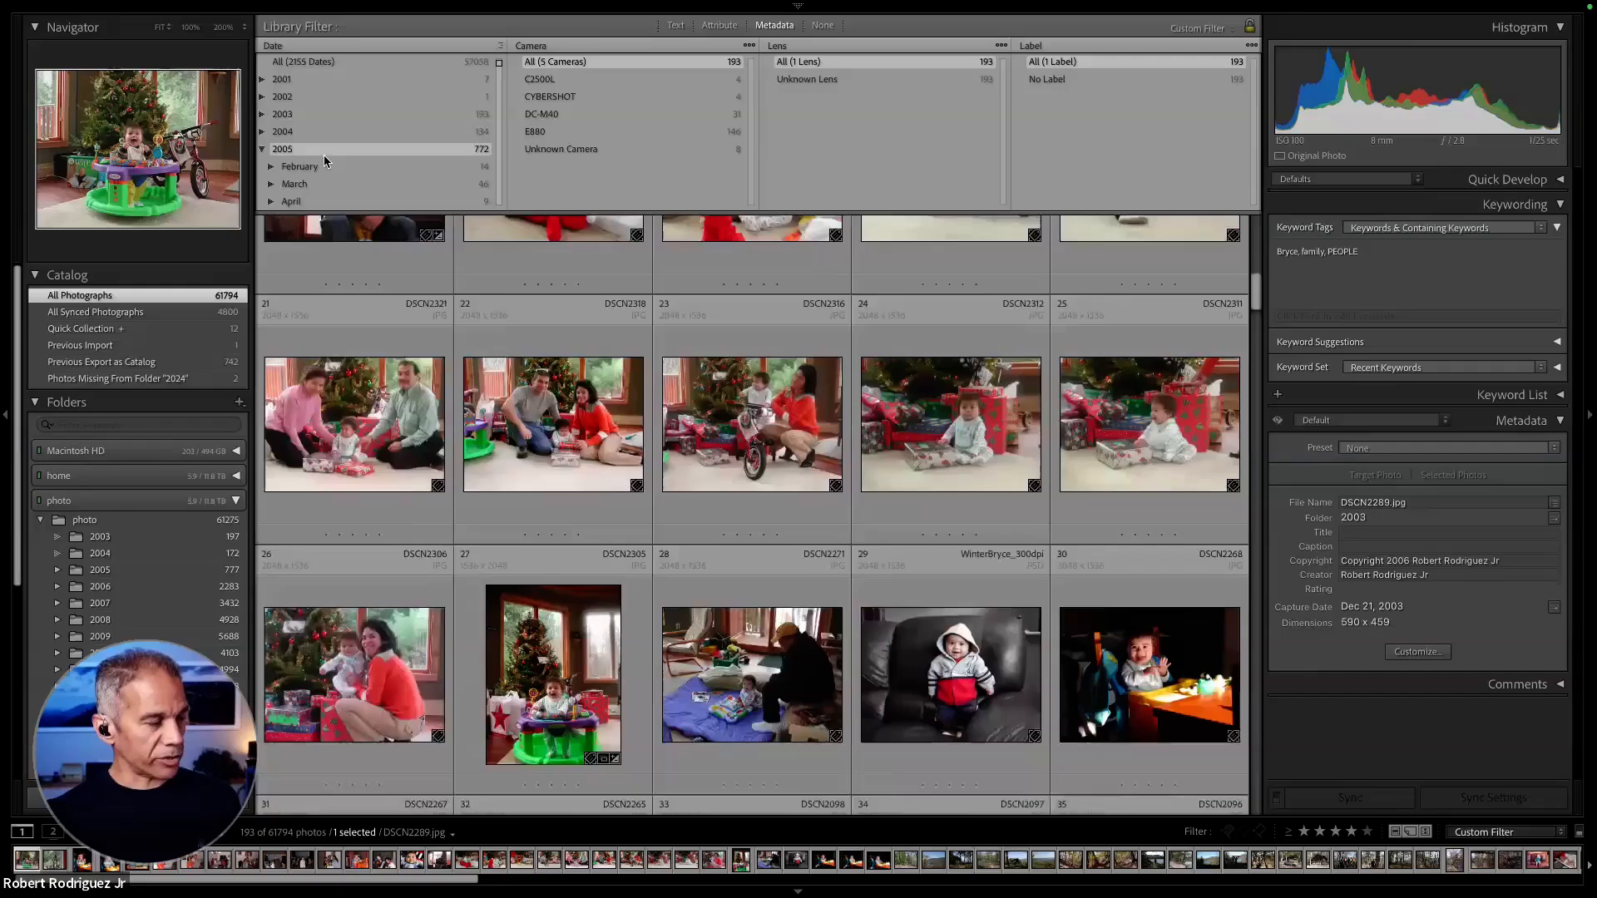
pyautogui.click(338, 182)
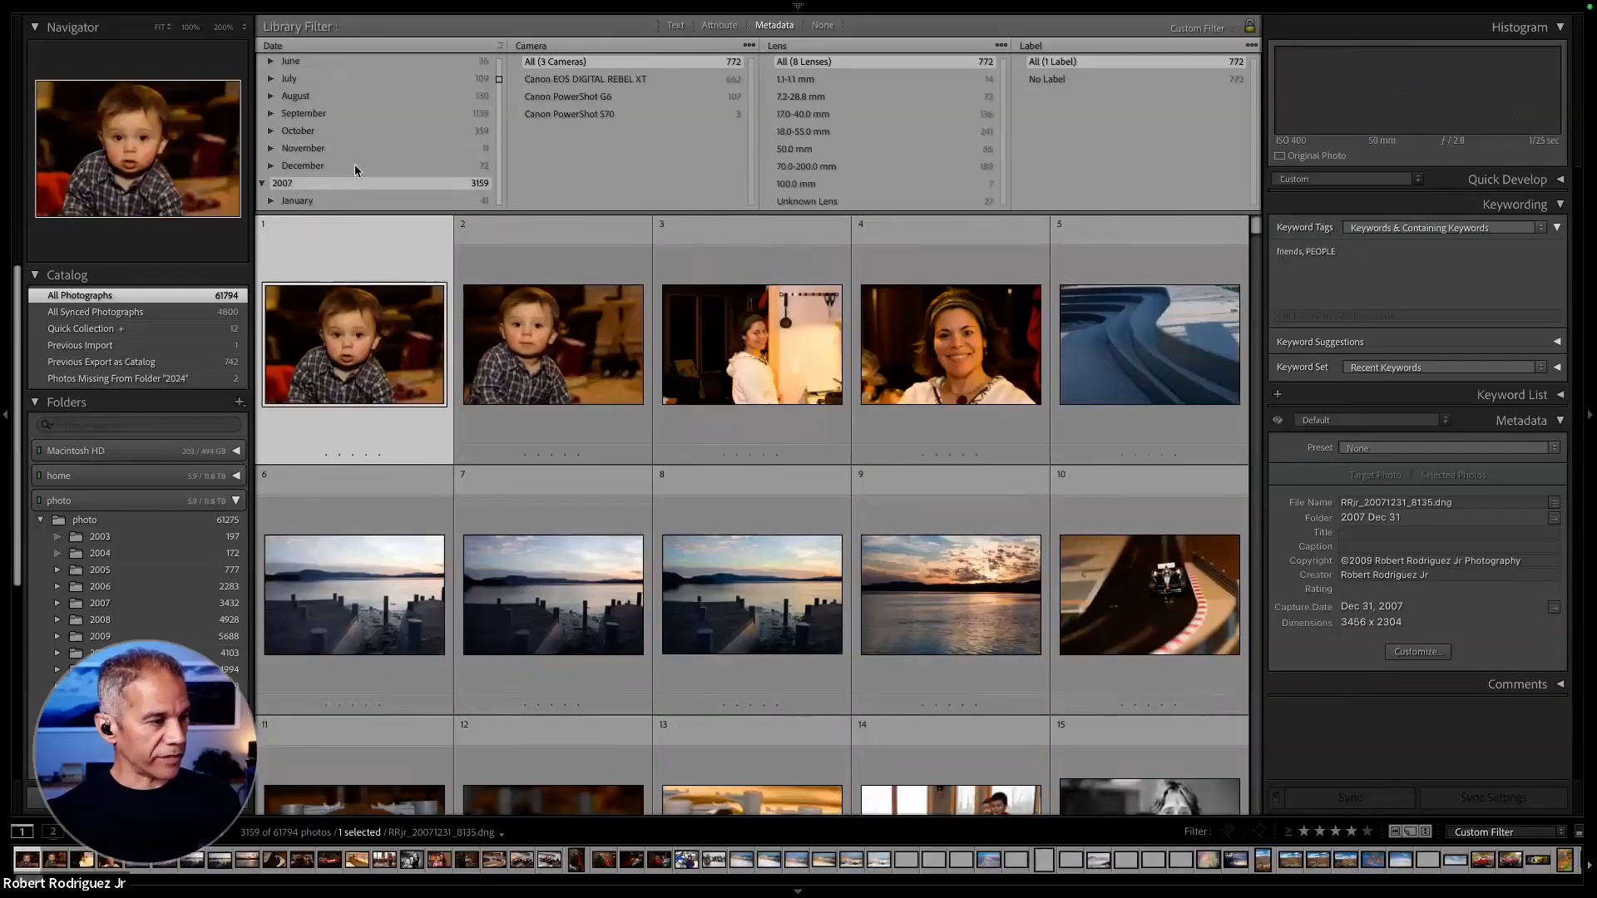
pyautogui.click(358, 165)
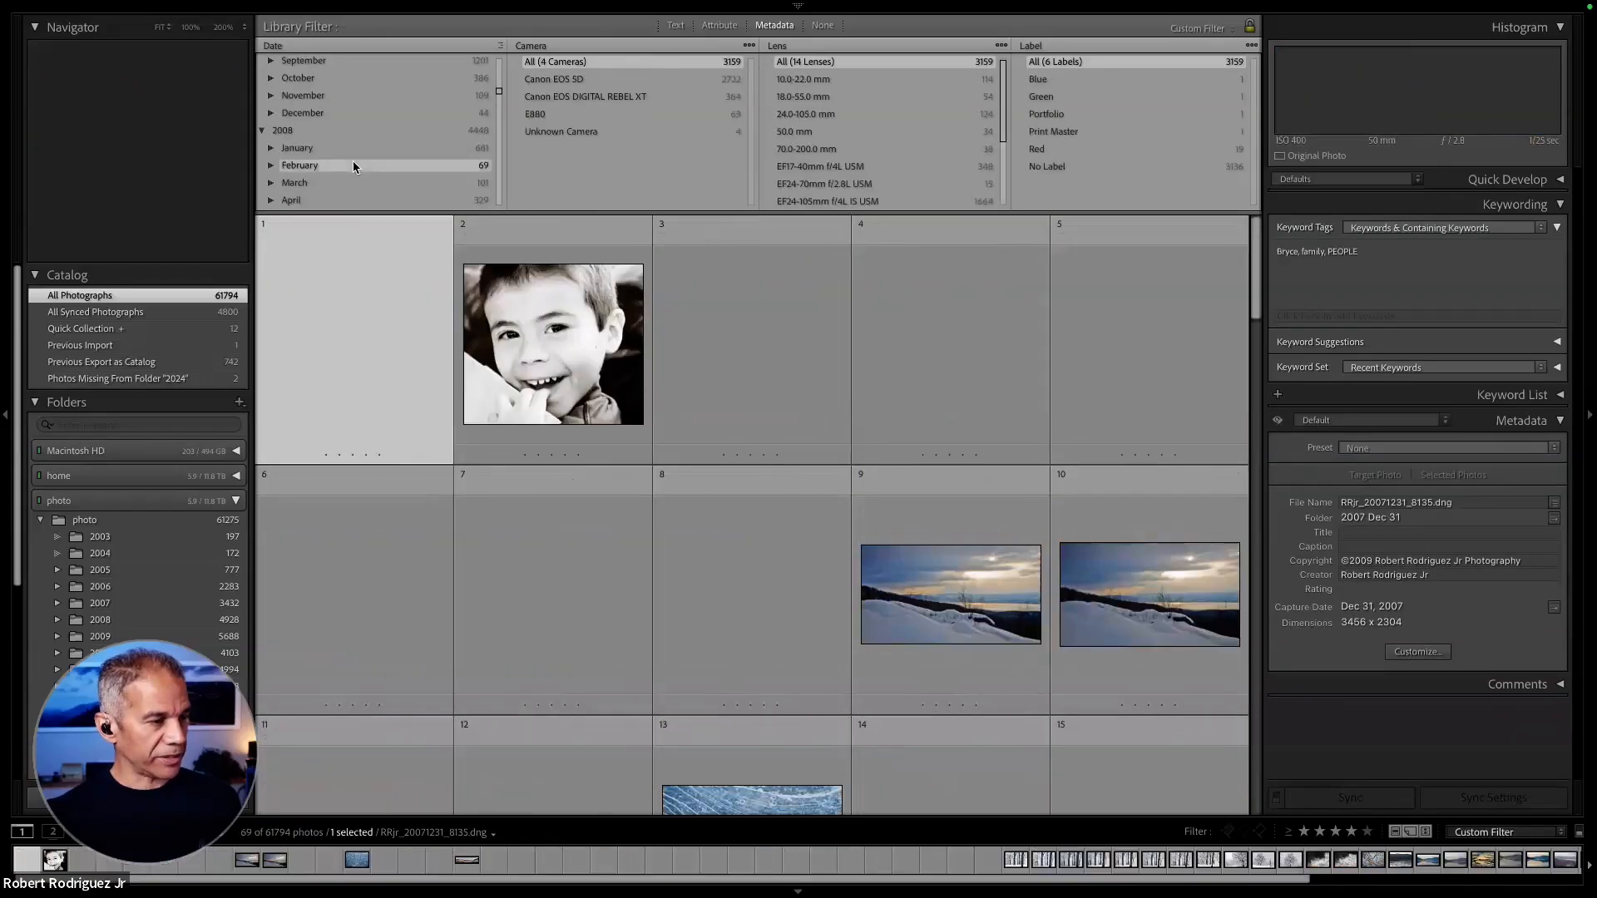
pyautogui.click(326, 101)
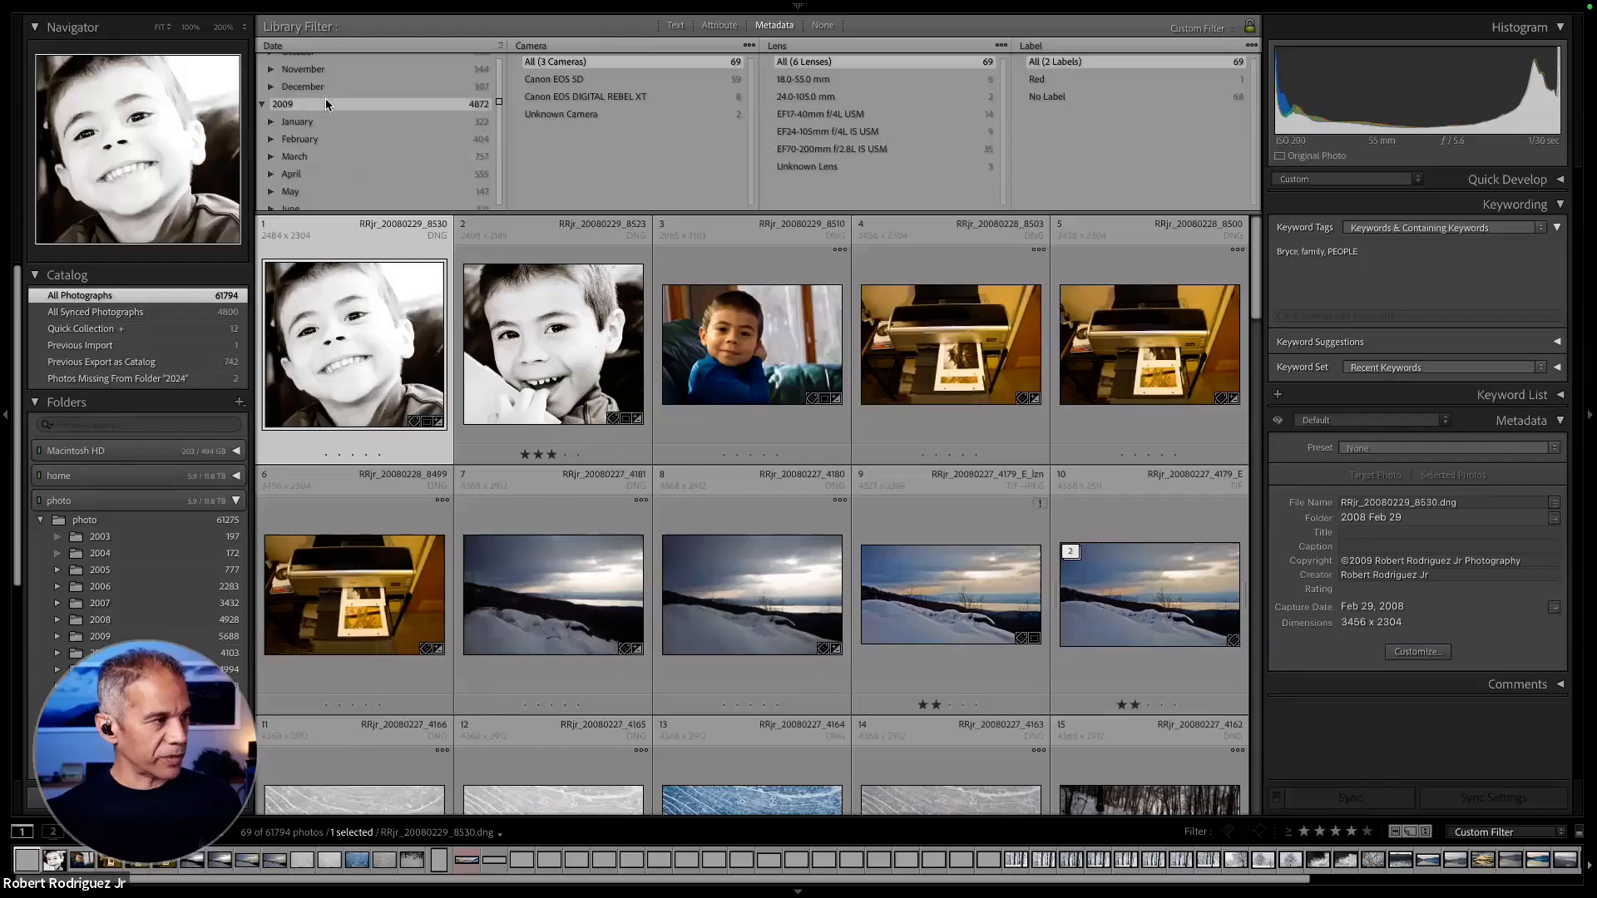
pyautogui.scroll(-1, 546, 358)
pyautogui.scroll(-12, 546, 357)
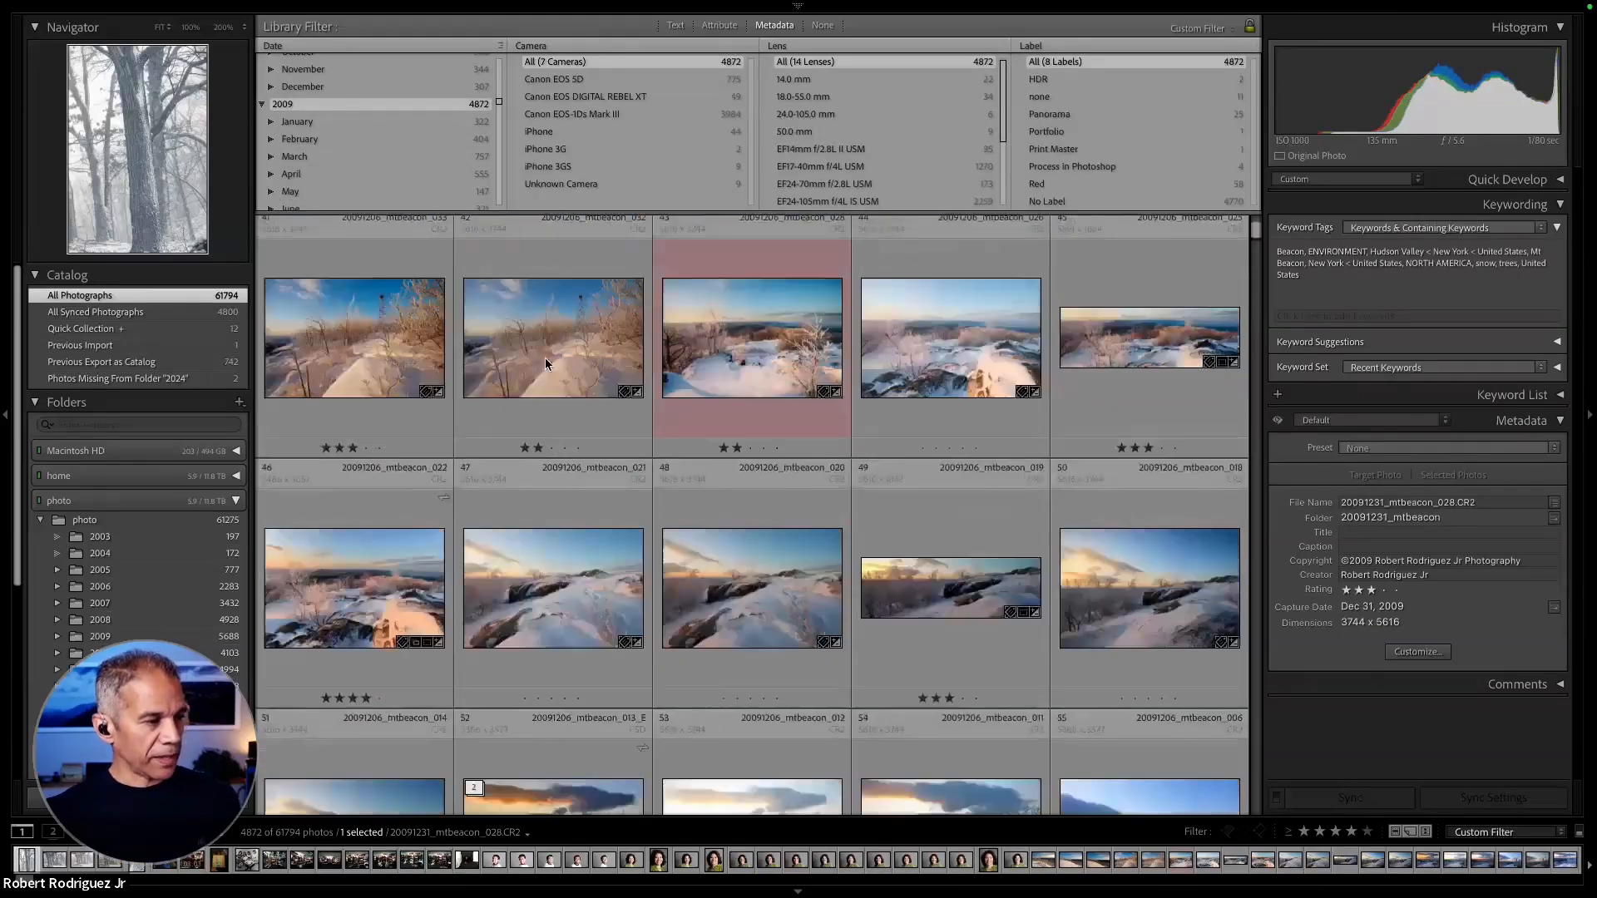
pyautogui.scroll(-5, 386, 153)
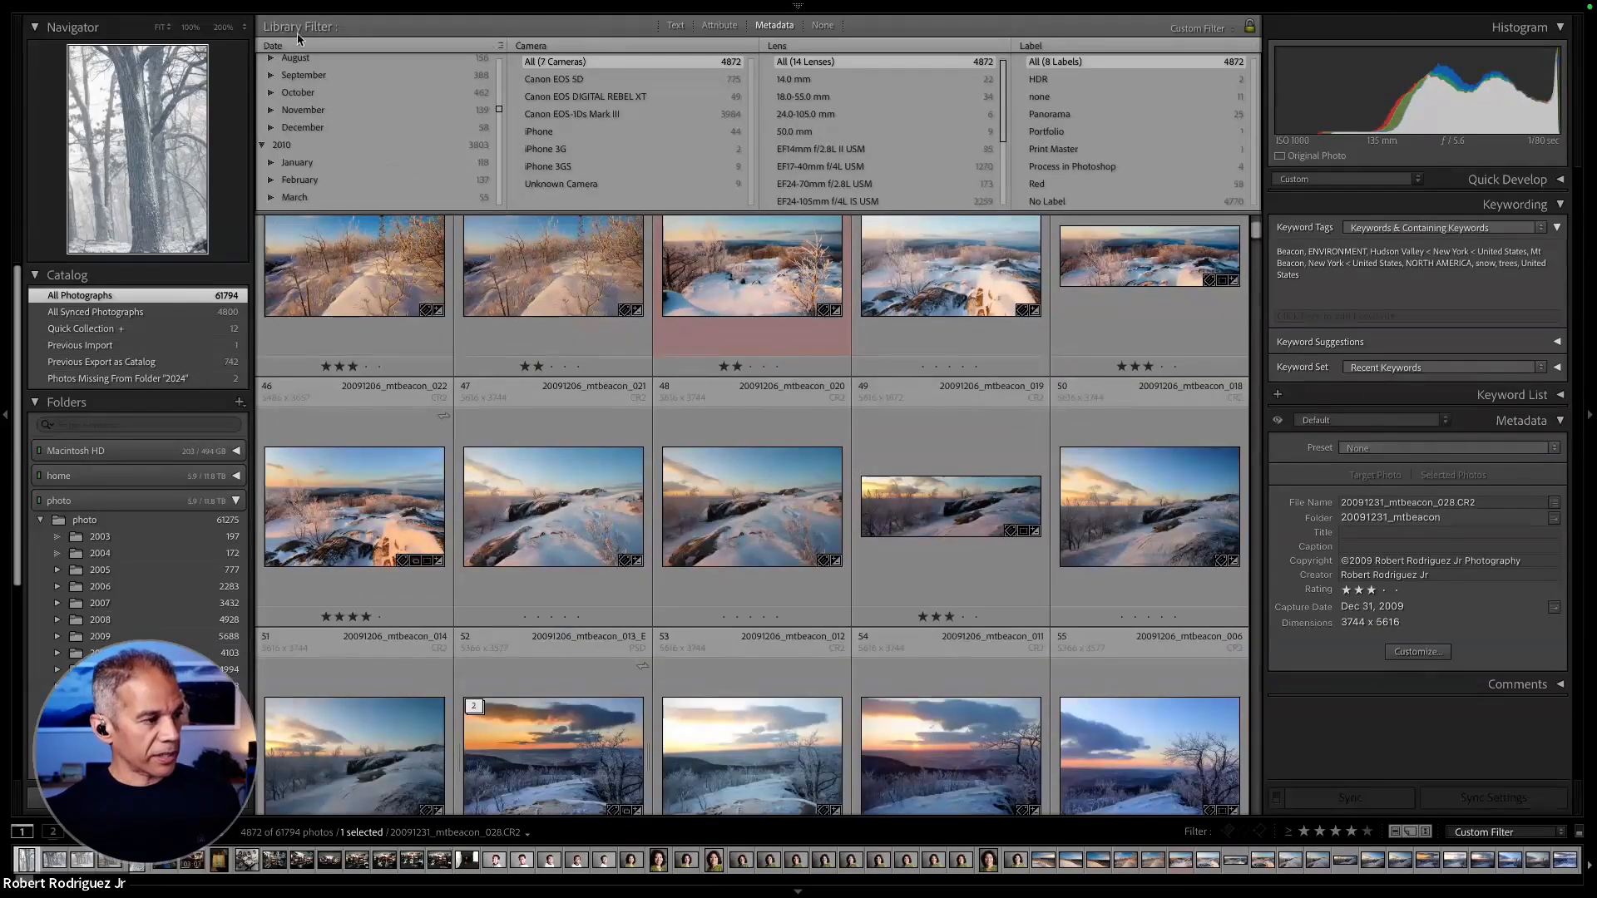
# - Set the first metadata filter column to the Develop criterion Has Super Resolution and filter for Yes
pyautogui.click(287, 47)
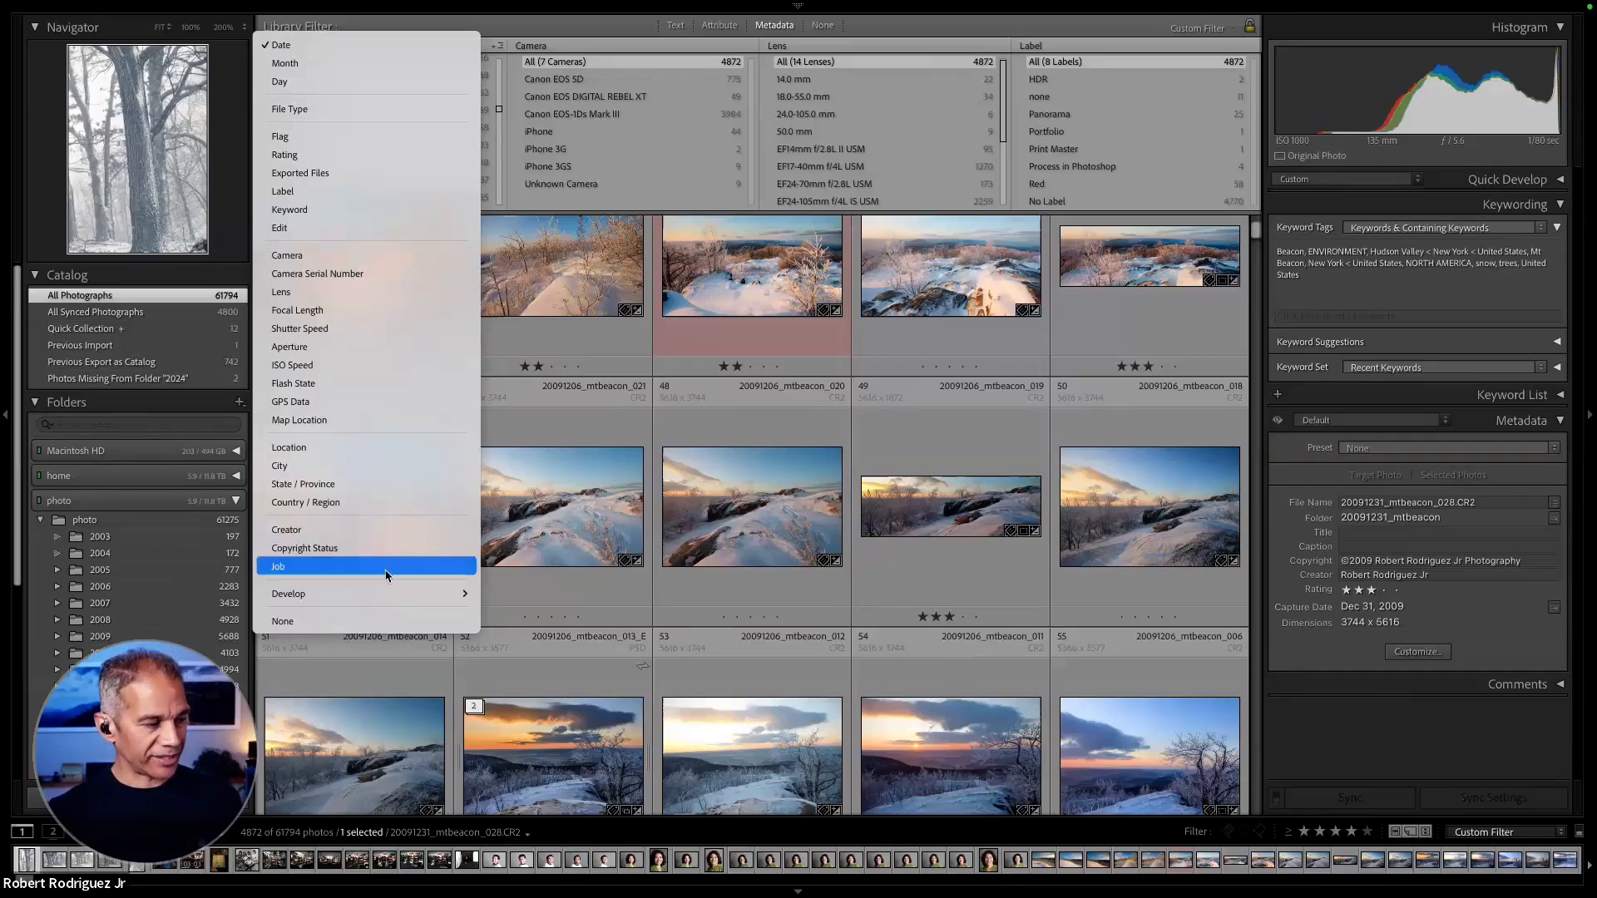
pyautogui.moveTo(371, 599)
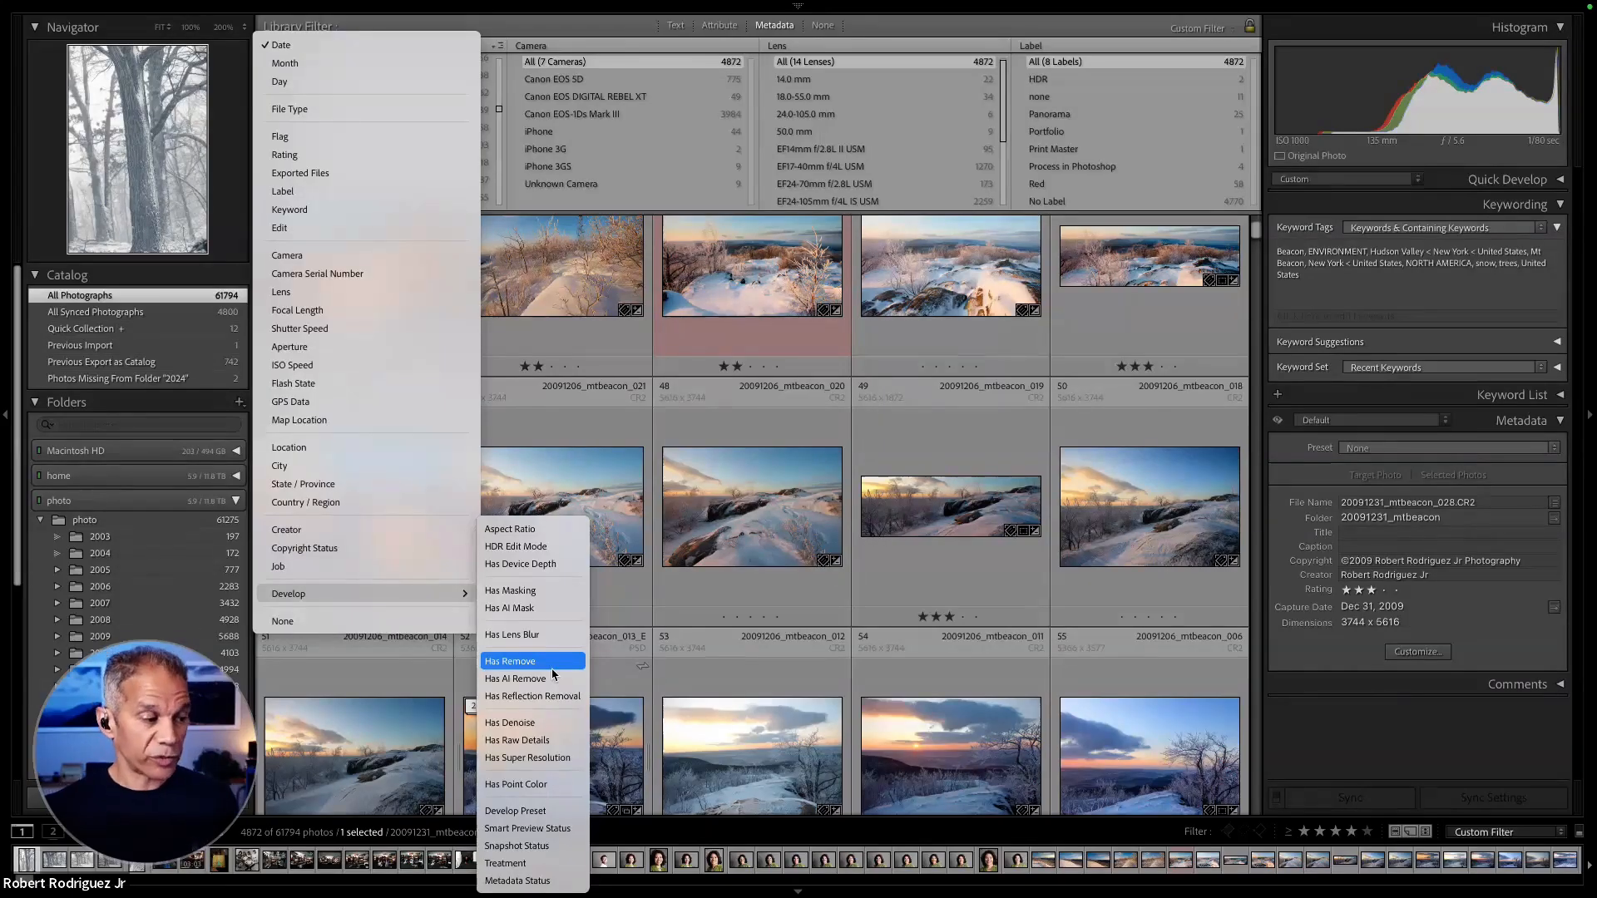
pyautogui.click(556, 755)
pyautogui.scroll(10, 713, 614)
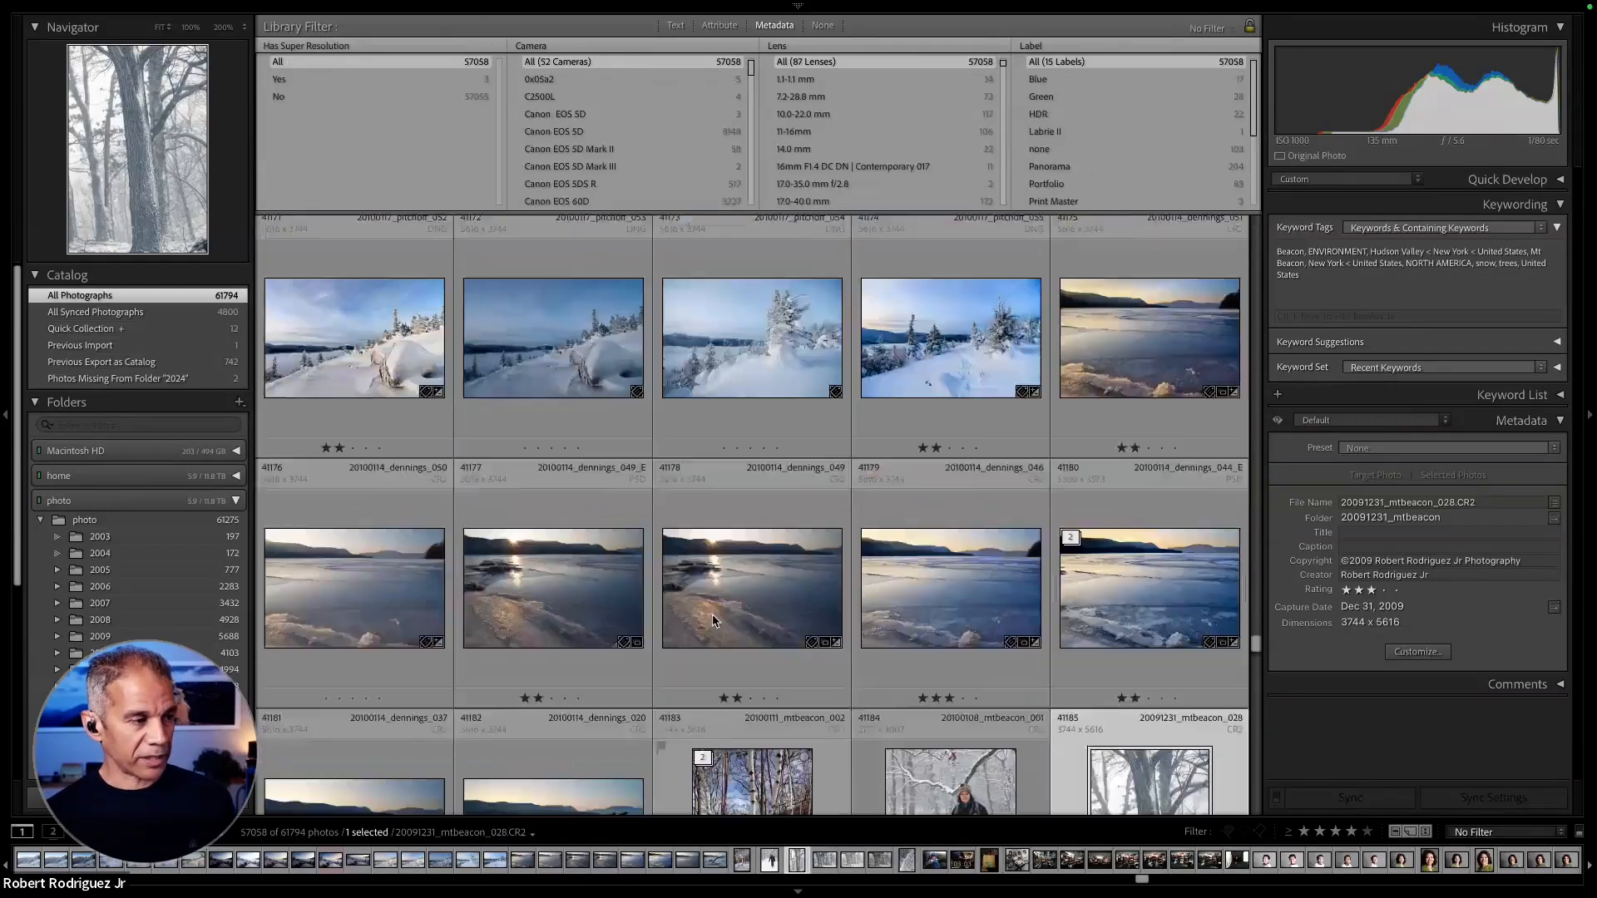
pyautogui.scroll(5, 714, 619)
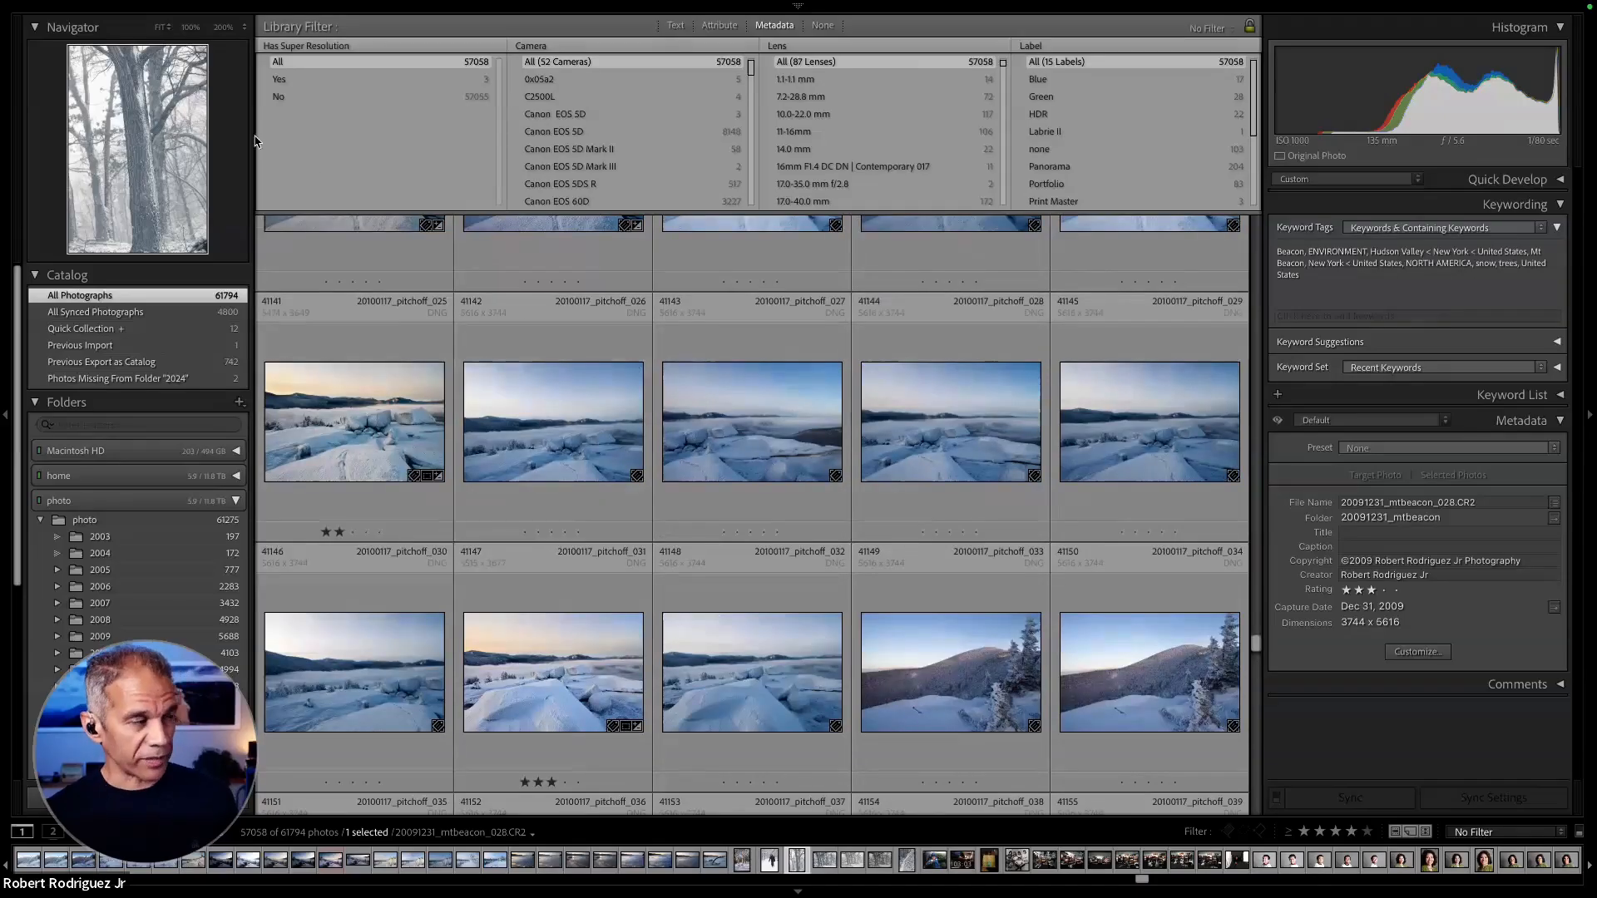
pyautogui.click(327, 78)
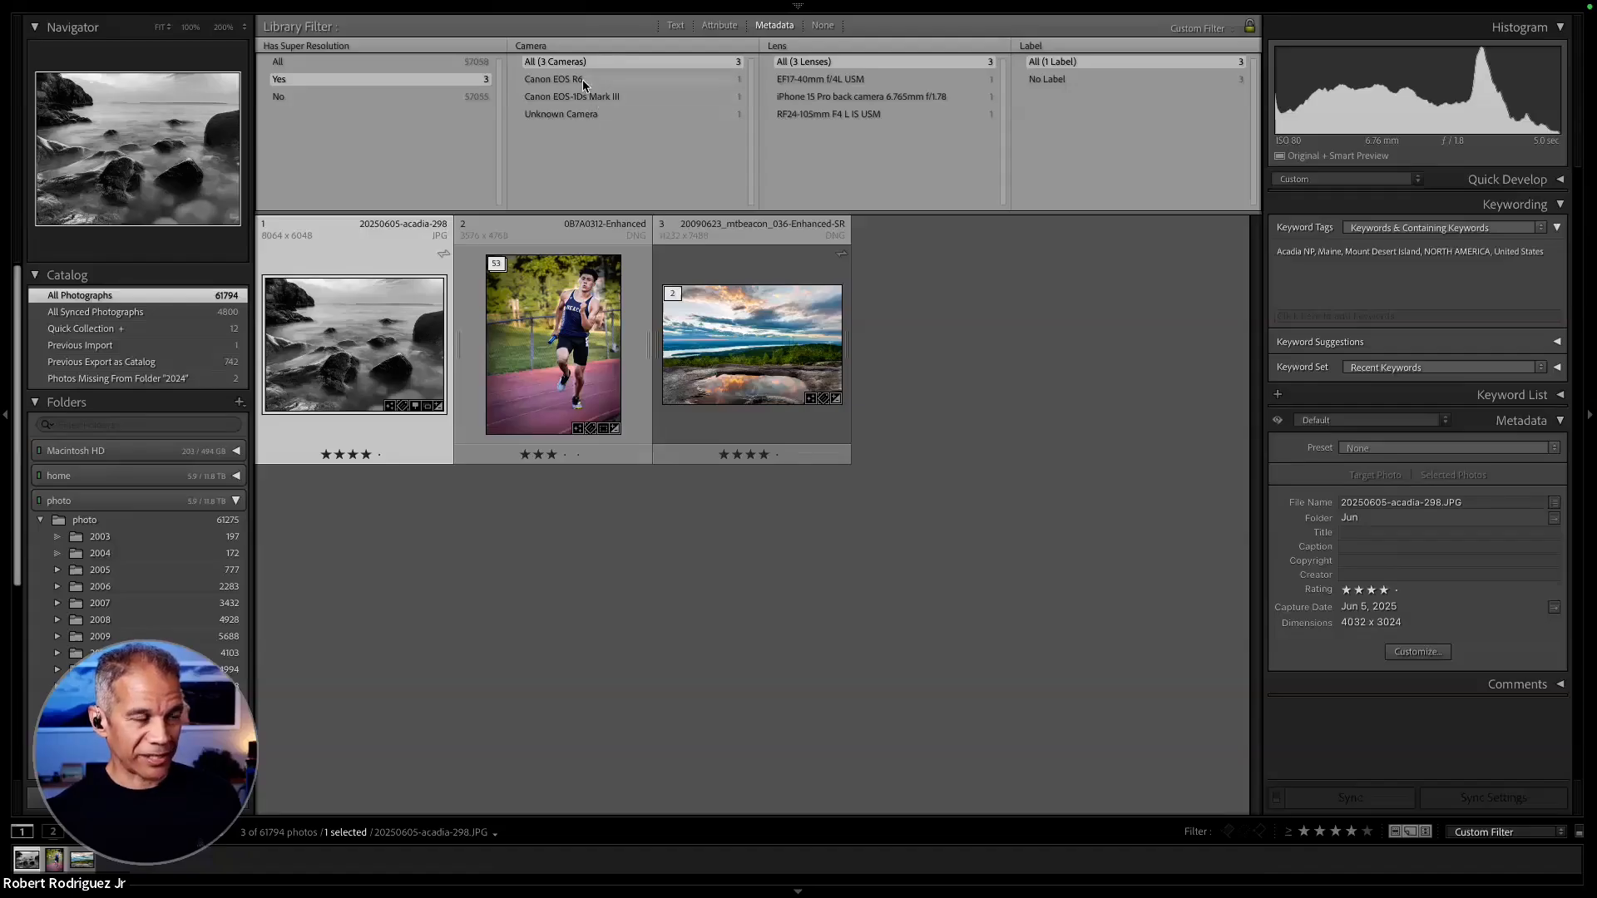
# - Try File Type as the second metadata filter column's criterion and switch it back to Camera
pyautogui.click(540, 47)
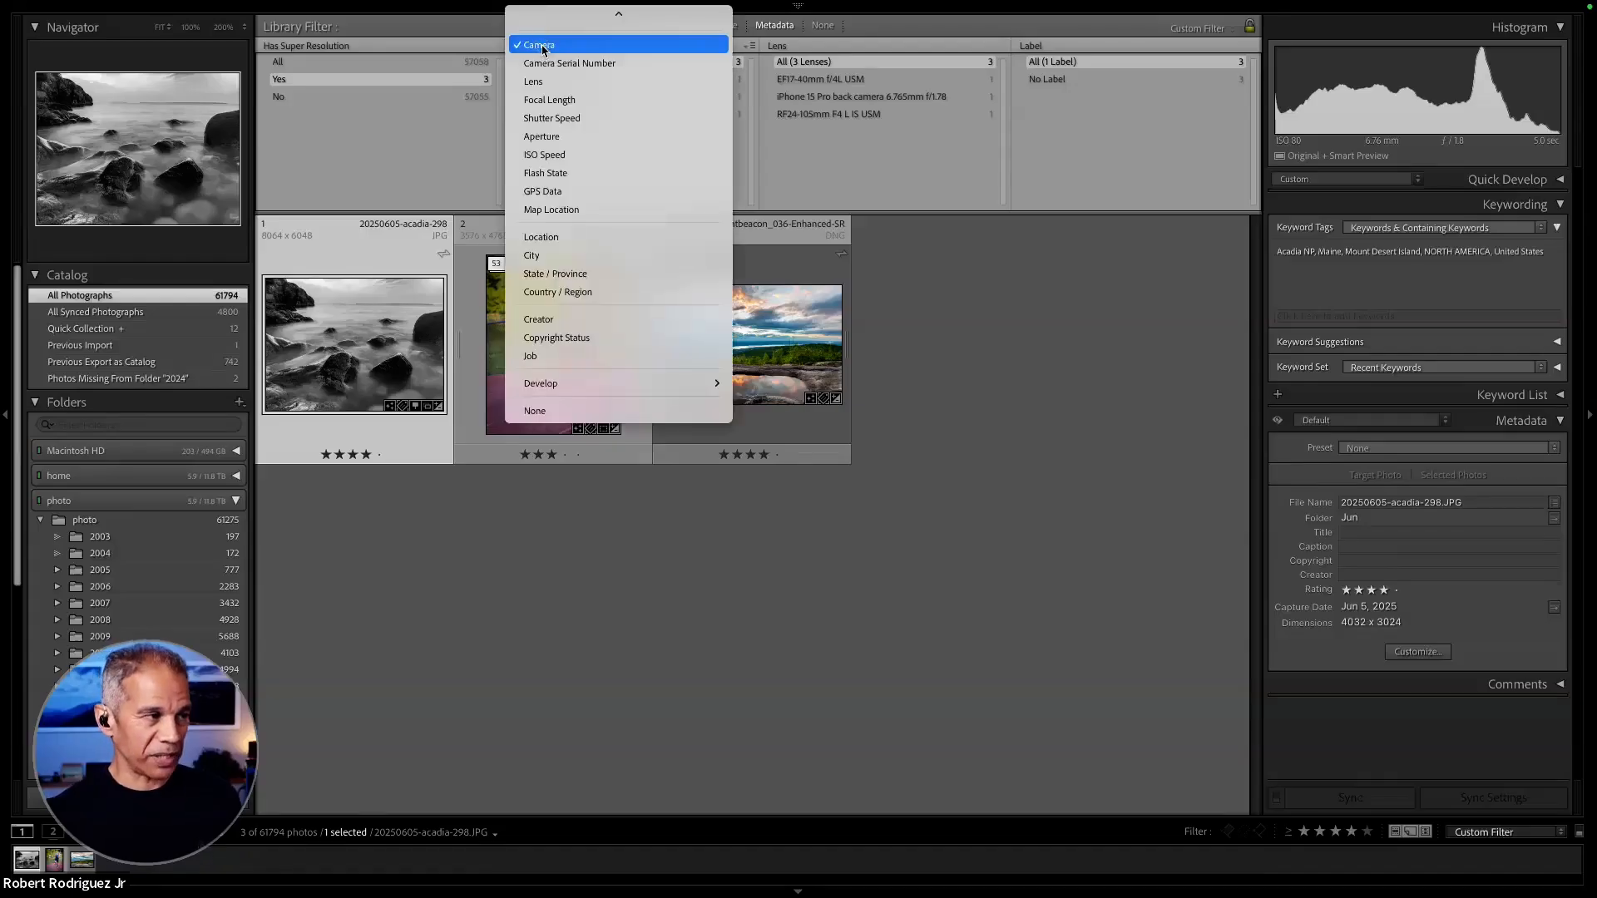
pyautogui.scroll(5, 632, 75)
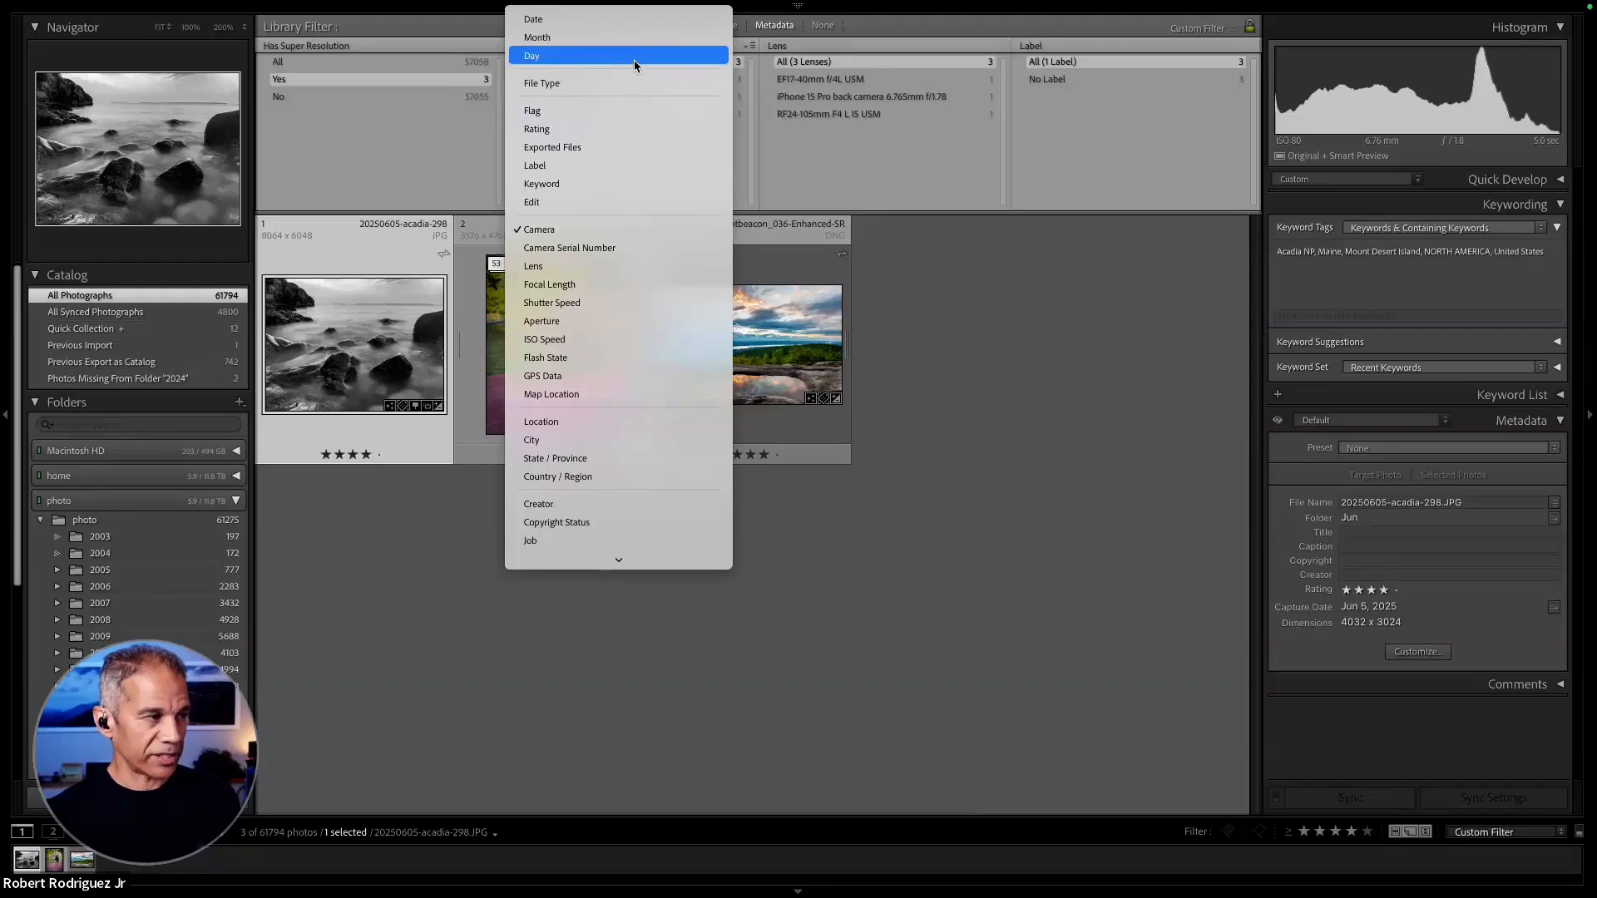
pyautogui.click(628, 81)
pyautogui.click(585, 46)
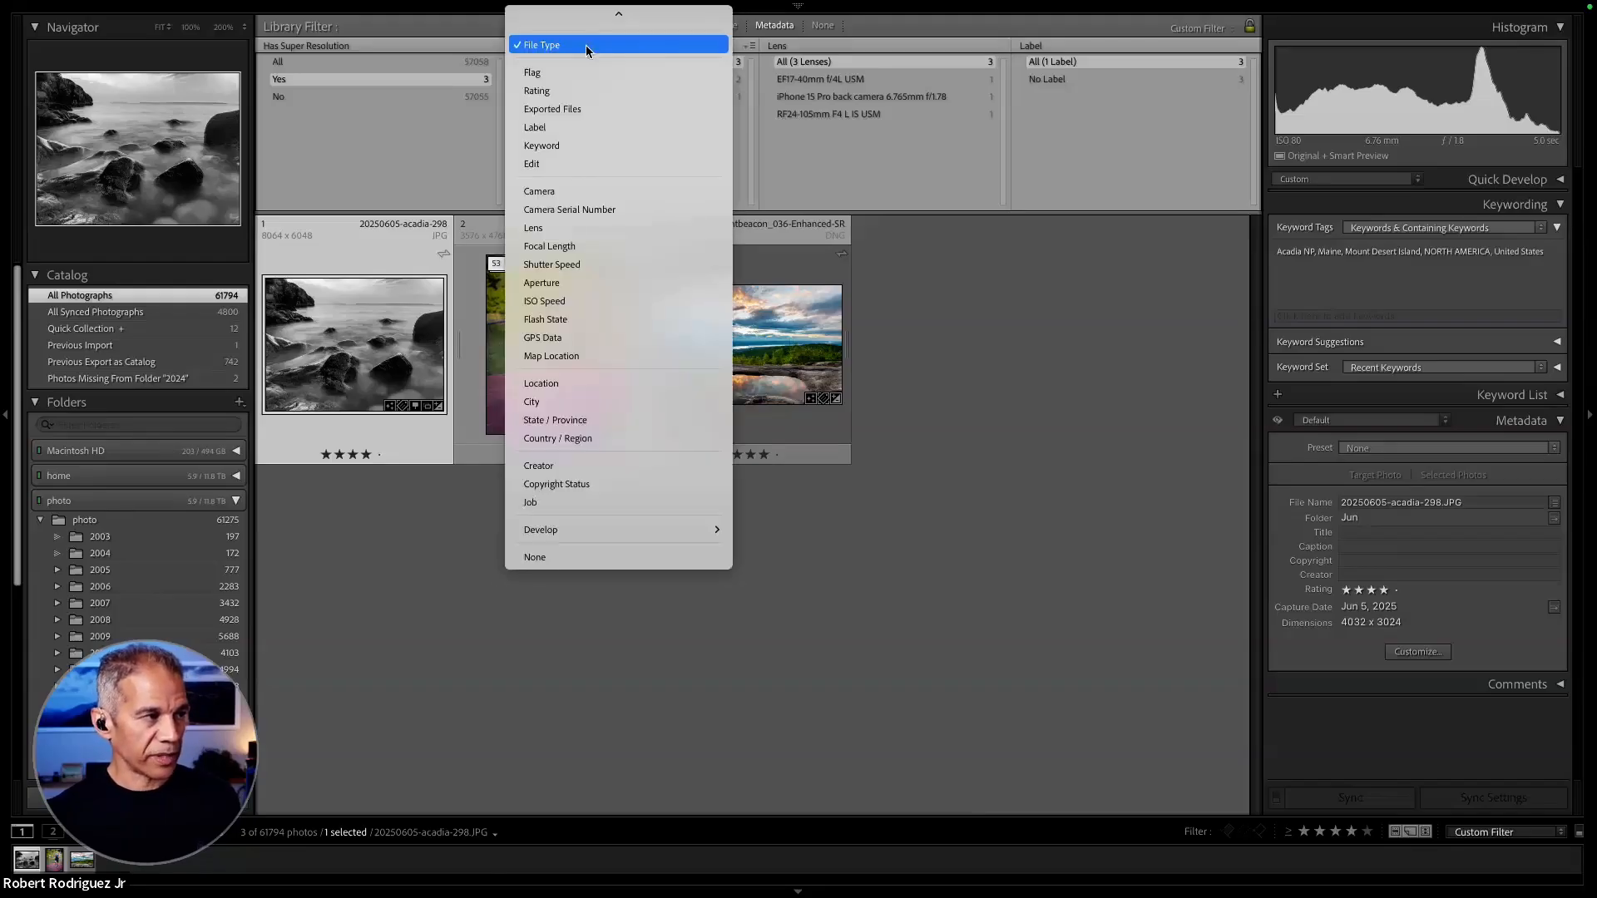
pyautogui.click(565, 191)
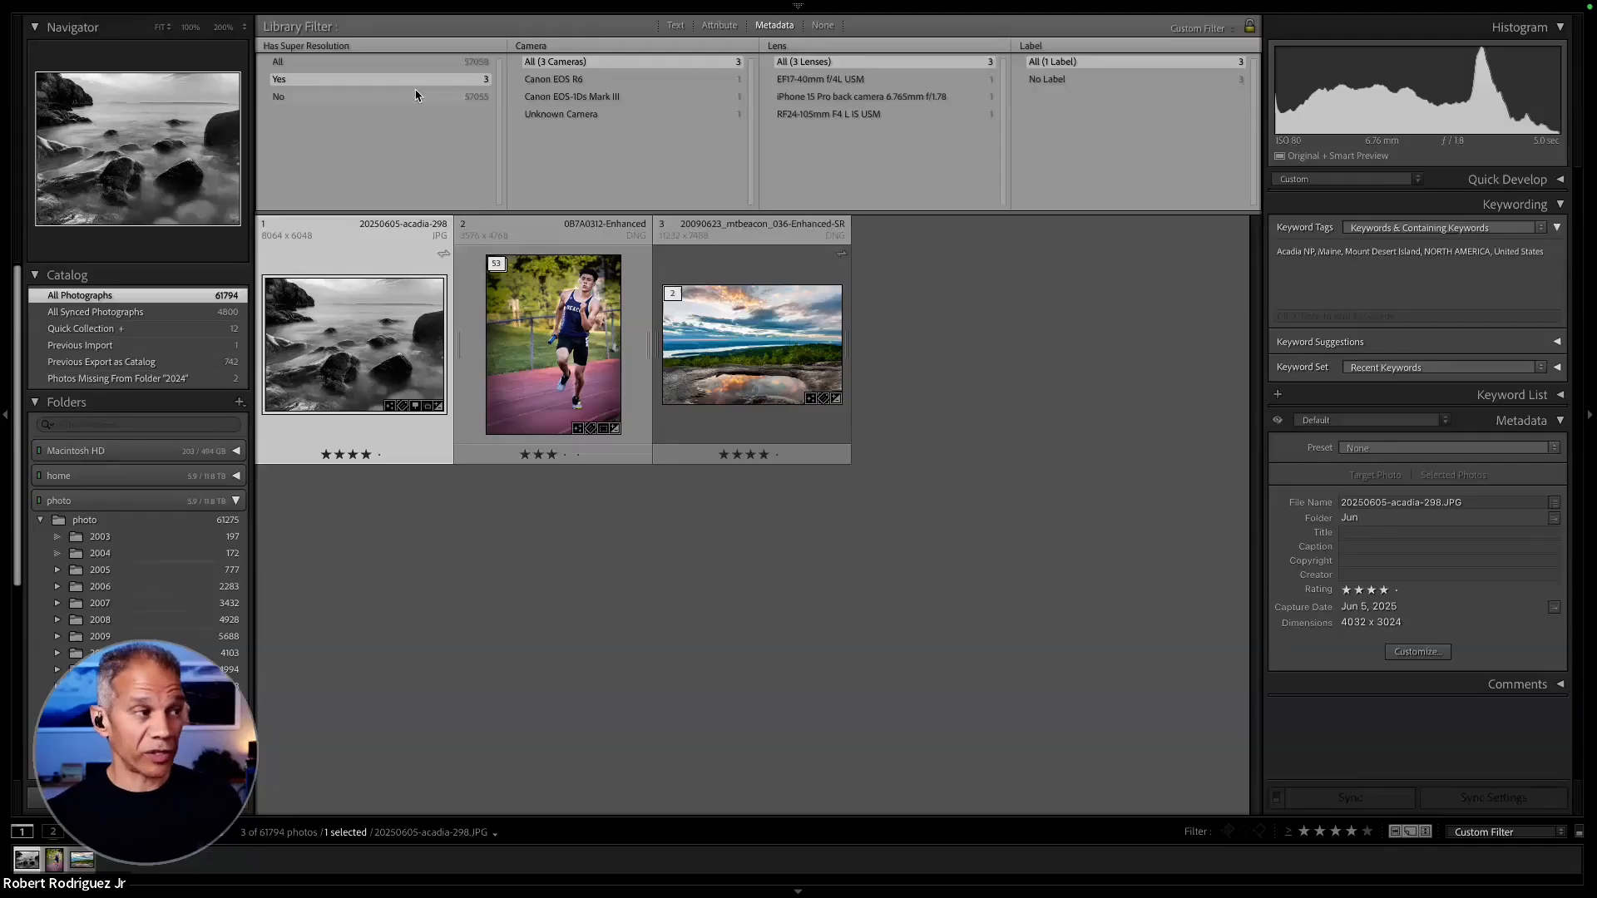
# - Set the first metadata filter column to the Develop criterion Treatment and filter the photos by Color
pyautogui.click(293, 46)
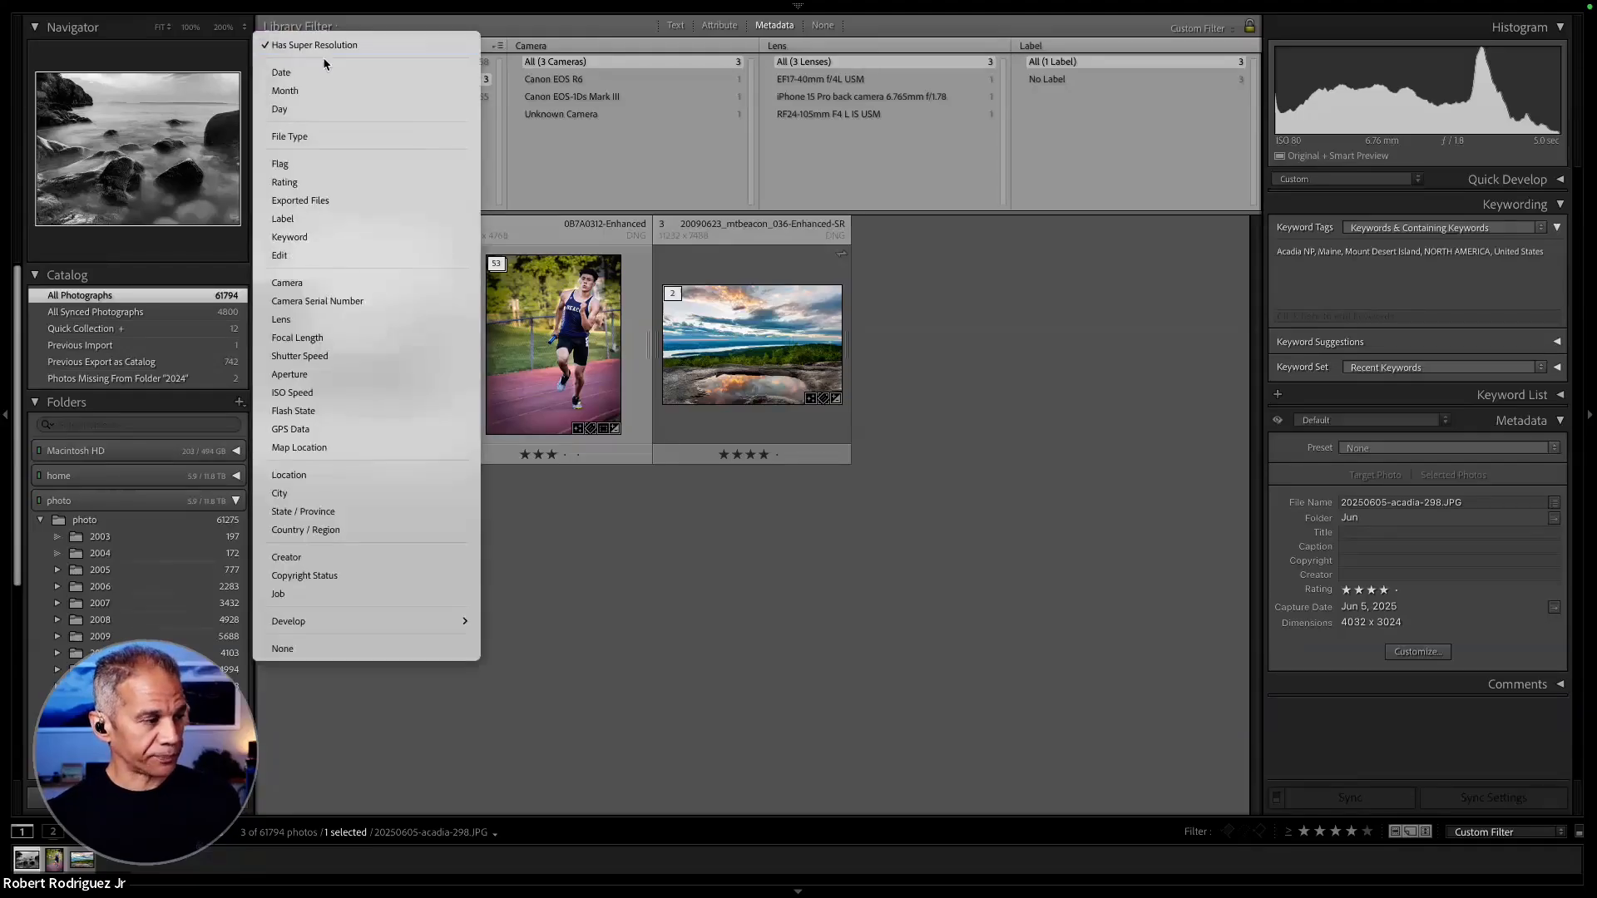
pyautogui.moveTo(409, 625)
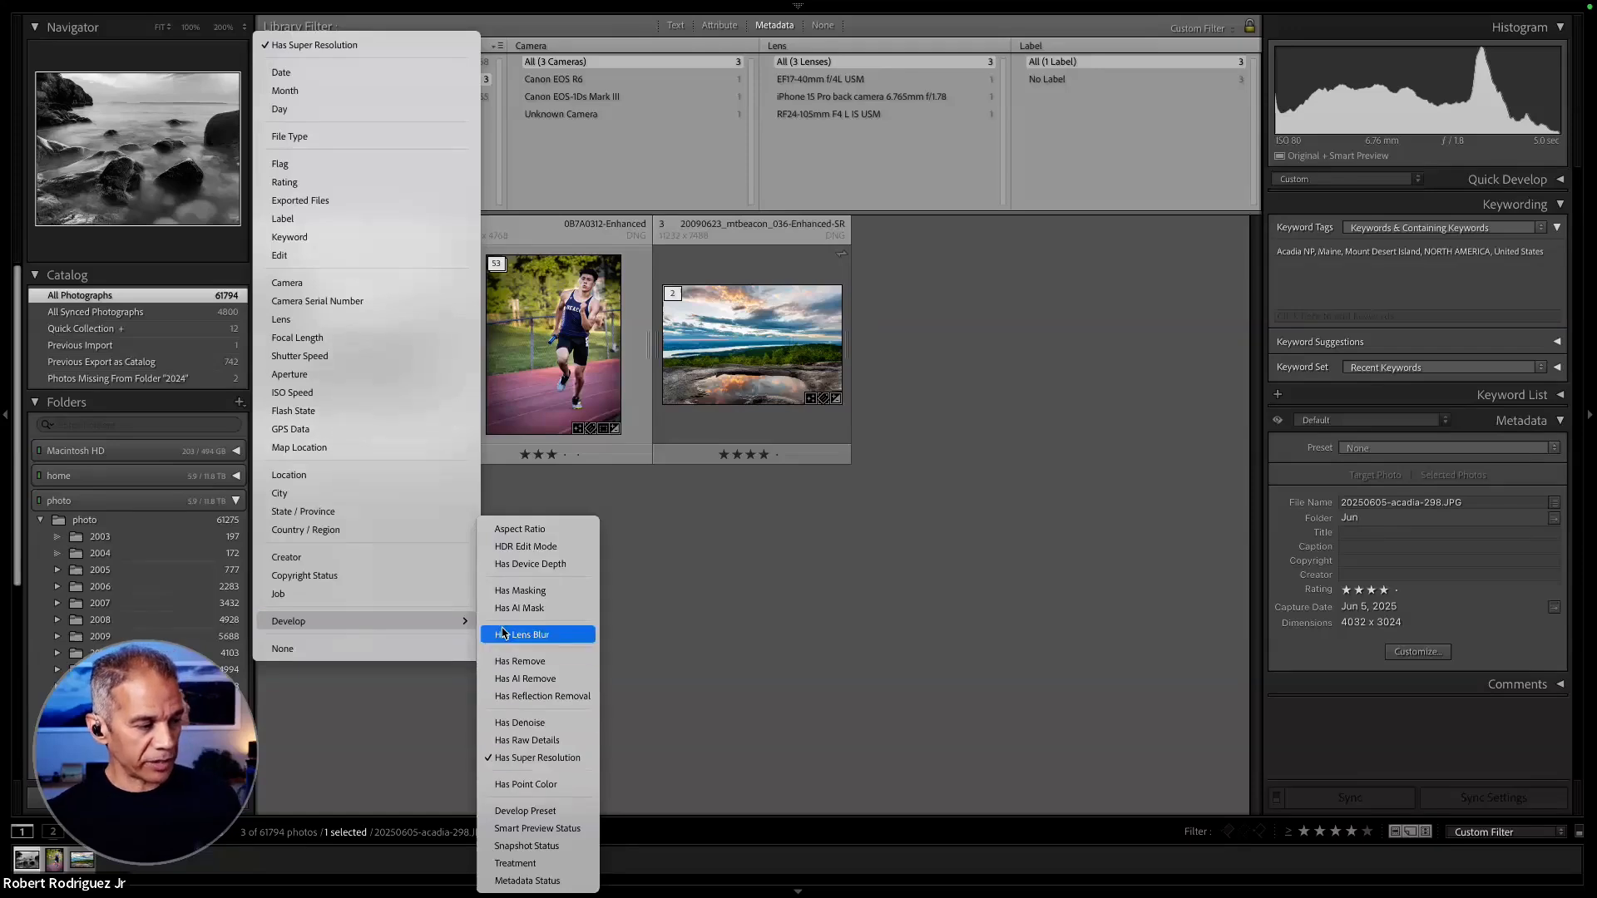
pyautogui.click(537, 864)
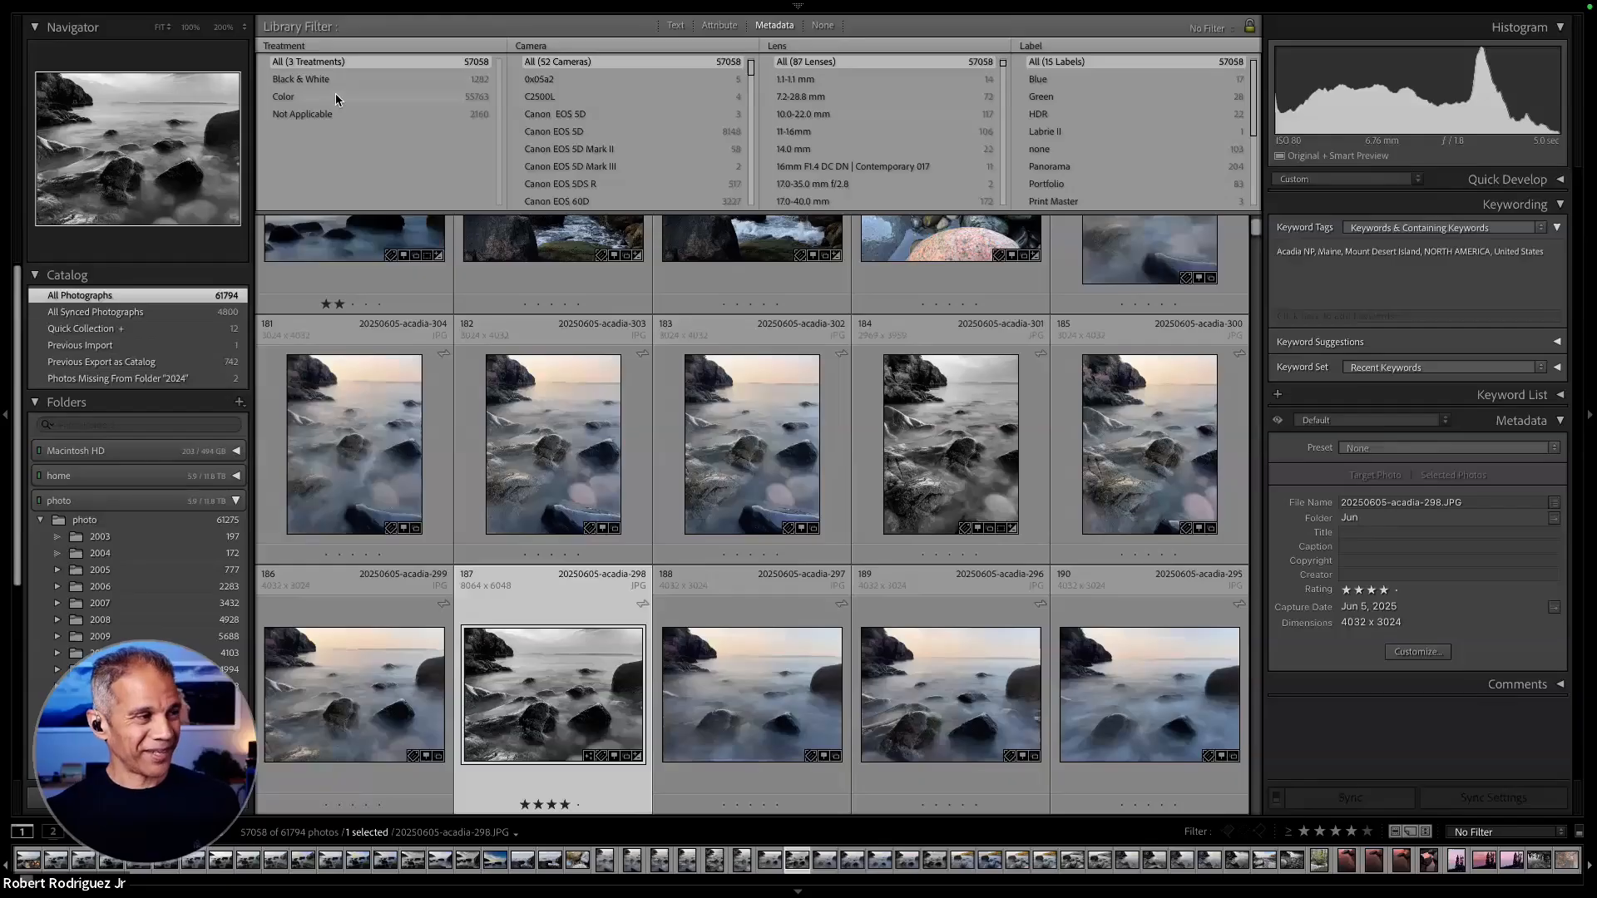
pyautogui.click(336, 97)
pyautogui.scroll(-5, 695, 467)
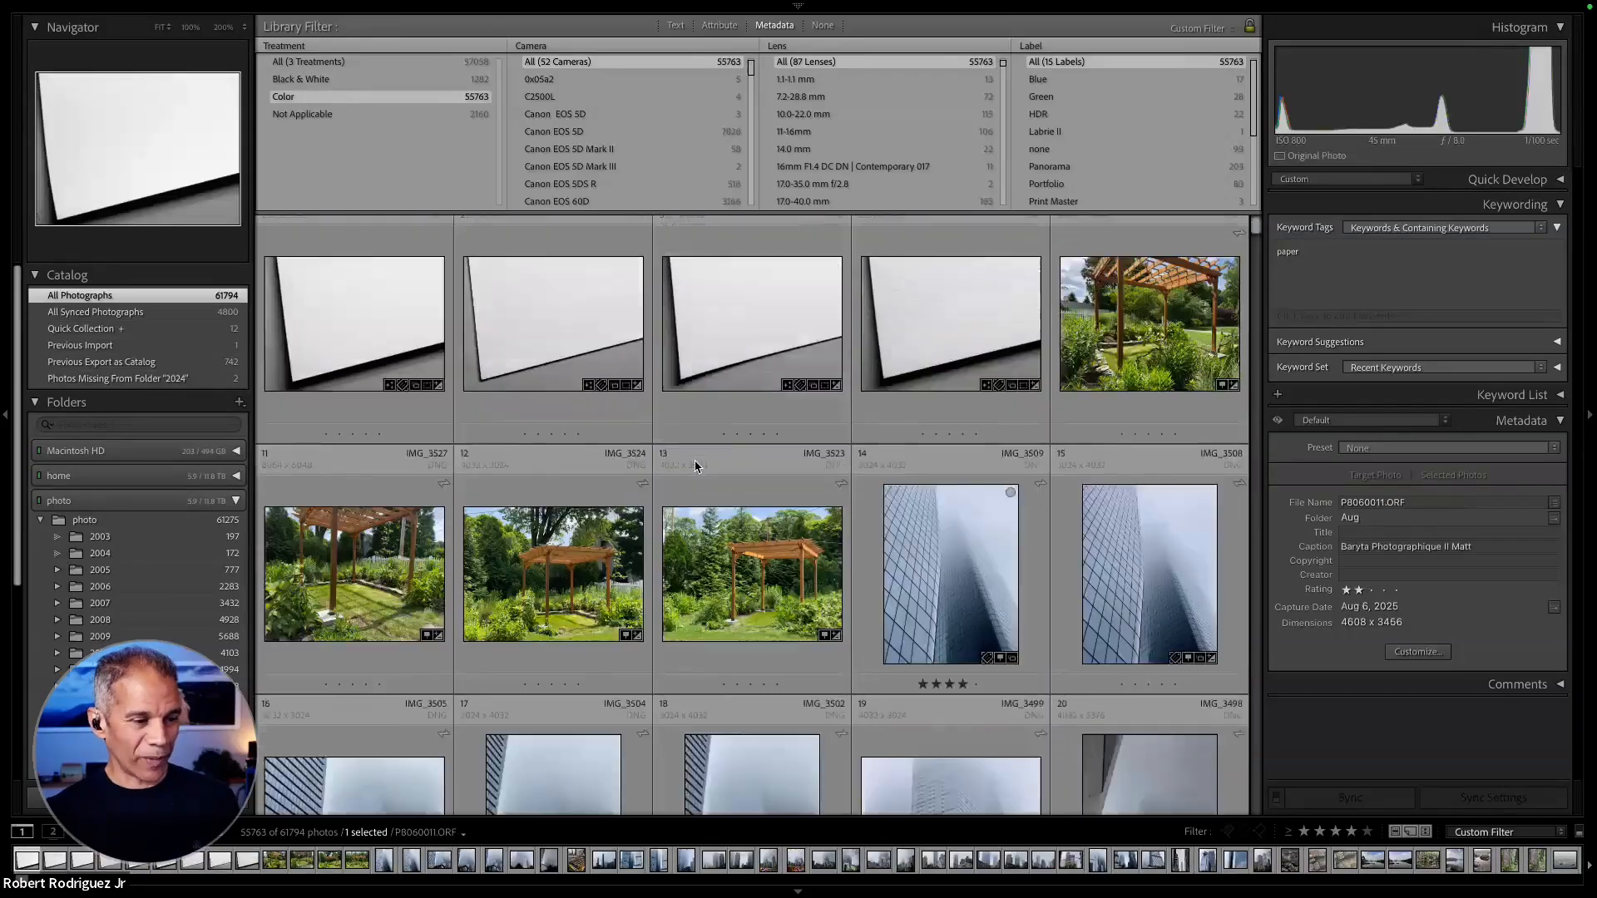
# - Filter the photos by the Black & White treatment and browse the matching photos in the grid
pyautogui.click(401, 80)
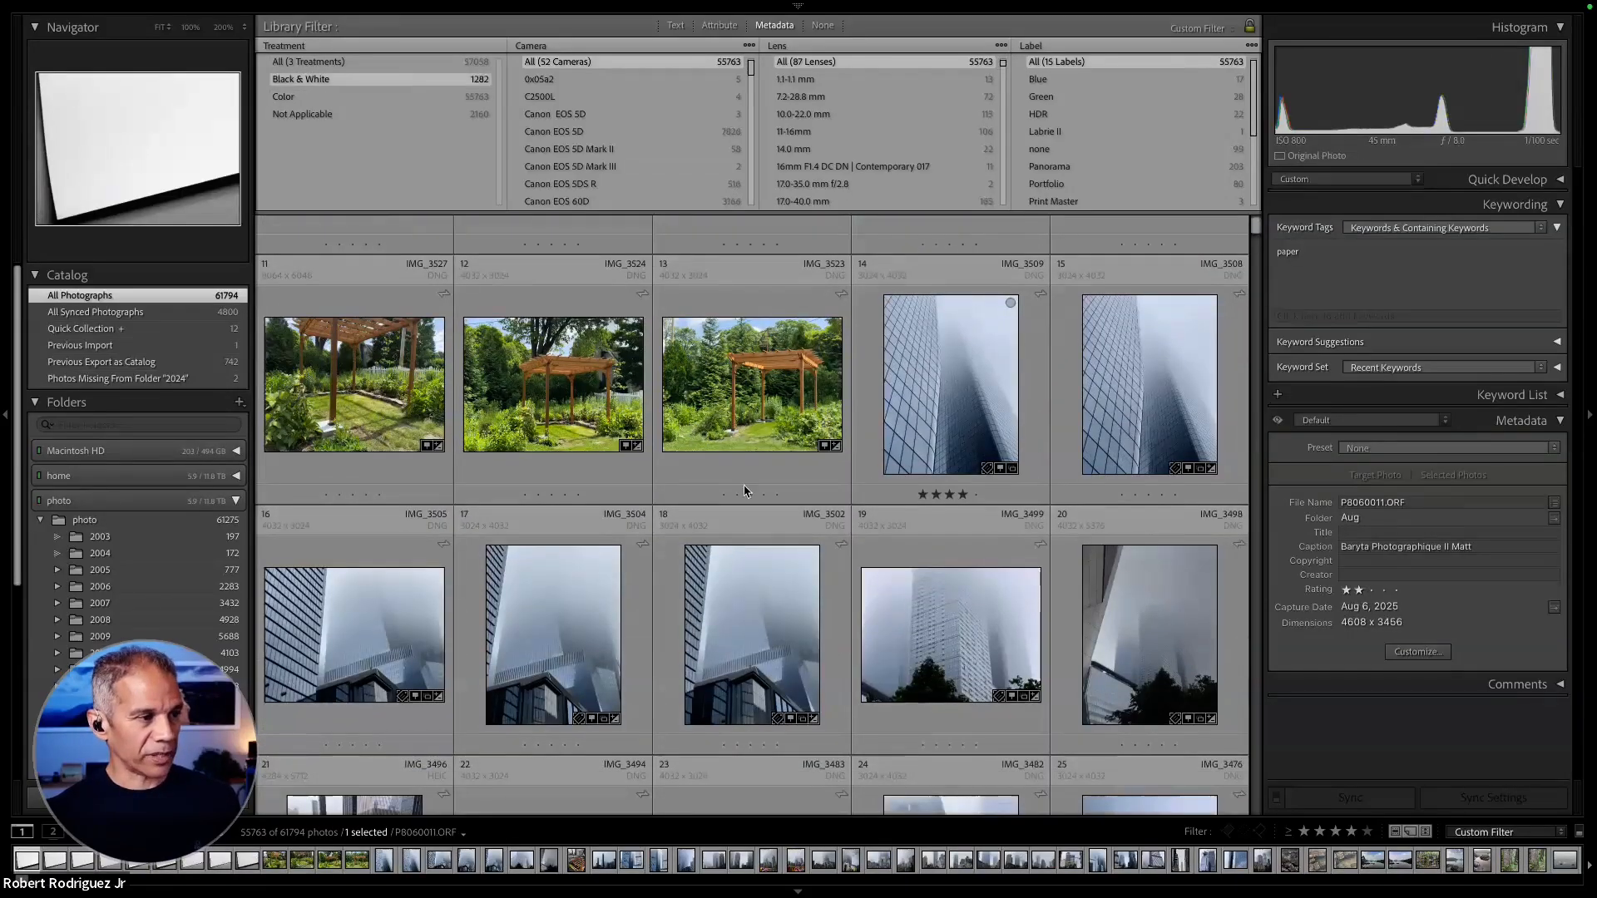
pyautogui.scroll(-8, 745, 490)
pyautogui.scroll(-3, 744, 489)
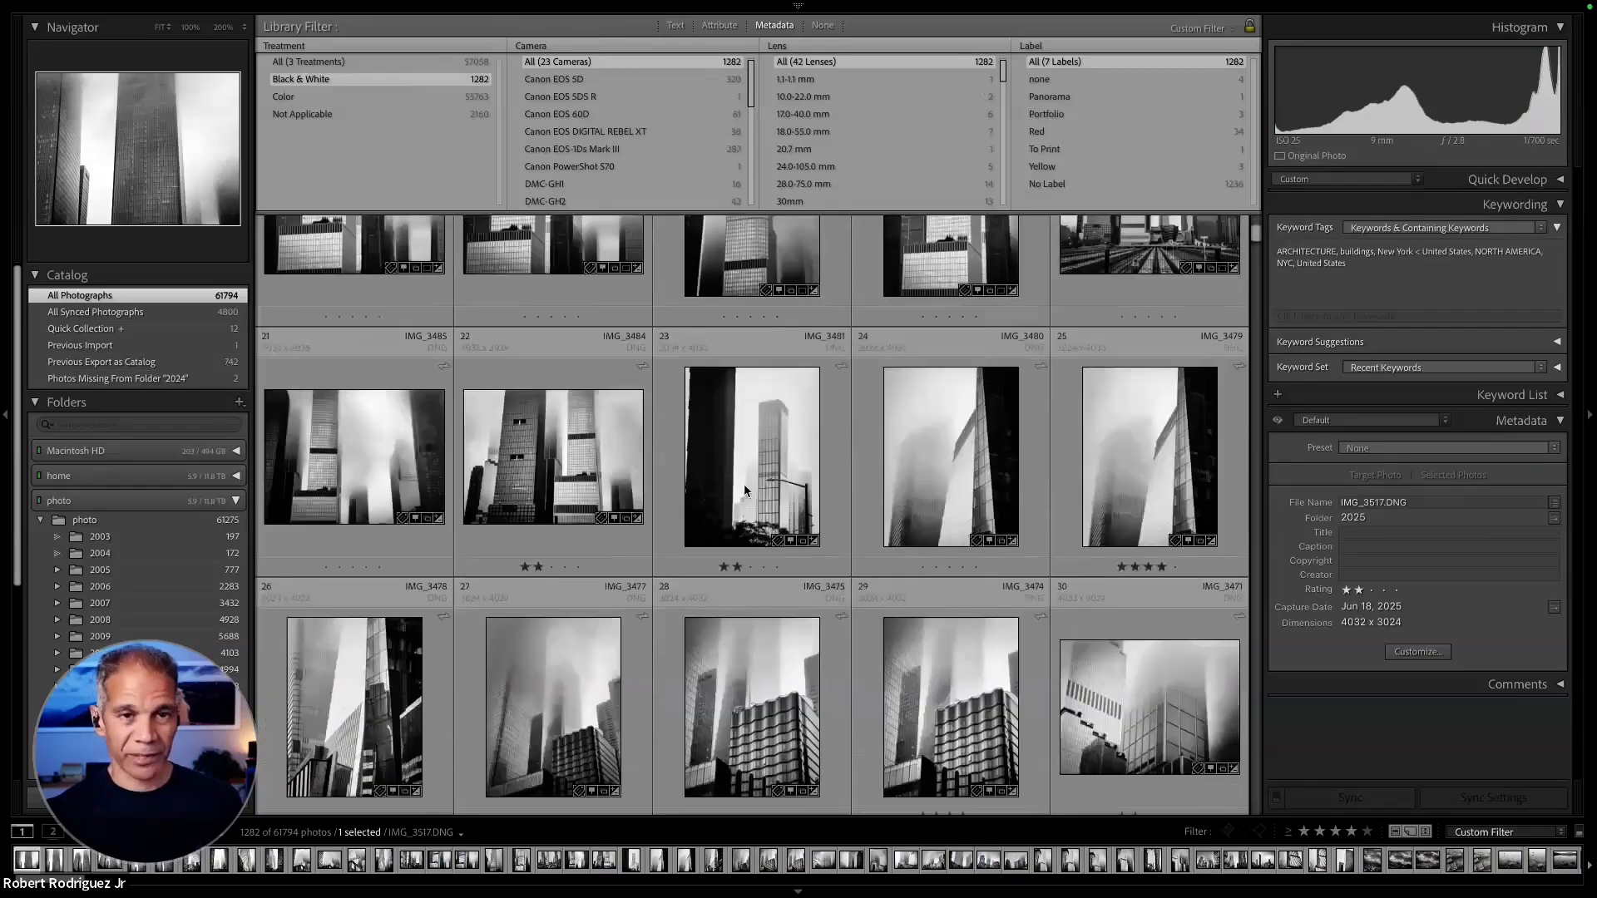
pyautogui.scroll(3, 744, 485)
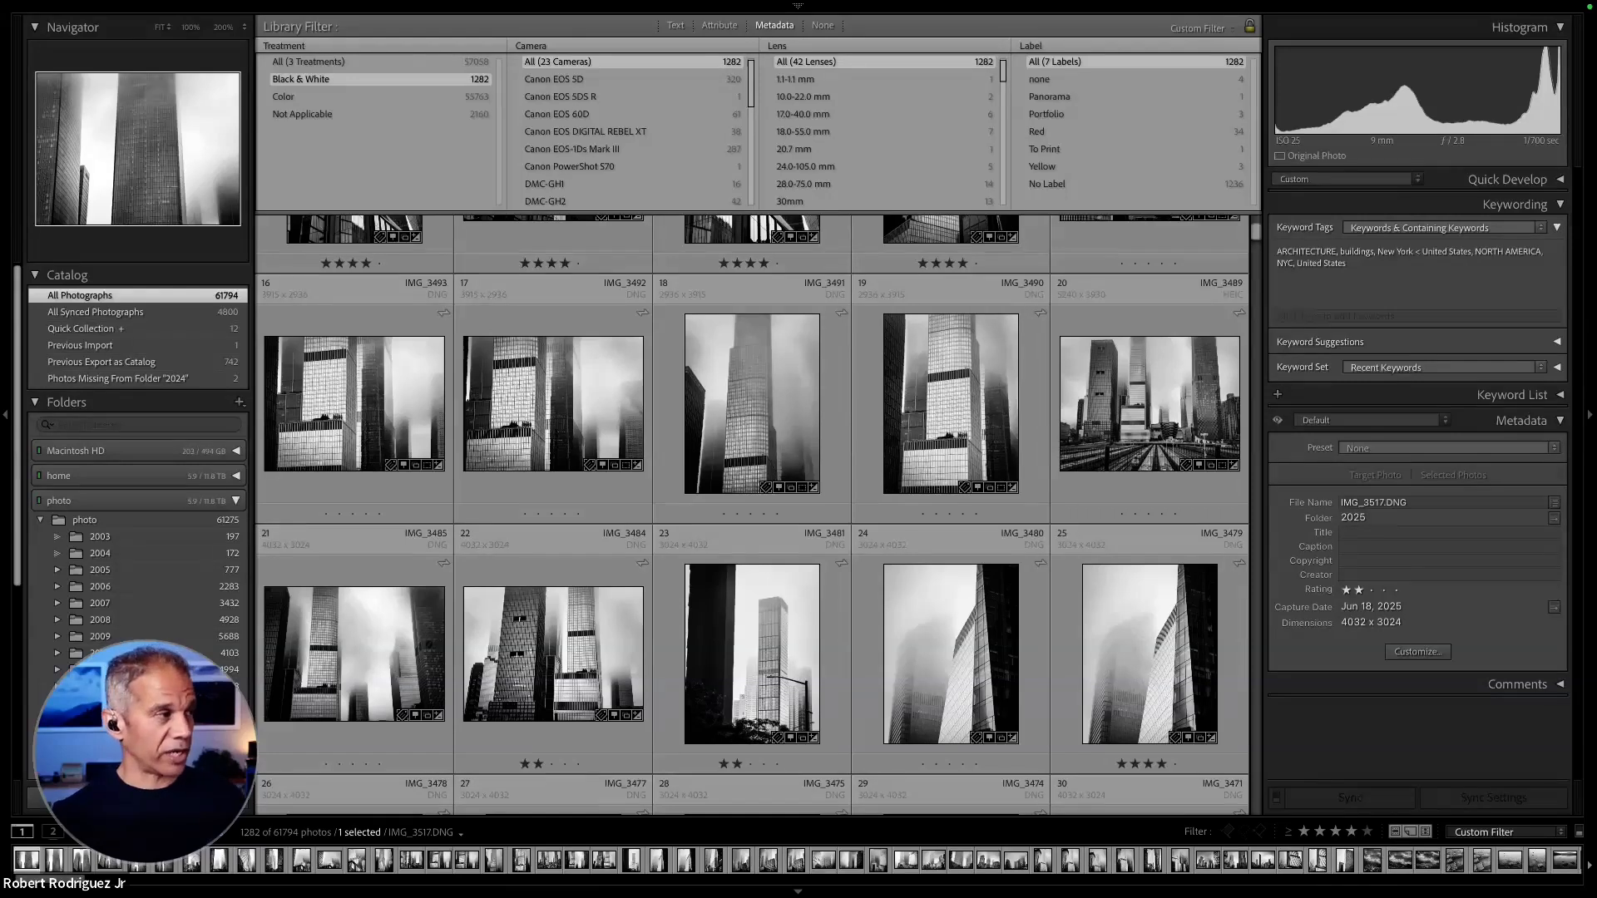
# - Review the General and Backups sections of the Catalog Settings, including the backup schedule, and close the dialog
pyautogui.moveTo(599, 5)
pyautogui.click(164, 9)
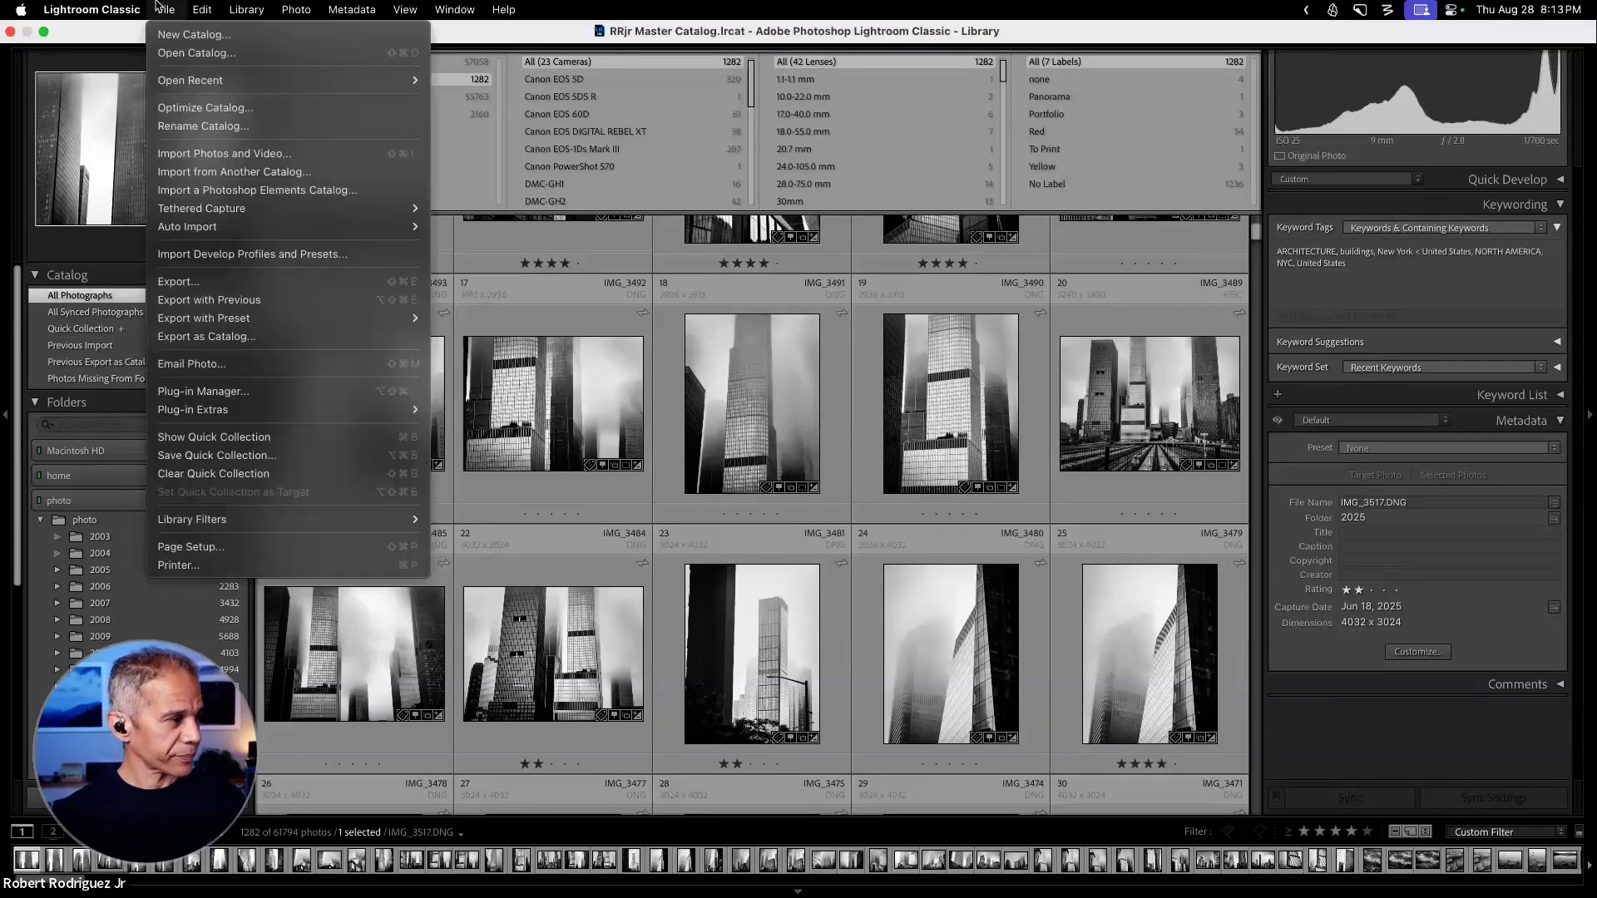
pyautogui.moveTo(204, 5)
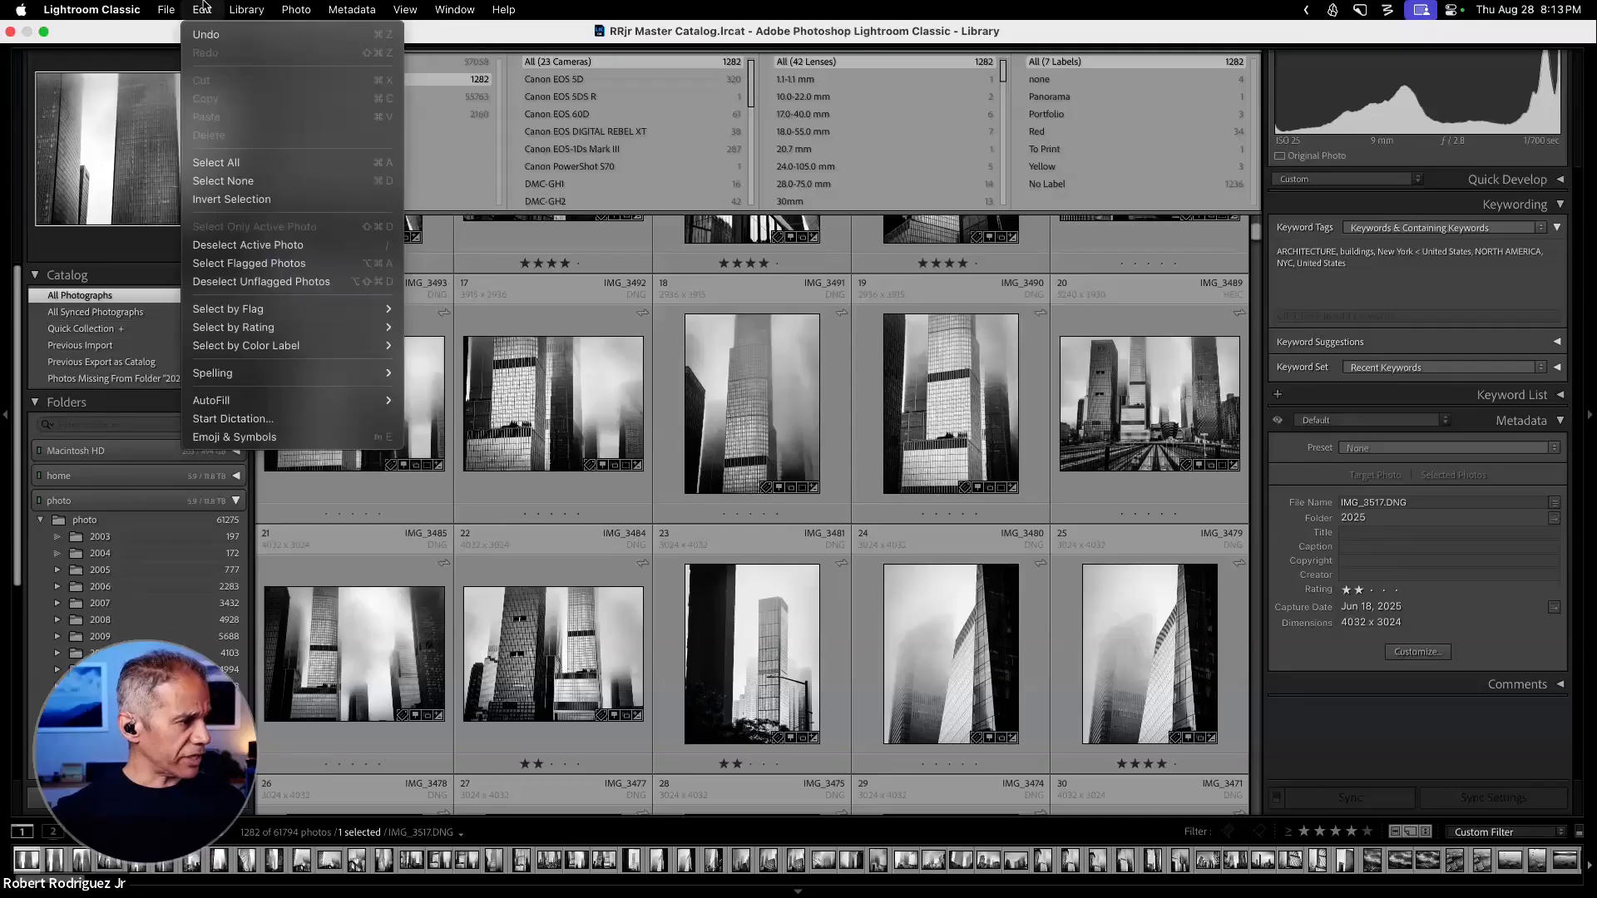
pyautogui.moveTo(133, 7)
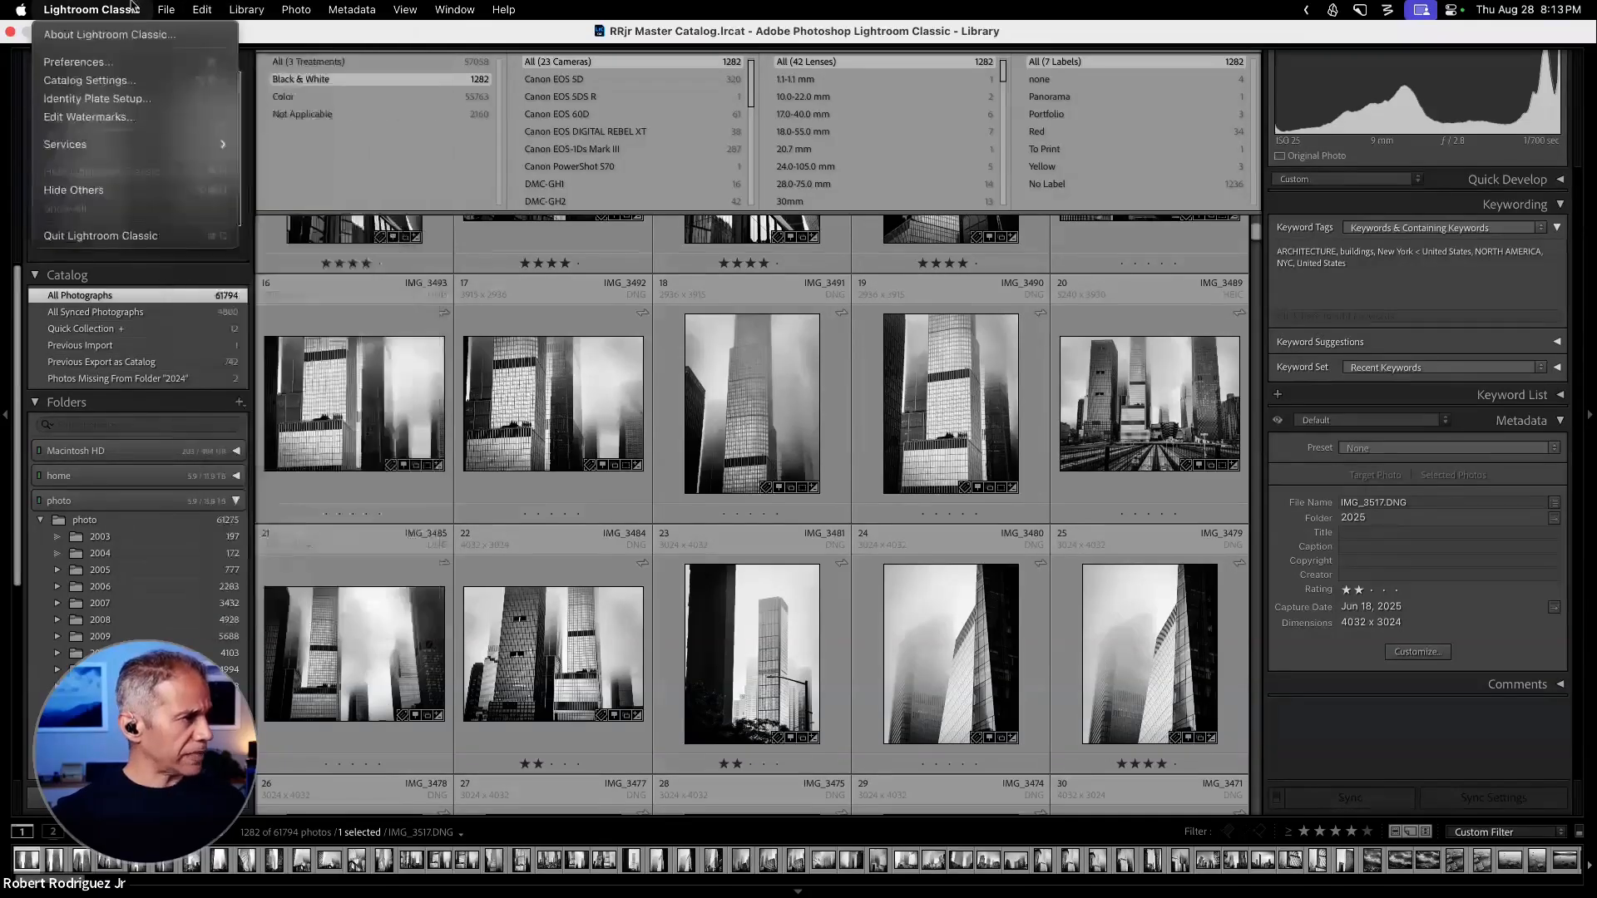
pyautogui.click(114, 79)
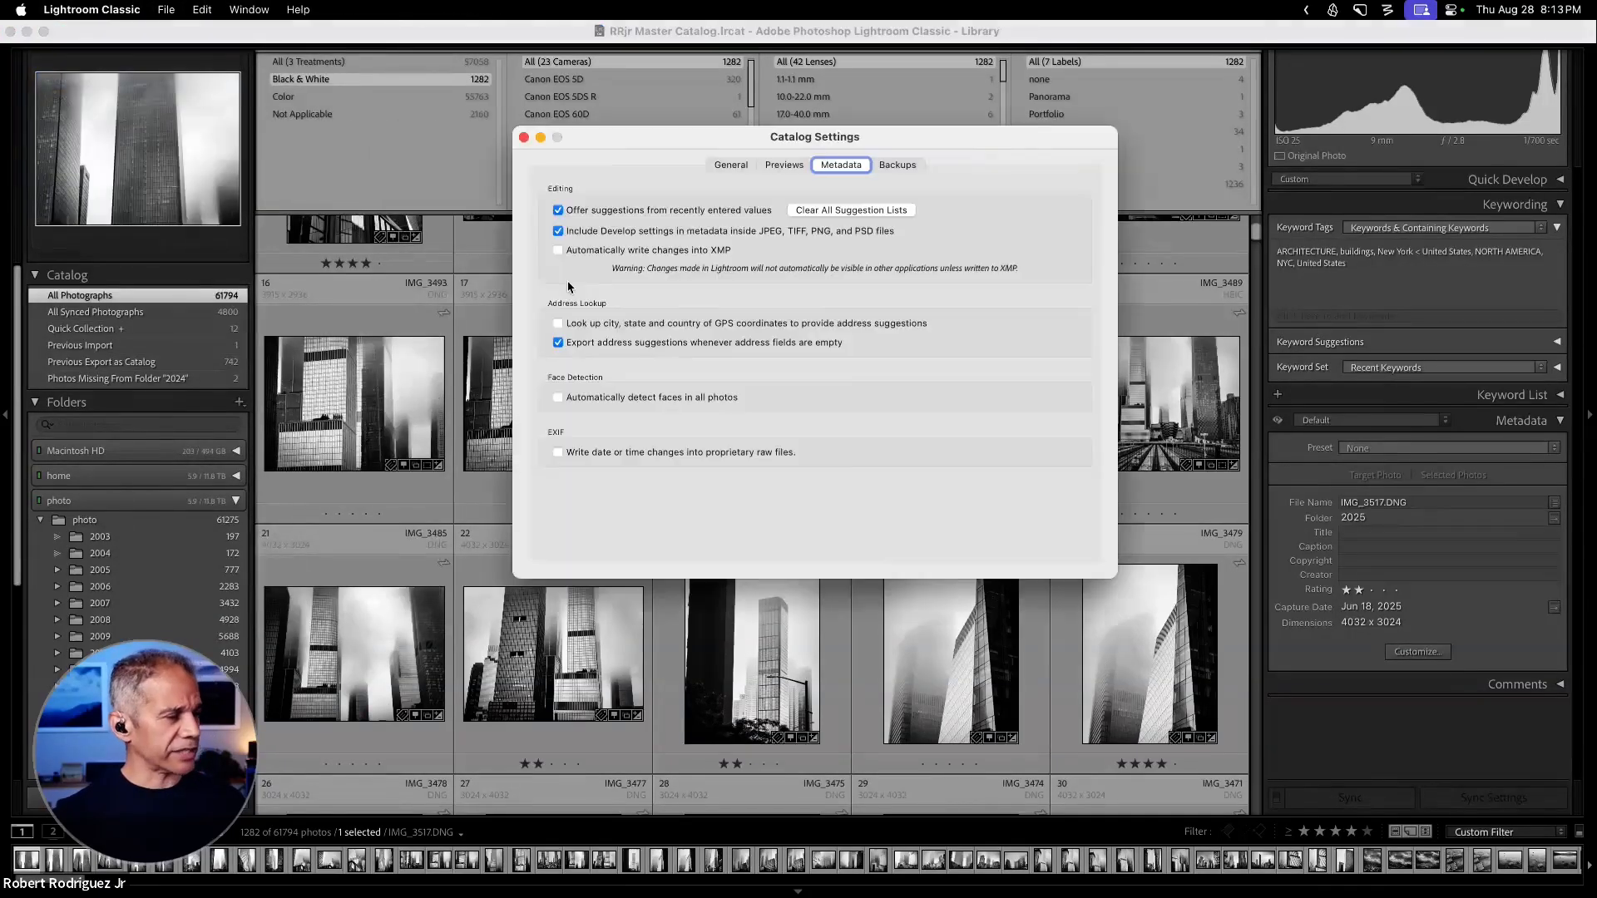
pyautogui.click(733, 165)
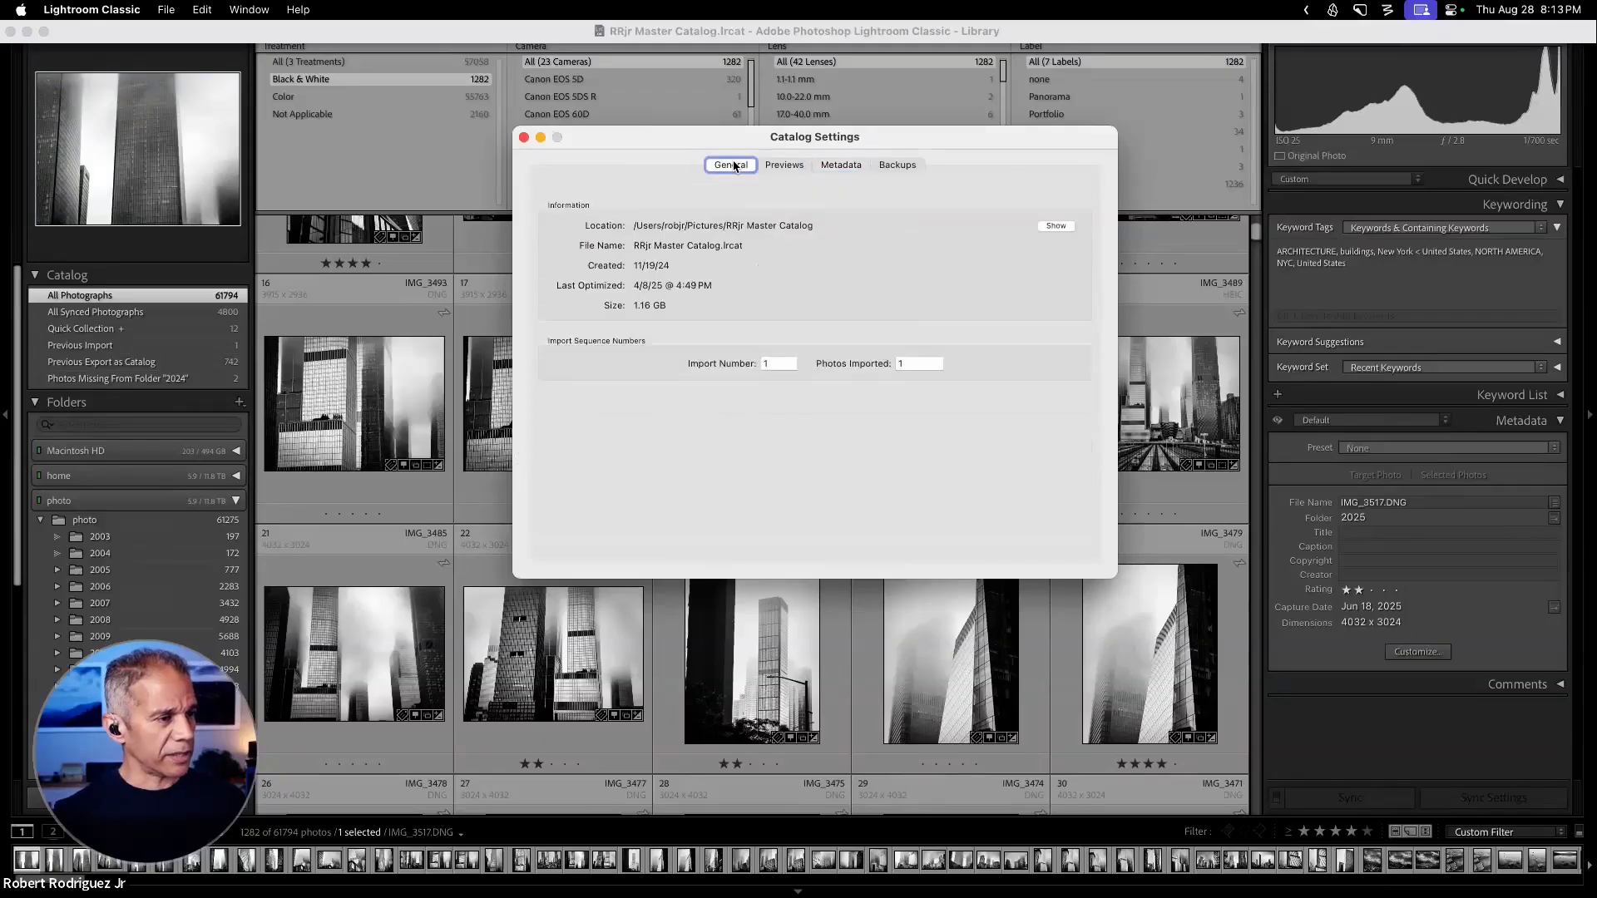
pyautogui.click(895, 165)
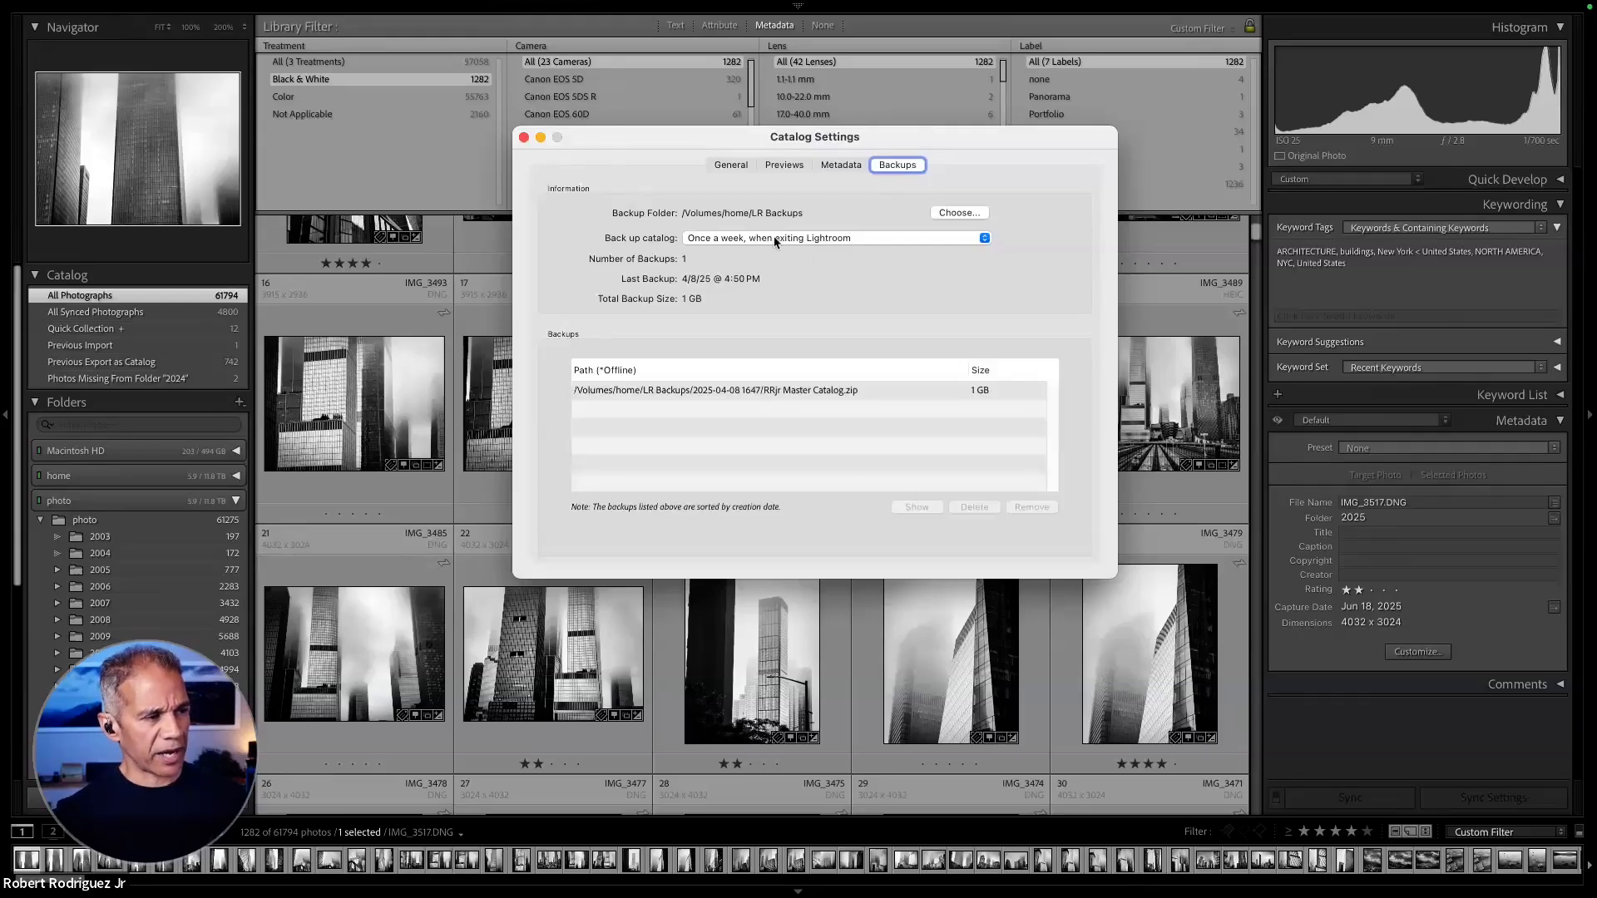
pyautogui.click(523, 137)
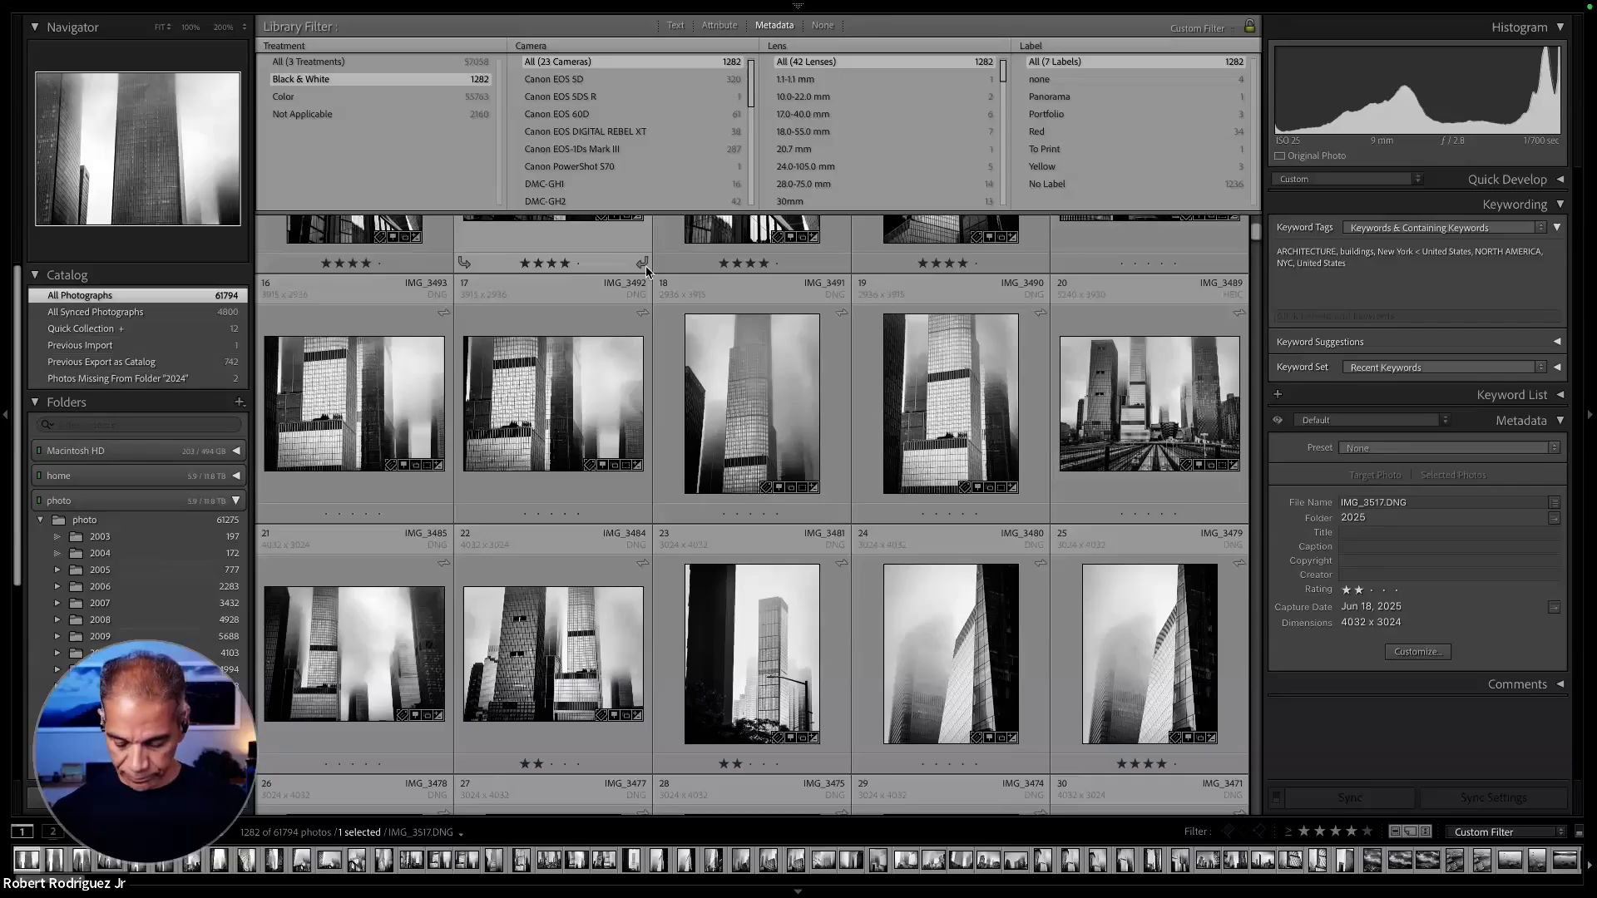
# - Hide the Library Filter bar, show the Quick Collection and open IMG_3509.DNG in the Develop module
pyautogui.press('\\')
pyautogui.click(179, 330)
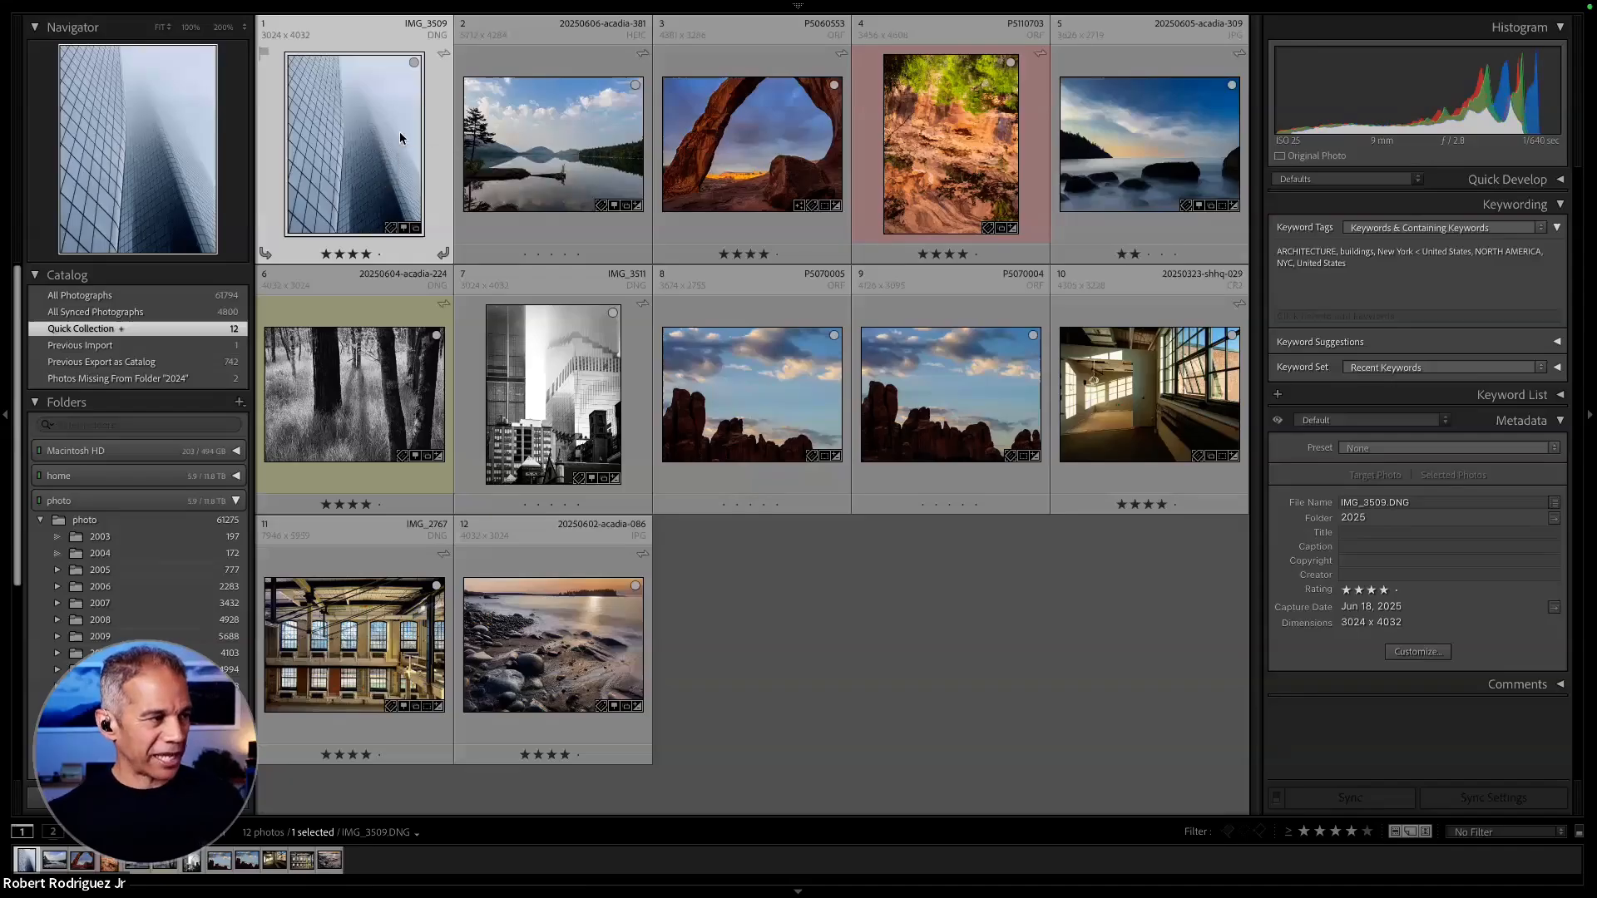
pyautogui.doubleClick(399, 132)
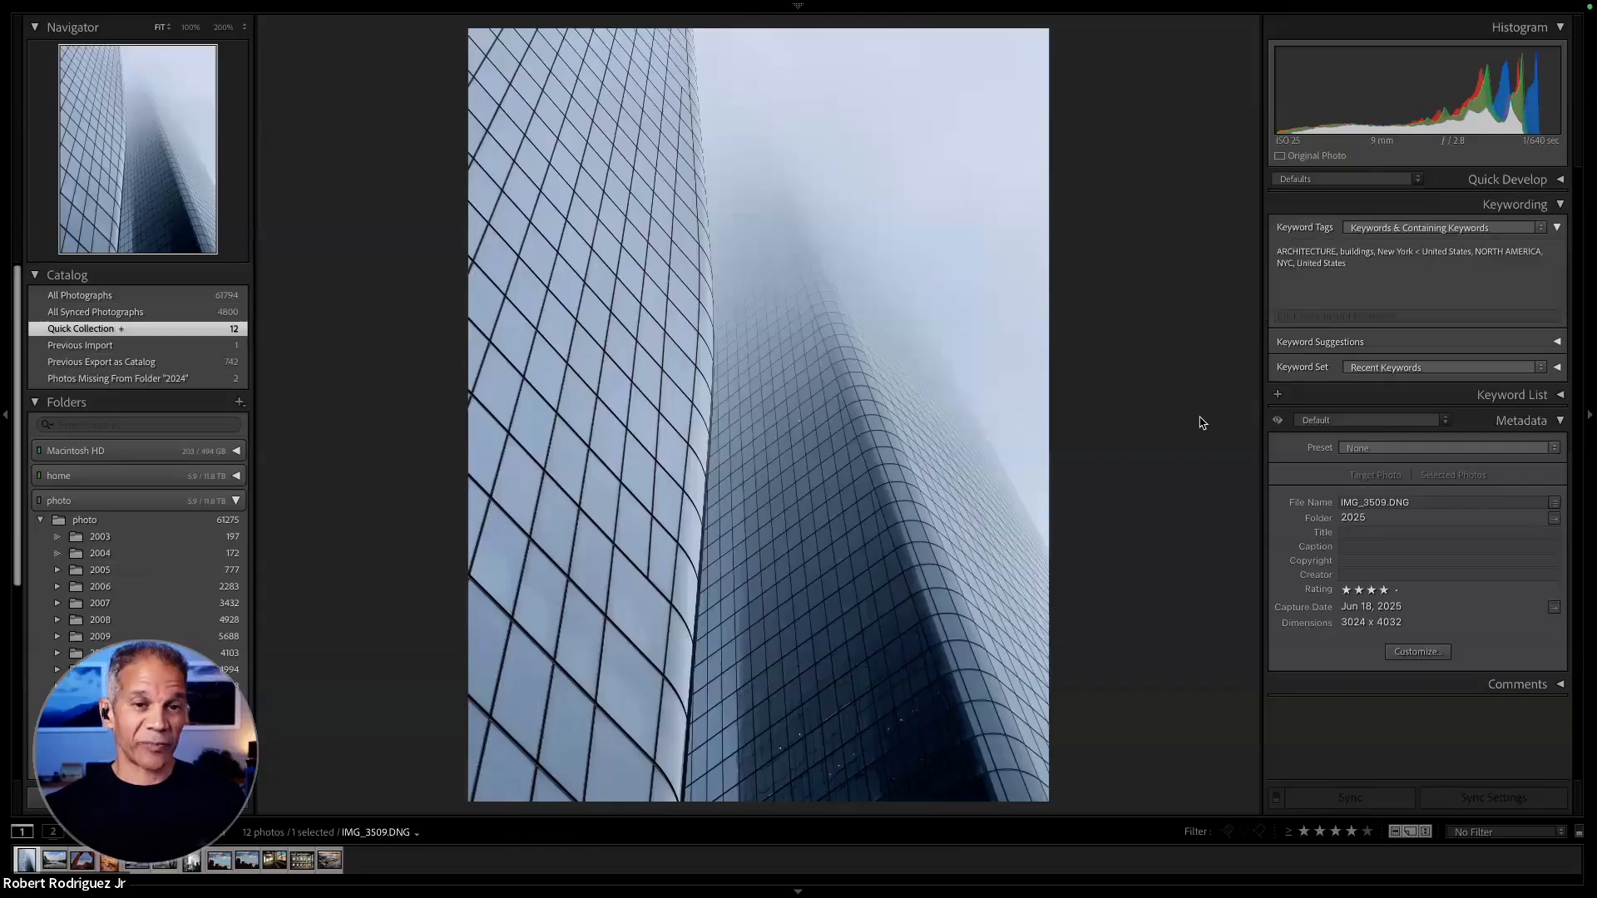
pyautogui.press('d')
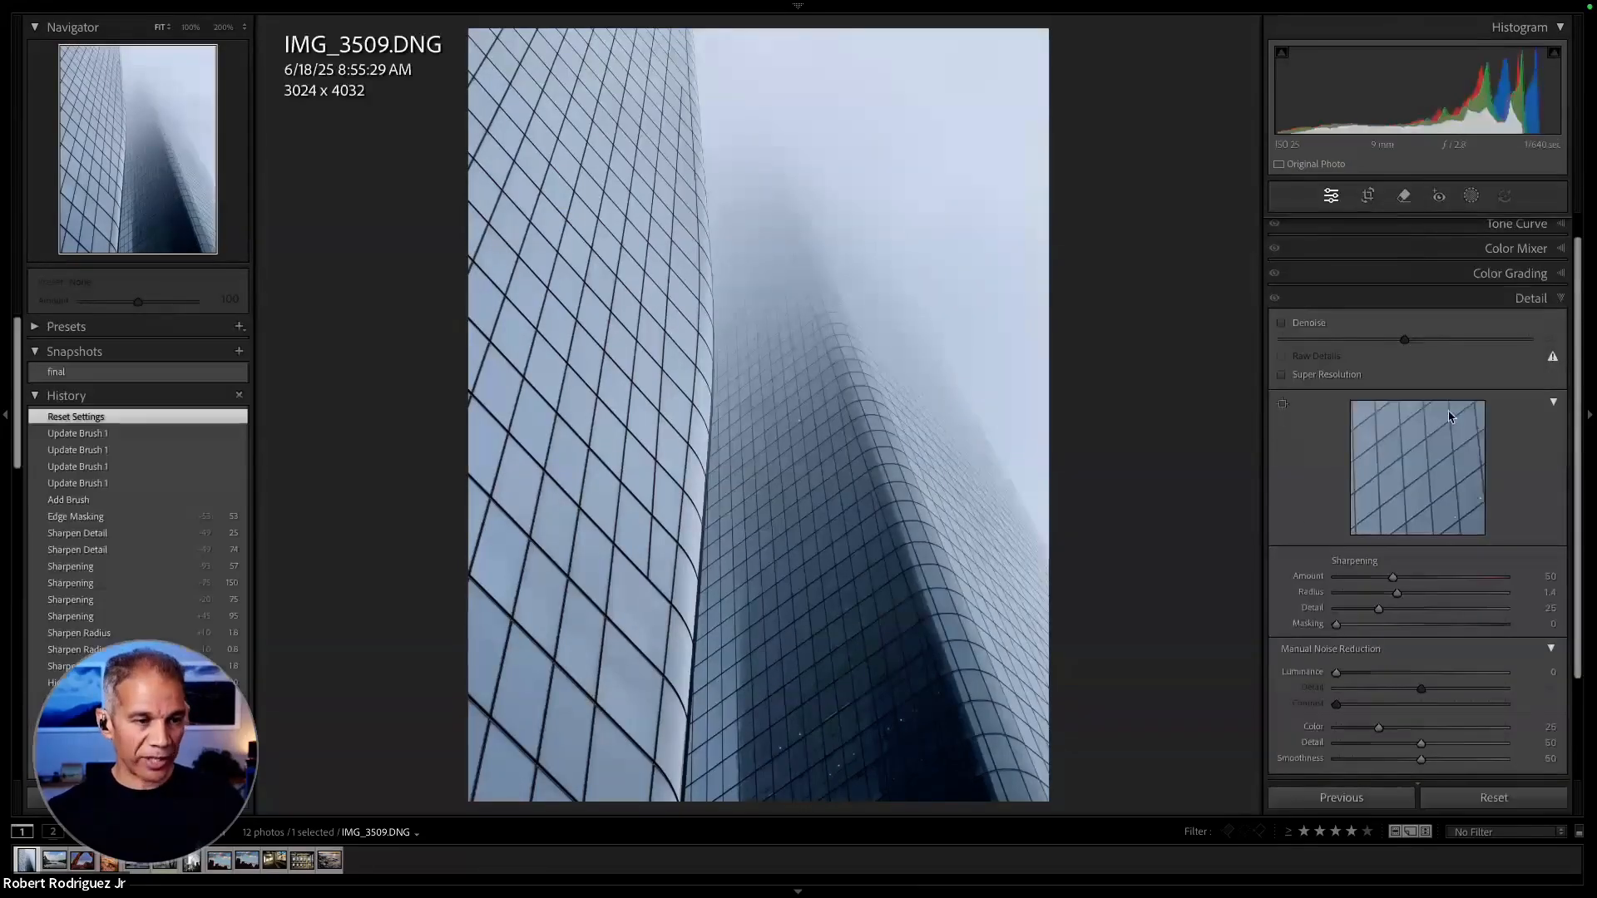
# - Apply the Apple ProRaw Monochrome profile to the skyscraper photo, switching briefly to Apple ProRaw to compare
pyautogui.scroll(1, 1490, 271)
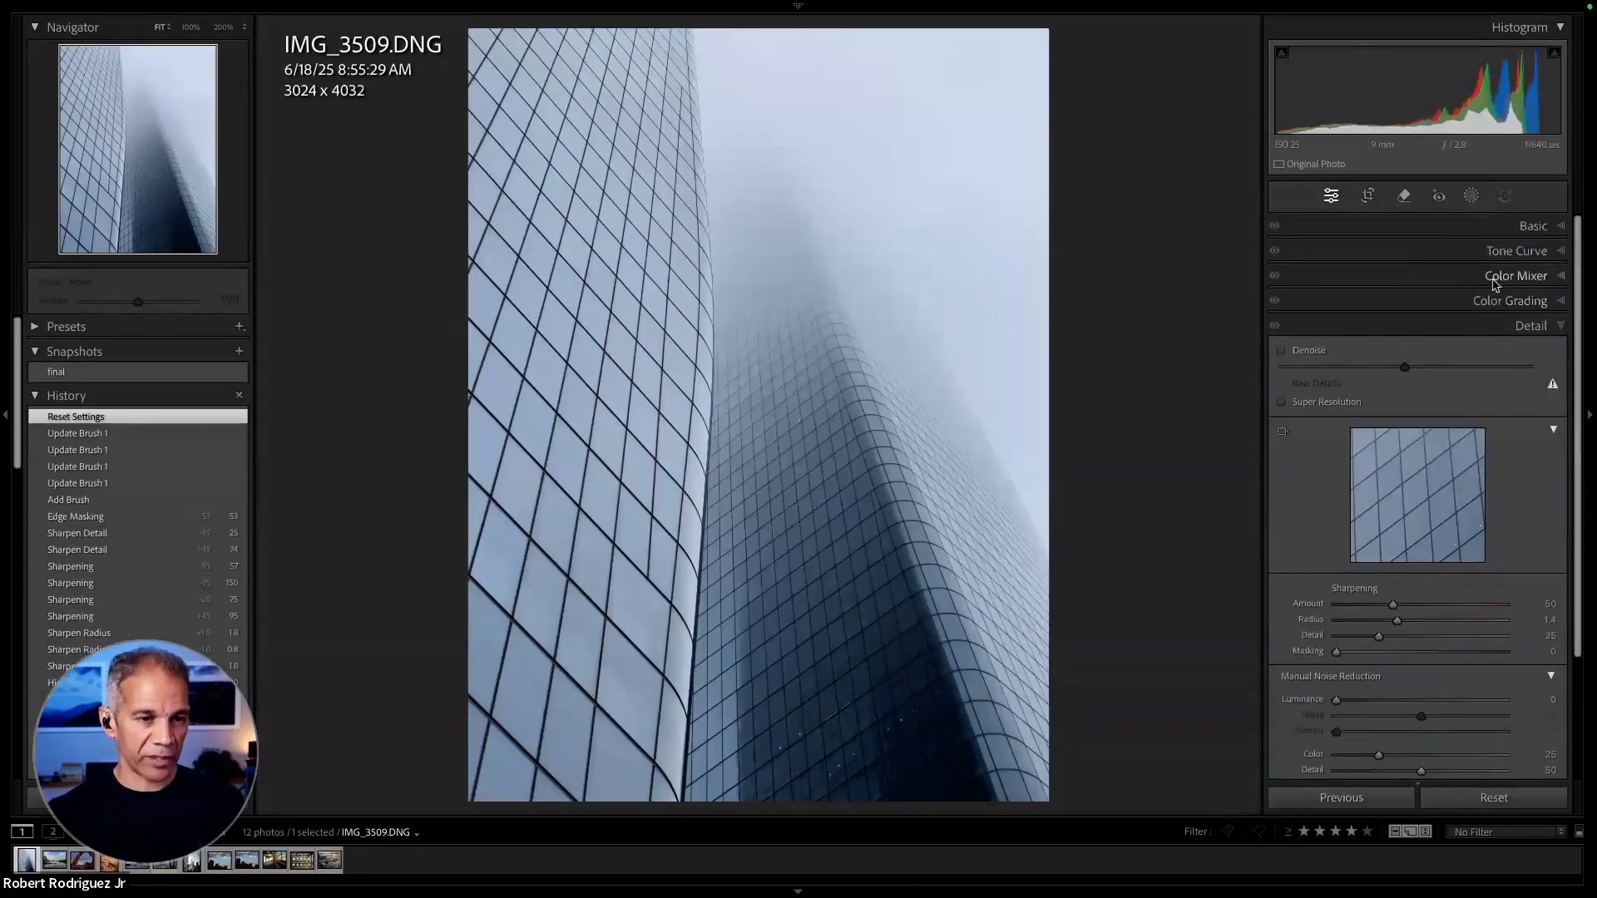
pyautogui.click(1561, 230)
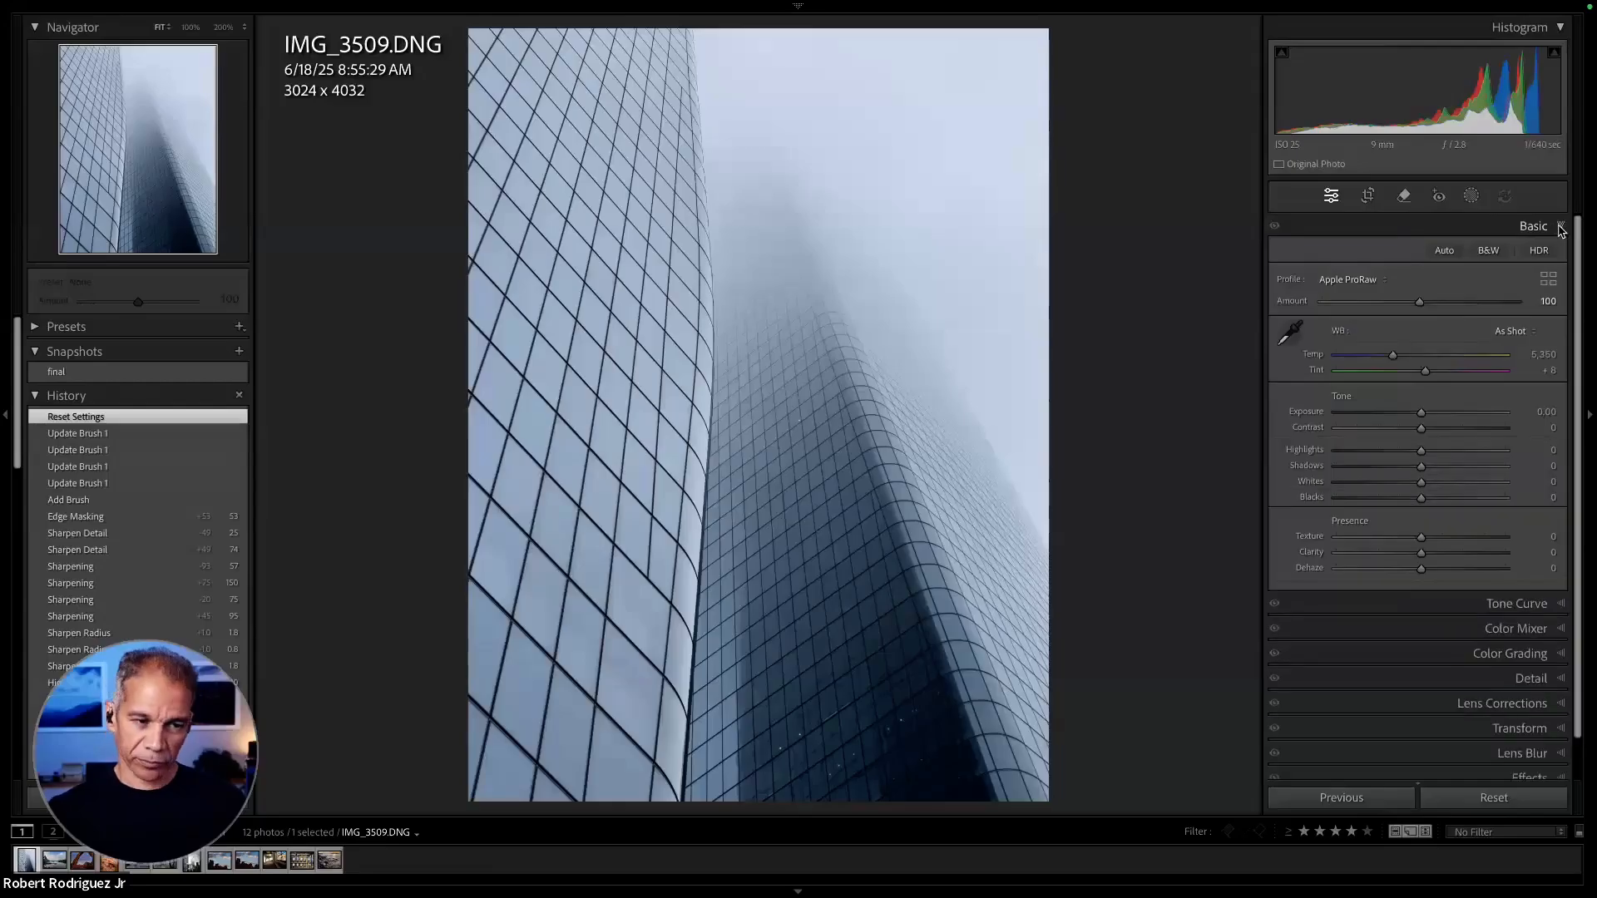
pyautogui.click(1377, 280)
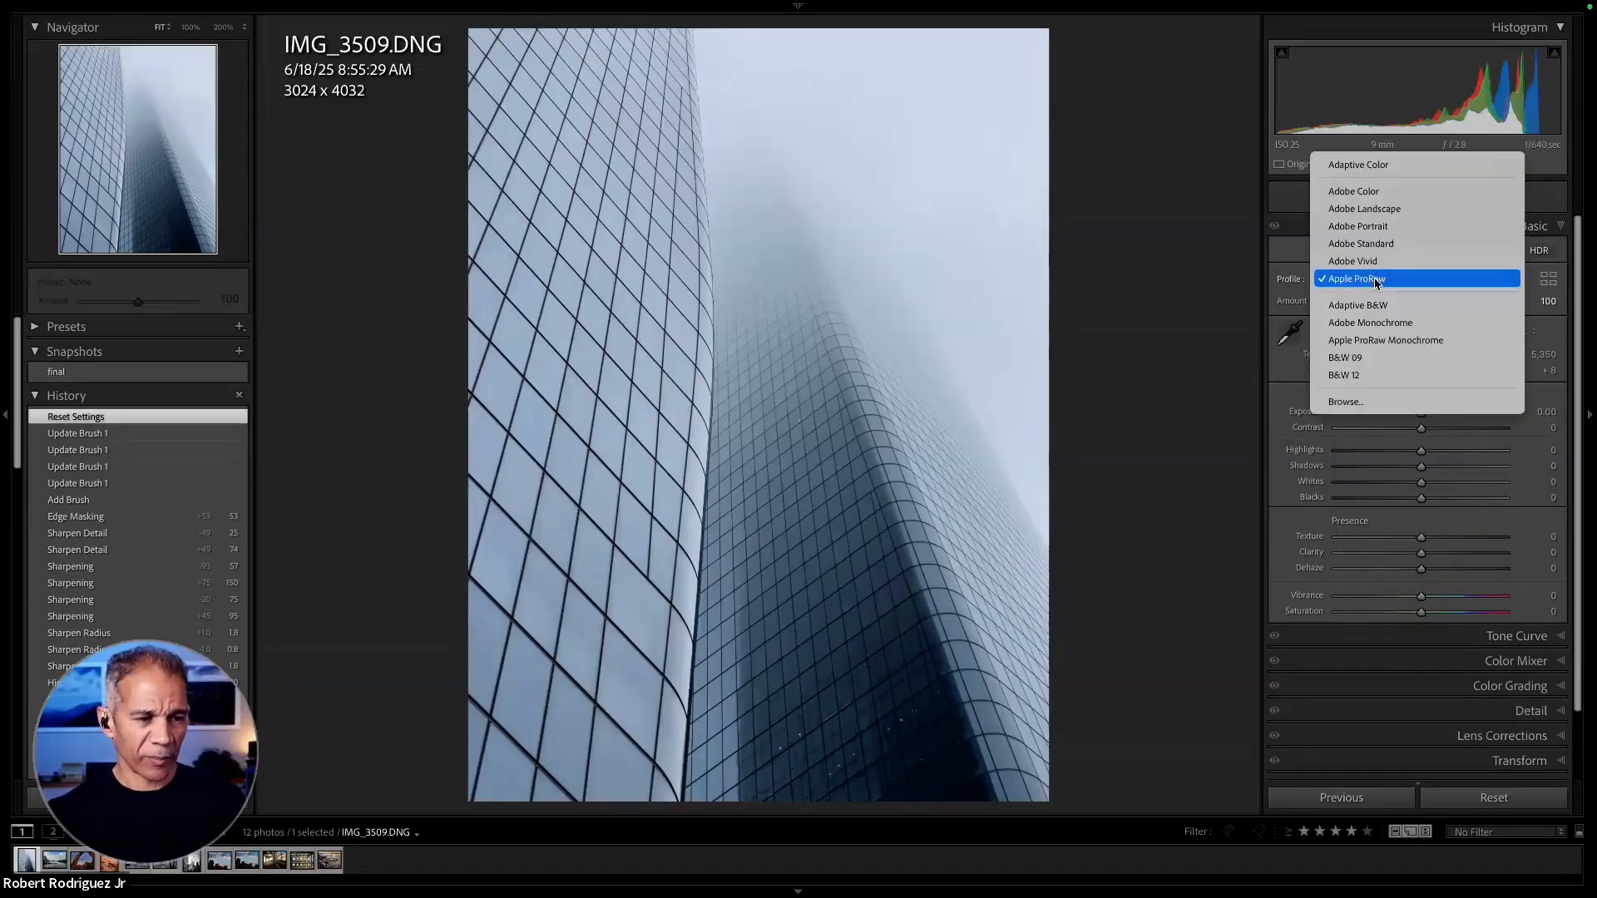
pyautogui.click(1412, 341)
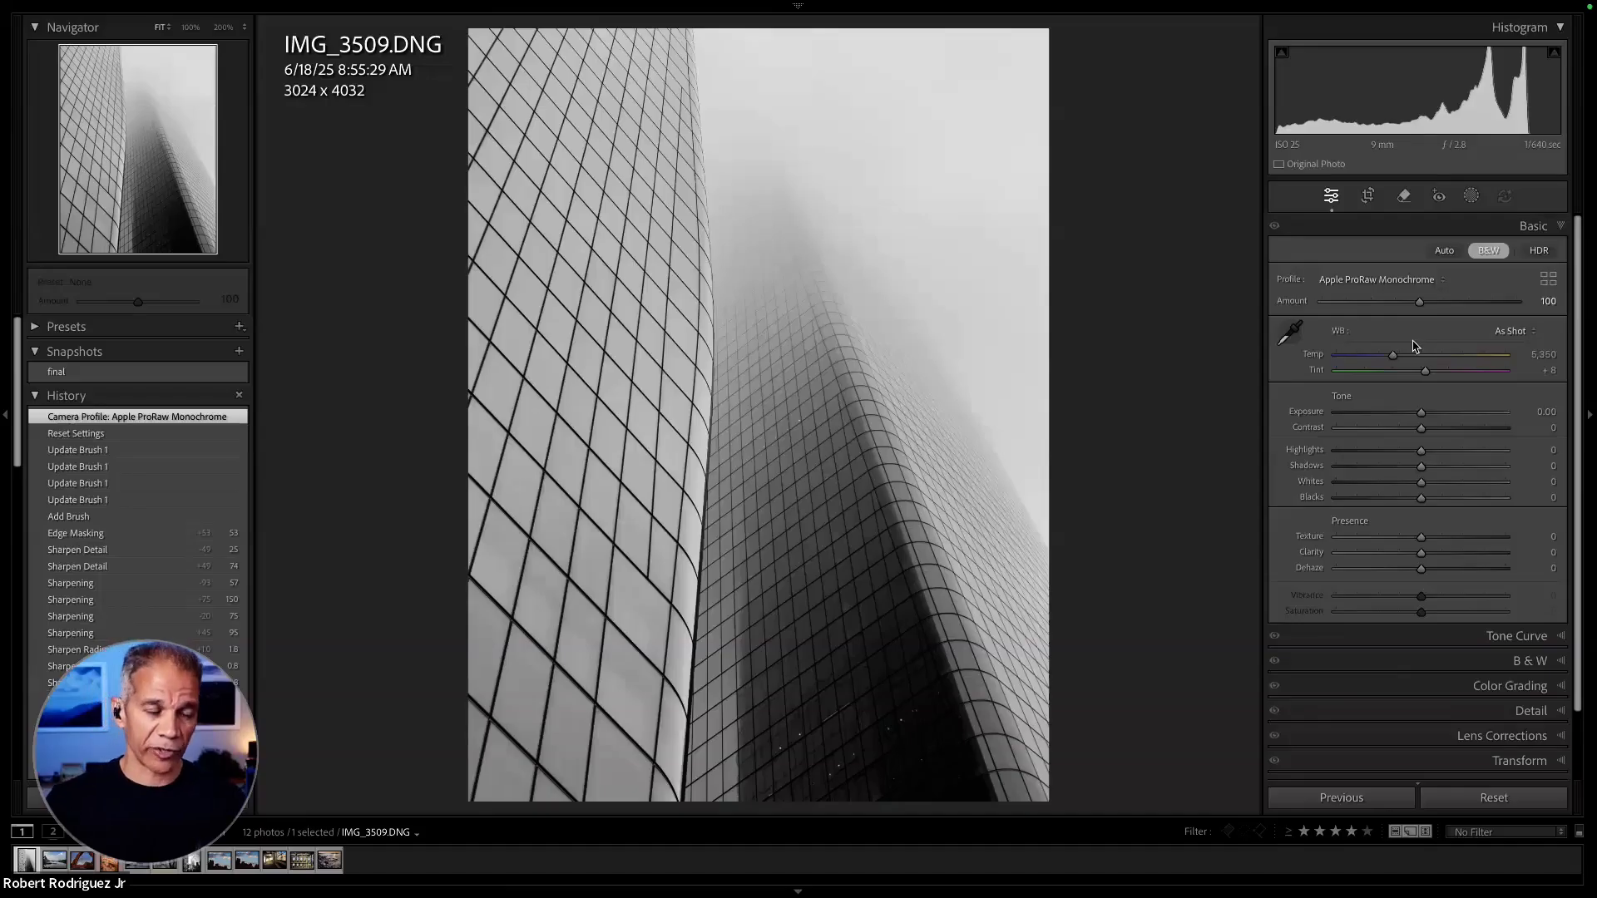
pyautogui.click(1422, 284)
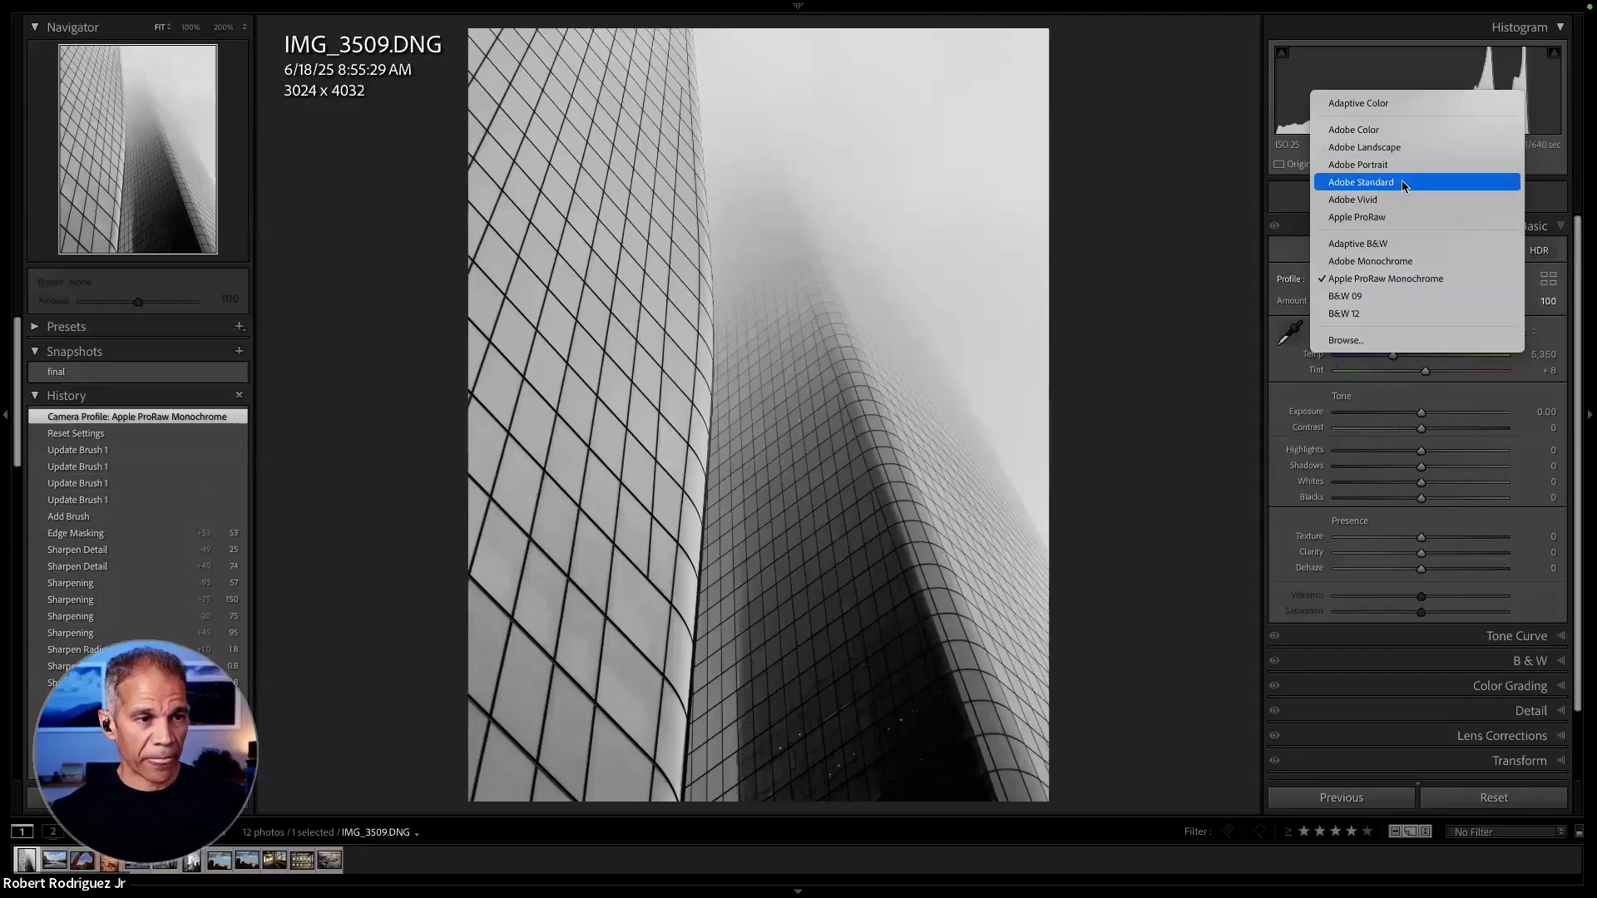
pyautogui.click(1388, 218)
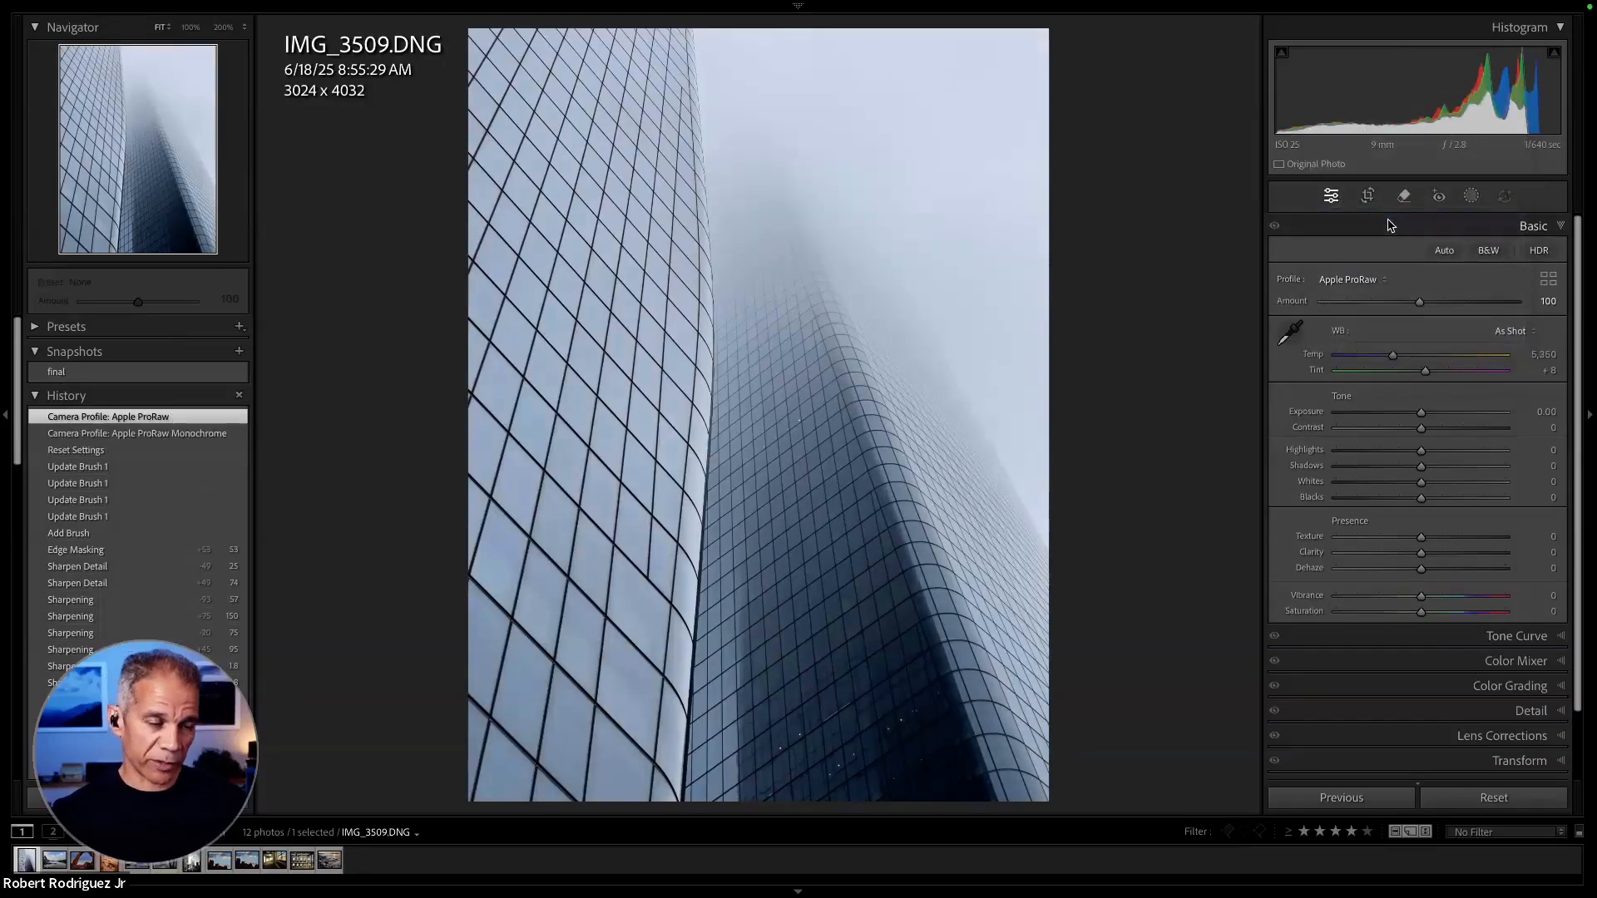
pyautogui.click(1366, 281)
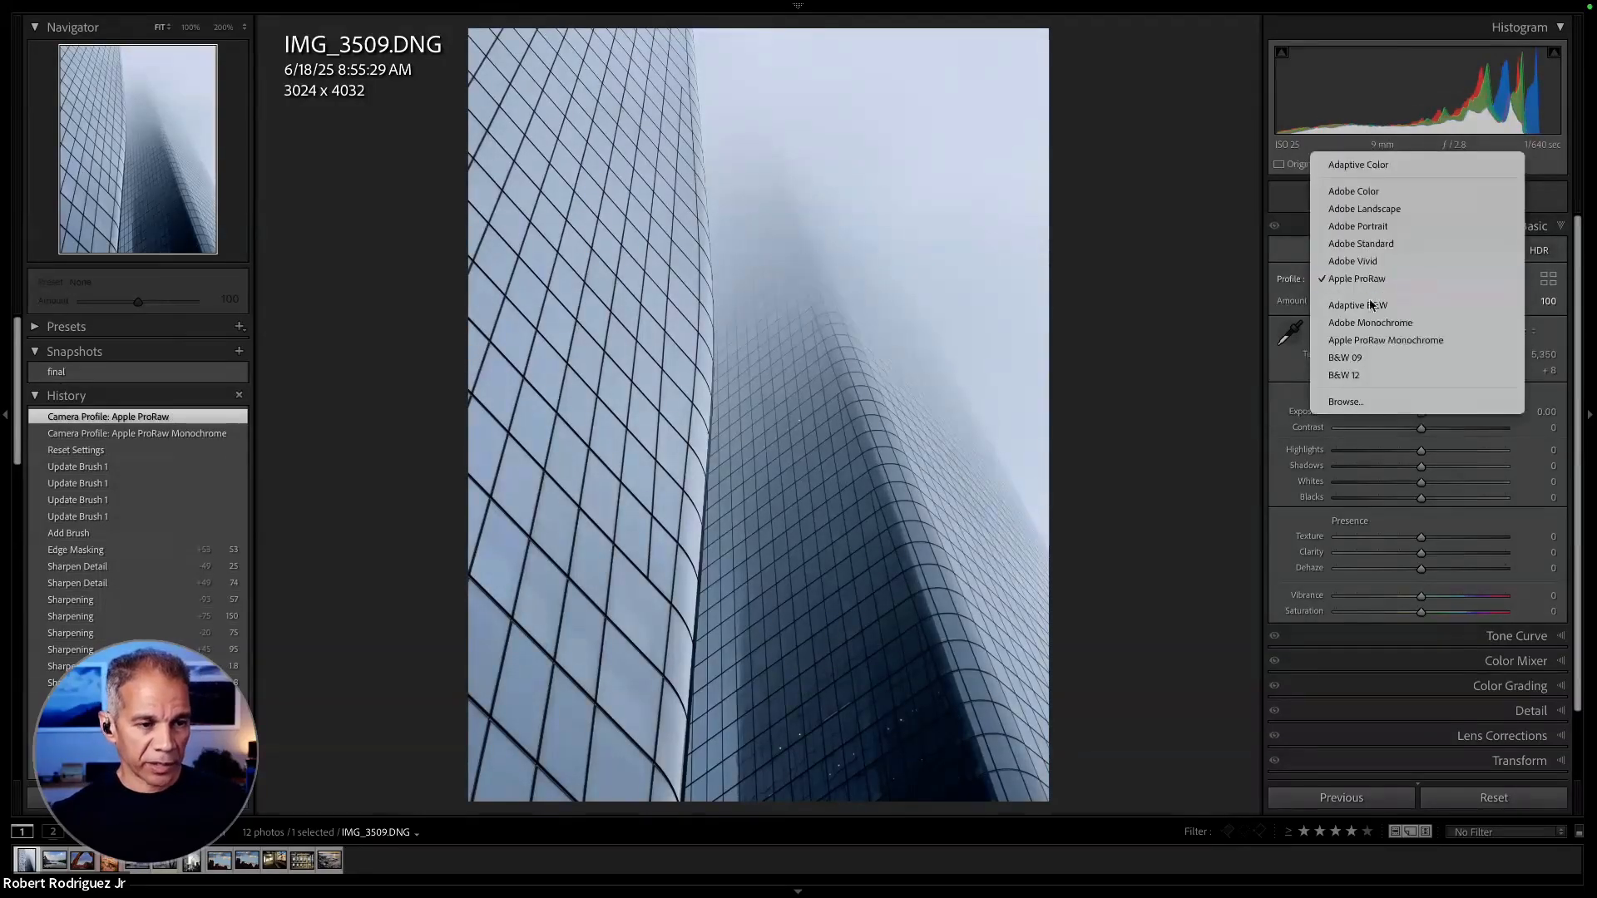
pyautogui.click(1375, 339)
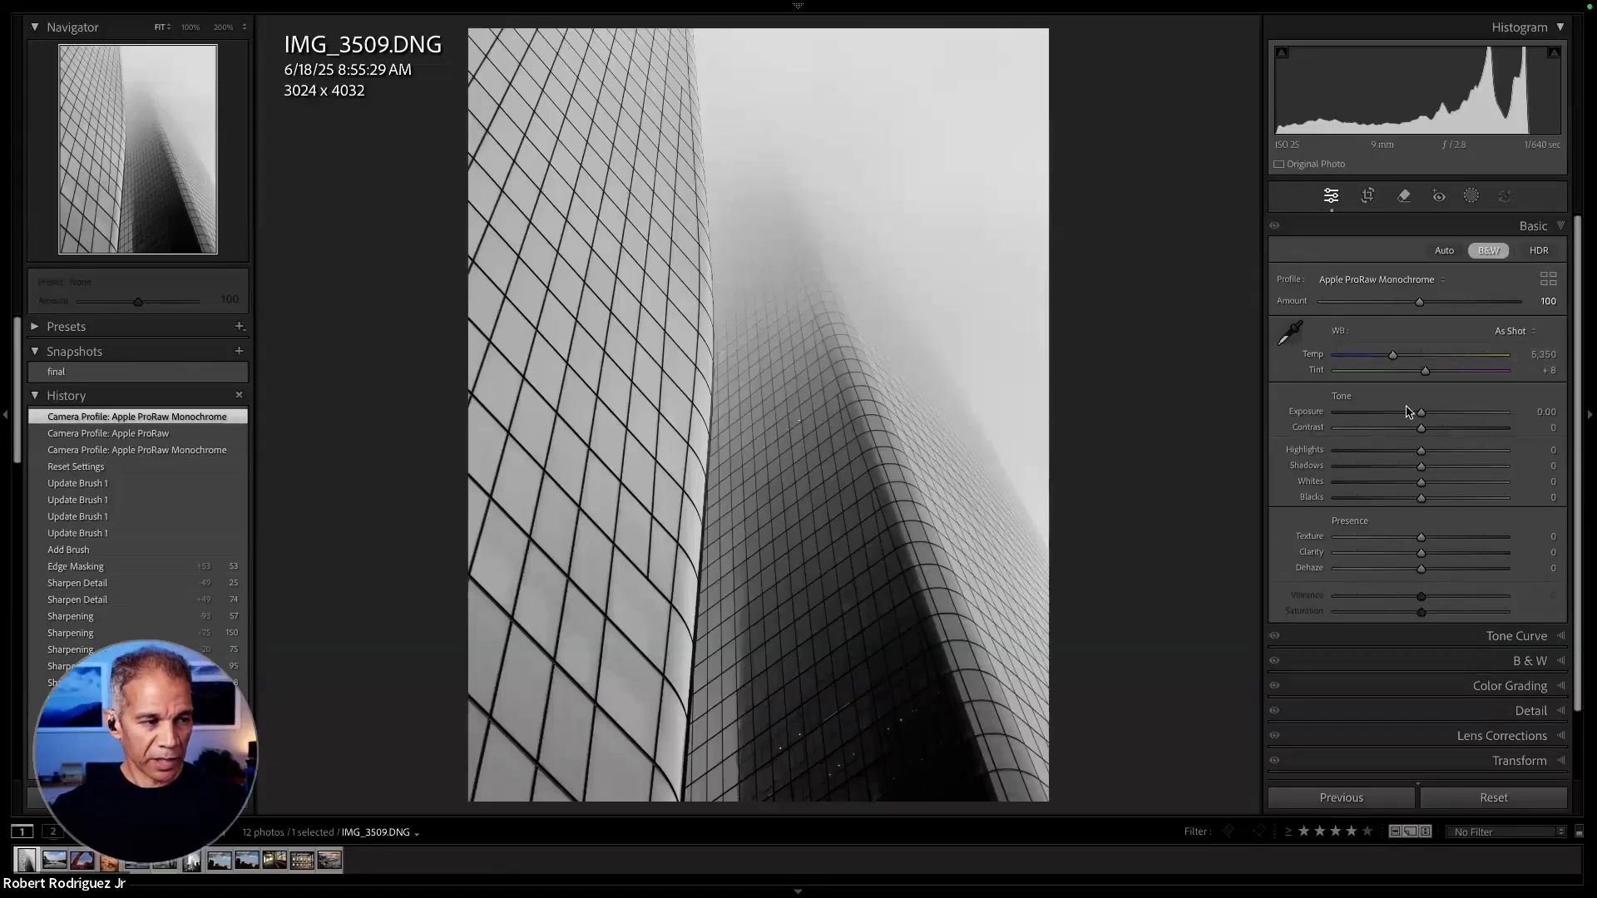
# - Set Exposure to +0.60, Whites to +7 and Blacks to -25, and compare the edit with the before version
pyautogui.moveTo(1421, 413); pyautogui.dragTo(1429, 413)
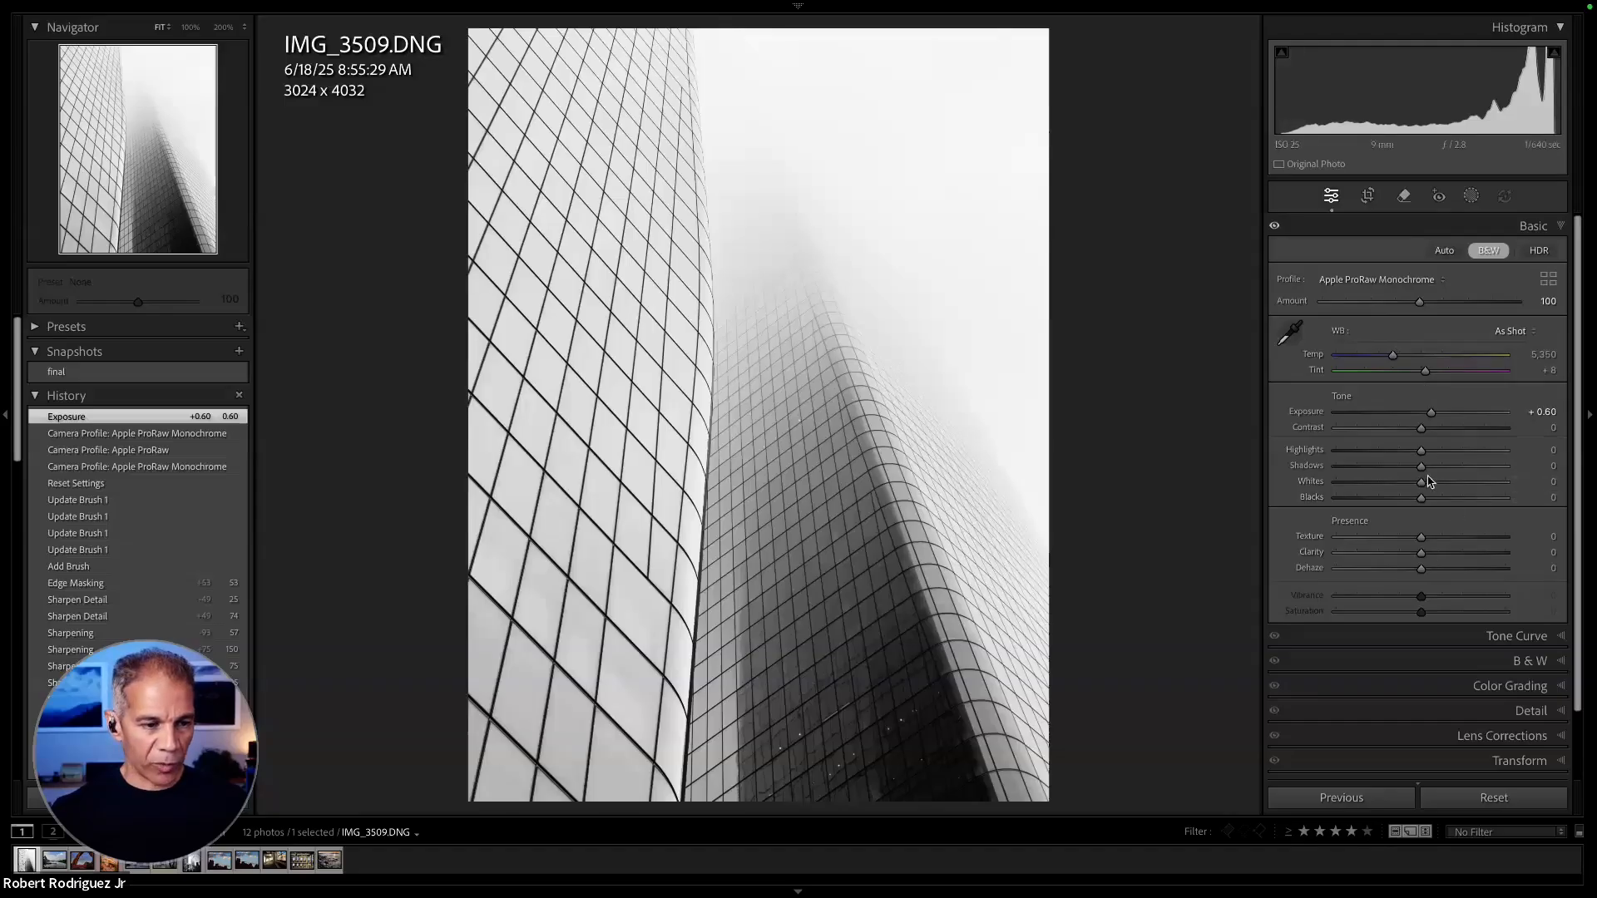
pyautogui.moveTo(1421, 481)
pyautogui.mouseDown()
pyautogui.moveTo(1439, 483)
pyautogui.moveTo(1398, 503)
pyautogui.mouseUp()
pyautogui.press('alt')
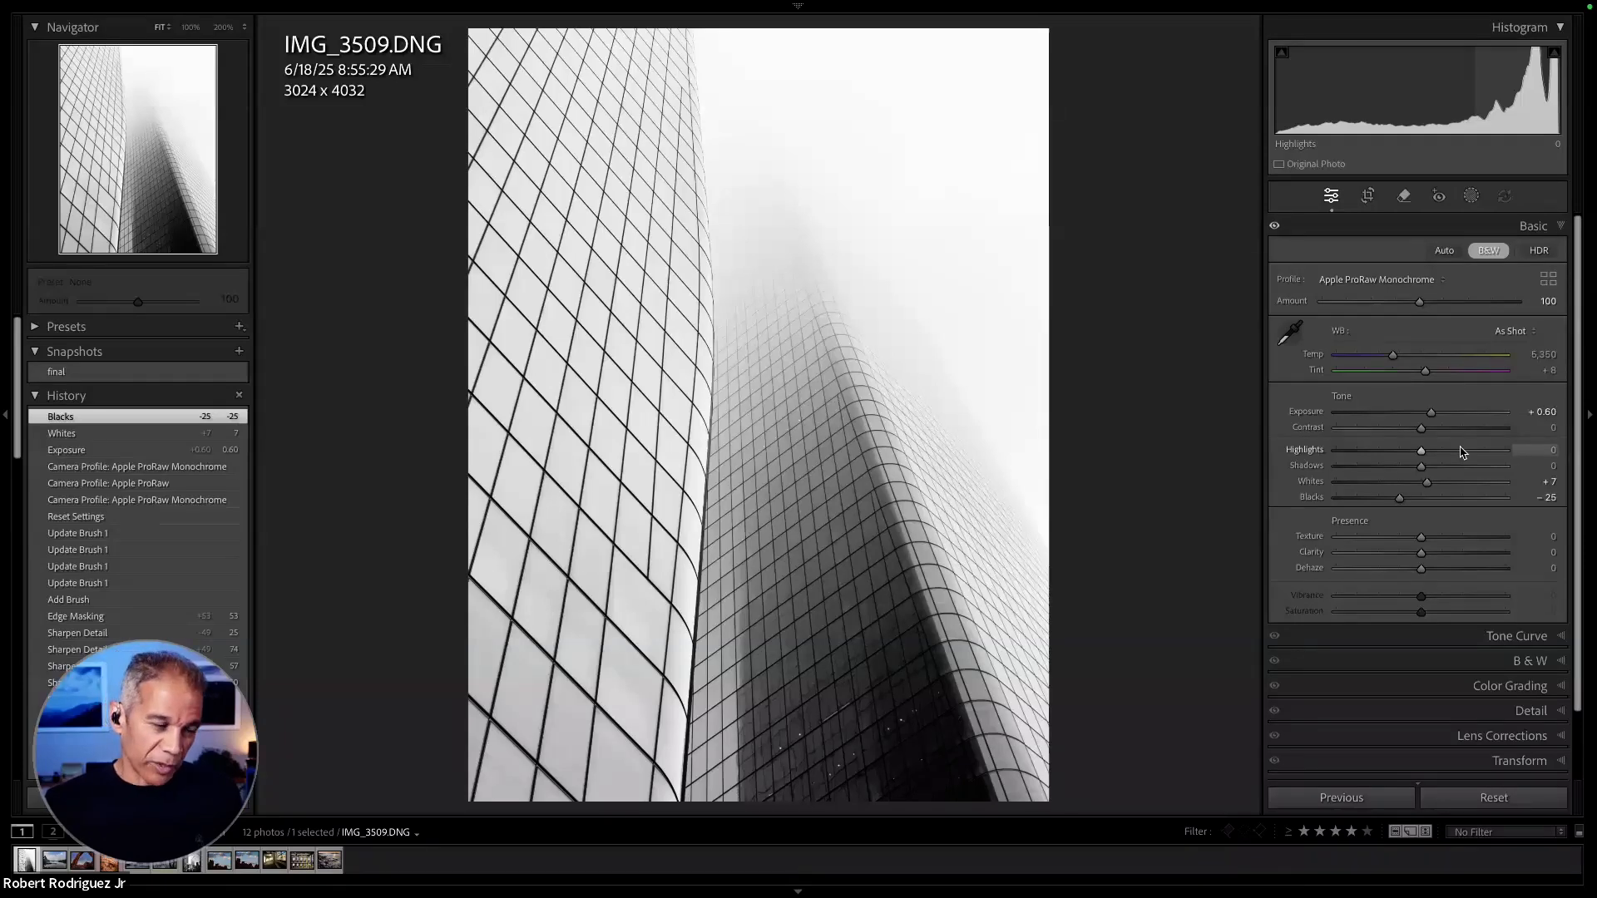
pyautogui.press('\\')
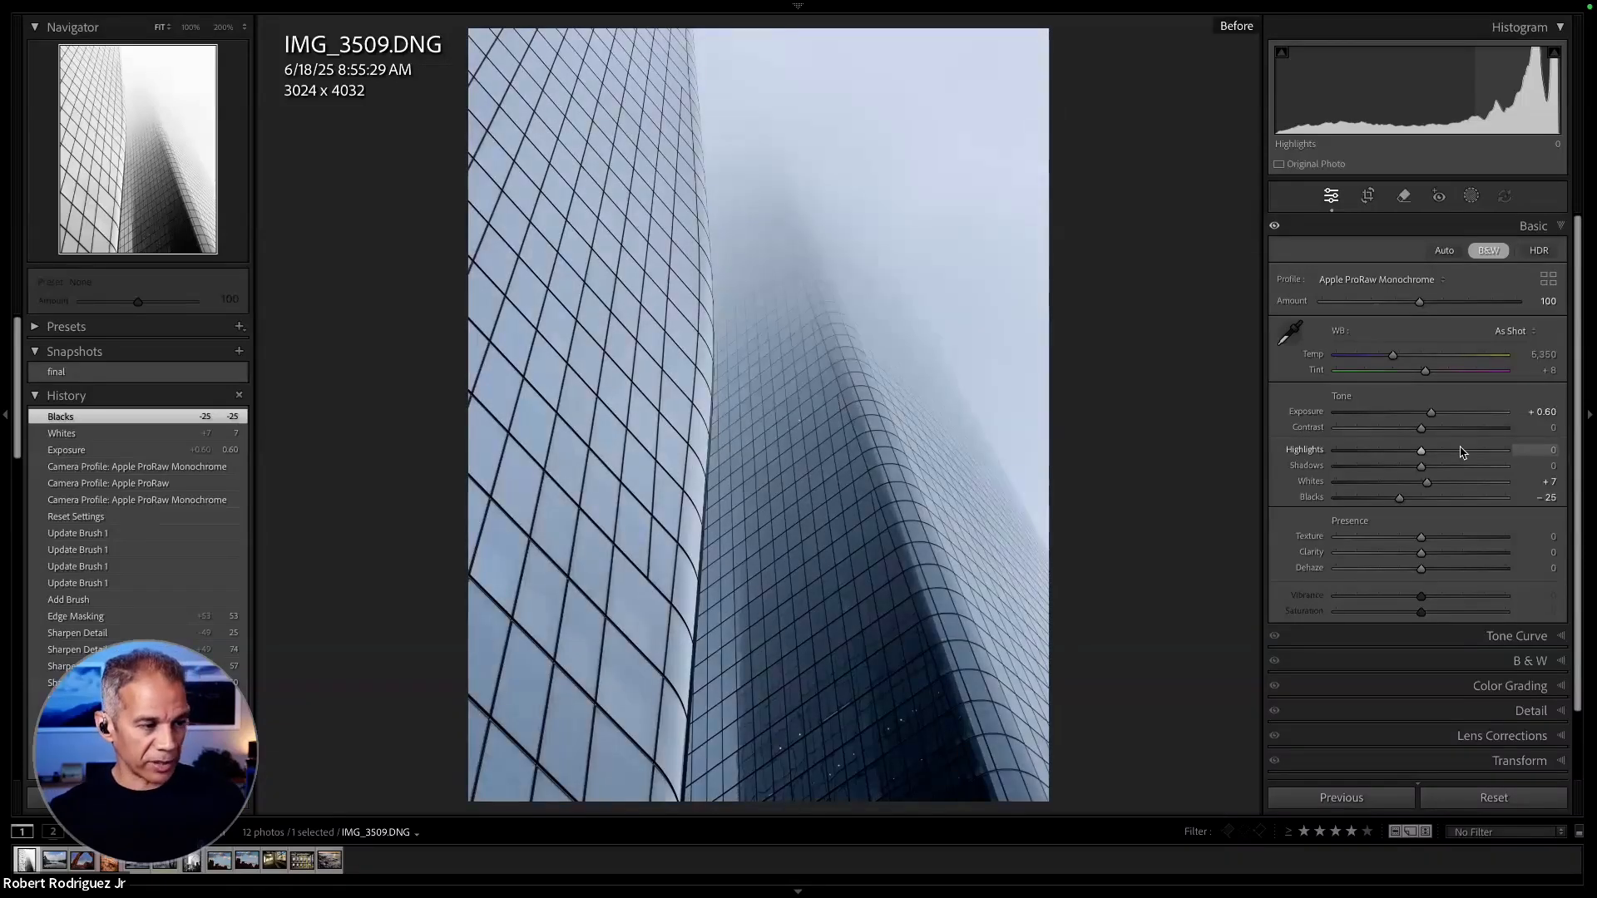
pyautogui.press('\\')
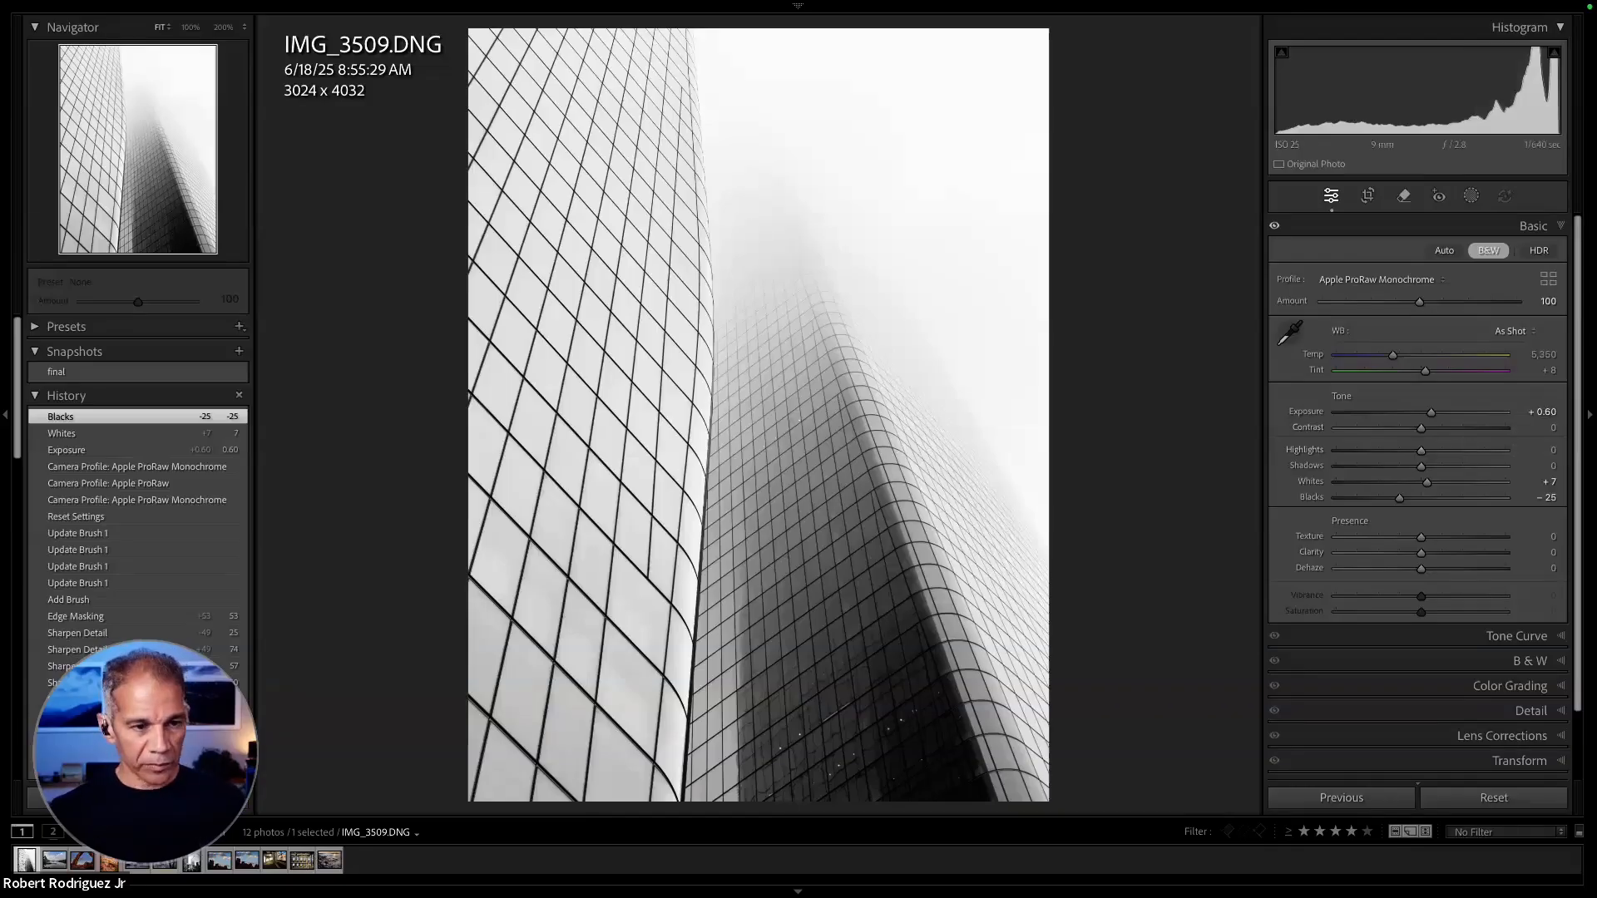
# - Set the skyscraper photo's Contrast to +26 and Shadows to +29
pyautogui.moveTo(1423, 430); pyautogui.dragTo(1445, 433)
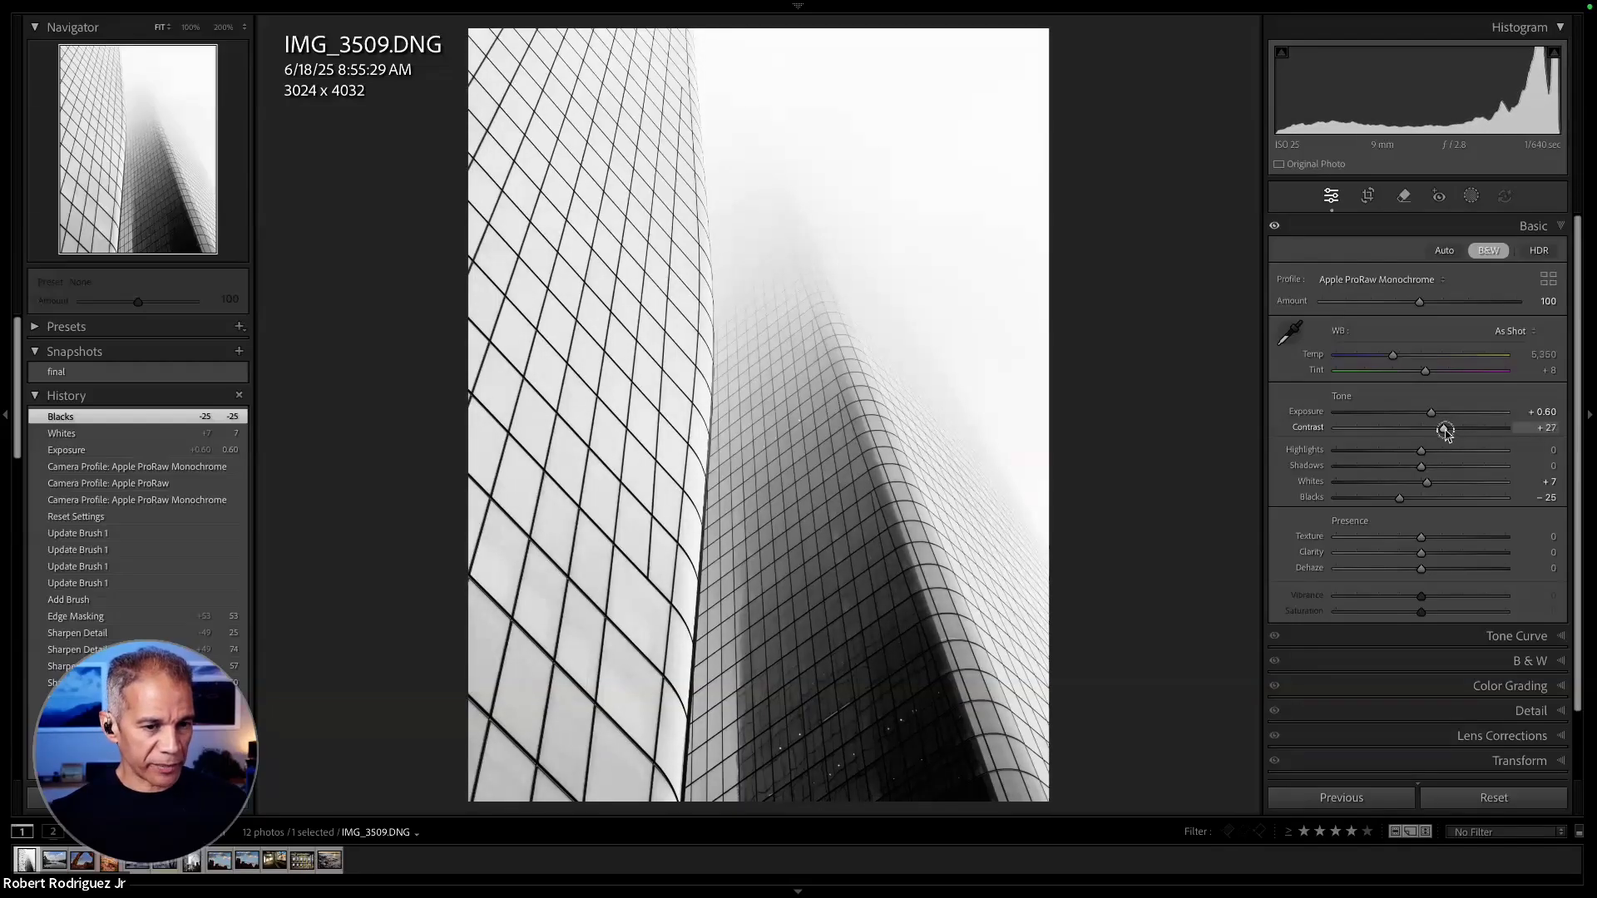
pyautogui.moveTo(1445, 433); pyautogui.dragTo(1444, 432)
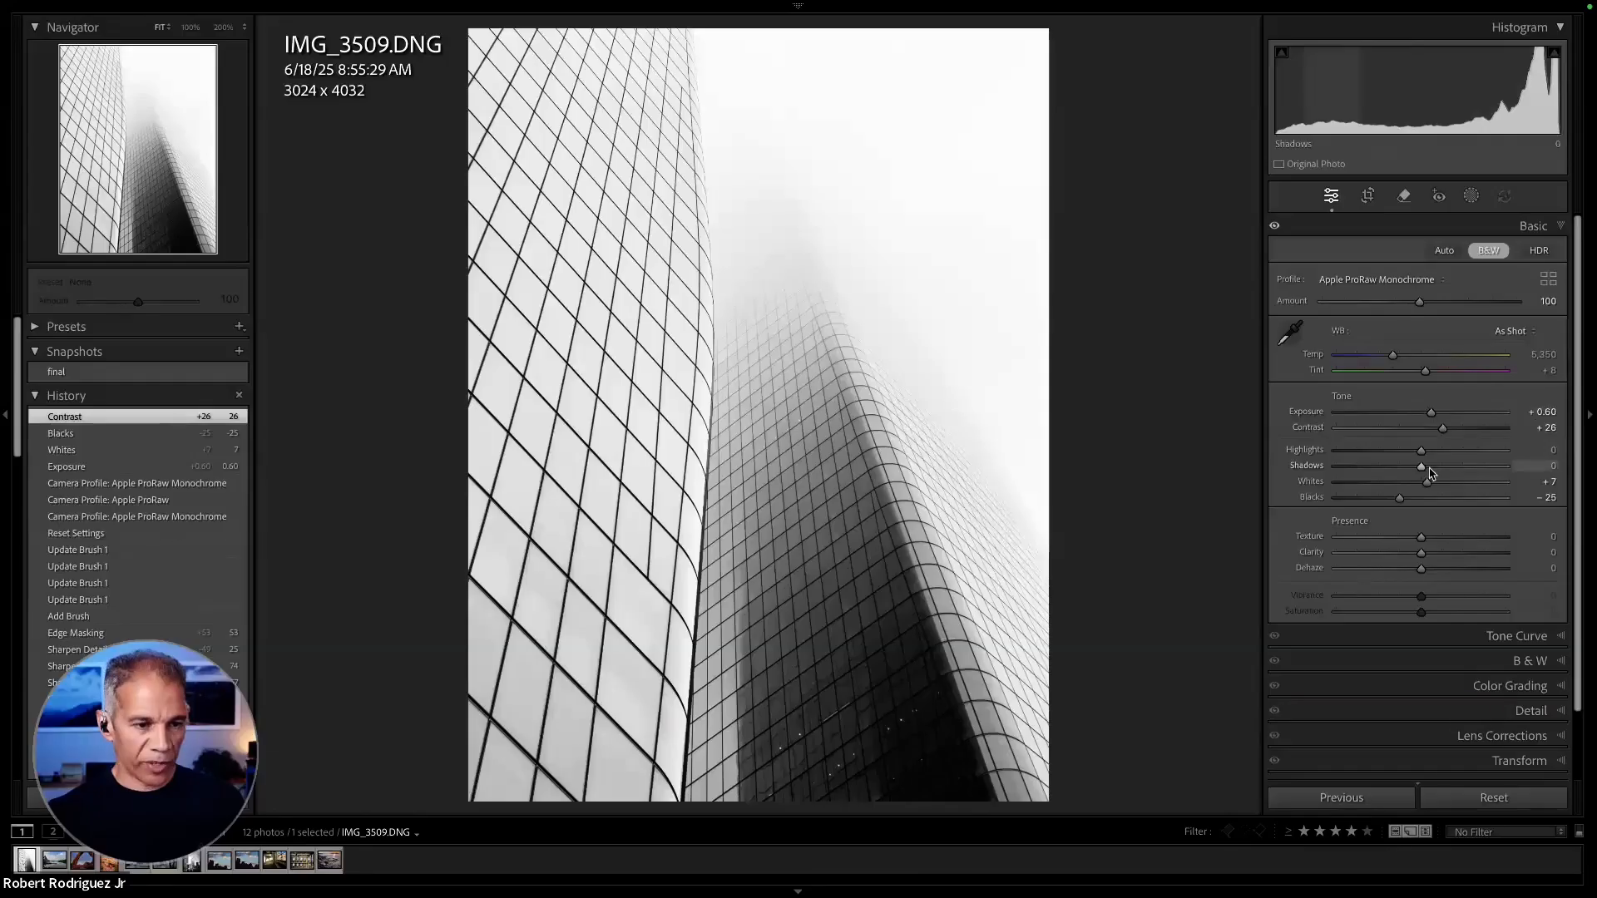
pyautogui.moveTo(1424, 470); pyautogui.dragTo(1449, 470)
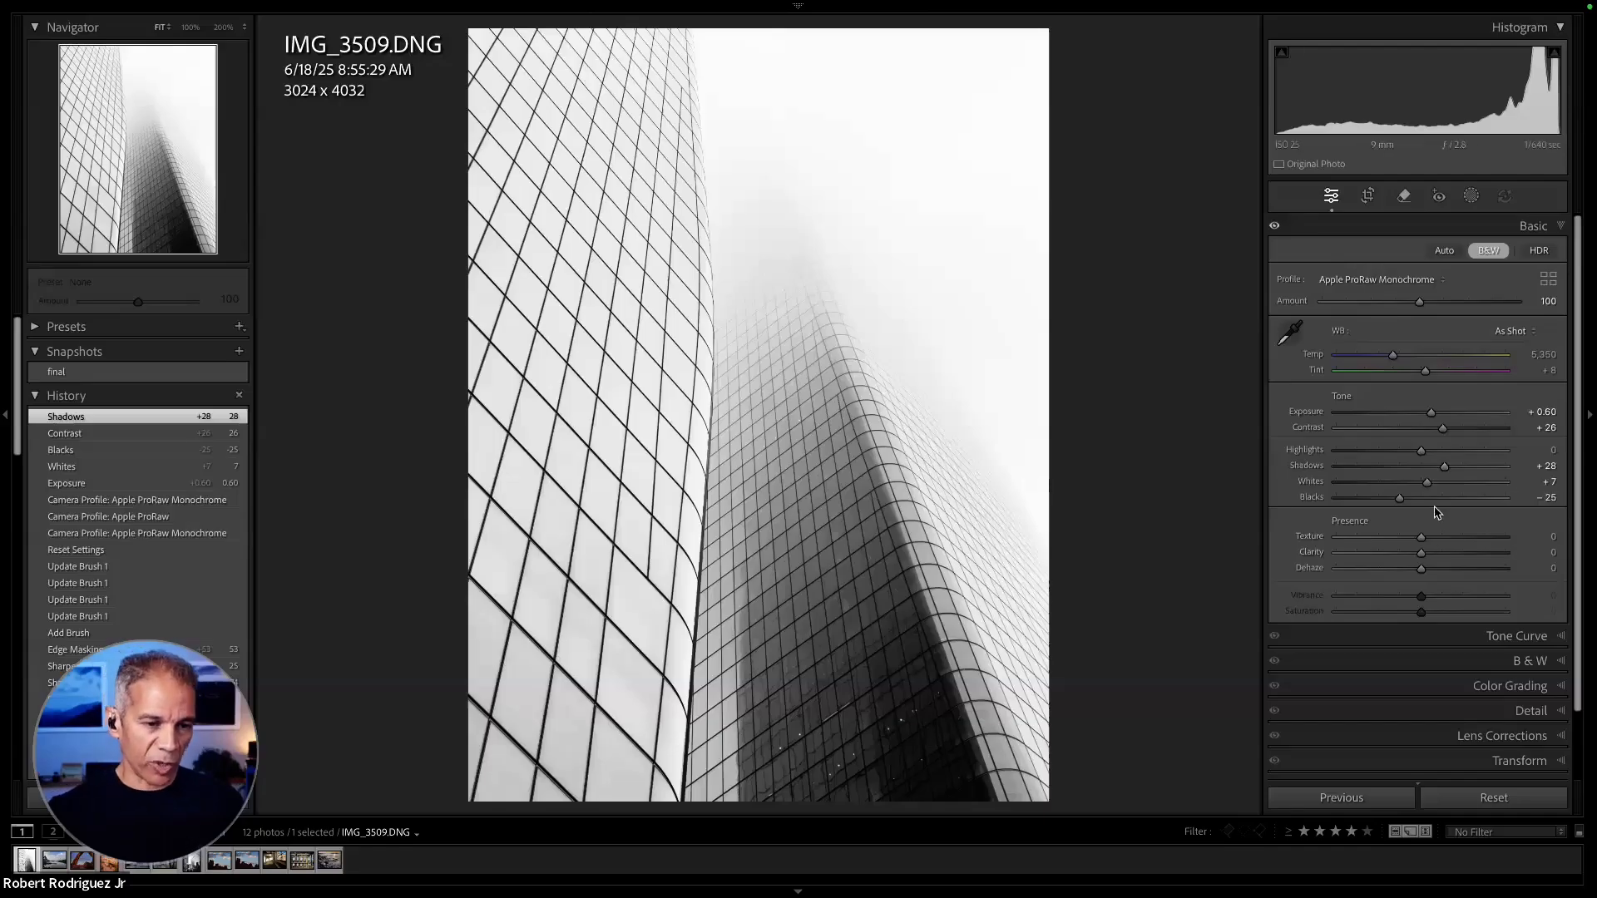
pyautogui.moveTo(1445, 470); pyautogui.dragTo(1447, 470)
# - Set the photo's presence adjustments to Dehaze +41, Clarity +26 and Texture +8
pyautogui.scroll(-1, 1447, 556)
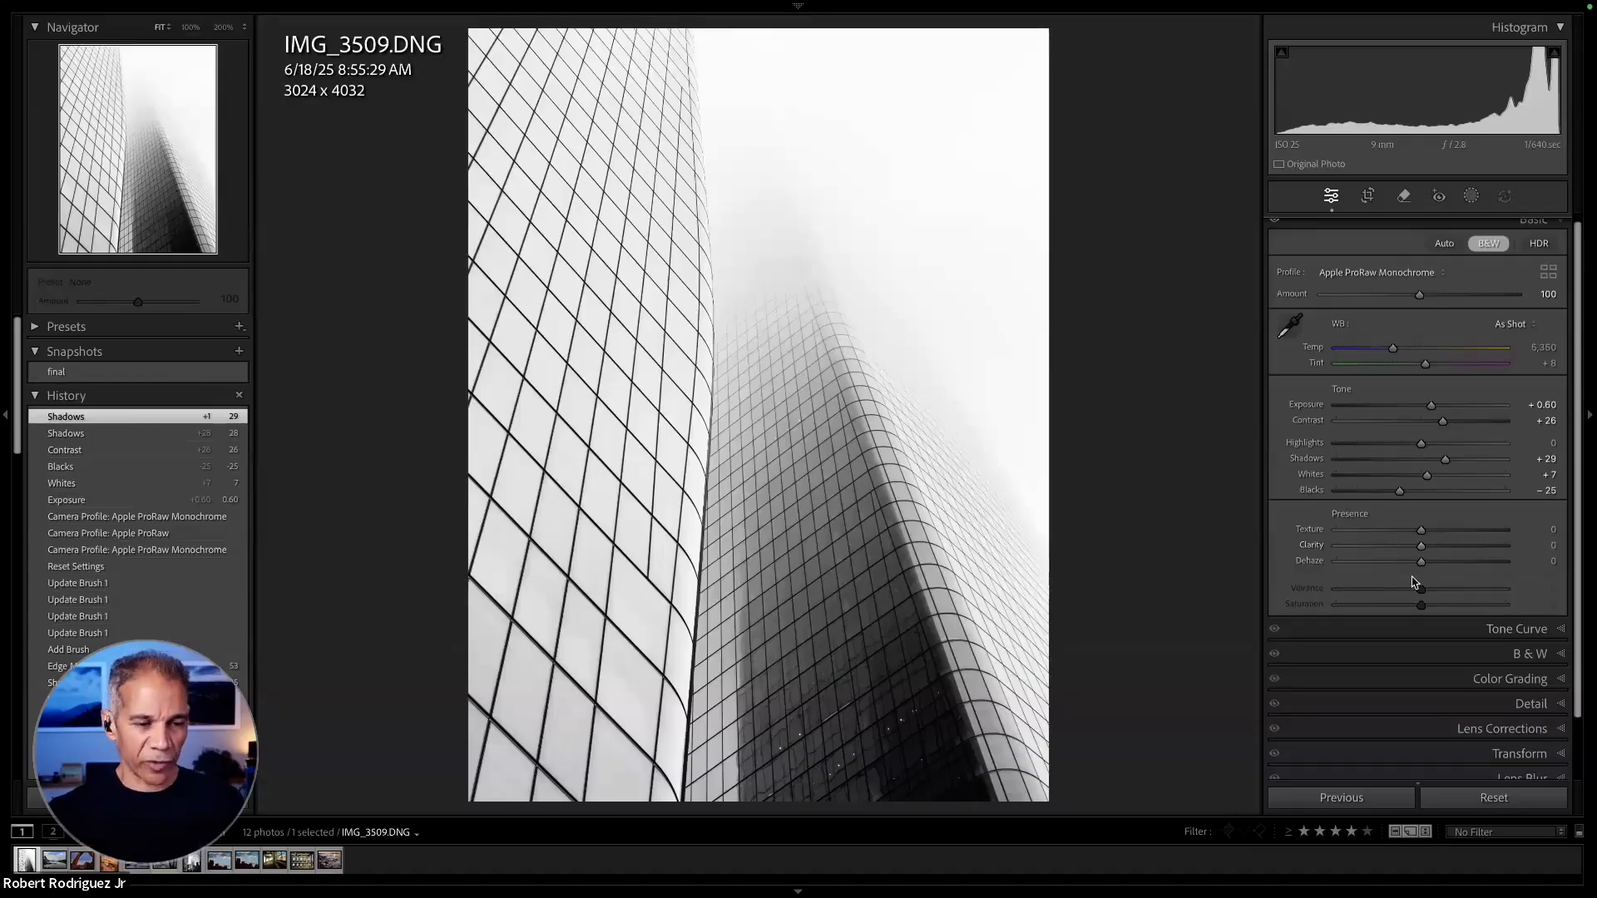
pyautogui.moveTo(1422, 564)
pyautogui.mouseDown()
pyautogui.moveTo(1457, 570)
pyautogui.moveTo(1437, 547)
pyautogui.mouseUp()
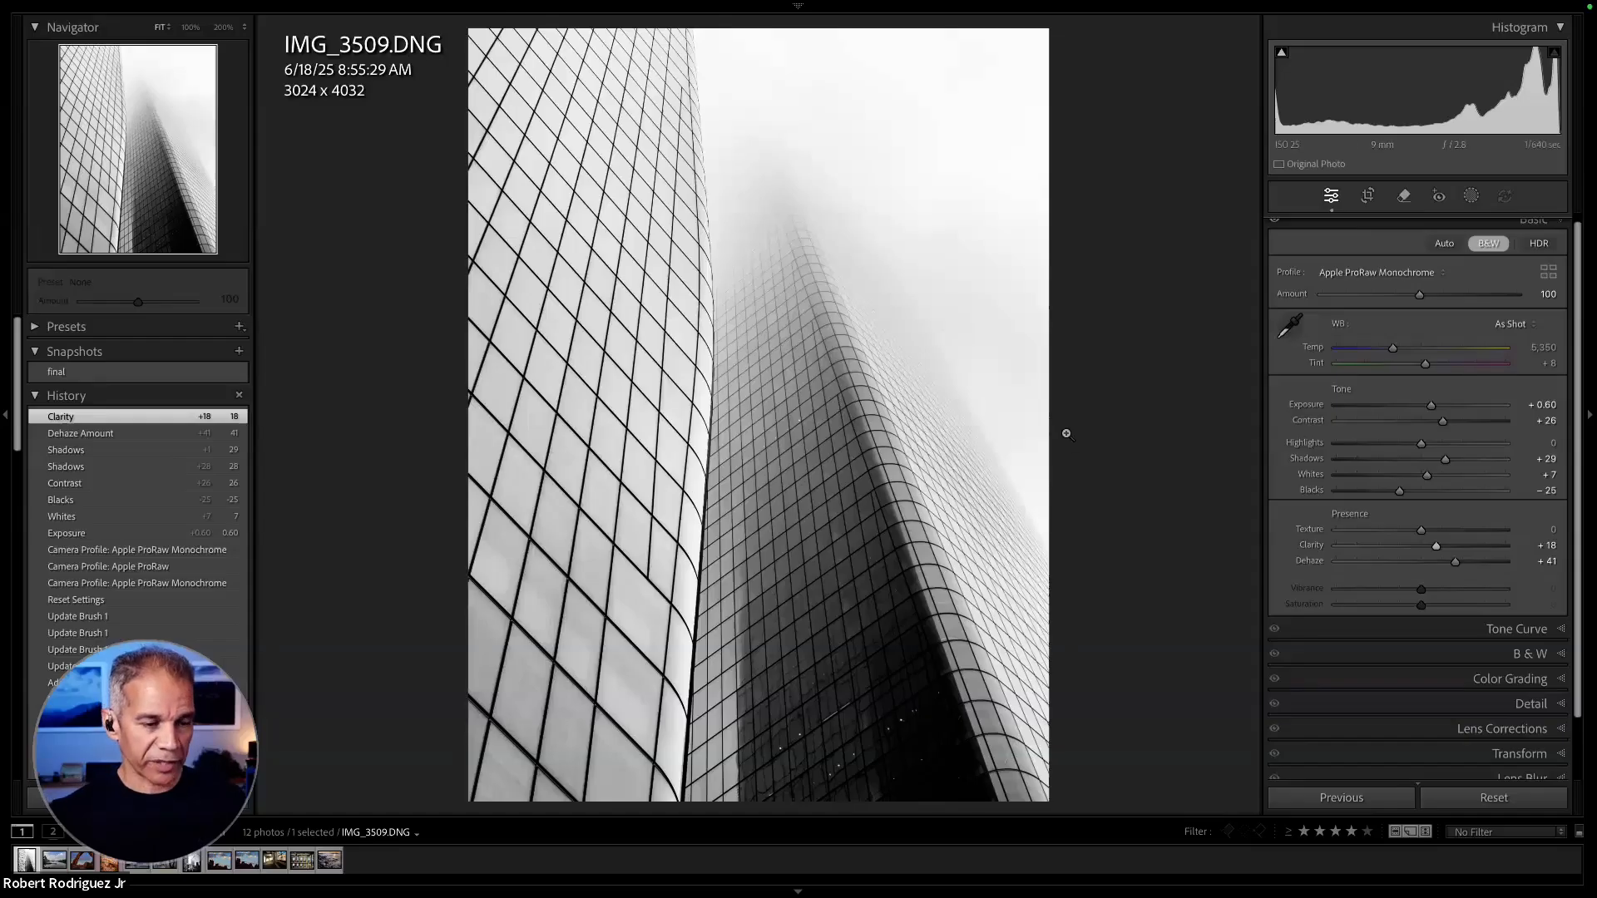
pyautogui.moveTo(1437, 546); pyautogui.dragTo(1443, 547)
pyautogui.moveTo(1421, 530); pyautogui.dragTo(1430, 534)
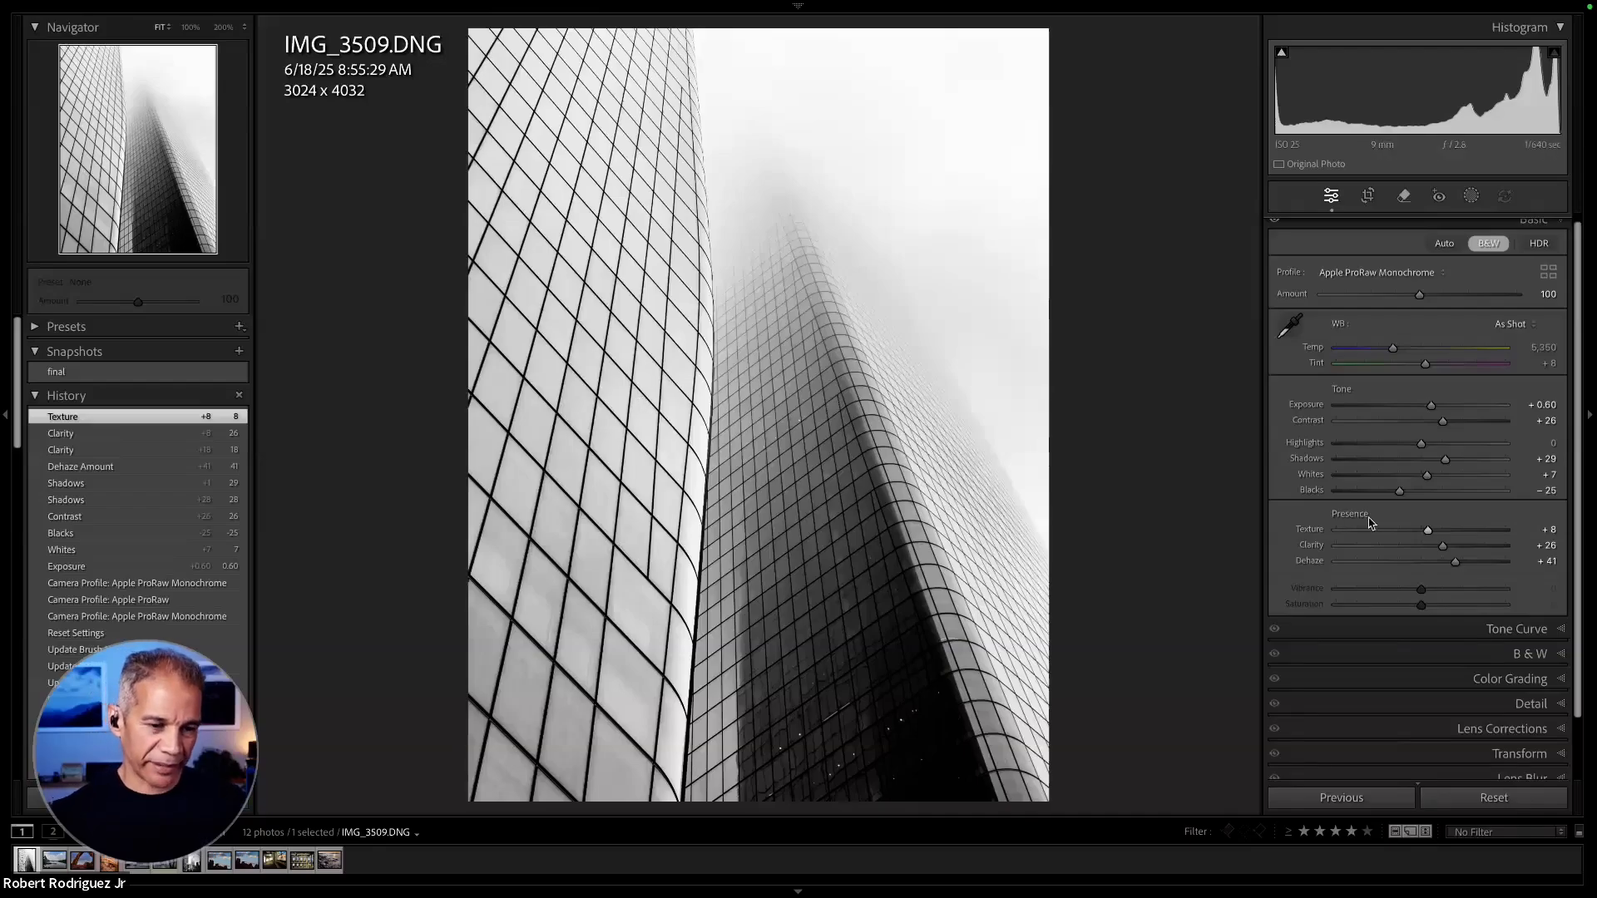
# - Set the skyscraper photo's Texture to +5 and its white balance Temp to 5,693
pyautogui.moveTo(1430, 535); pyautogui.dragTo(1428, 534)
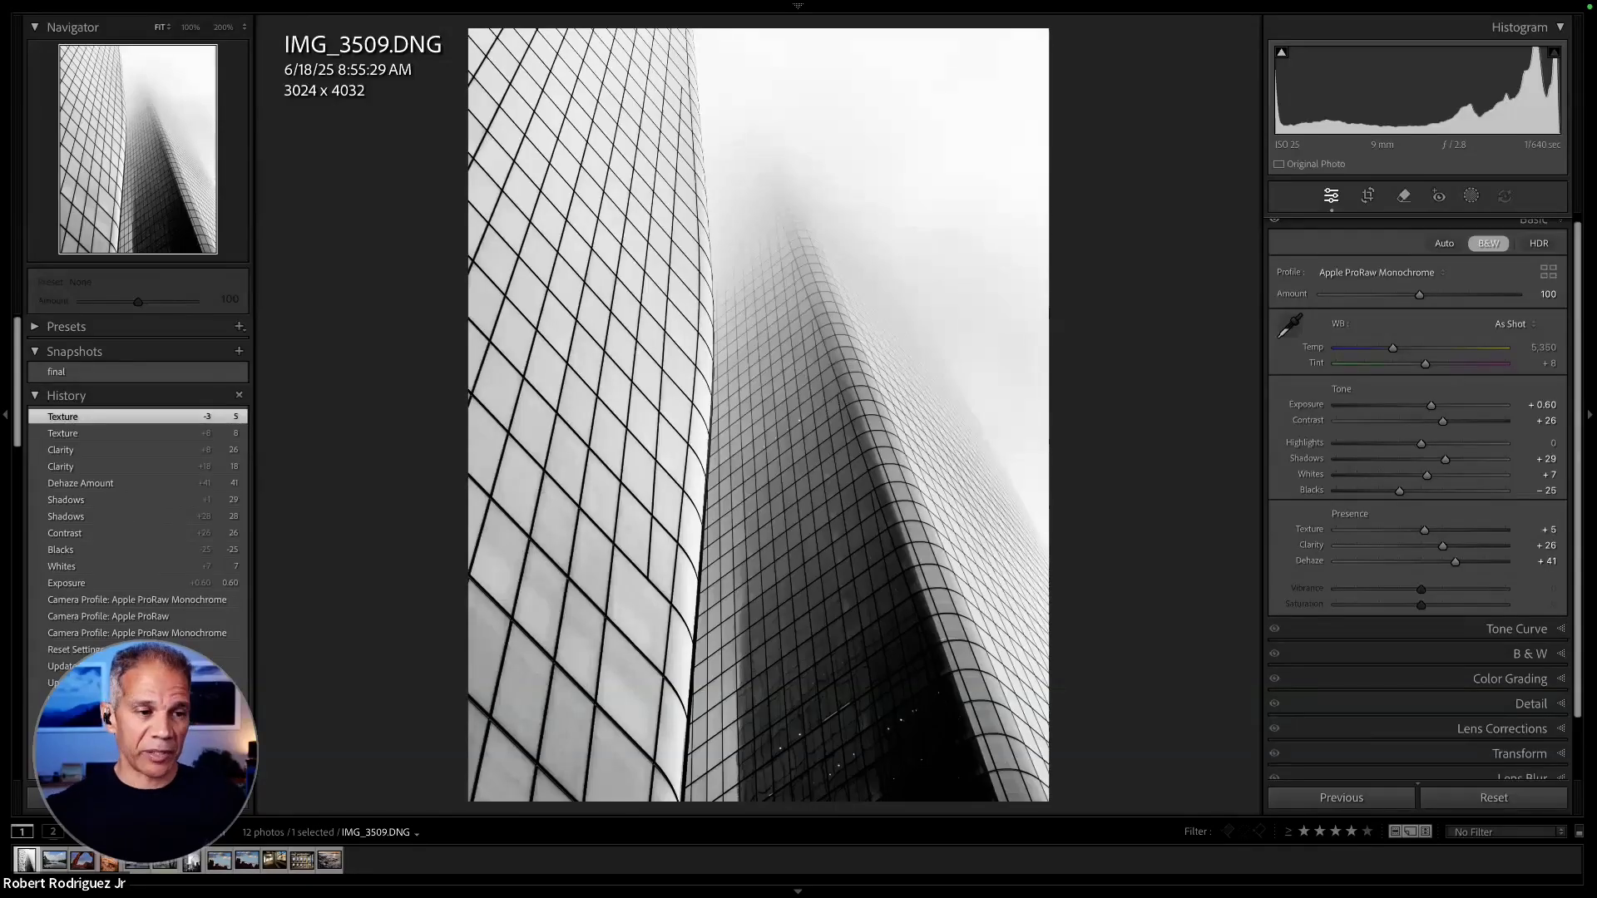
pyautogui.moveTo(1398, 348); pyautogui.dragTo(1384, 351)
pyautogui.moveTo(1392, 353)
pyautogui.mouseDown()
pyautogui.moveTo(1425, 352)
pyautogui.moveTo(1387, 356)
pyautogui.moveTo(1415, 352)
pyautogui.moveTo(1402, 358)
pyautogui.mouseUp()
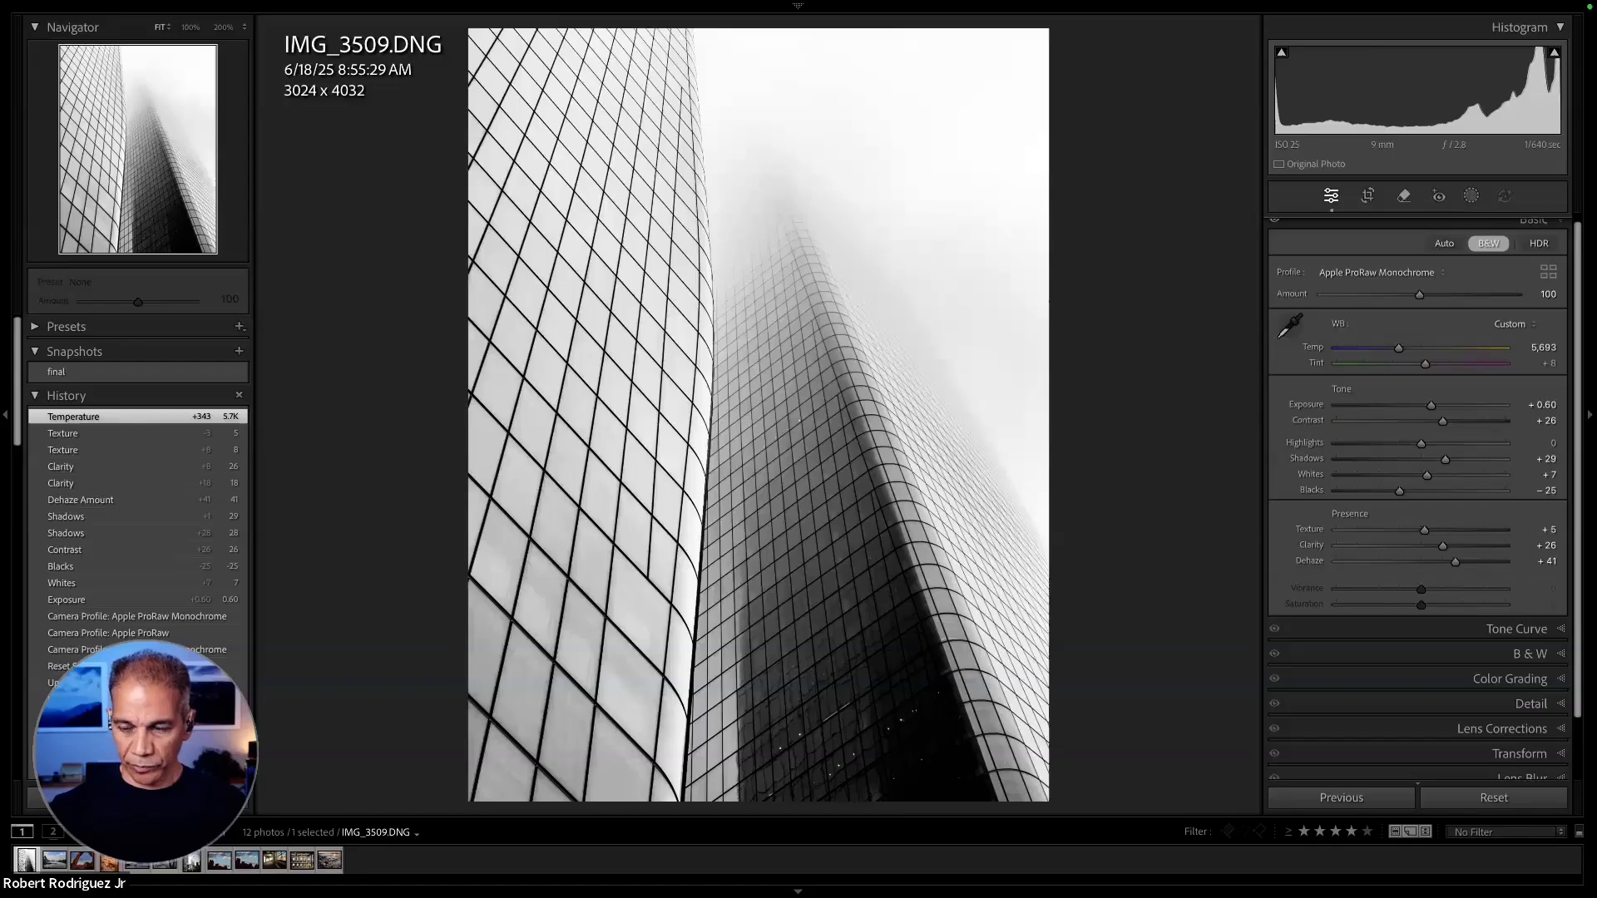
# - Set the Black & White Mix to Red -19, Orange -34, Yellow -28, Blue +11 and Magenta -3, comparing with the color and before versions
pyautogui.scroll(-2, 1455, 646)
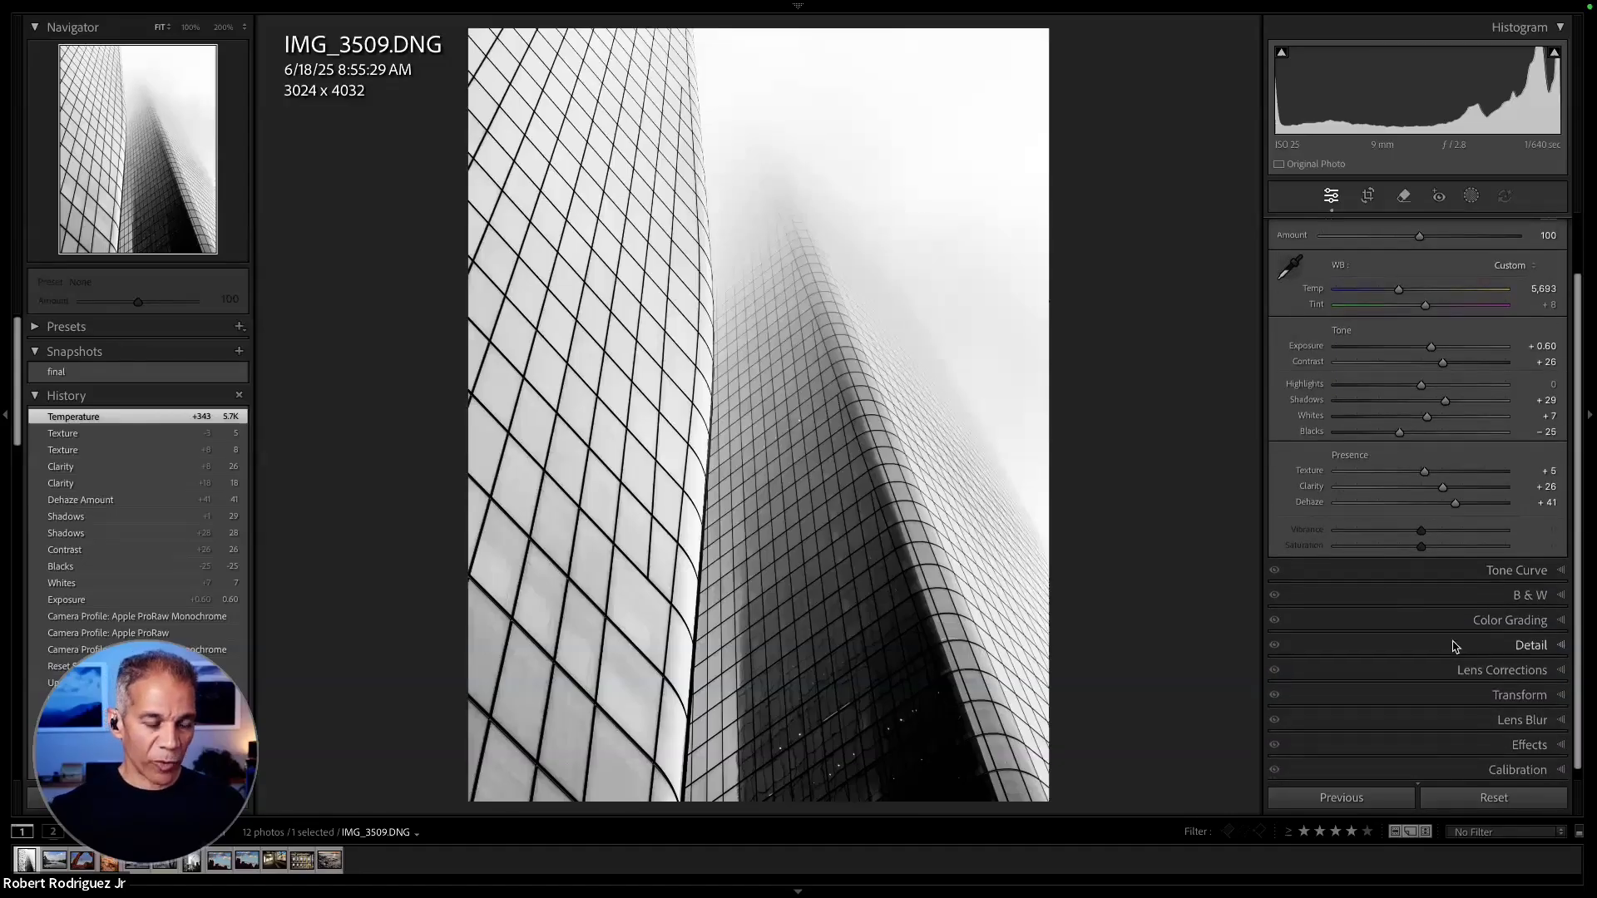
pyautogui.click(1544, 593)
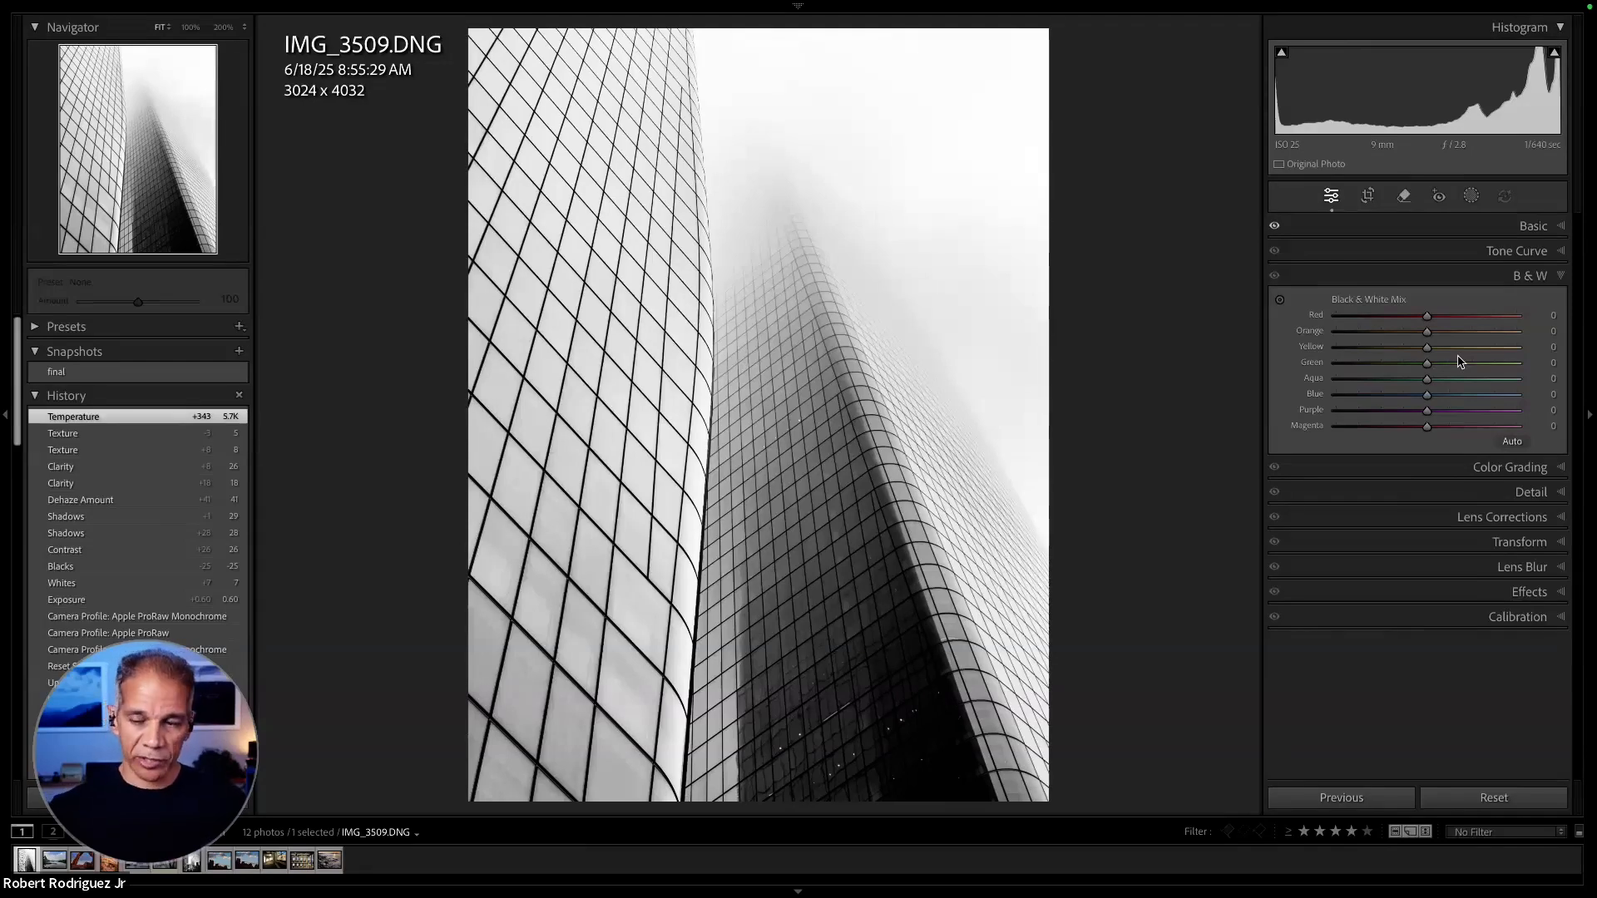
pyautogui.press('v')
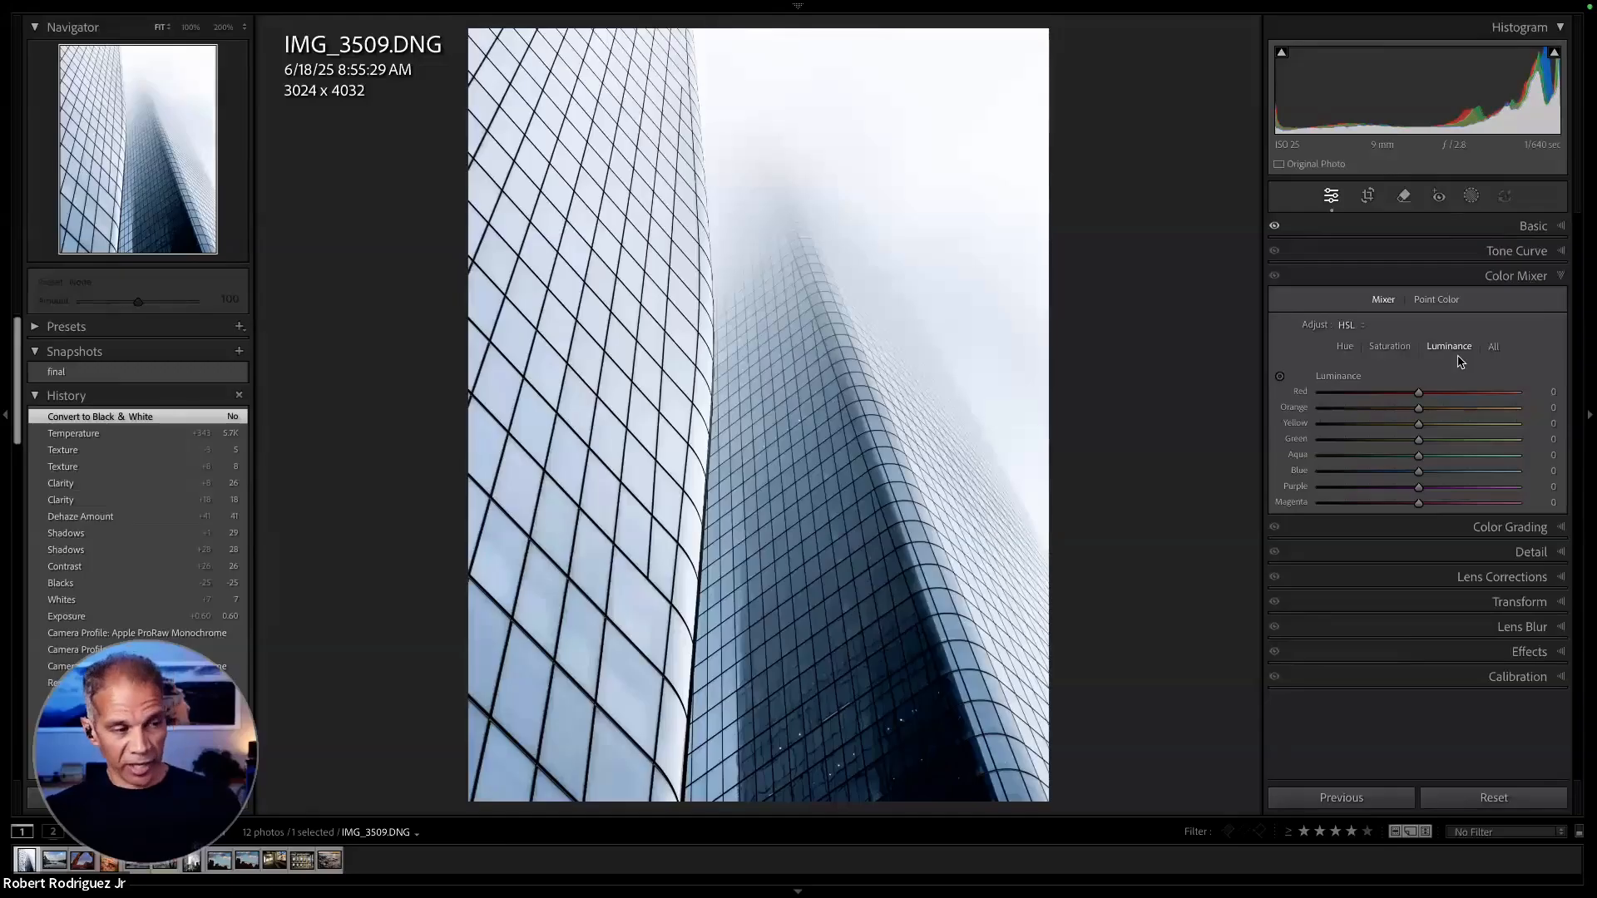
pyautogui.press('v')
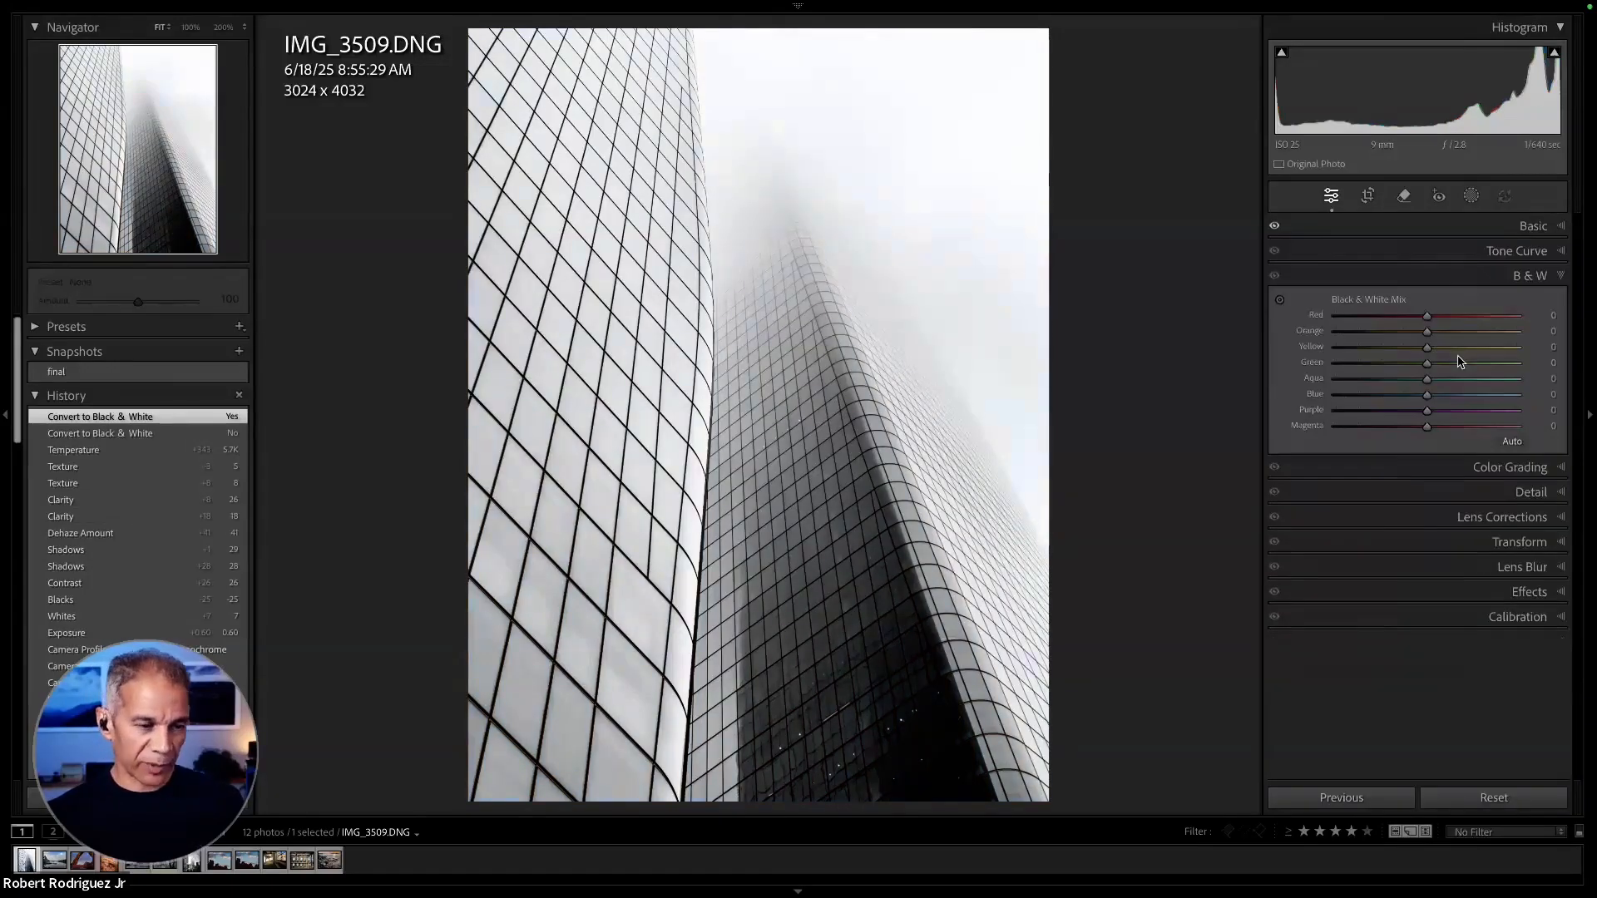
pyautogui.moveTo(1428, 317); pyautogui.dragTo(1424, 425)
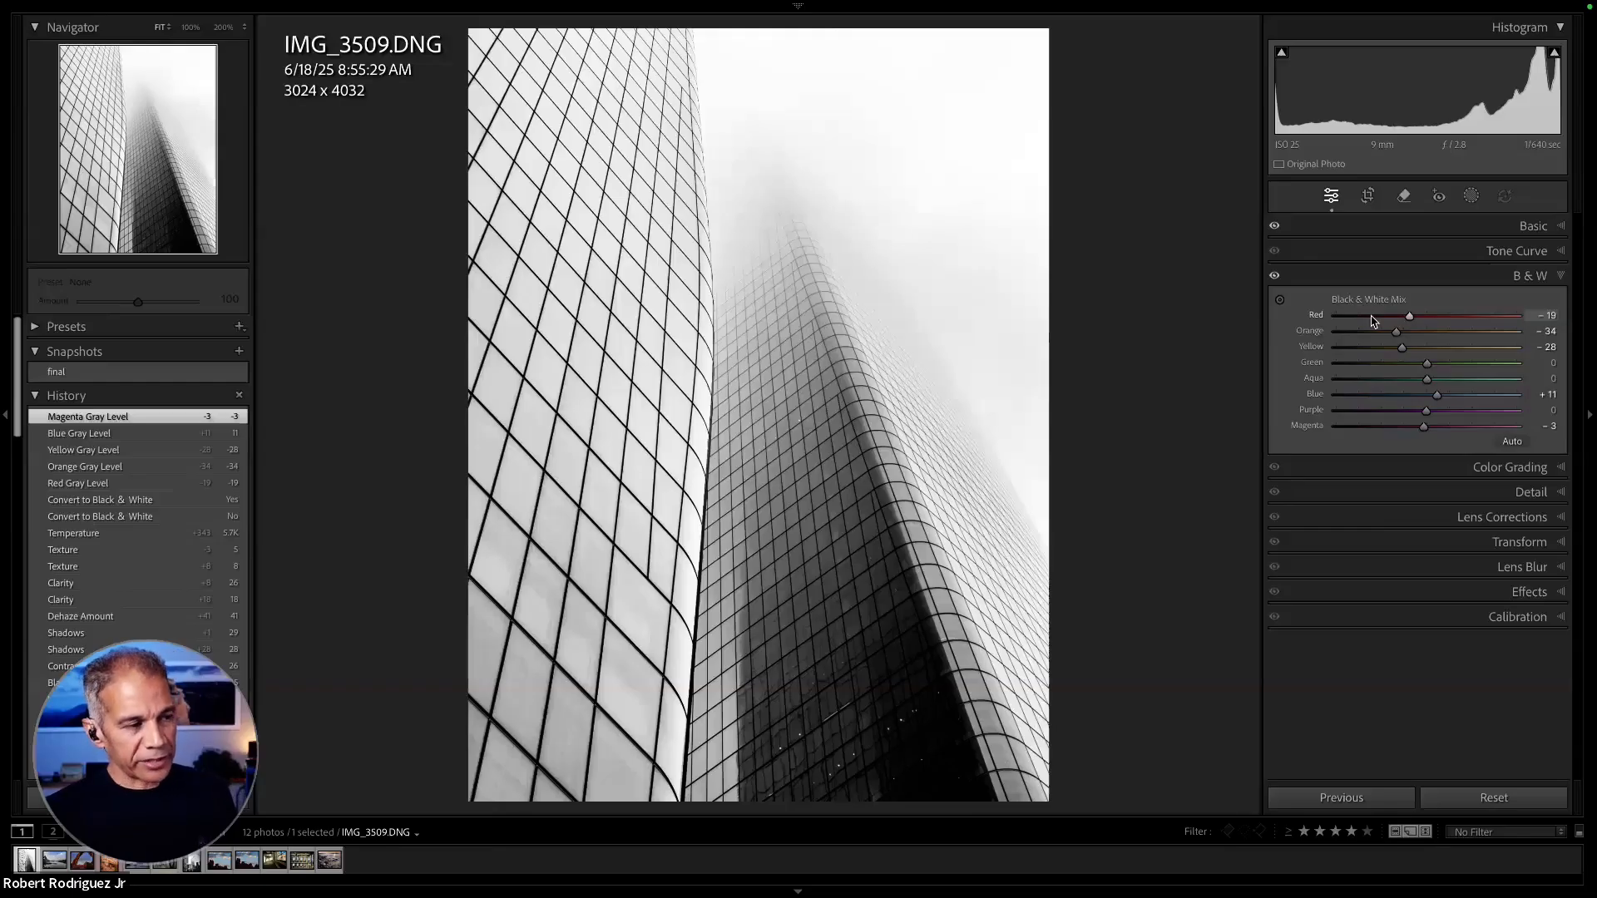
pyautogui.press('\\')
pyautogui.press('\\')
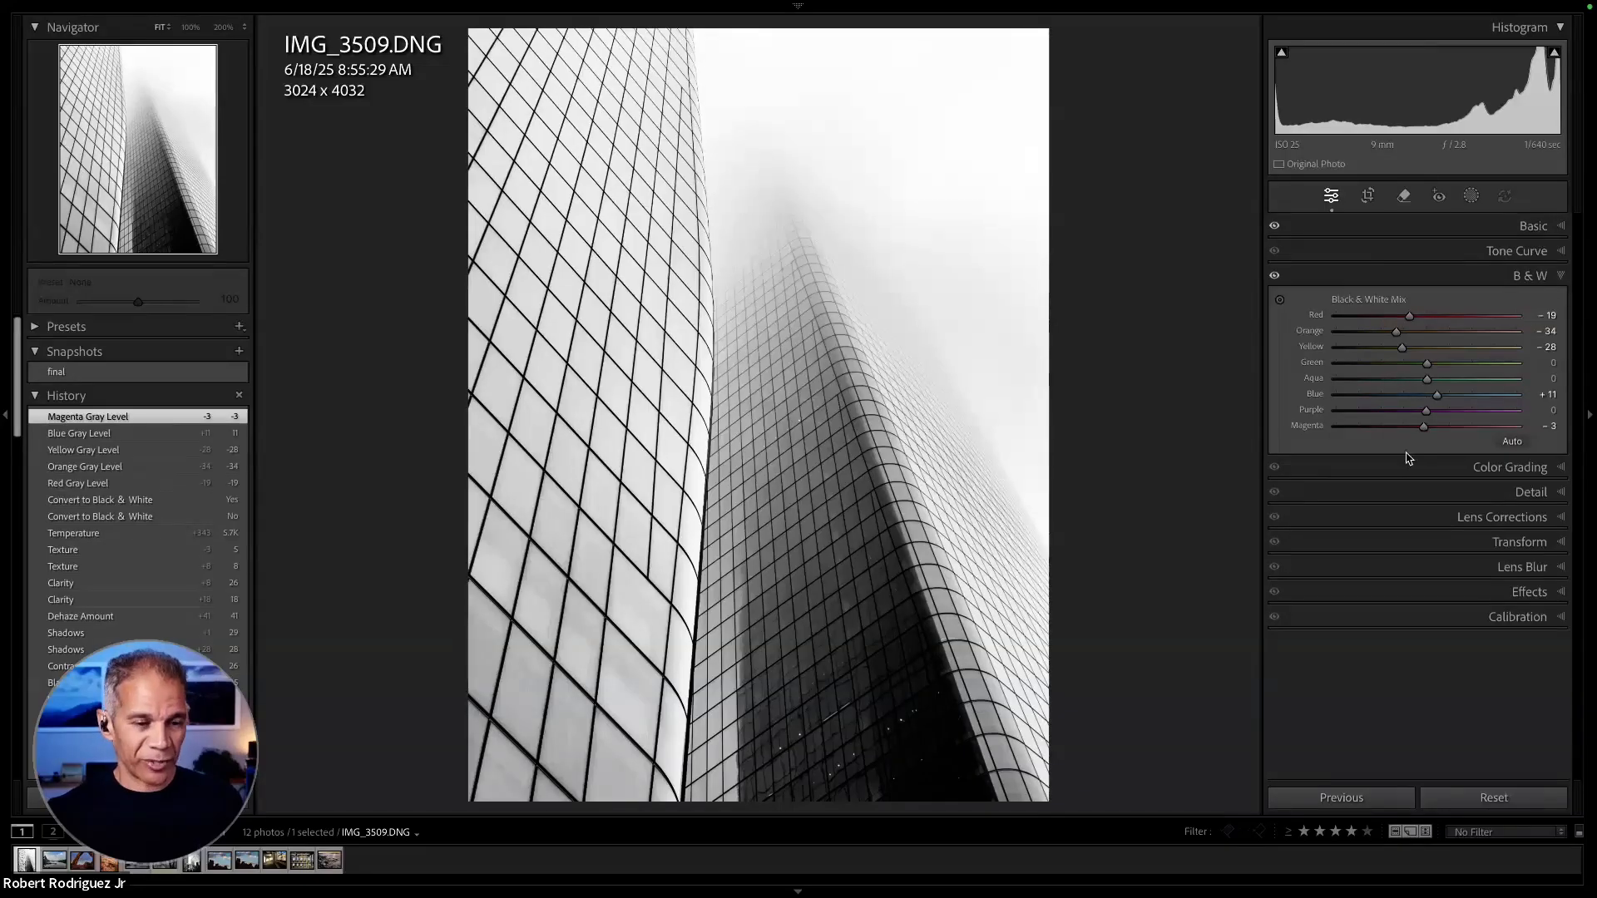
# - Add a Highlight Priority post-crop vignette with an Amount of -25 to the skyscraper photo
pyautogui.click(1562, 594)
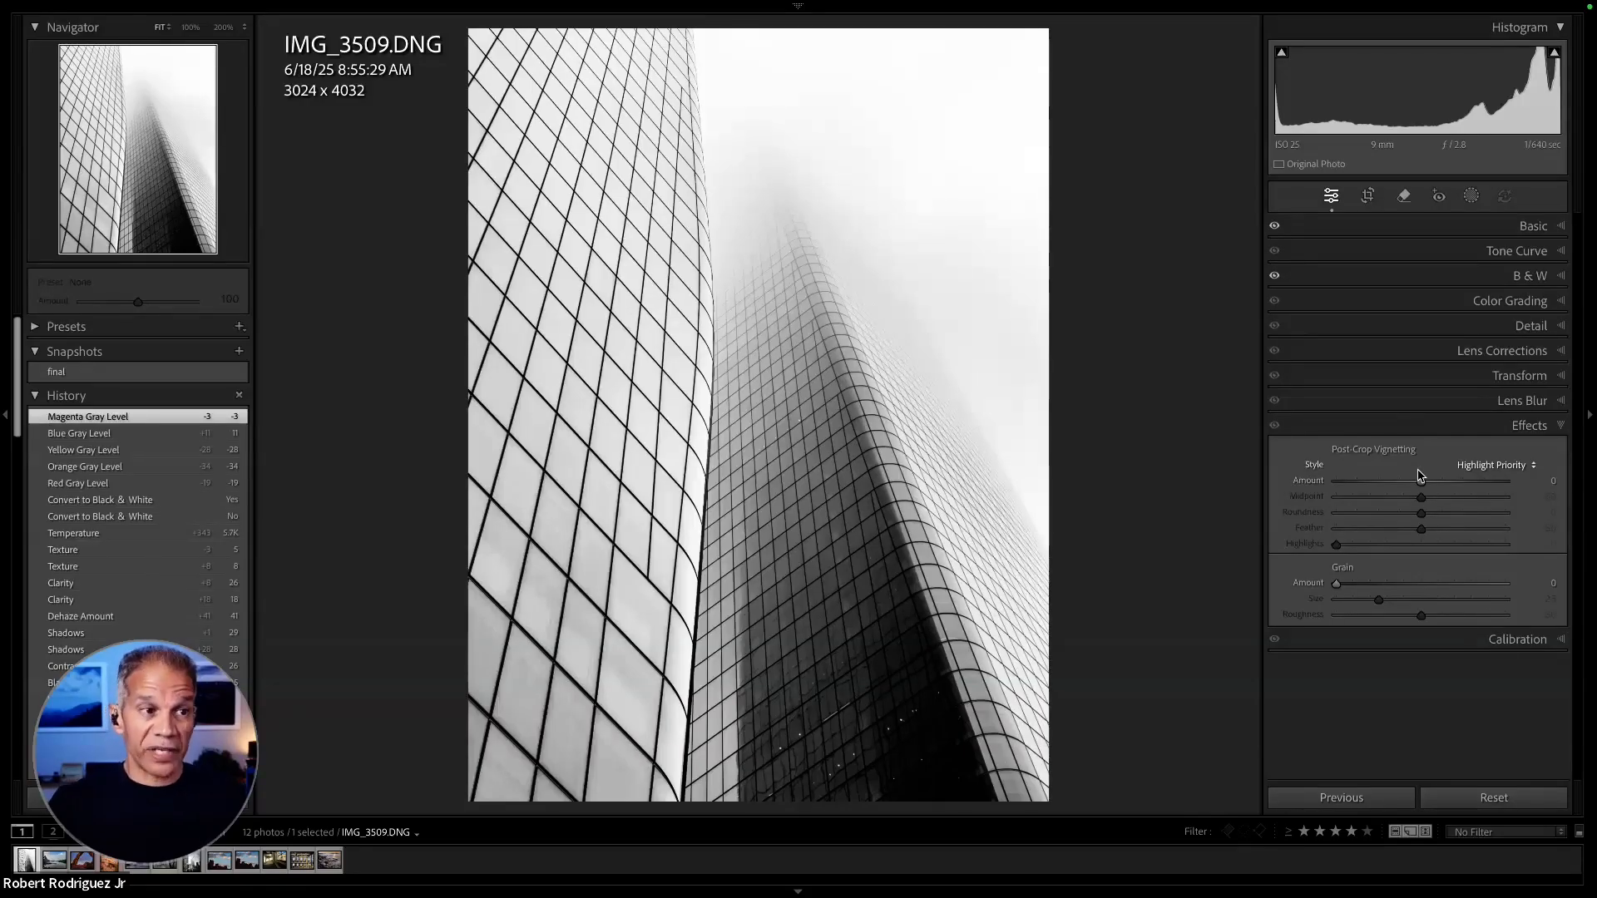
pyautogui.moveTo(1421, 481); pyautogui.dragTo(1398, 485)
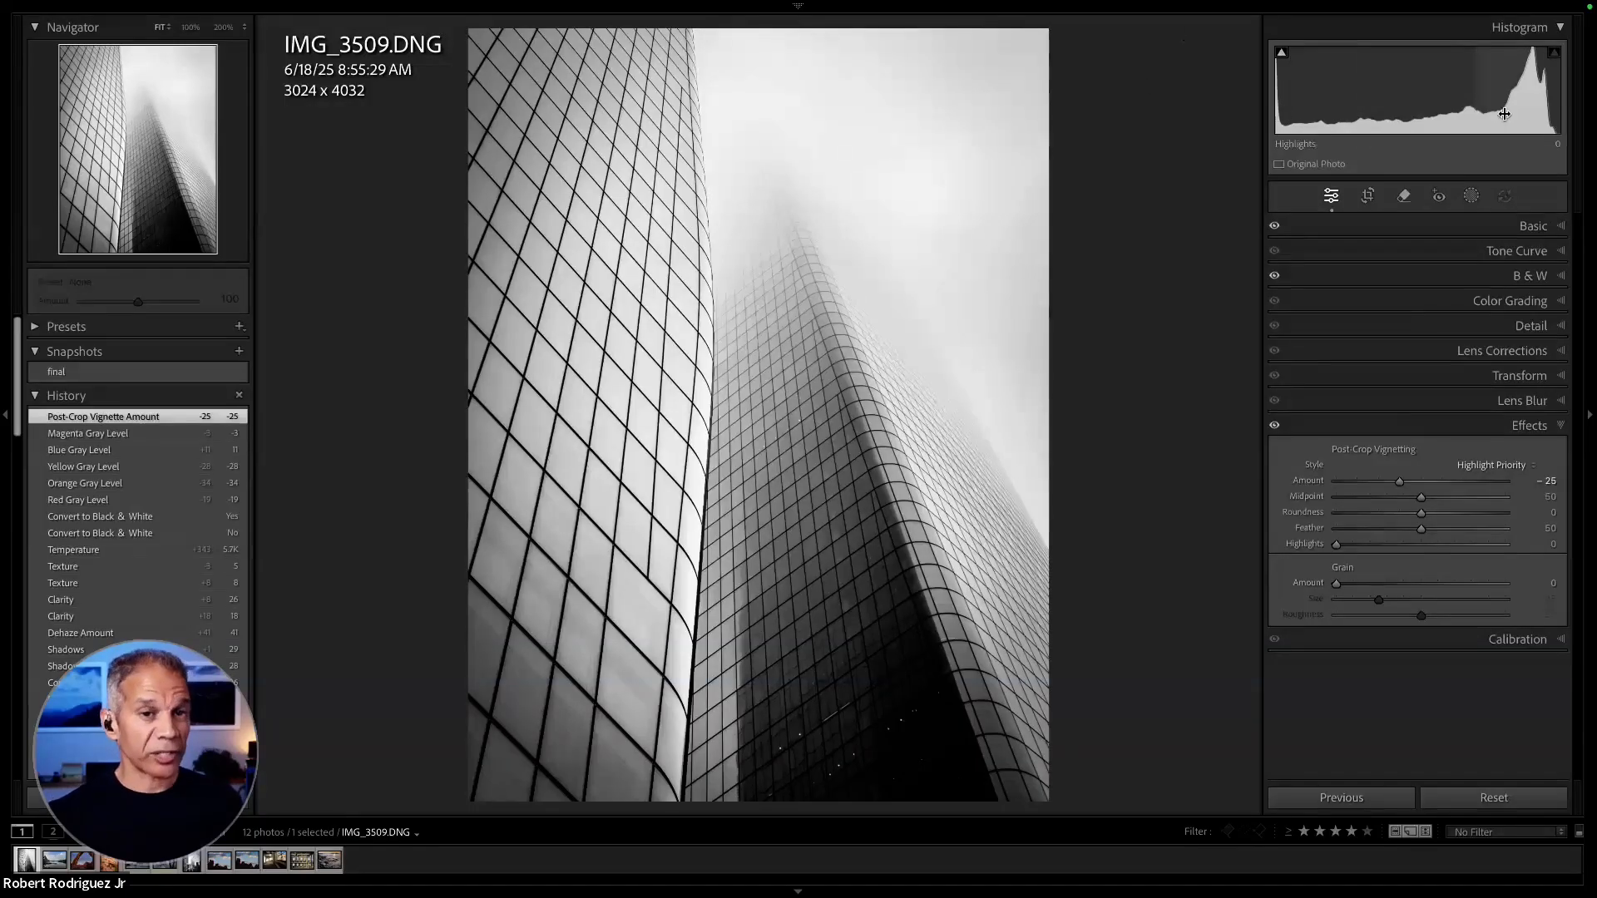
# - Readjust the photo's tone with Whites +20, Shadows +32 and Highlights +10, checking the whites for clipping
pyautogui.click(1554, 228)
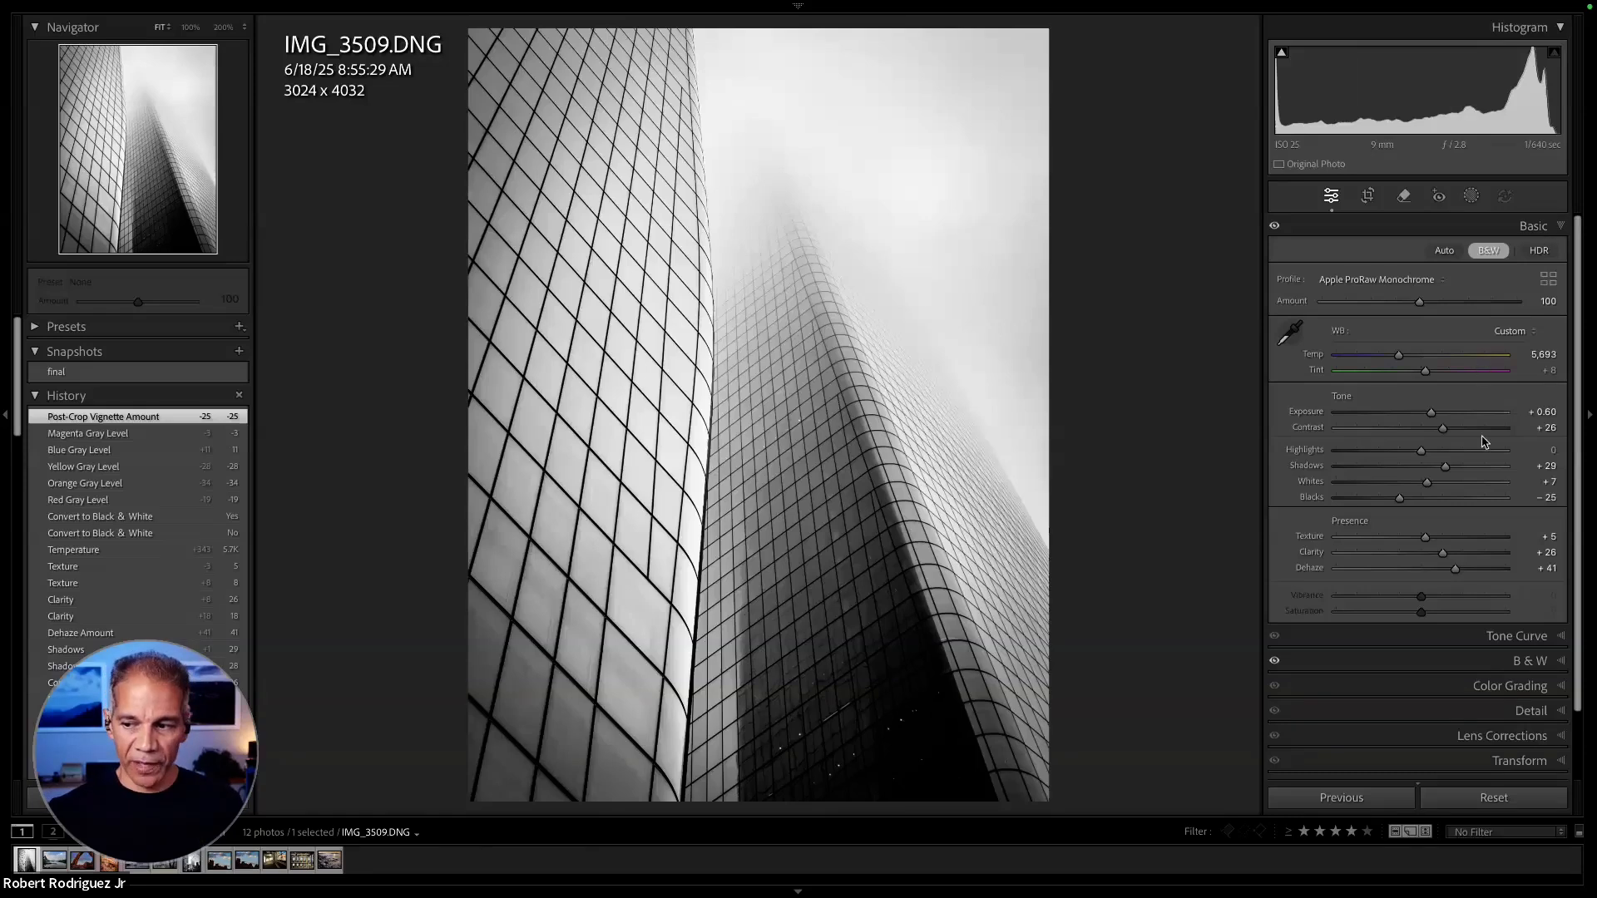
pyautogui.keyDown('alt'); pyautogui.click(1427, 483); pyautogui.keyUp('alt')
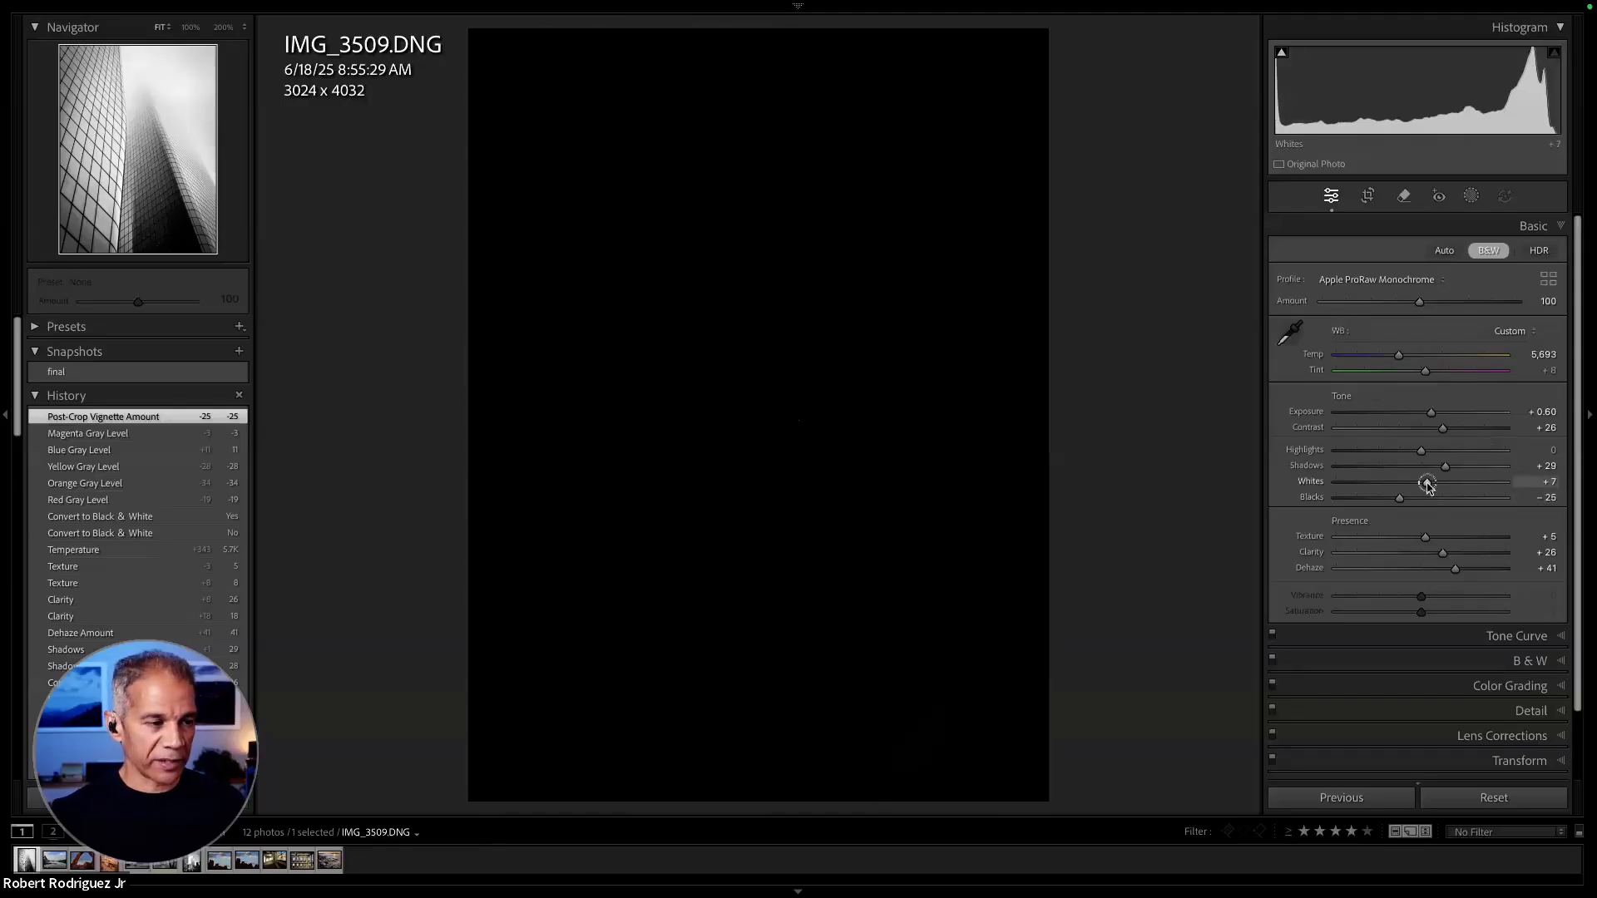
pyautogui.moveTo(1426, 482); pyautogui.dragTo(1402, 502)
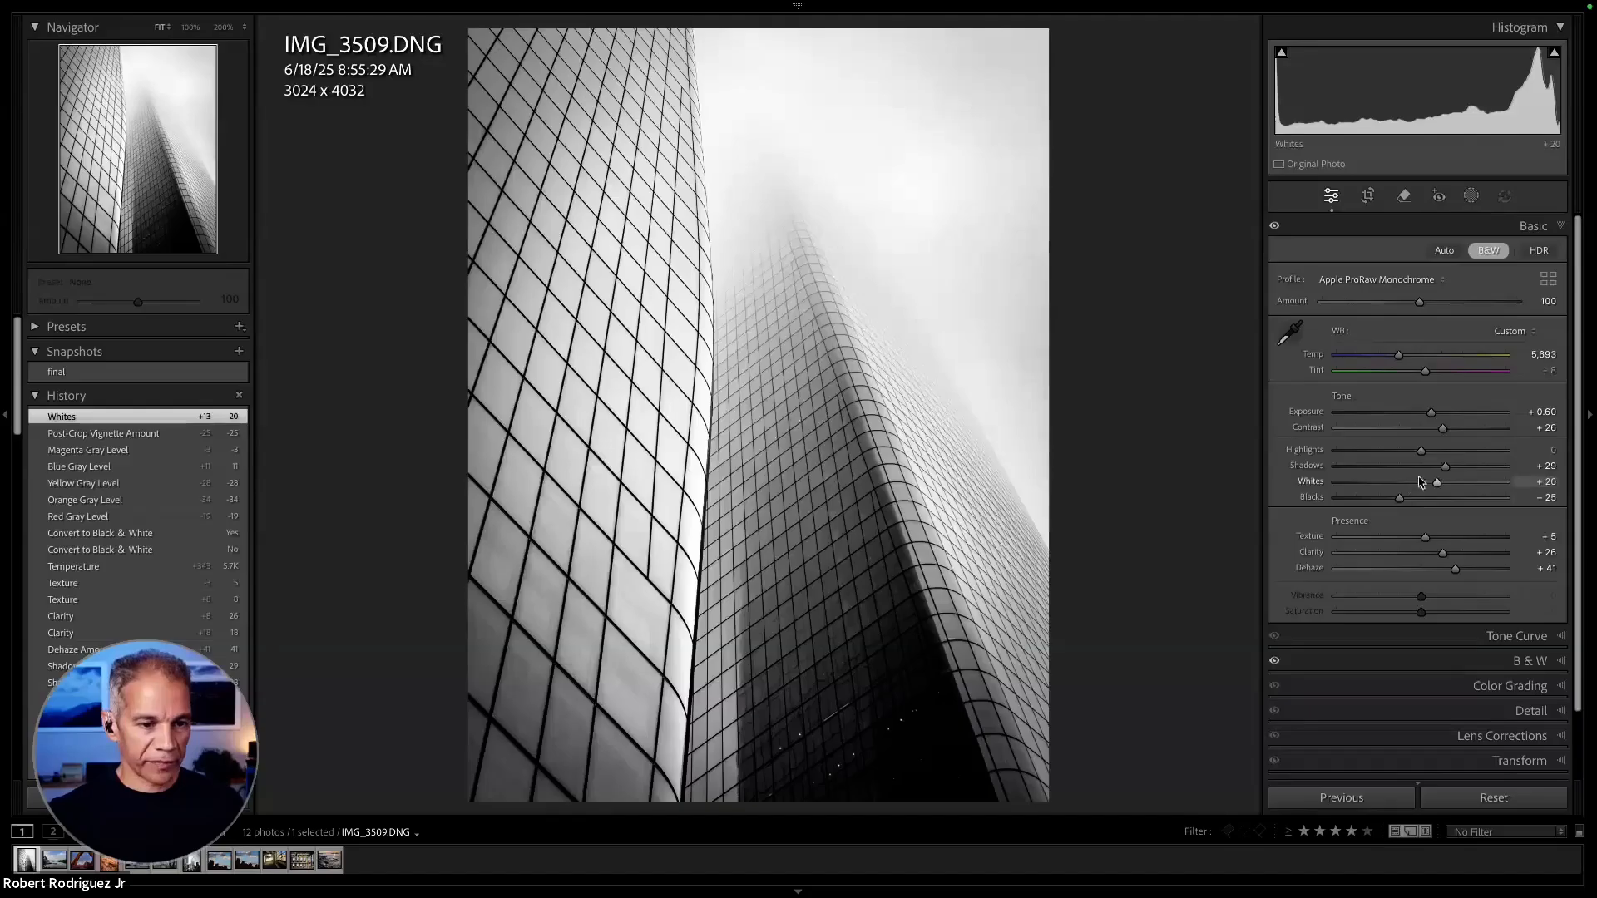
pyautogui.moveTo(1442, 467); pyautogui.dragTo(1447, 467)
pyautogui.moveTo(1423, 454); pyautogui.dragTo(1428, 455)
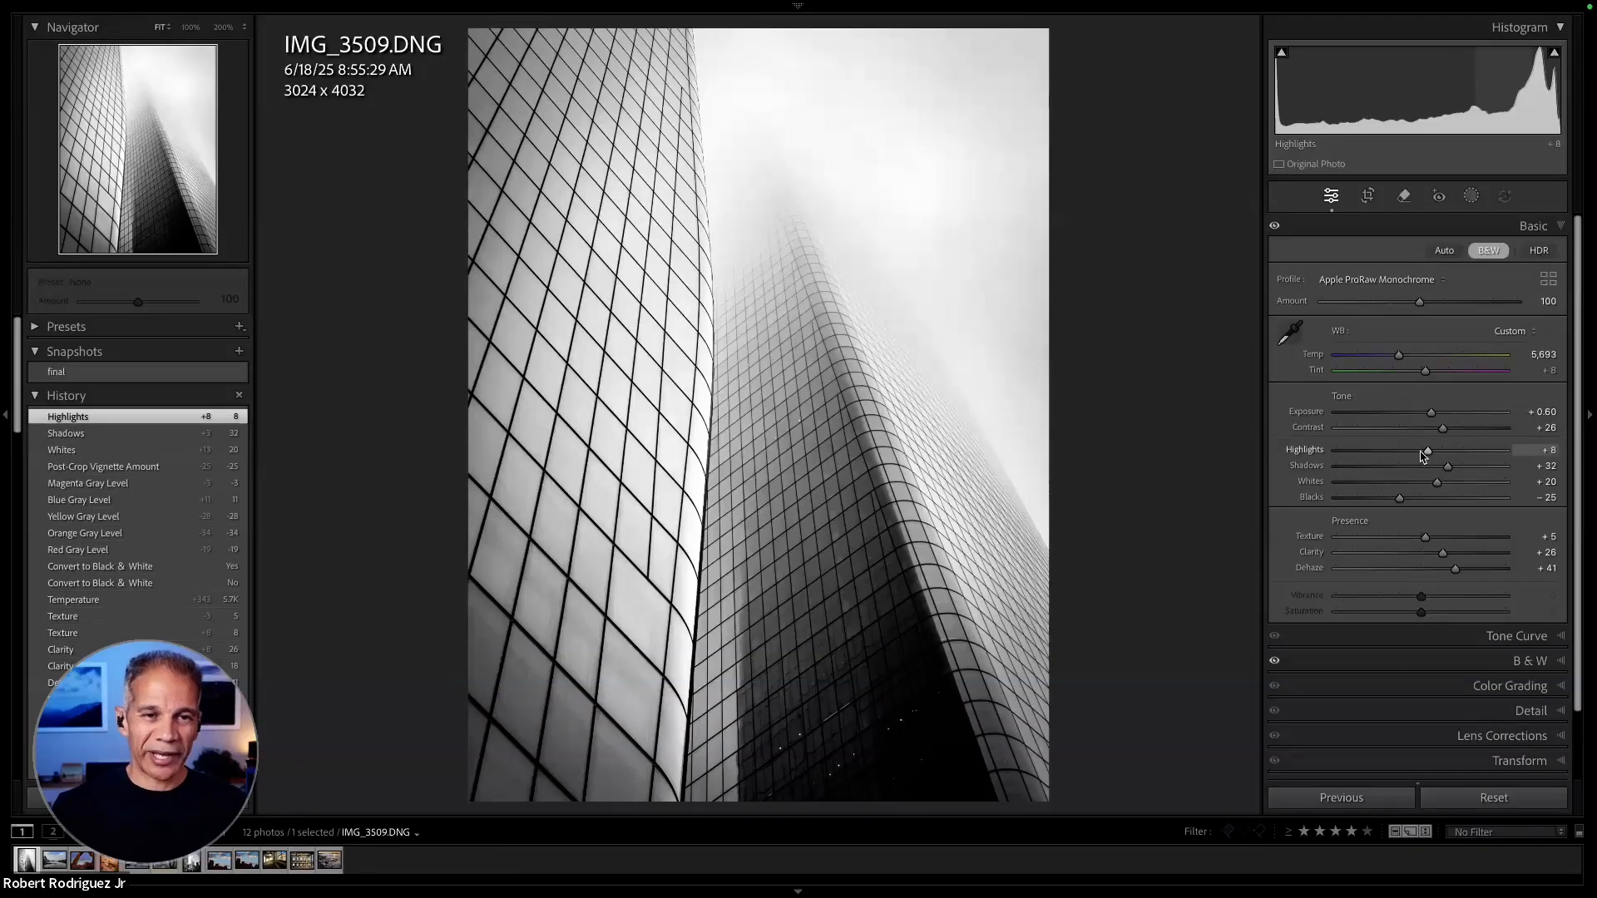
pyautogui.moveTo(1423, 456); pyautogui.dragTo(1430, 453)
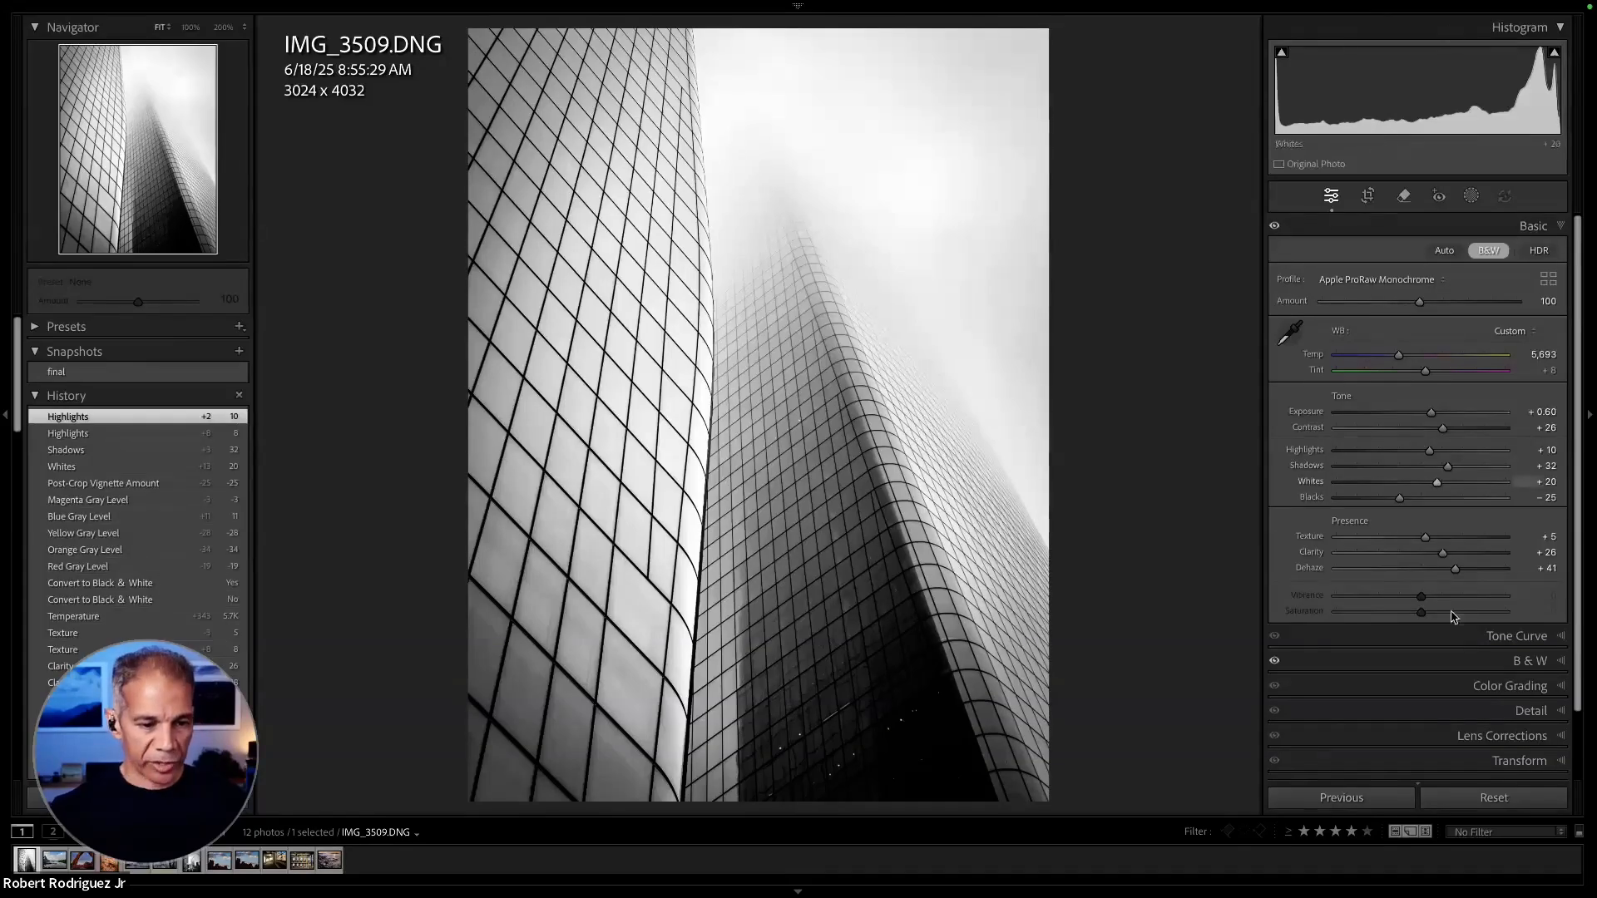
# - Sharpen the photo with Amount 54 and Radius 1.6, trying Amount 150 and judging the facade lines at 100% magnification
pyautogui.scroll(-2, 1481, 691)
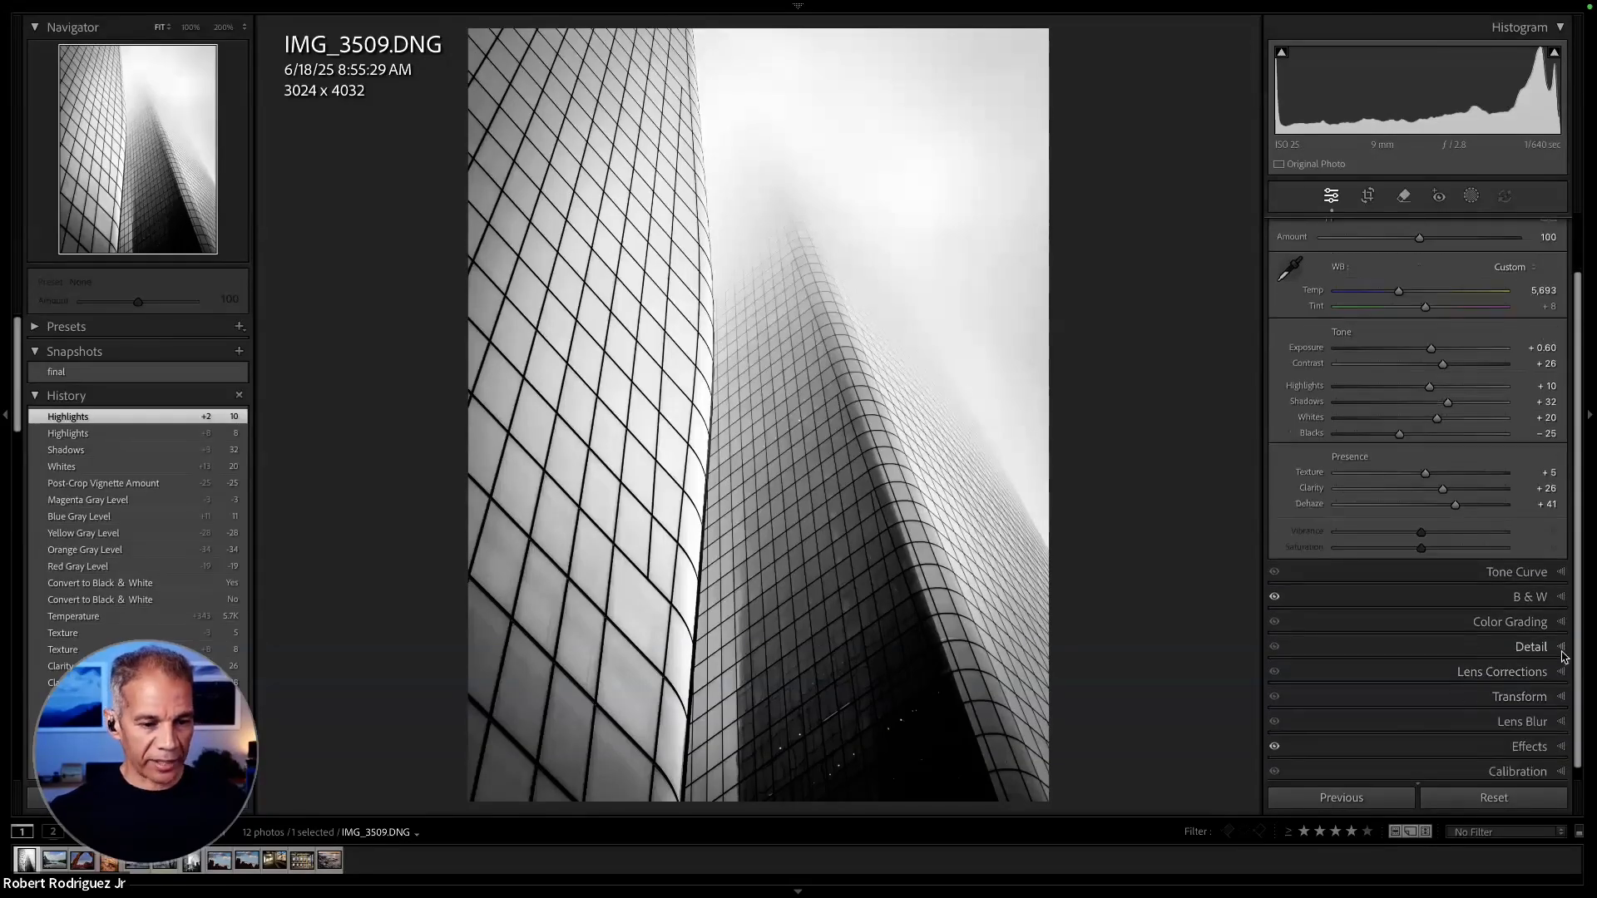
pyautogui.click(1531, 646)
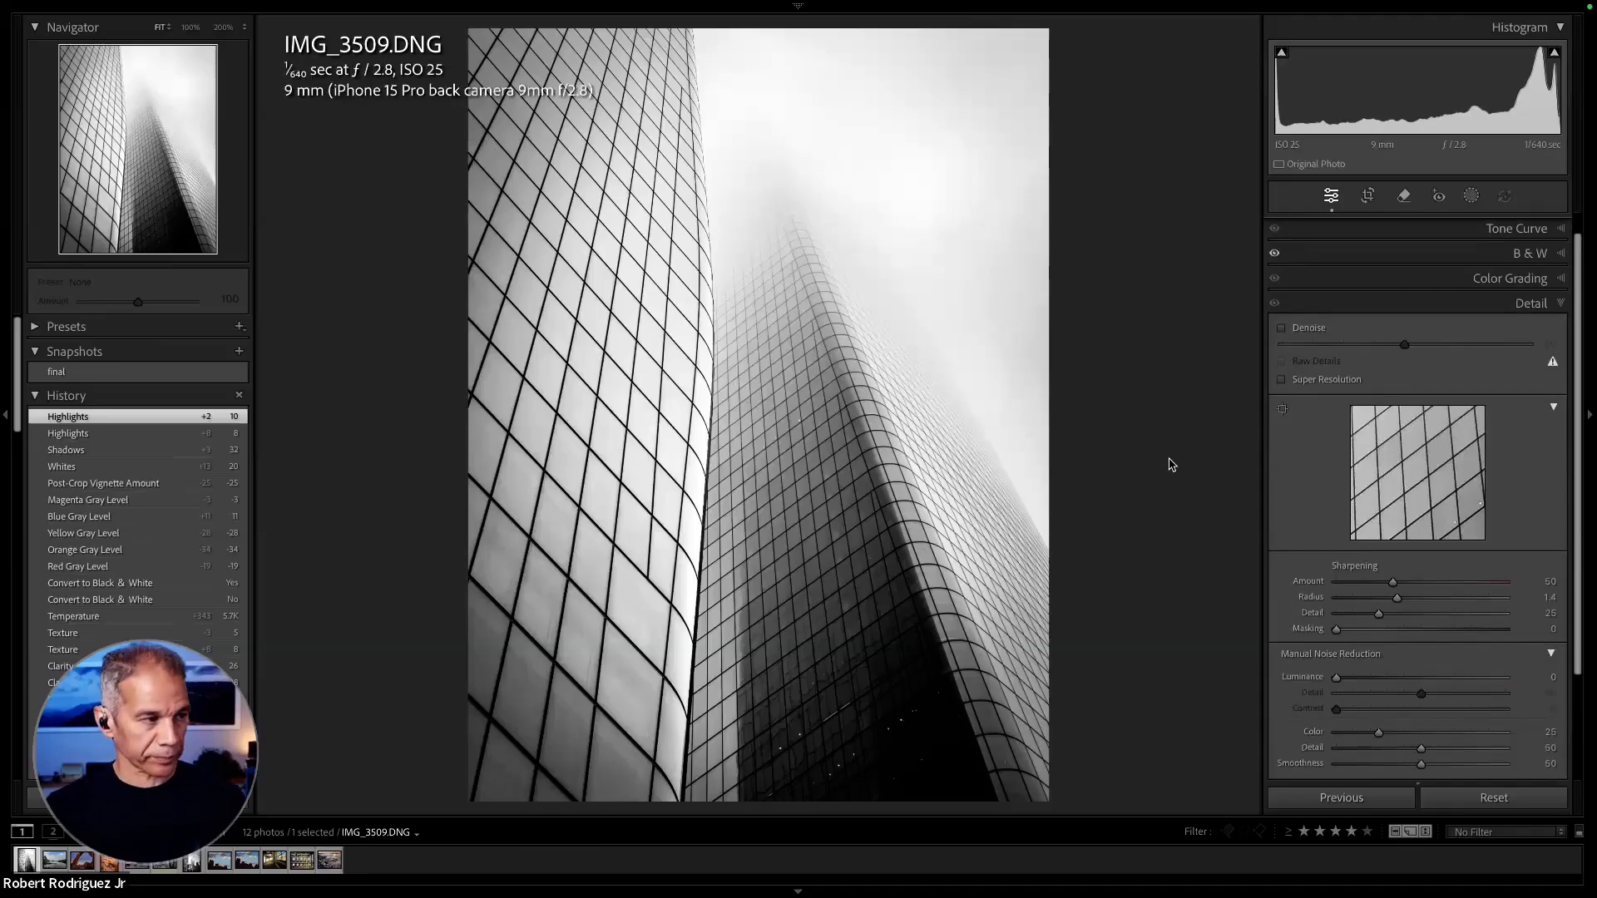
pyautogui.scroll(-1, 1299, 443)
pyautogui.scroll(-1, 1299, 442)
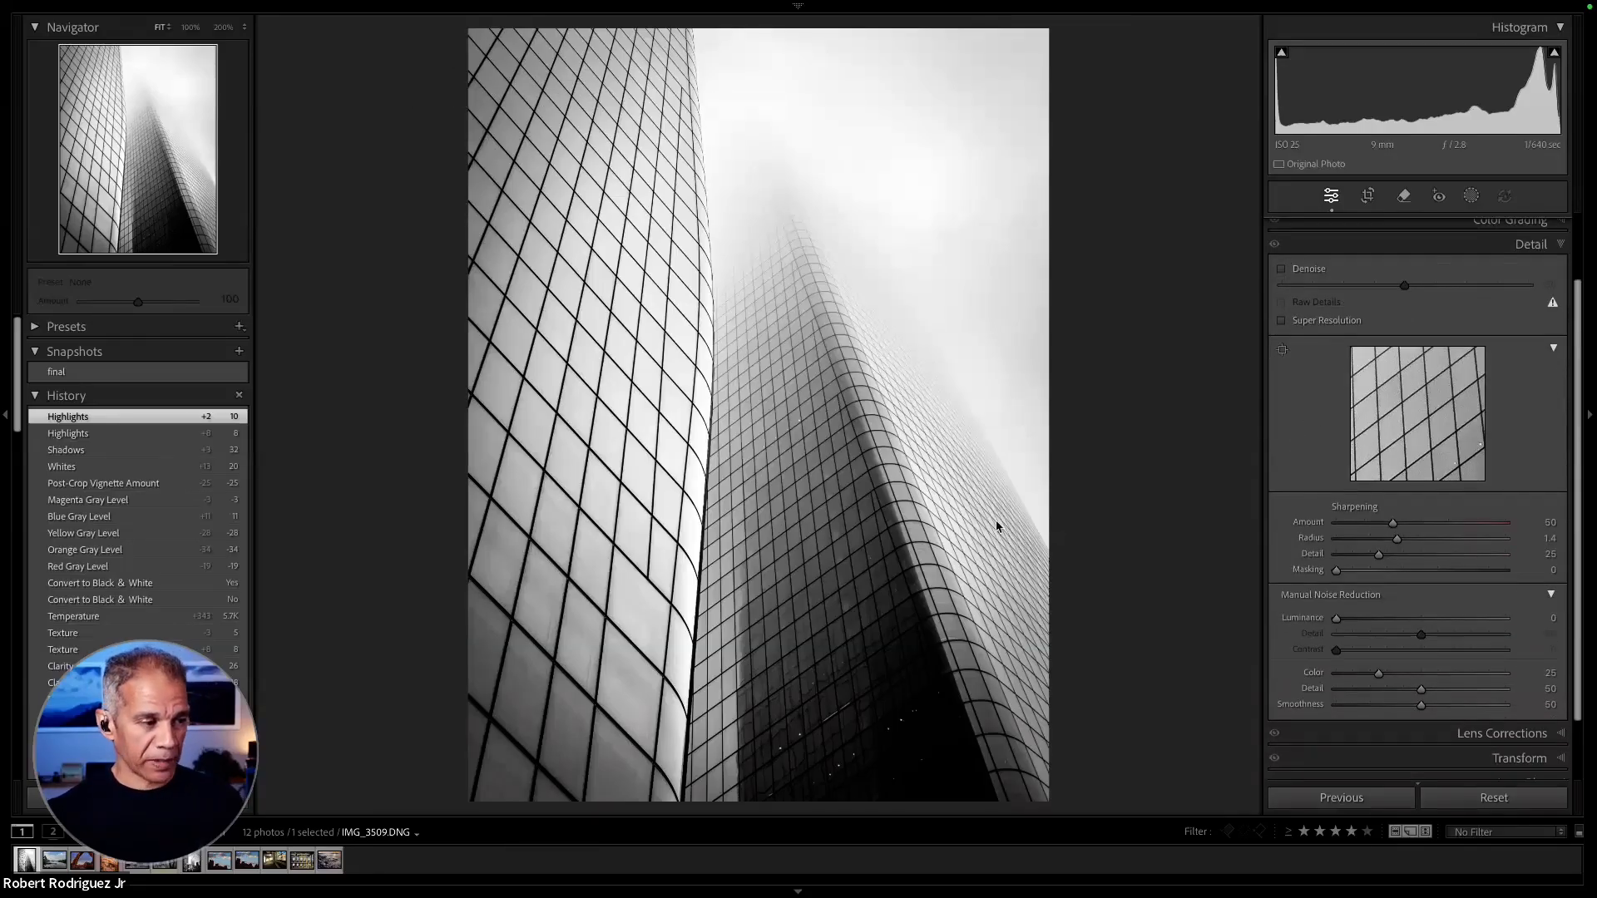
pyautogui.click(678, 420)
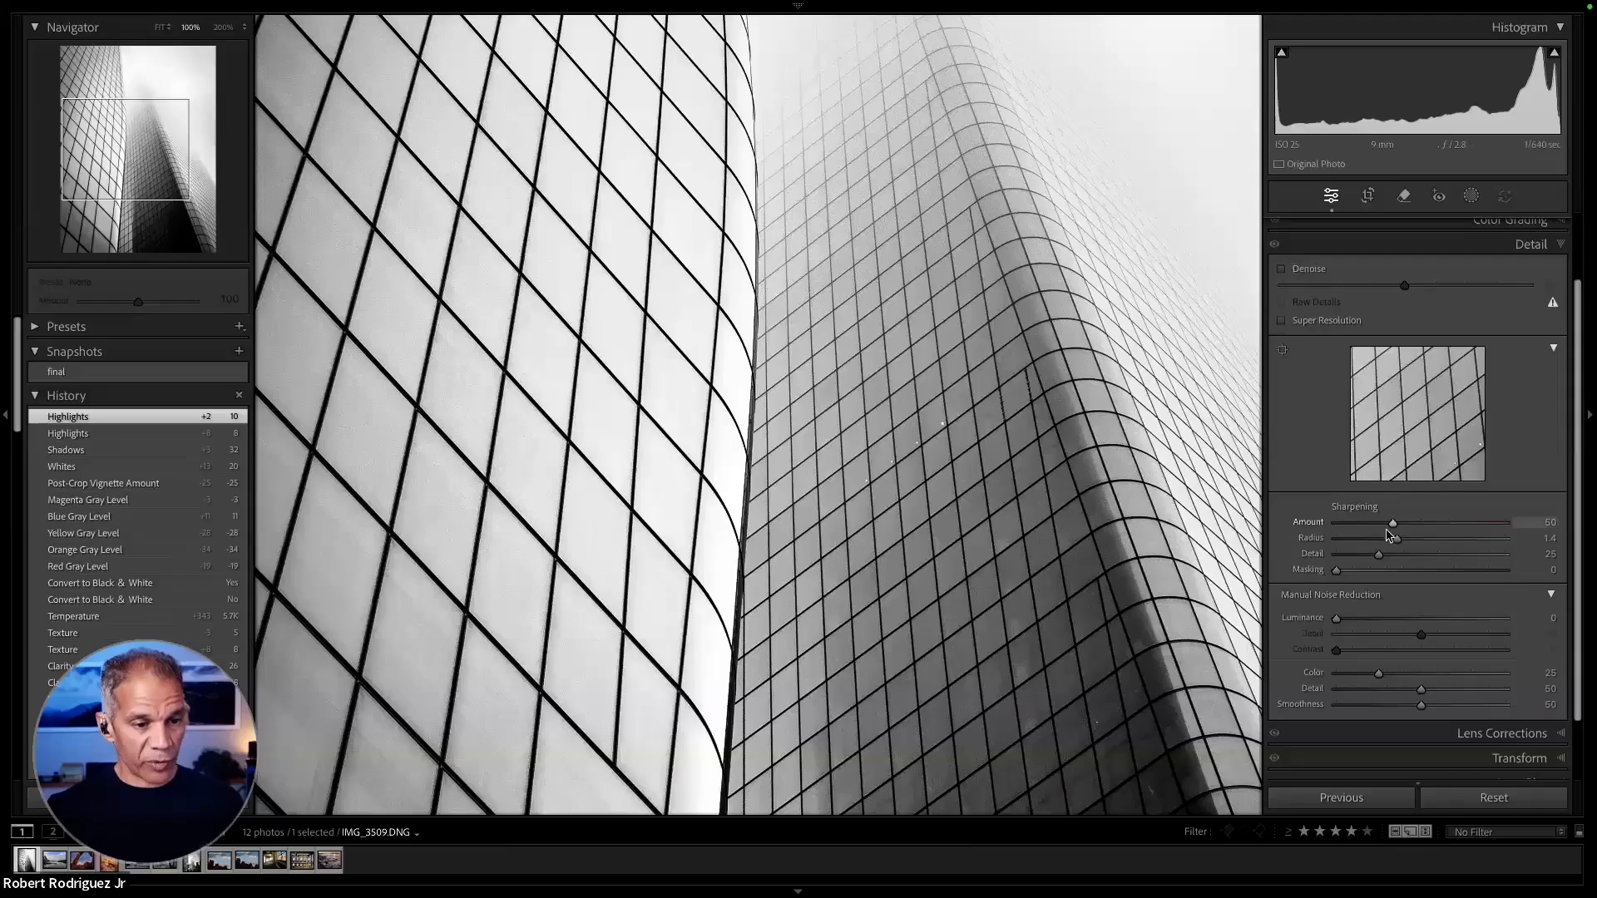
pyautogui.moveTo(586, 443); pyautogui.dragTo(631, 457)
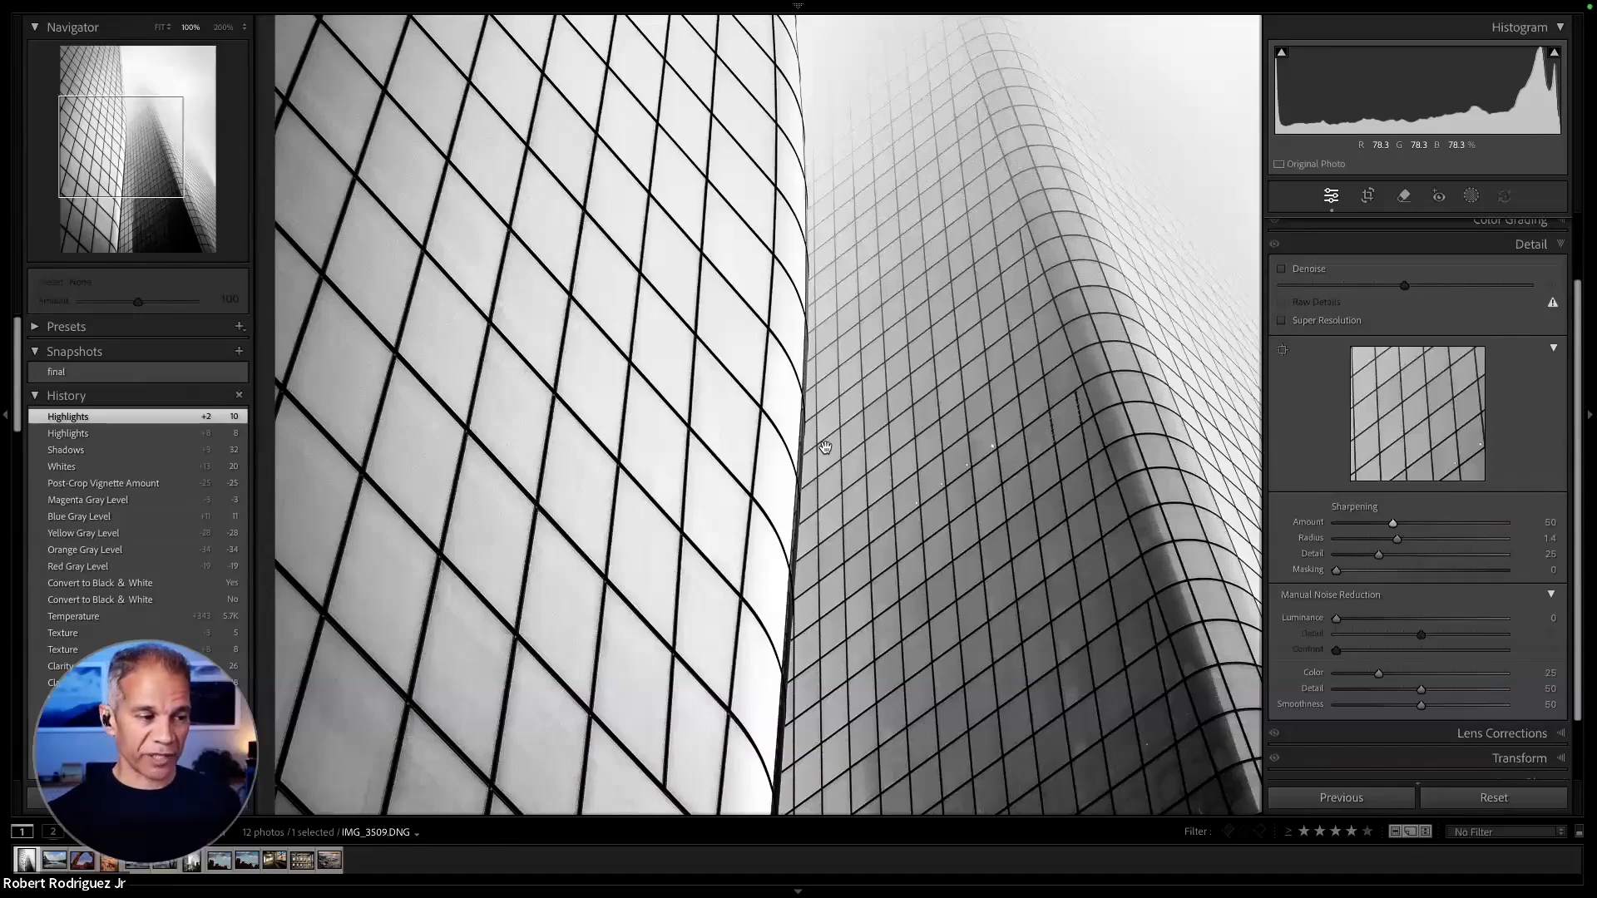
pyautogui.moveTo(776, 344); pyautogui.dragTo(769, 389)
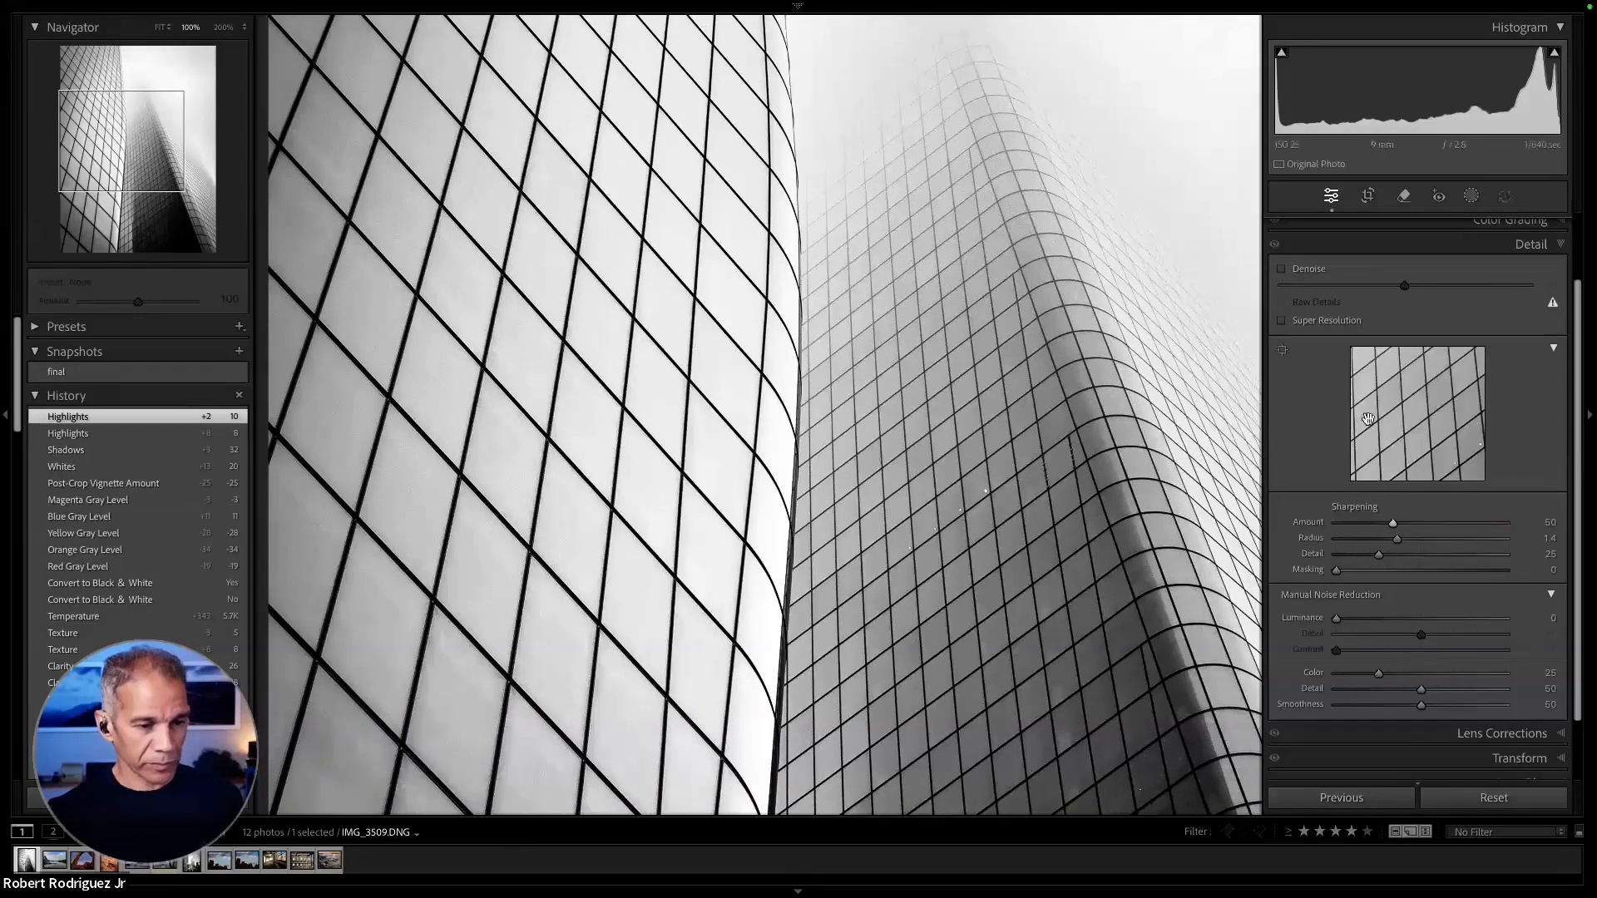
pyautogui.moveTo(1394, 523); pyautogui.dragTo(1520, 541)
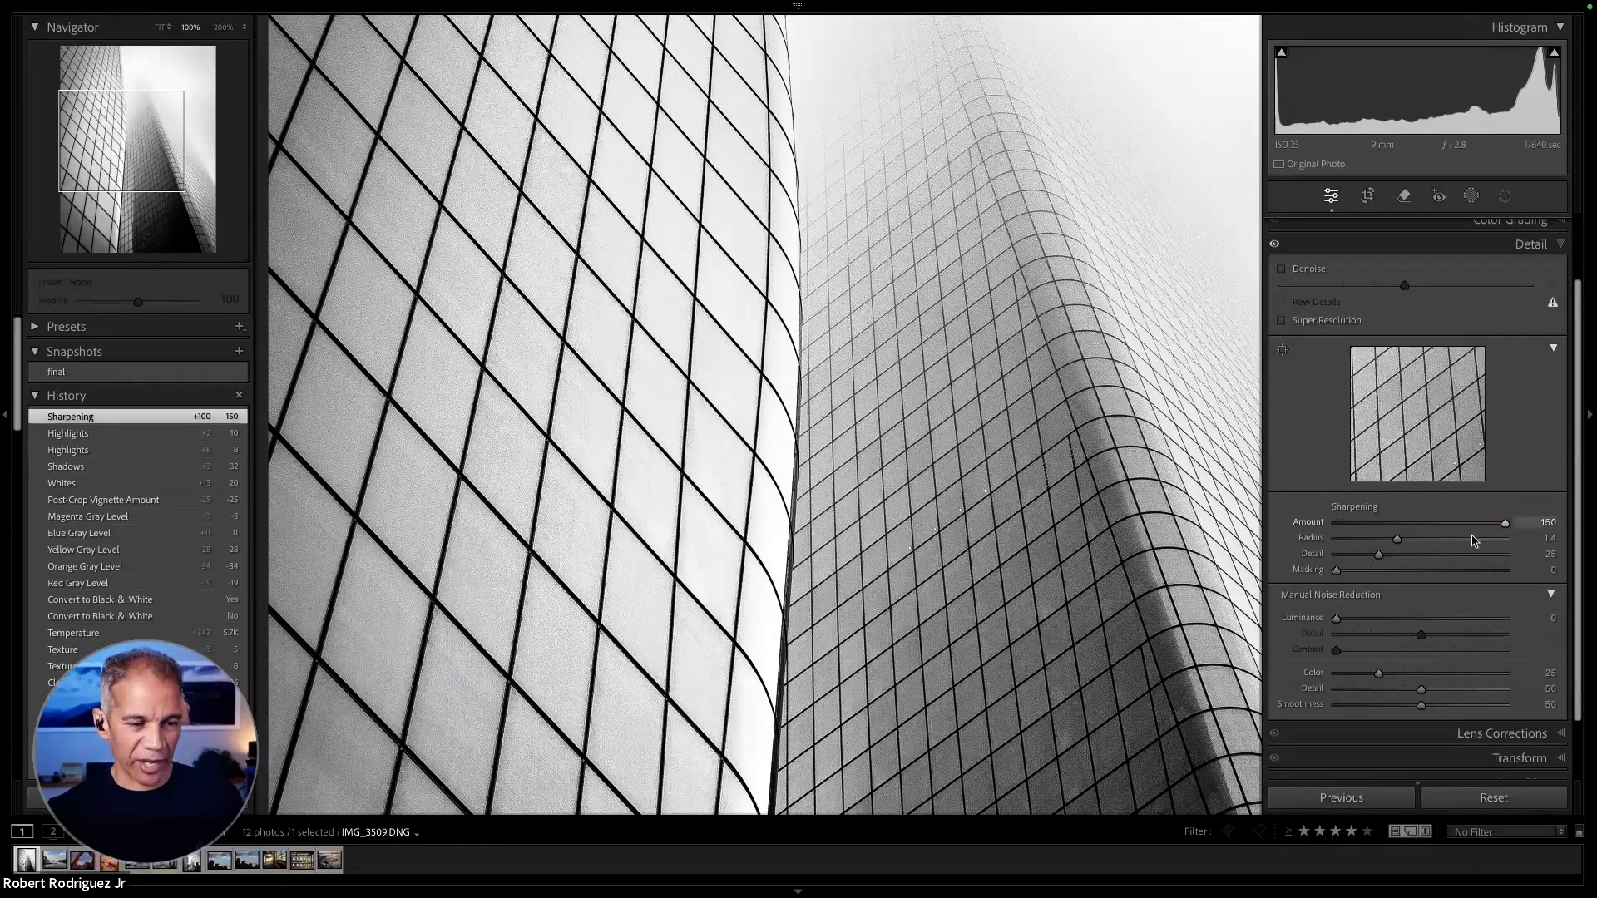
pyautogui.moveTo(1508, 531); pyautogui.dragTo(1397, 522)
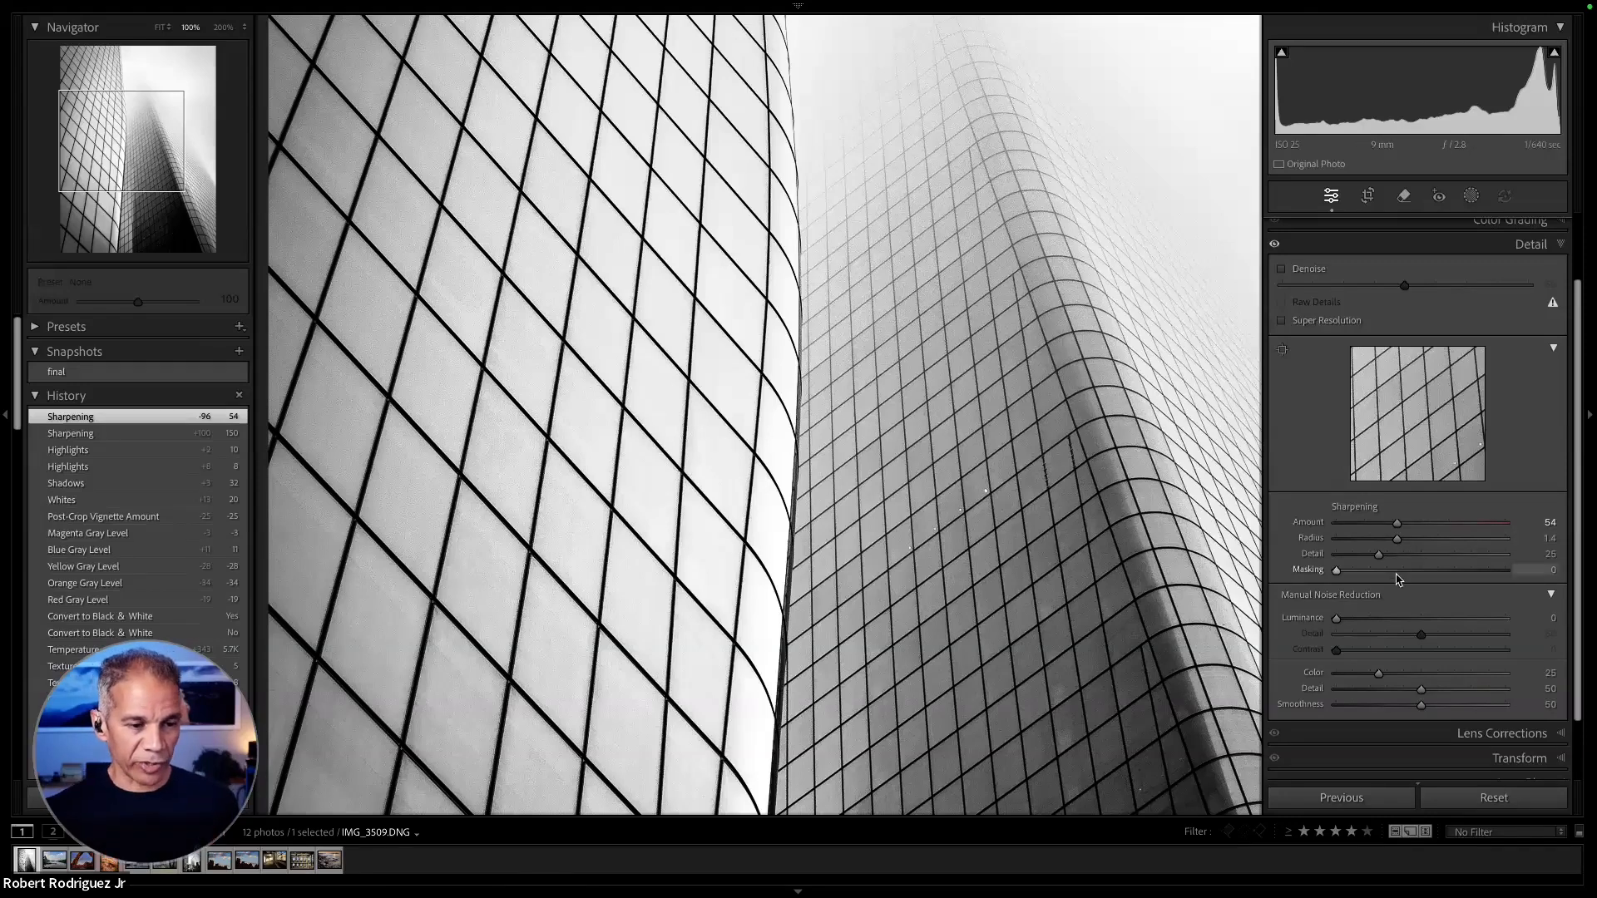
pyautogui.moveTo(1398, 538); pyautogui.dragTo(1410, 540)
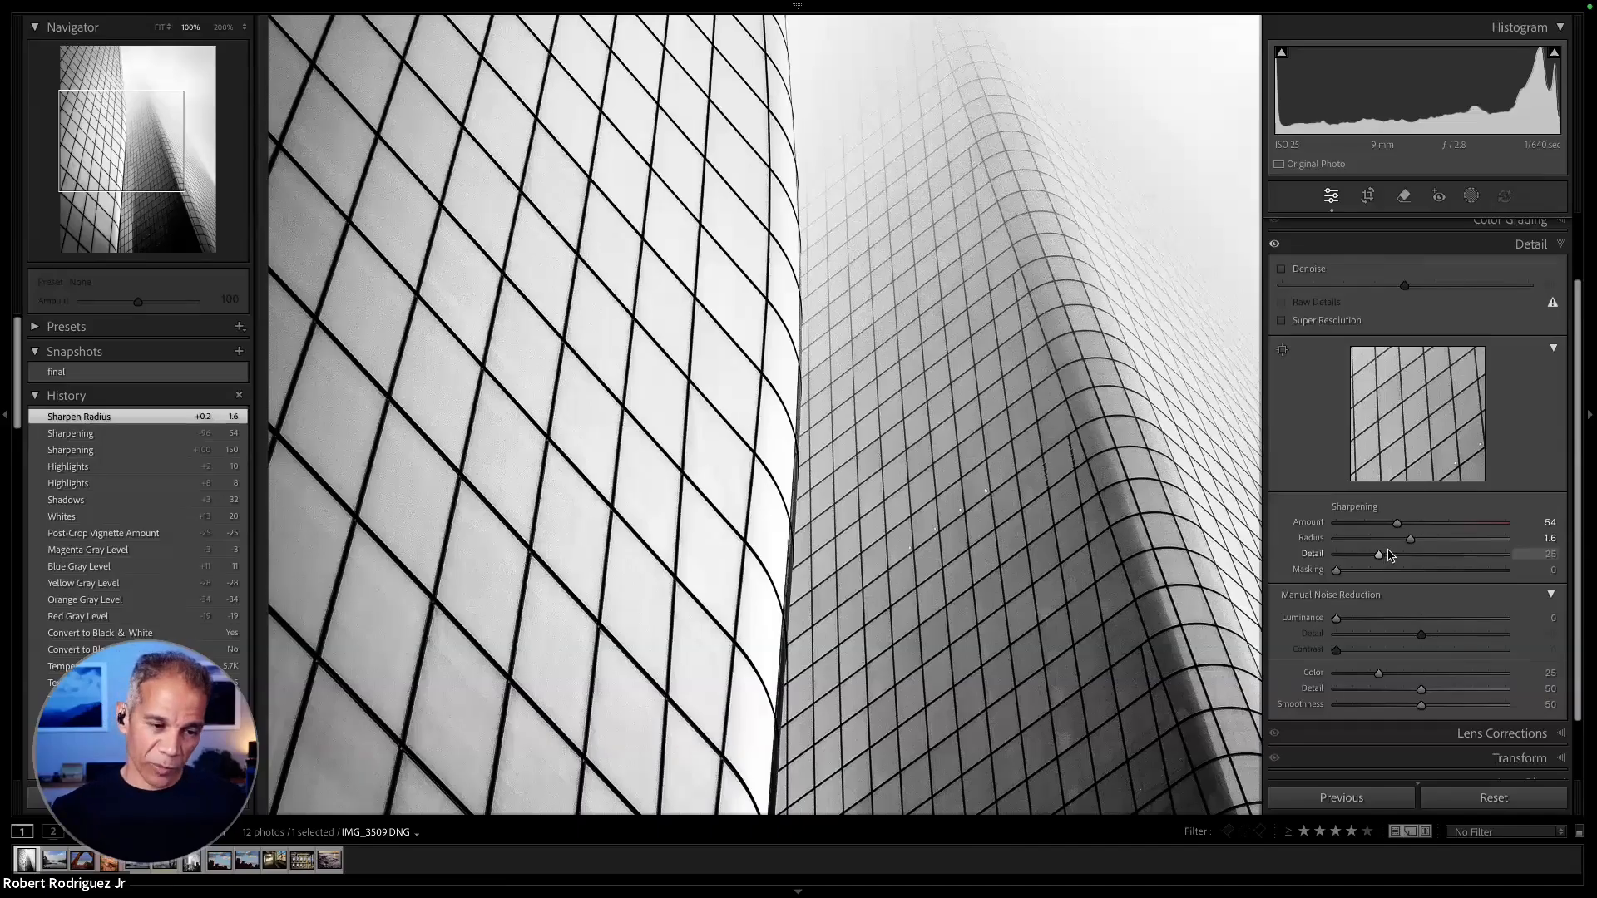
pyautogui.click(1096, 468)
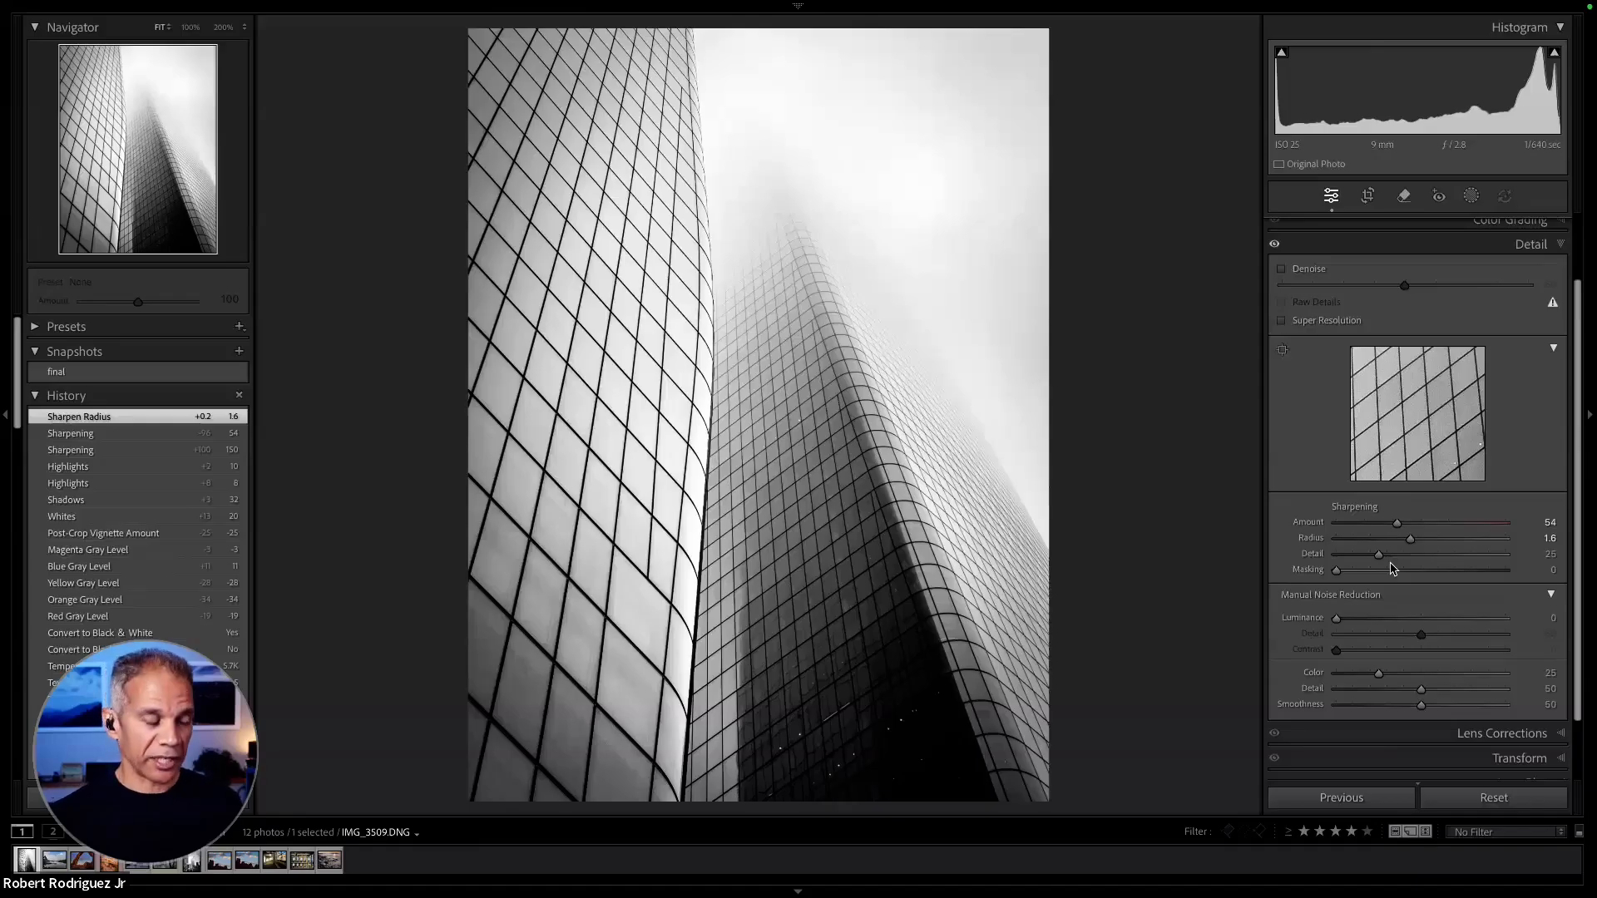
# - Set the sharpening Masking to 25 using the black-and-white mask preview to limit sharpening to the buildings' edges
pyautogui.press('alt')
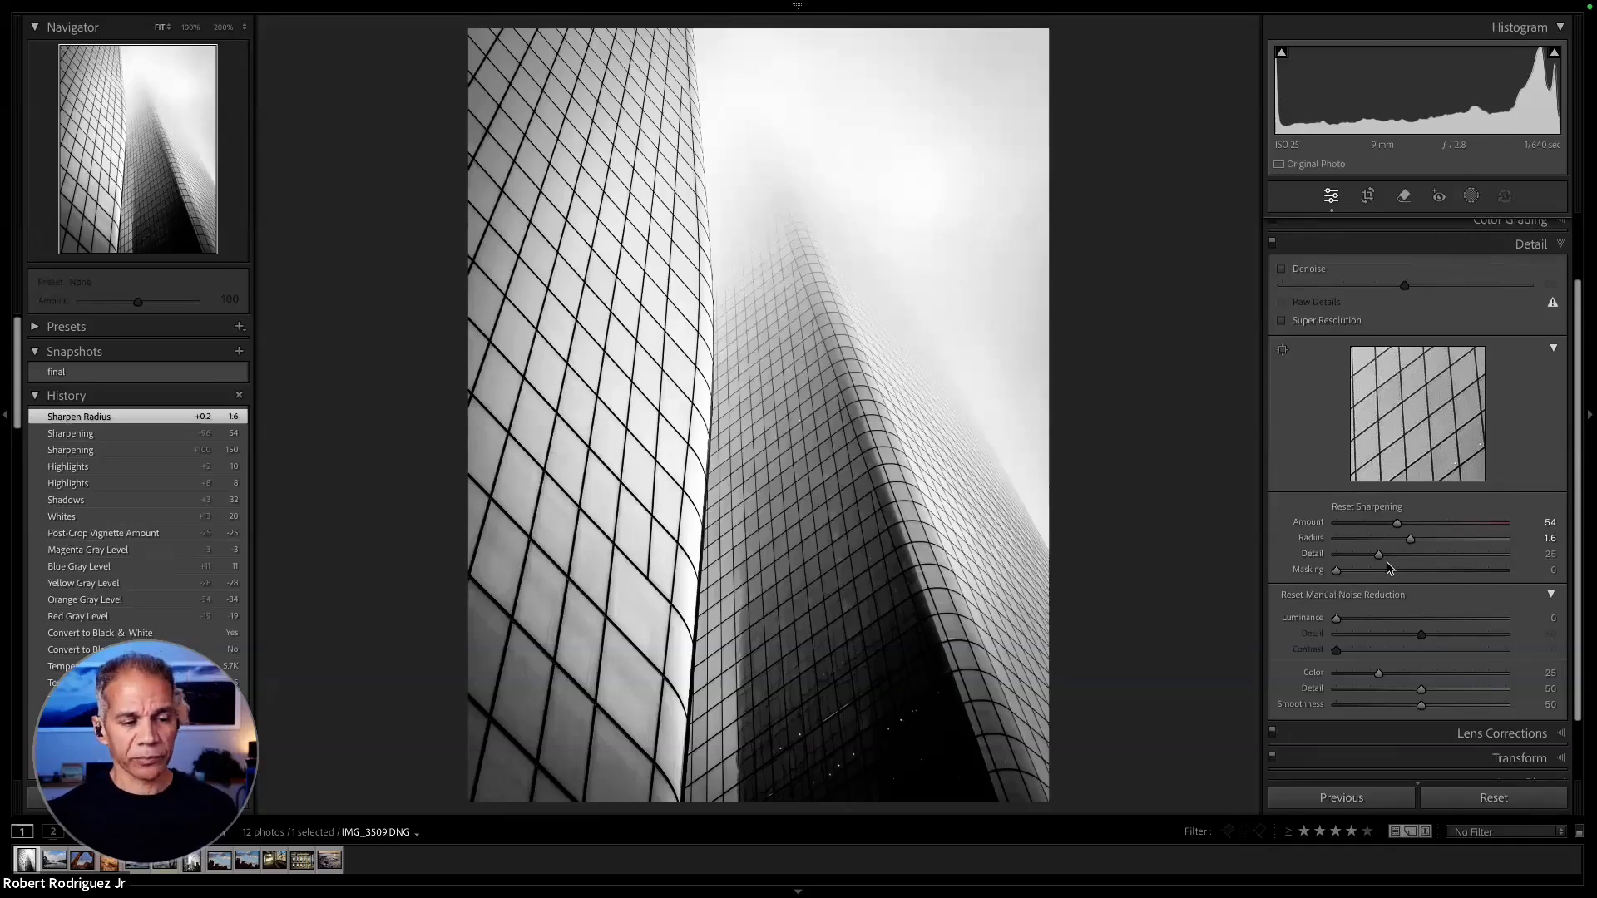
pyautogui.keyDown('alt'); pyautogui.click(1337, 570); pyautogui.keyUp('alt')
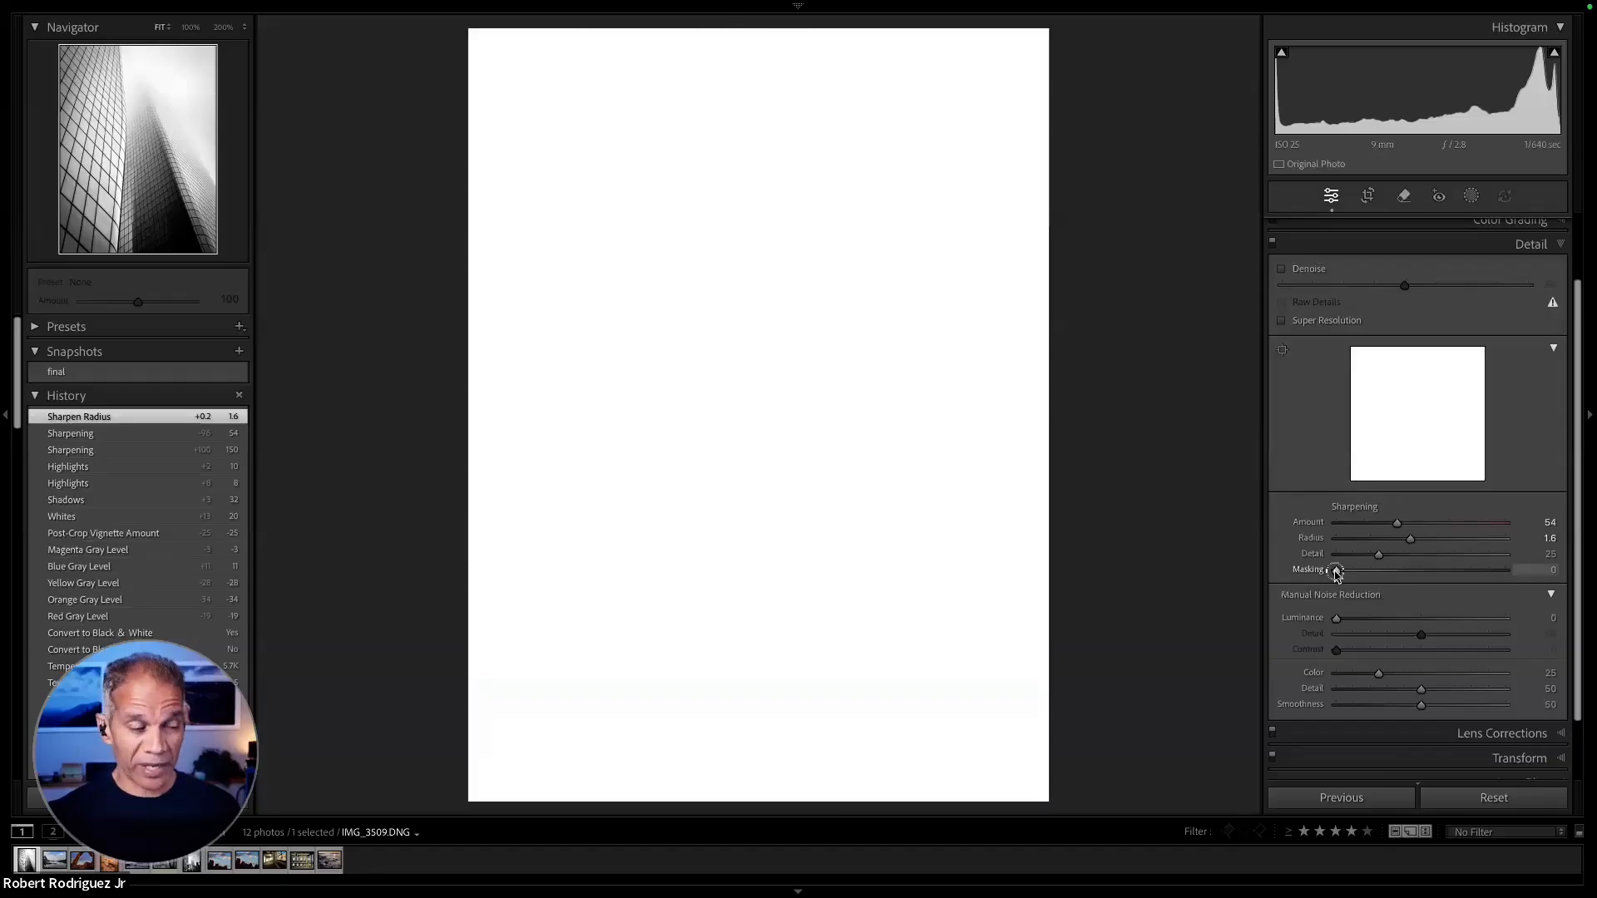
pyautogui.moveTo(1337, 574); pyautogui.dragTo(1363, 574)
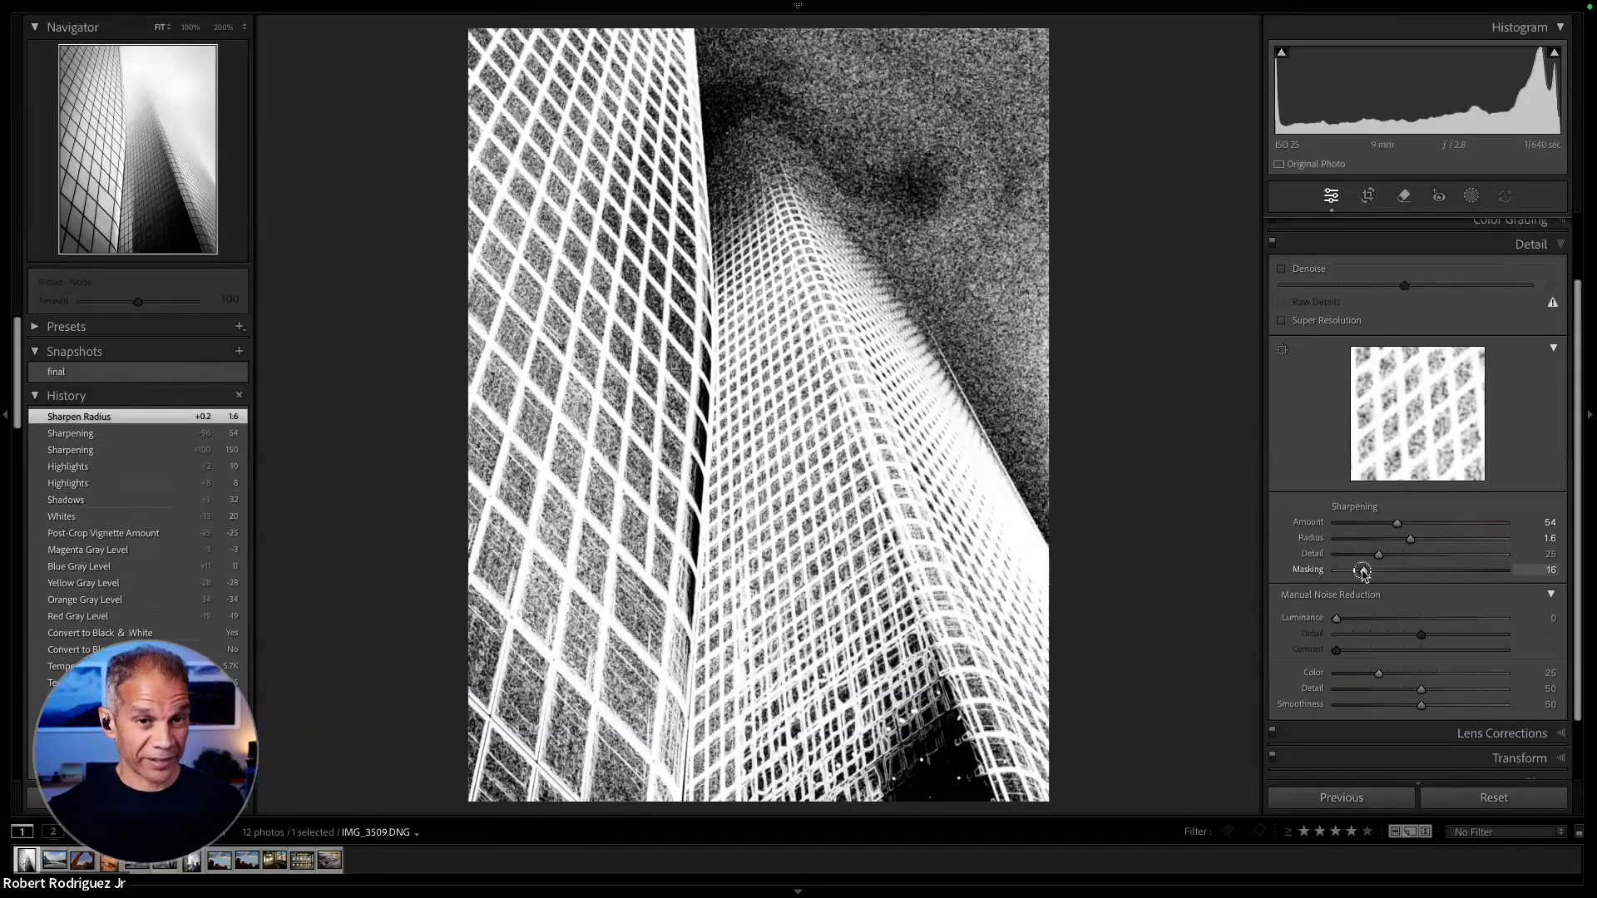
pyautogui.moveTo(1362, 573); pyautogui.dragTo(1377, 571)
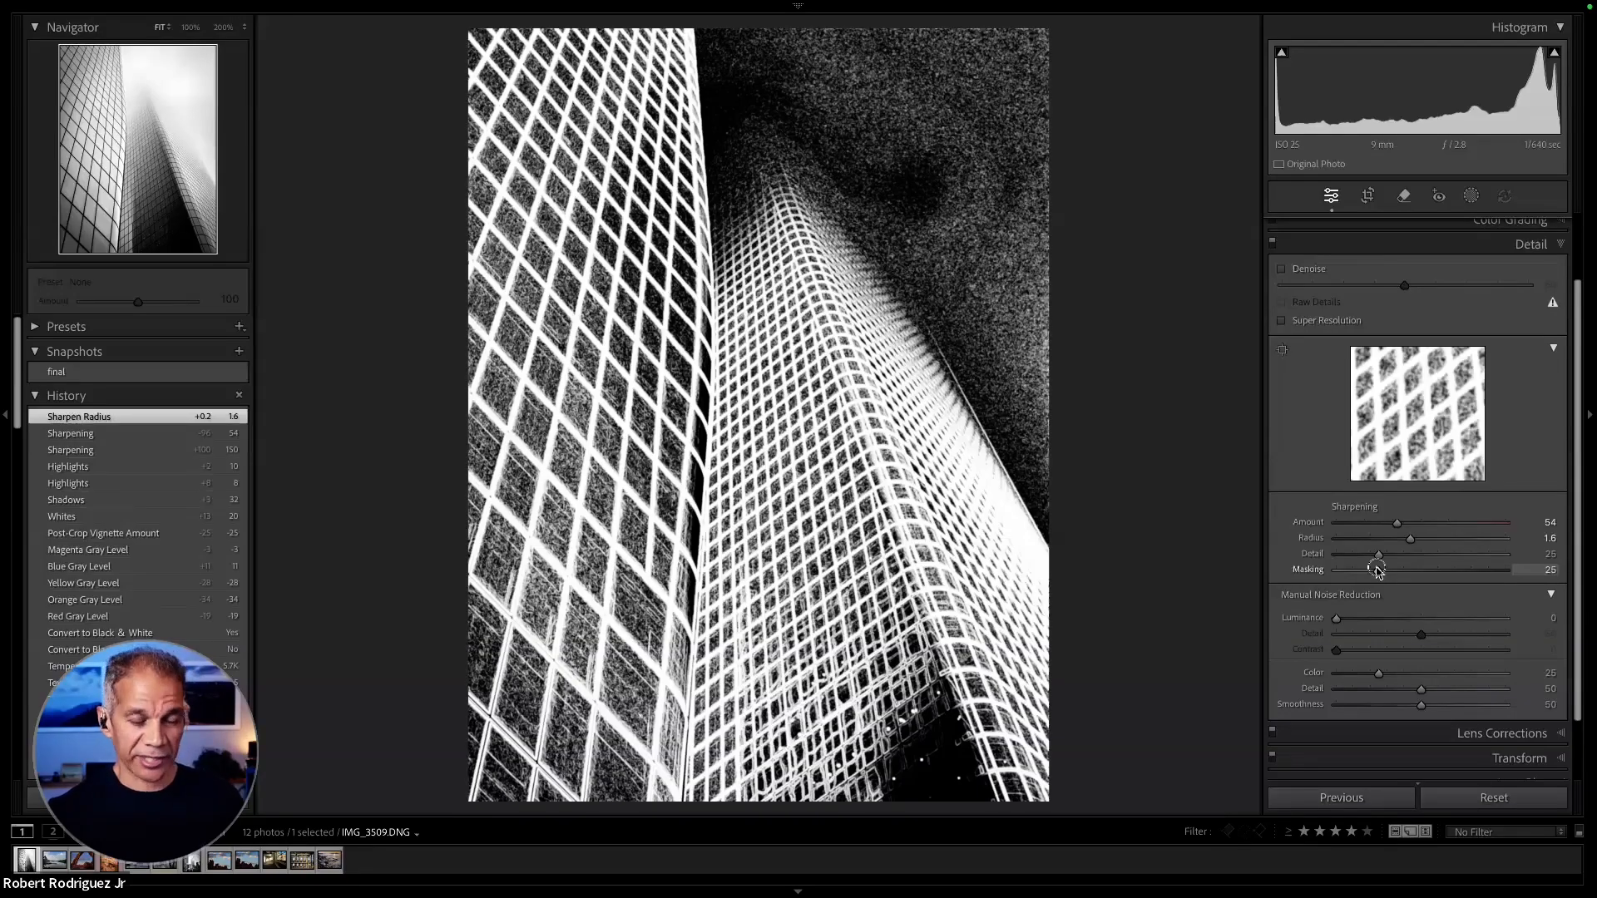
pyautogui.moveTo(1377, 571); pyautogui.dragTo(1379, 571)
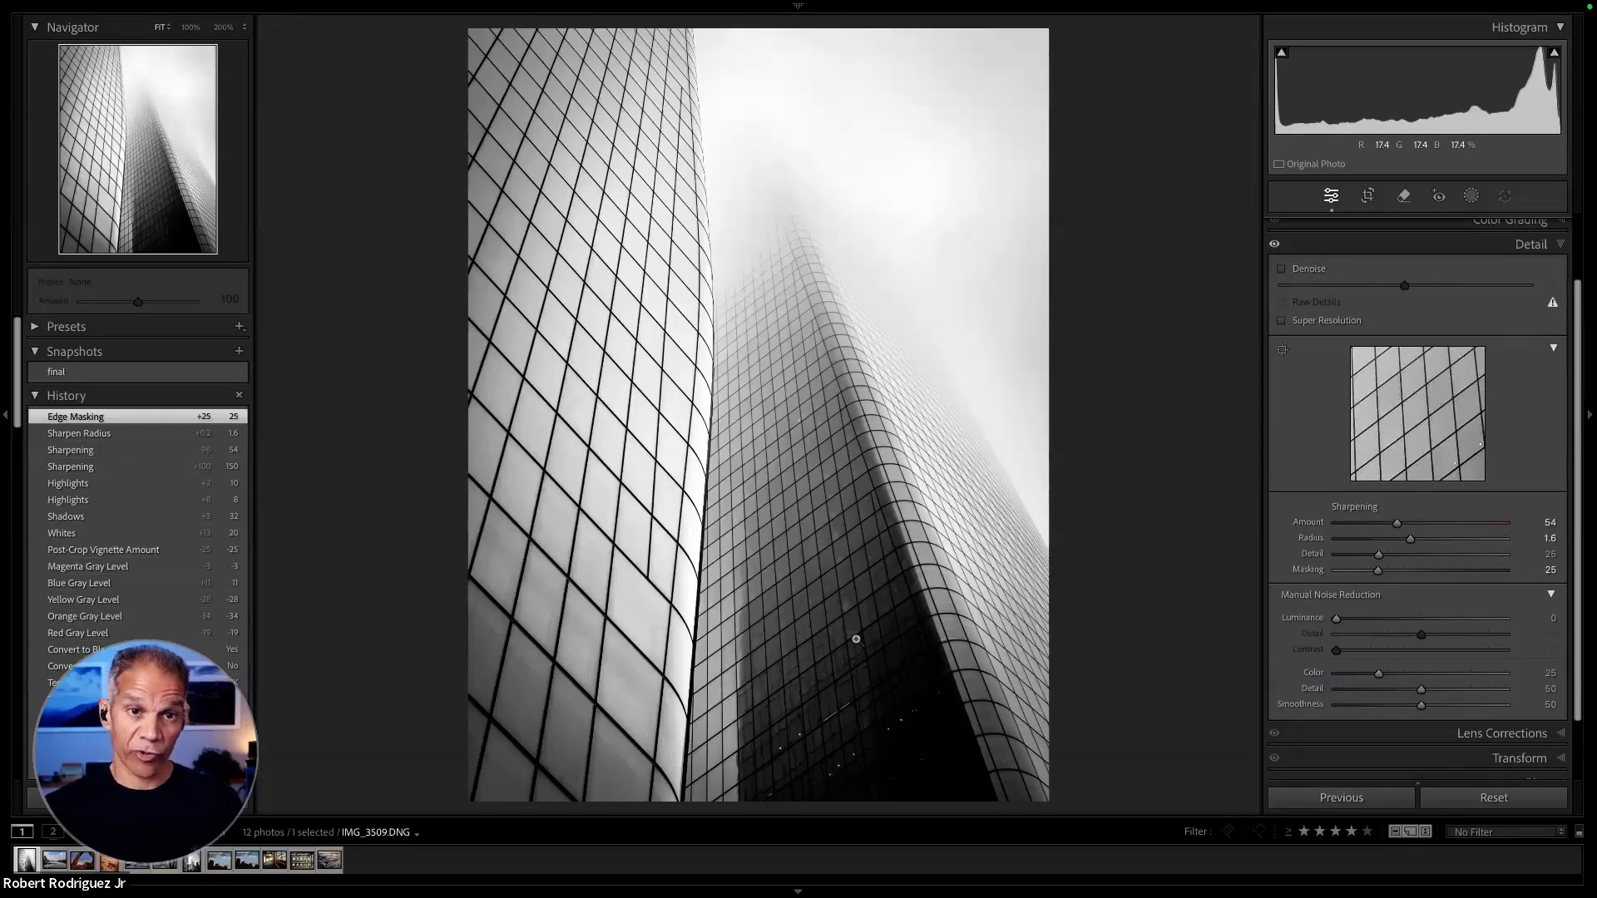
# - Create a brush mask with Exposure -0.22 and Flow 100, and paint it over the dark lower facade of the central tower
pyautogui.press('k')
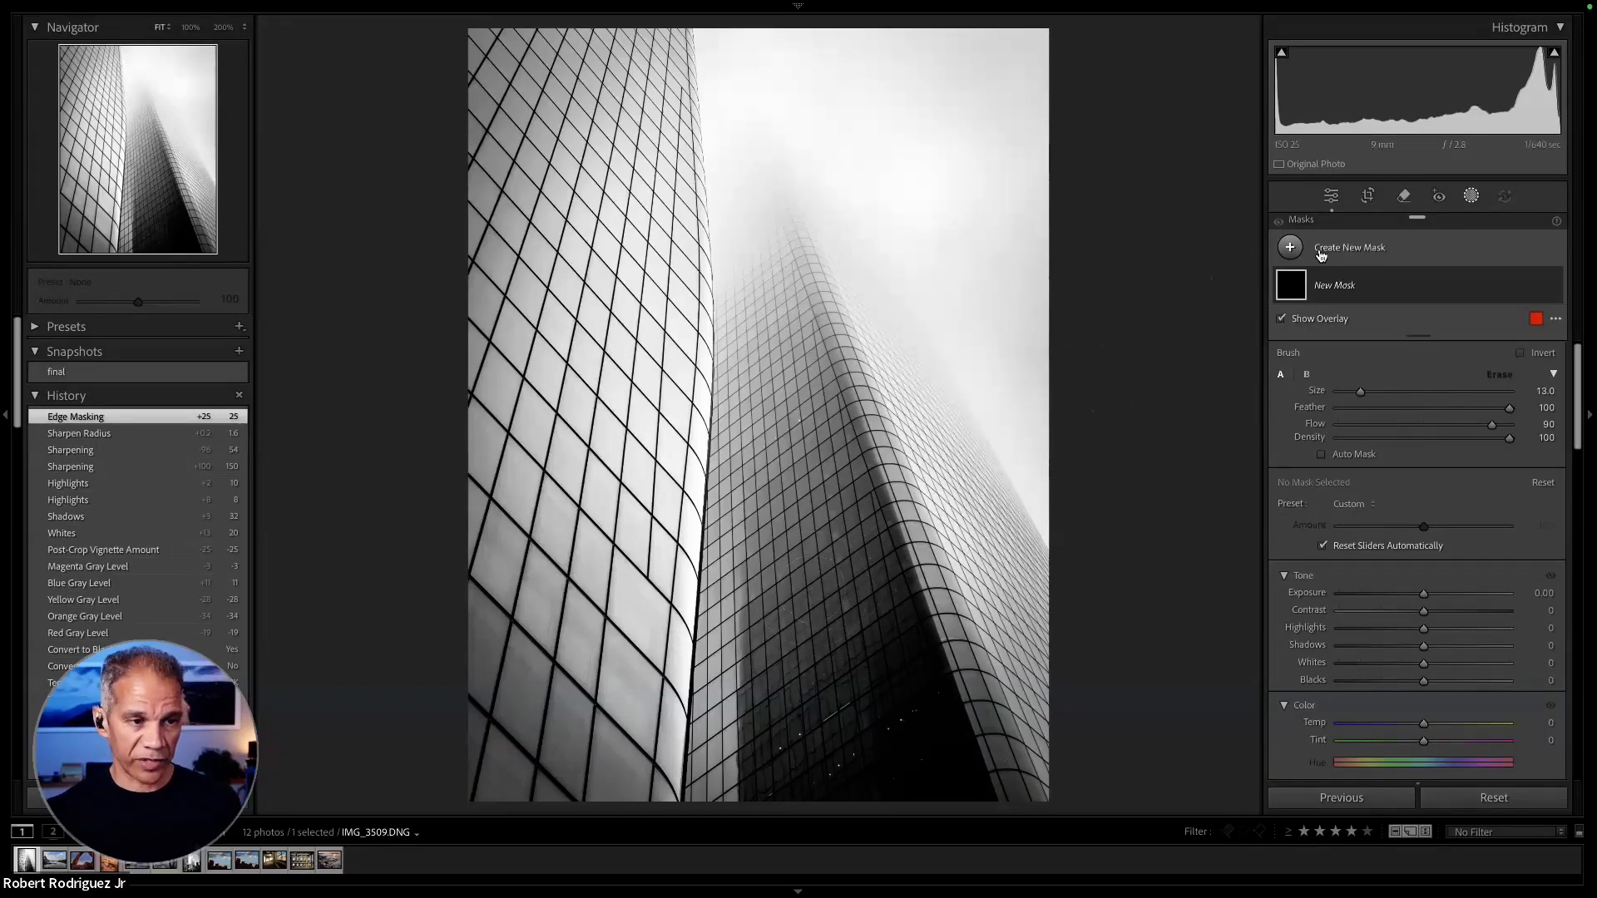
pyautogui.click(1290, 248)
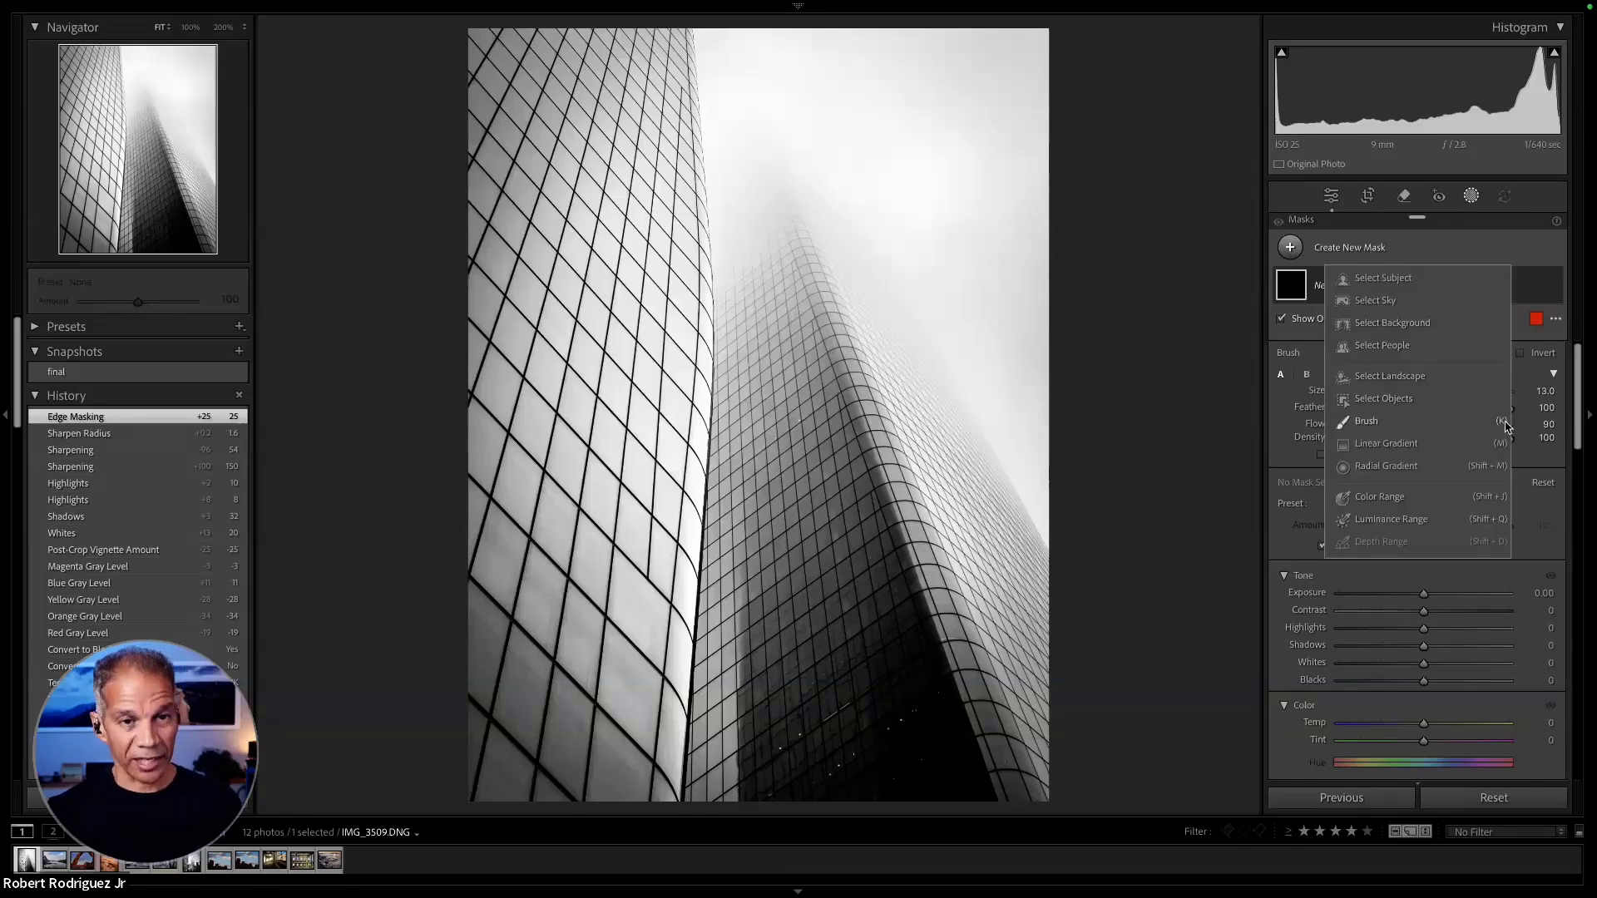
pyautogui.click(1212, 401)
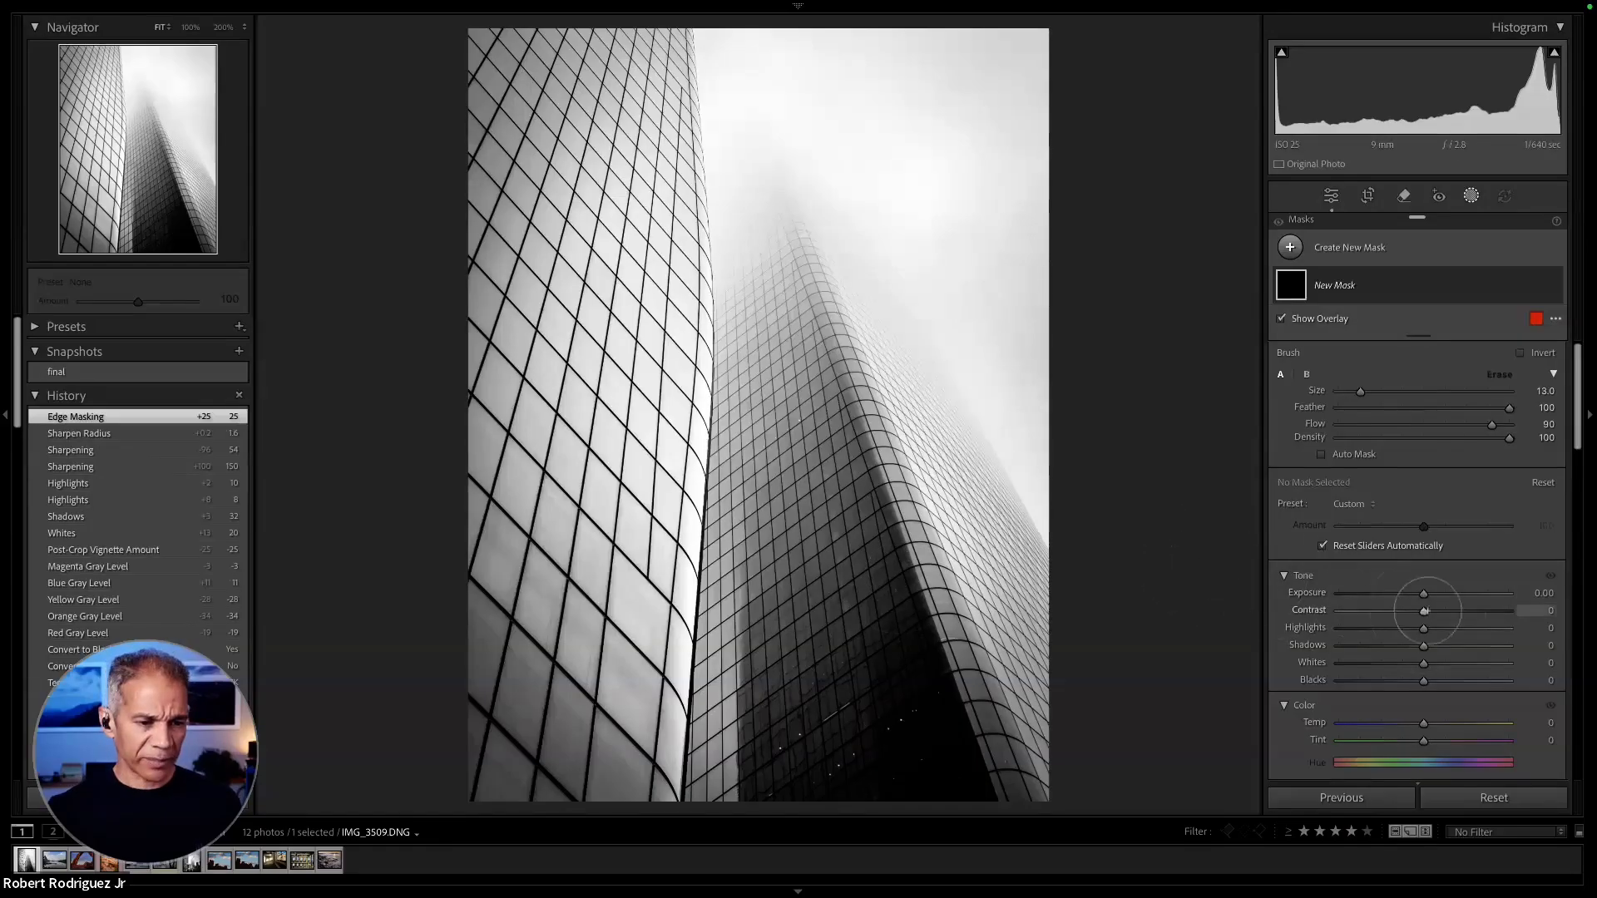
pyautogui.moveTo(1426, 599); pyautogui.dragTo(1424, 597)
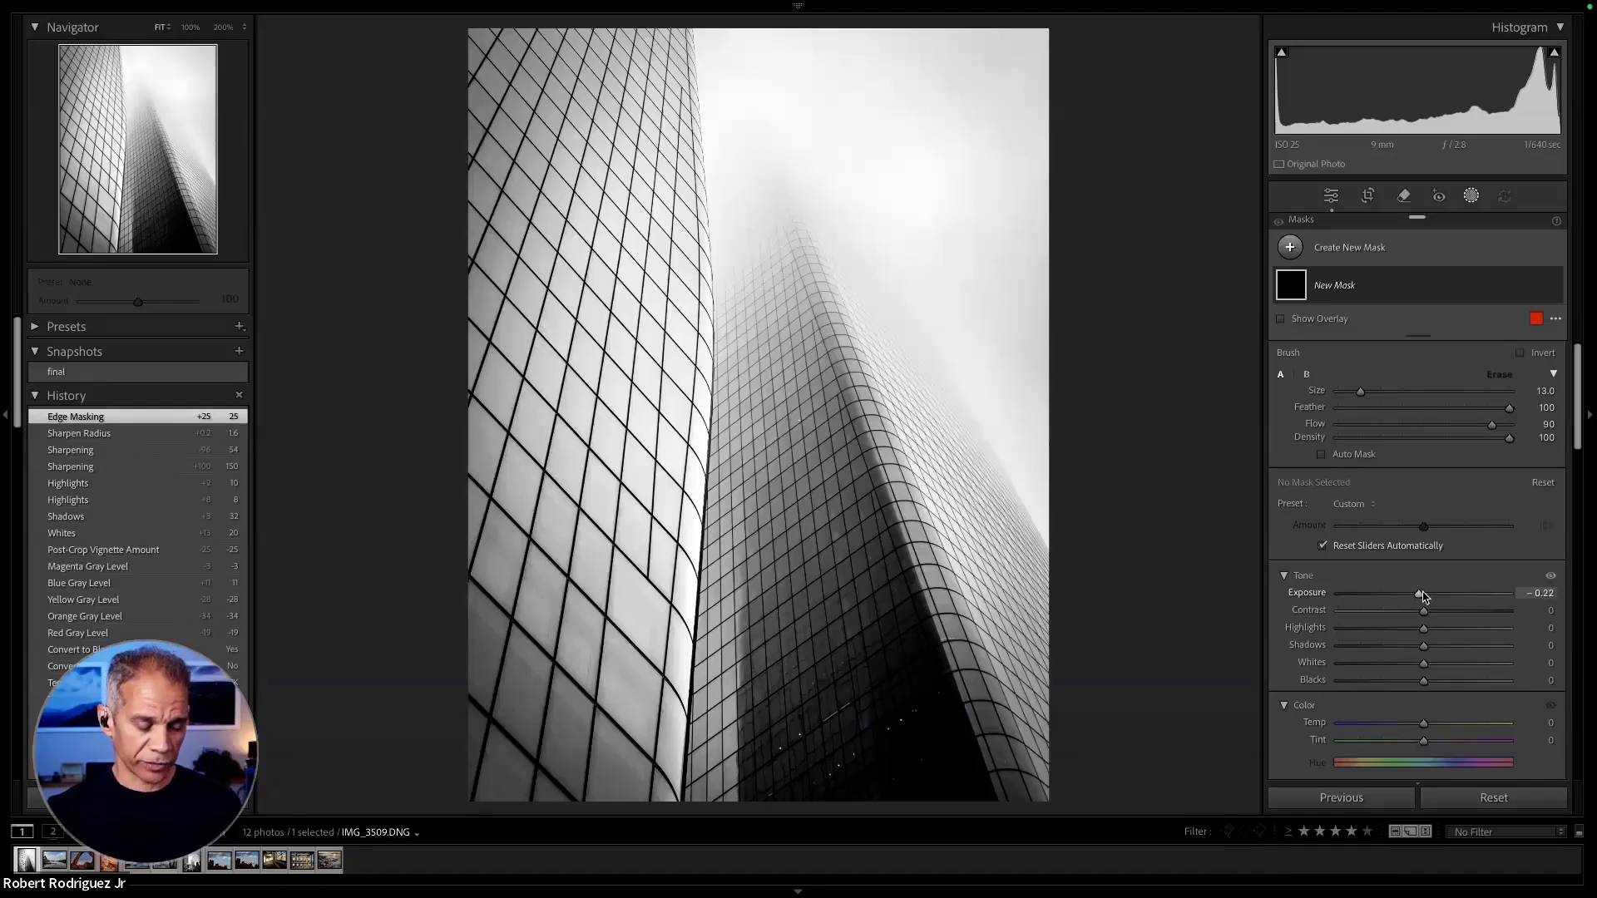
pyautogui.press('6')
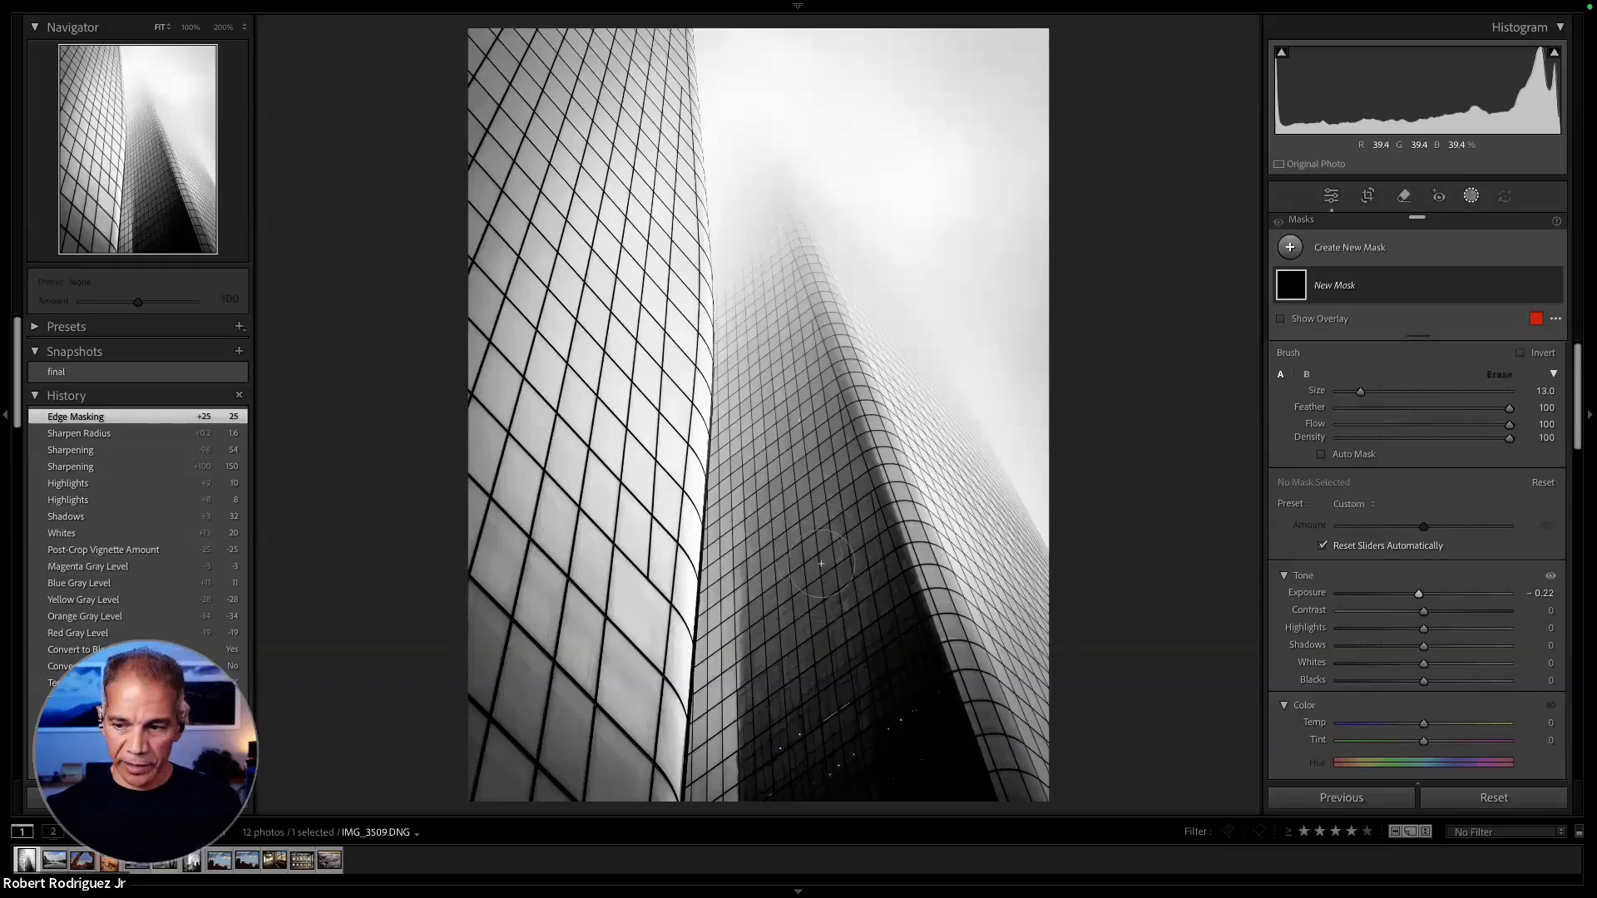
pyautogui.moveTo(834, 682)
pyautogui.mouseDown()
pyautogui.moveTo(844, 642)
pyautogui.moveTo(816, 648)
pyautogui.moveTo(863, 566)
pyautogui.moveTo(854, 630)
pyautogui.moveTo(836, 667)
pyautogui.moveTo(857, 586)
pyautogui.moveTo(850, 555)
pyautogui.moveTo(821, 599)
pyautogui.moveTo(814, 574)
pyautogui.moveTo(826, 540)
pyautogui.mouseUp()
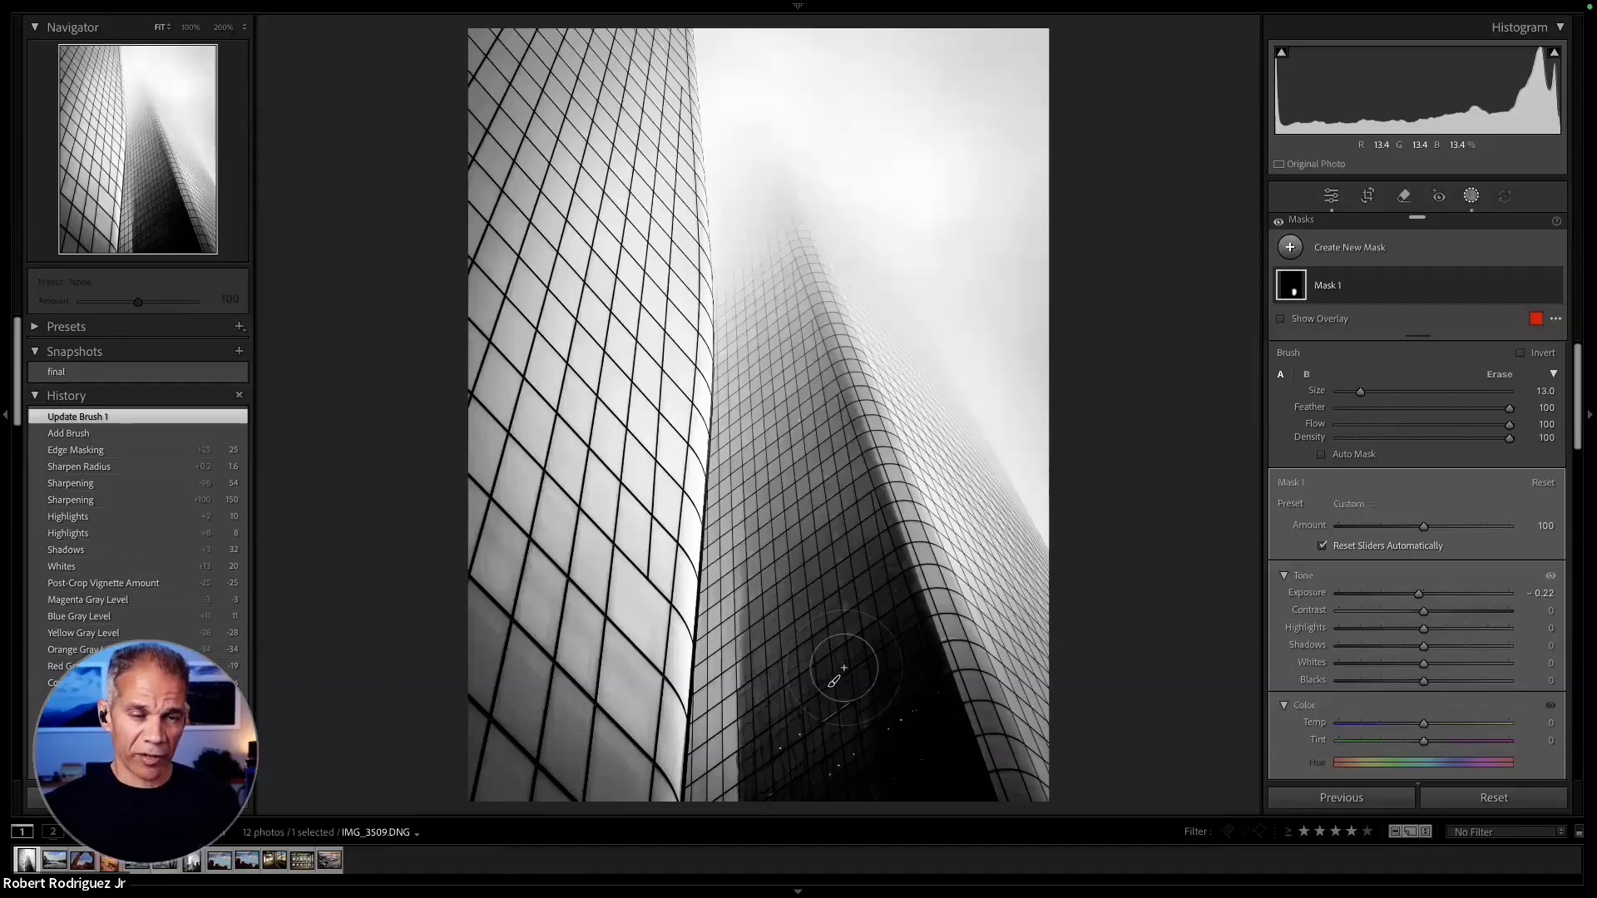
# - Build up the central tower's brush mask with a Flow 60 stroke and a Flow 100 stroke, checking its coverage in the mask overlay
pyautogui.press('6')
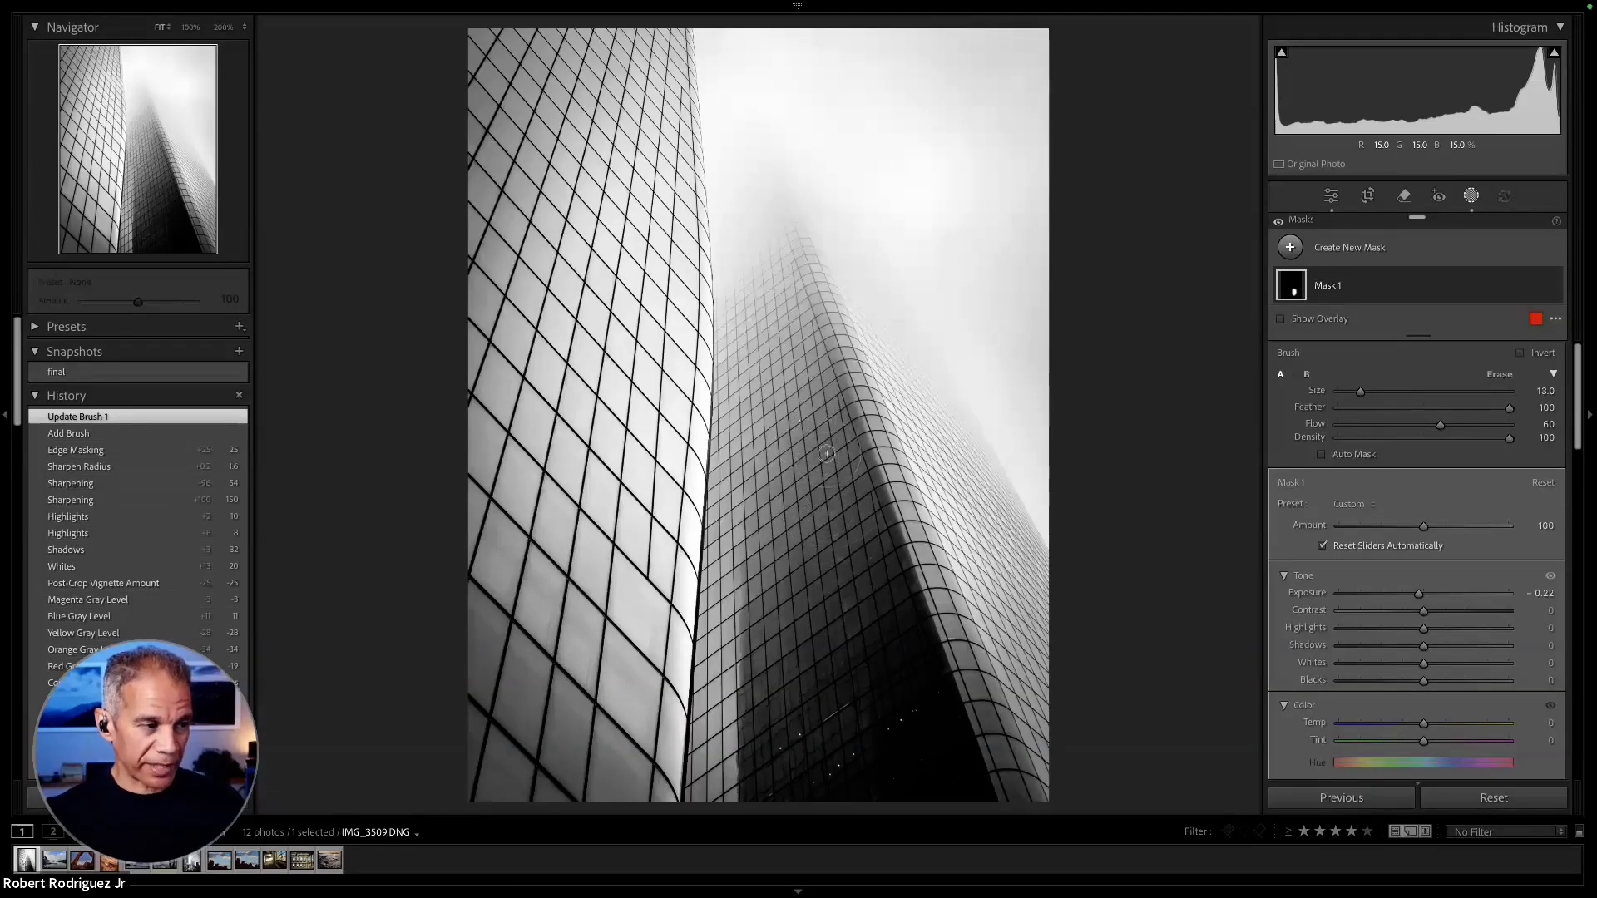
pyautogui.moveTo(813, 620); pyautogui.dragTo(820, 674)
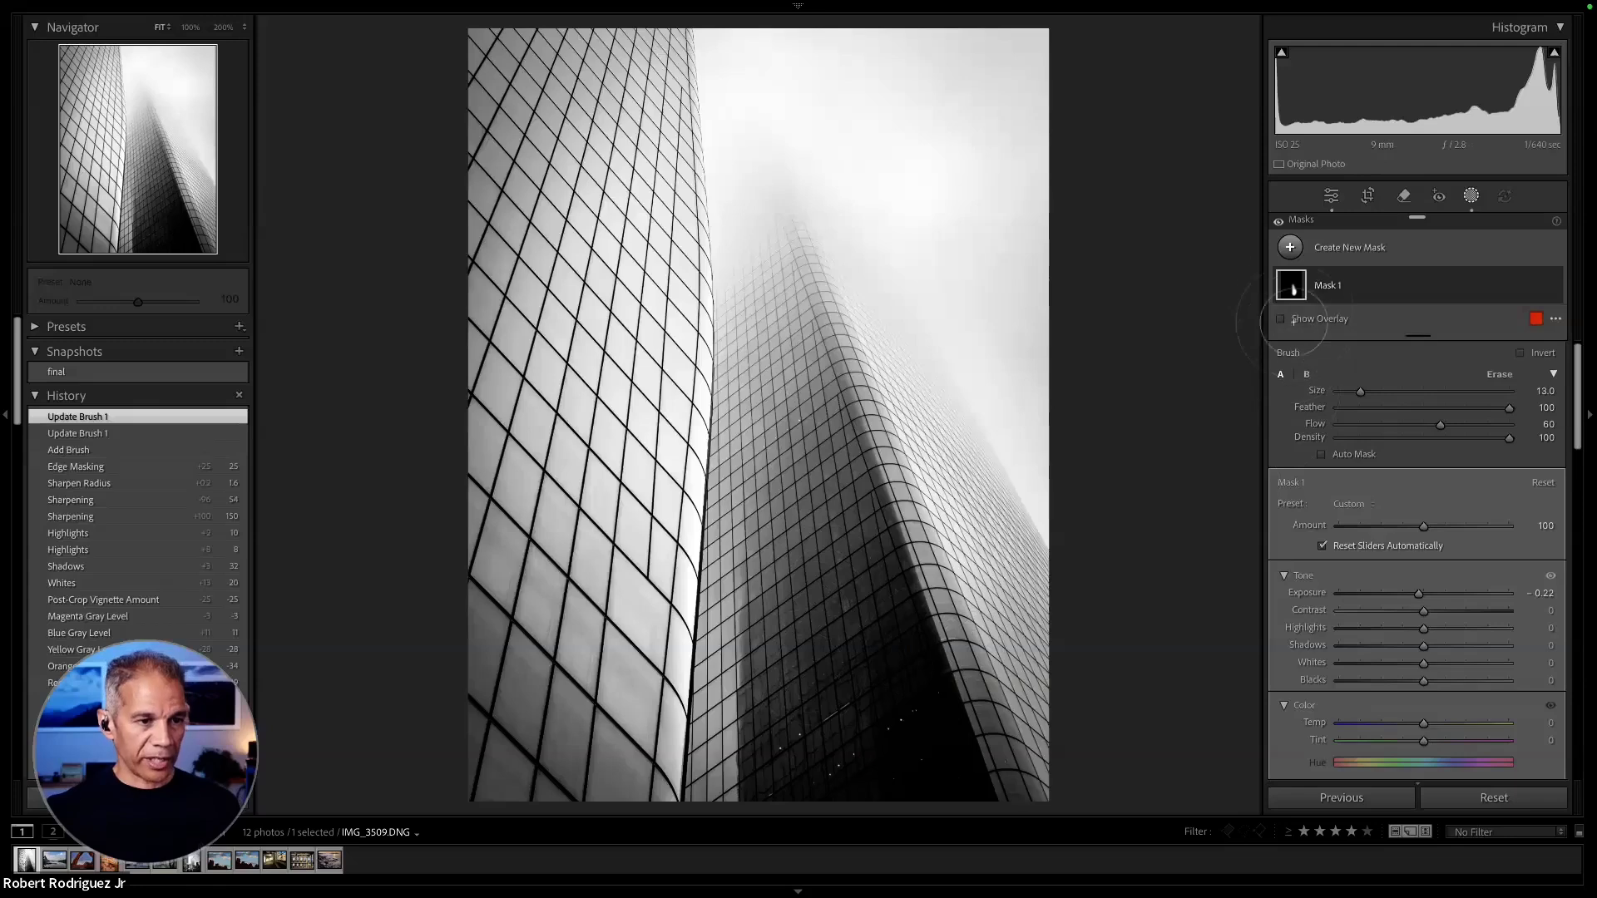
pyautogui.moveTo(1296, 300)
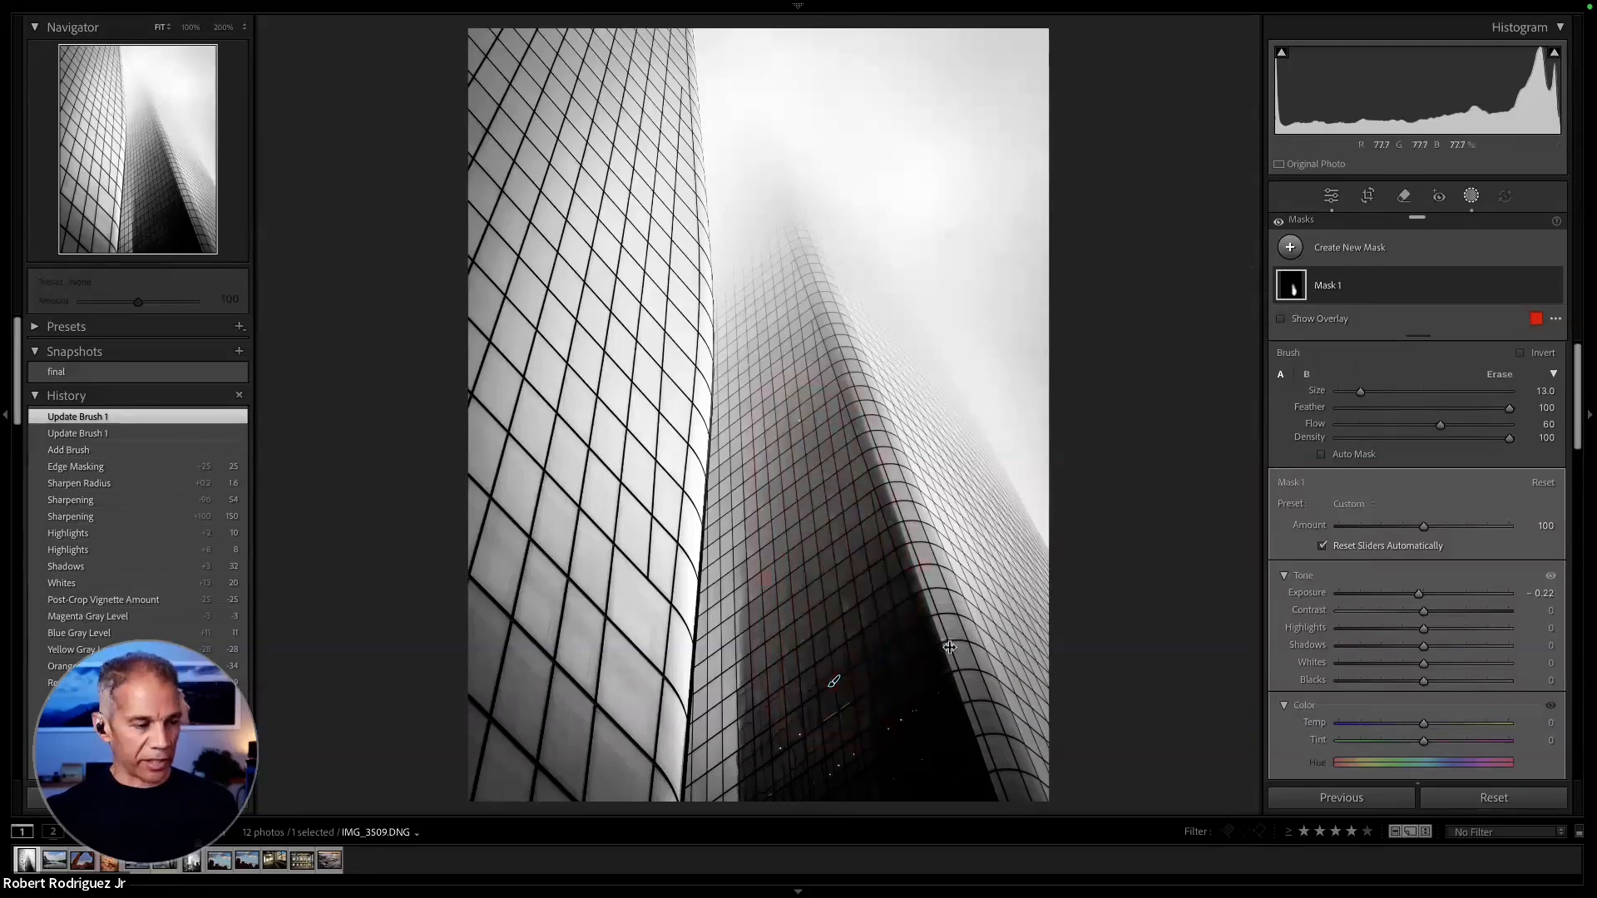
pyautogui.press('0')
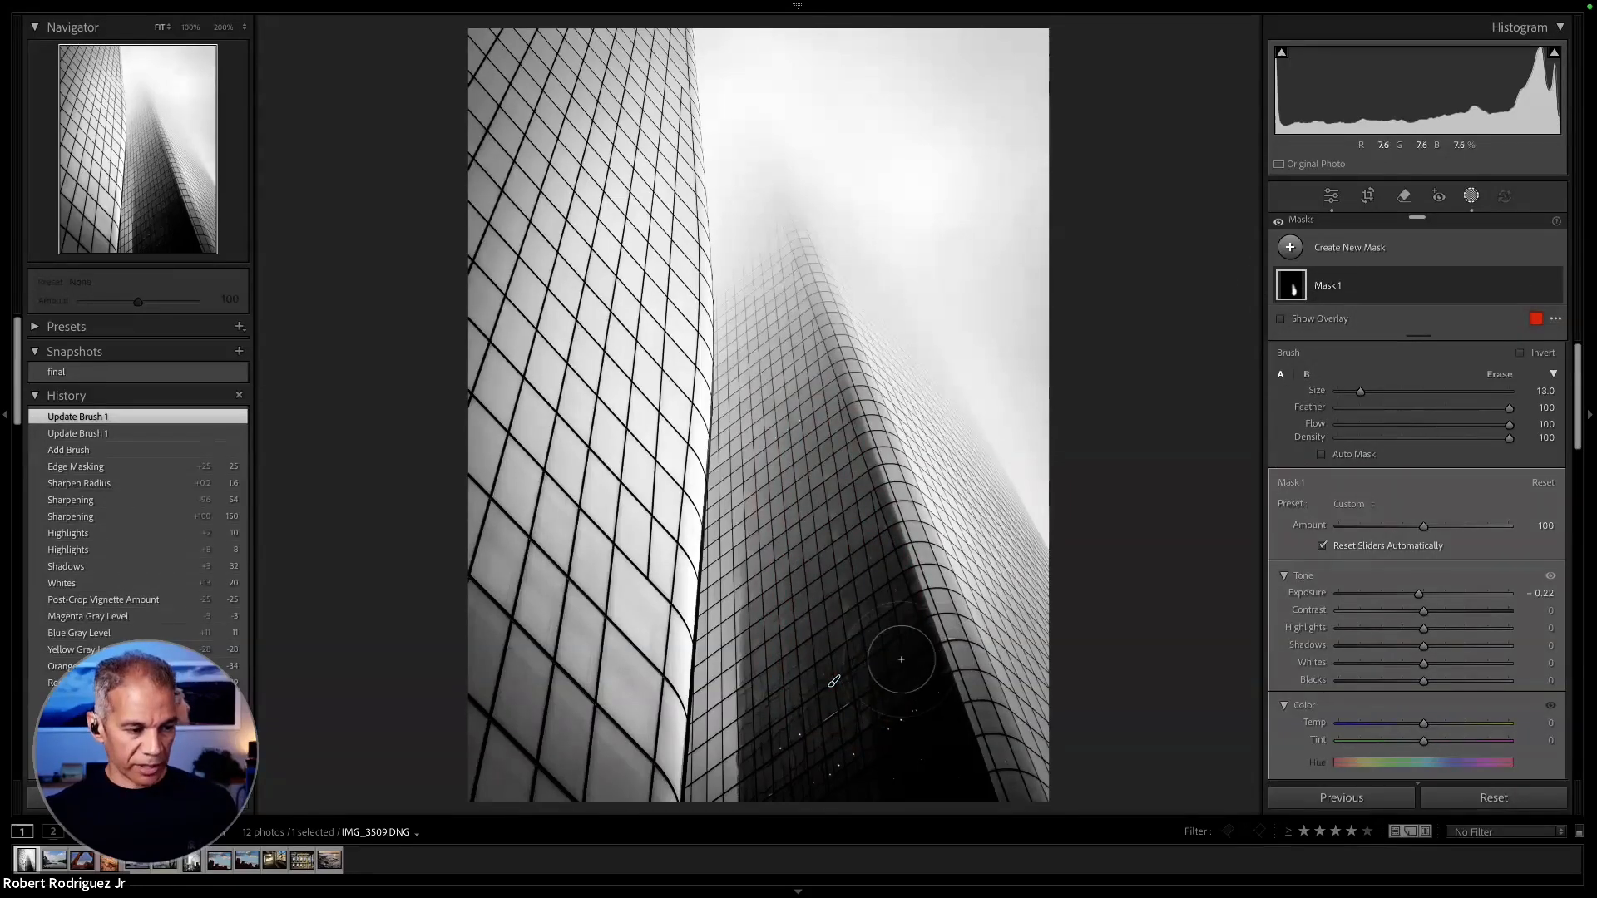
pyautogui.moveTo(814, 723); pyautogui.dragTo(877, 702)
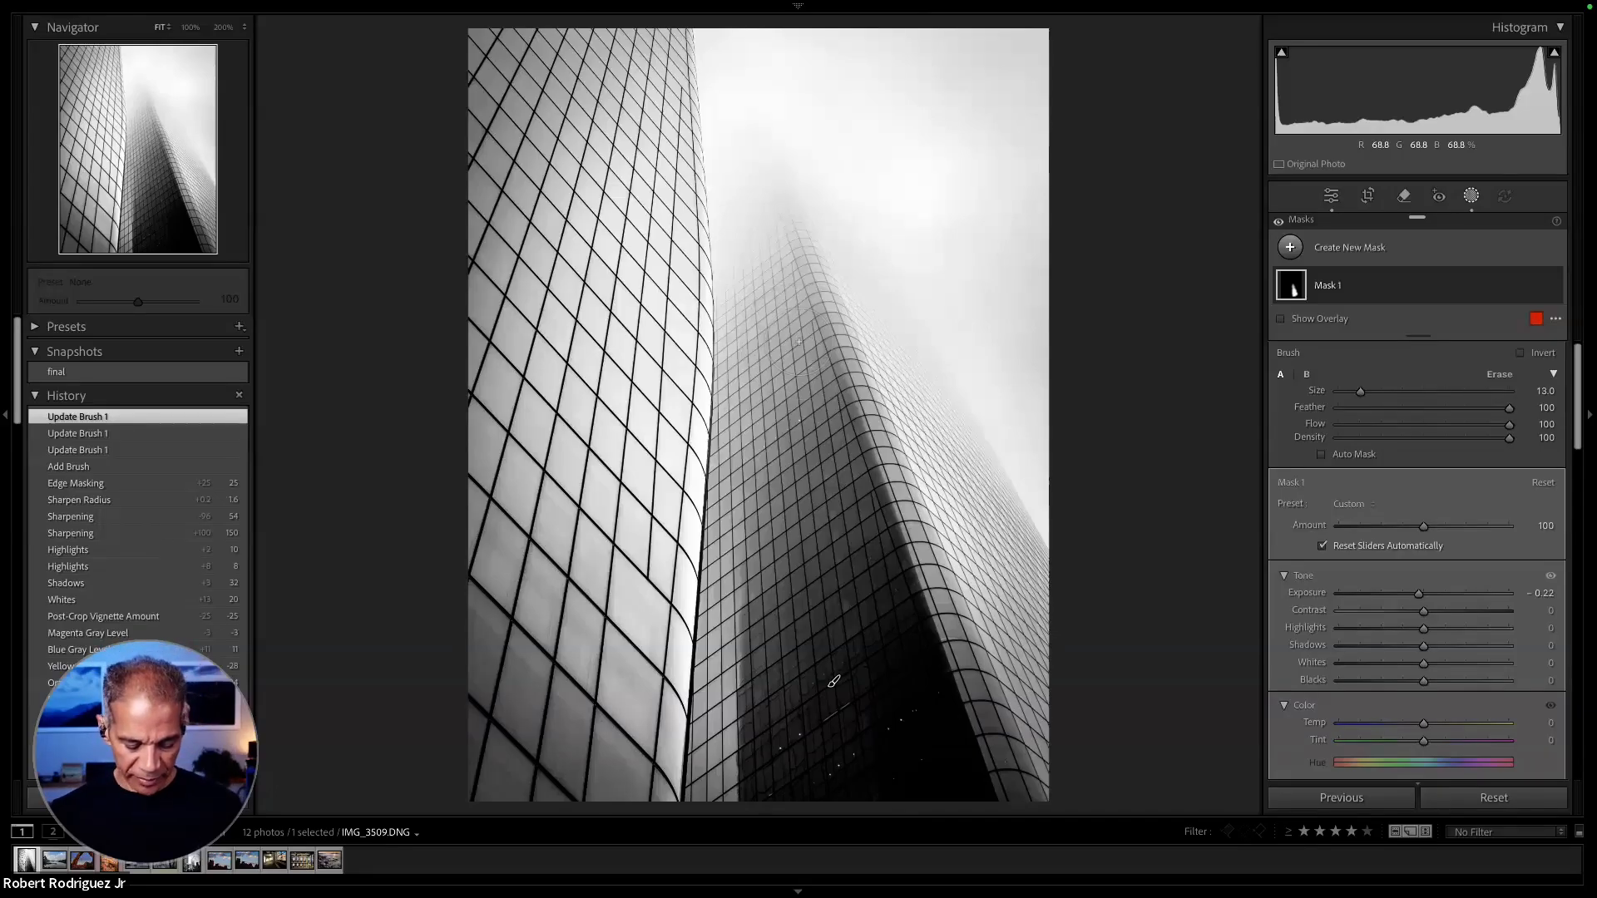
# - Compare the skyscraper photo before and after side by side, close masking, and return to the single-photo view
pyautogui.press('y')
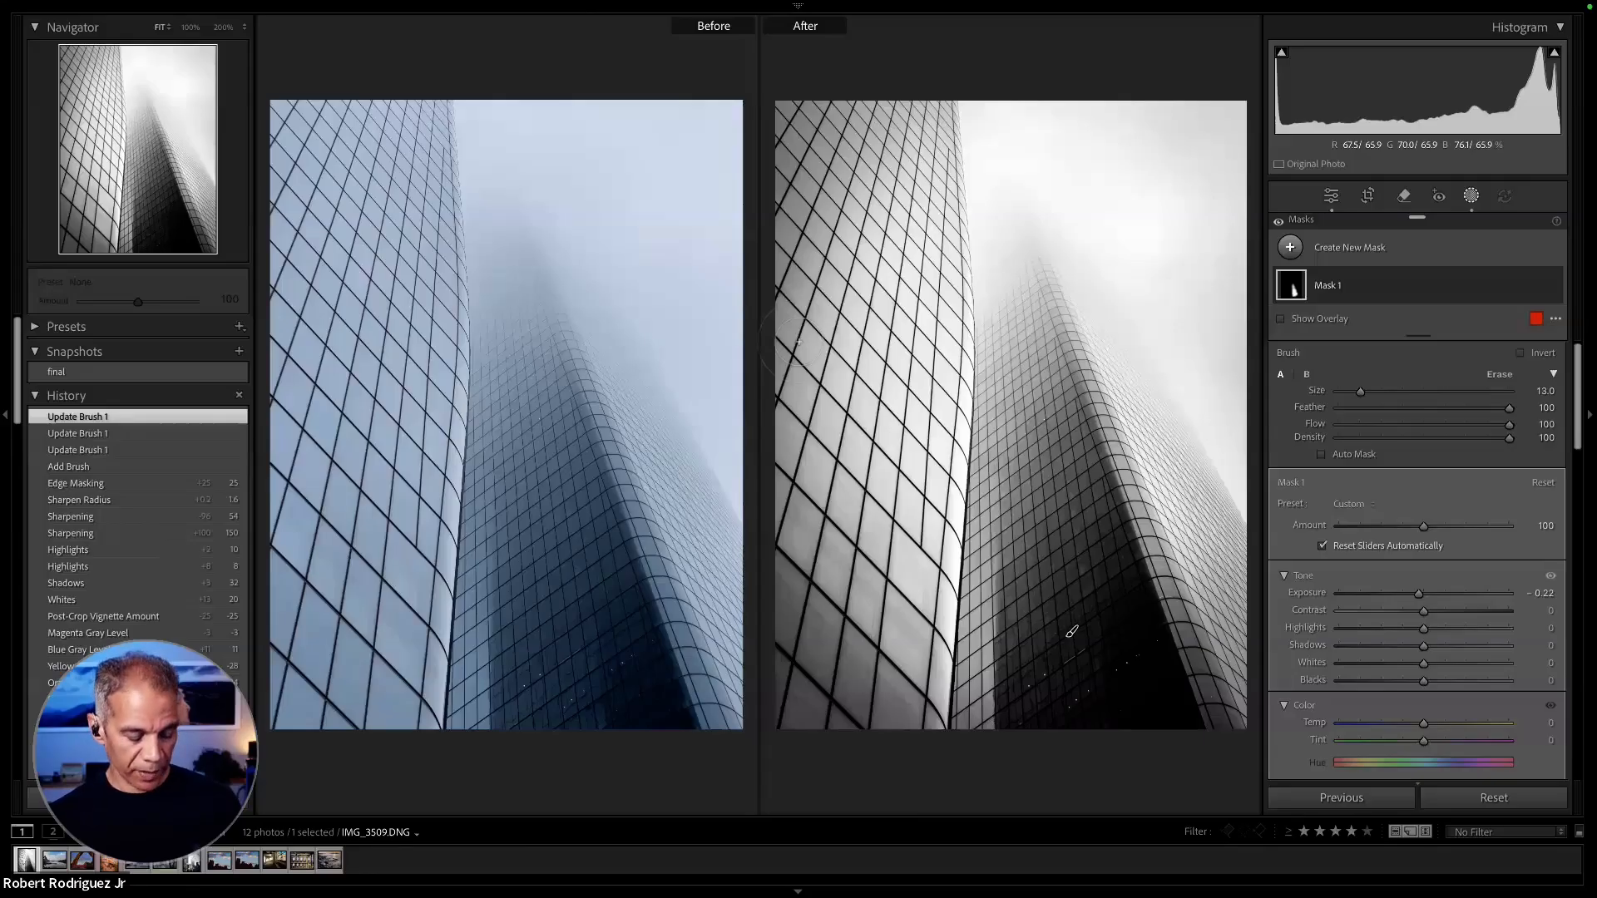
pyautogui.press('k')
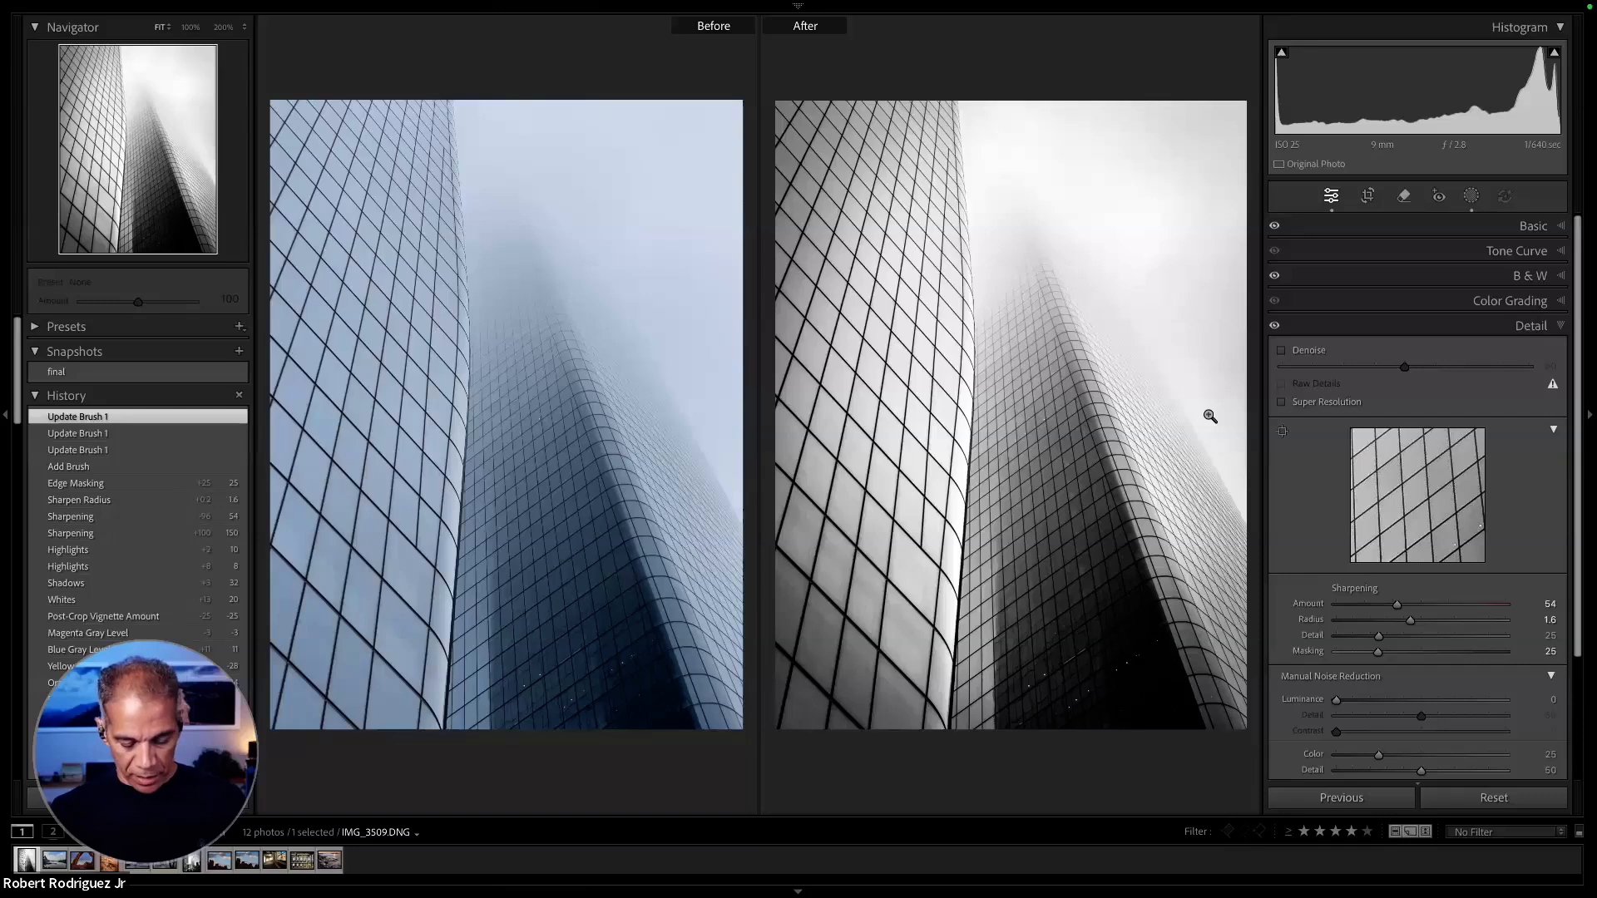
pyautogui.press('y')
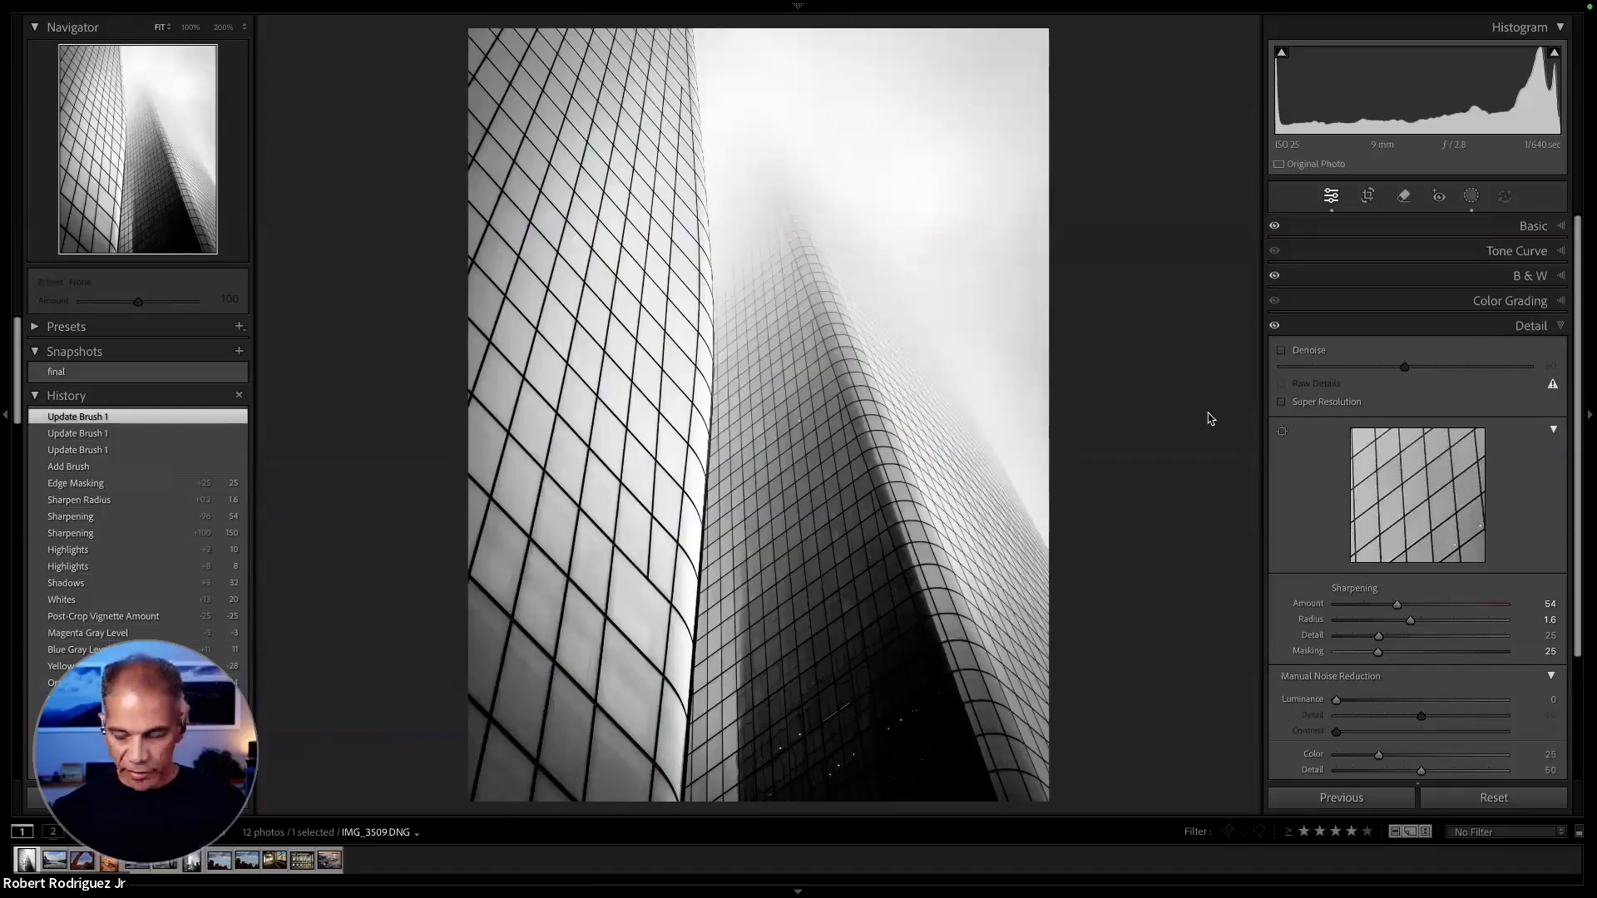